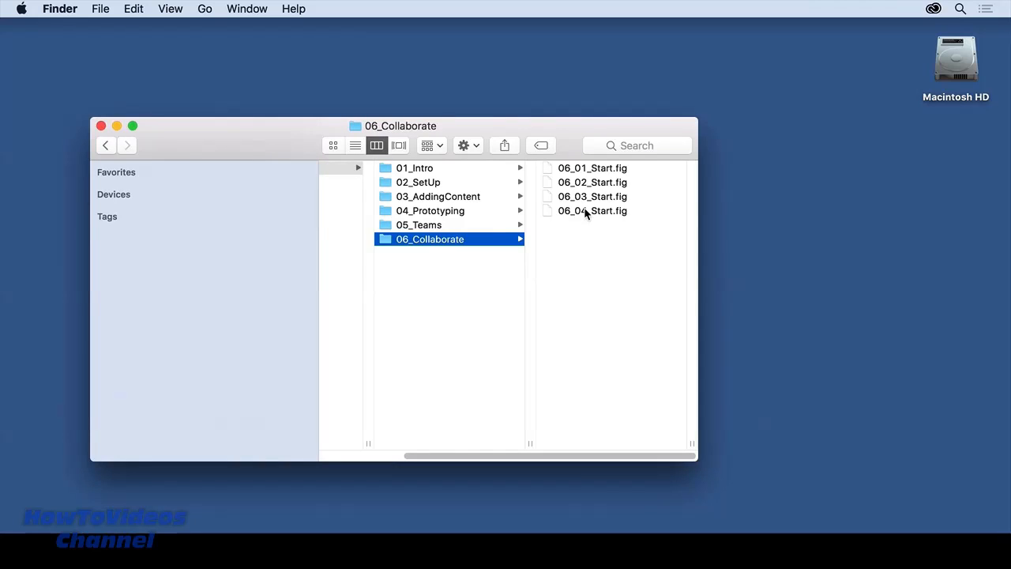
Step: In Finder's column view, pass through 01_Intro and list the files of 03_AddingContent
left_click(475, 202)
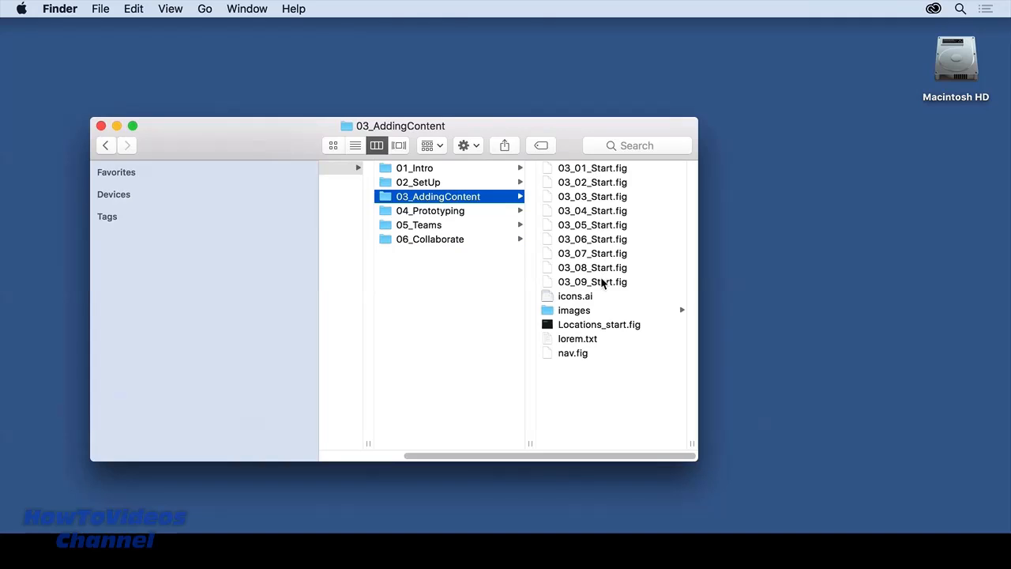
left_click(430, 169)
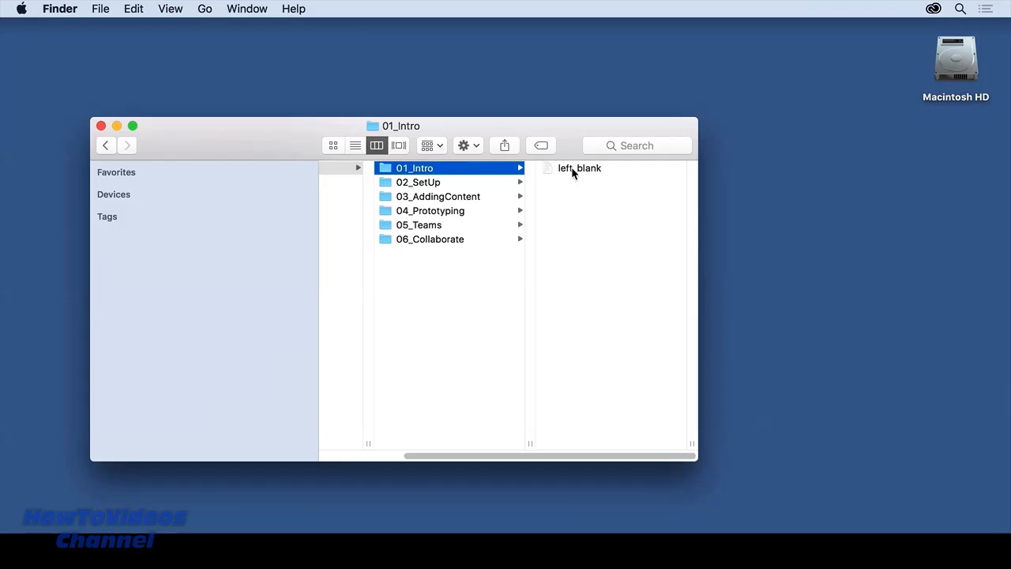
left_click(436, 200)
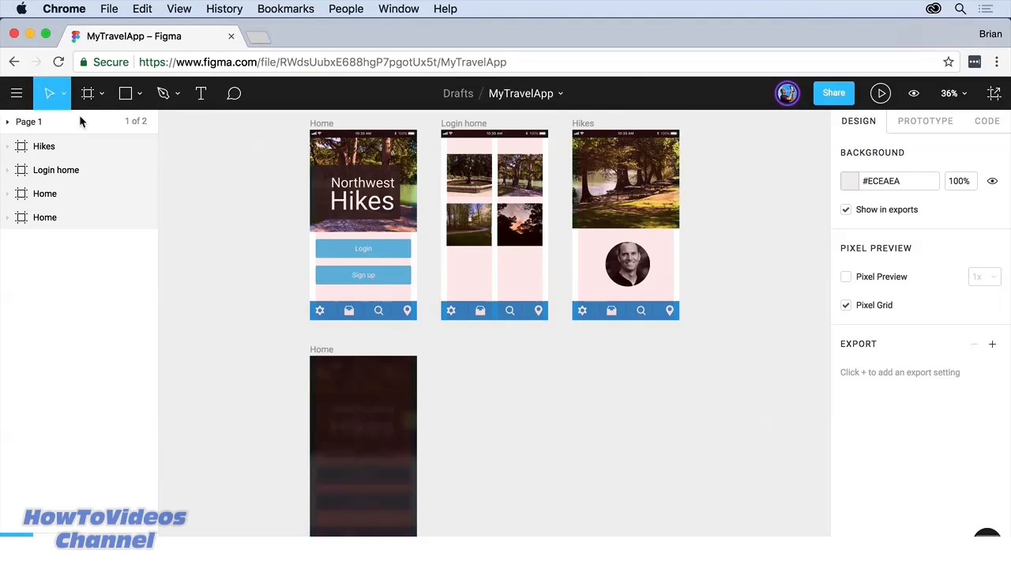
Step: Use the main menu's Back to Files to exit MyTravelApp to the Drafts browser
left_click(18, 94)
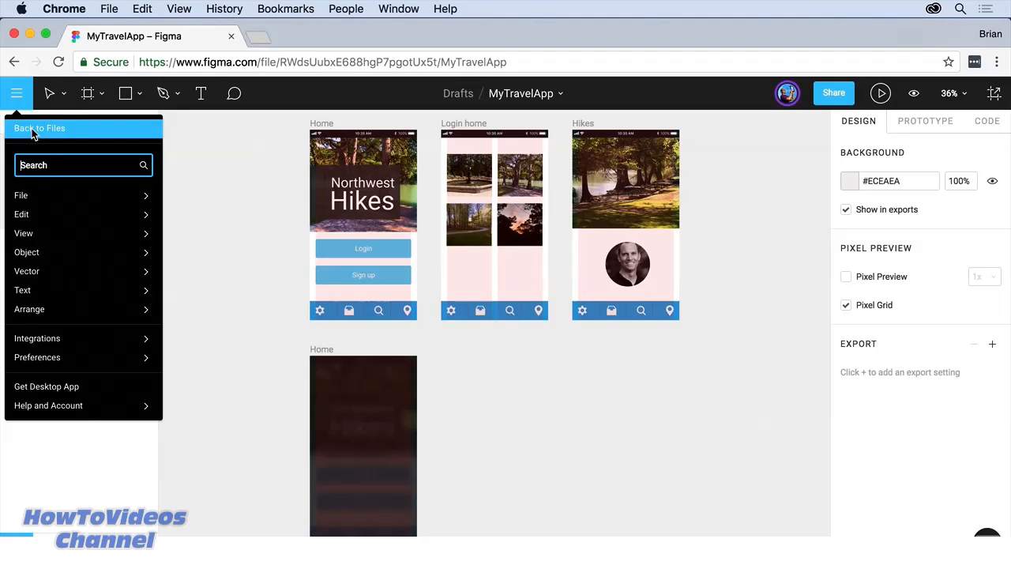
left_click(34, 129)
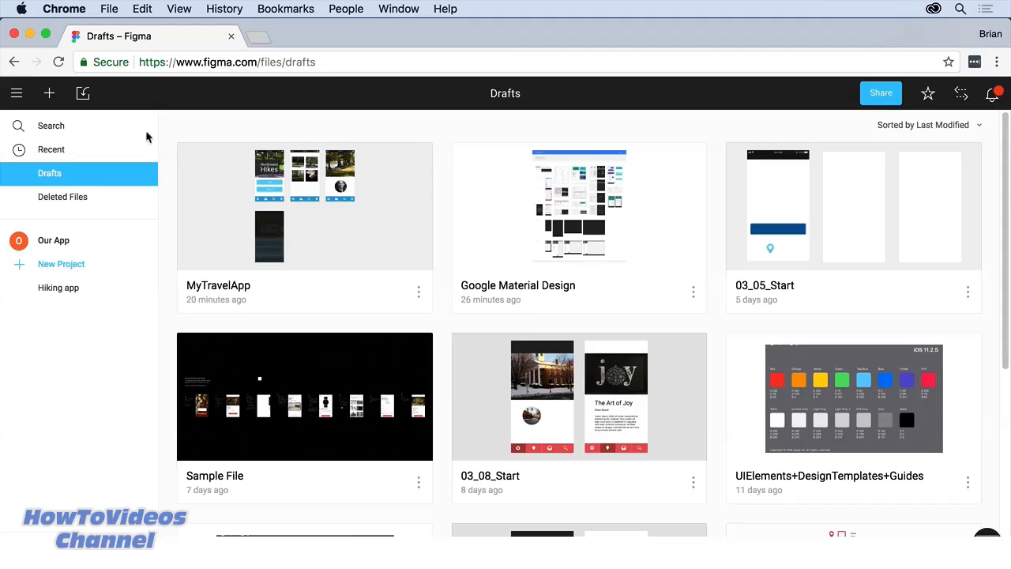
Step: Import 06_02_Start.fig from Exercise Files > 06_Collaborate into Figma
left_click(84, 97)
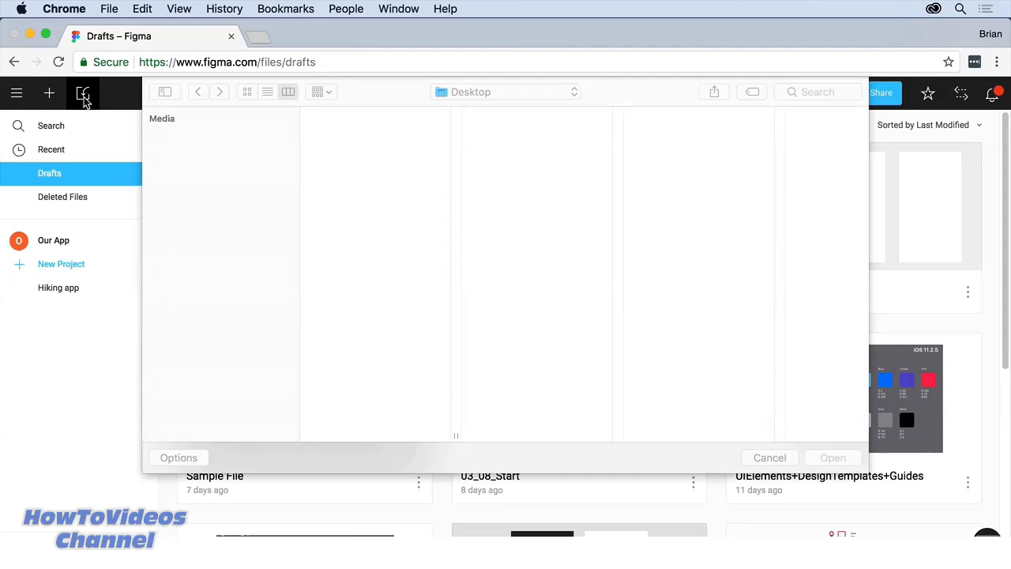
left_click(353, 115)
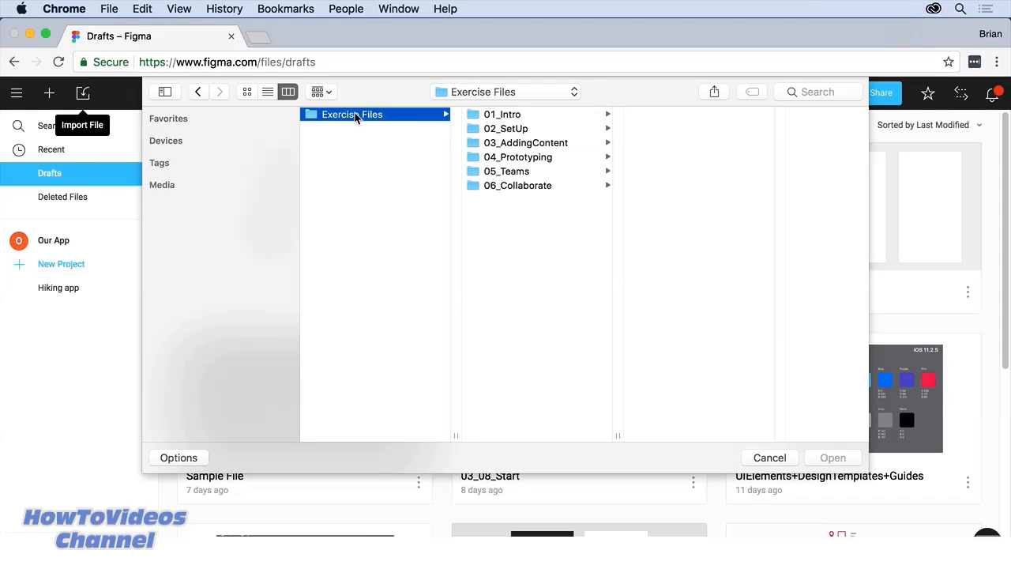
left_click(518, 183)
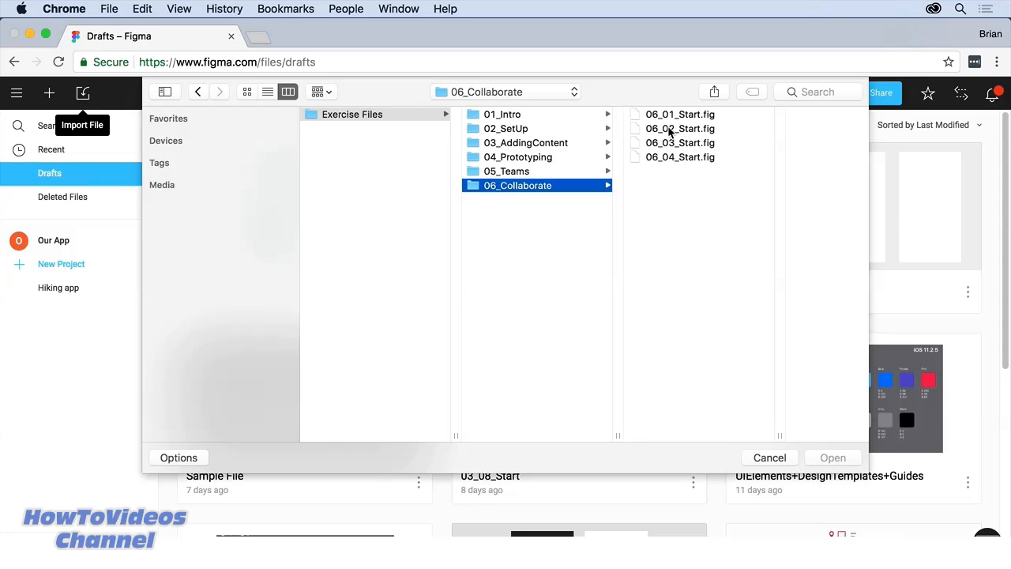
left_click(669, 129)
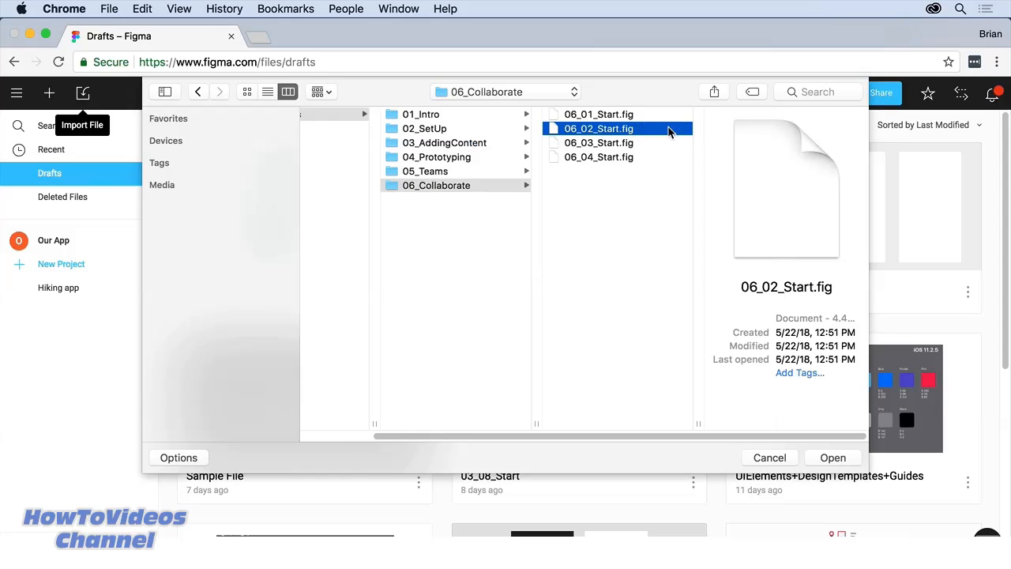
left_click(835, 457)
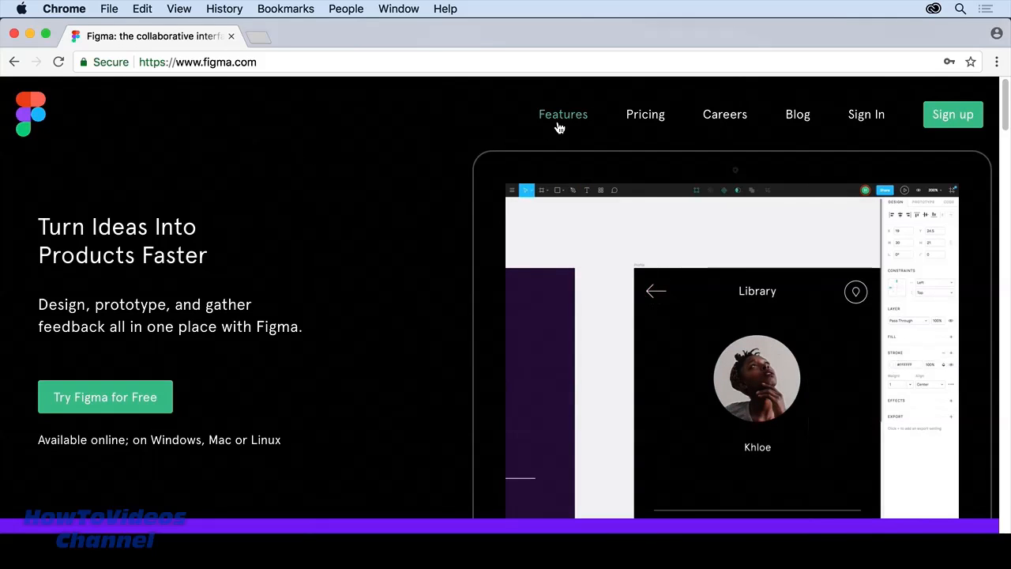
Step: Open figma.com's Pricing page and scroll through the Starter, Professional and Enterprise plans
left_click(646, 124)
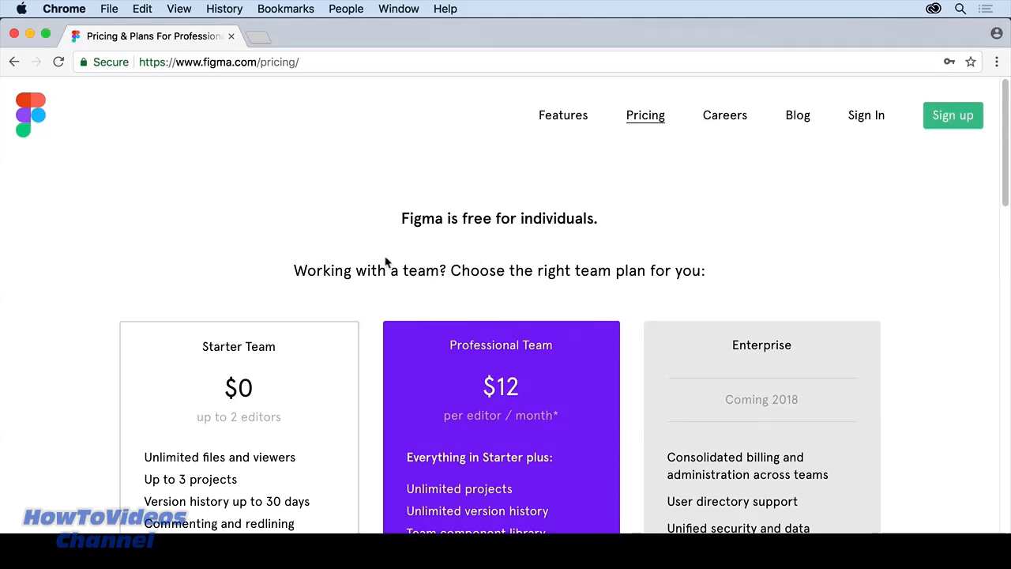
scroll(30, 293, "down", 2)
scroll(30, 293, "down", 5)
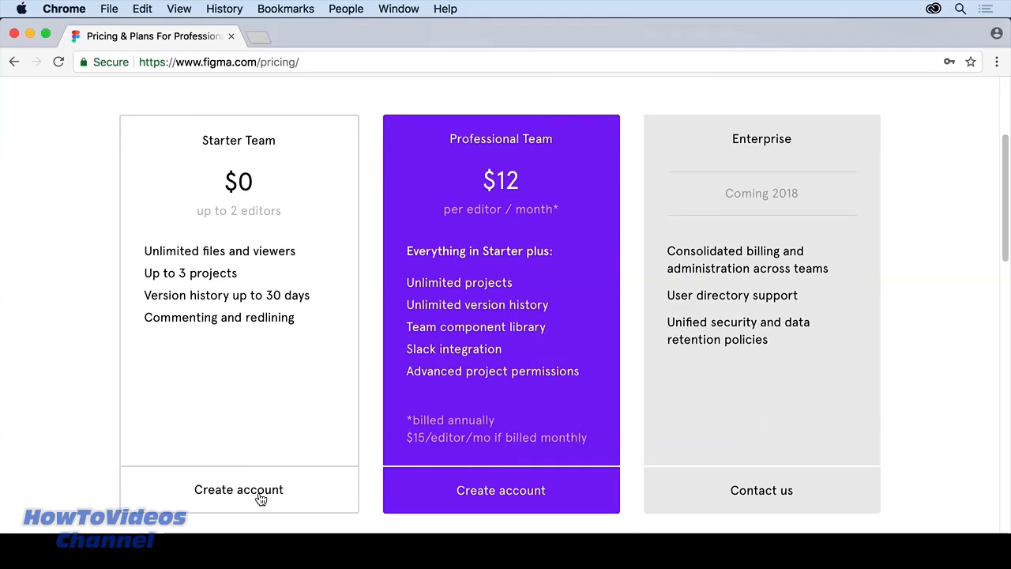
scroll(261, 498, "up", 3)
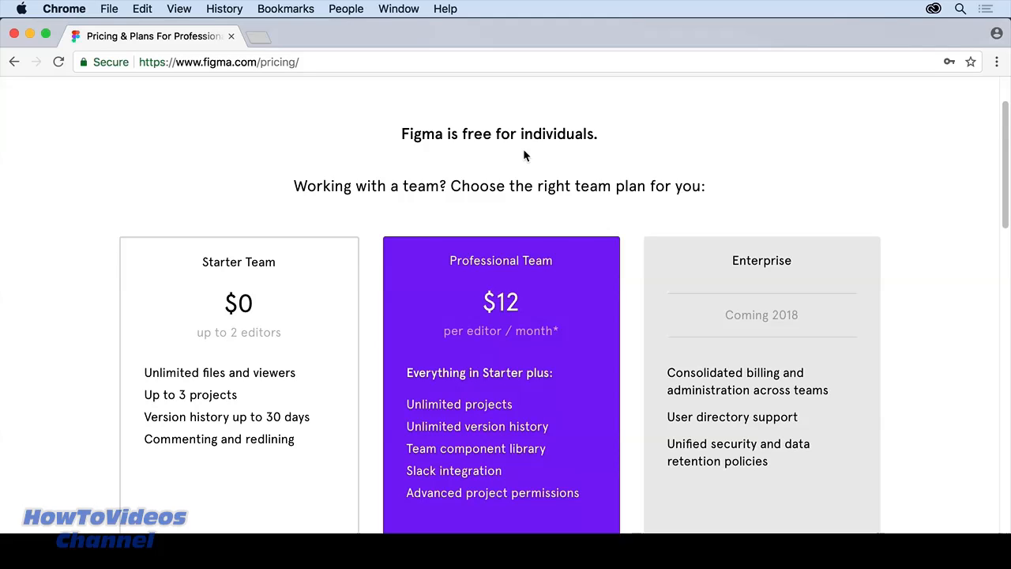
scroll(590, 395, "down", 3)
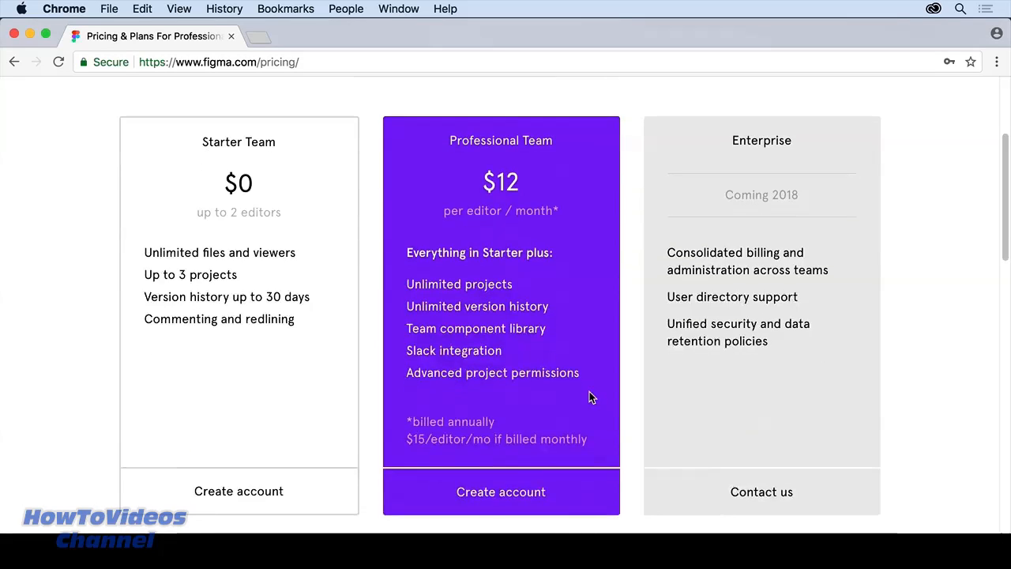
scroll(755, 384, "up", 5)
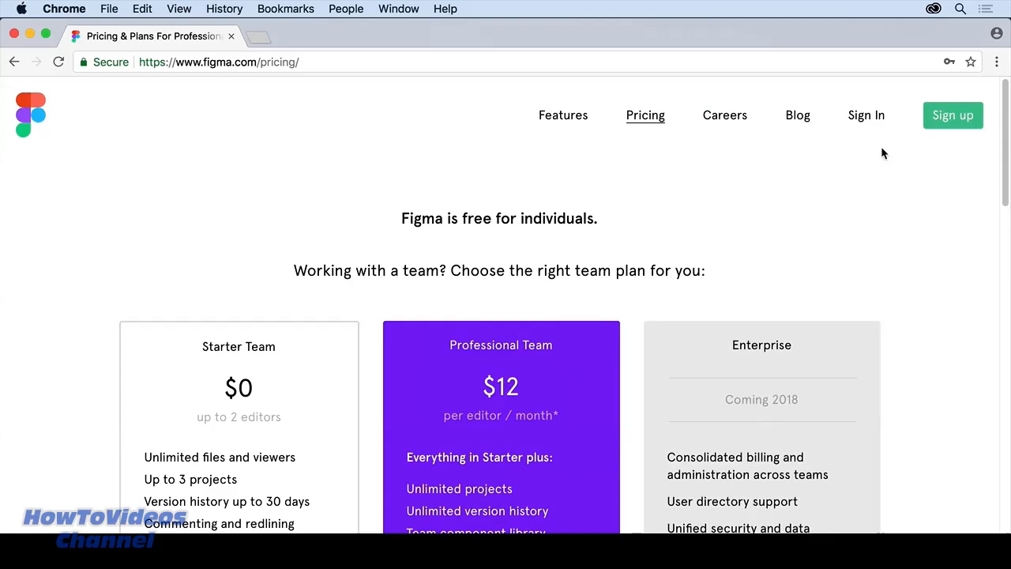
Step: Switch from Sign up to Sign In and log in with the account password
left_click(945, 119)
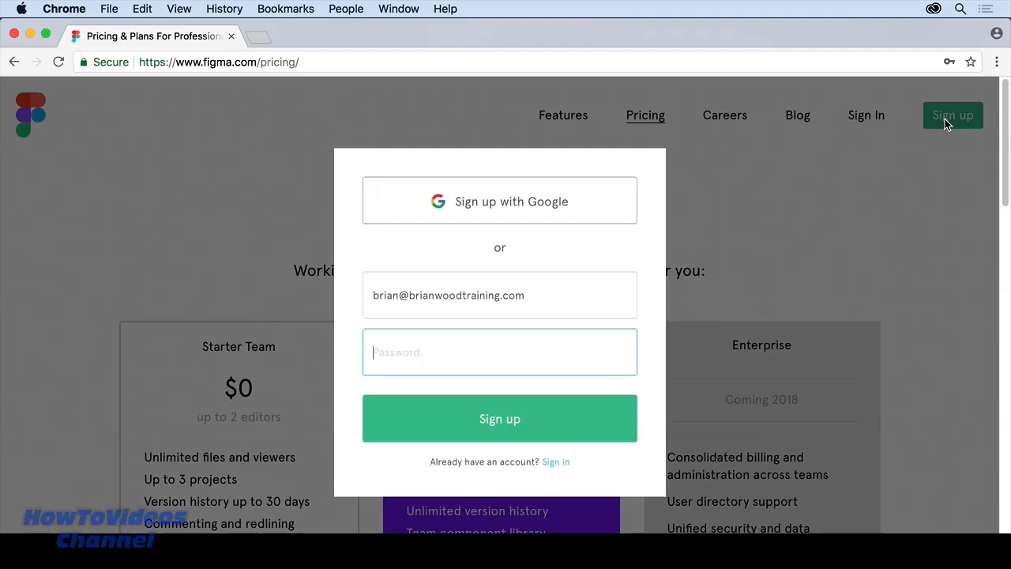
left_click(833, 202)
left_click(864, 119)
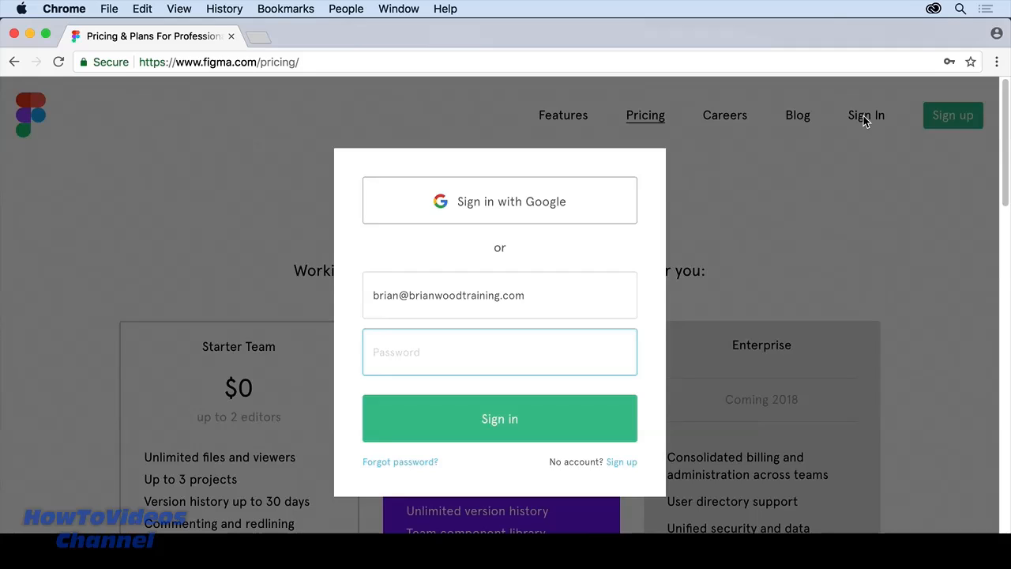
type("•••••••••••")
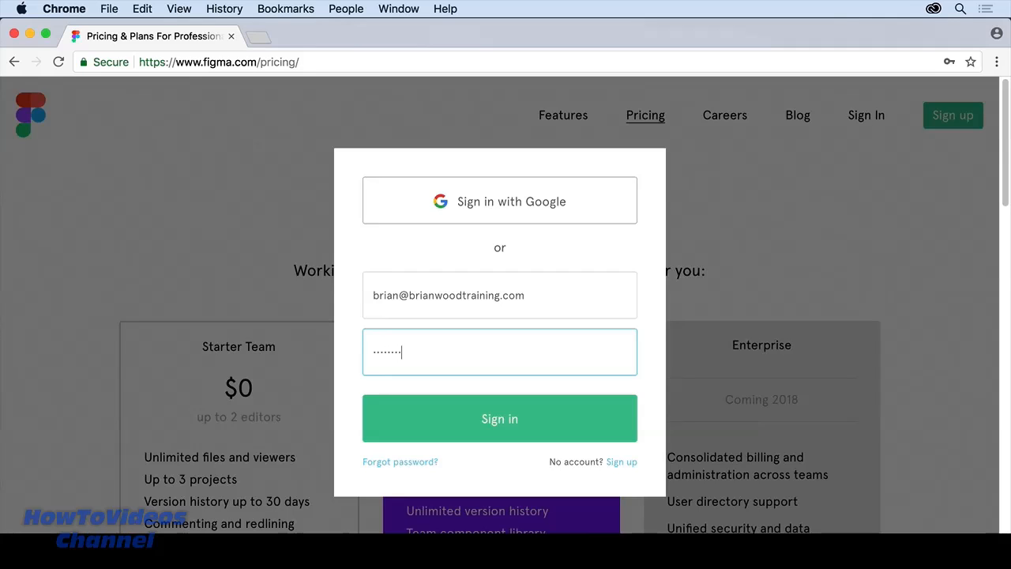
type("•")
key("Return")
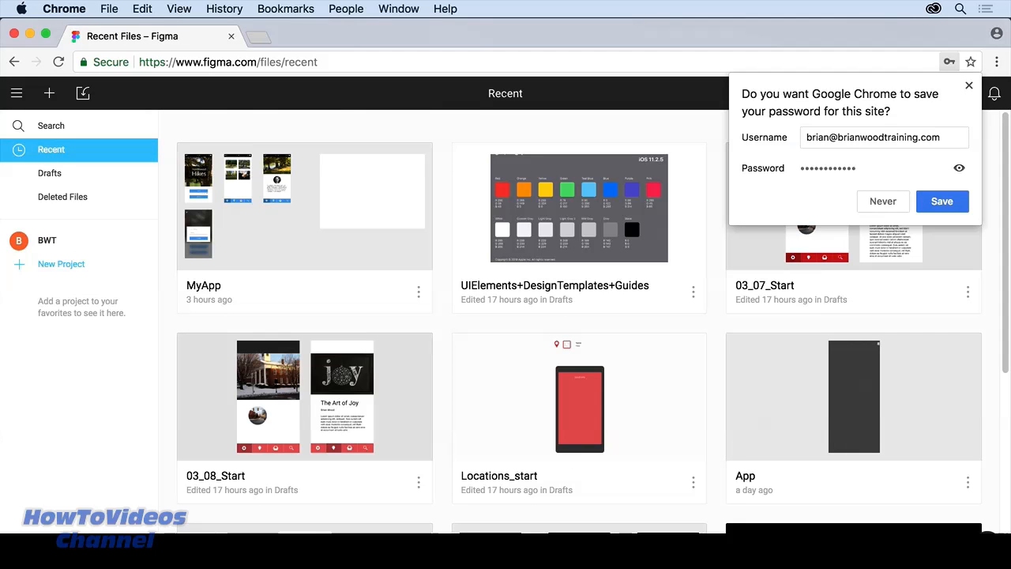
Step: Save the password in Chrome's bubble, then open and dismiss the main menu
left_click(924, 199)
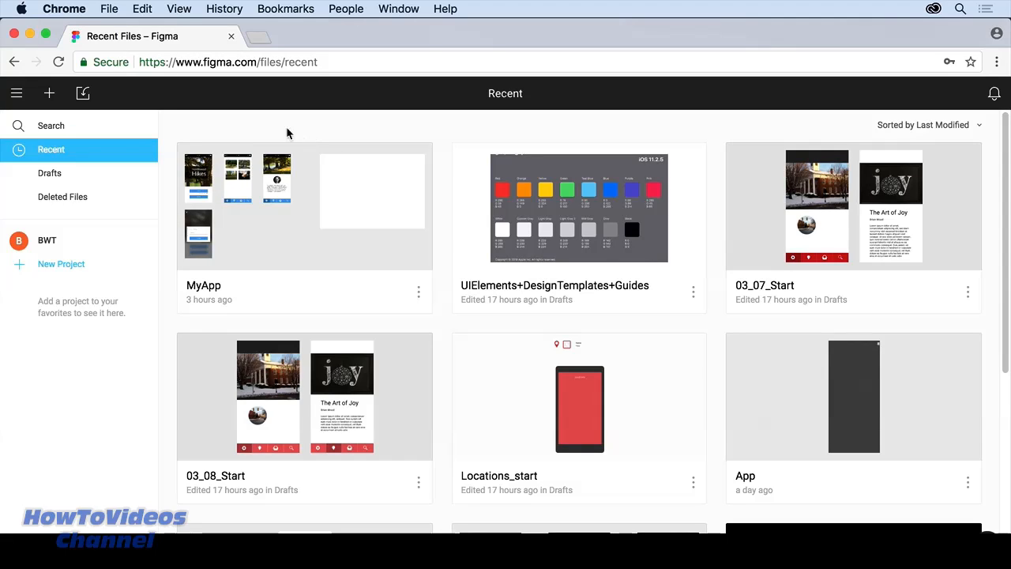
left_click(15, 99)
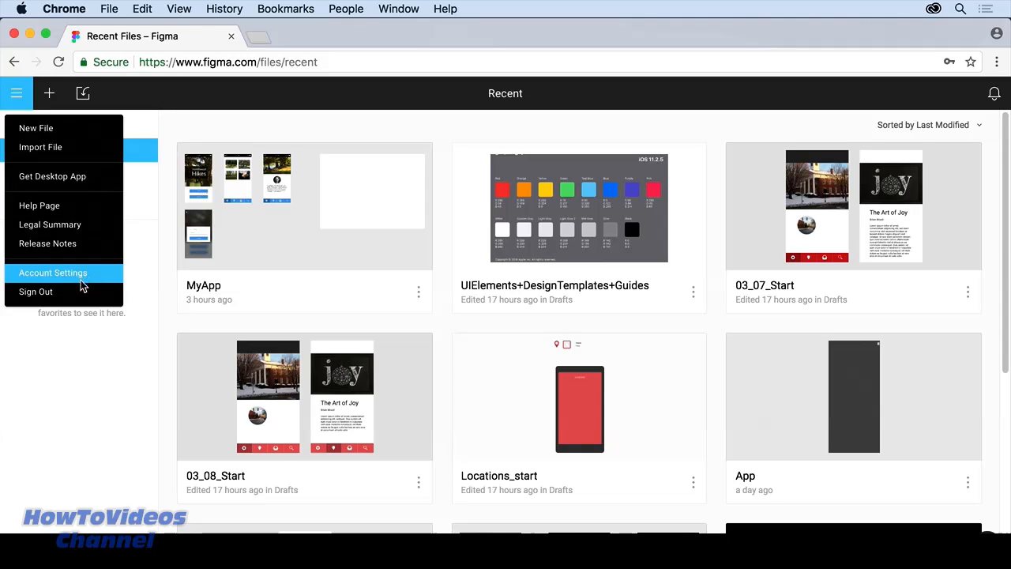
left_click(192, 105)
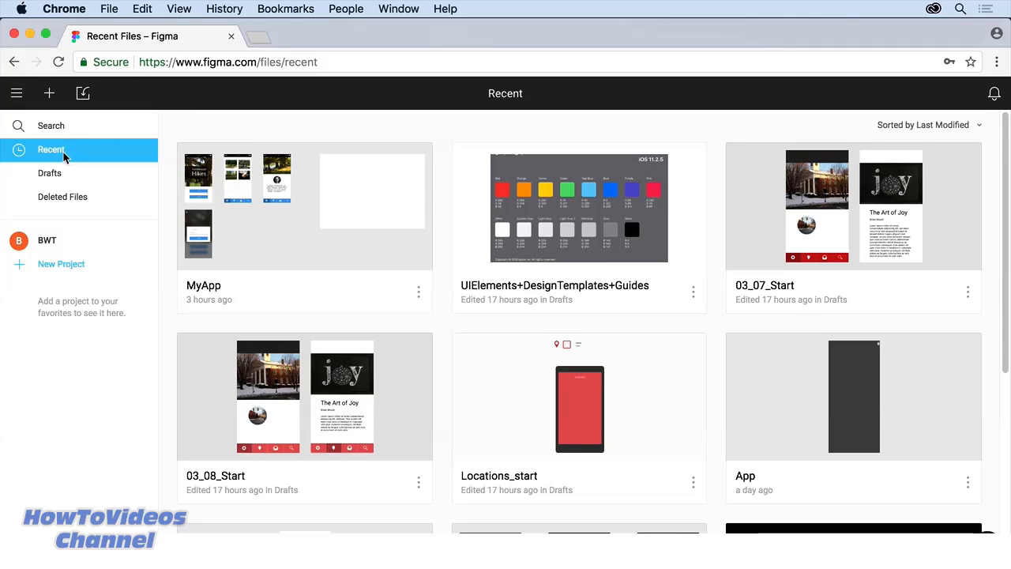
left_click(58, 179)
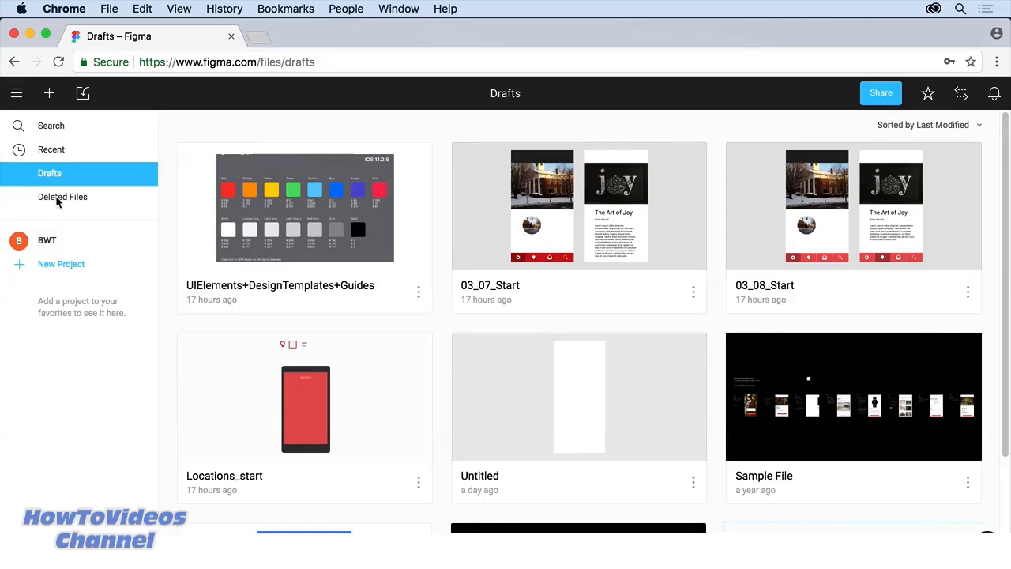
left_click(56, 201)
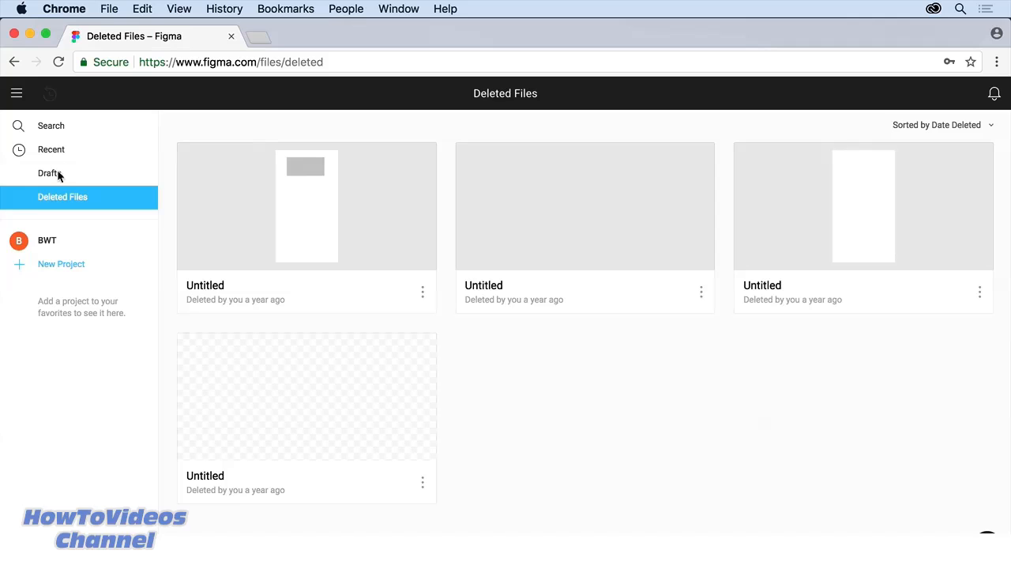
left_click(57, 153)
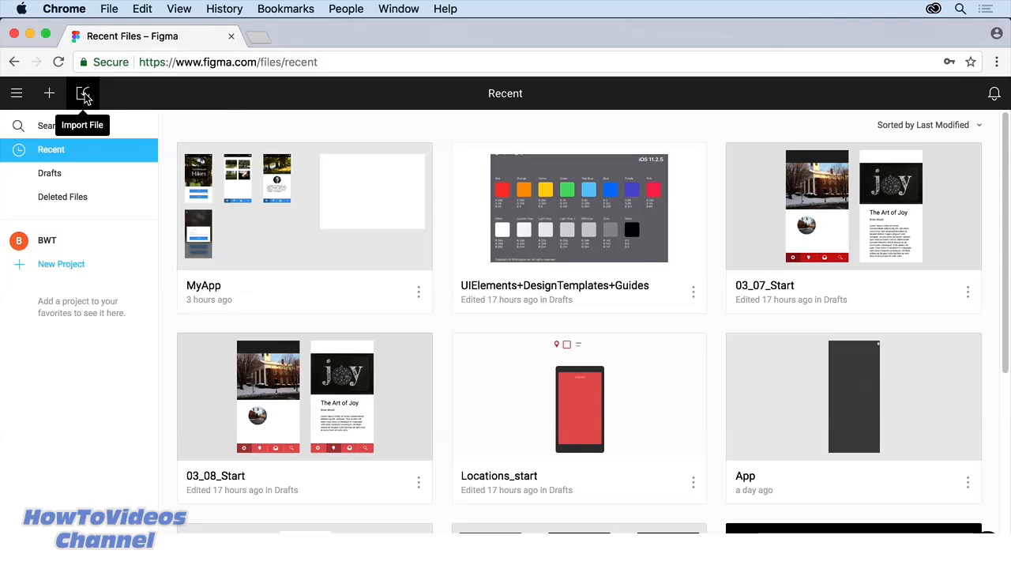
Step: Glance at notifications and Help & Feedback, then open the MyApp file from recents
left_click(994, 100)
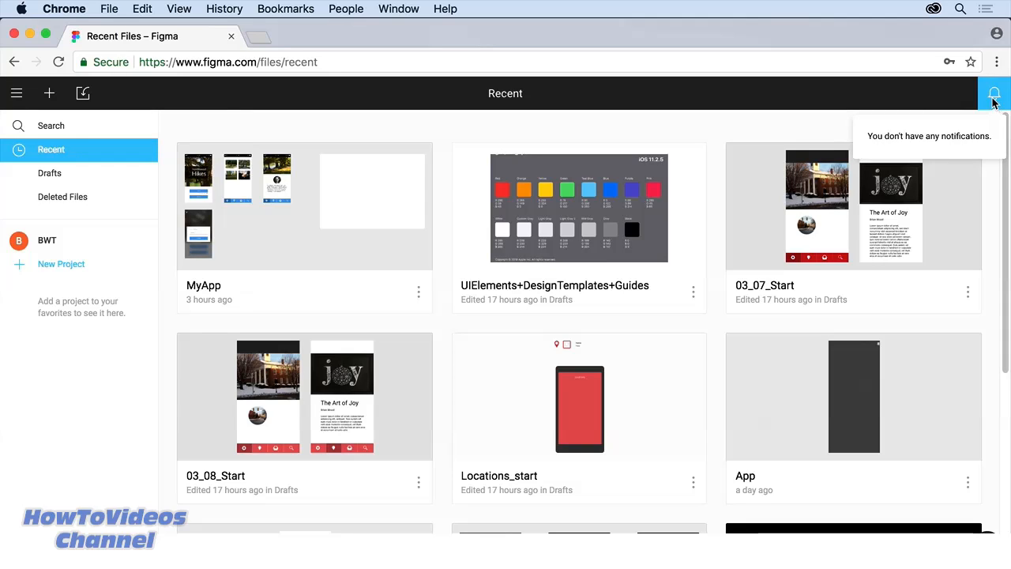
left_click(994, 100)
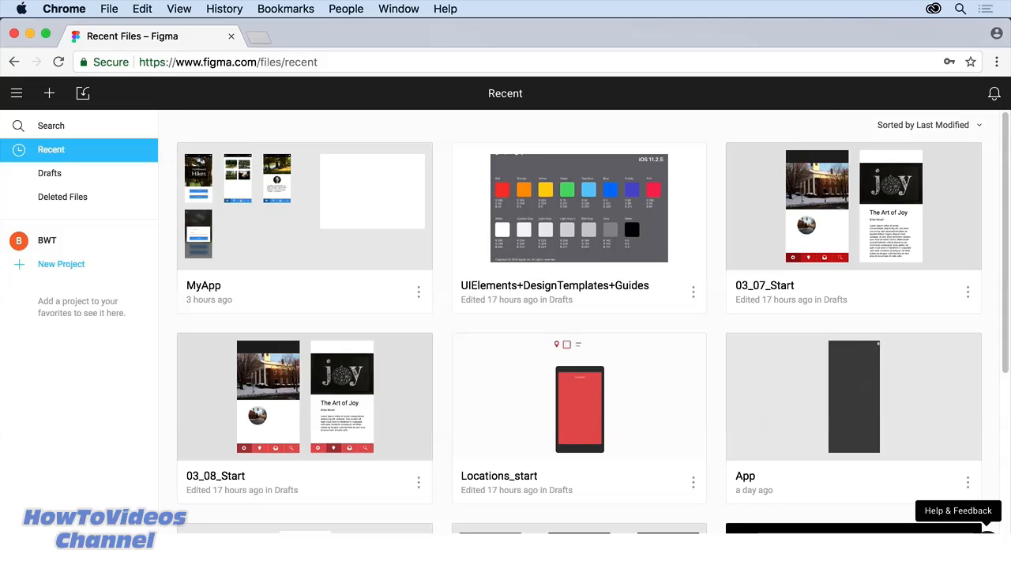
left_click(987, 536)
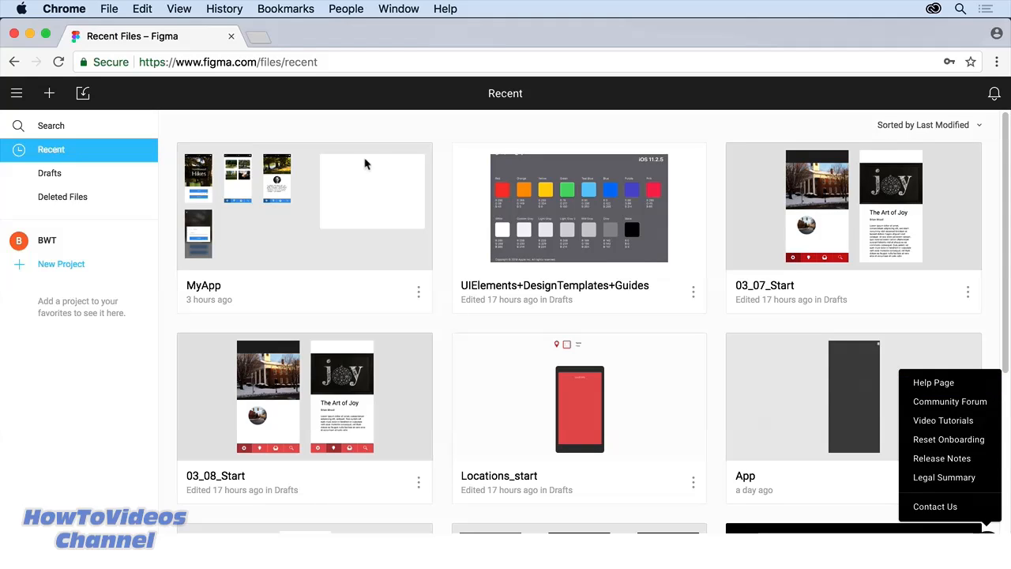
left_click(357, 121)
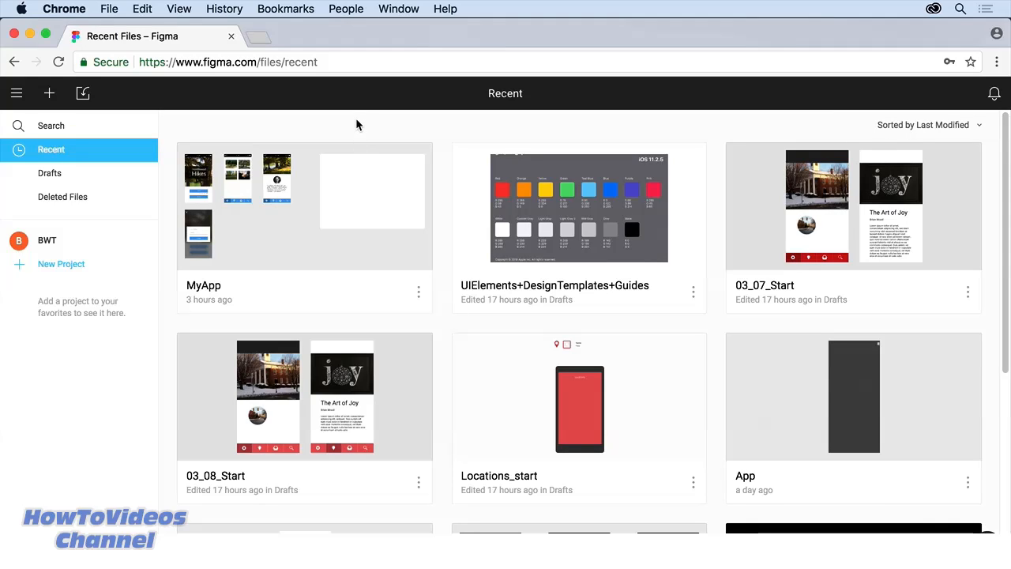
double_click(281, 232)
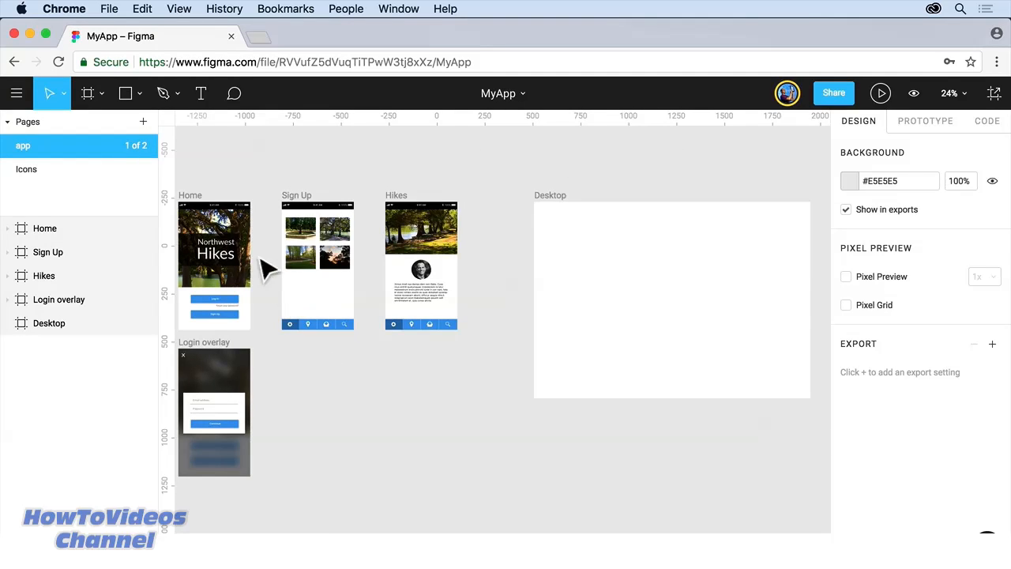
Step: Choose Back to Files from the MyApp editor's main menu
left_click(11, 98)
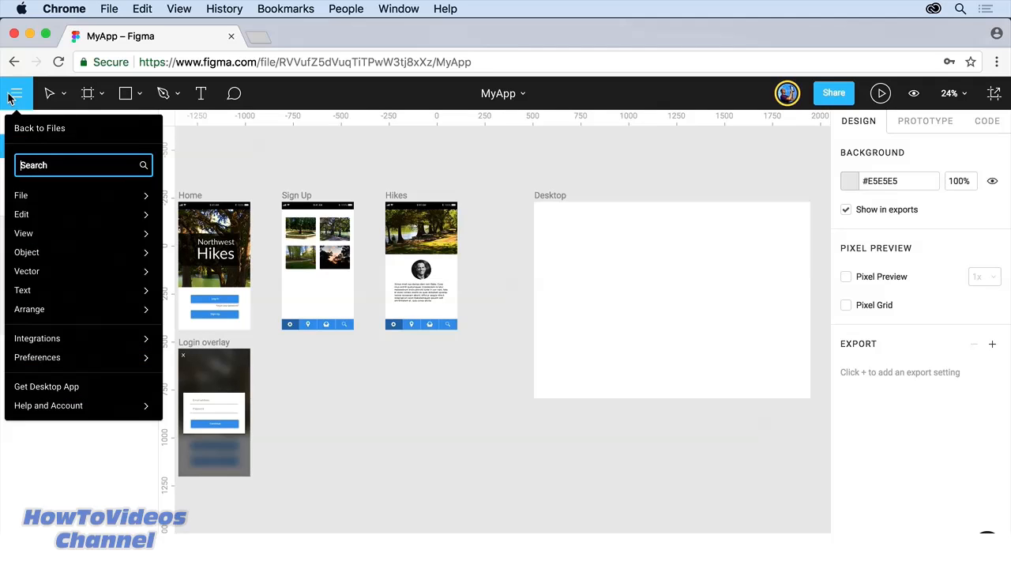
left_click(30, 139)
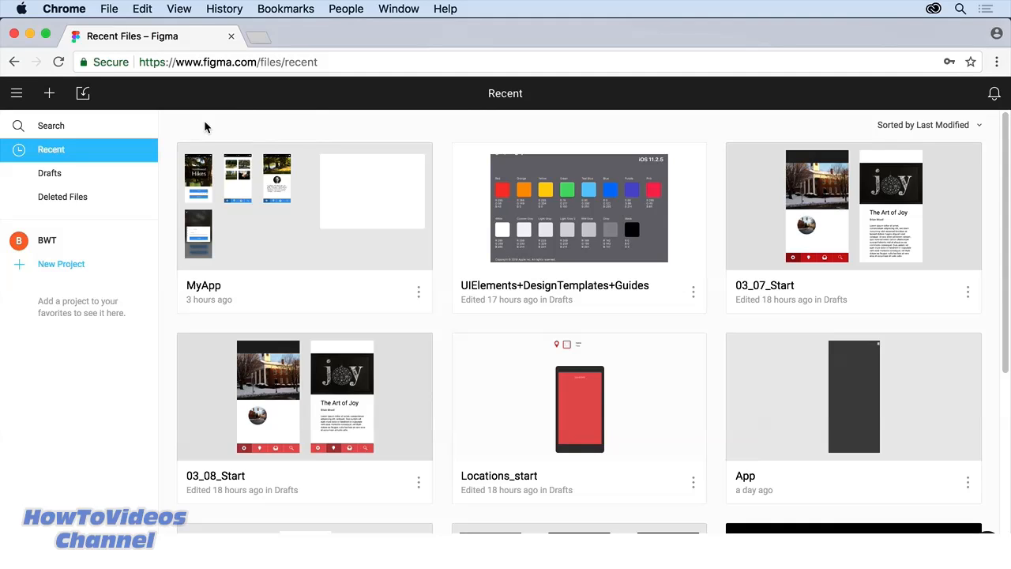
Step: In Account Settings' Fonts section, download the installer to enable local fonts
left_click(19, 95)
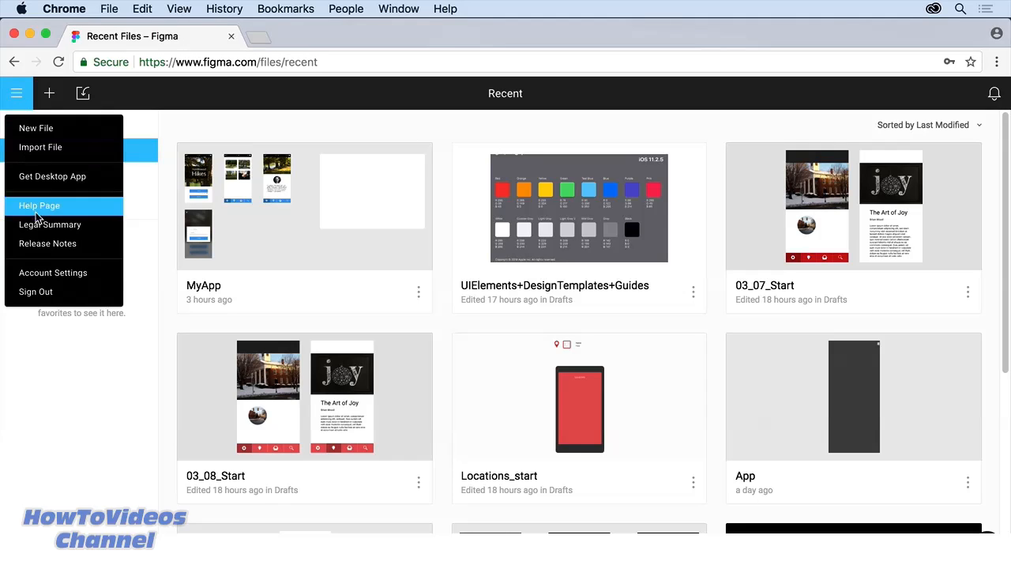
left_click(52, 273)
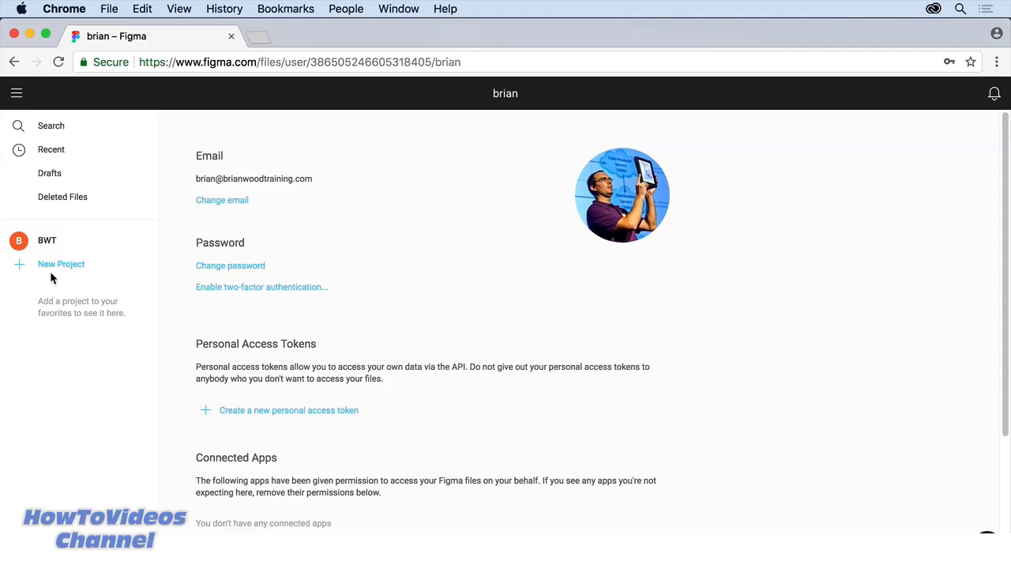
scroll(360, 285, "down", 5)
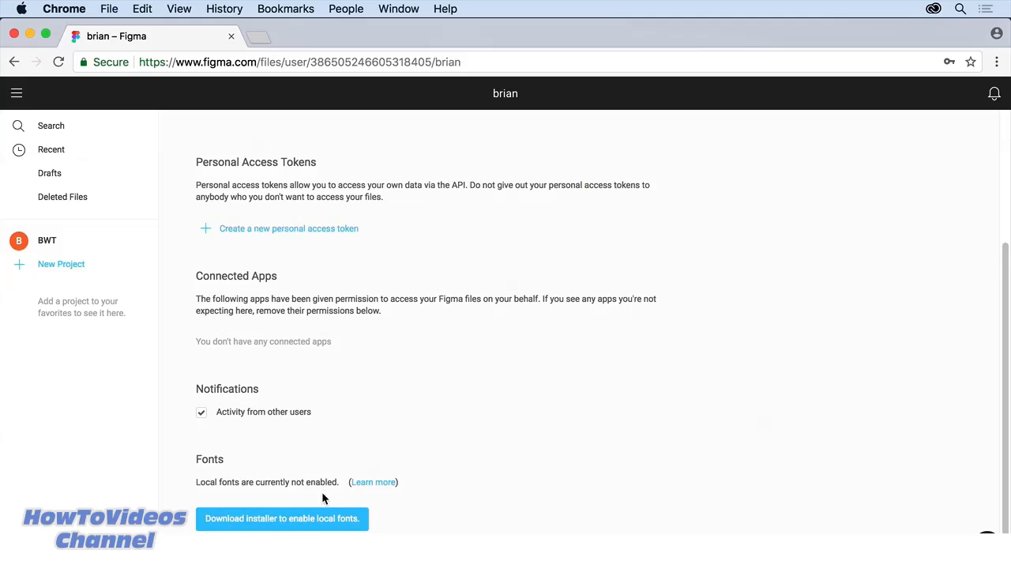
left_click(303, 521)
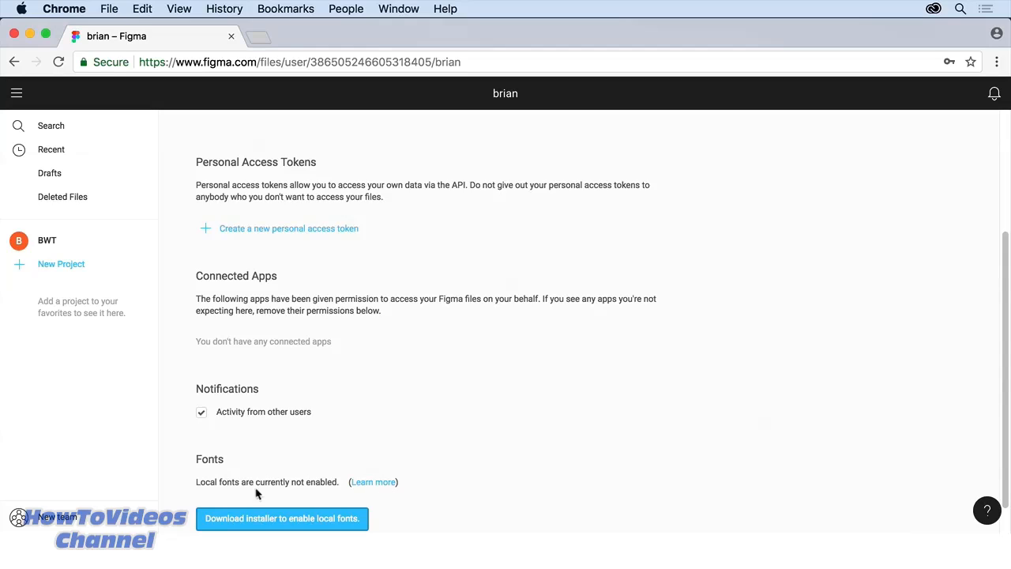
Step: Install FigmaInstaller.pkg, authorizing with the admin password, then close it and trash the package
left_click(89, 550)
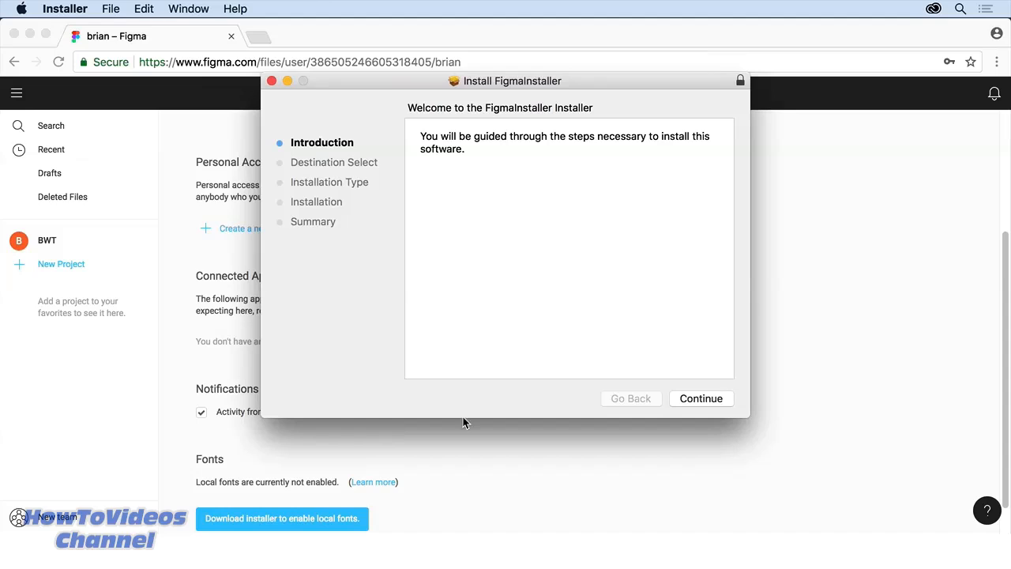
left_click(695, 400)
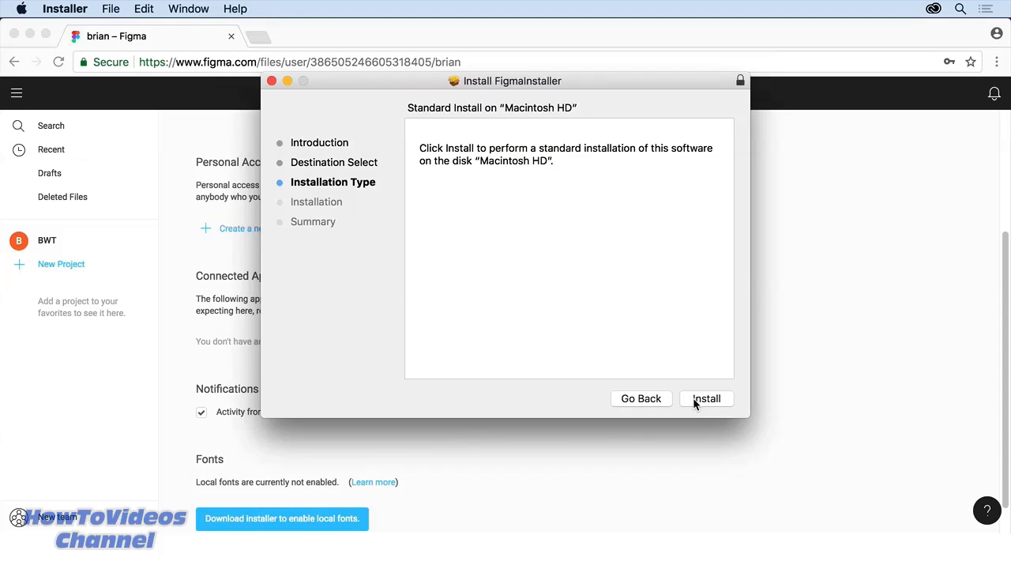
left_click(694, 401)
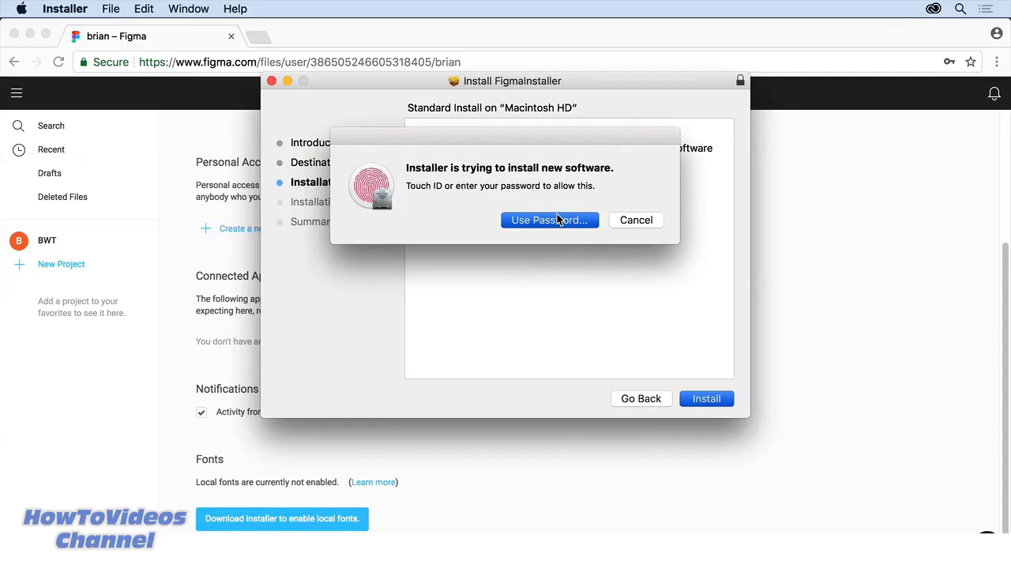
left_click(558, 219)
type("•••••")
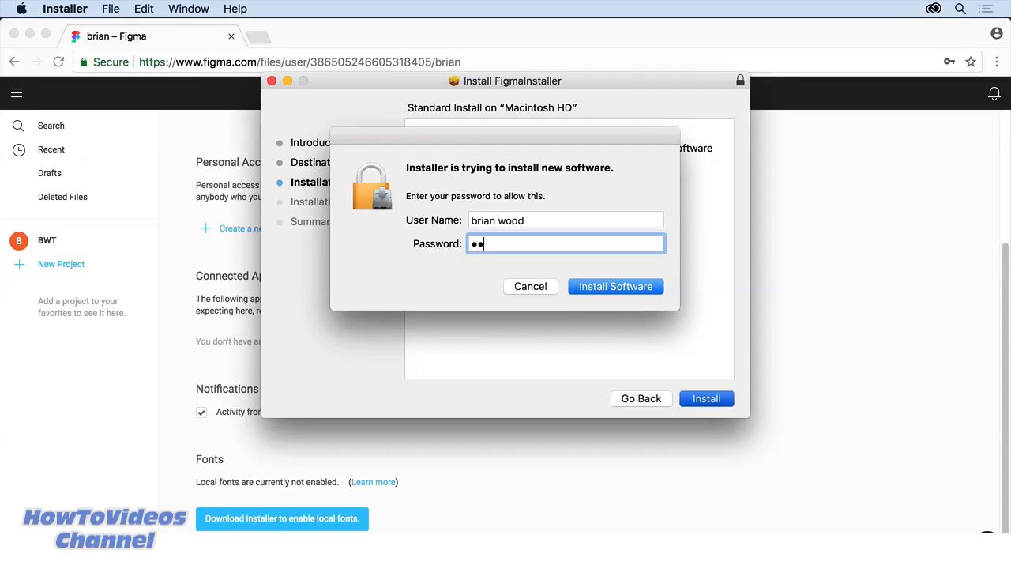
type("••••")
key("Return")
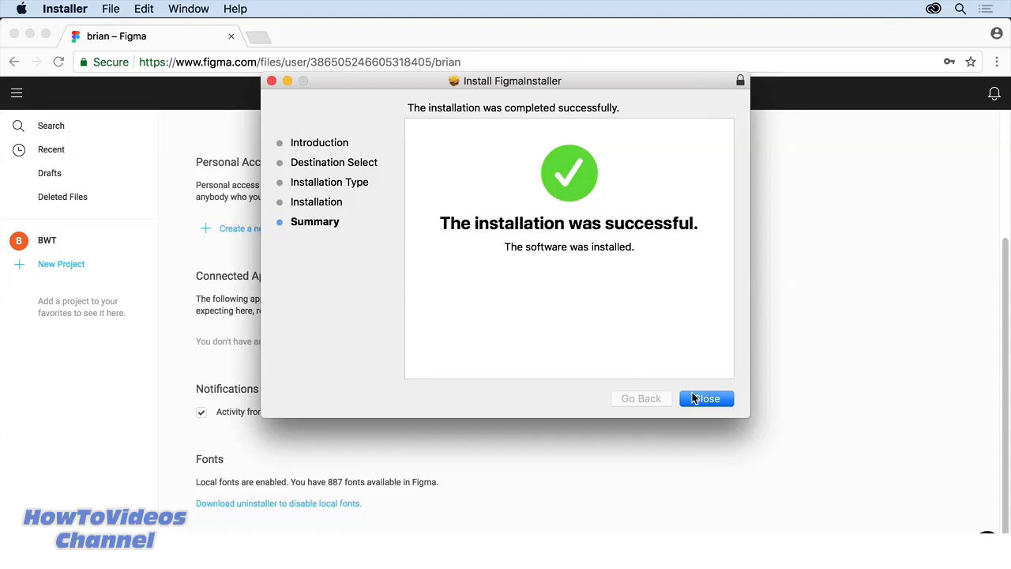
left_click(696, 399)
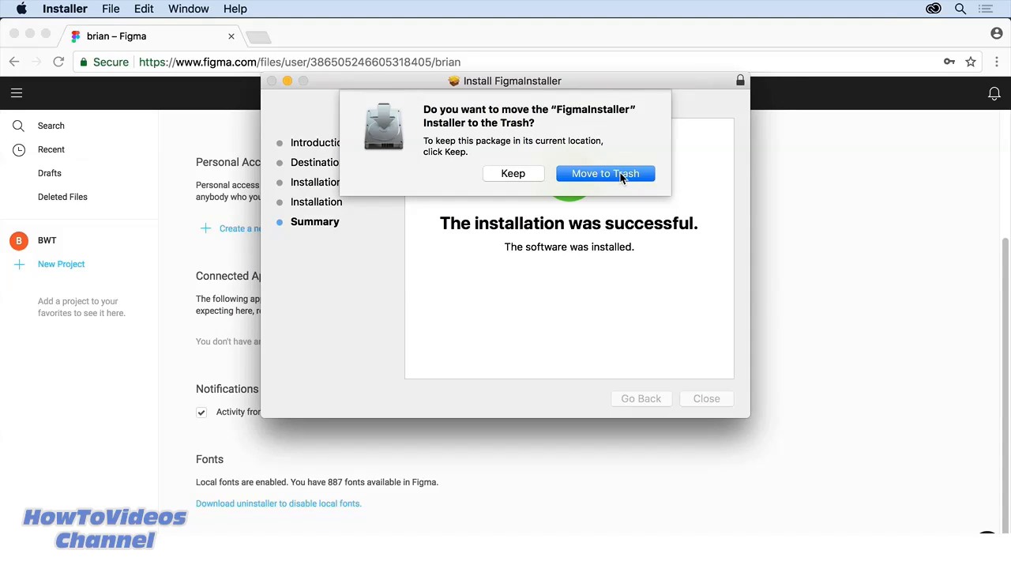
left_click(621, 174)
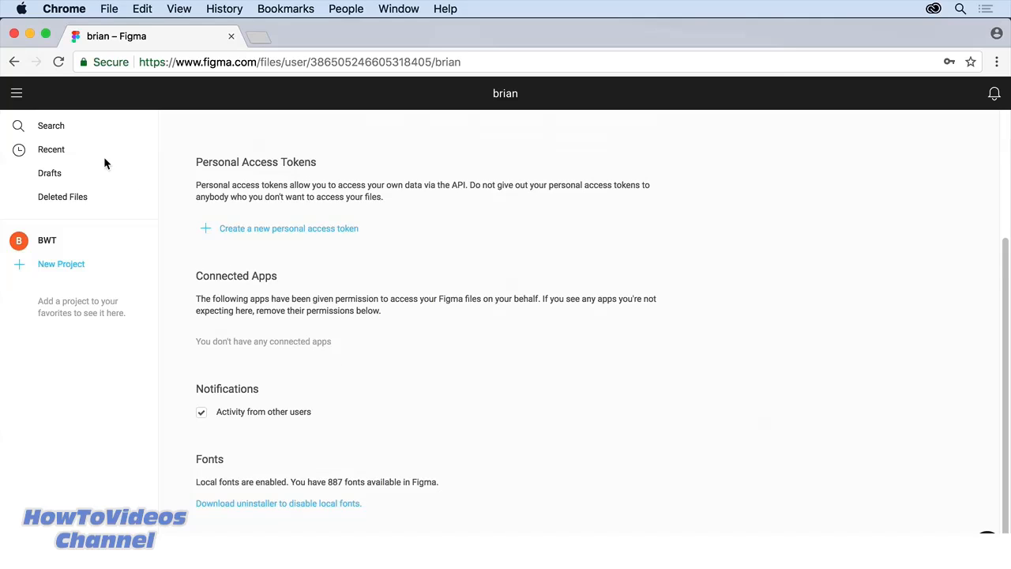
Step: Go back to the Recent files list and create a new blank design file
left_click(62, 152)
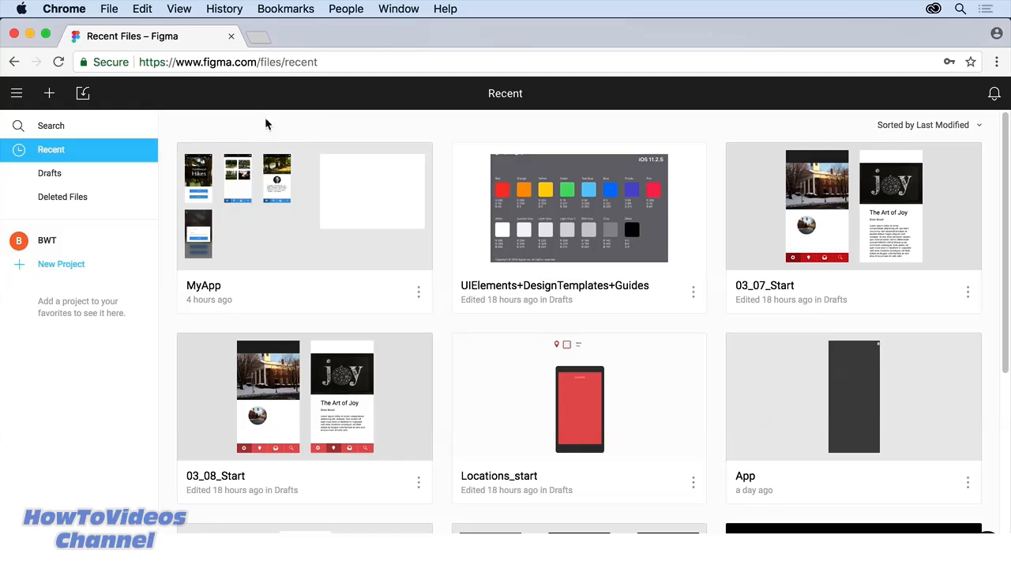
left_click(19, 97)
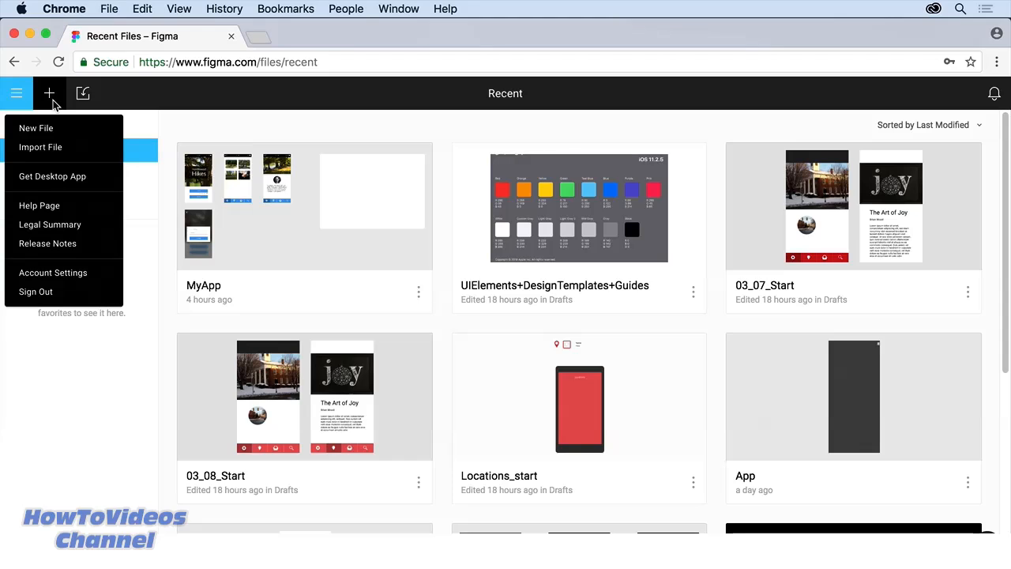
left_click(52, 100)
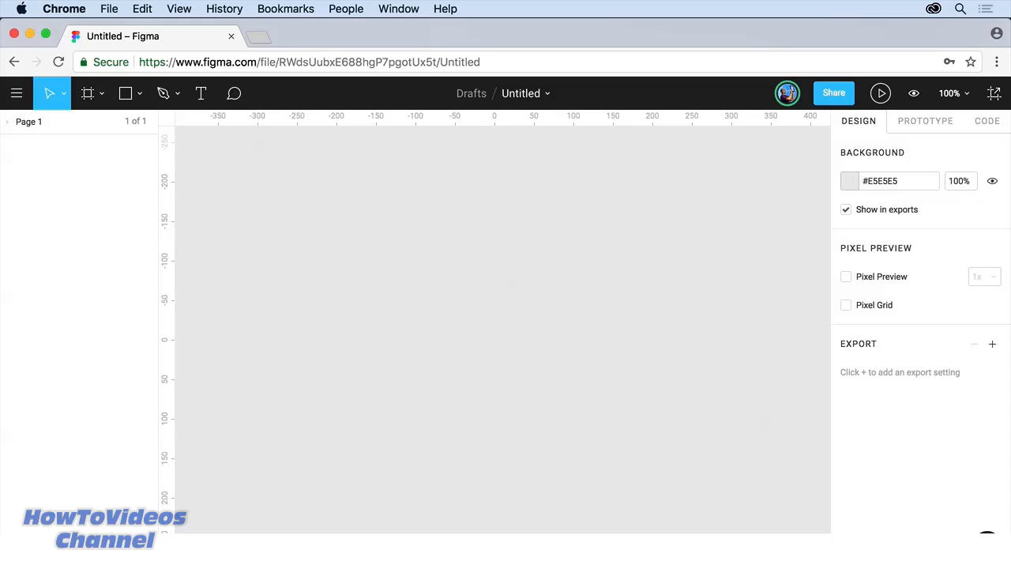
Step: View the Components and Team Library panels, then browse the main menu's File and View submenus
left_click(49, 540)
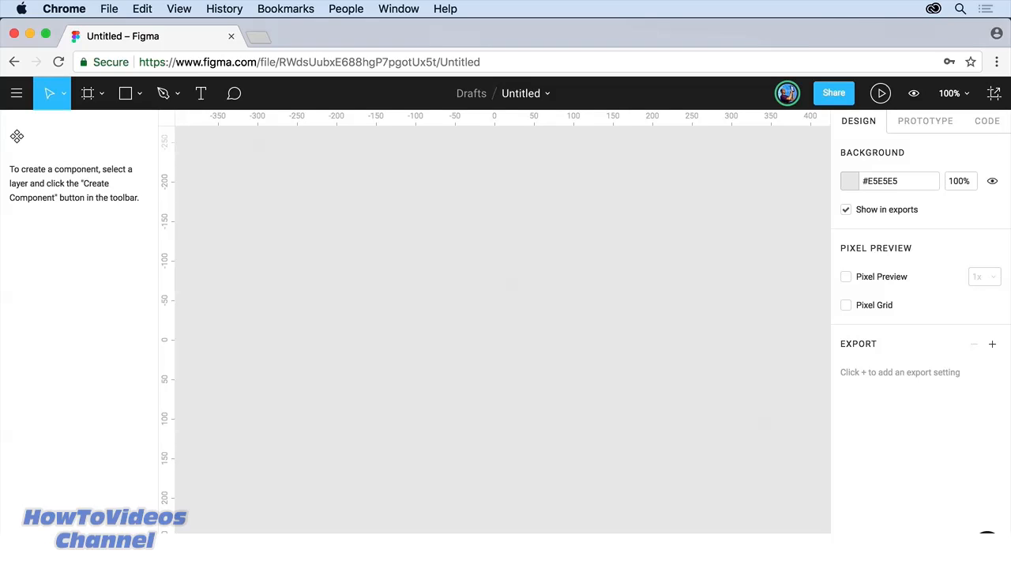
left_click(82, 541)
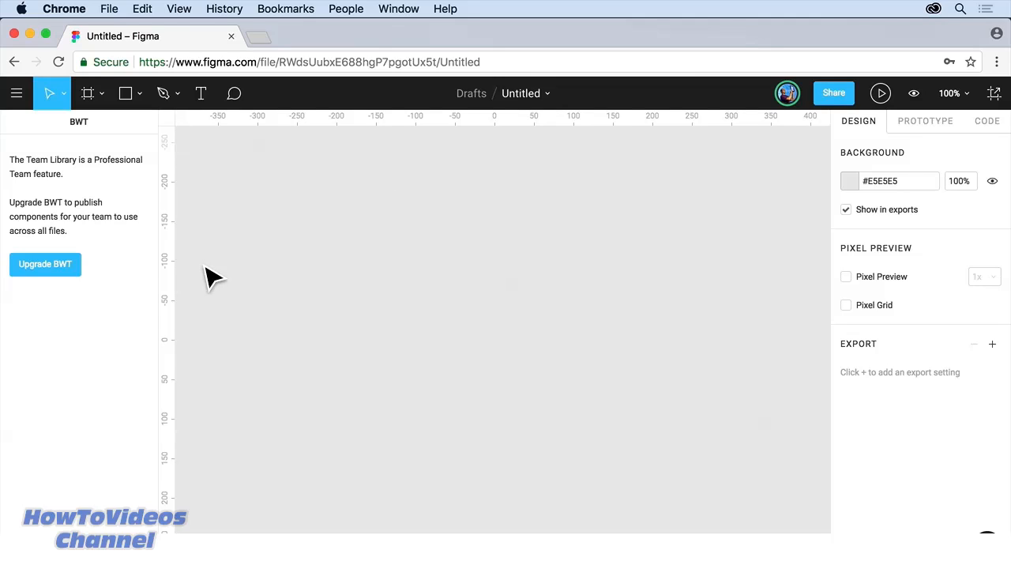
left_click(15, 95)
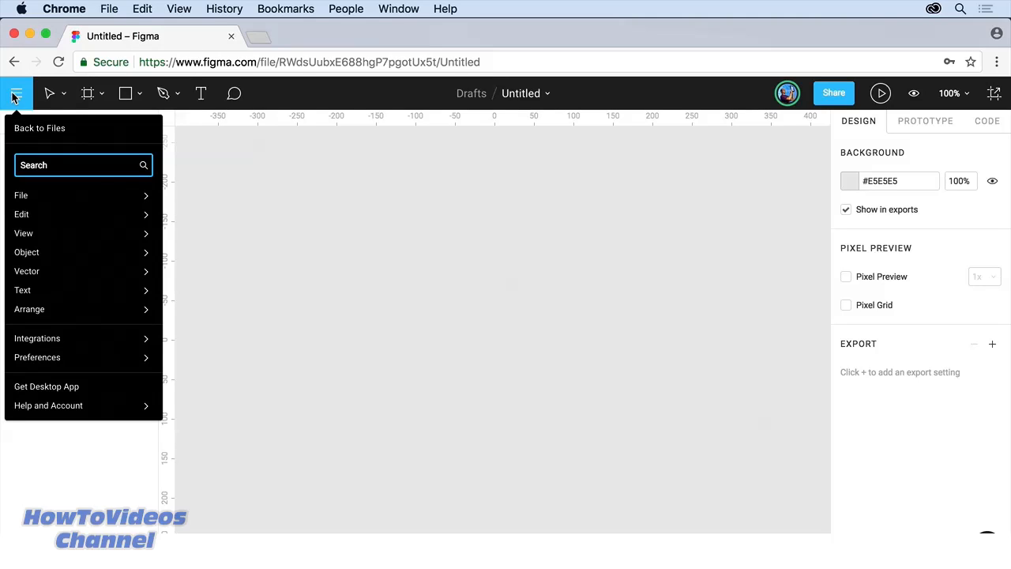
mouse_move(62, 202)
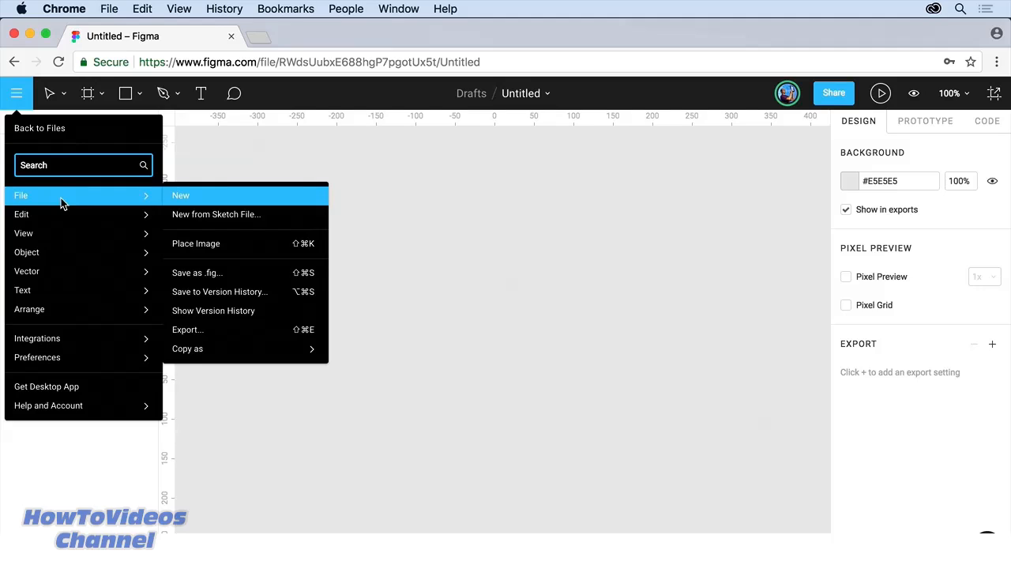
mouse_move(62, 230)
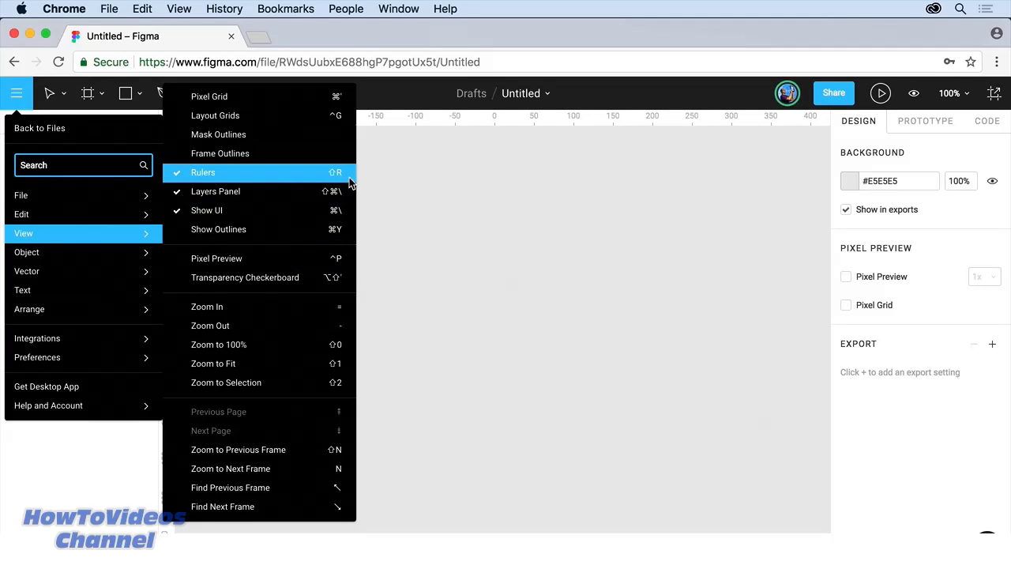
left_click(487, 203)
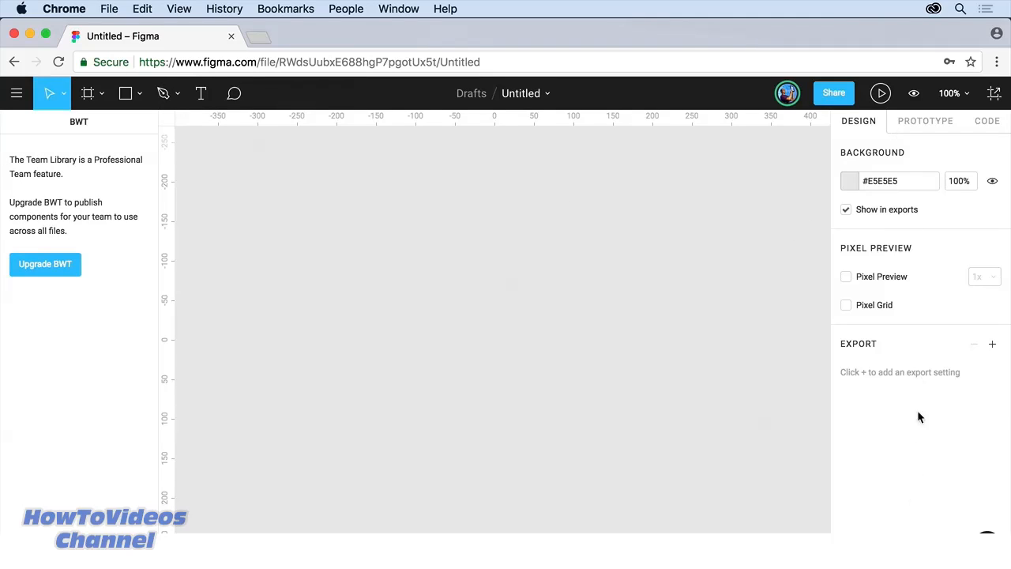
Step: Change the canvas background colour from #E5E5E5 to #ECEAEA
left_click(848, 180)
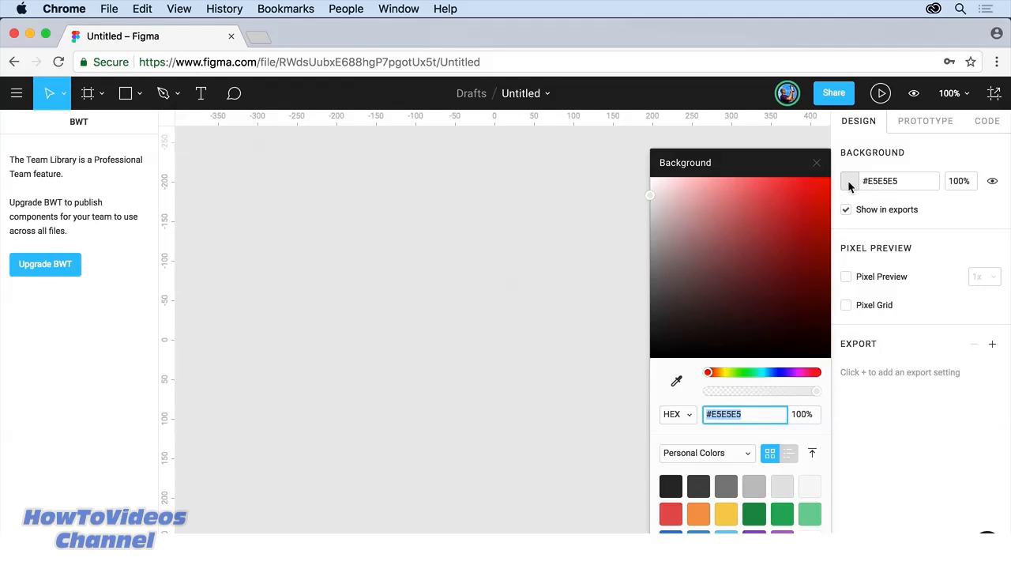
left_click_drag(672, 295, 651, 190)
left_click(818, 165)
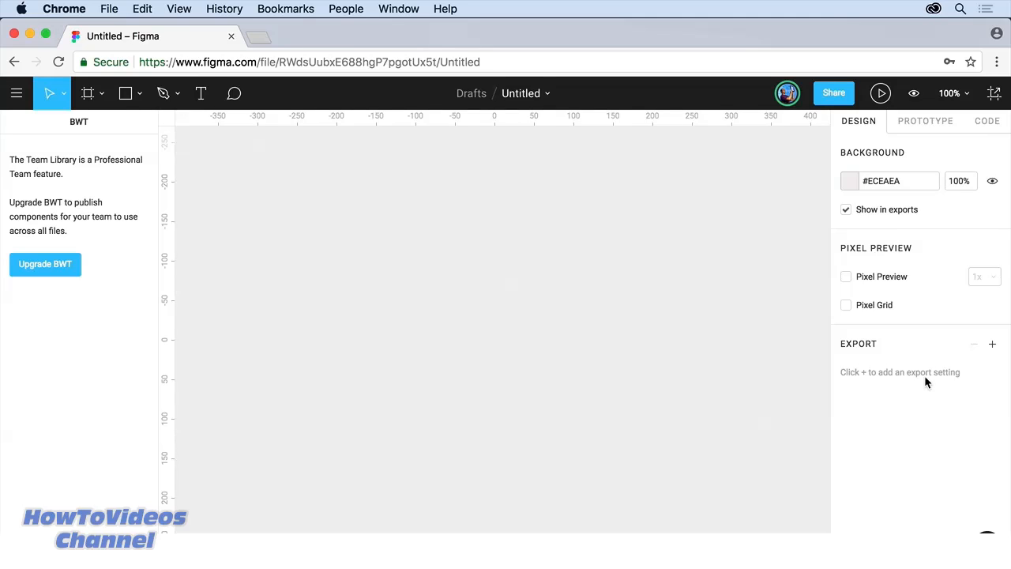
Step: Look over the Prototype, Code and Design tabs and the View Settings options without changes
left_click(921, 121)
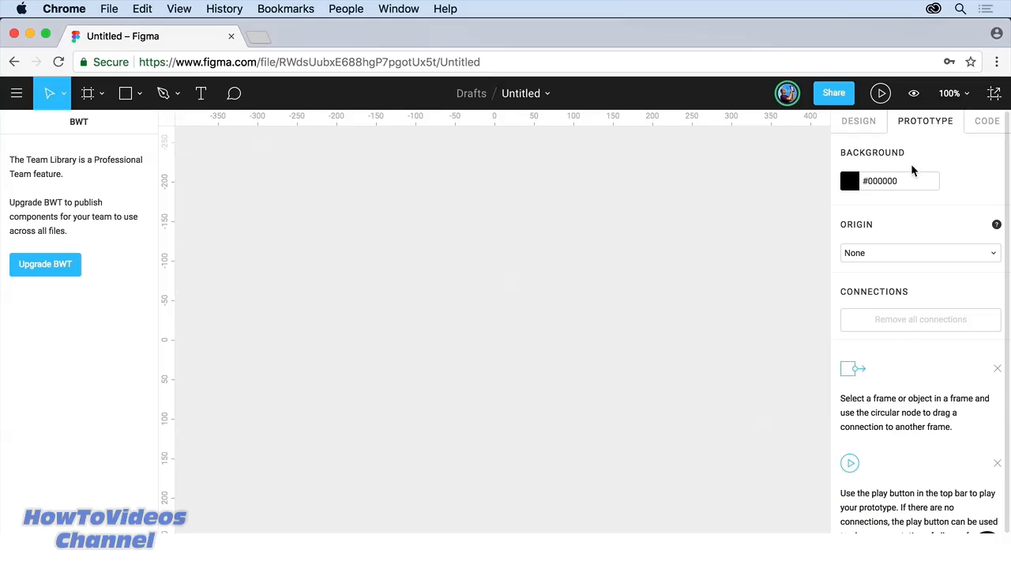
left_click(988, 123)
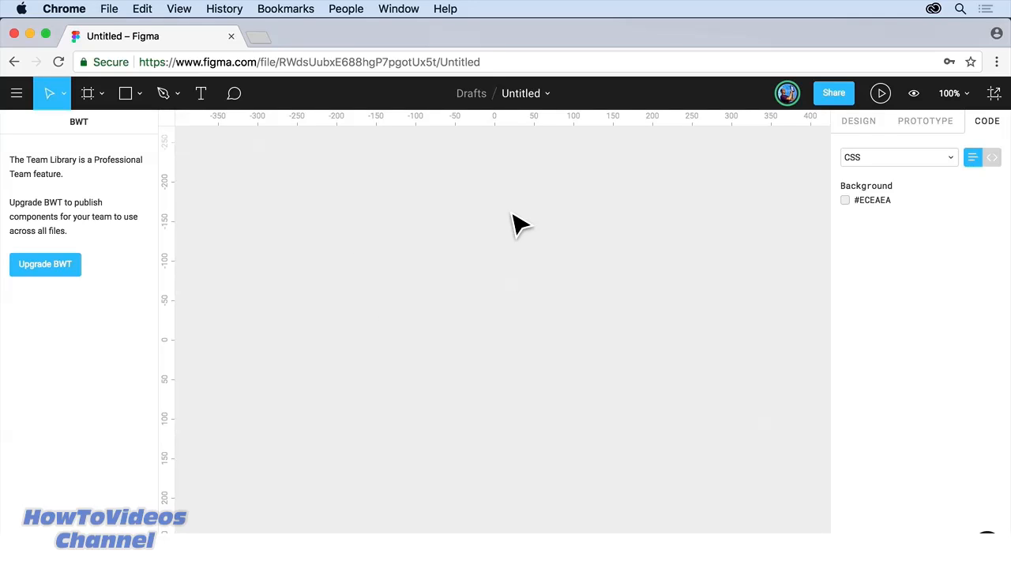
left_click(865, 122)
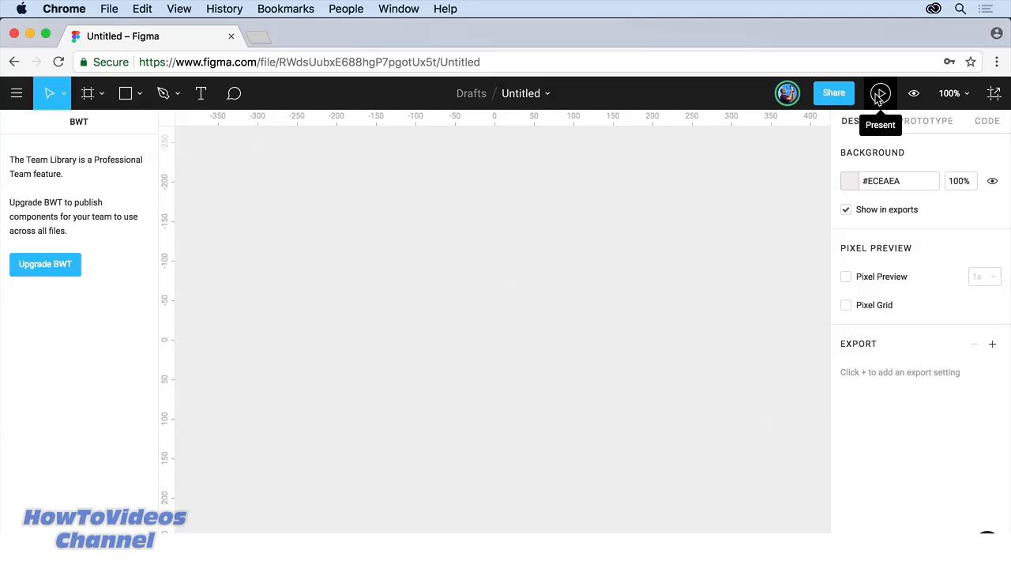
left_click(919, 96)
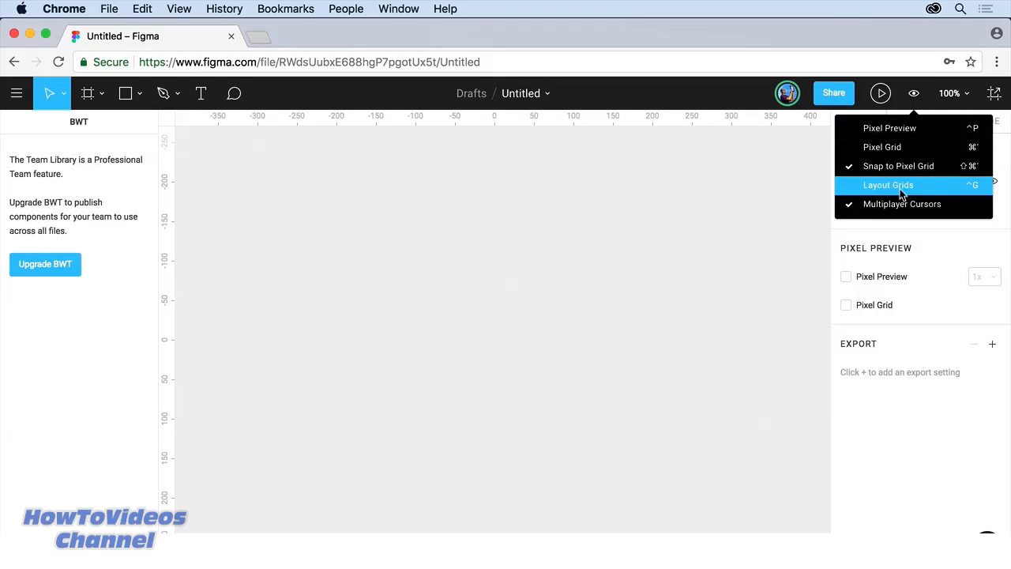
left_click(916, 99)
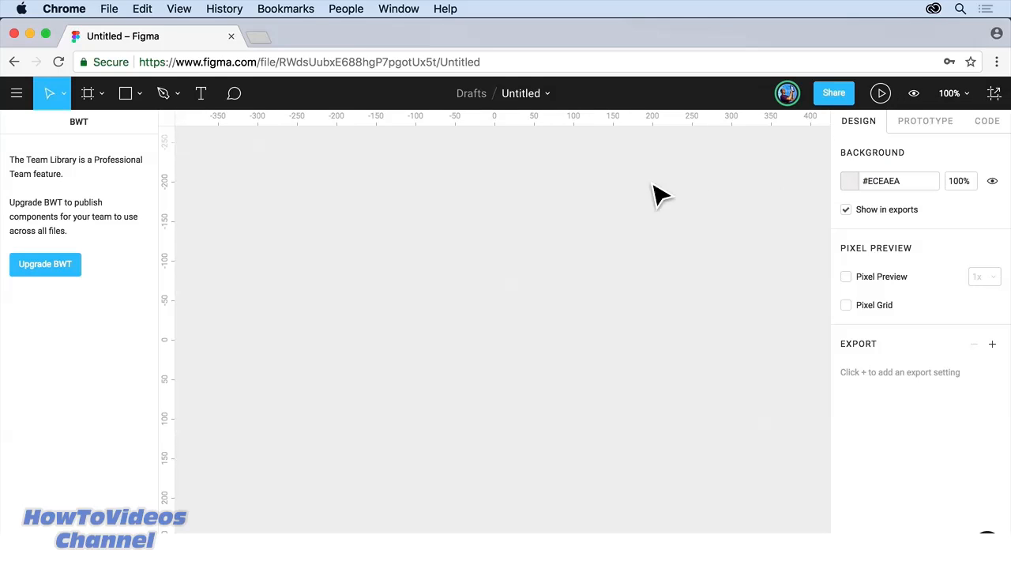
Step: Rename the Untitled draft to 'MyTravelApp', fixing the mistyped 'MyTreasure'
left_click(549, 95)
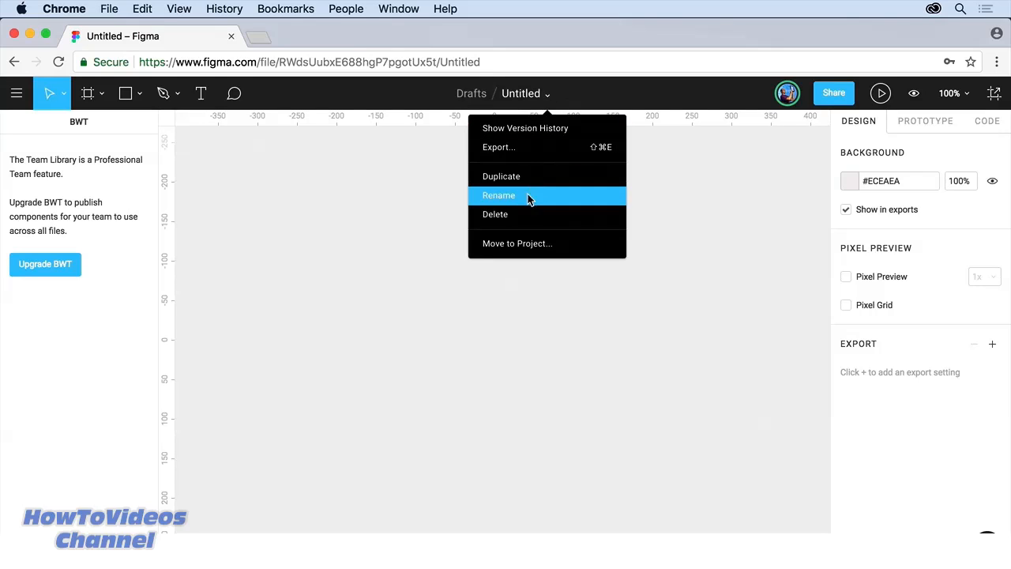
double_click(524, 93)
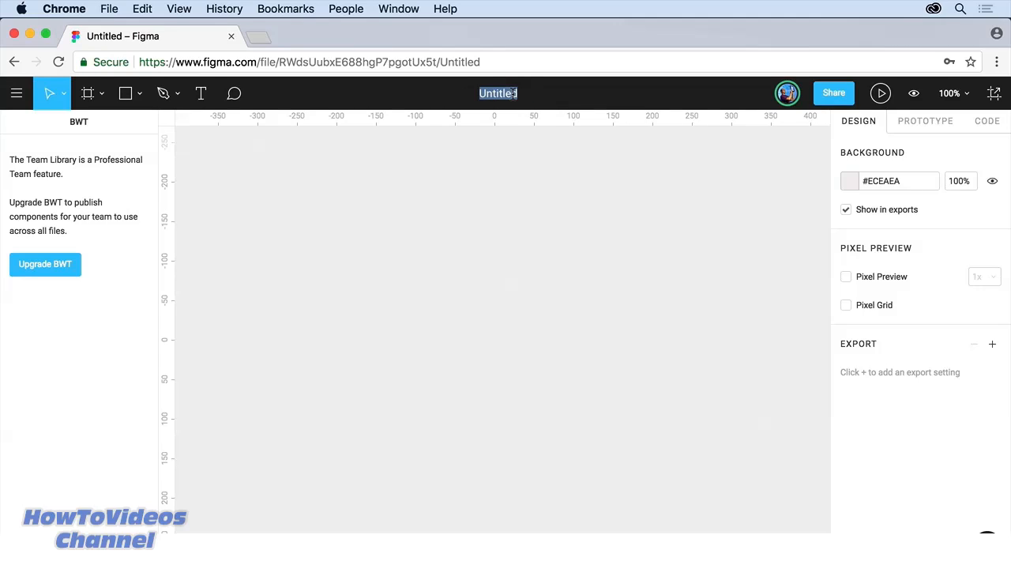
type("My")
type("Treasure")
key("BackSpace")
key("BackSpace")
key("BackSpace")
key("BackSpace")
key("BackSpace")
type("velApp")
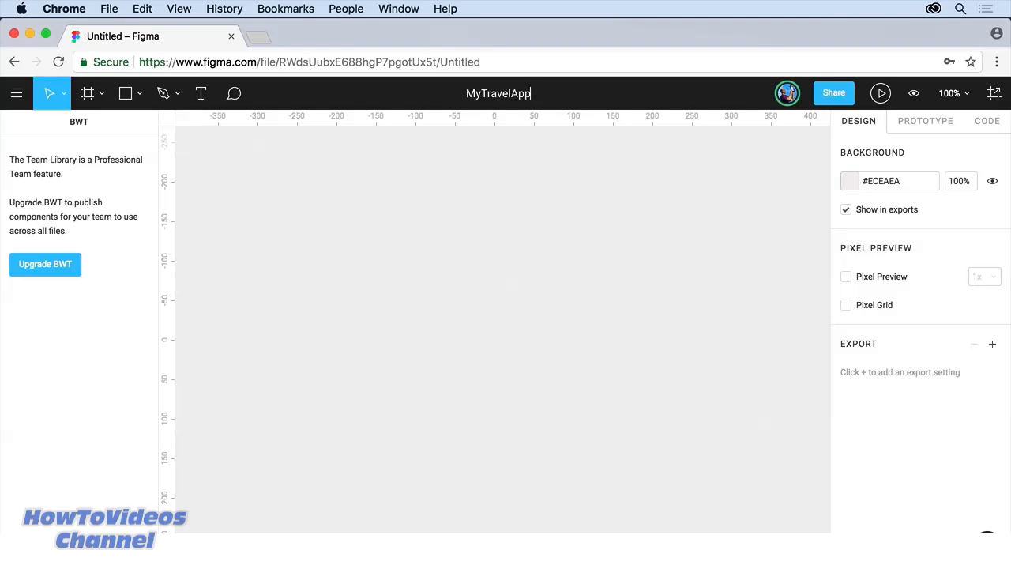
key("Return")
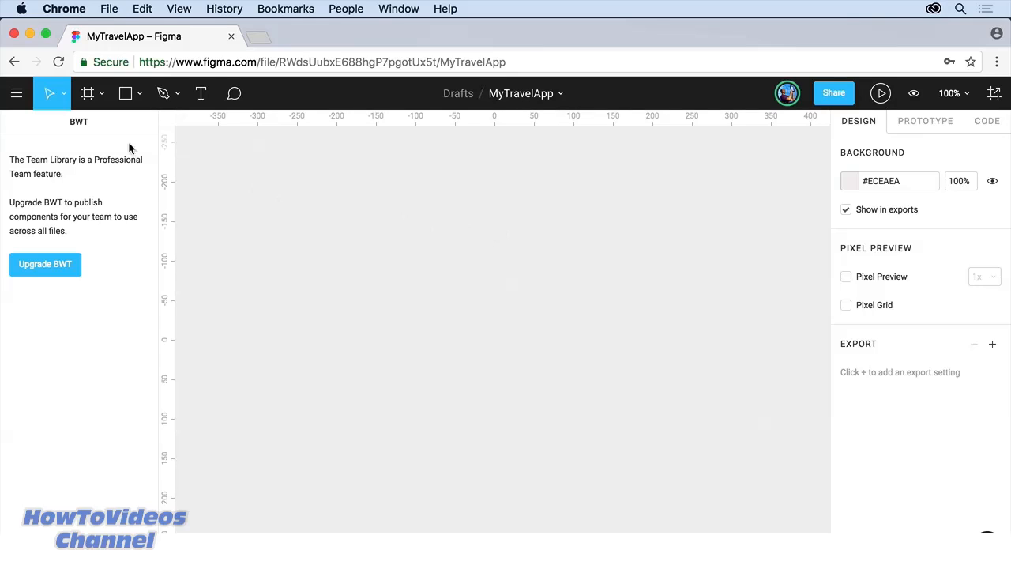
Step: Return to the file browser's Recent list and reopen the MyTravelApp file
left_click(13, 95)
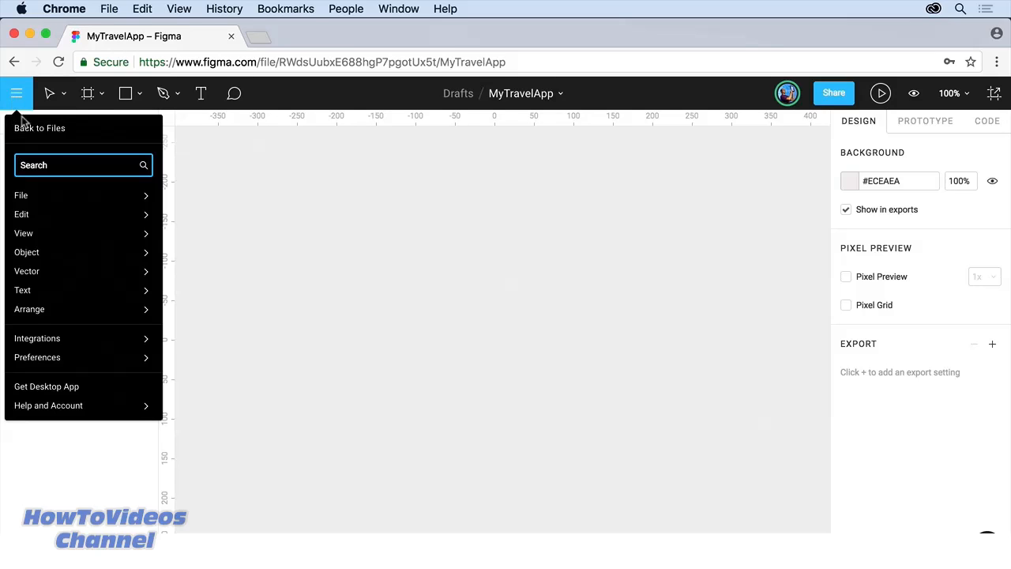
left_click(54, 130)
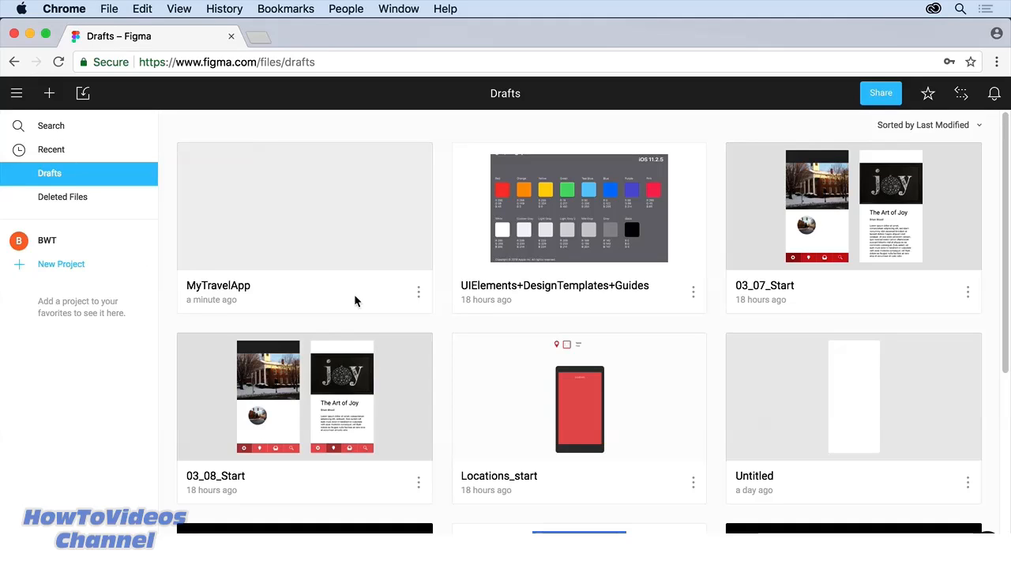
left_click(63, 154)
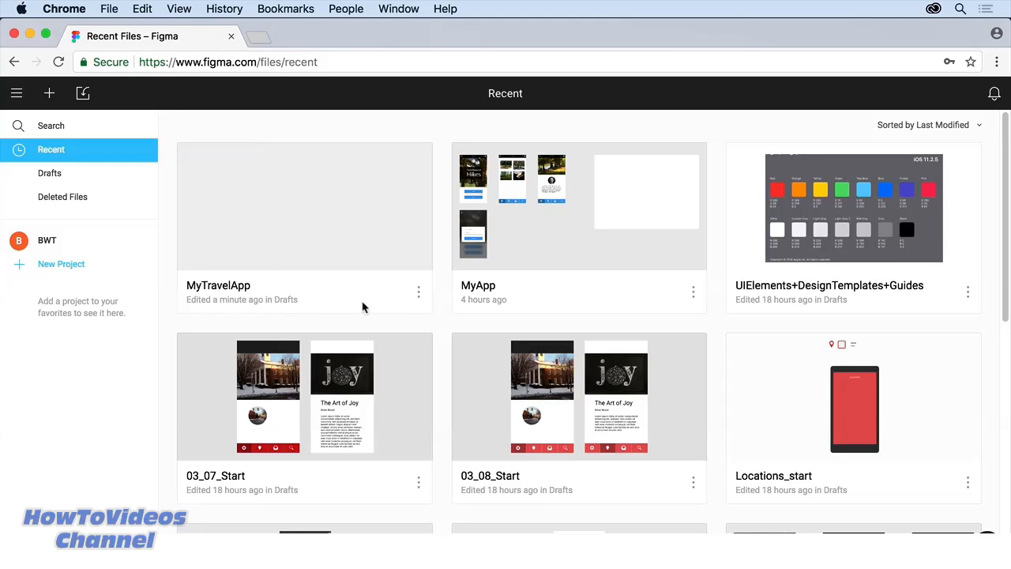
left_click(418, 292)
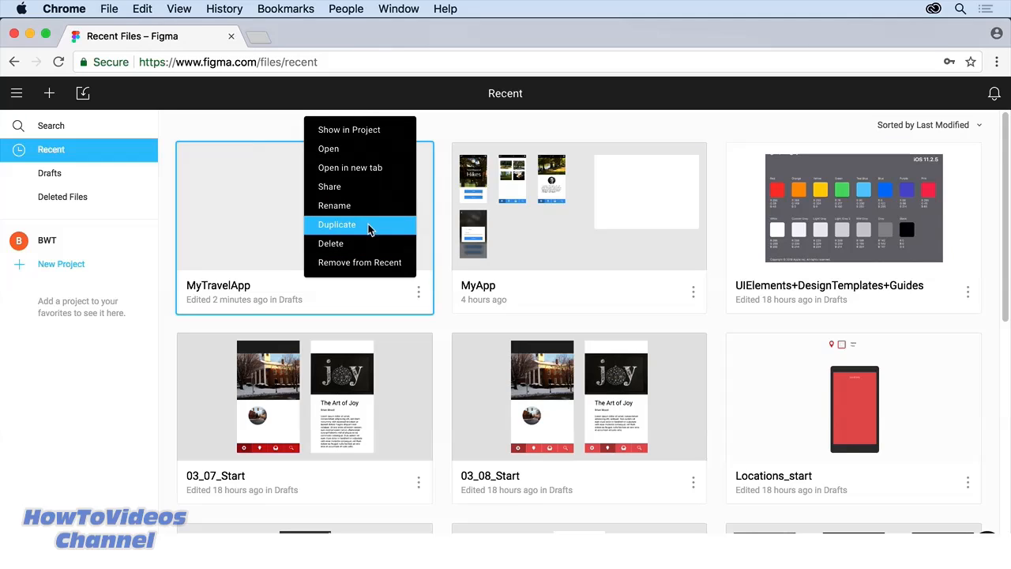
left_click(254, 233)
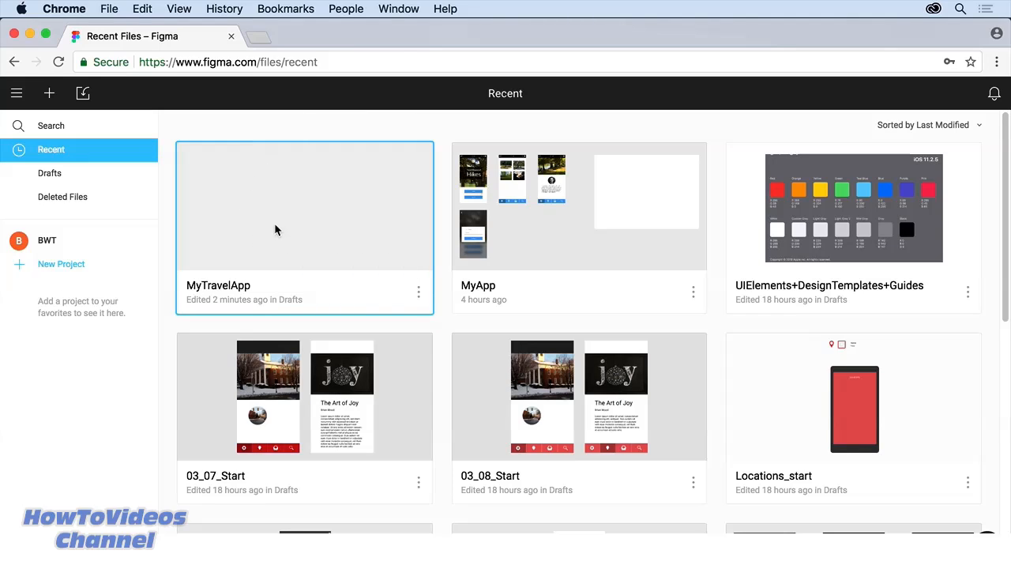
double_click(275, 229)
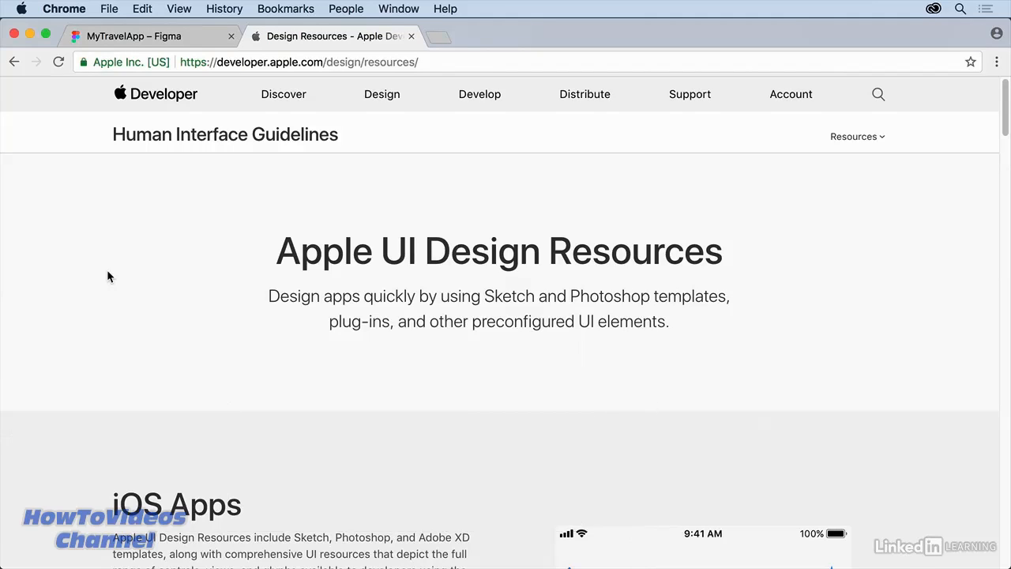
Step: Scroll the Apple Design Resources page down to the iOS Apps downloads for Sketch, Photoshop and XD
scroll(108, 275, "down", 5)
scroll(108, 275, "down", 3)
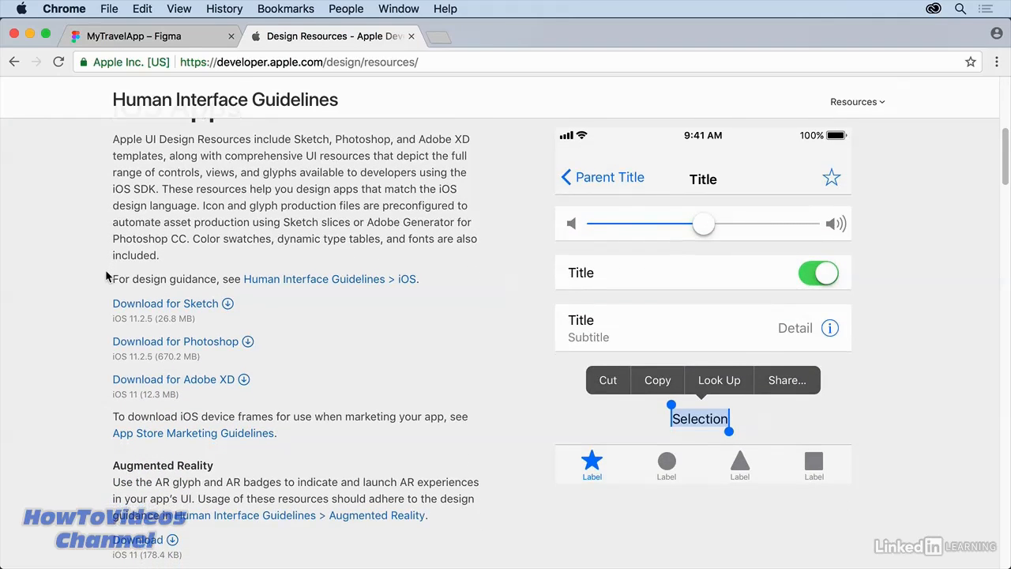
scroll(158, 278, "down", 1)
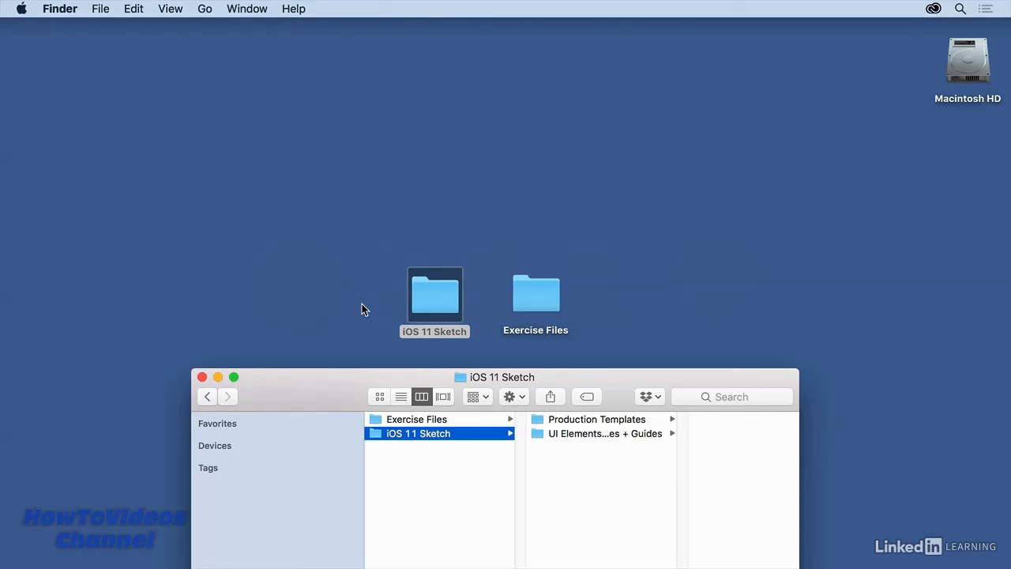
Step: Locate UIElements+DesignTemplates+Guides.sketch in the UI Elements + Design Templates + Guides folder in Finder
left_click(587, 435)
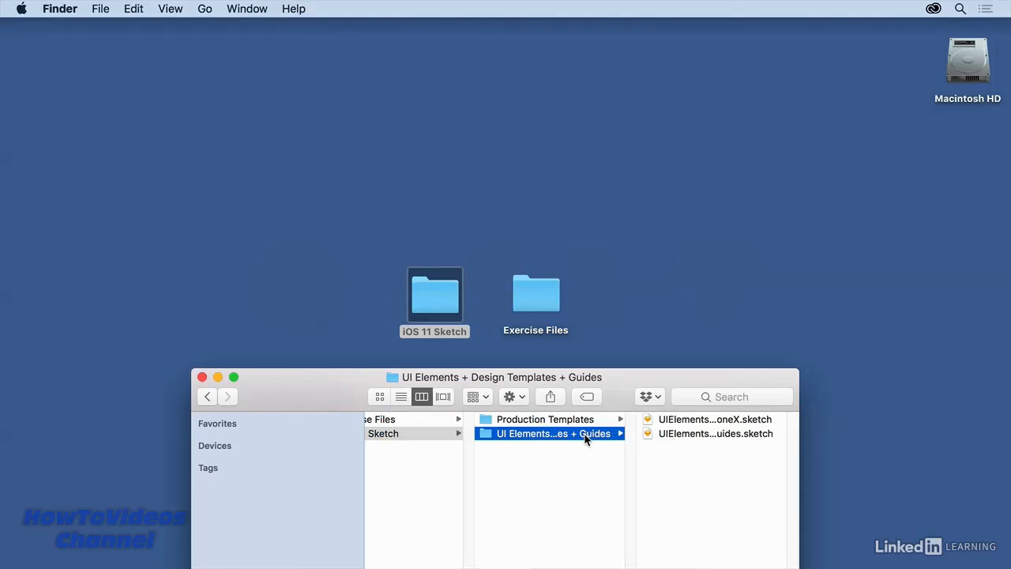
left_click(688, 434)
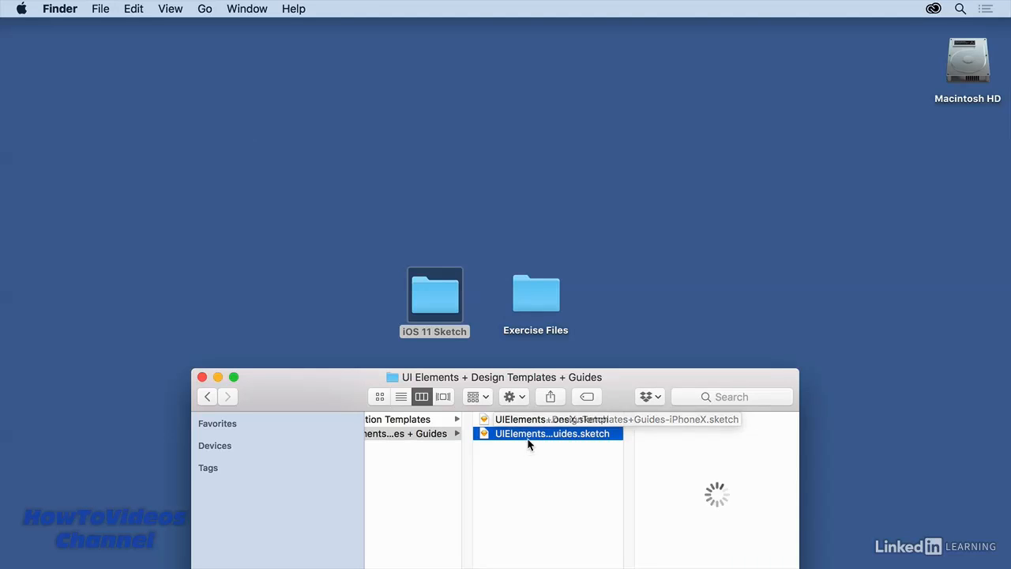
left_click_drag(619, 377, 609, 190)
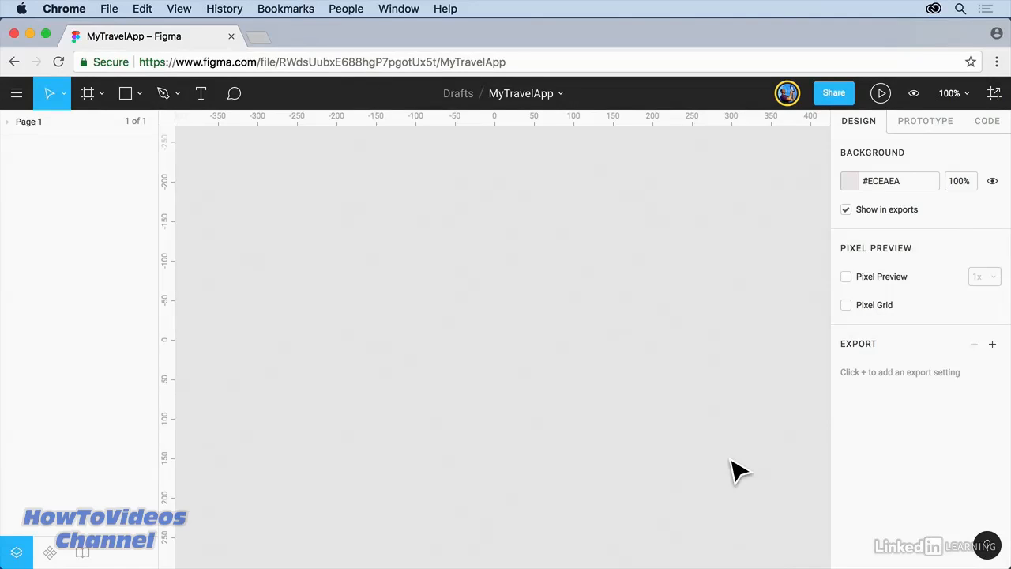
Step: Import UIElements+DesignTemplates+Guides.sketch from the computer into Figma's Drafts
left_click(19, 98)
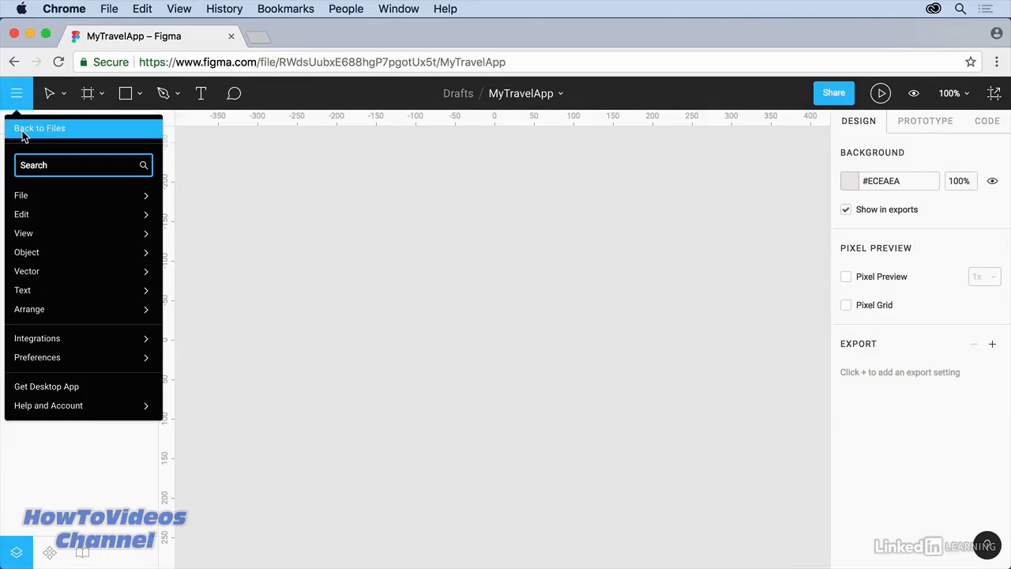
left_click(24, 131)
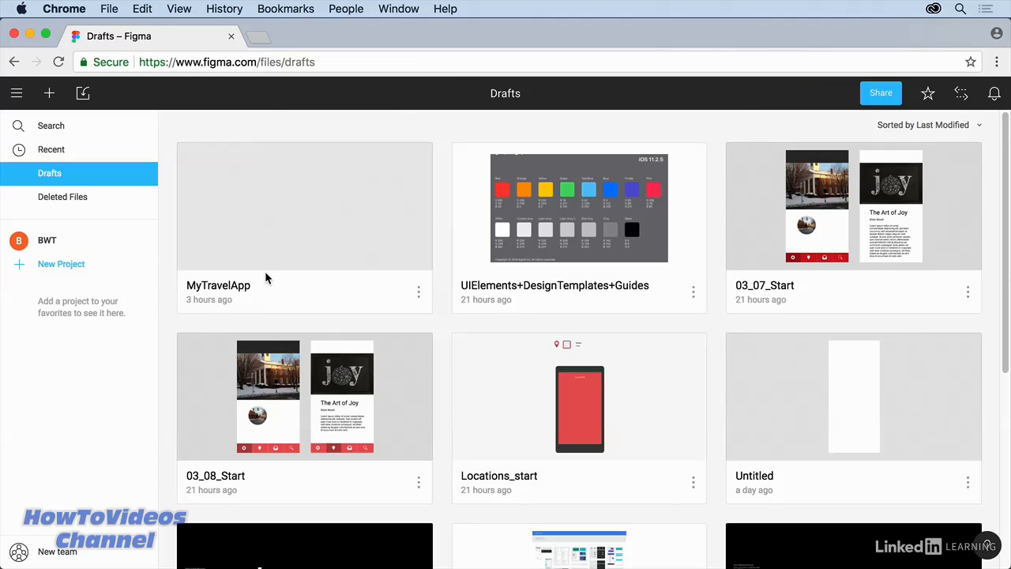
left_click(83, 94)
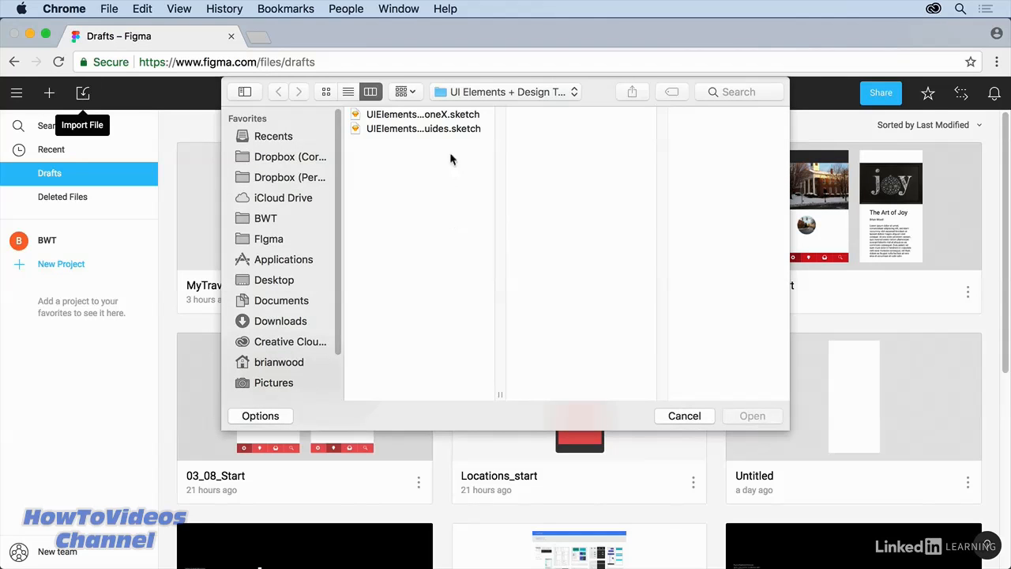
left_click(451, 129)
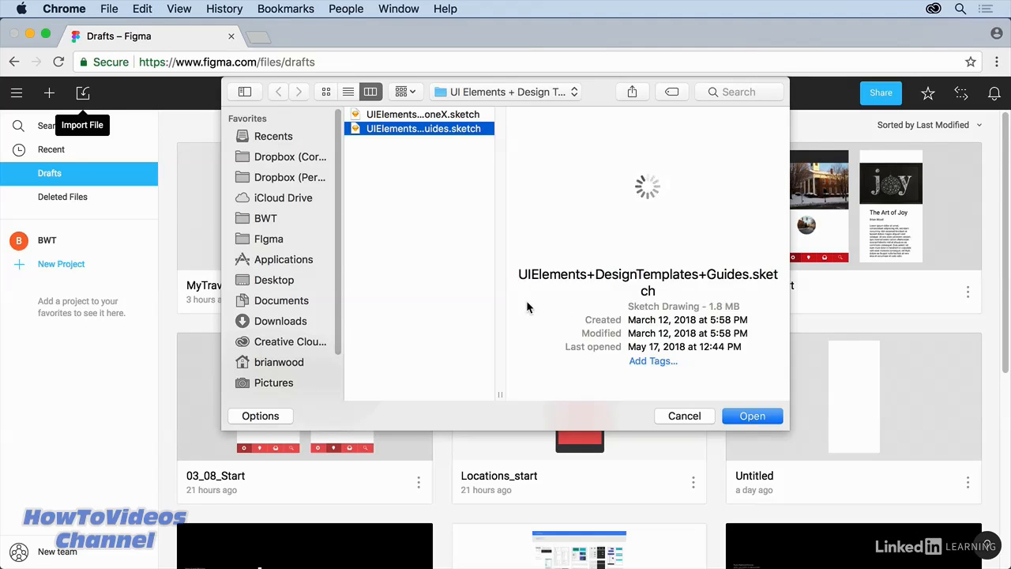
left_click(752, 417)
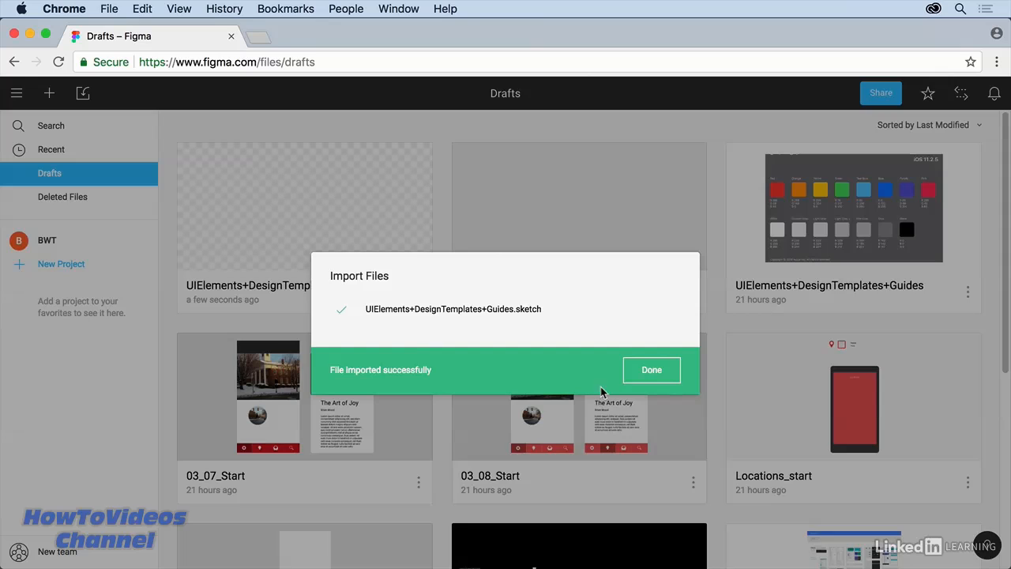
left_click(649, 372)
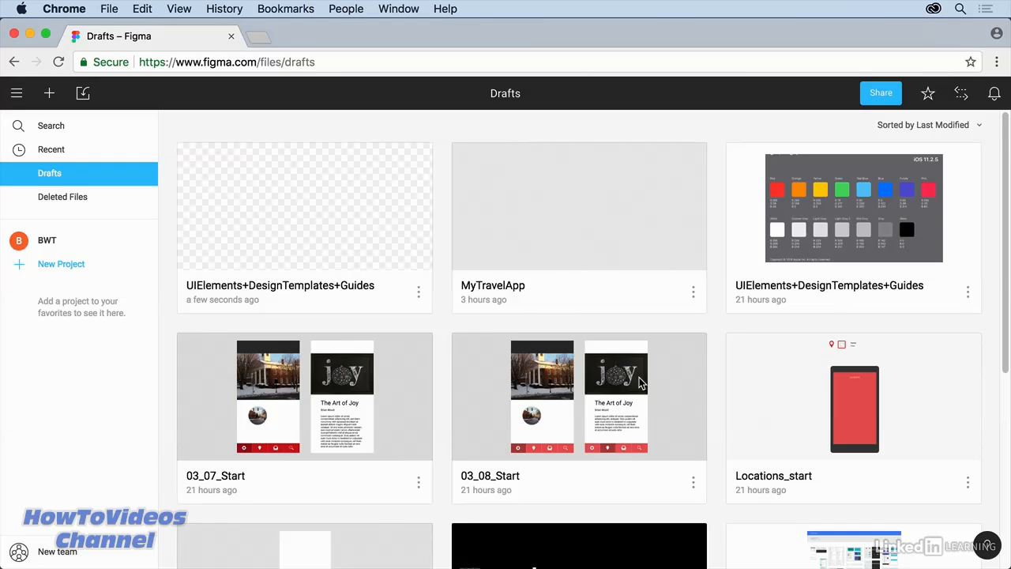
Step: Open the imported UIElements+DesignTemplates+Guides file and inspect the Yellow swatch on Guide - Colors
double_click(312, 219)
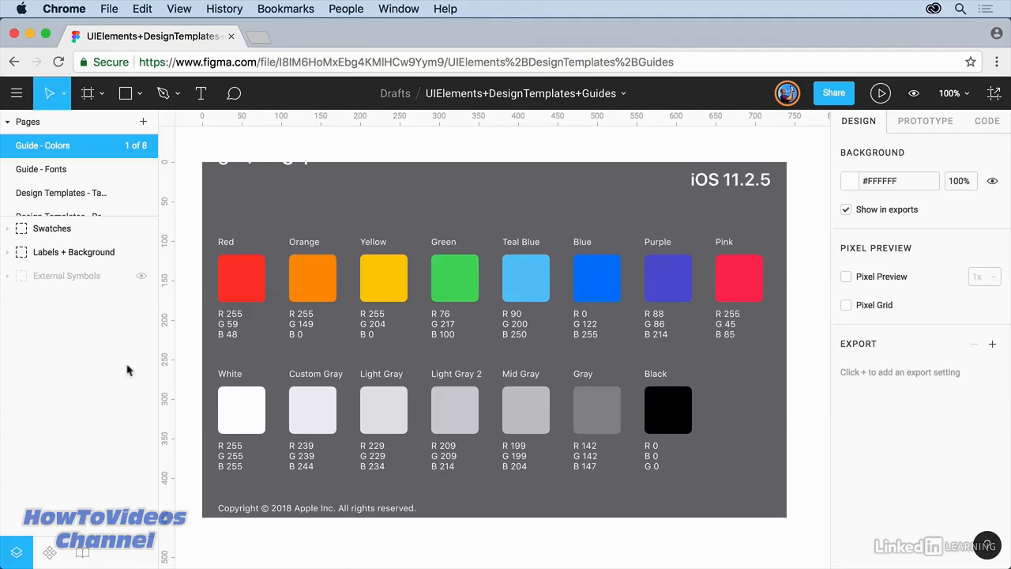
double_click(399, 296)
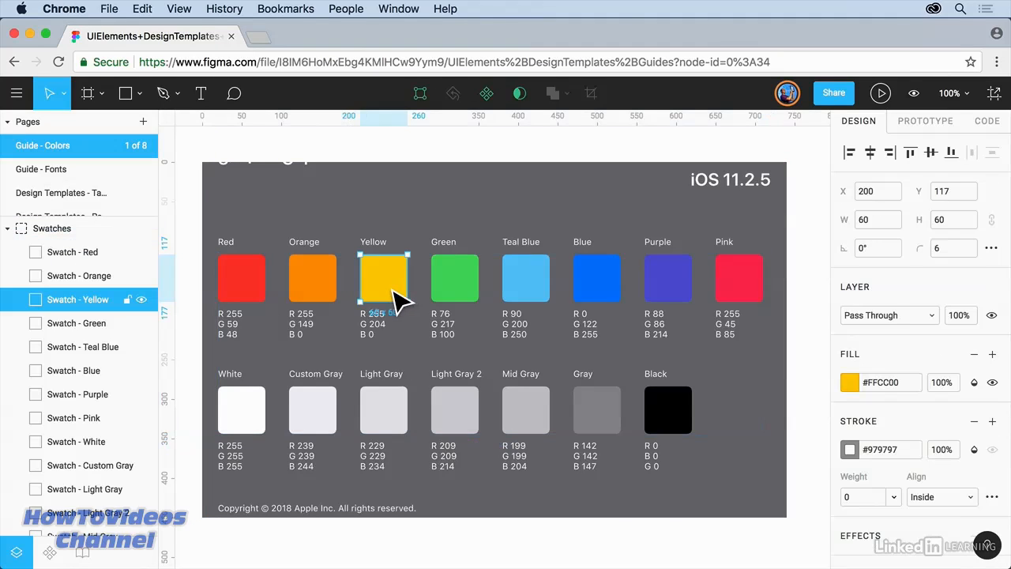
key("Escape")
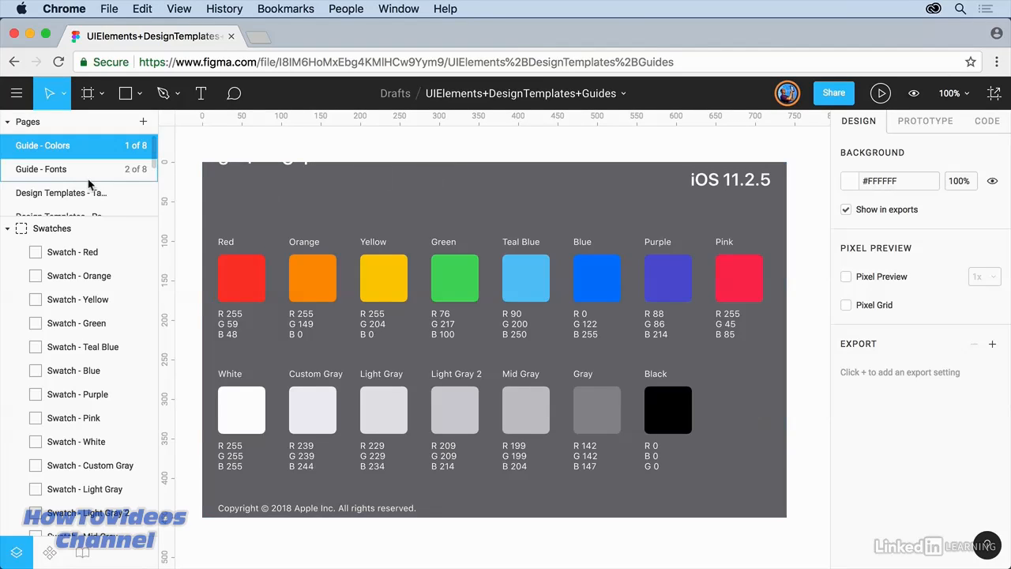
Step: Switch to the UI Elements page, zoom to fit, and pan until the UI Elements – Bars frame fits
scroll(87, 178, "down", 4)
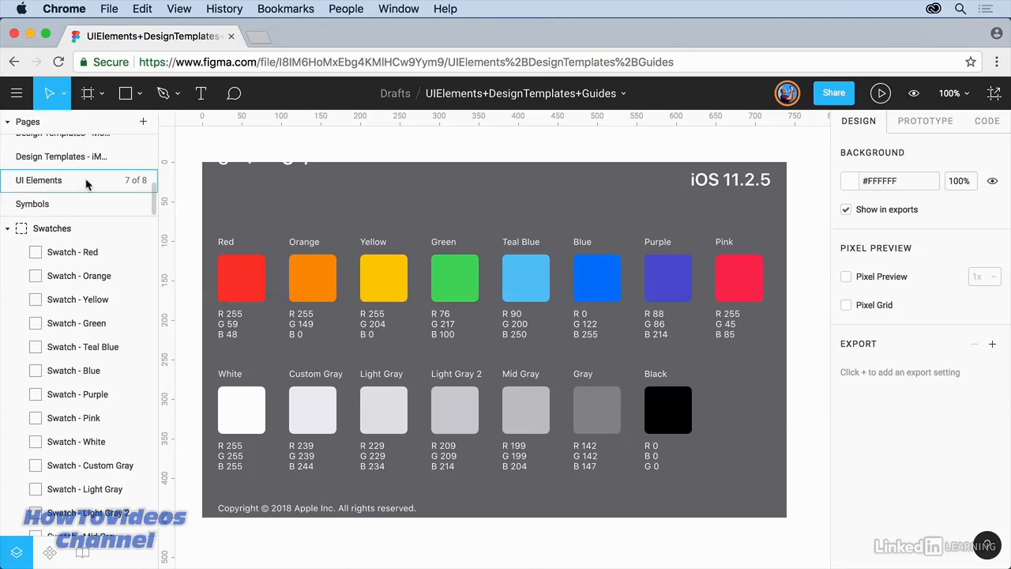
left_click(45, 184)
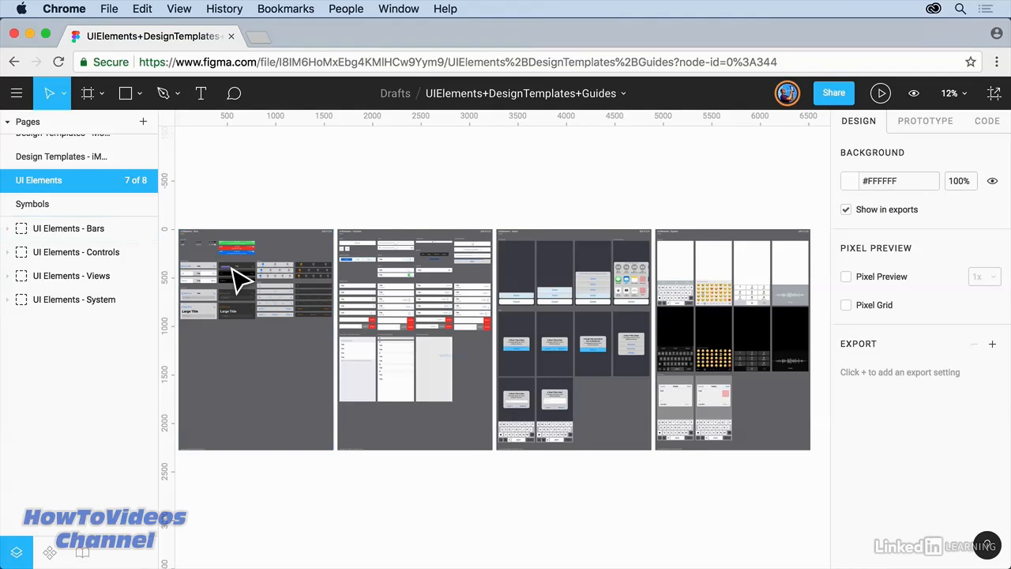
key("plus")
key("shift+1")
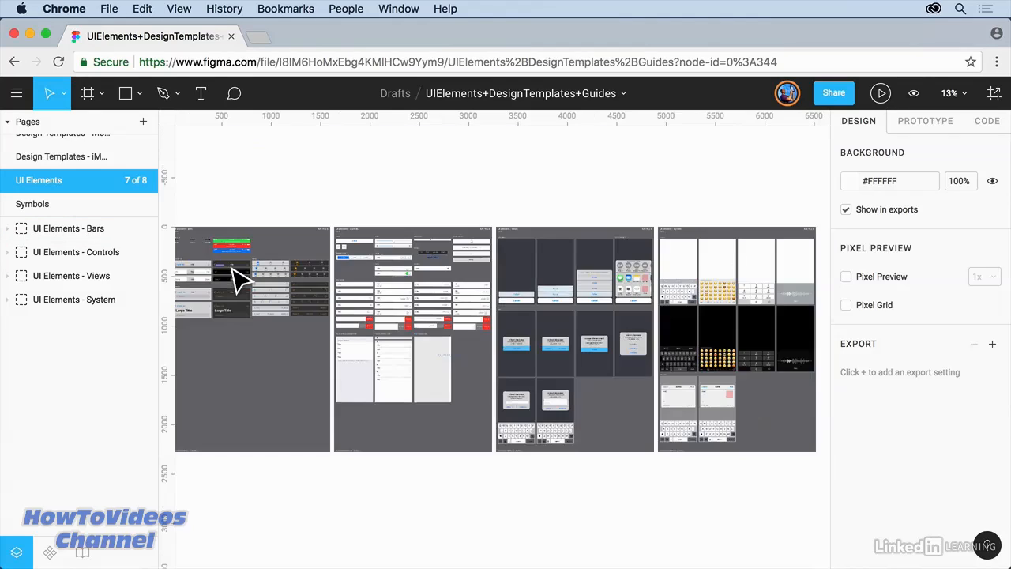
left_click(957, 98)
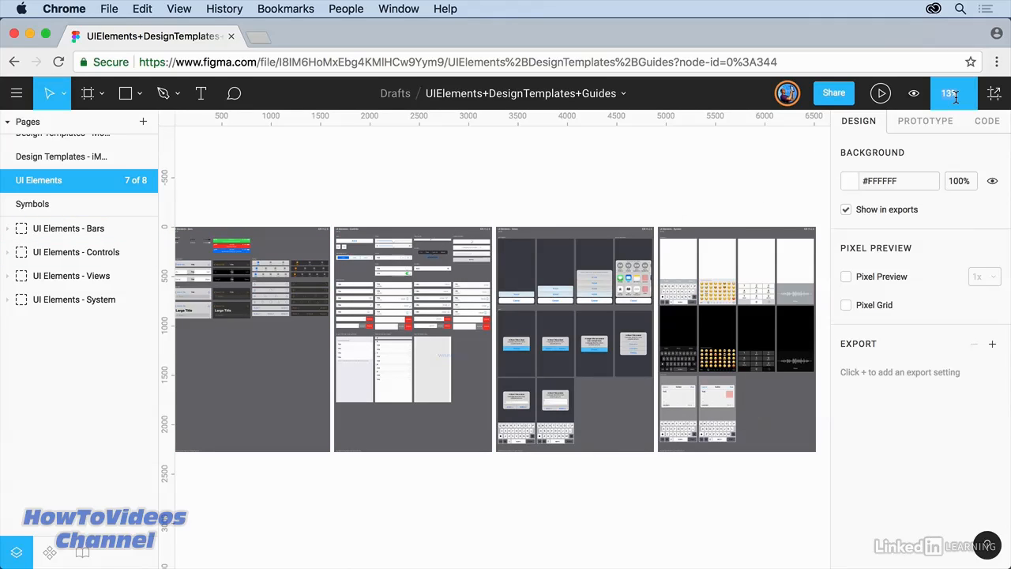
left_click(414, 192)
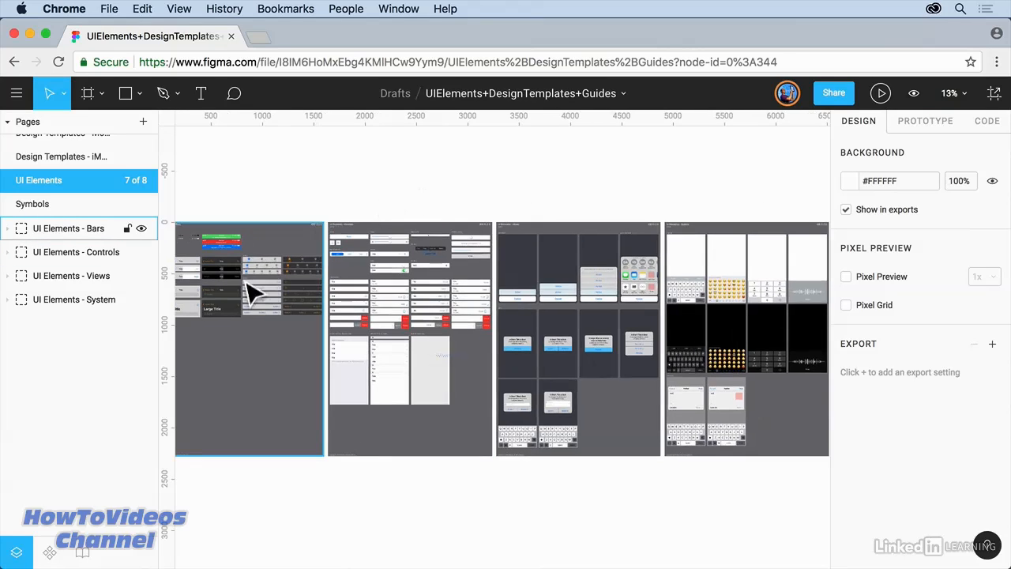
scroll(216, 311, "up", 5)
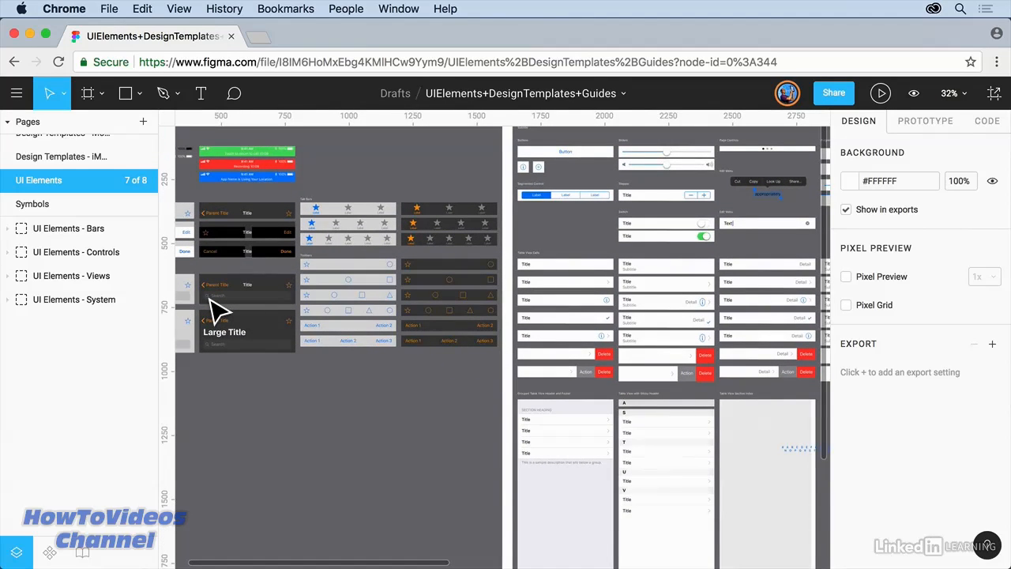
scroll(218, 311, "down", 3)
scroll(218, 311, "up", 6)
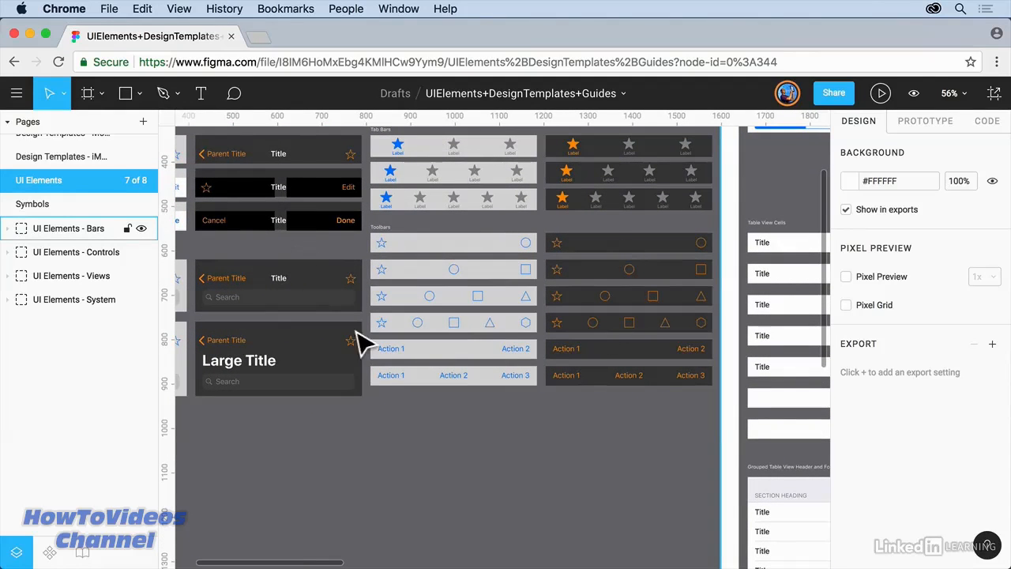
left_click_drag(339, 255, 684, 460)
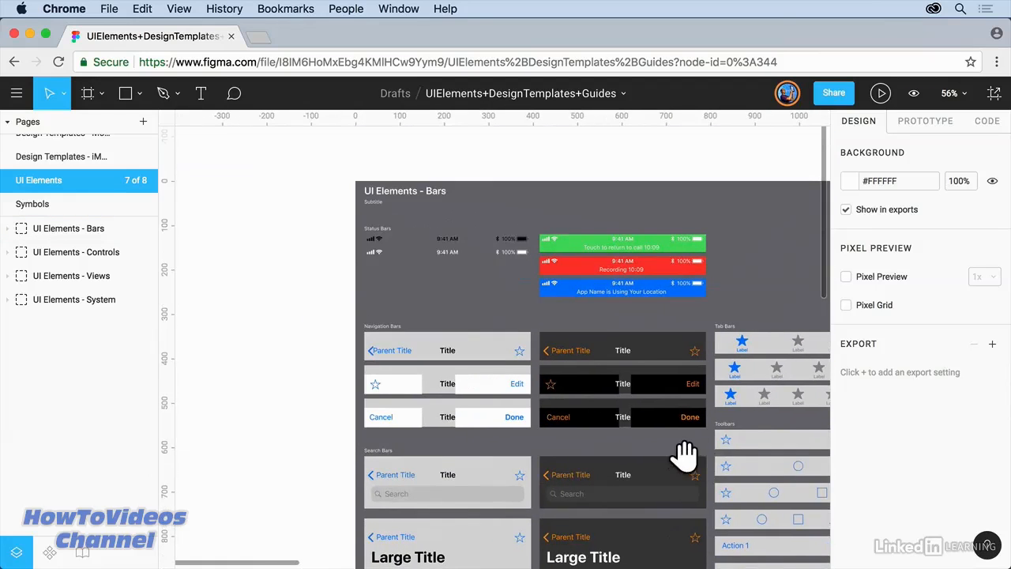
Step: Select the dark 9:41 AM Status Bar on the UI Elements – Bars board, then open the main menu
left_click(456, 266)
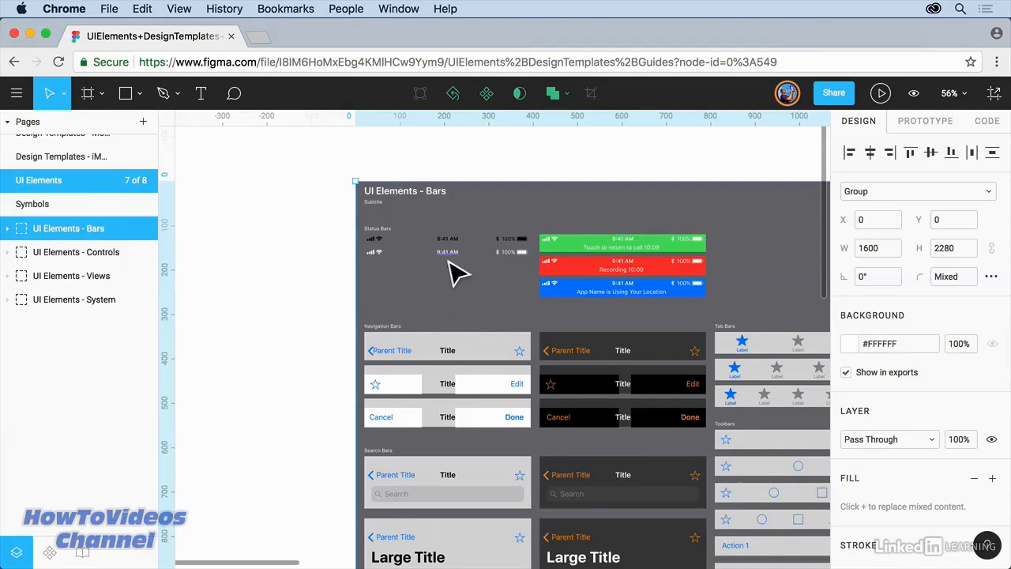
left_click(456, 255, "super")
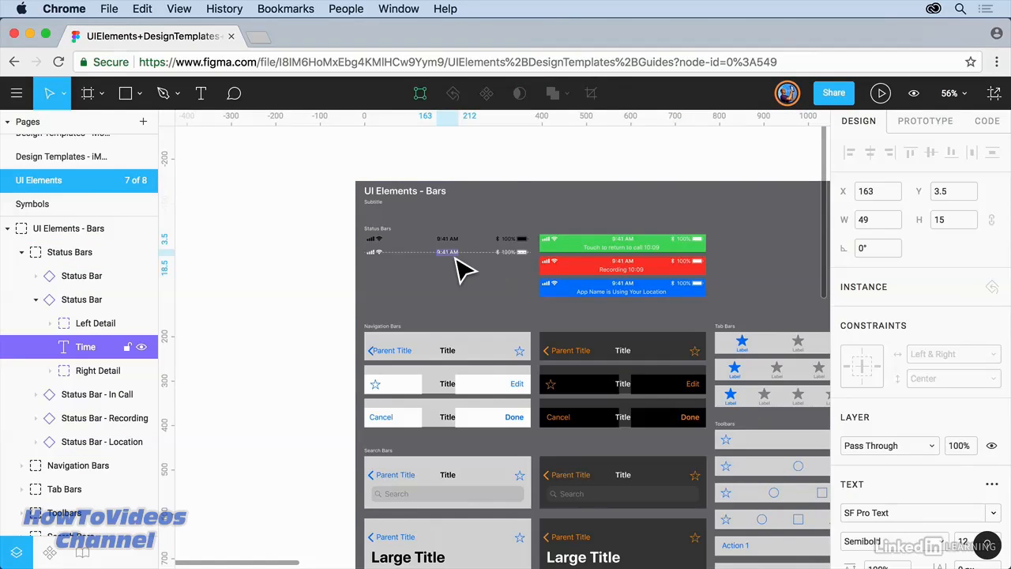
left_click(77, 305)
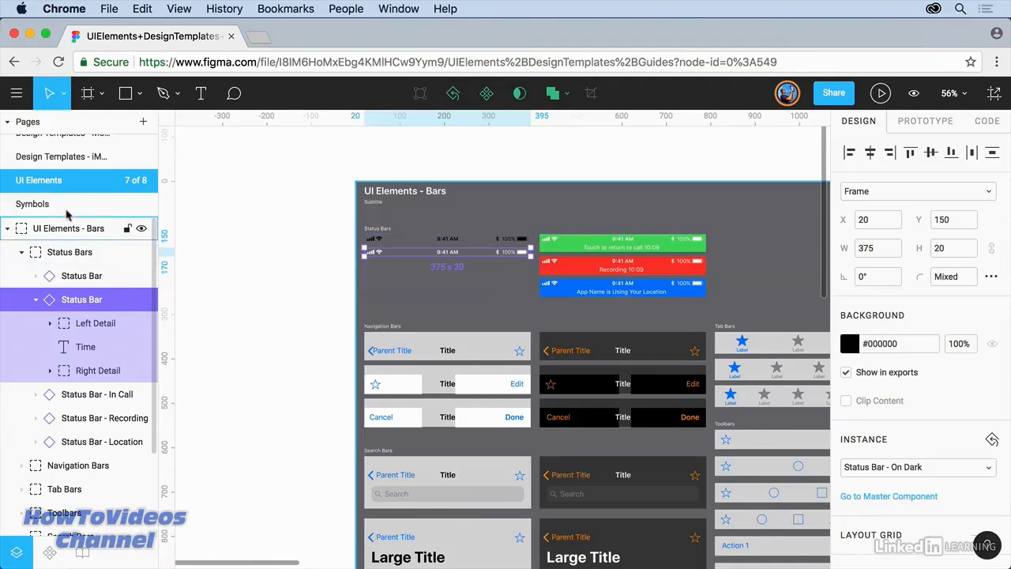
left_click(18, 94)
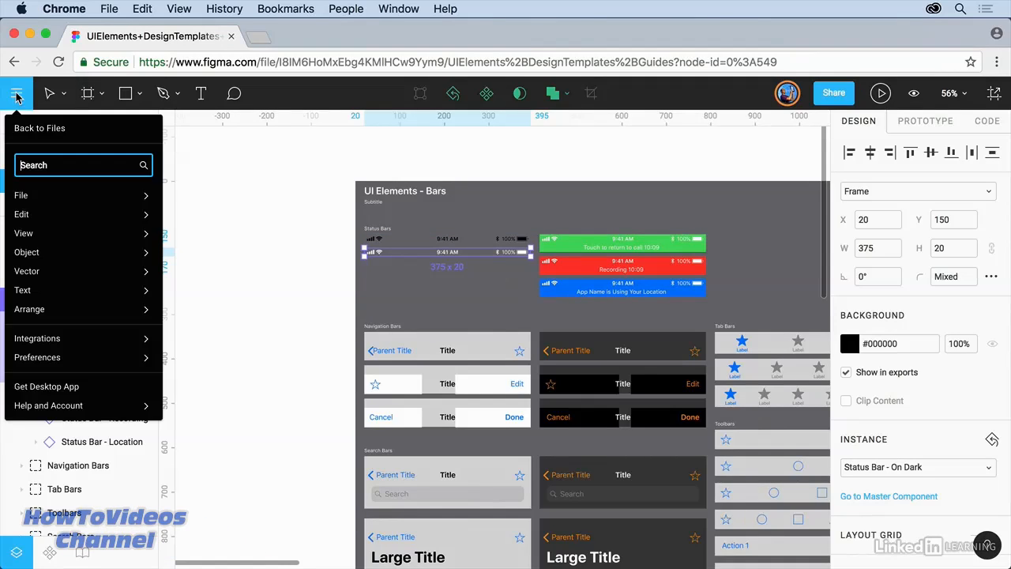
Step: Open MyTravelApp from Drafts, paste the 375 × 20 Status Bar in, and save
left_click(28, 130)
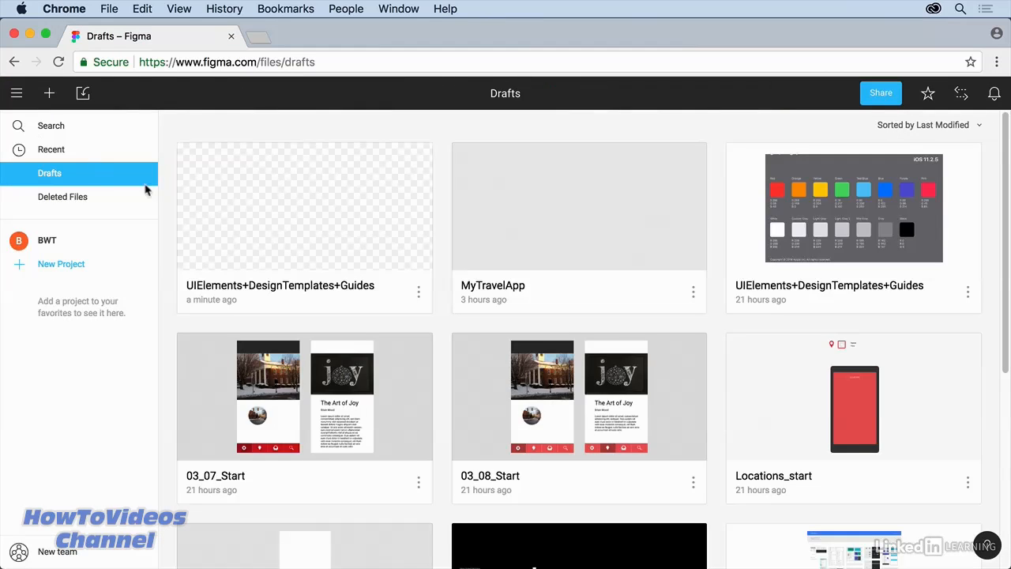
double_click(549, 210)
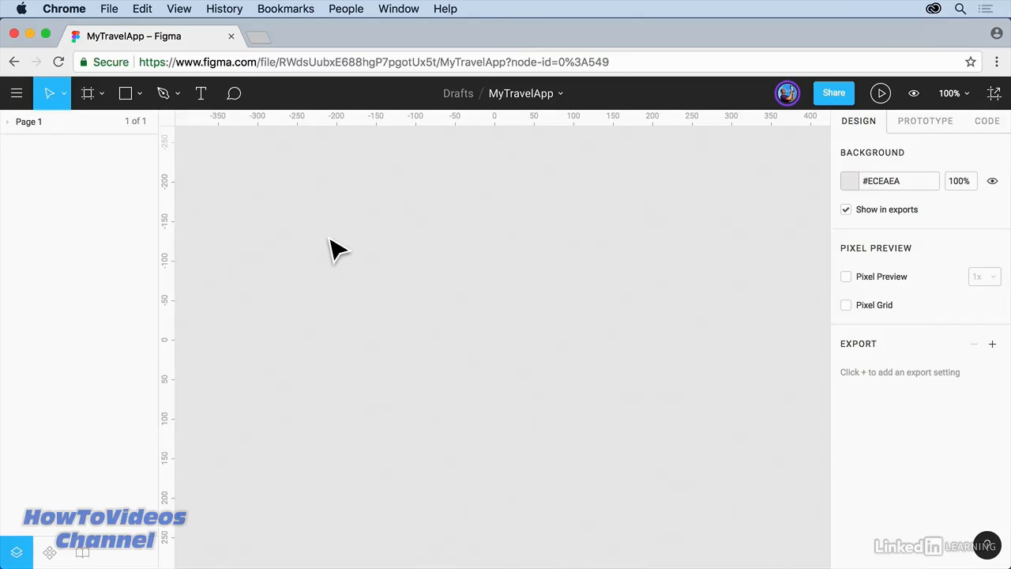
key("super+v")
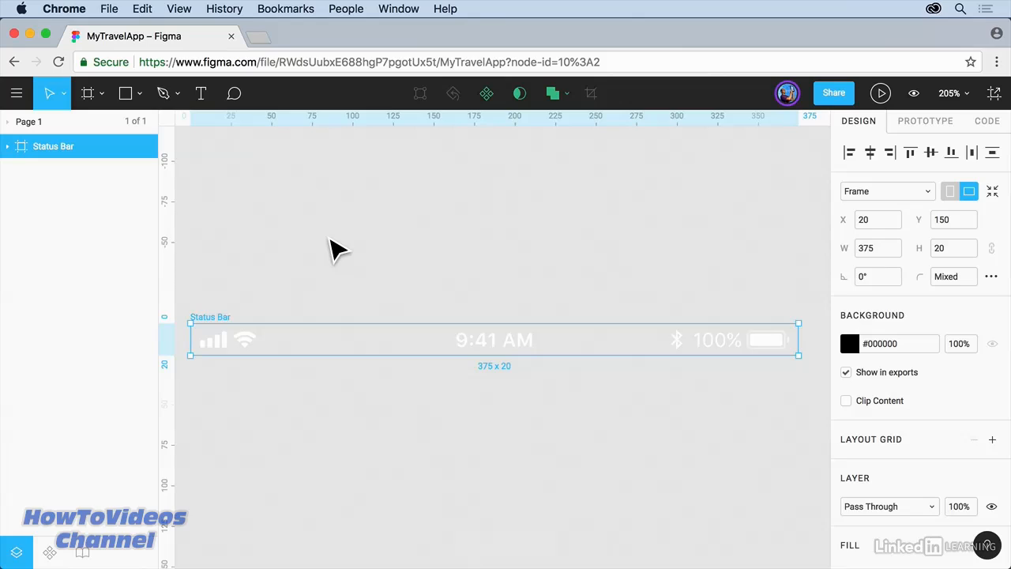
key("super+s")
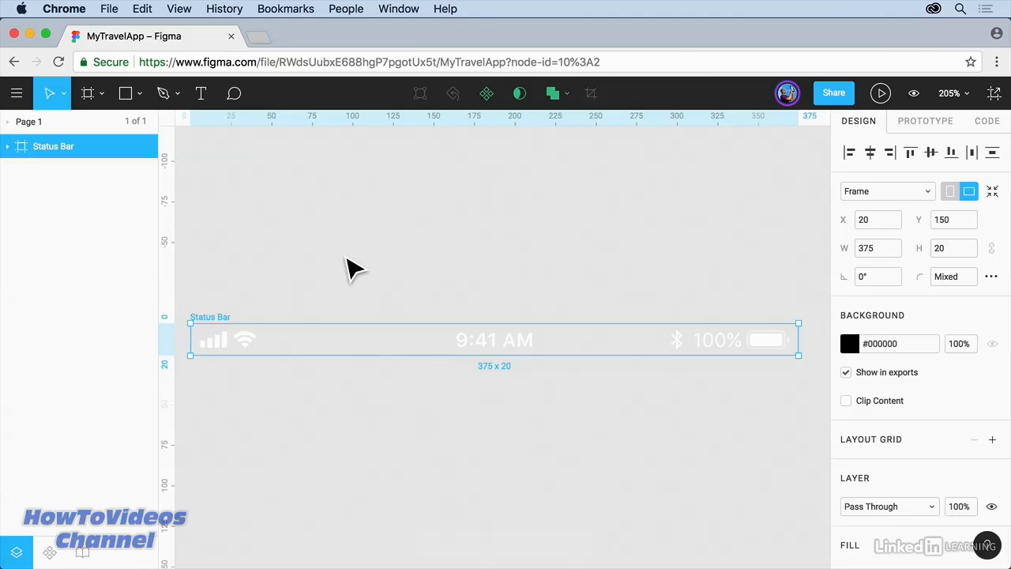
left_click(17, 97)
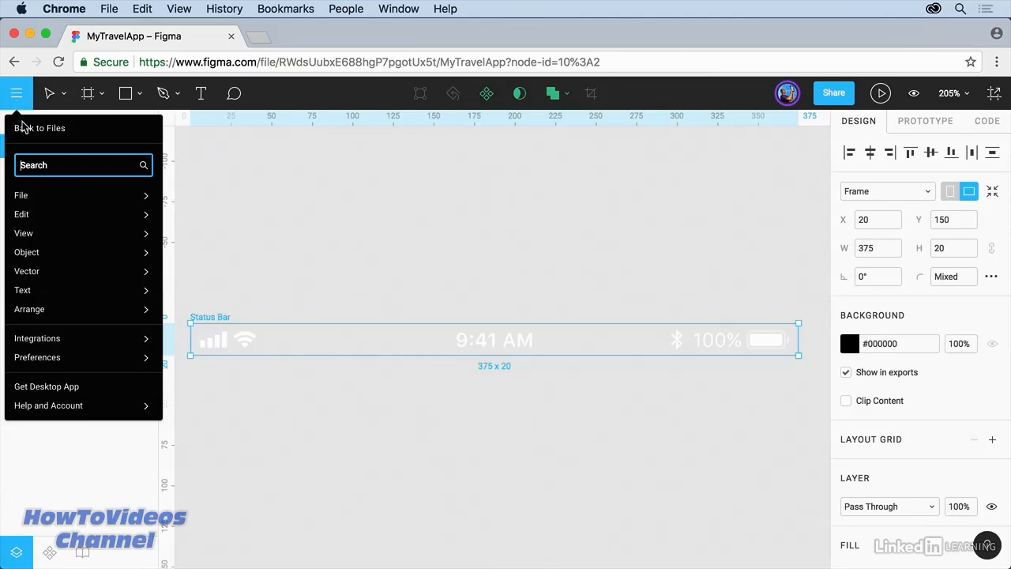
mouse_move(53, 197)
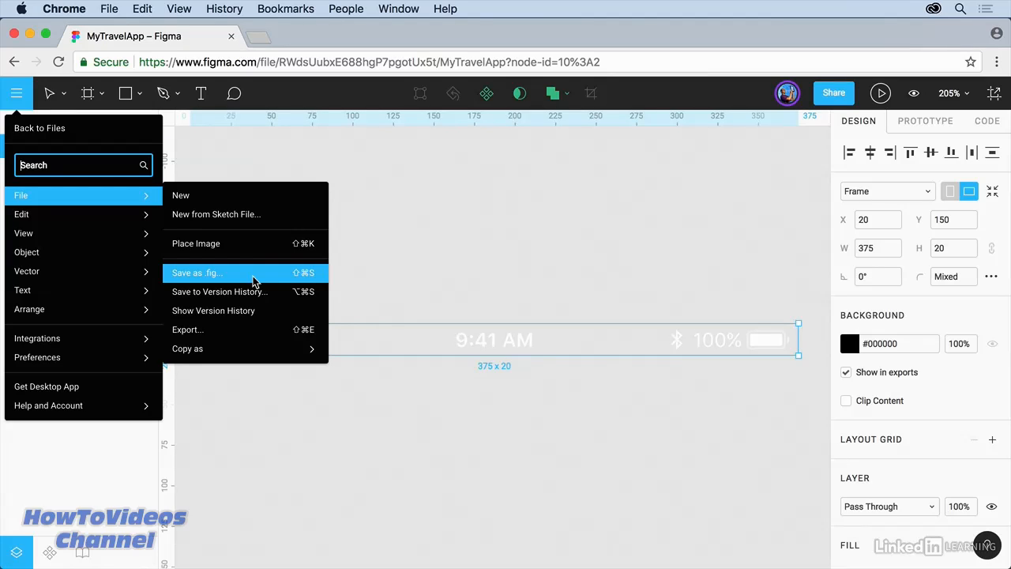
left_click(449, 256)
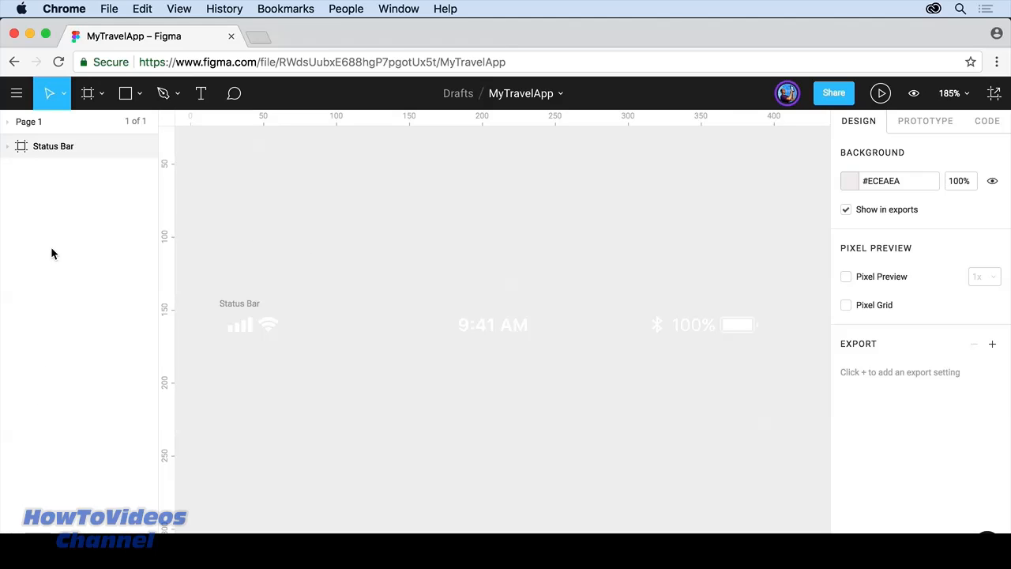
Step: Check the Status Bar layer's parts, reveal the Pages list with Page 1, and show the frame/slice tools
left_click(36, 152)
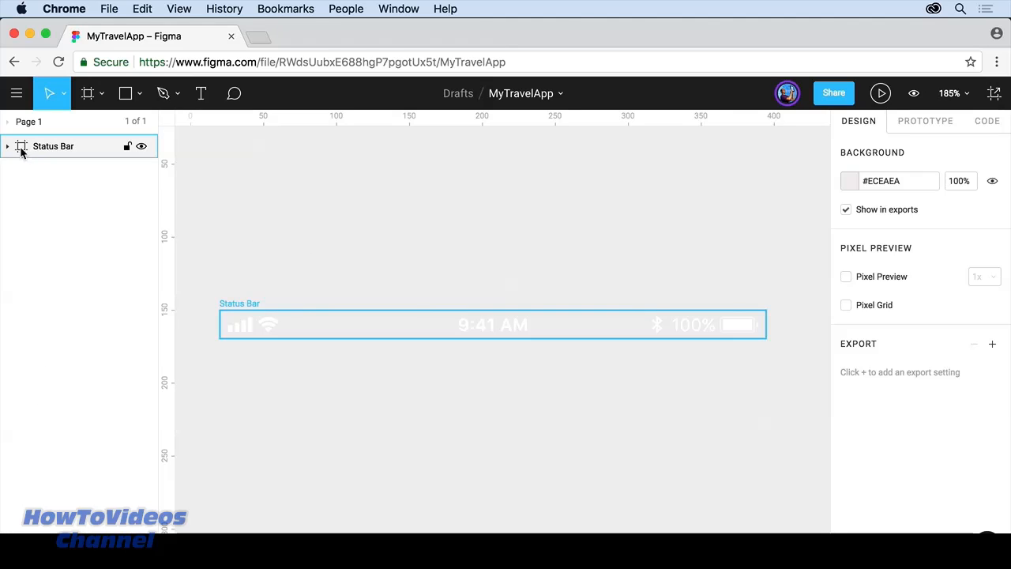
left_click(8, 148)
left_click(9, 149)
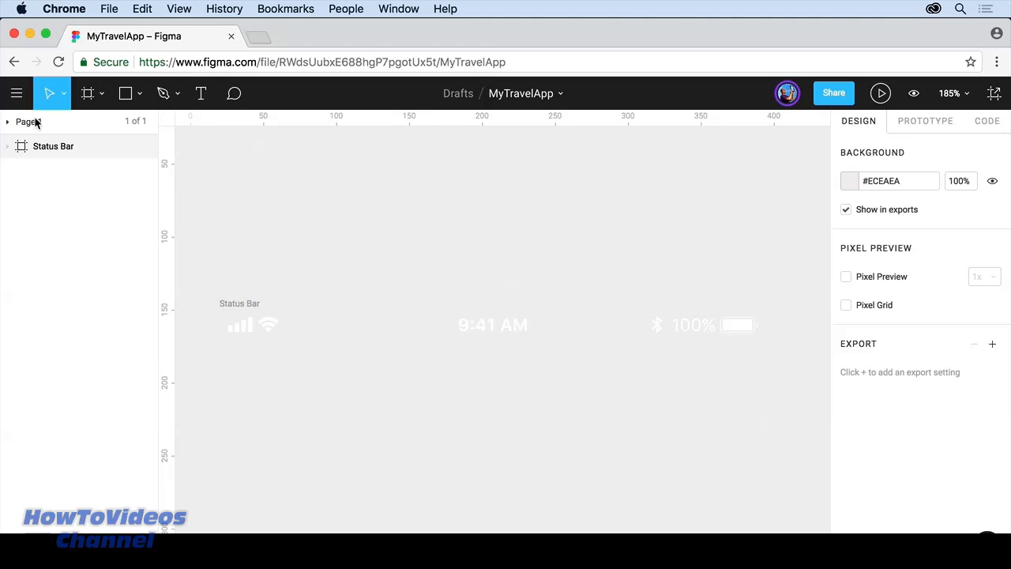
left_click(7, 124)
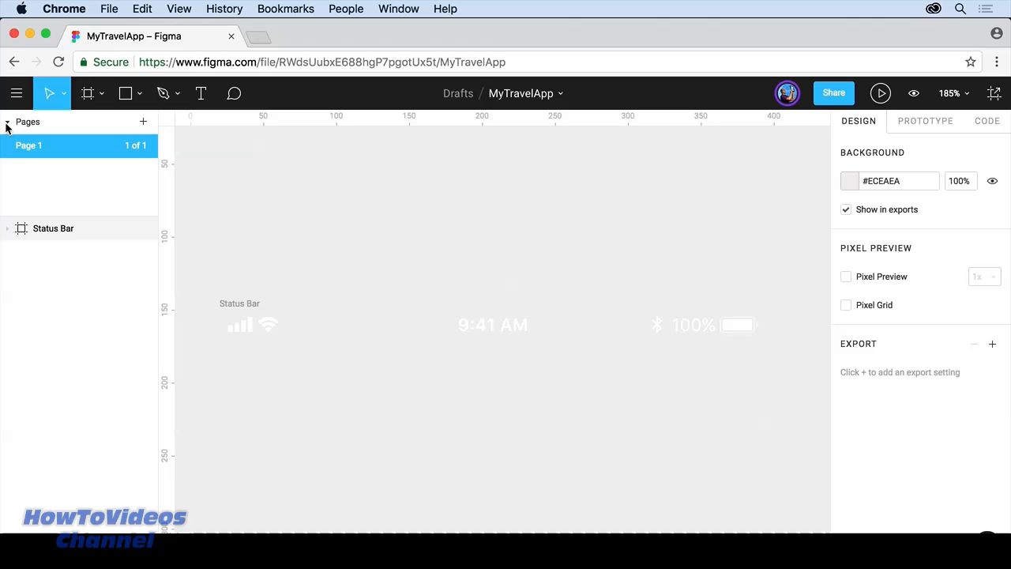
left_click(100, 95)
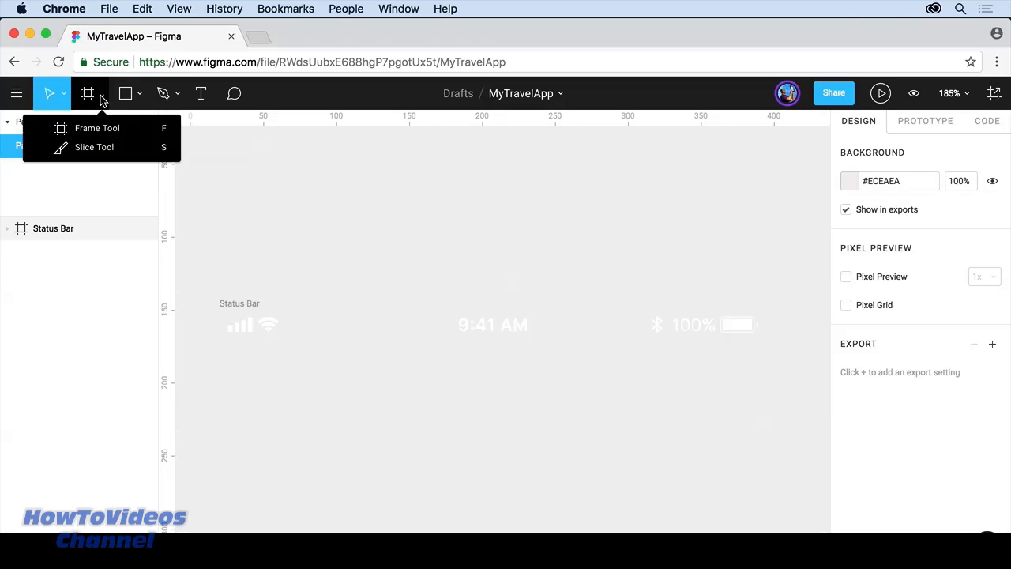
Step: Create a 375 × 667 iPhone 8 frame from the Frame tool's Phone presets
left_click(120, 130)
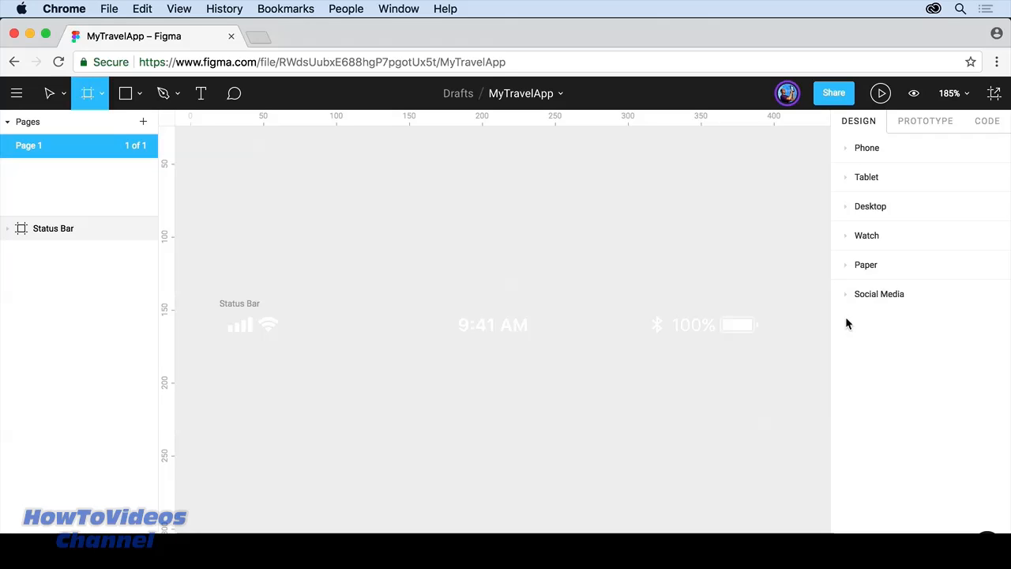
left_click(845, 295)
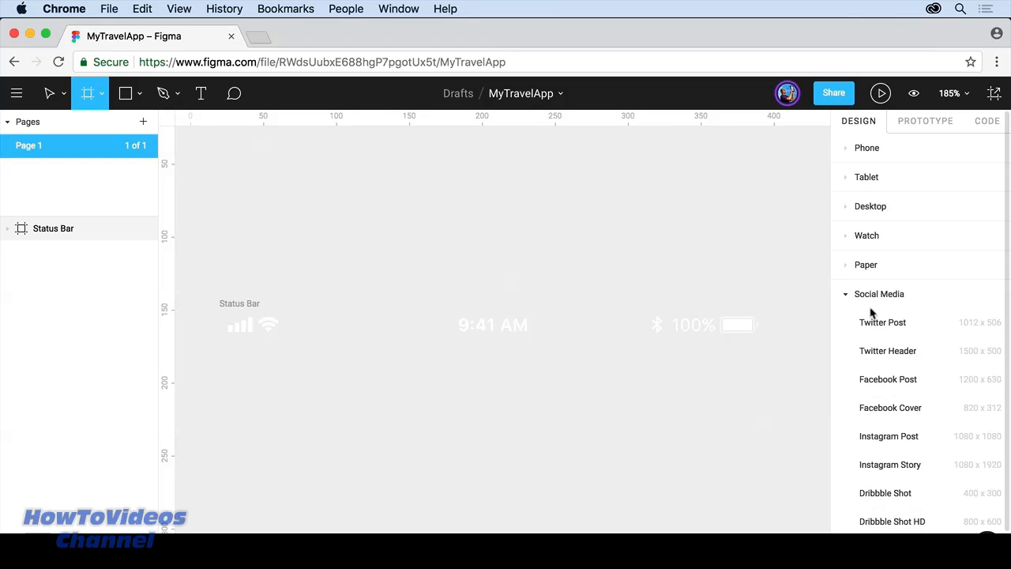
left_click(844, 294)
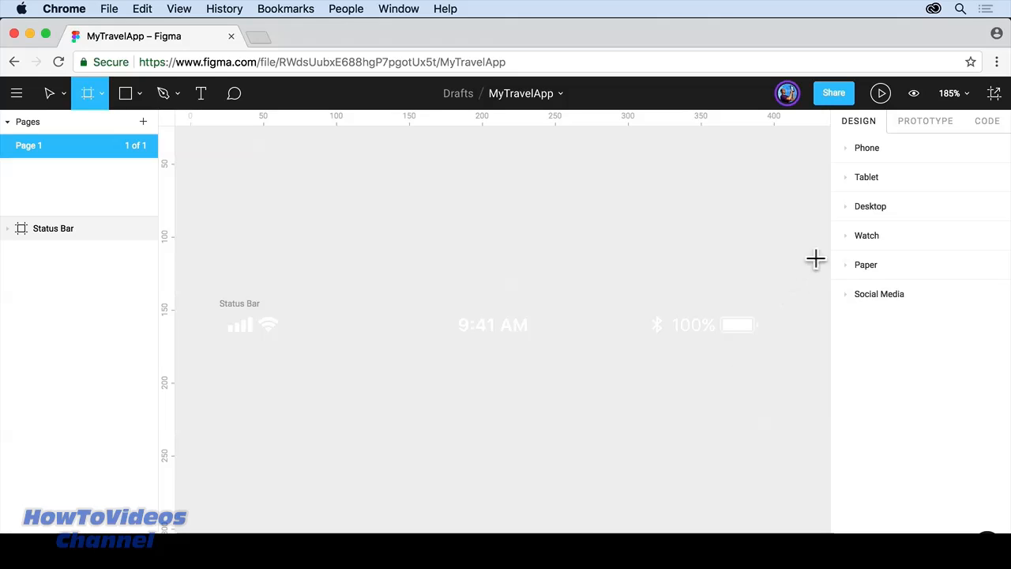
left_click(846, 149)
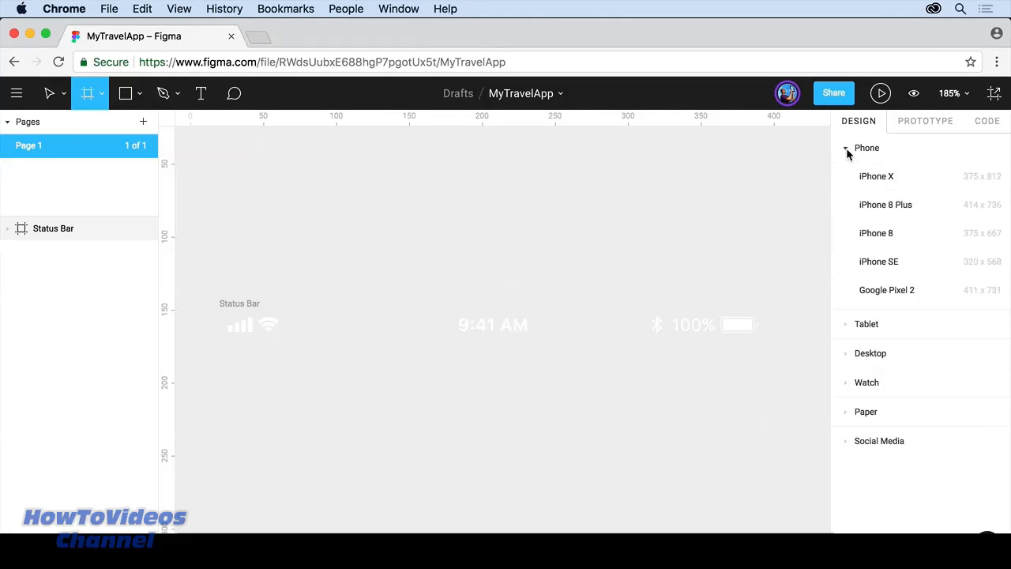
left_click(877, 233)
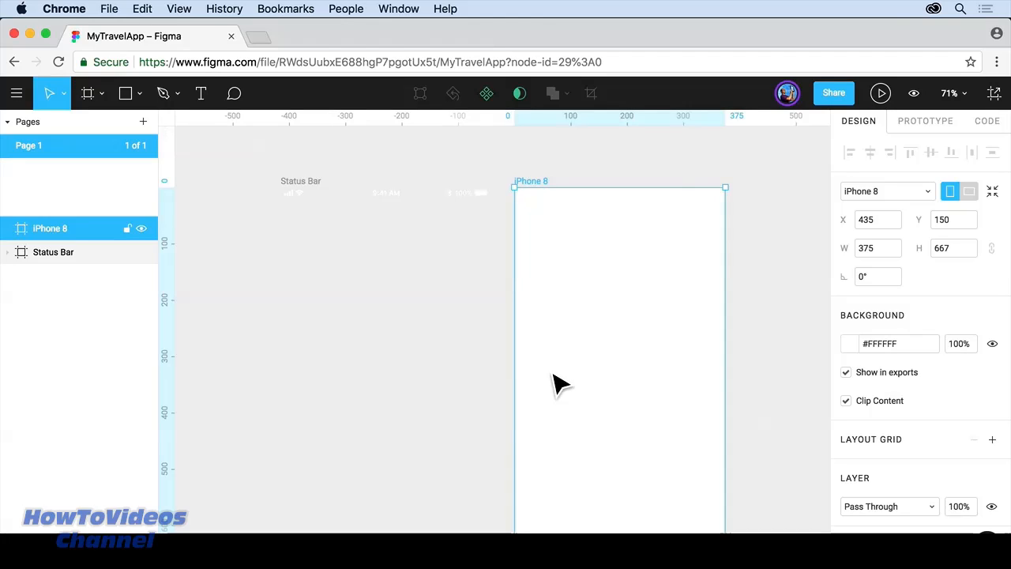
Step: Move the iPhone 8 frame to X 469, Y 104 and resize it to 511 × 606
key("minus")
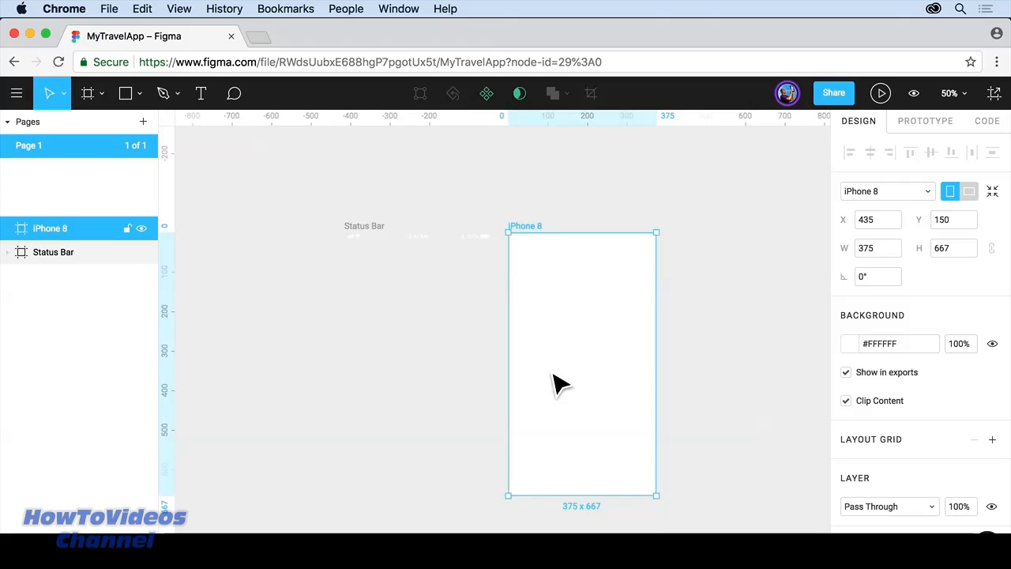
left_click_drag(533, 229, 564, 203)
left_click_drag(579, 306, 564, 322)
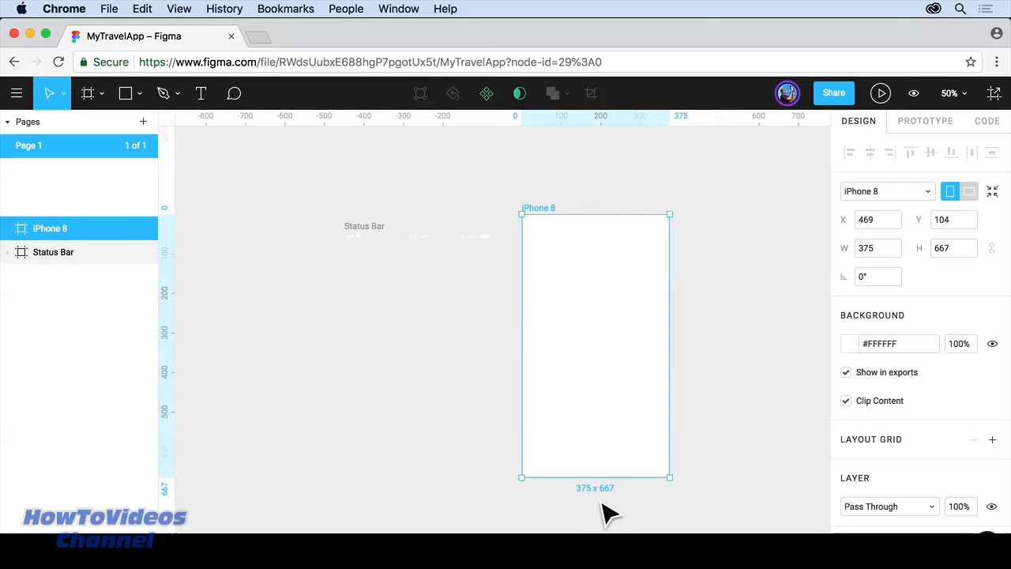
left_click_drag(684, 492, 735, 468)
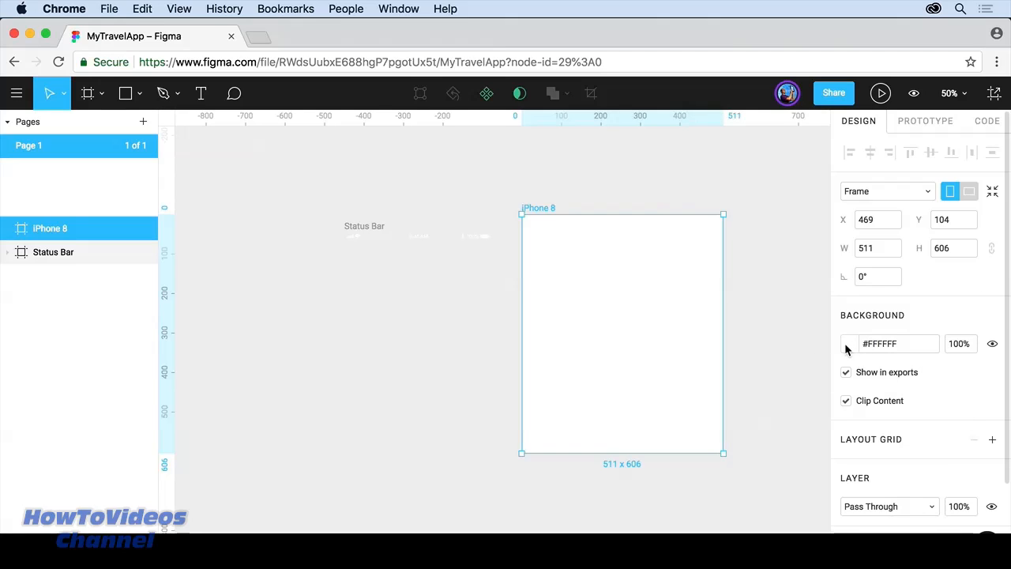
left_click(846, 372)
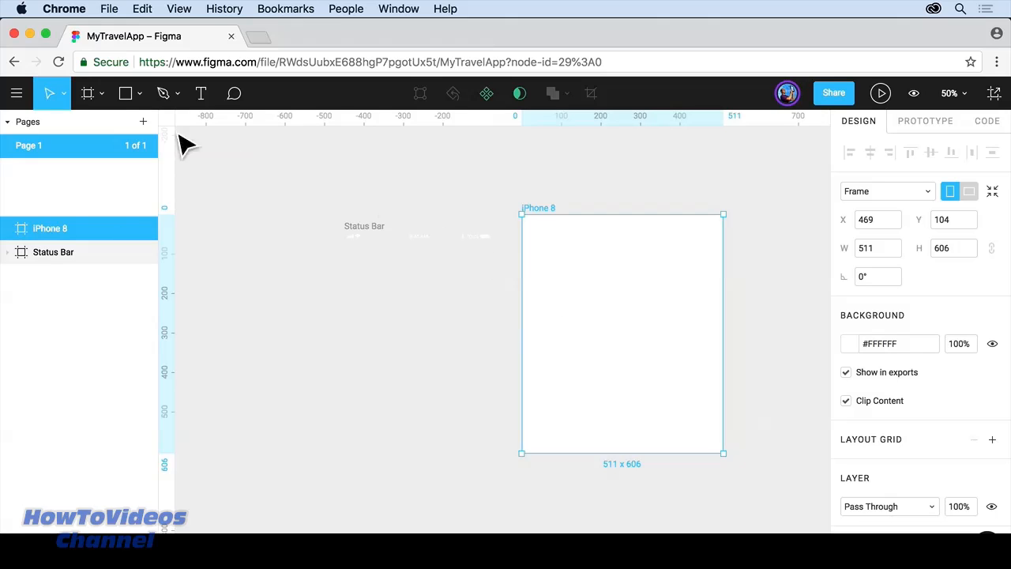
left_click(123, 94)
Step: Draw a grey rectangle across the iPhone 8 frame's left edge and drag it inward
mouse_move(478, 317)
left_mouse_down()
mouse_move(562, 404)
mouse_move(629, 429)
left_mouse_up()
left_click(600, 313)
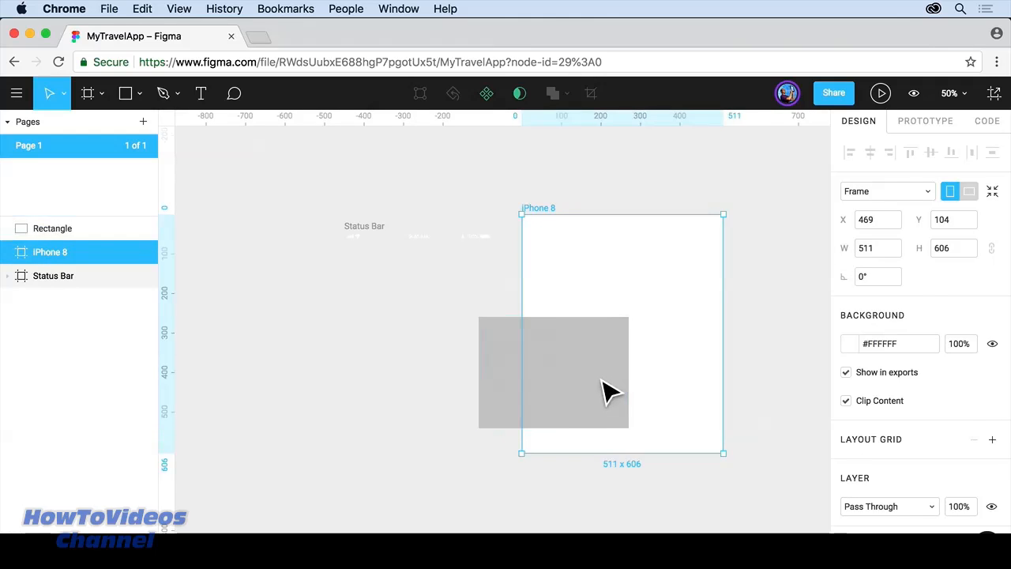
left_click(594, 382)
left_click_drag(585, 385, 672, 324)
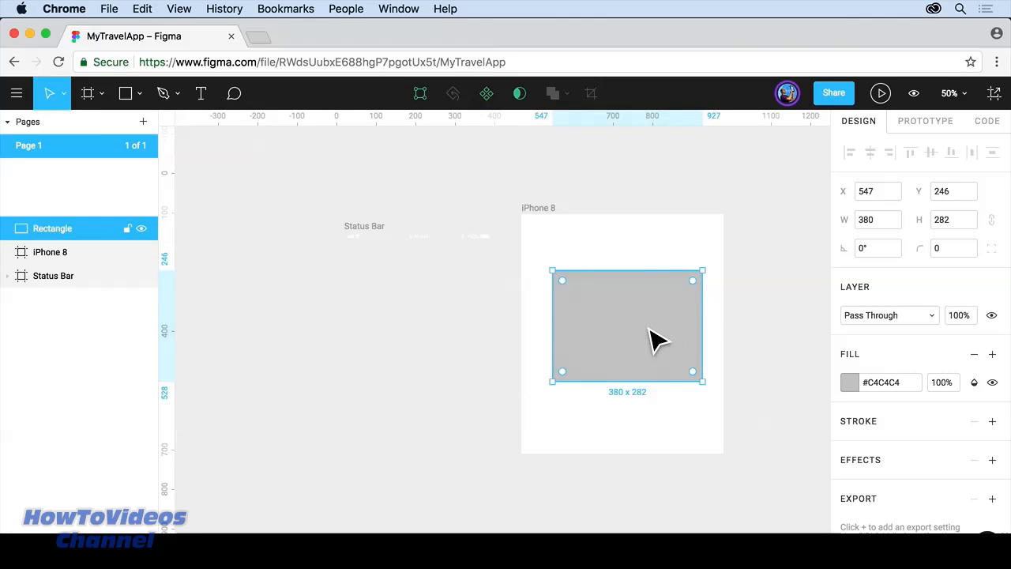
Step: Nest the grey rectangle inside the iPhone 8 frame and shift it up-left
left_click(767, 354)
left_click(594, 316)
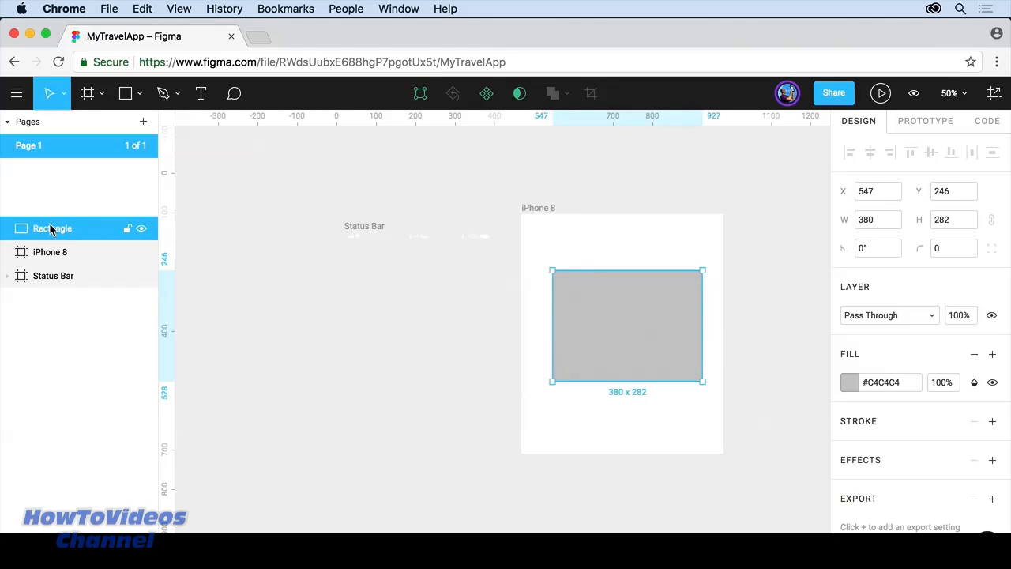
left_click_drag(57, 254, 55, 256)
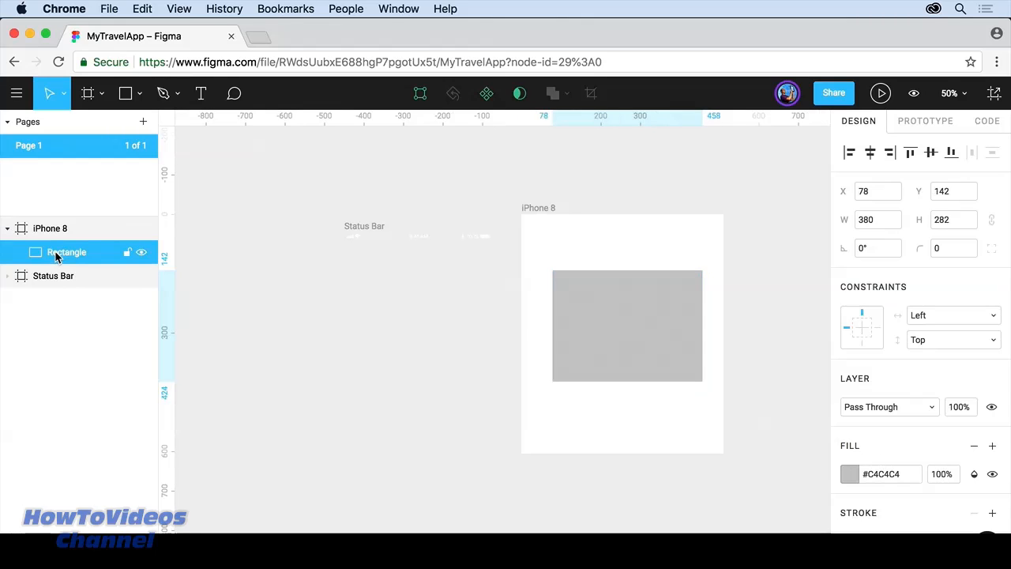
left_click_drag(643, 349, 609, 371)
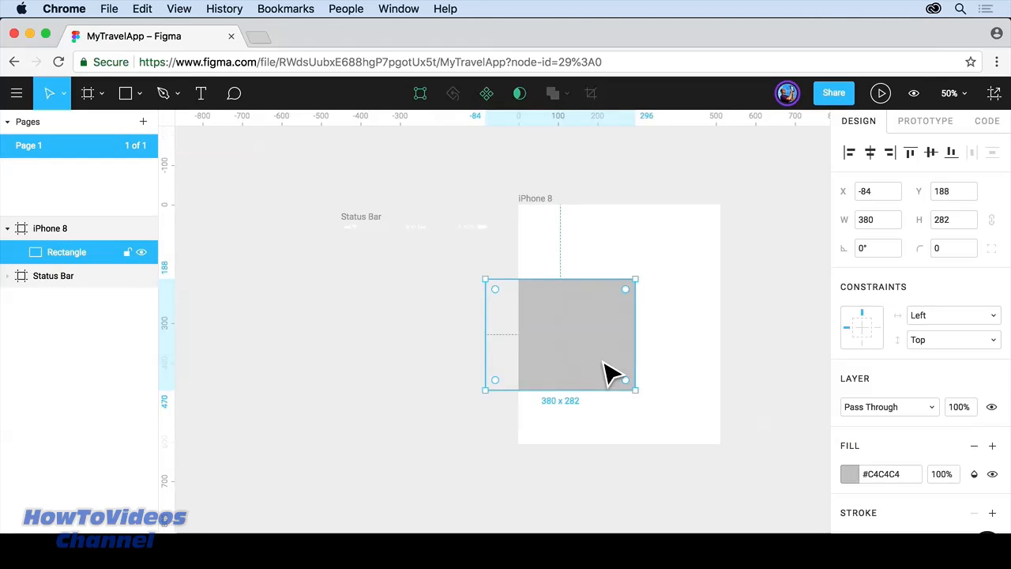
left_click_drag(585, 332, 549, 290)
Step: Delete the grey rectangle and reset the frame to the iPhone 8 preset, 375 × 667
key("Delete")
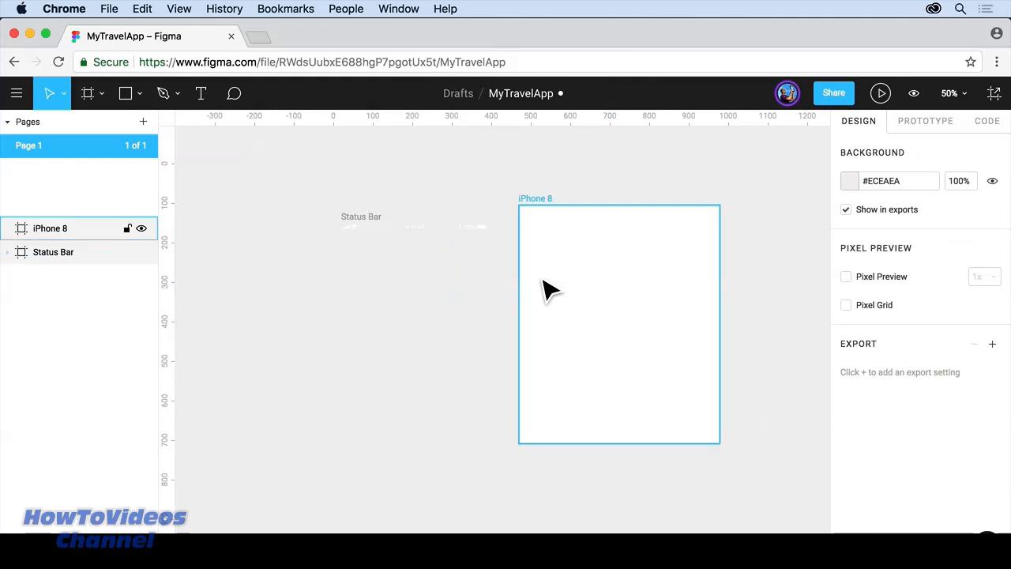
left_click(542, 200)
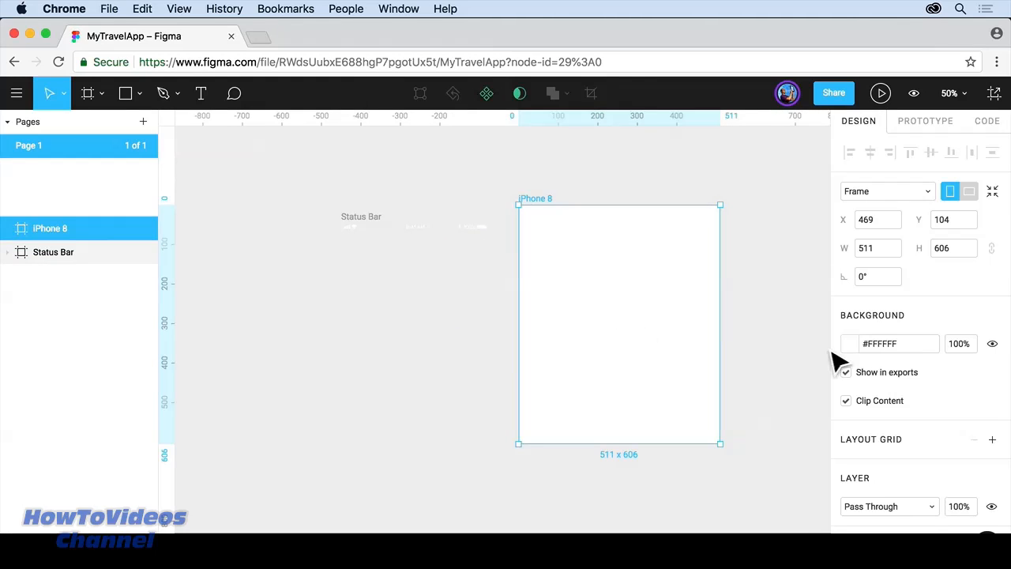
scroll(887, 390, "down", 3)
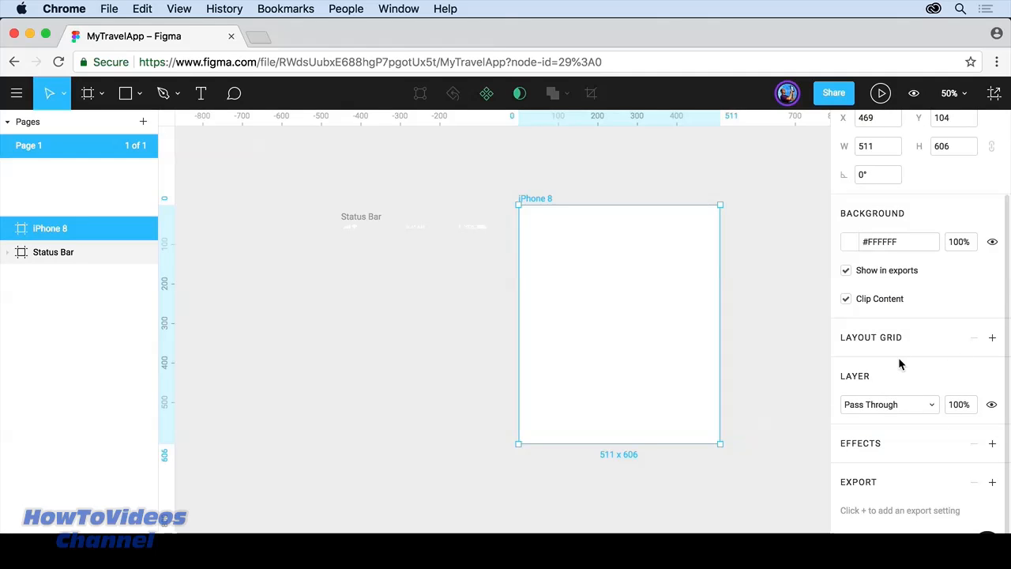
scroll(899, 362, "up", 3)
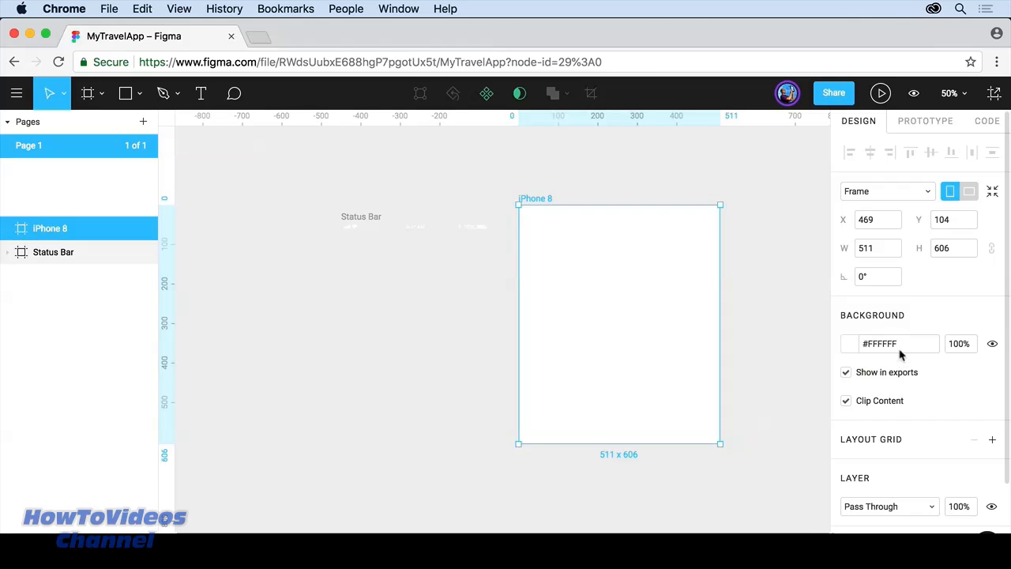
left_click(927, 193)
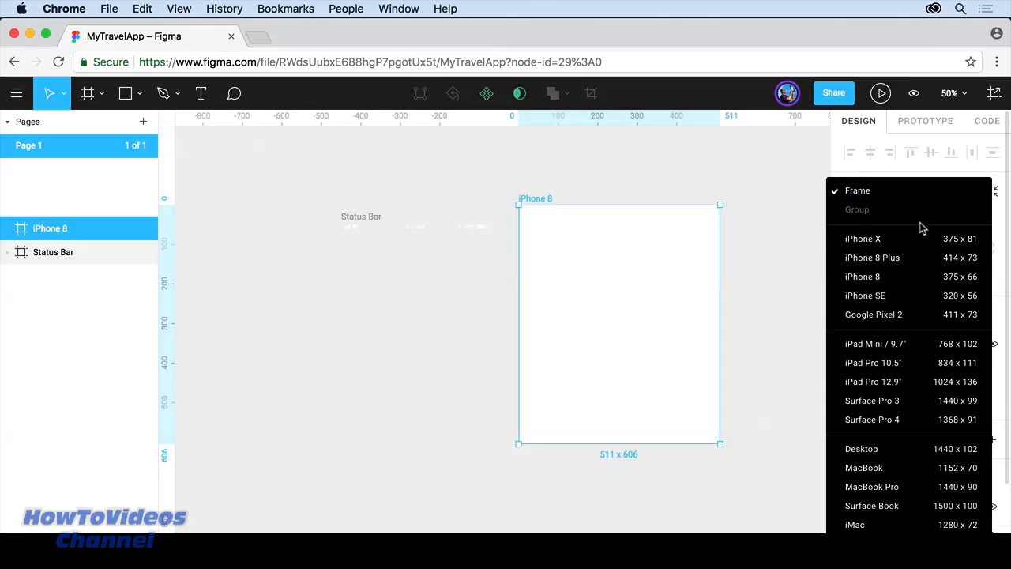
left_click(905, 278)
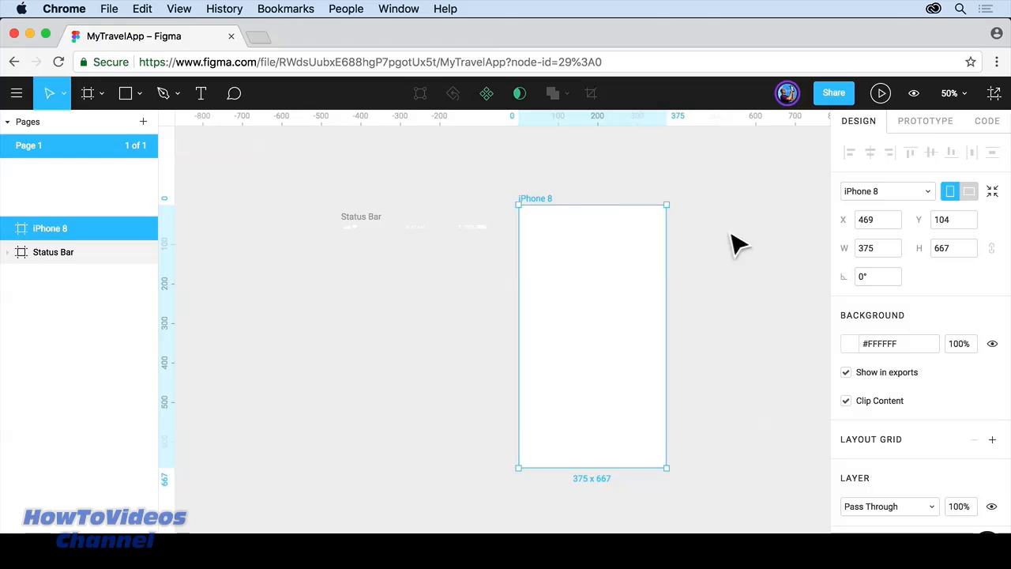
Step: Rename the iPhone 8 frame to Home
double_click(540, 200)
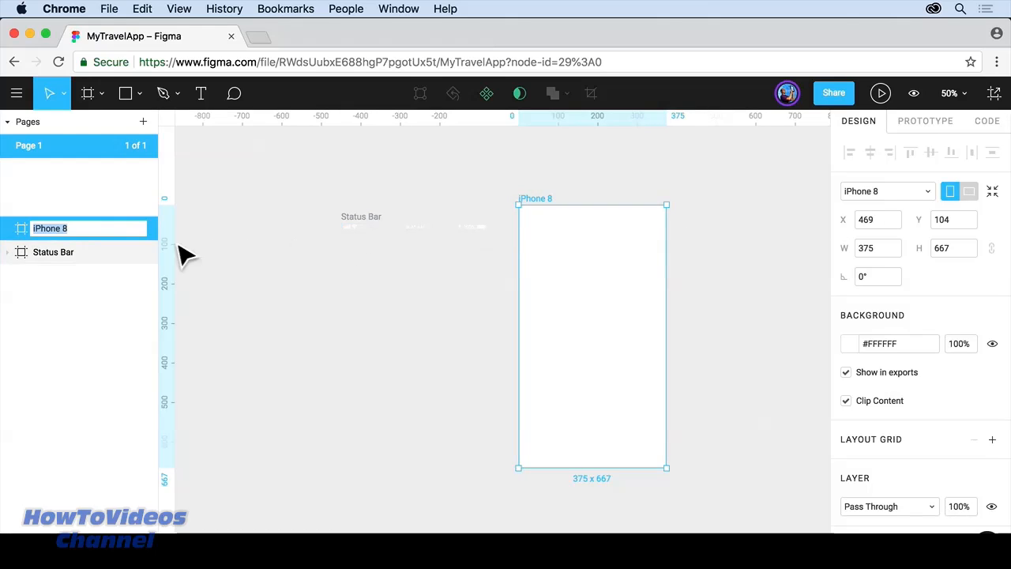
type("Home")
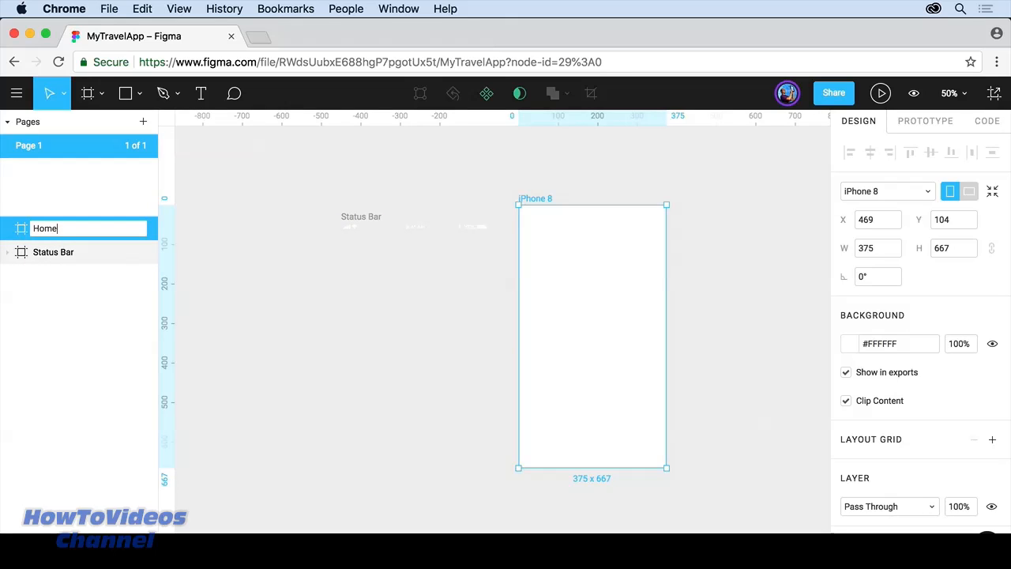
key("Return")
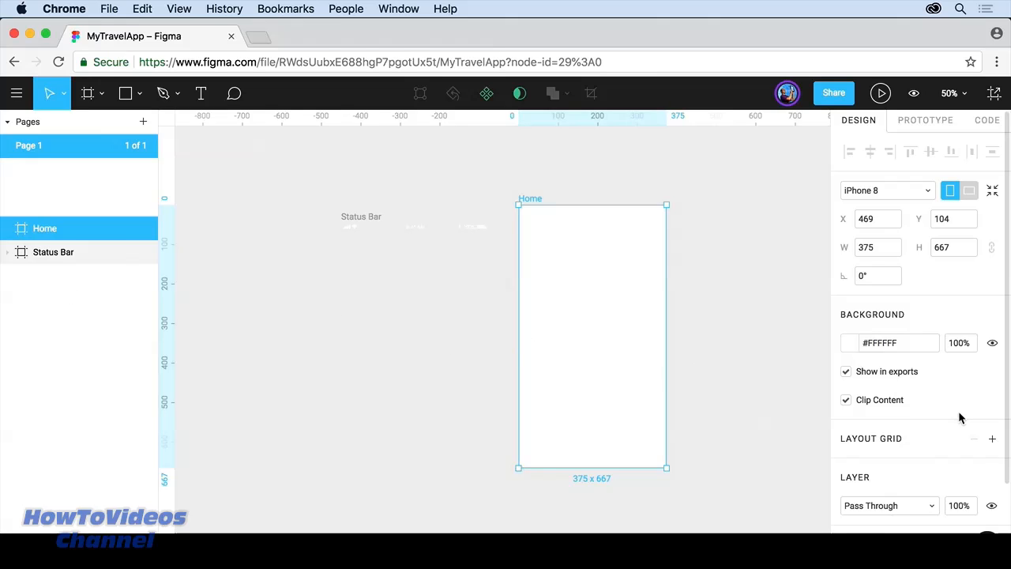
scroll(958, 411, "down", 3)
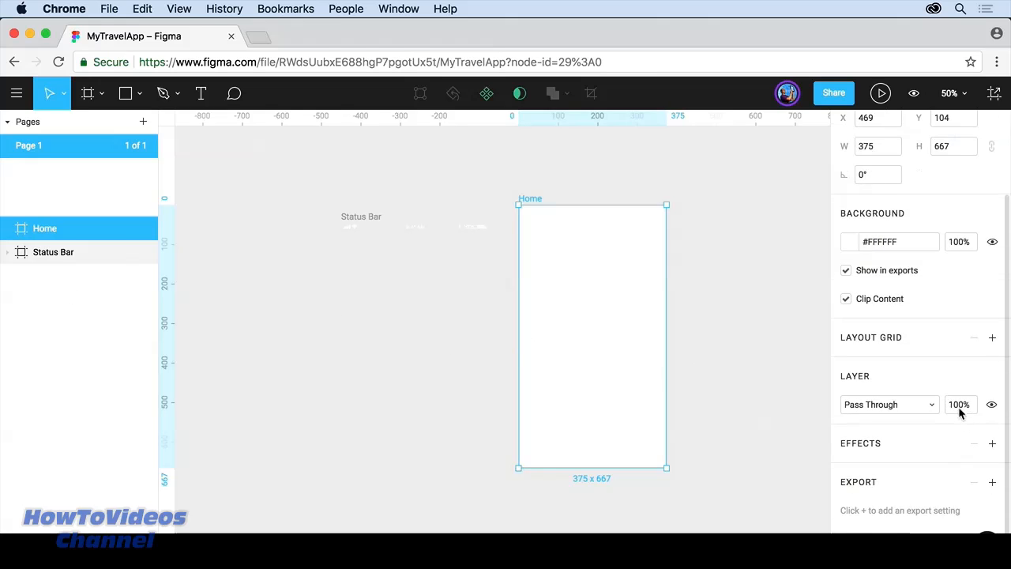
Step: Add a columns layout grid to the Home frame with count 1 and margin 20
left_click(993, 338)
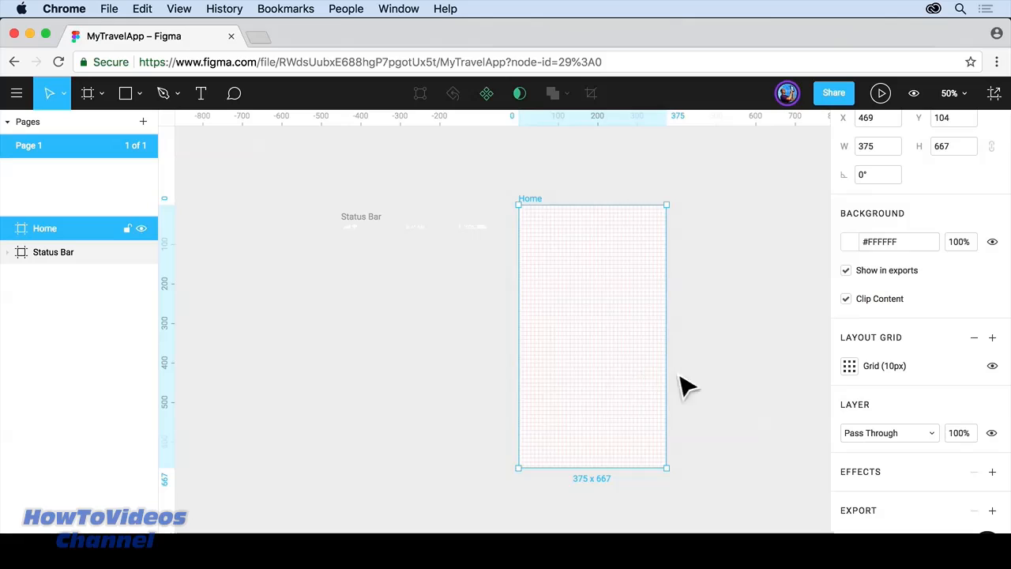
left_click(850, 368)
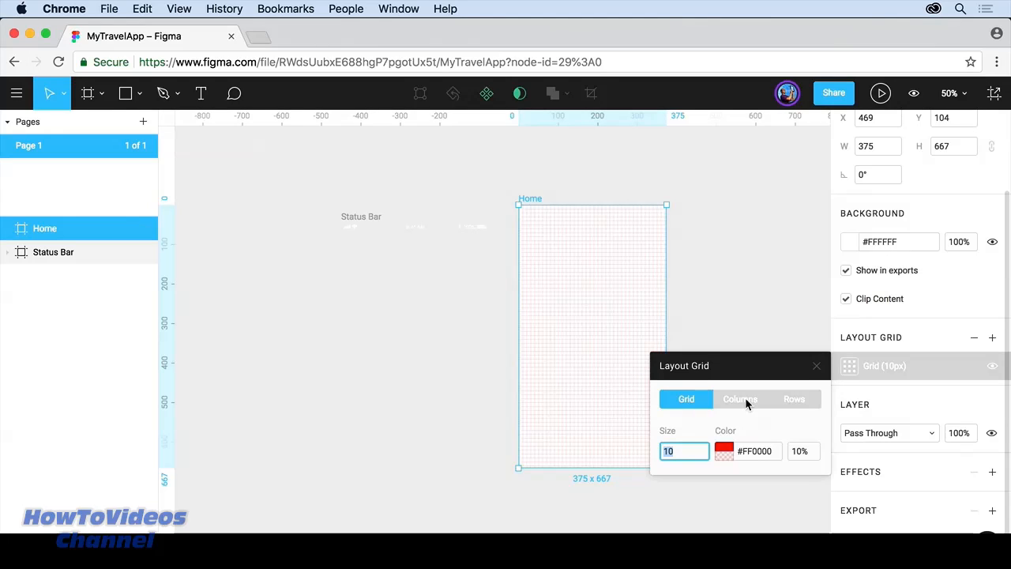
left_click(745, 397)
left_click(793, 399)
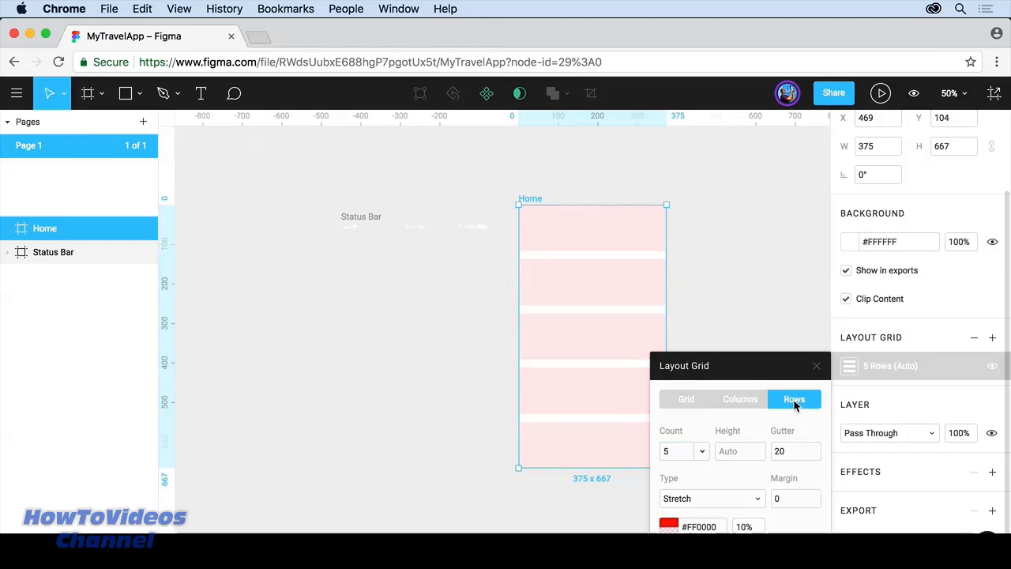
left_click(743, 400)
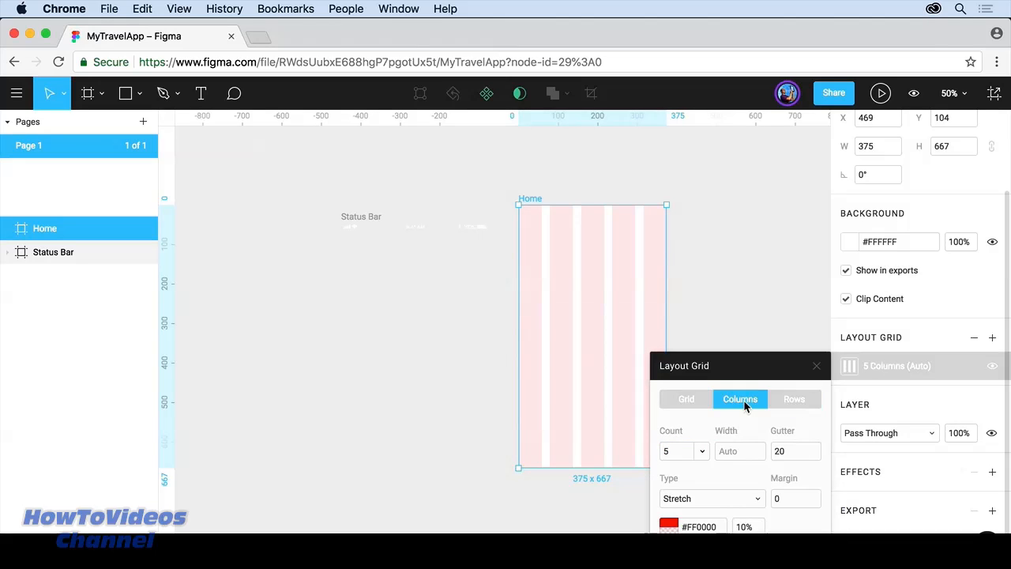
left_click(701, 457)
left_click(671, 389)
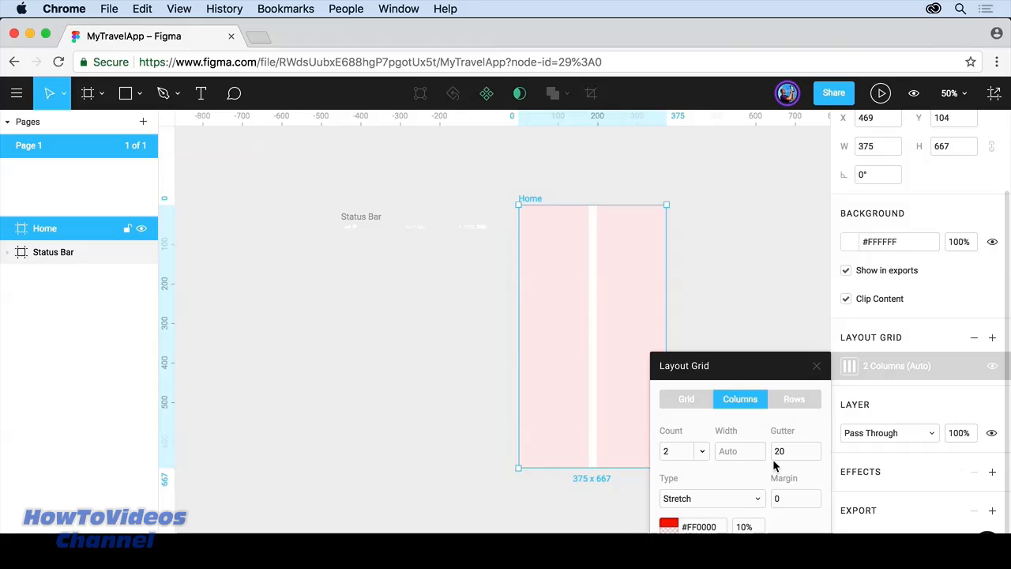
left_click(697, 458)
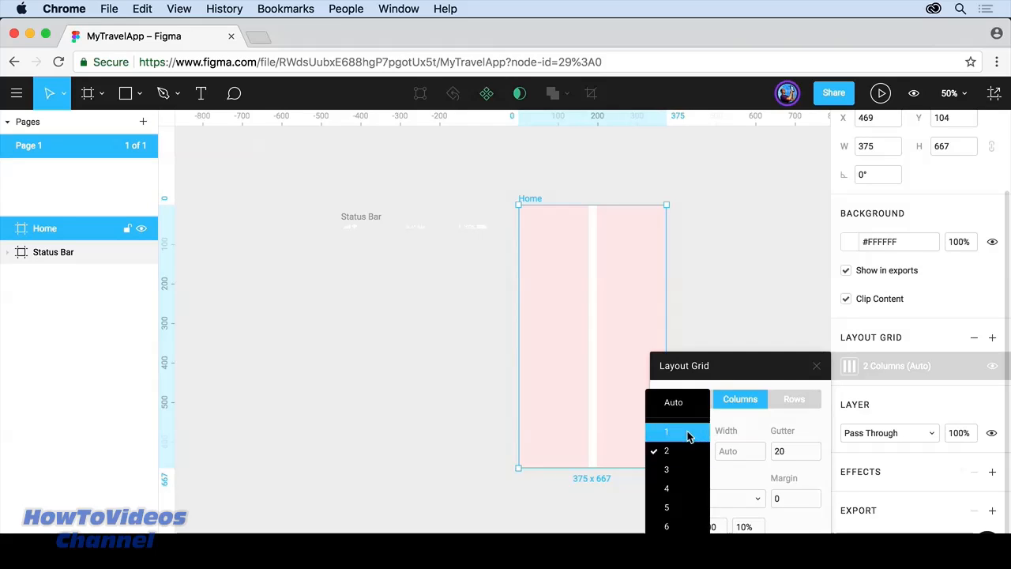
left_click(688, 427)
left_click(794, 498)
type("20")
key("Return")
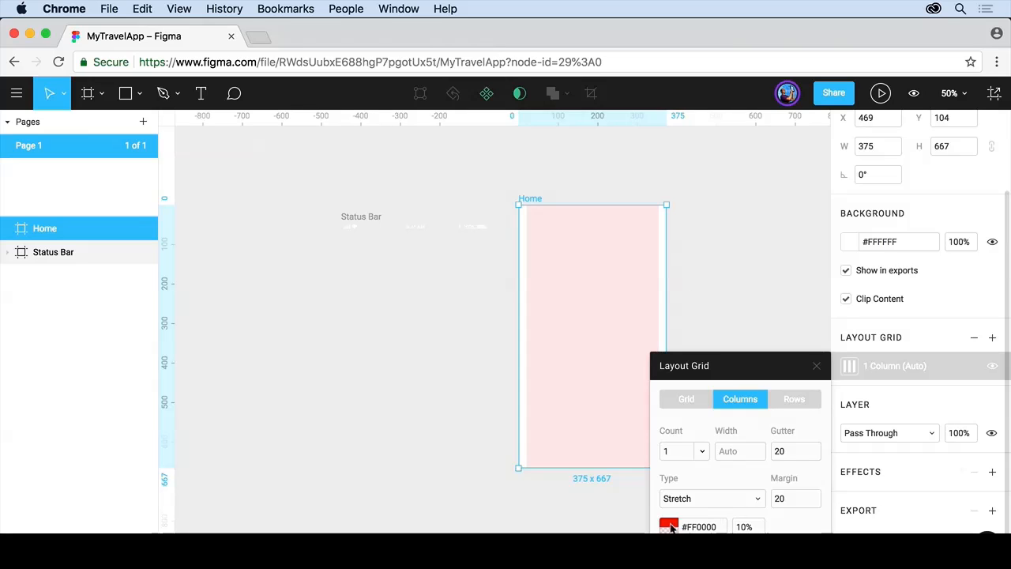
Step: Return the stretched Home frame to the iPhone 8 preset, 375 × 667
left_click(758, 501)
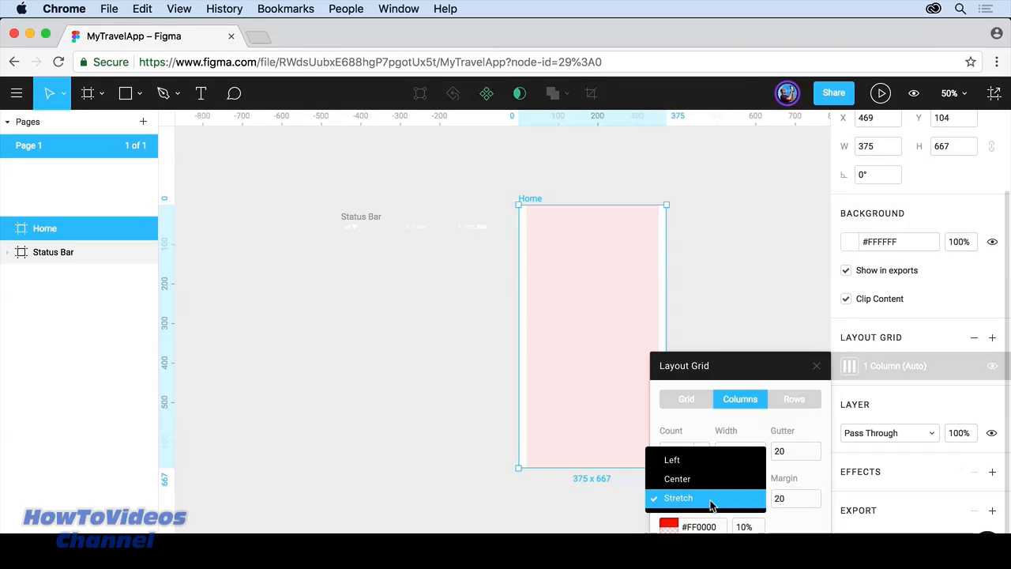
left_click(706, 334)
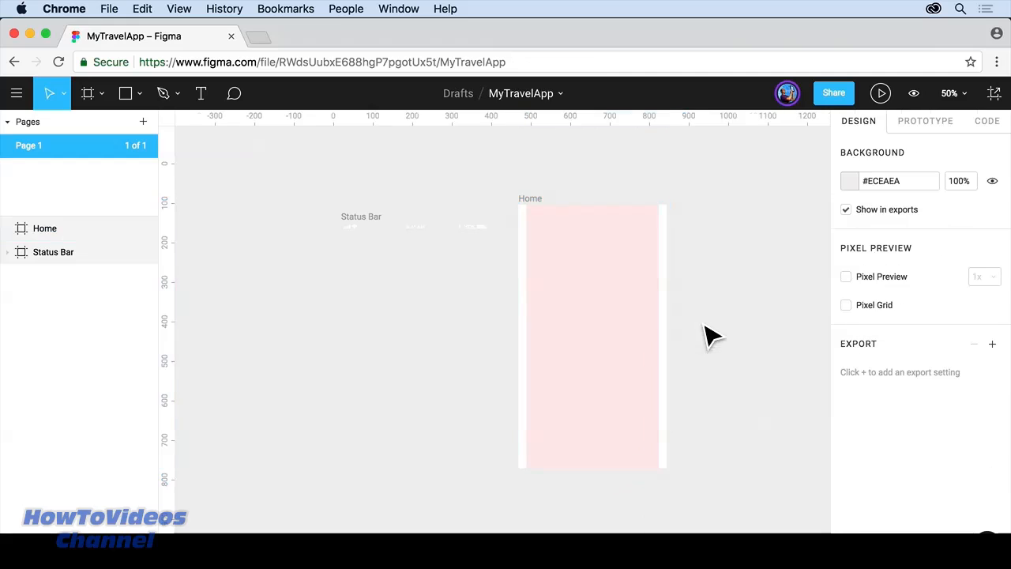
left_click(655, 360)
mouse_move(677, 481)
left_mouse_down()
mouse_move(798, 489)
mouse_move(653, 487)
mouse_move(726, 493)
mouse_move(682, 491)
left_mouse_up()
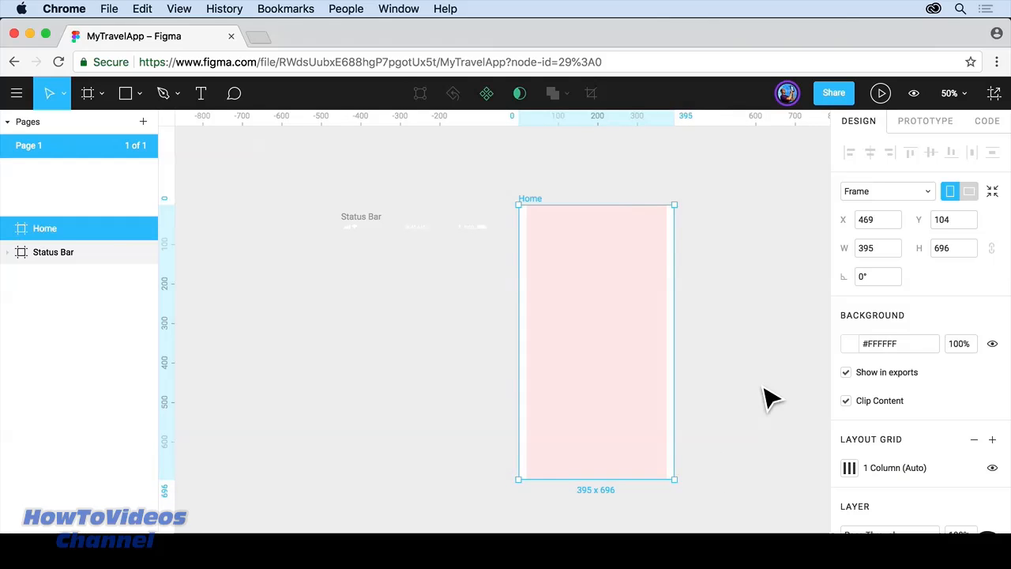
left_click(928, 192)
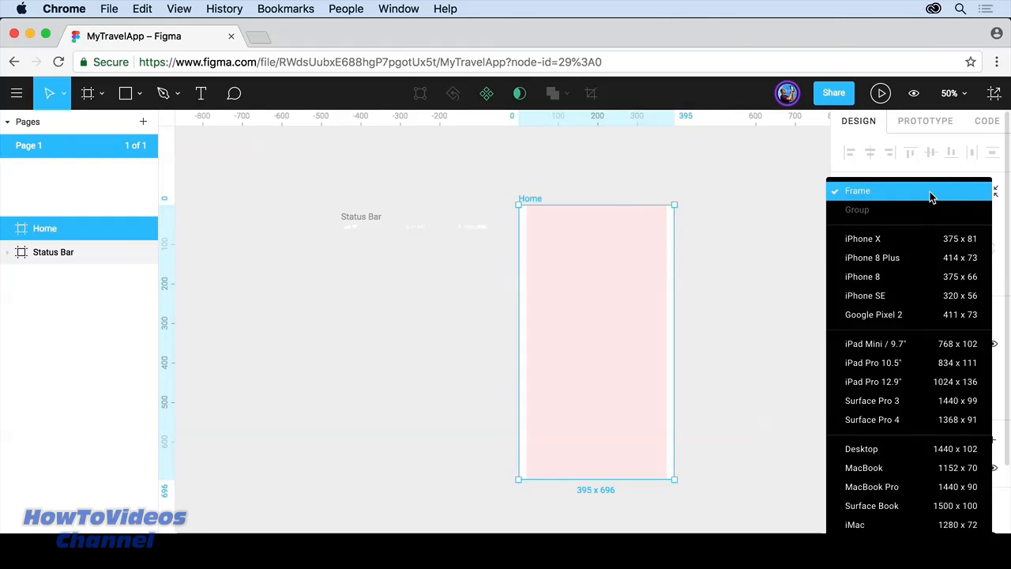
left_click(907, 282)
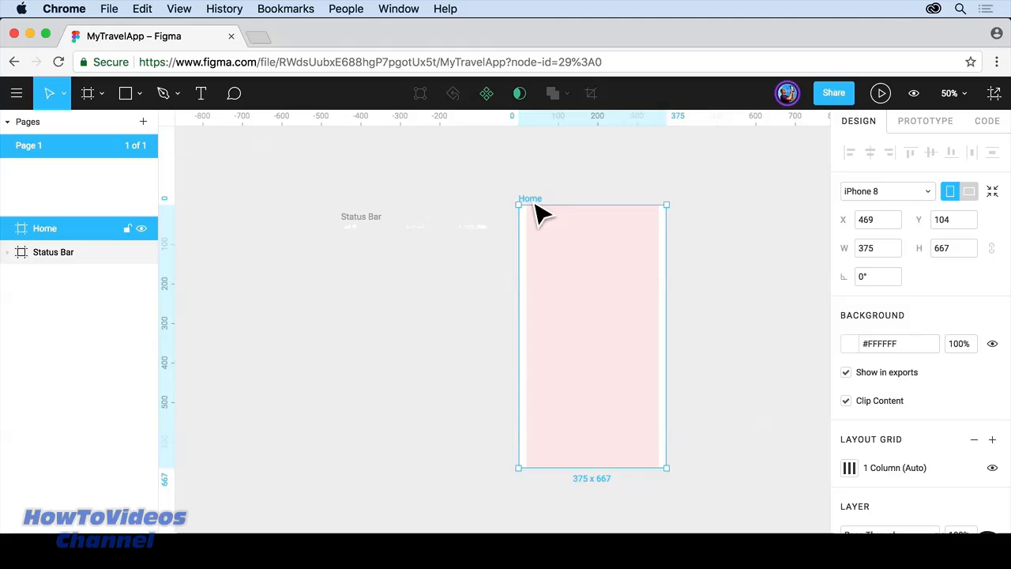
key("space")
Step: Alt-drag the Home frame right twice for three side-by-side copies, then select the middle one
left_click_drag(751, 259, 485, 237)
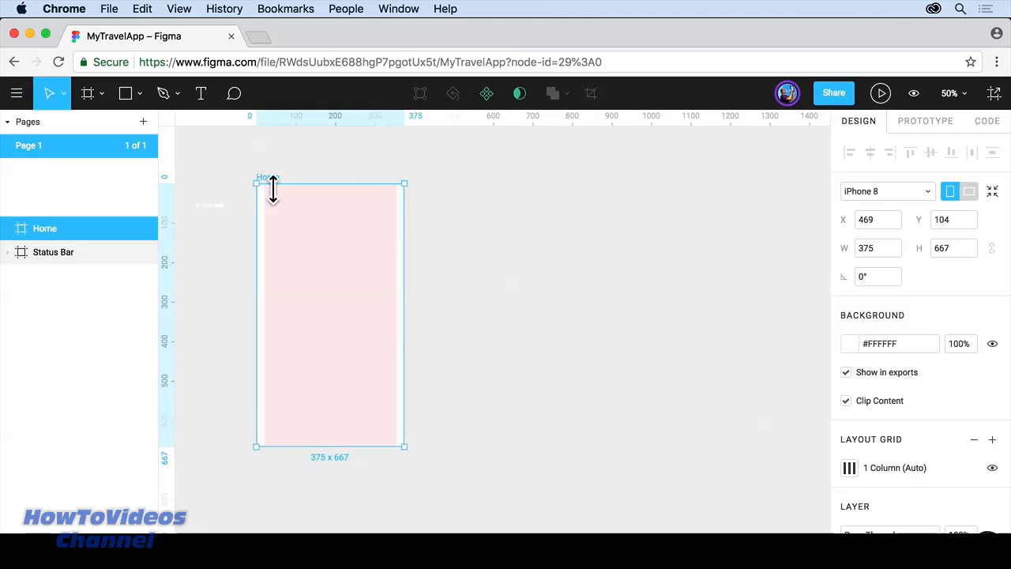
left_click_drag(315, 280, 498, 284)
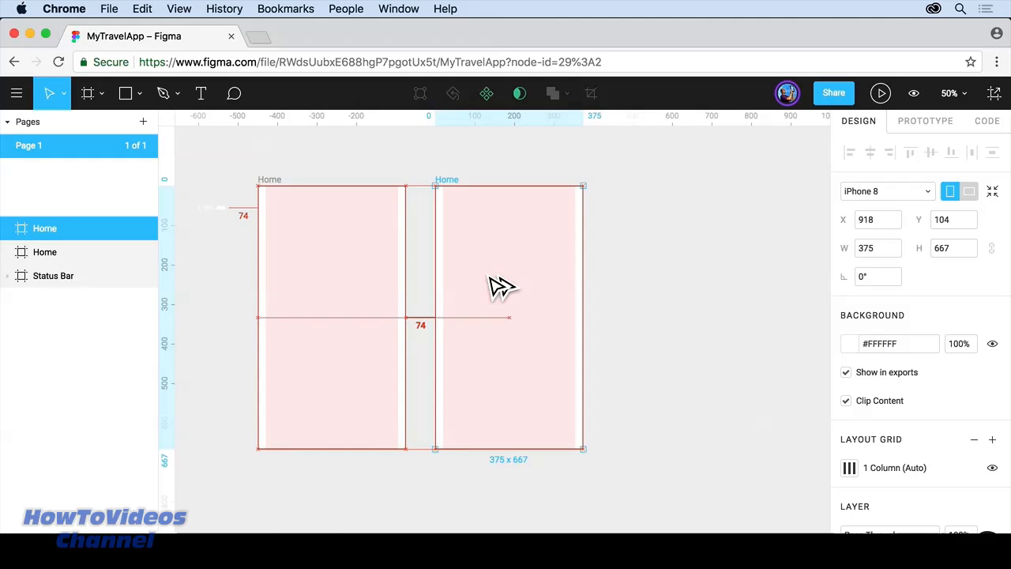
left_click_drag(489, 276, 489, 276)
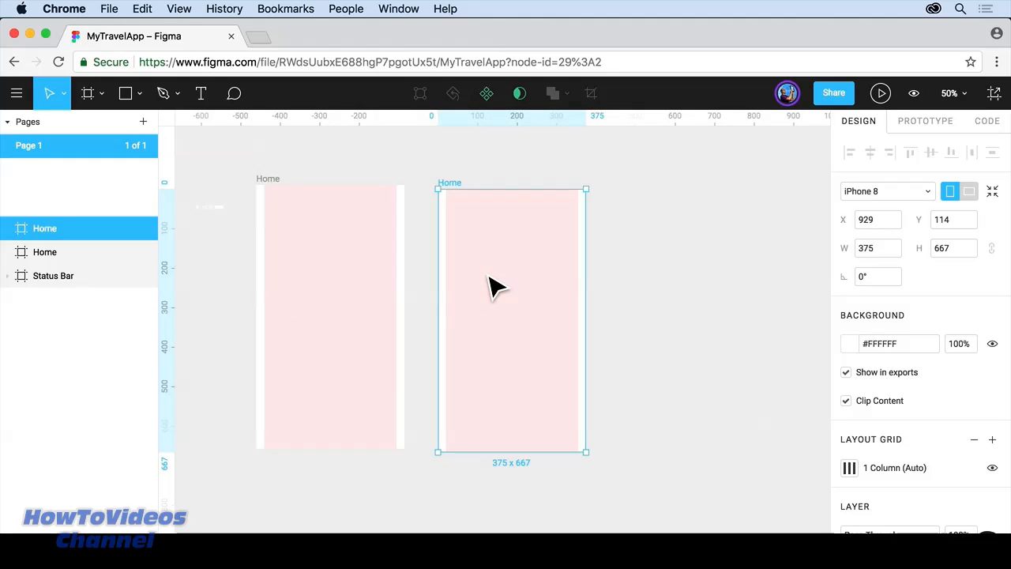
left_click_drag(506, 286, 657, 250)
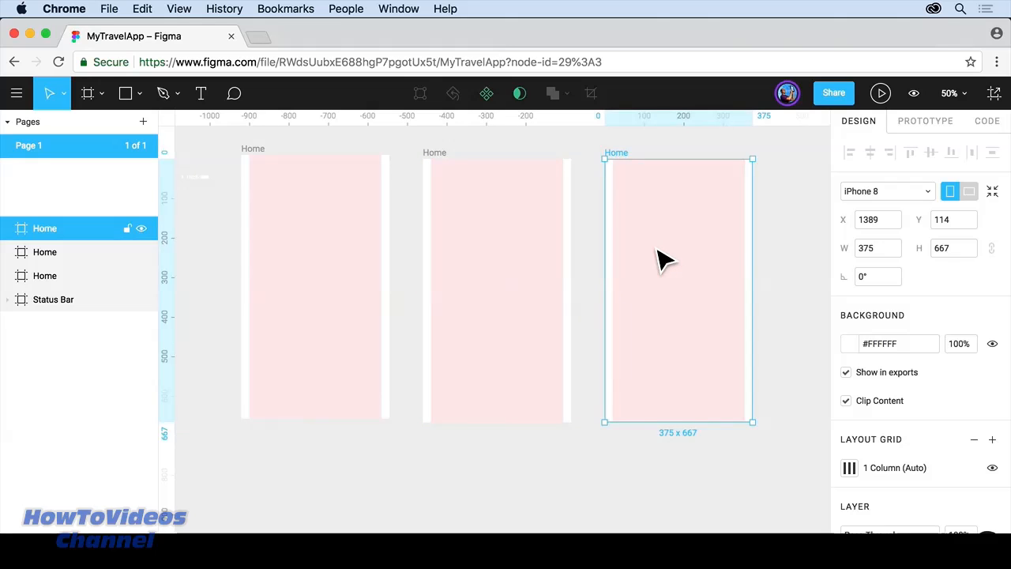
left_click(46, 254)
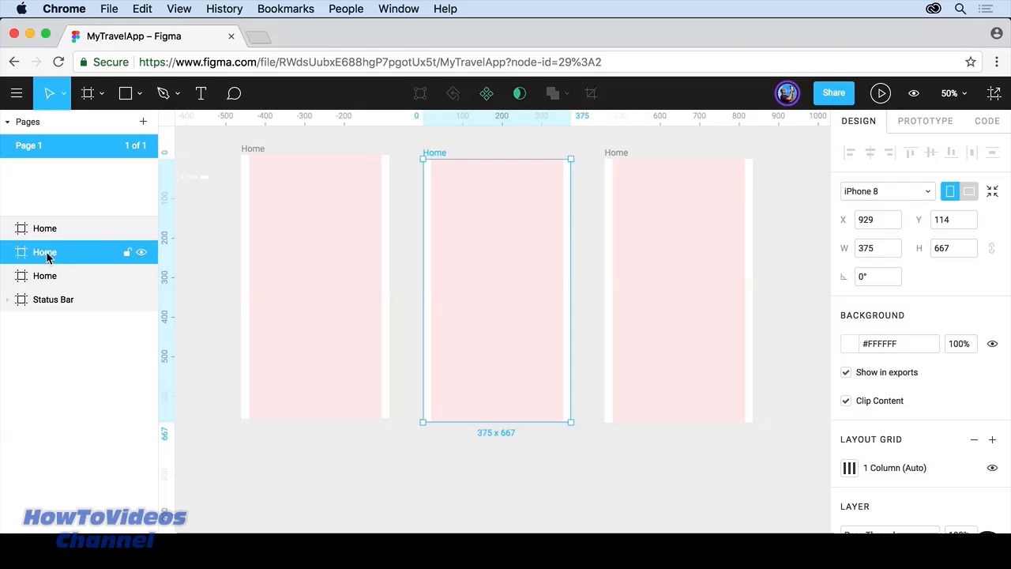
double_click(45, 252)
type("Login home")
key("Return")
left_click(44, 229)
double_click(44, 230)
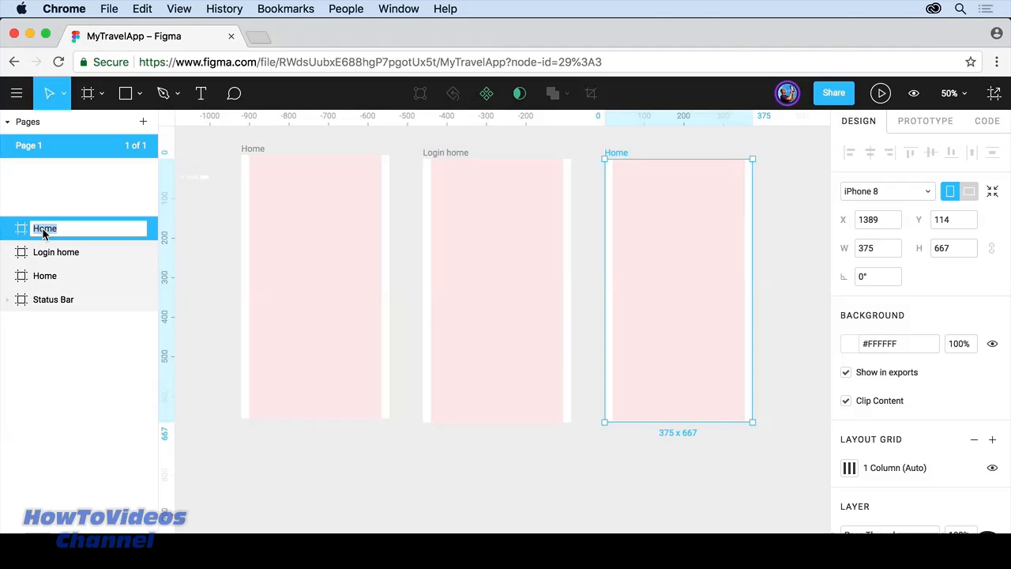
type("Hikes")
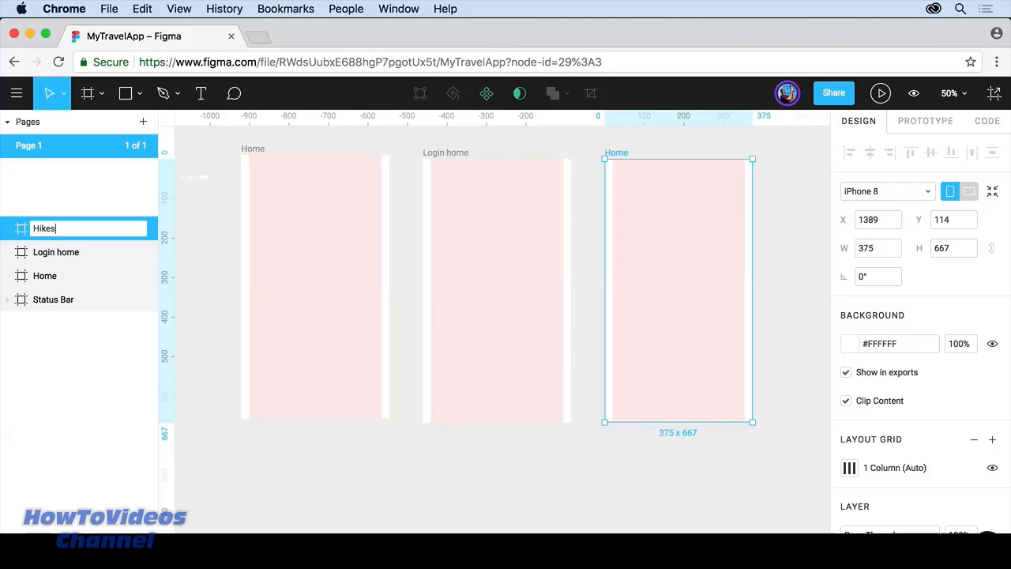
key("Return")
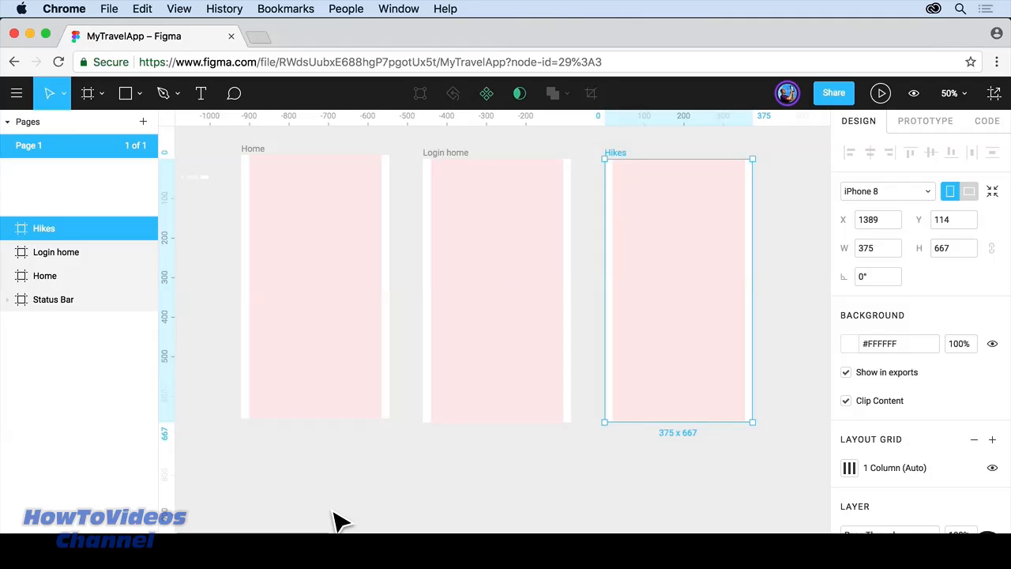
left_click(222, 399)
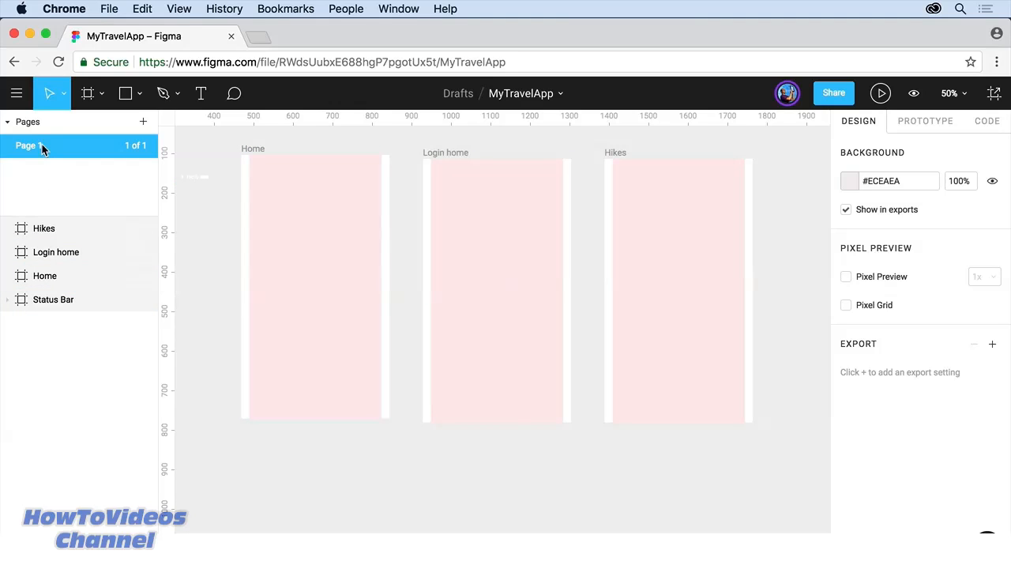
Step: Add Page 2 to the Pages list and rename it Icons
left_click(7, 123)
left_click(7, 124)
left_click(143, 123)
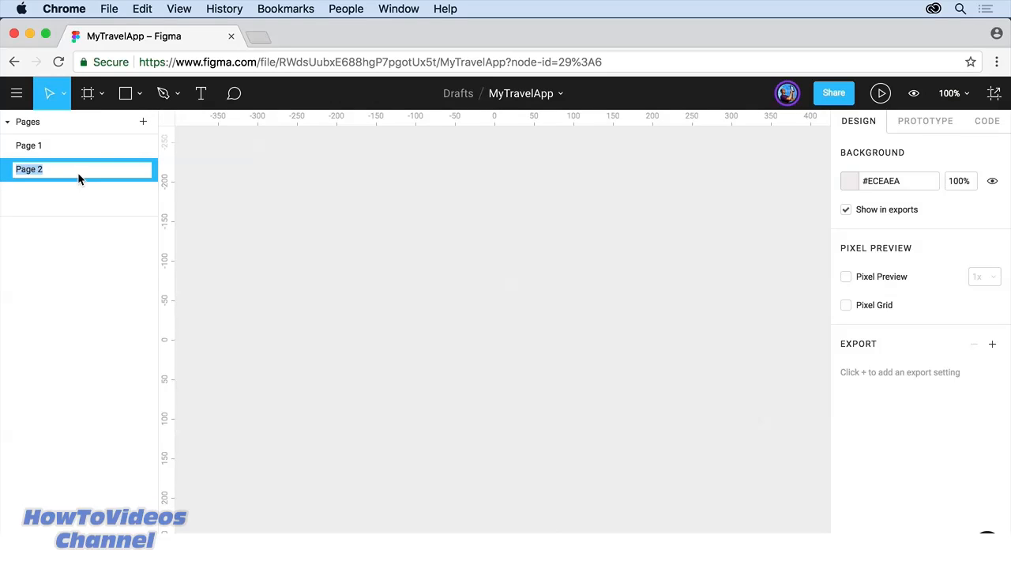
type("Icons")
key("Return")
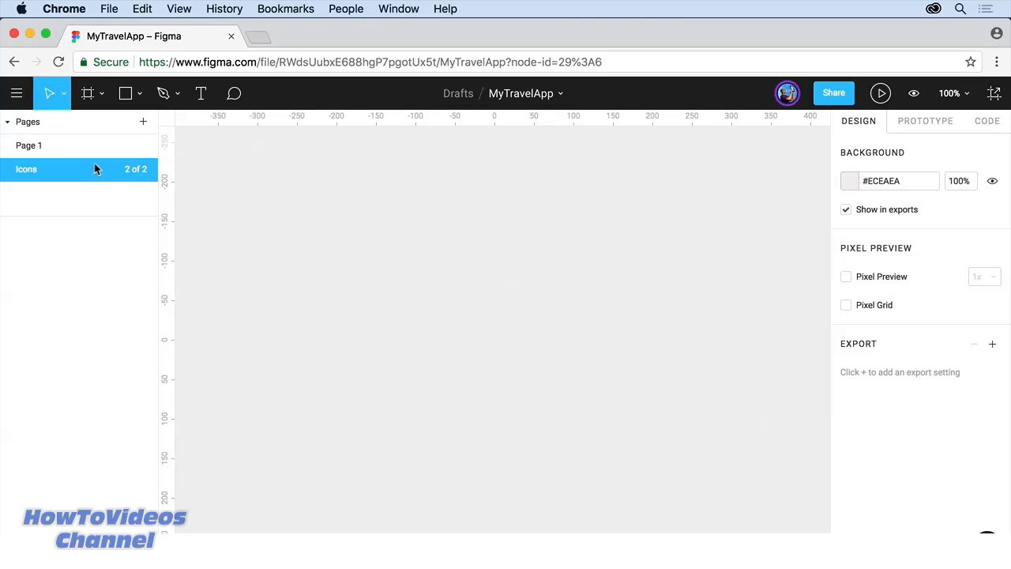
Step: On Page 1, select the whole Status Bar frame and bring up its Move to Page menu
left_click(29, 147)
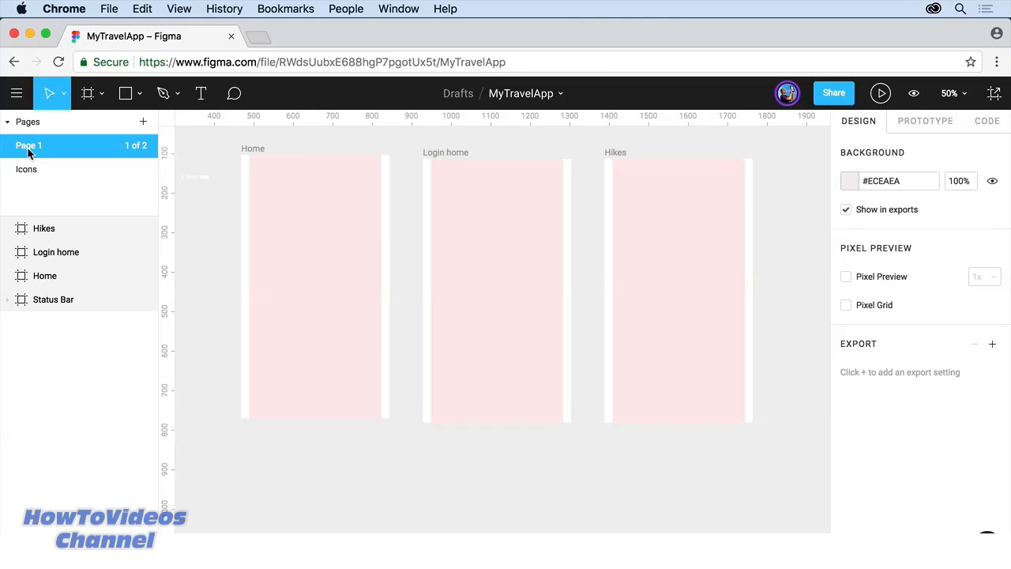
left_click(203, 180)
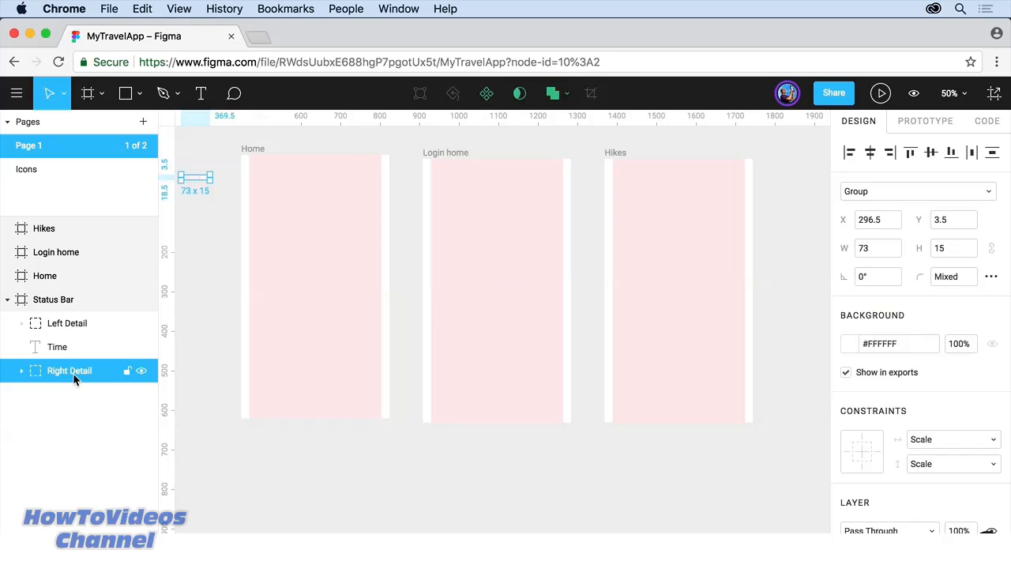
left_click(53, 306)
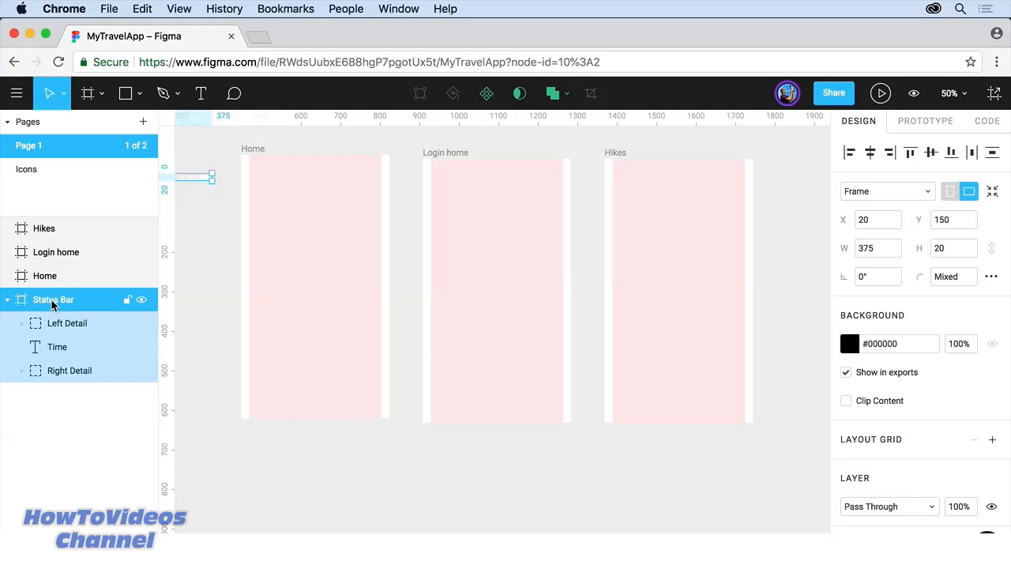
right_click(52, 306)
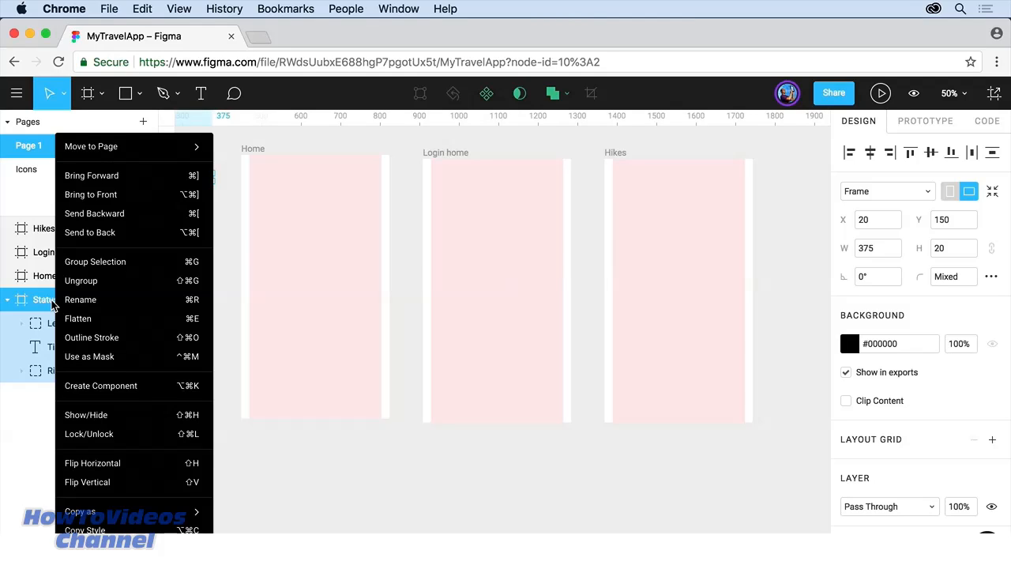
mouse_move(169, 148)
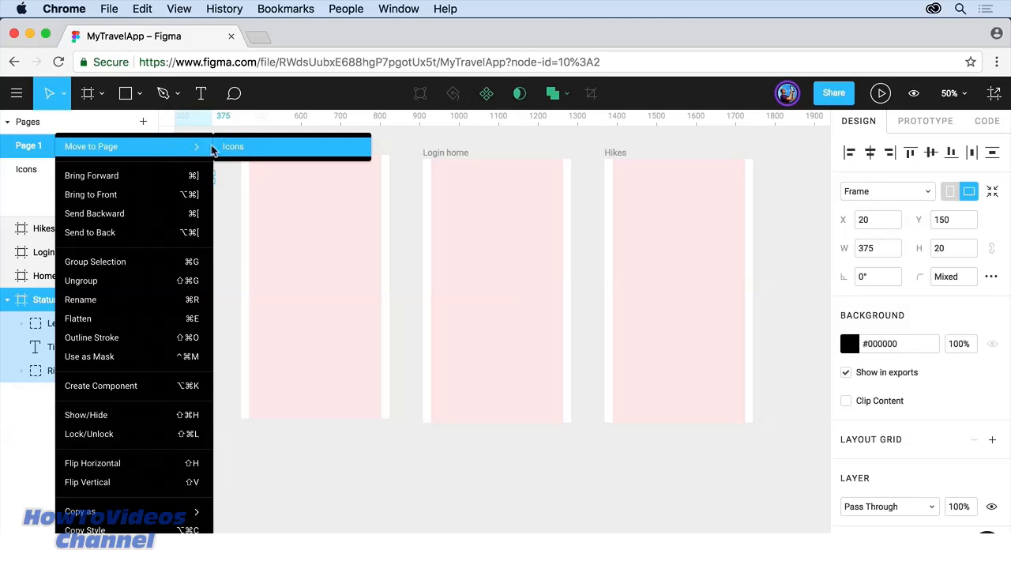
Step: Send the Status Bar frame to the Icons page and reposition it there, undoing a trial resize
left_click(250, 150)
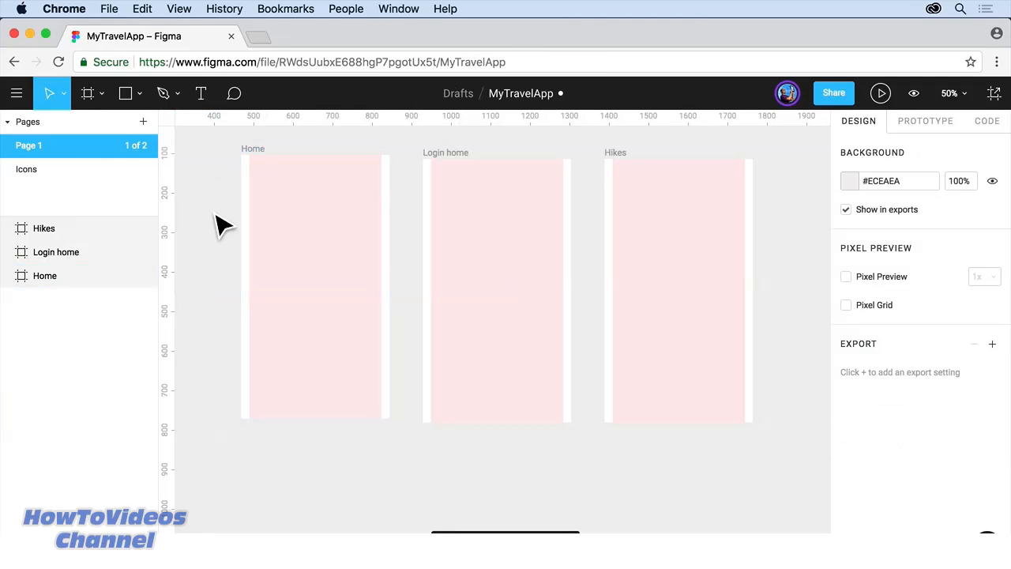
left_click(33, 175)
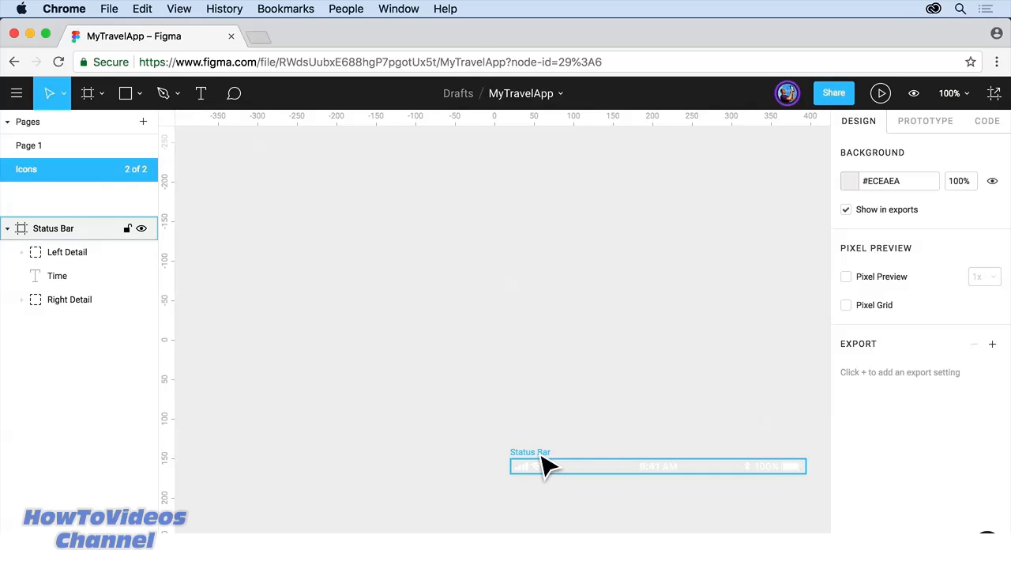
left_click_drag(542, 458, 334, 242)
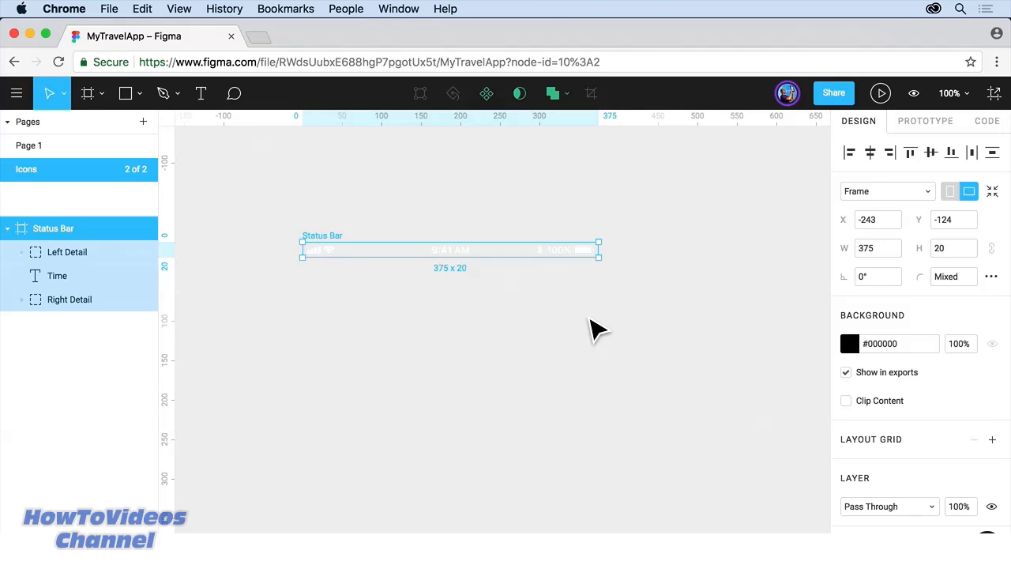
left_click_drag(599, 258, 660, 336)
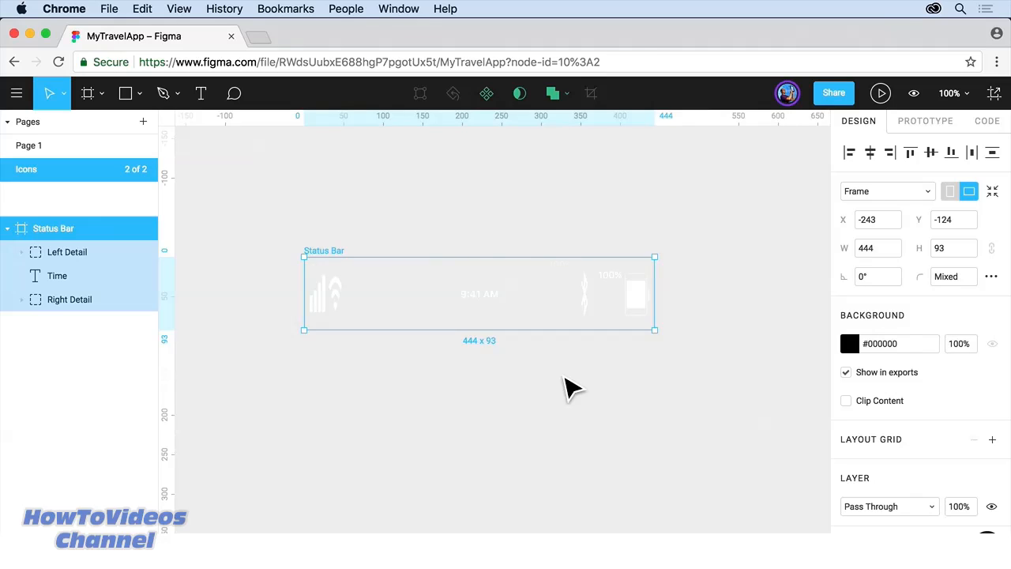
key("super+z")
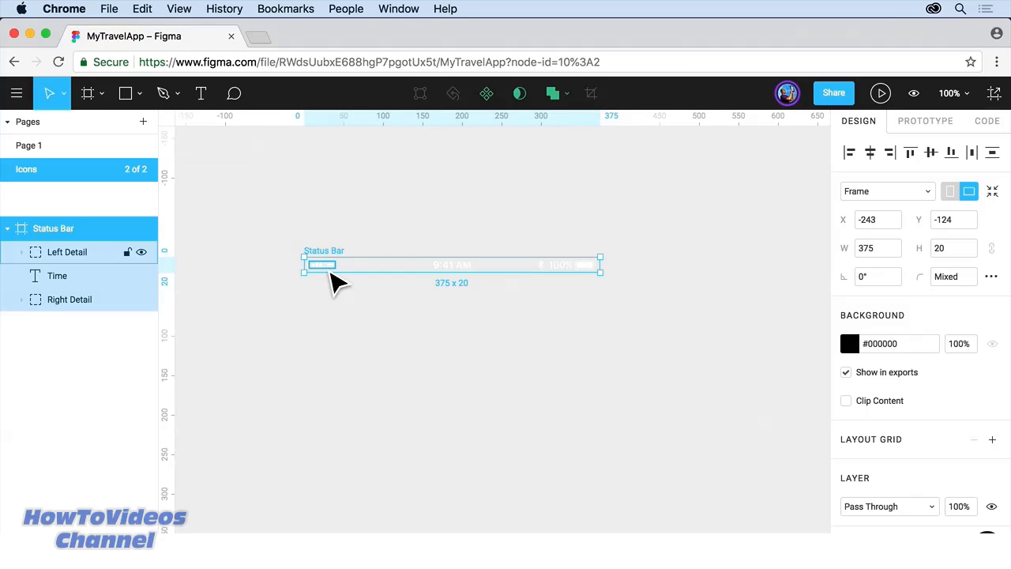
Step: Set the Left Detail group's constraints to Left and Top
left_click(331, 271)
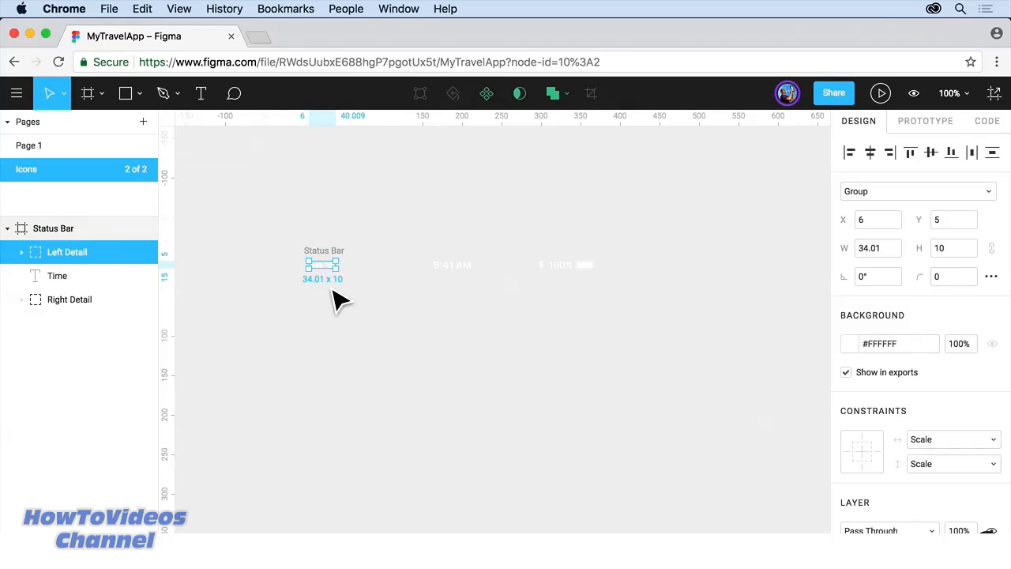
left_click(948, 437)
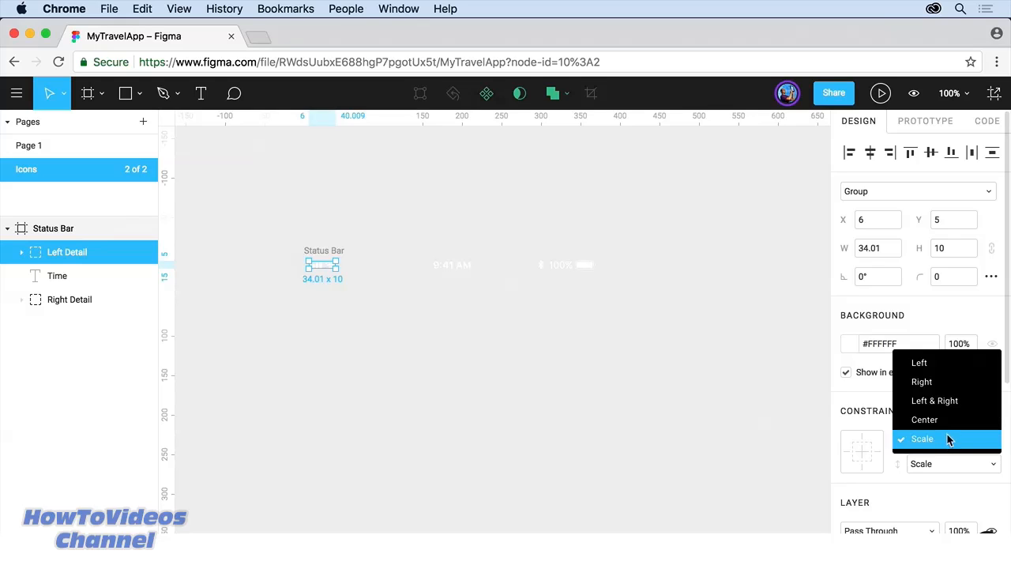
left_click(934, 370)
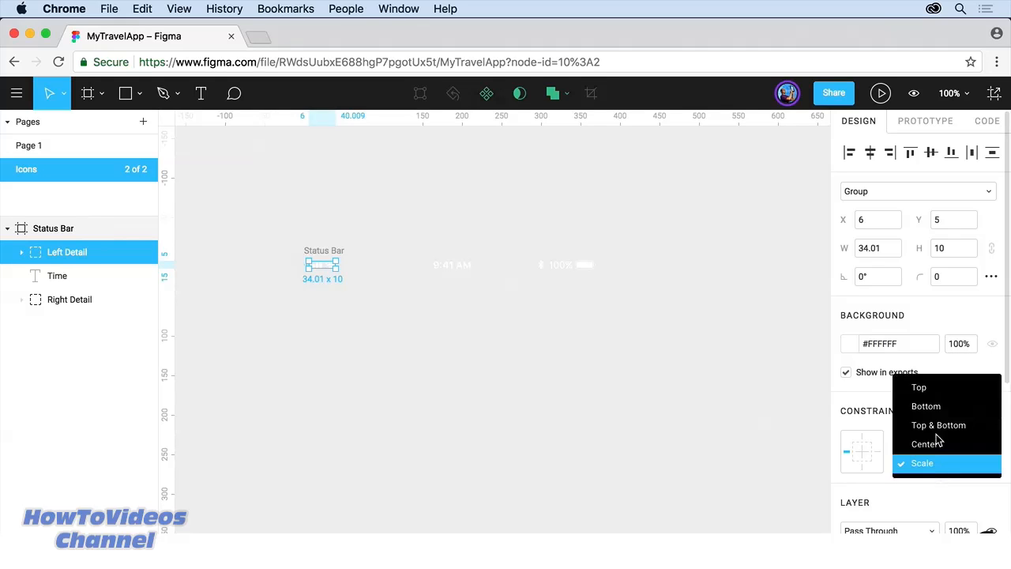
left_click(922, 387)
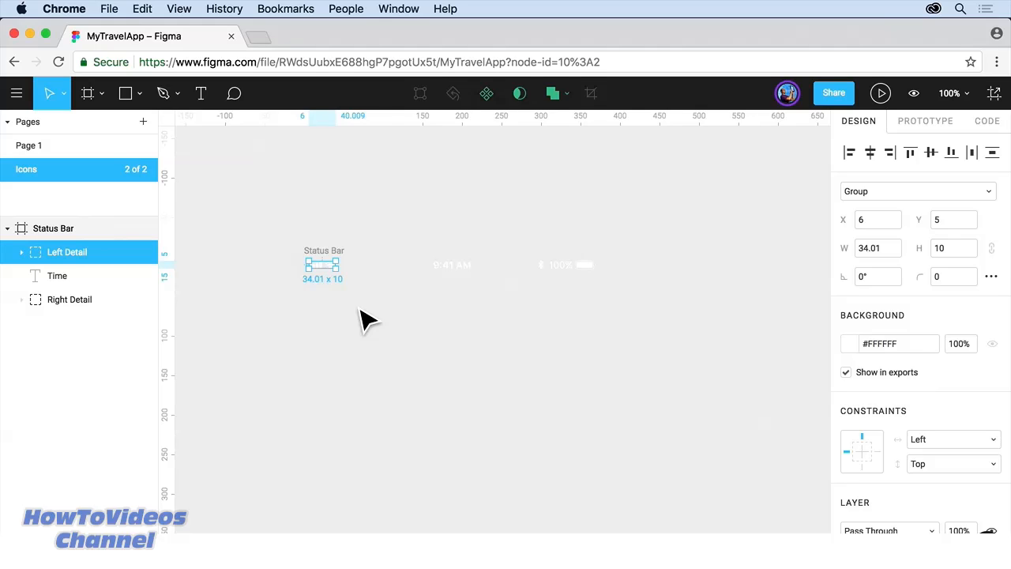
Step: Test the constraints by stretching the Status Bar frame, then undo back to 375 × 20
left_click(340, 258)
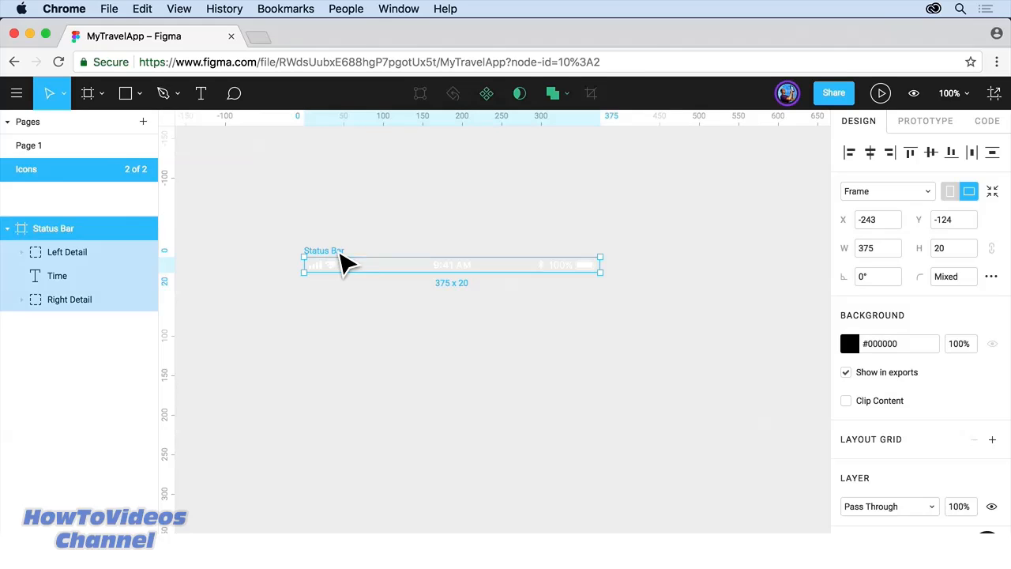
left_click_drag(613, 288, 666, 416)
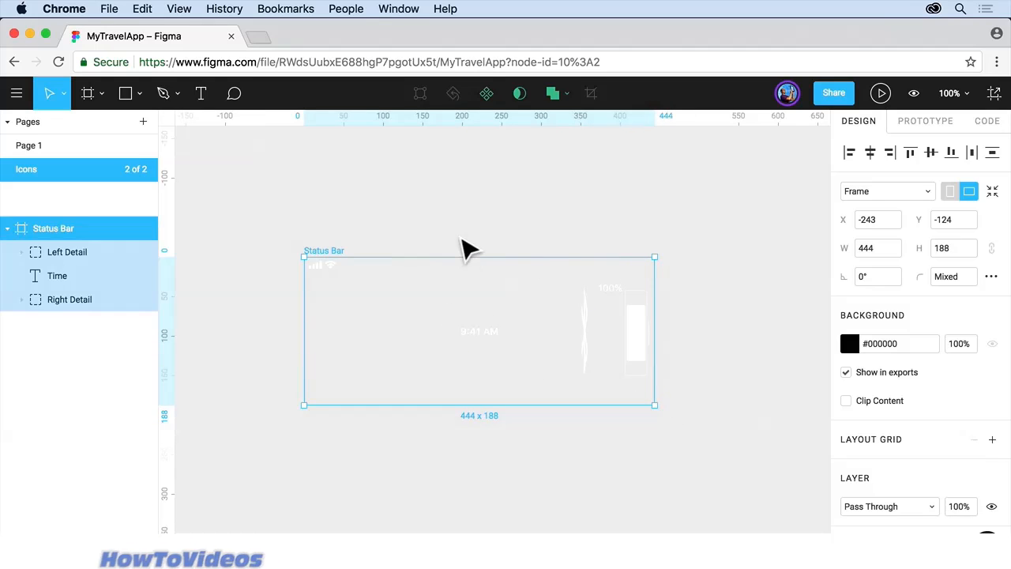
key("super+z")
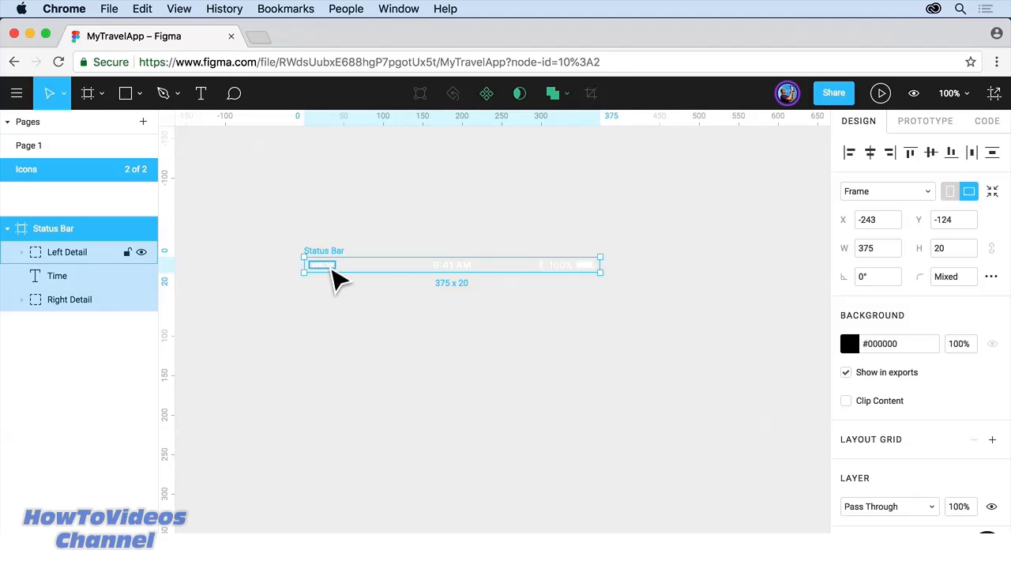
Step: Group Left Detail, Time and Right Detail into one 363.5 × 15 Group
left_click(332, 276)
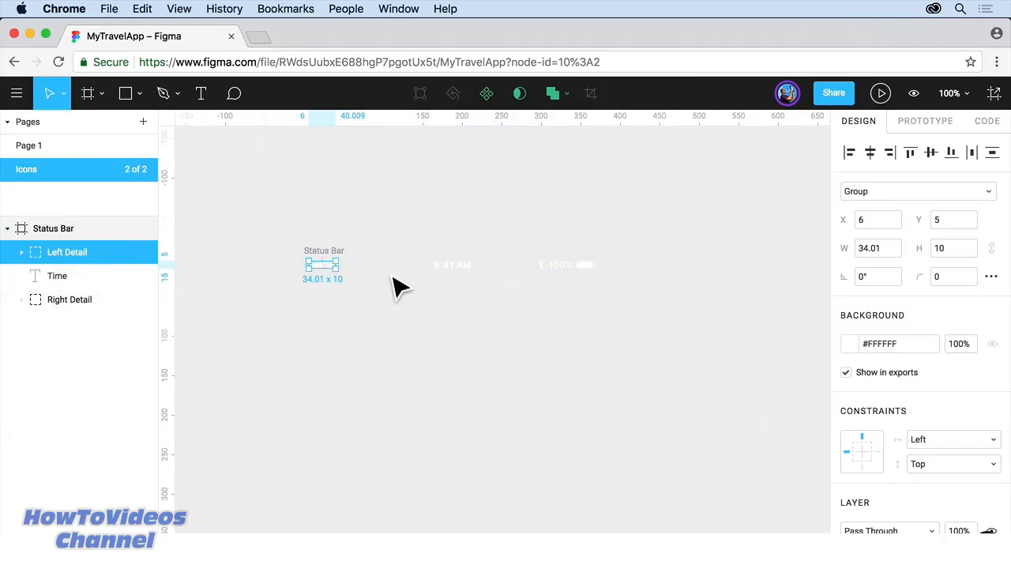
left_click(469, 278, "shift")
left_click(593, 280, "shift")
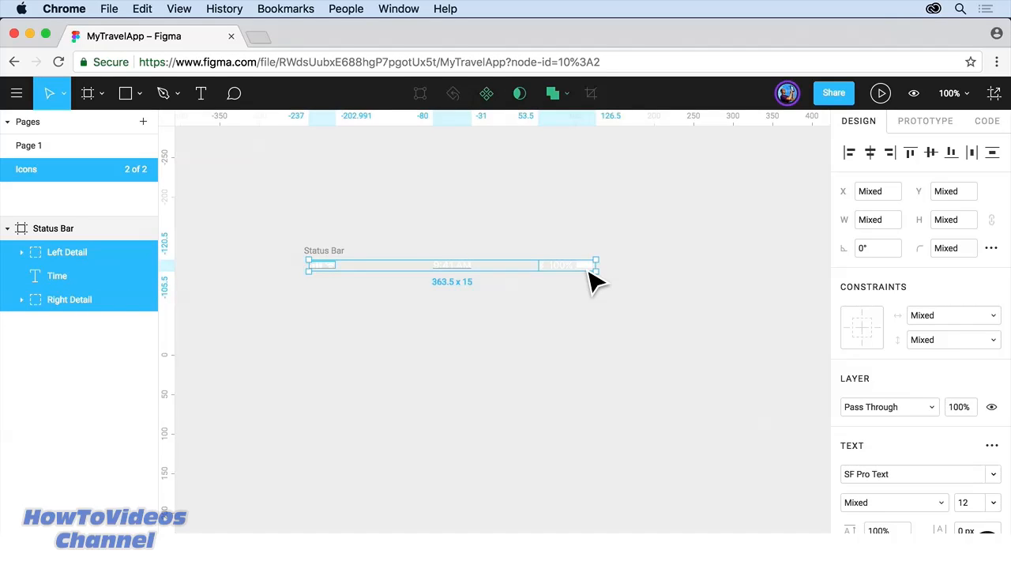
right_click(583, 269)
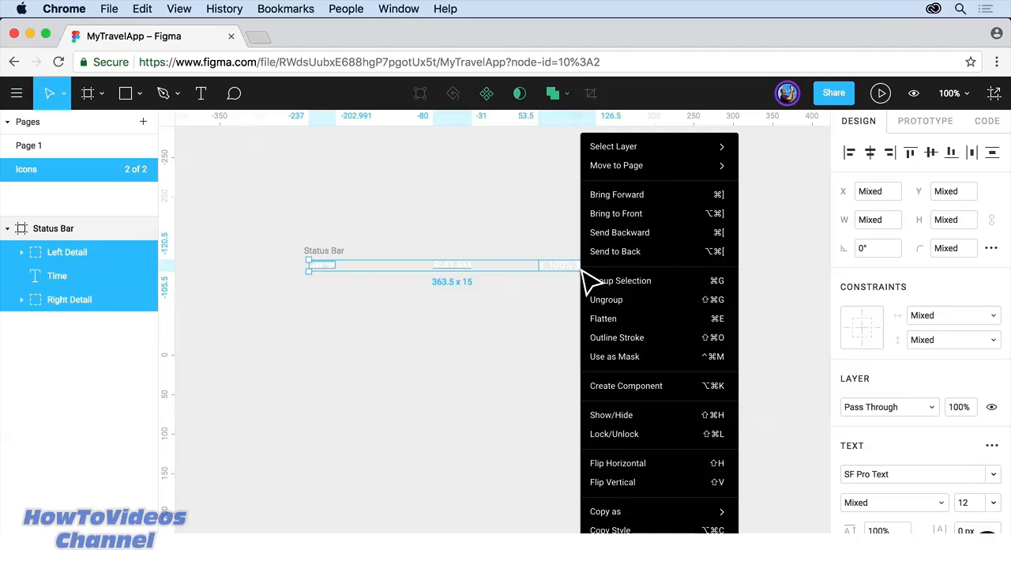
left_click(674, 286)
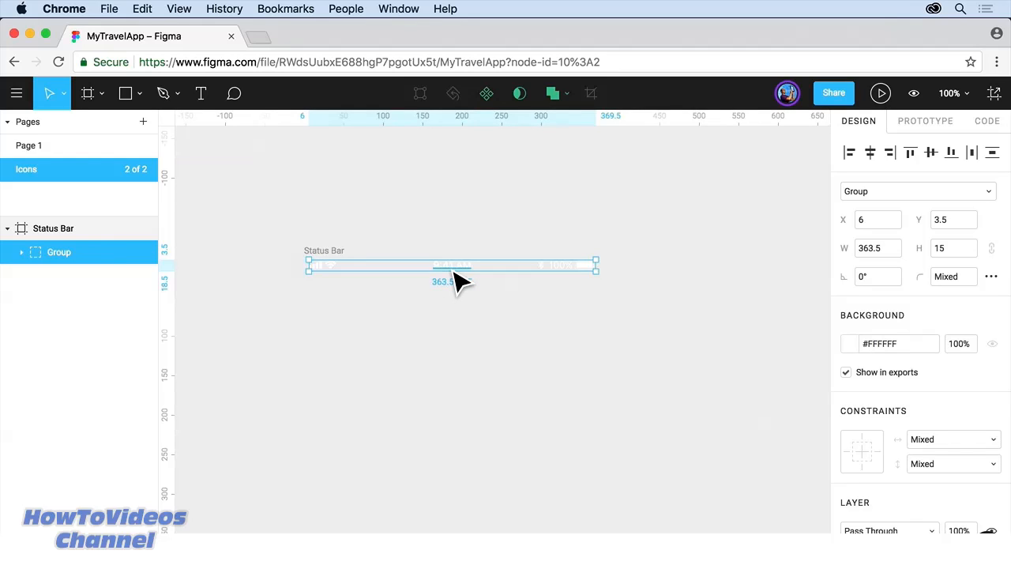
Step: Paste the status bar Group into the Home frame on Page 1 and drag it to the top
left_click(32, 148)
left_click(269, 204)
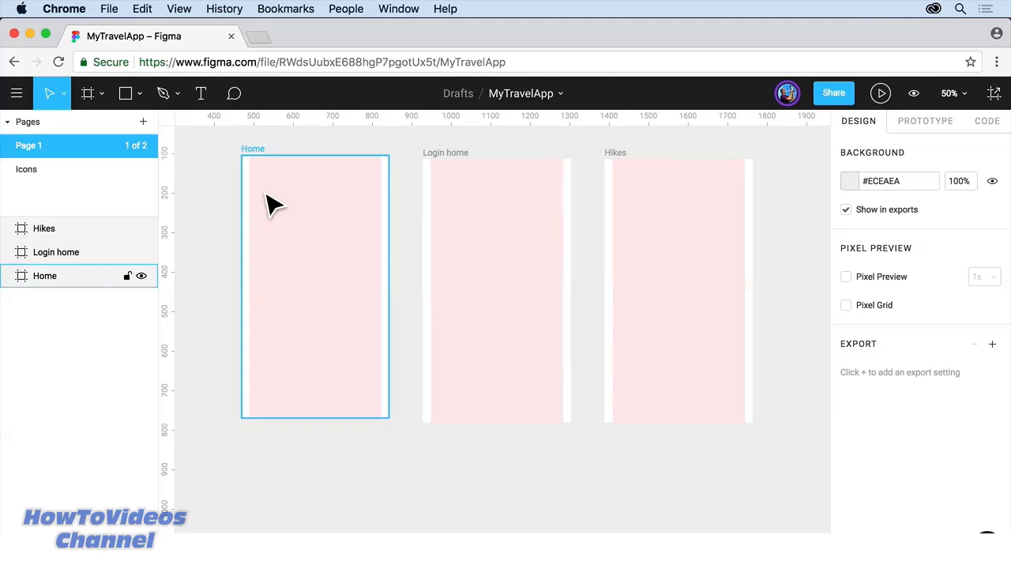
key("super+v")
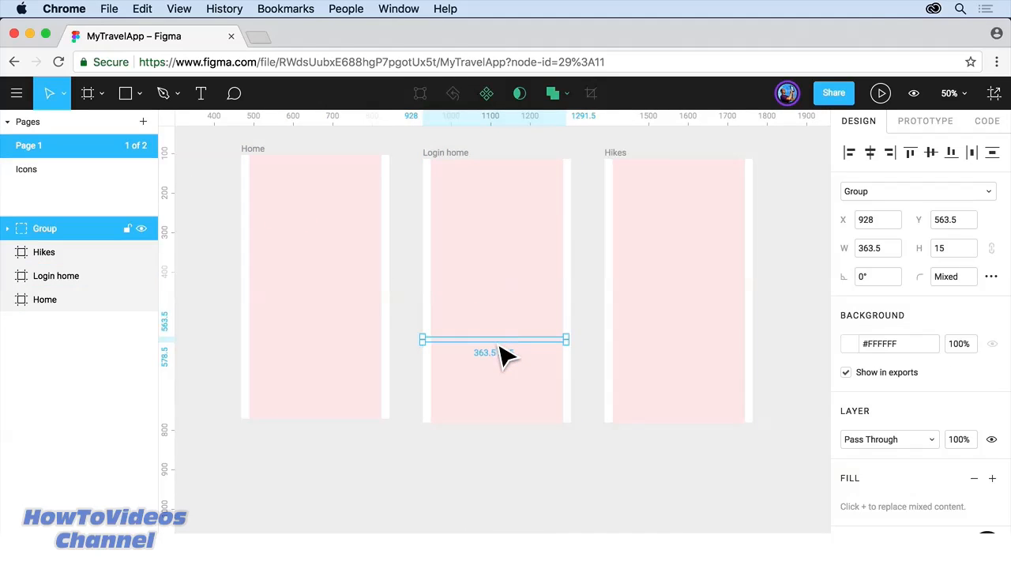
left_click_drag(511, 347, 328, 167)
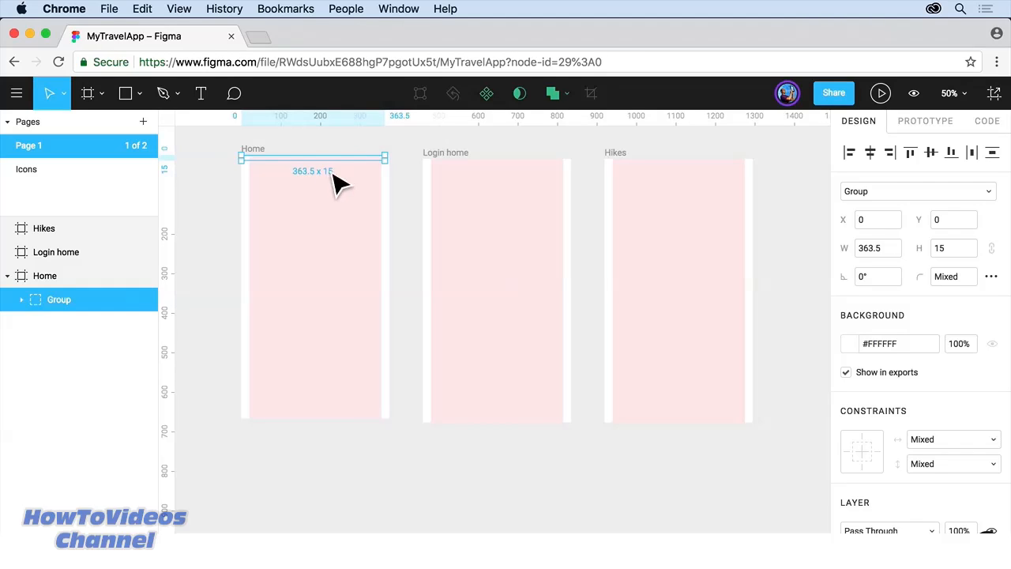
left_click(410, 217)
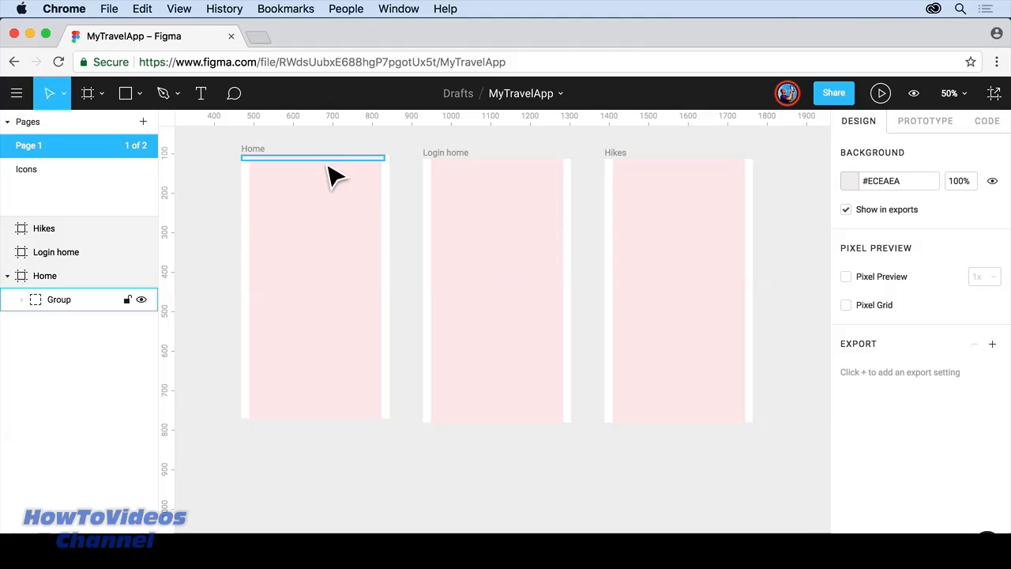
Step: Draw a 375 × 66 rectangle across the top of the Home frame at X 0, Y 0
left_click(140, 95)
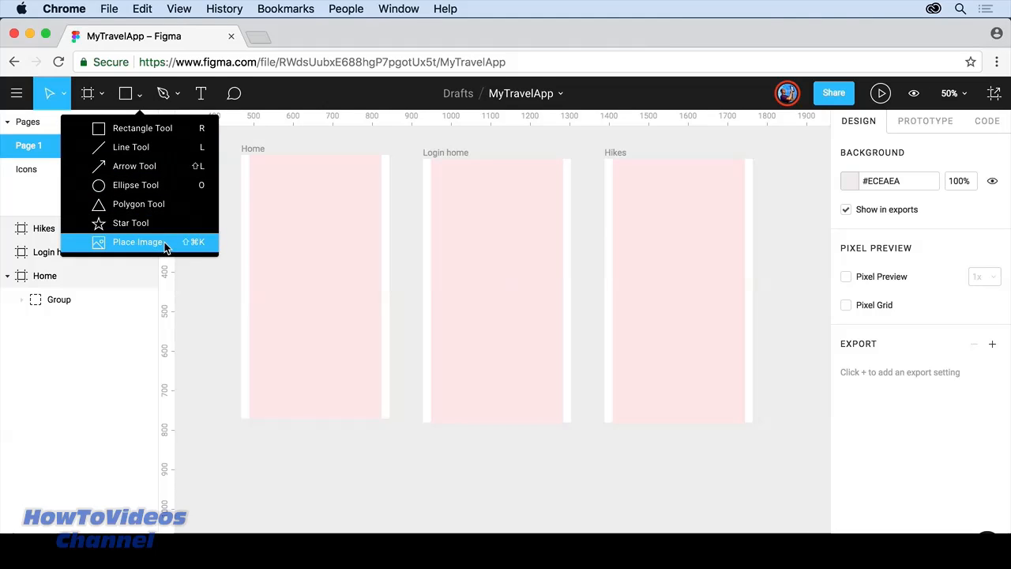
left_click(157, 135)
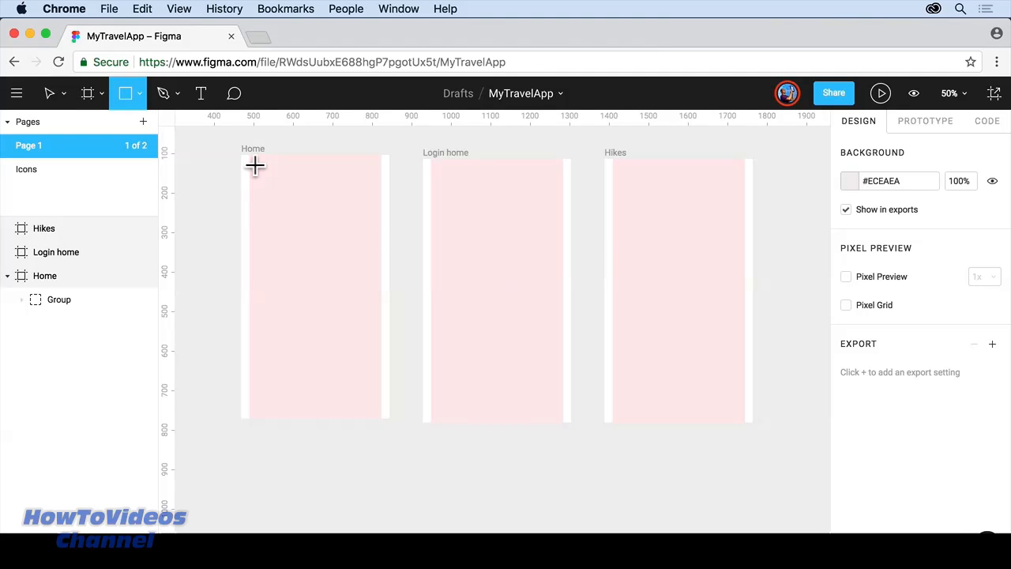
scroll(259, 161, "up", 5)
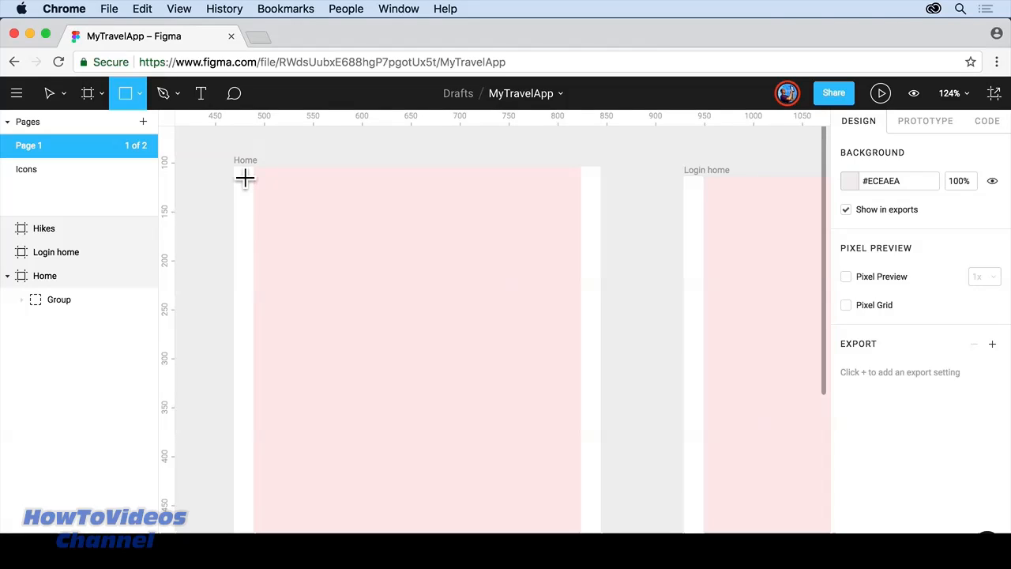
left_click_drag(245, 179, 600, 219)
scroll(602, 219, "down", 1)
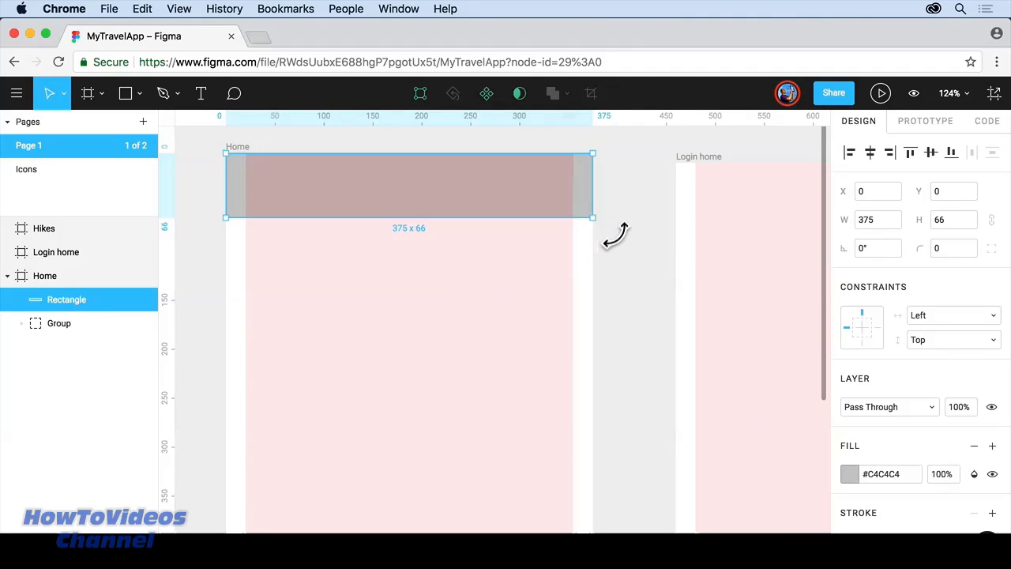
scroll(896, 438, "down", 3)
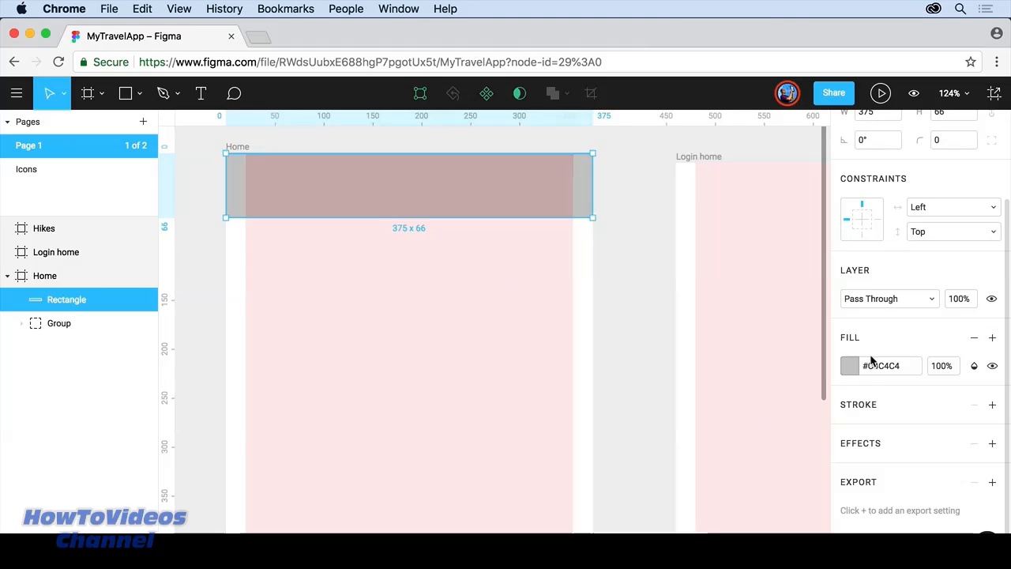
Step: Change the top bar's fill to #1E1E1E, keeping HEX format and the Personal Colors palette
left_click(851, 367)
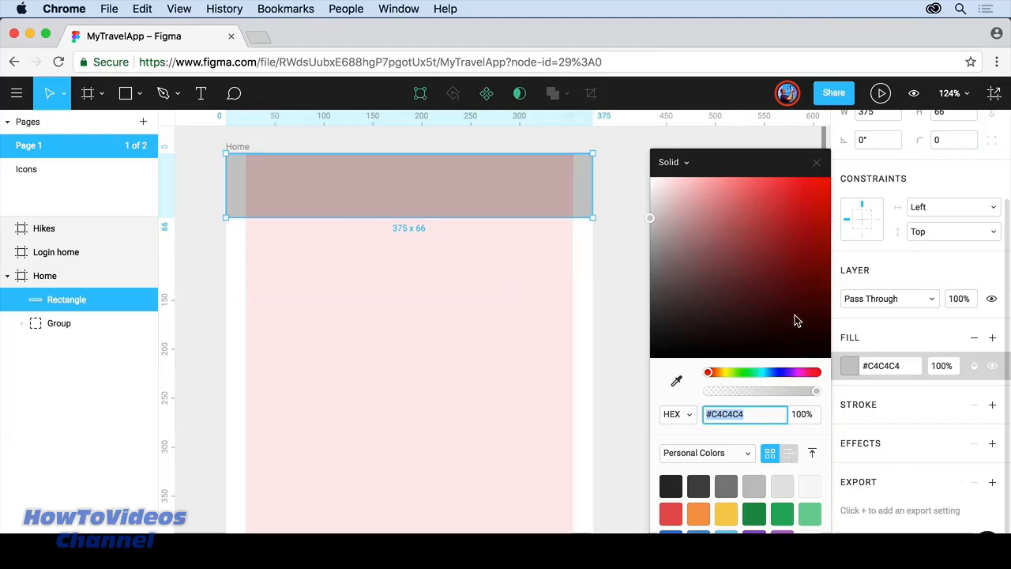
left_click_drag(680, 256, 650, 345)
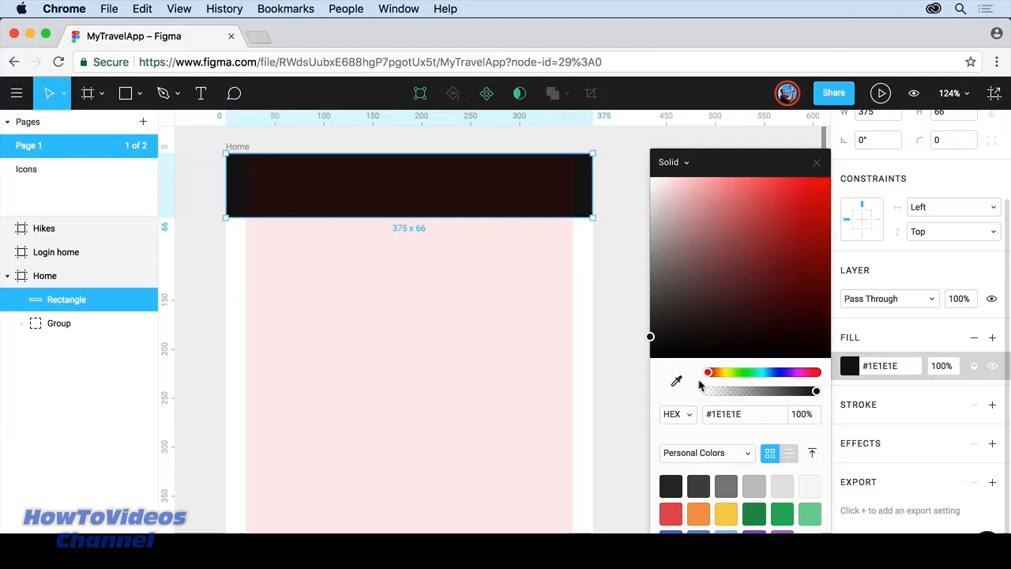
left_click(685, 419)
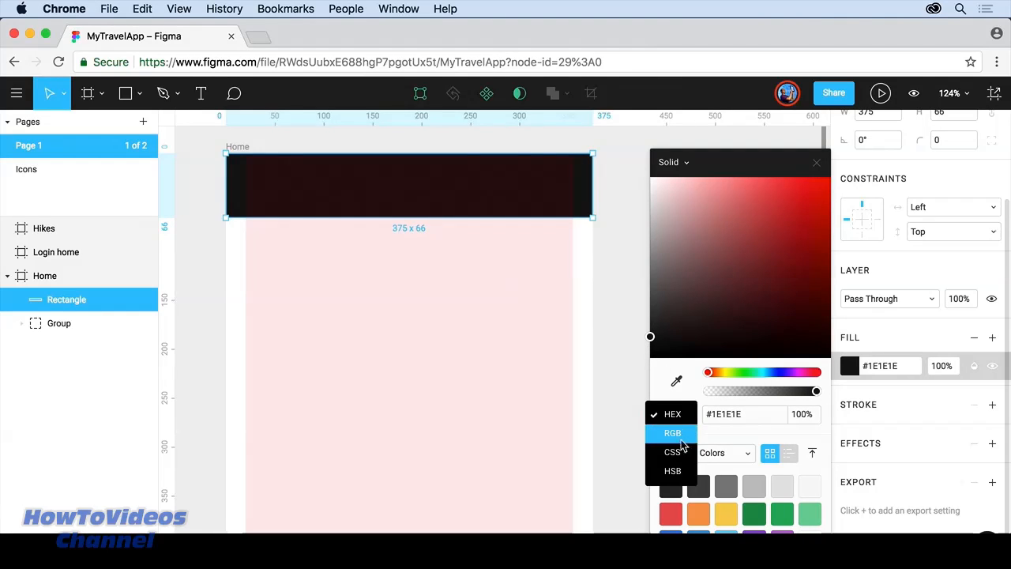
left_click(691, 363)
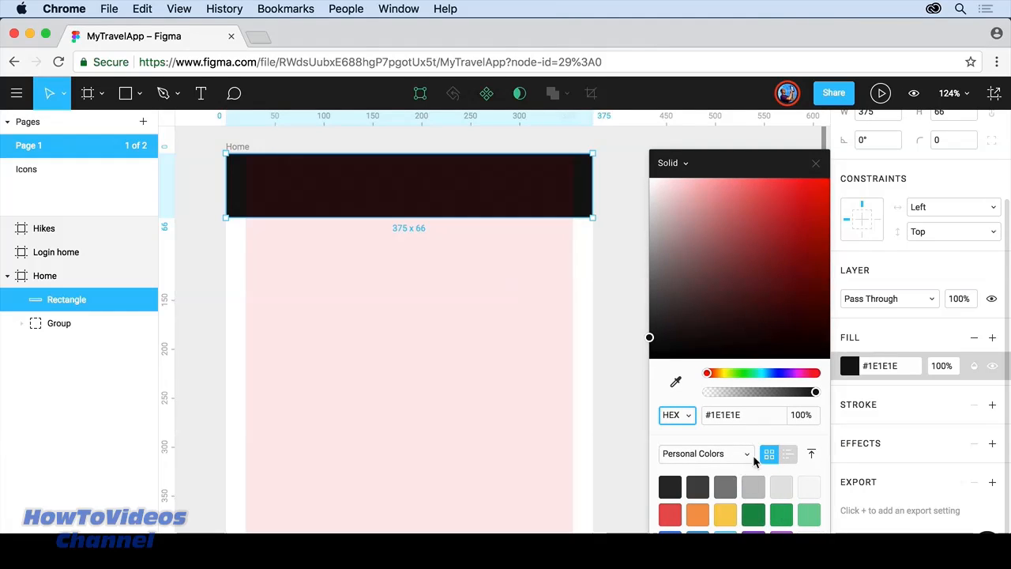
left_click(749, 454)
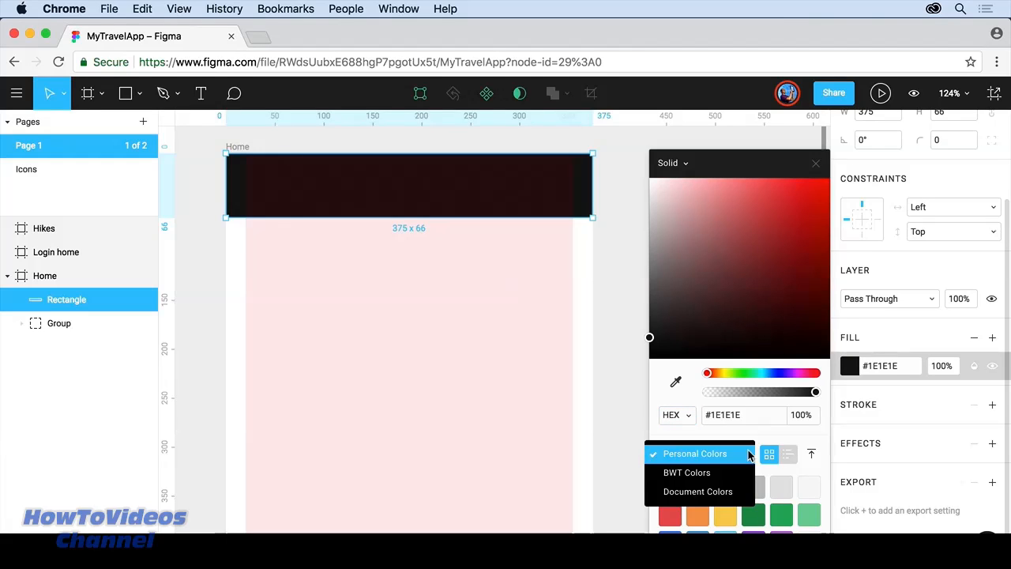
left_click(799, 480)
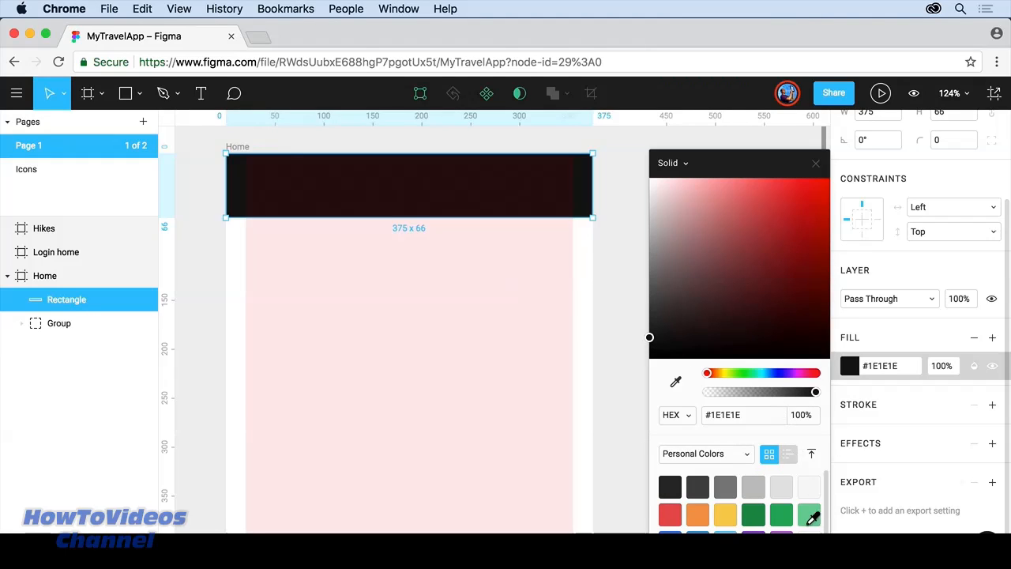
scroll(808, 514, "down", 1)
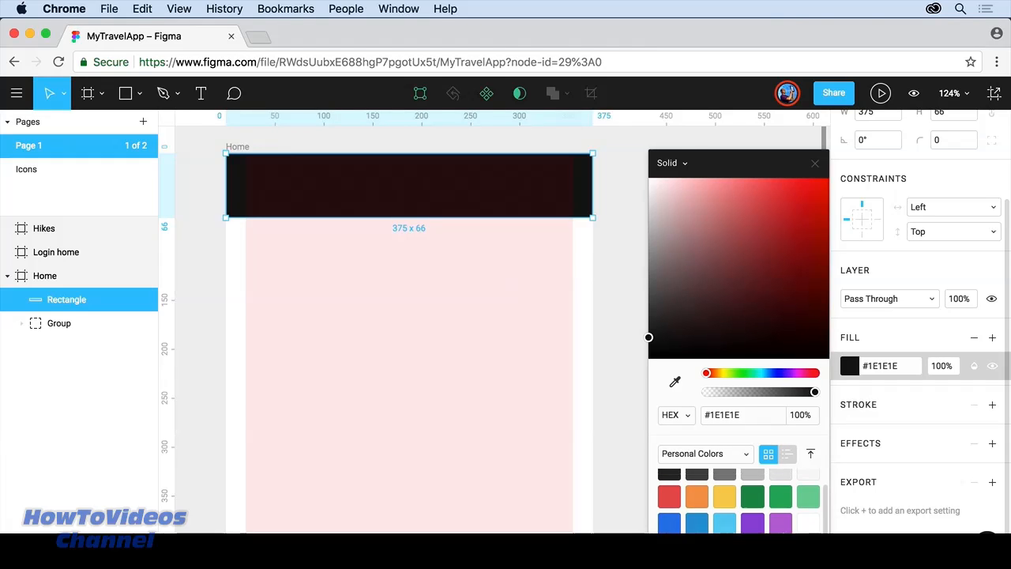
left_click(620, 357)
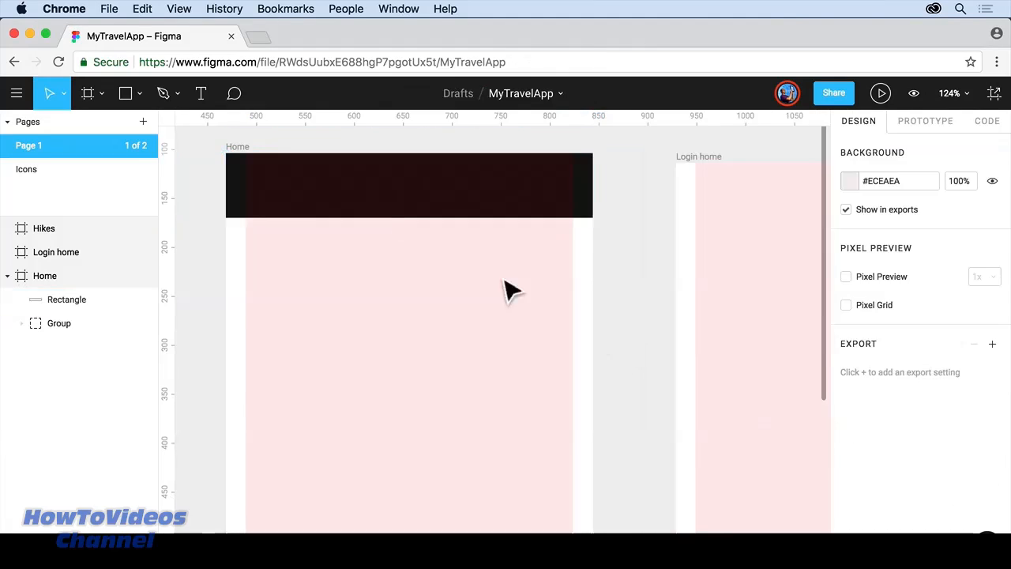
Step: Shorten the dark bar to 56 high and send it to the back
left_click(328, 203)
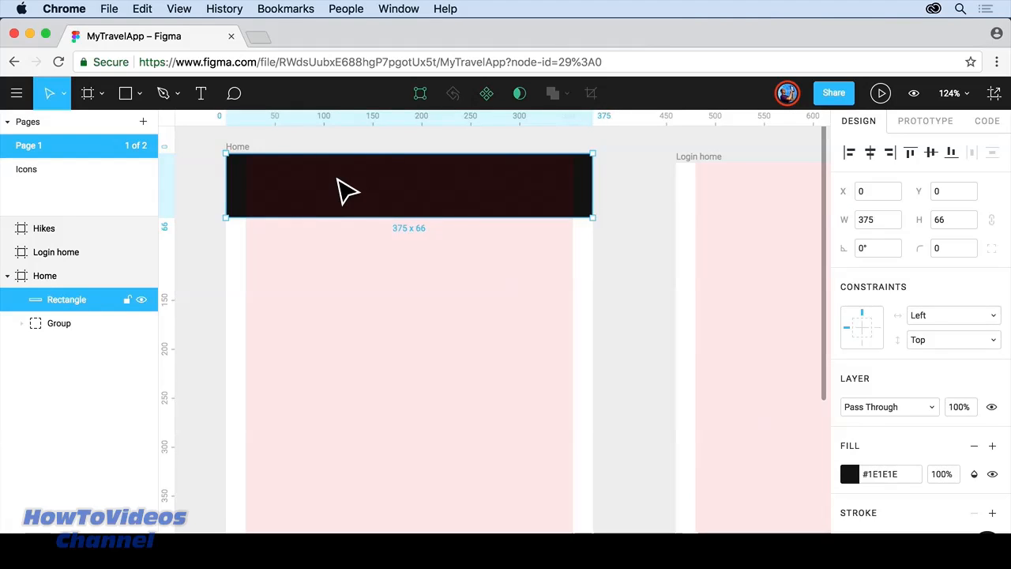
scroll(338, 190, "up", 1)
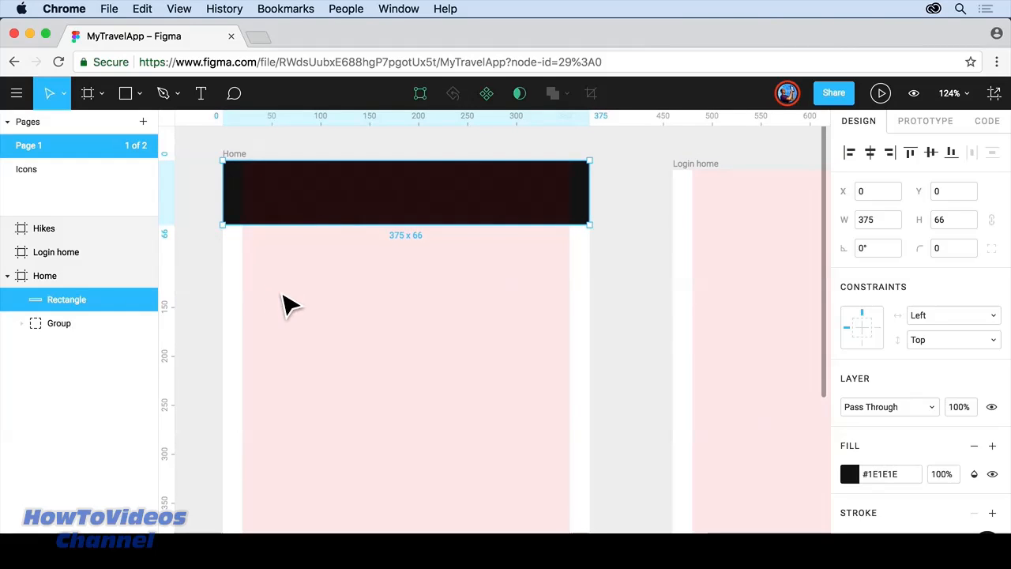
mouse_move(291, 234)
left_mouse_down()
mouse_move(287, 329)
mouse_move(289, 216)
mouse_move(290, 227)
left_mouse_up()
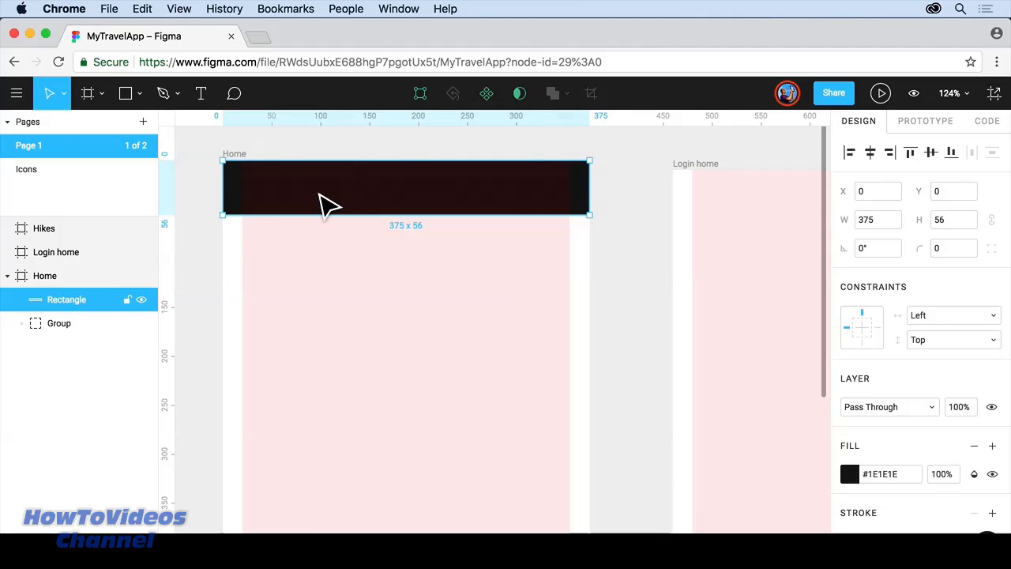
right_click(324, 203)
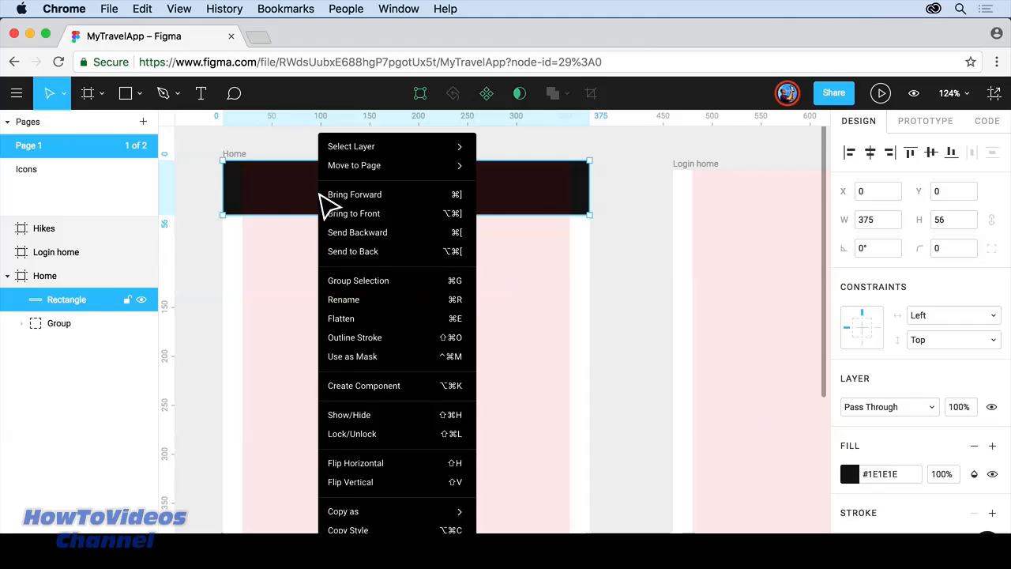
left_click(393, 251)
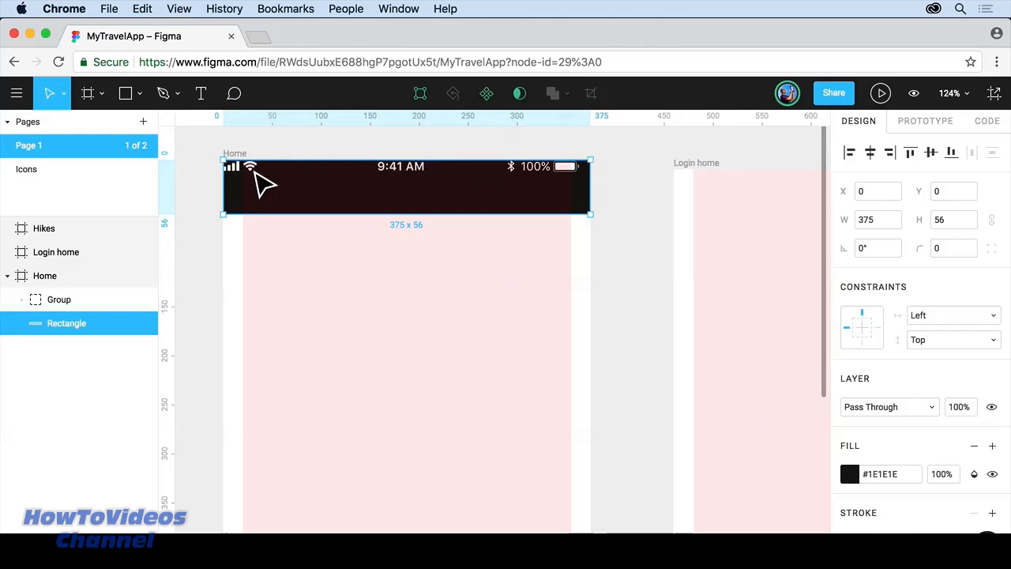
Step: Nudge the status bar Group to X 6, Y 6
left_click(255, 171)
left_click_drag(254, 172, 261, 180)
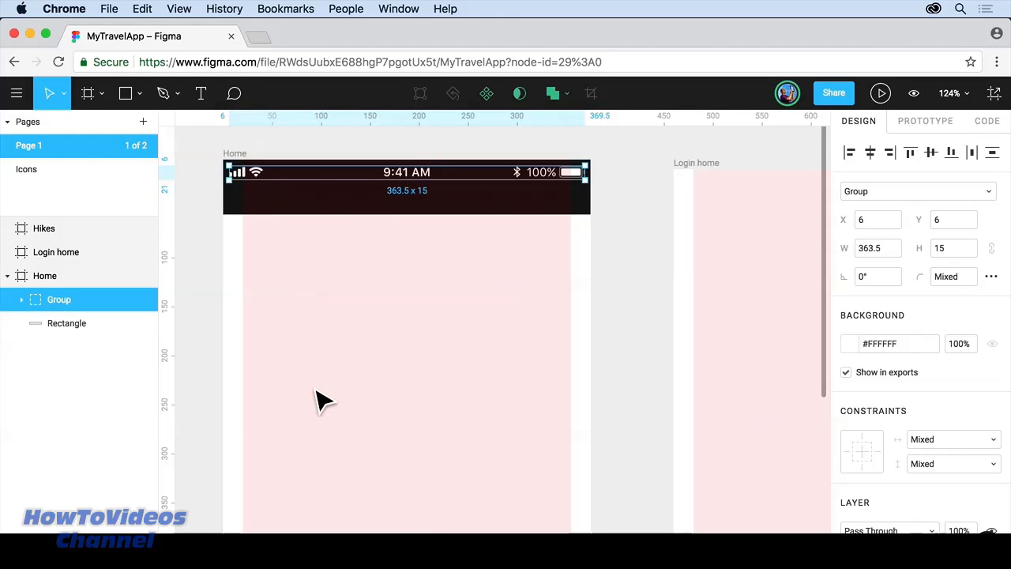
scroll(316, 399, "down", 10)
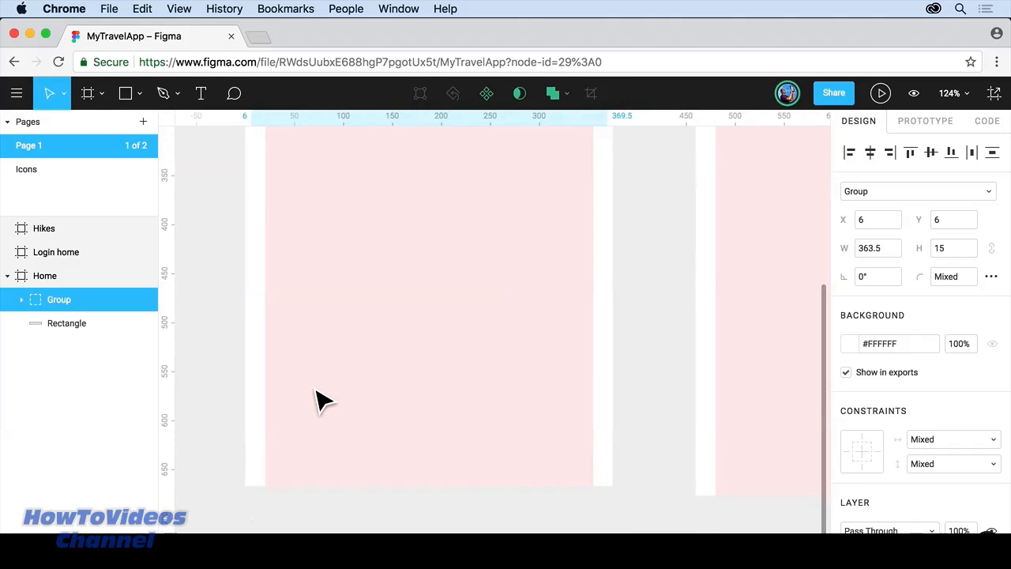
left_click(125, 94)
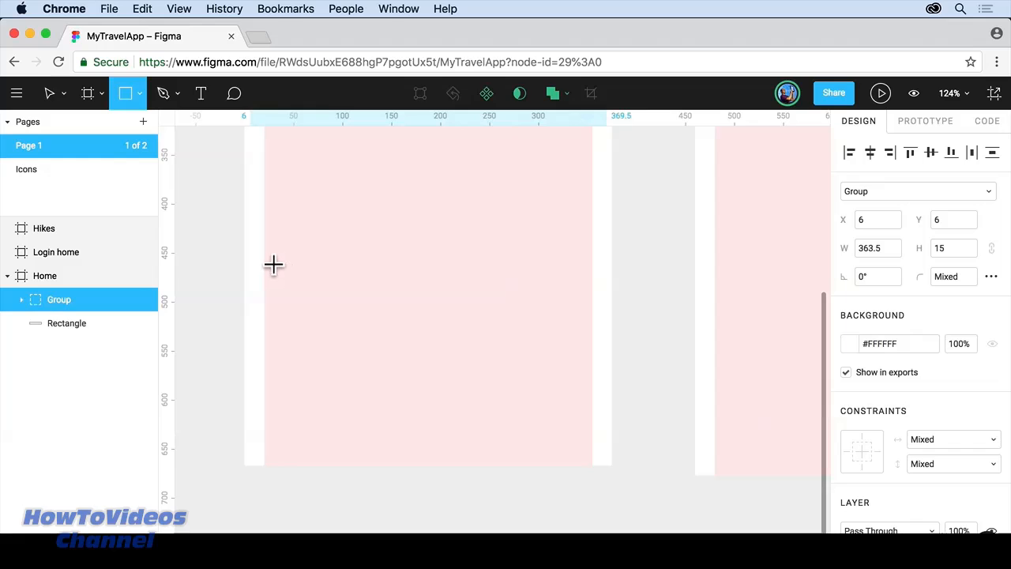
Step: Draw a 335 × 66 rectangle at X 20, Y 442 and fill it blue #125A9C
mouse_move(264, 245)
left_mouse_down()
mouse_move(361, 295)
mouse_move(488, 319)
mouse_move(598, 314)
mouse_move(591, 304)
mouse_move(591, 315)
left_mouse_up()
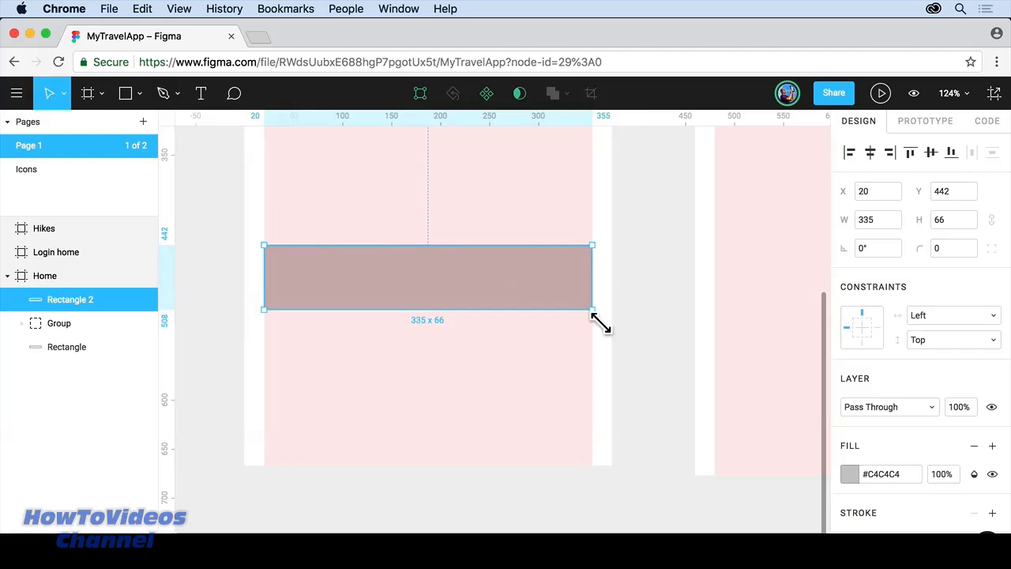
left_click(847, 474)
scroll(776, 479, "down", 1)
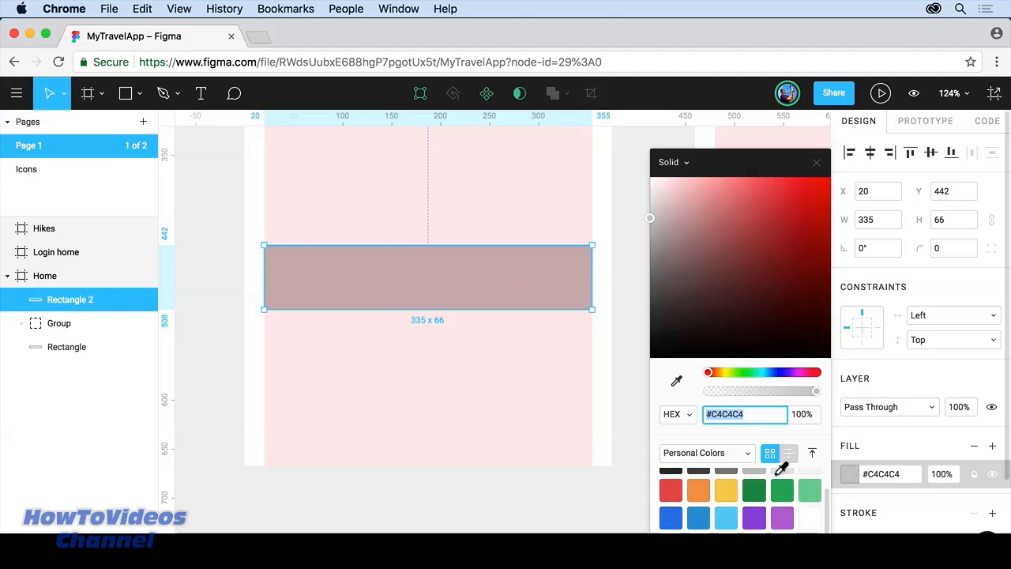
left_click(673, 525)
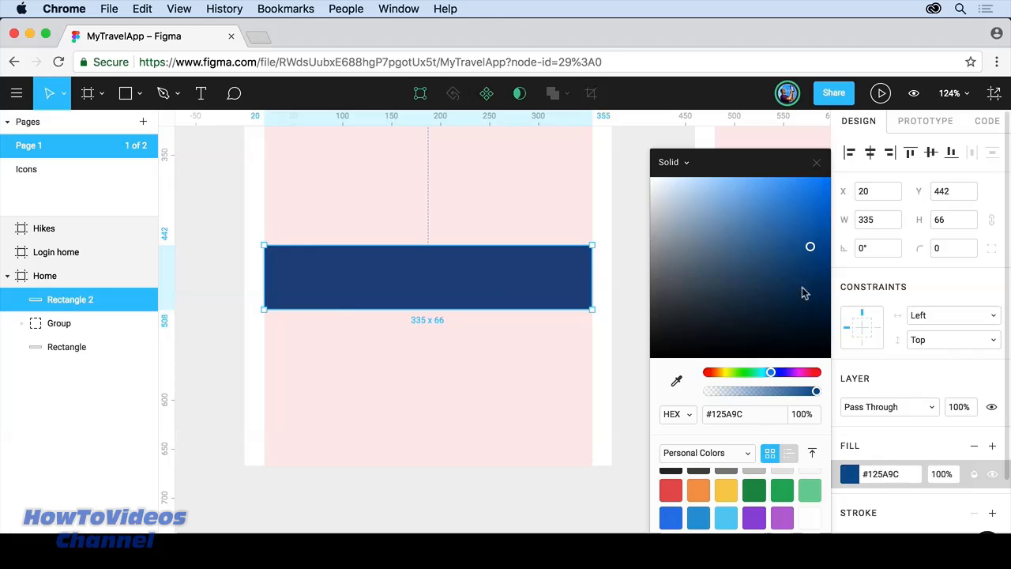
left_click(818, 164)
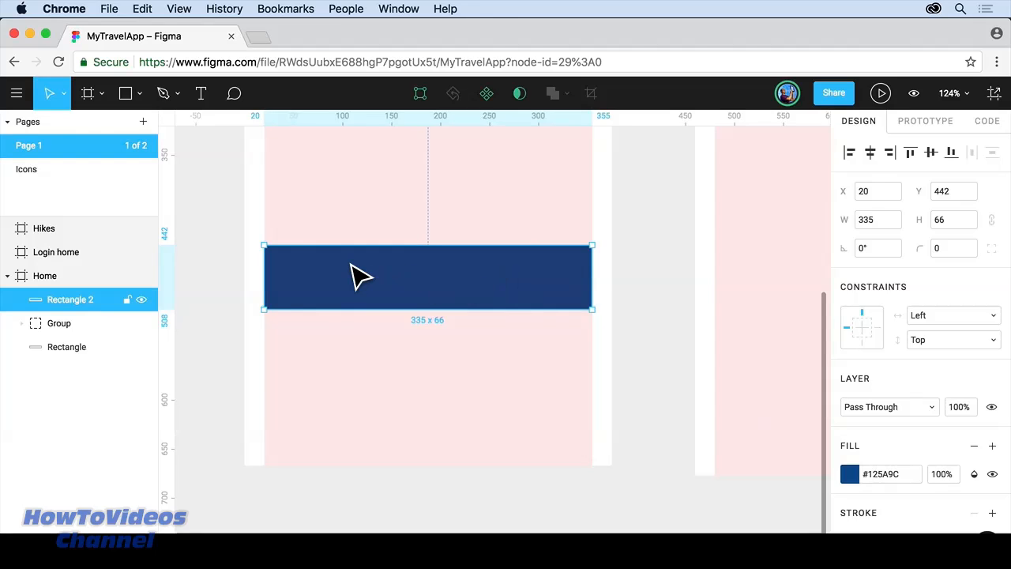
scroll(352, 264, "up", 5)
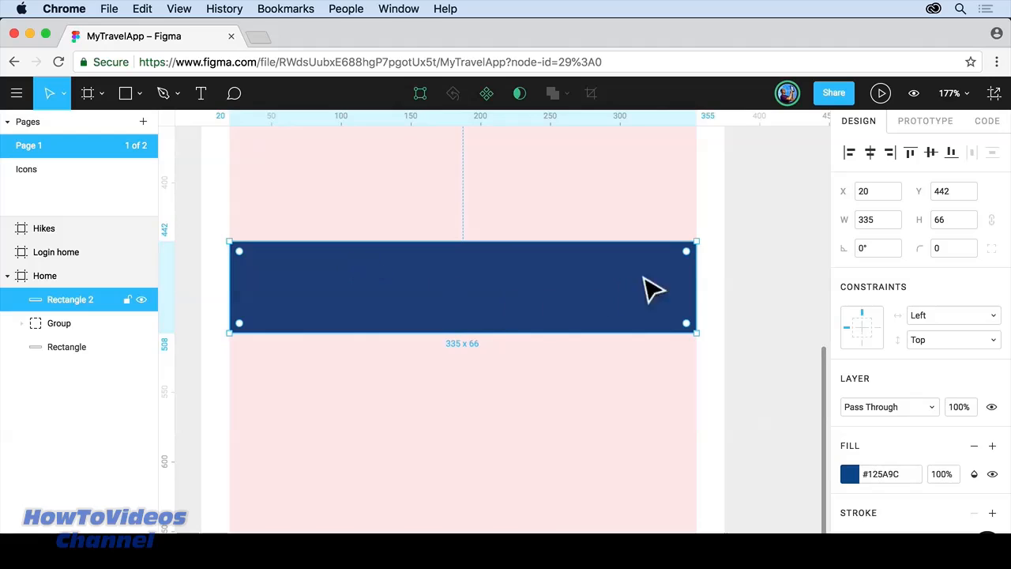
Step: Drag the blue rectangle's corner handles to round its corners, then collapse the individual radius values
left_click_drag(691, 258, 661, 280)
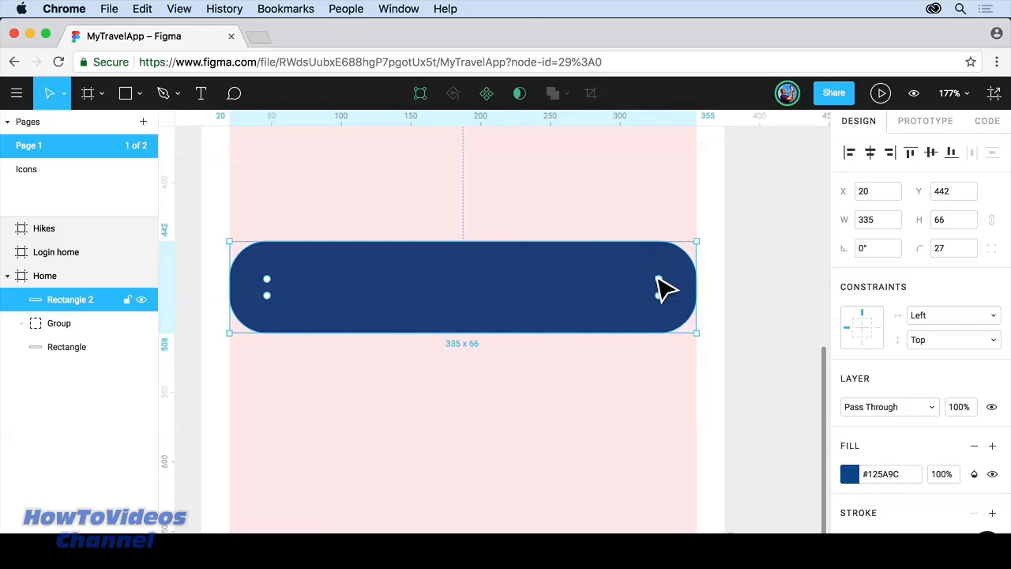
mouse_move(666, 282)
left_click_drag(664, 287, 713, 251)
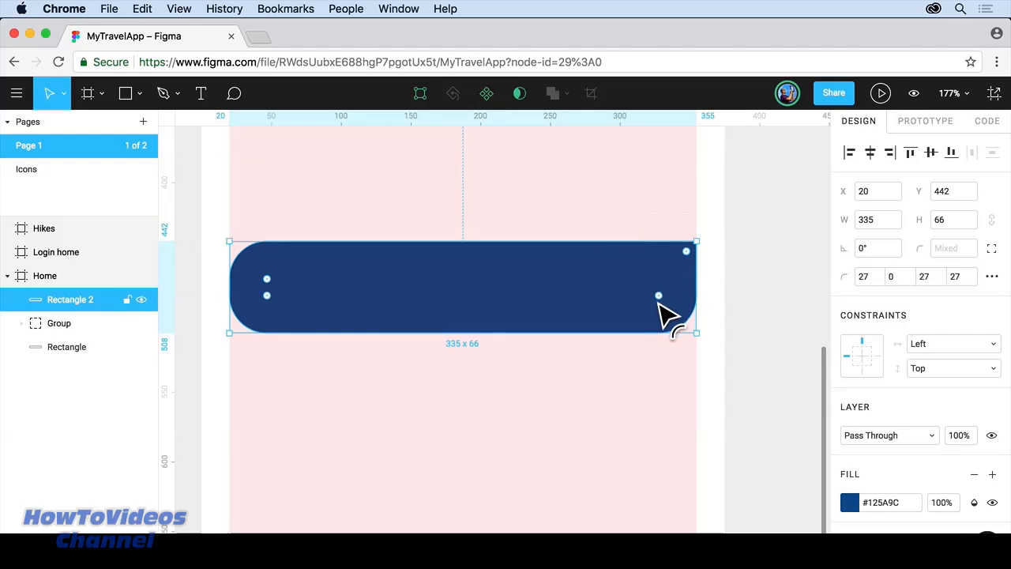
left_click_drag(662, 297, 734, 368)
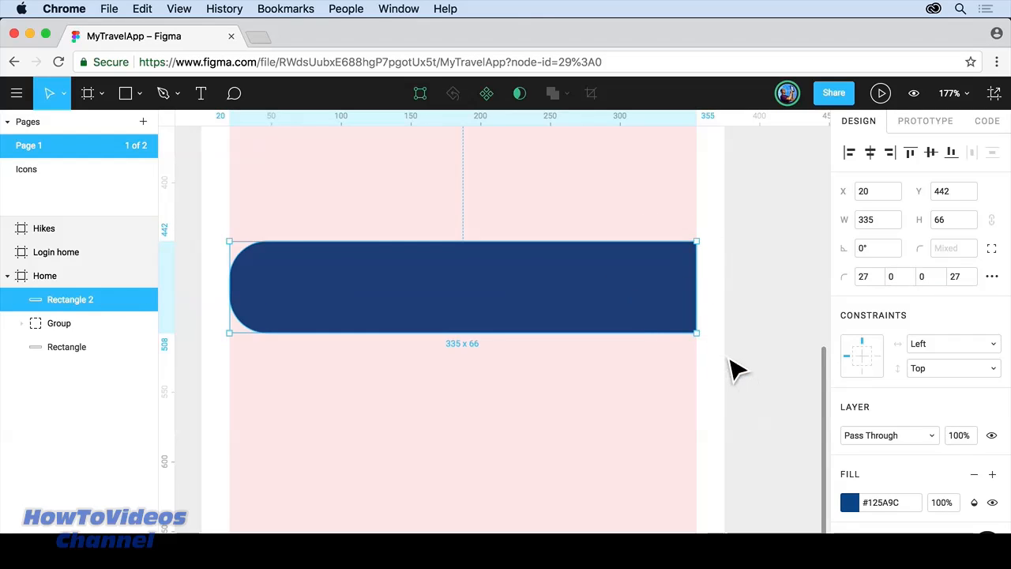
left_click(993, 249)
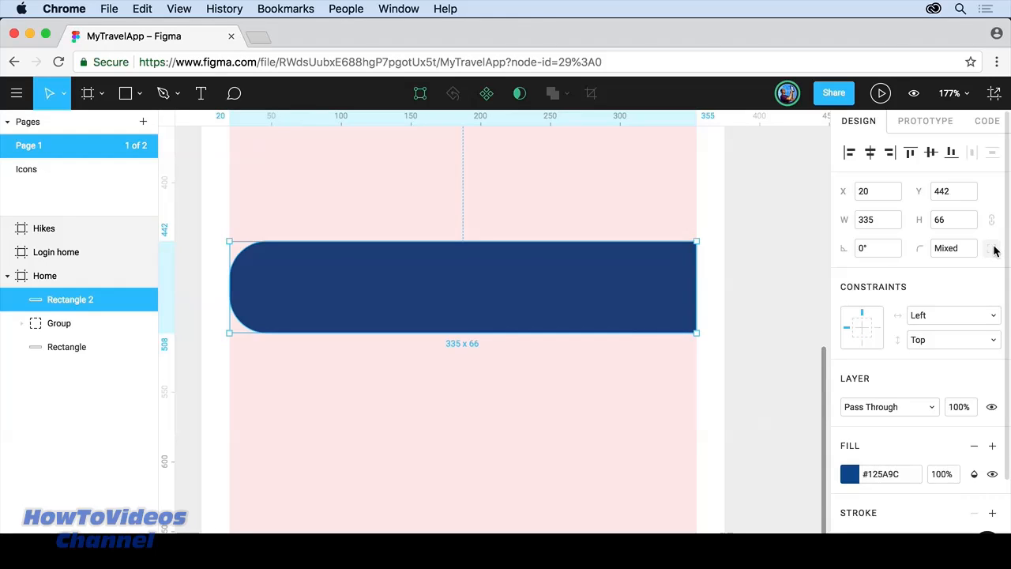
Step: Set the shared corner radius to 20, then reduce it to 5, and deselect the bar
left_click(956, 249)
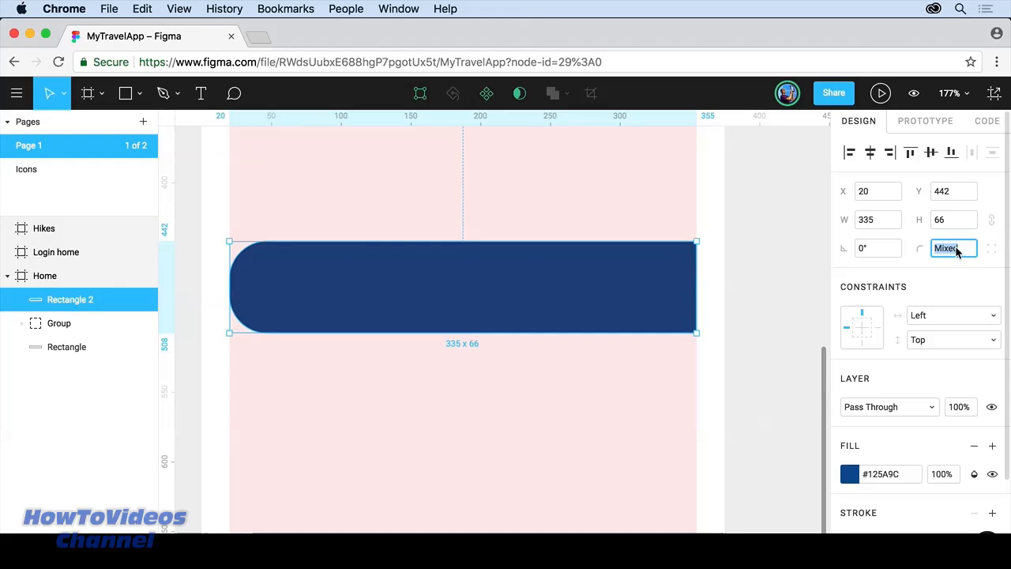
type("20")
key("Return")
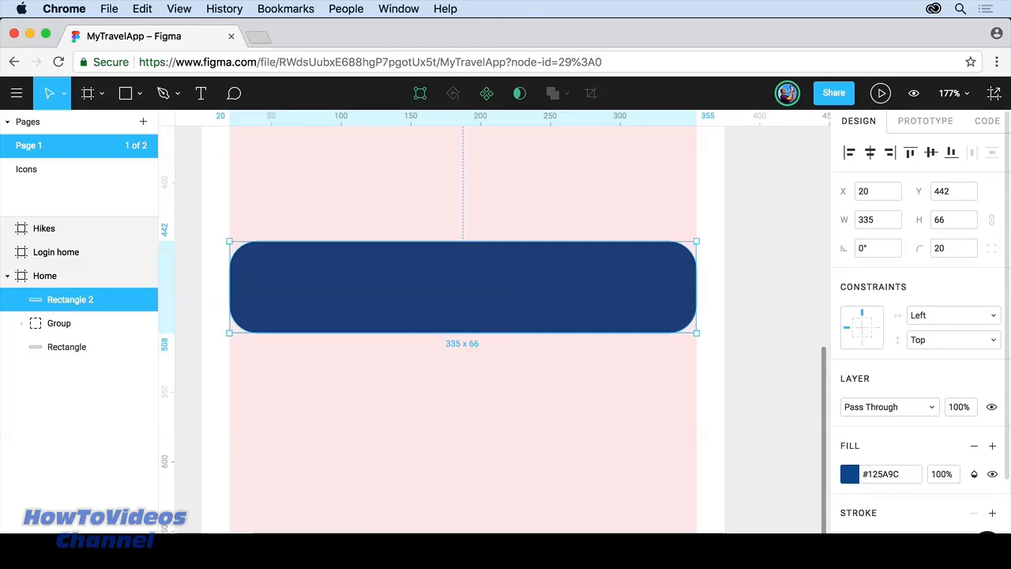
left_click(952, 249)
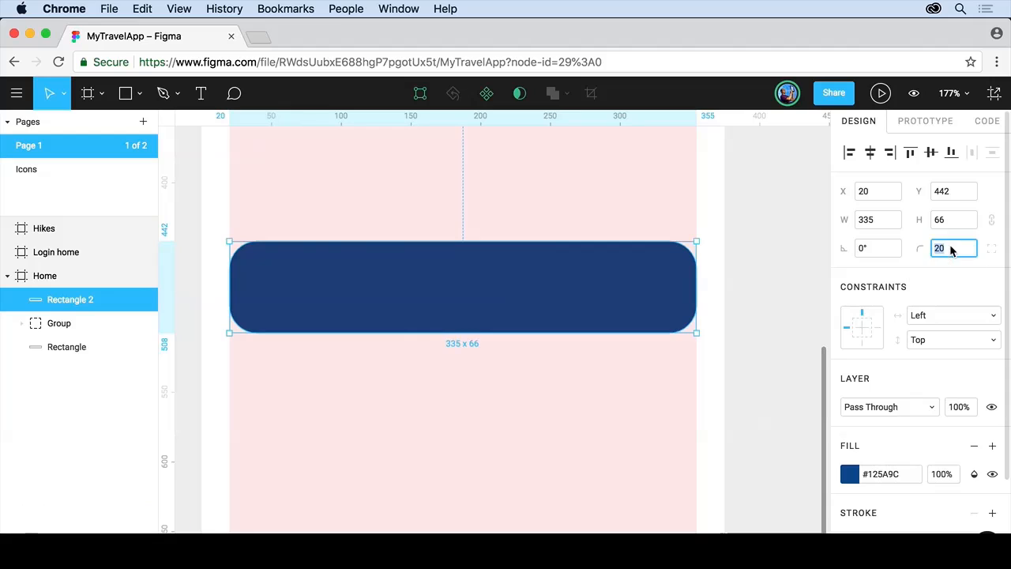
type("5")
key("Return")
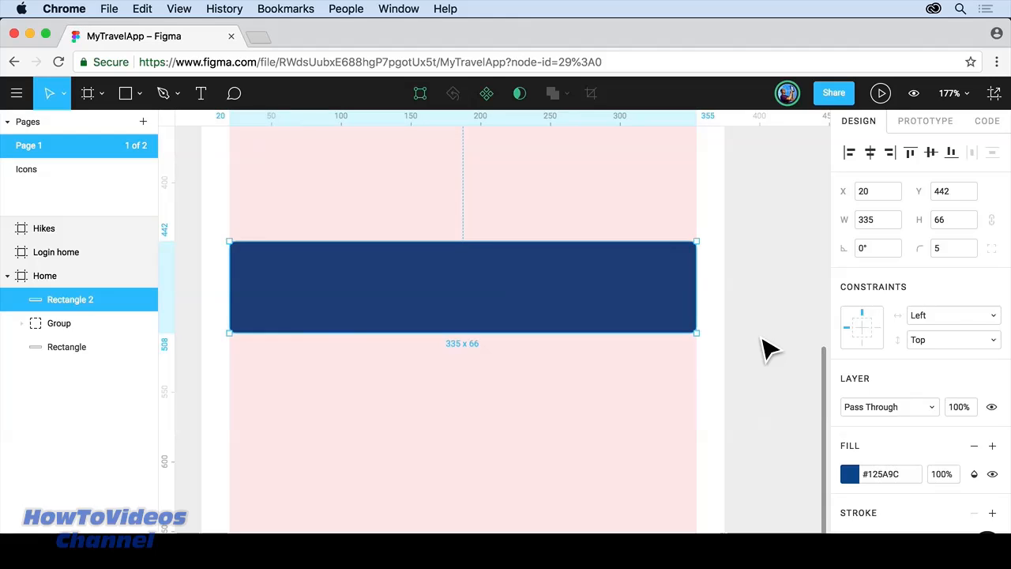
left_click(765, 347)
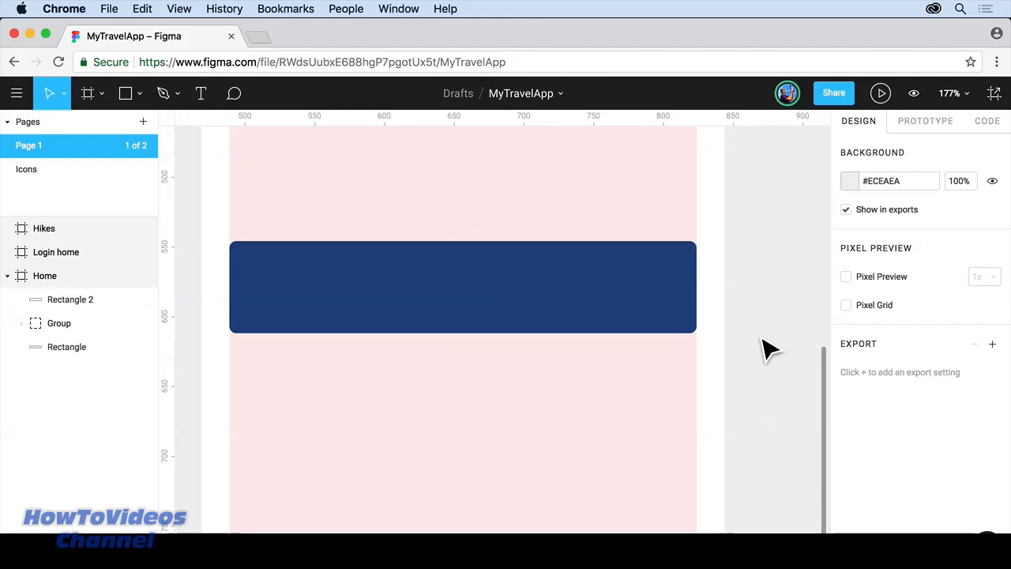
left_click_drag(463, 467, 471, 331)
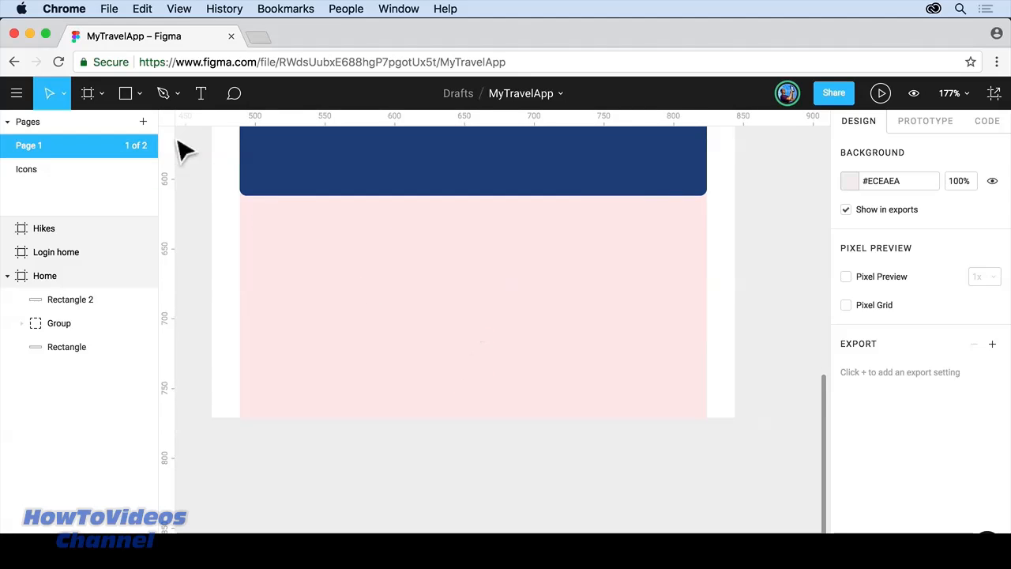
Step: Draw a 44×44 circle below the dark blue bar
left_click(140, 94)
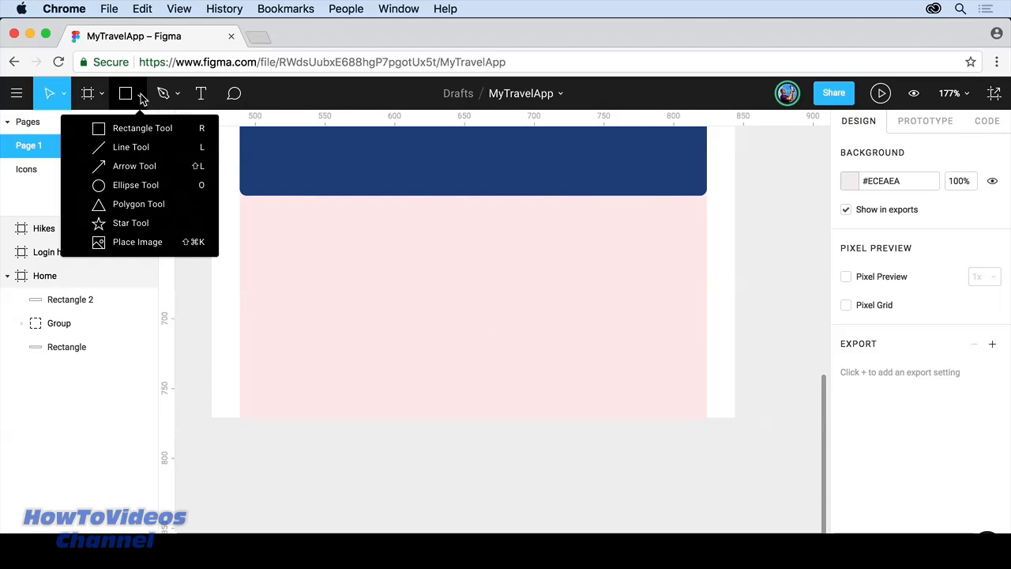
left_click(135, 190)
left_click_drag(376, 274, 437, 335)
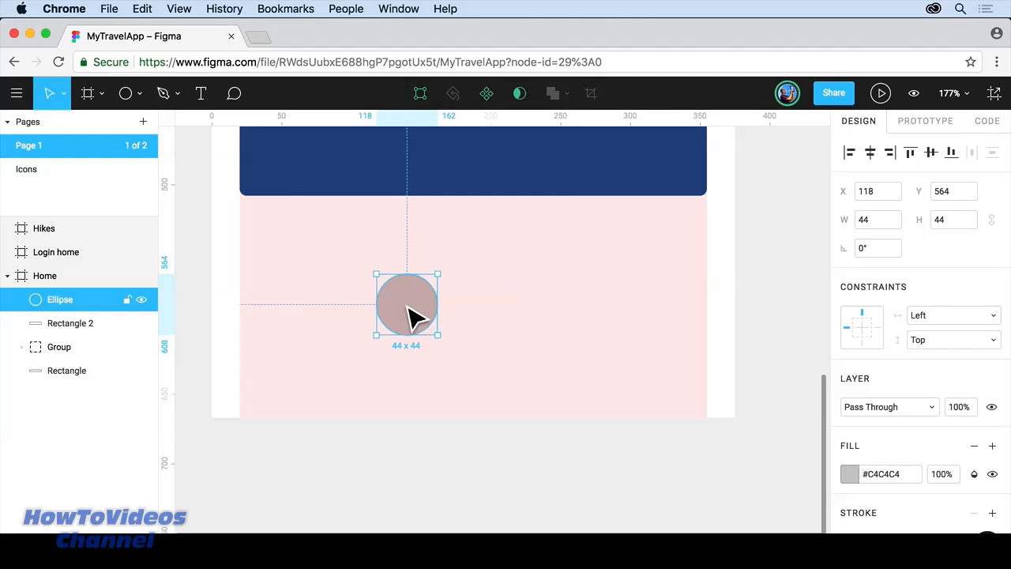
Step: Drag the circle's bottom point down and make it a sharp corner, forming a teardrop
double_click(412, 317)
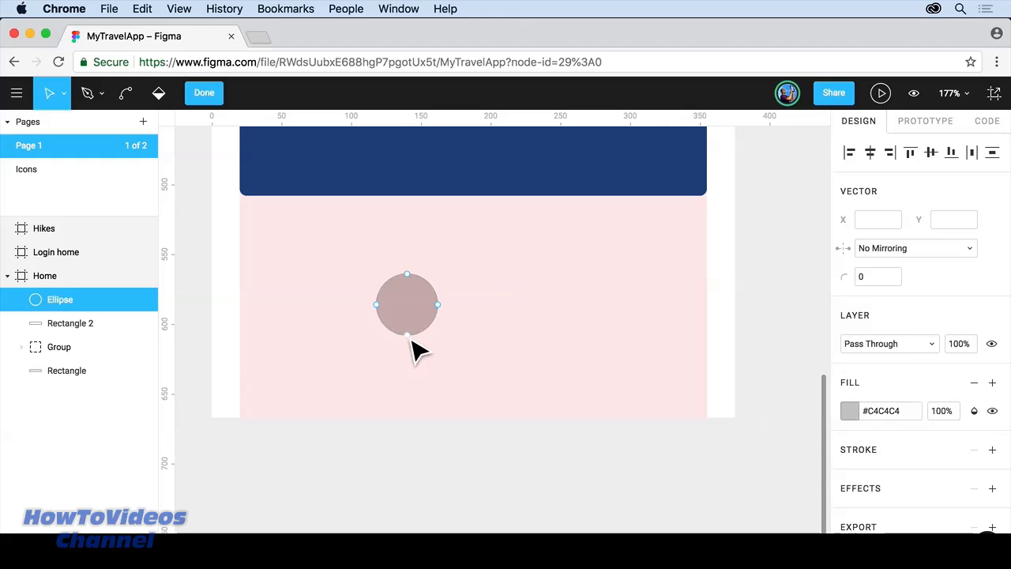
left_click(408, 336)
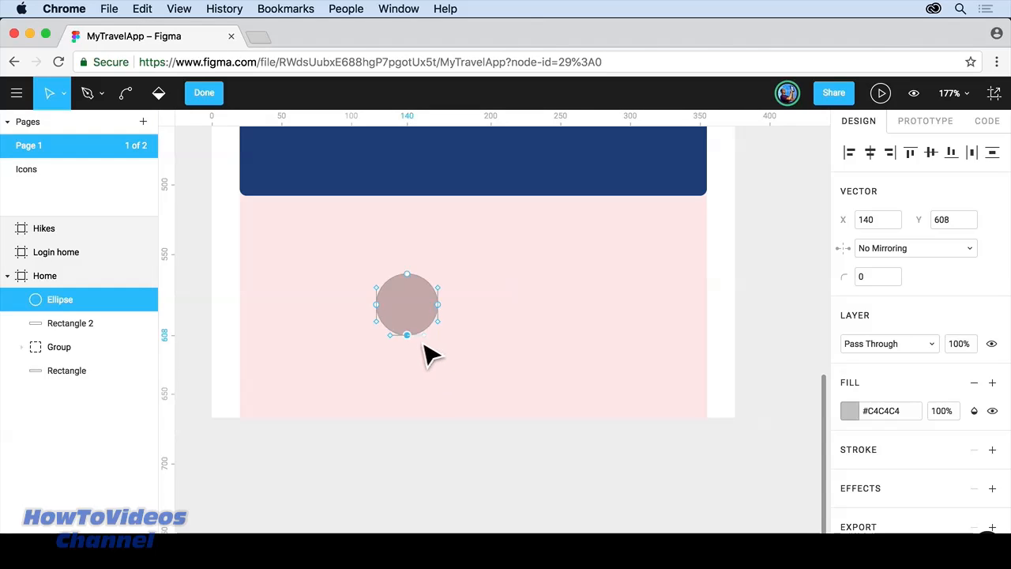
left_click_drag(410, 338, 413, 359)
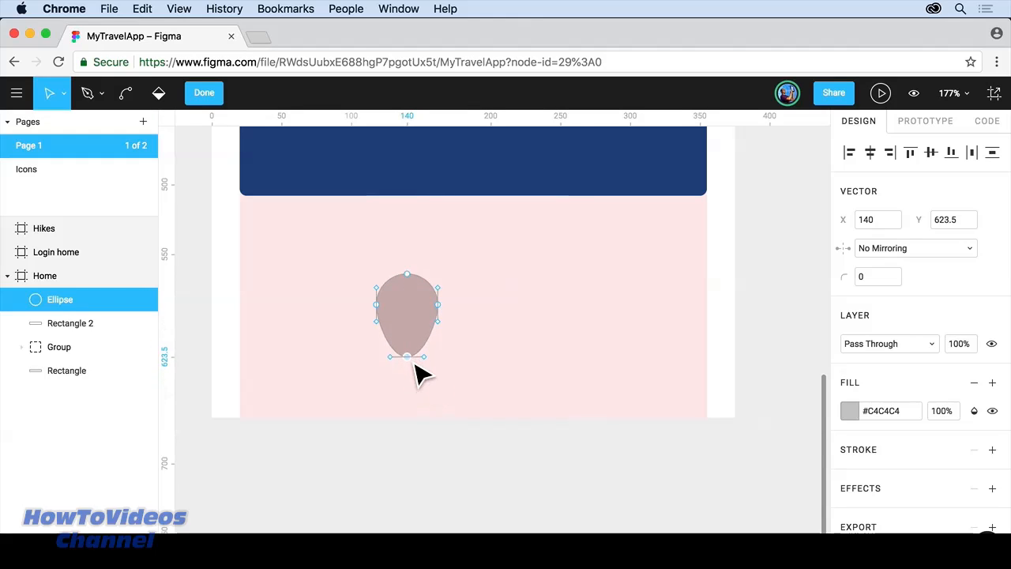
key("Delete")
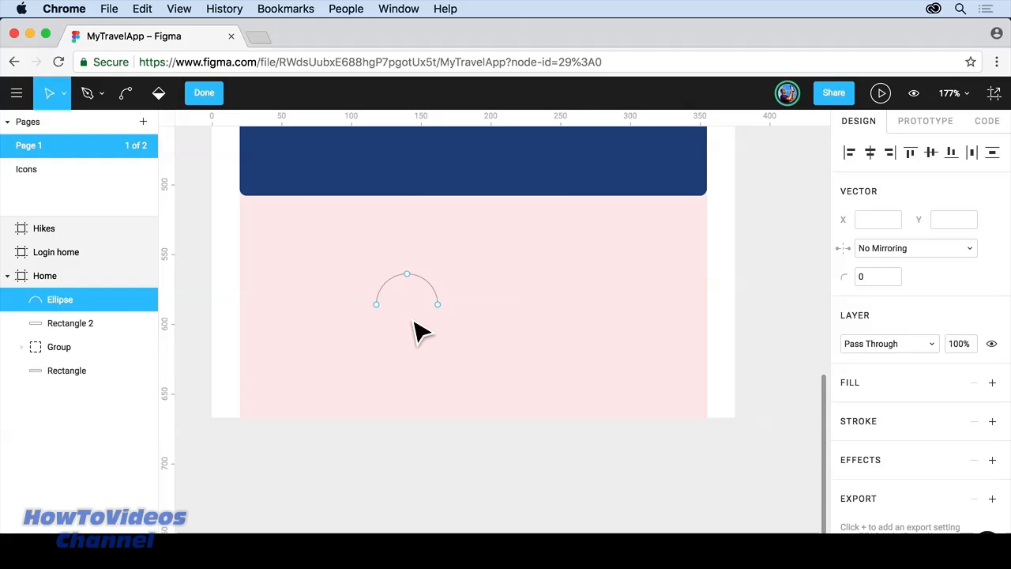
key("super+z")
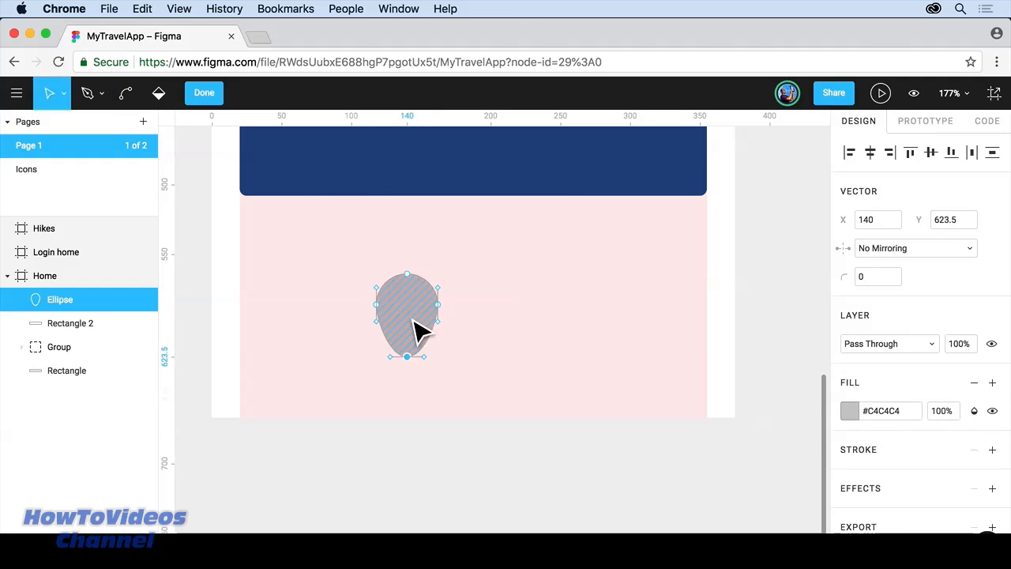
left_click(412, 362)
key("super")
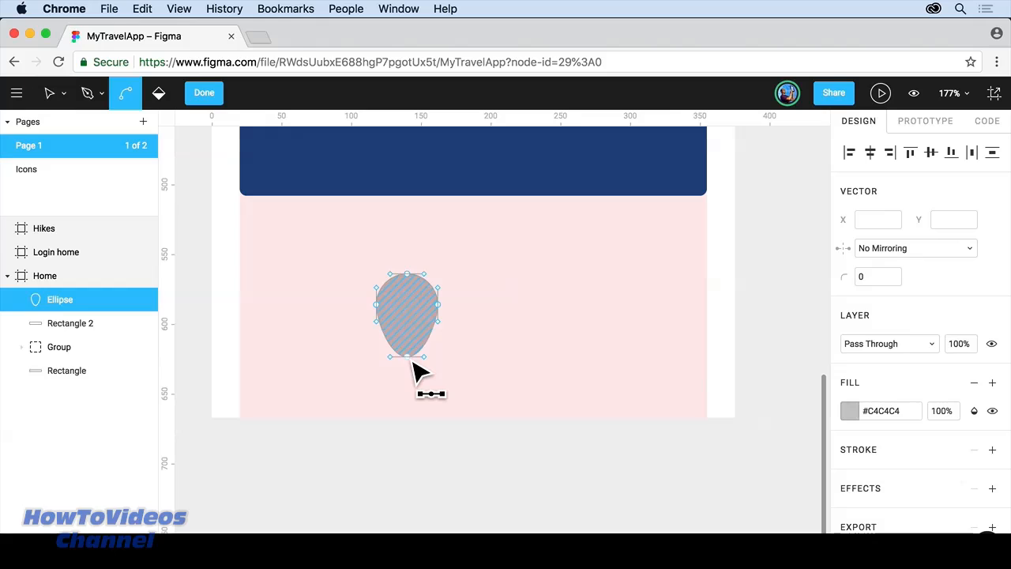
left_click(408, 357)
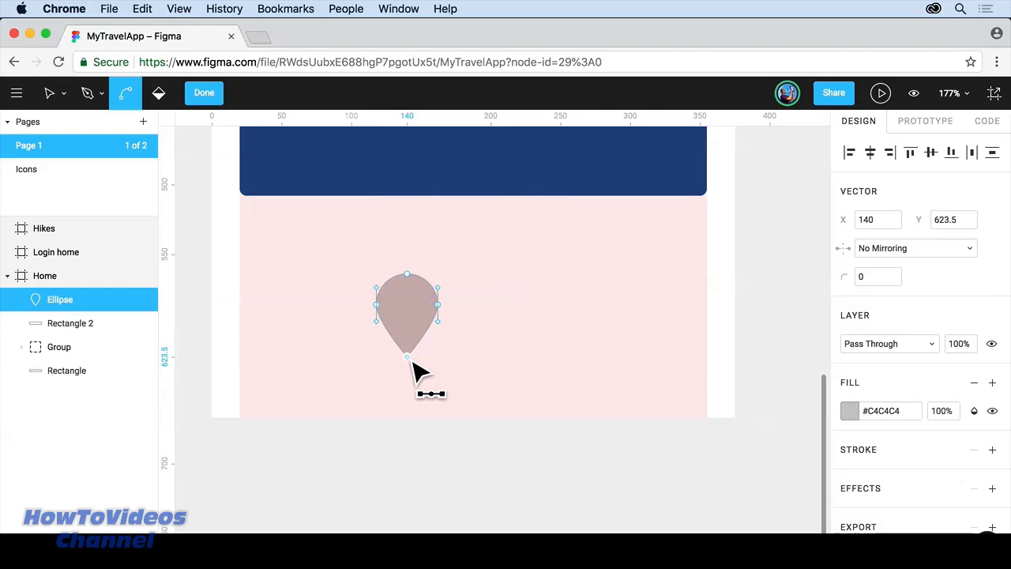
left_click(409, 360, "super")
left_click(409, 359, "super")
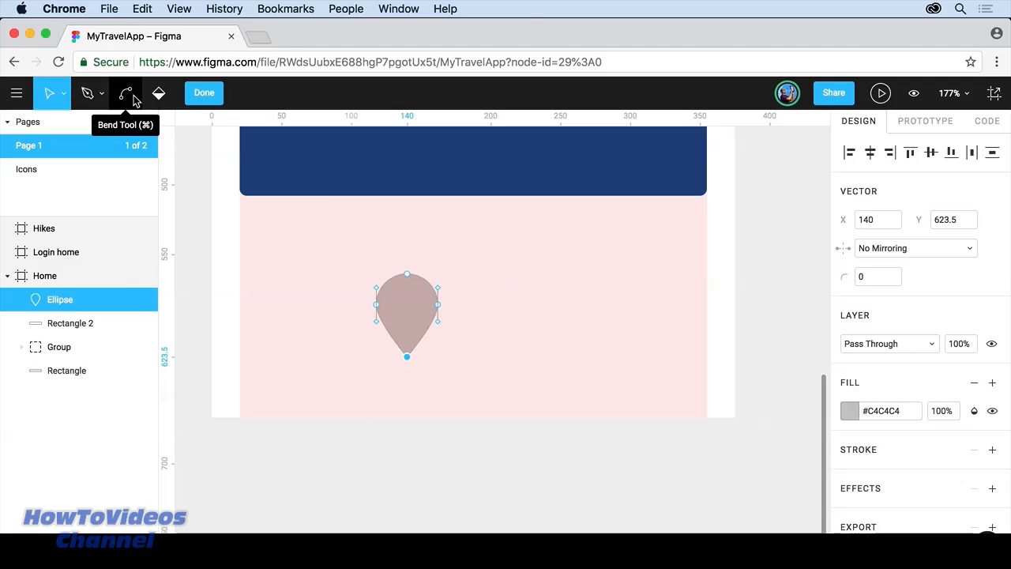
left_click(204, 93)
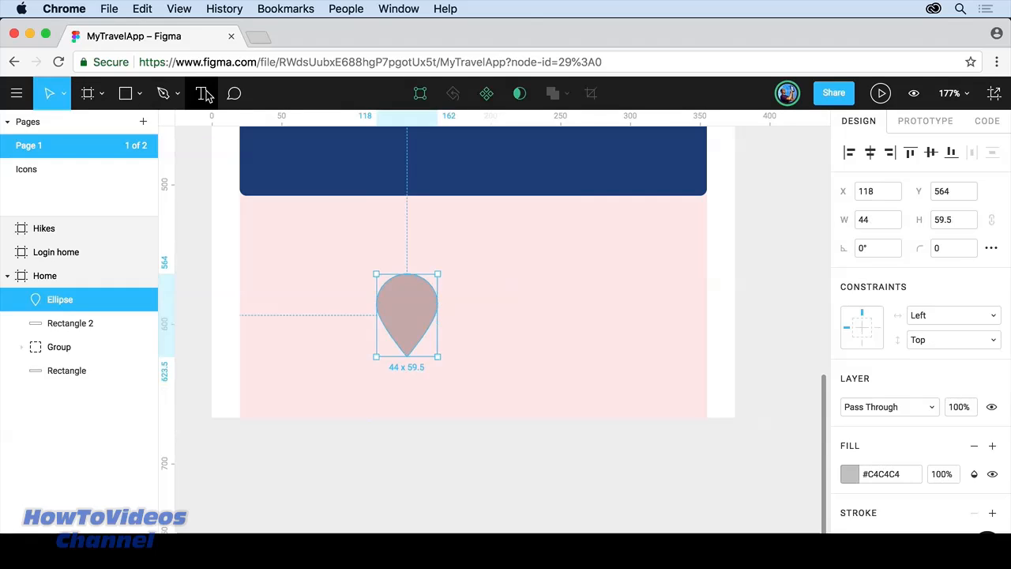
Step: Draw a small 22×22 circle inside the upper part of the teardrop
left_click(140, 95)
left_click(135, 186)
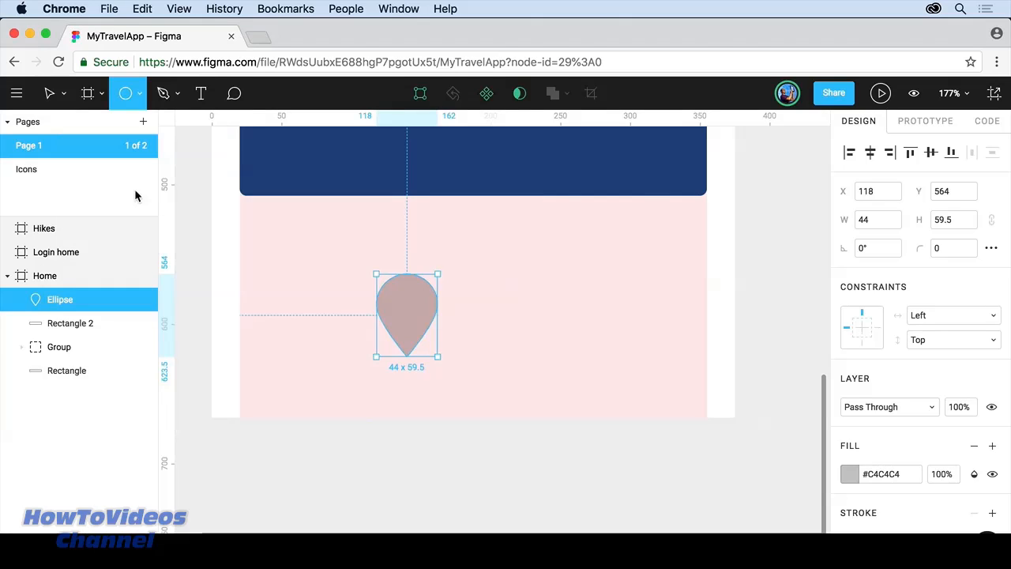
left_click_drag(375, 283, 416, 307)
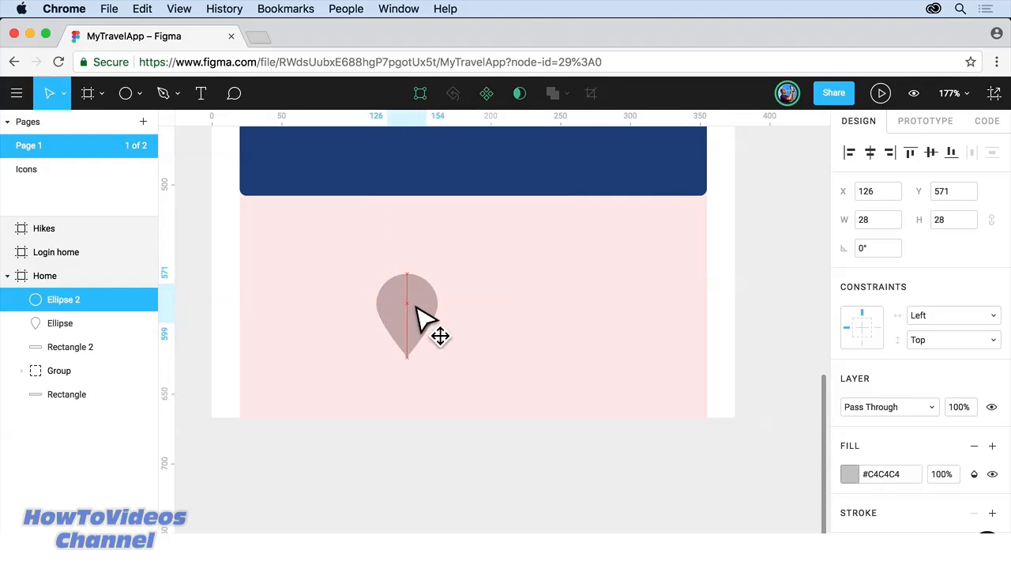
left_click_drag(442, 287, 436, 299)
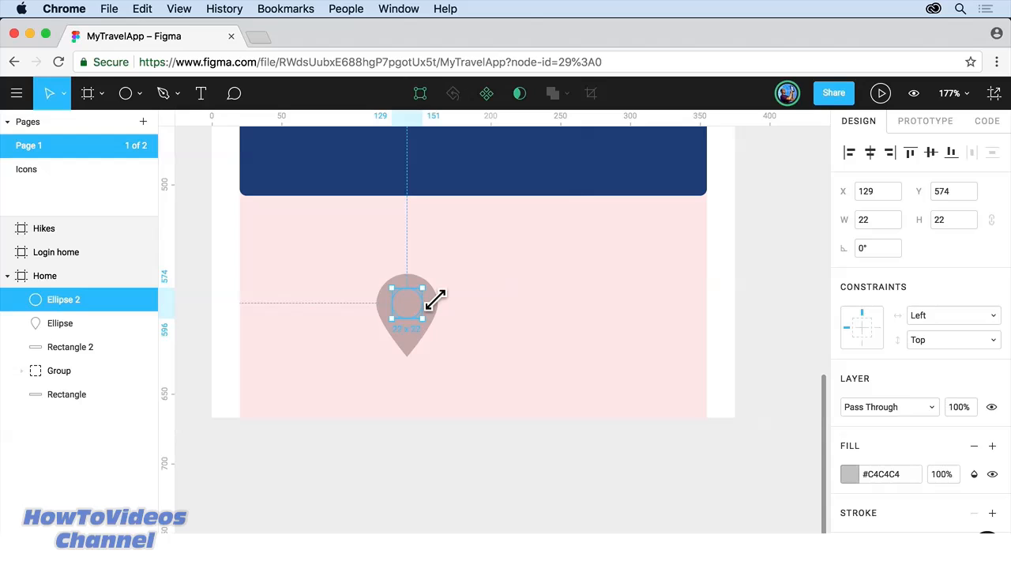
mouse_move(435, 300)
left_mouse_down()
mouse_move(482, 252)
mouse_move(435, 296)
left_mouse_up()
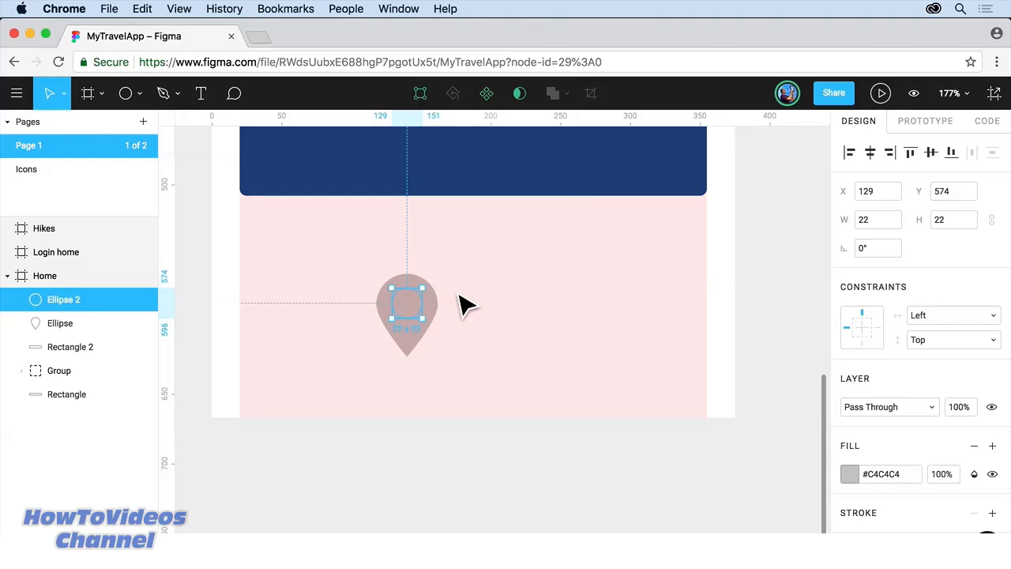
Step: Select the teardrop and small circle and combine them with Exclude Selection
left_click(429, 316)
left_click_drag(451, 286, 365, 363)
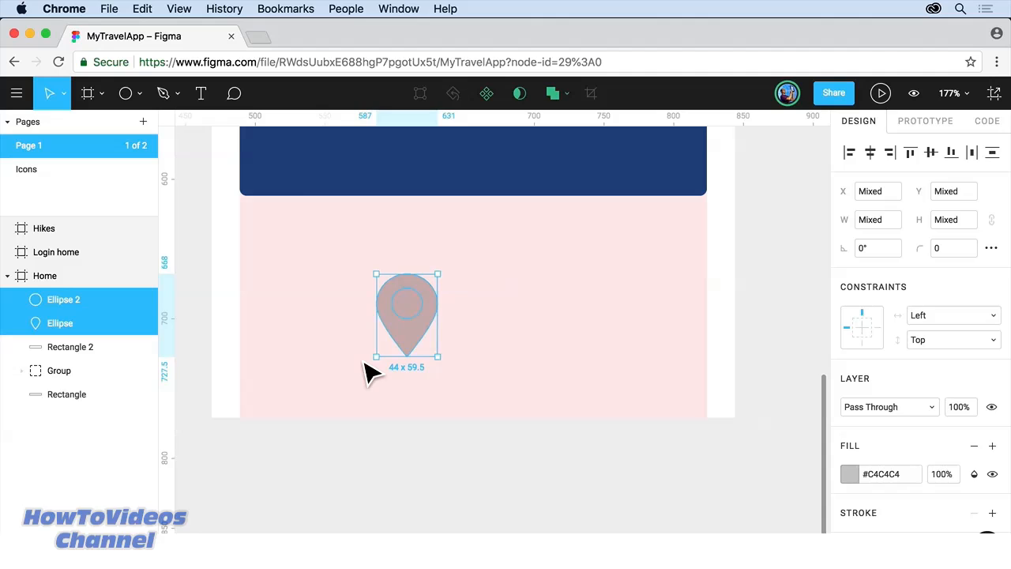
left_click(569, 95)
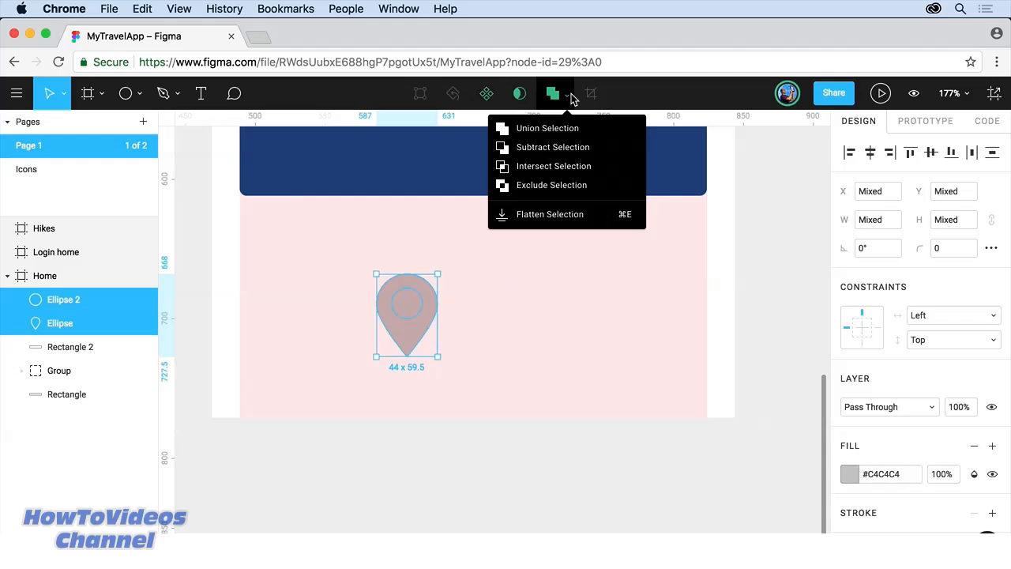
left_click(558, 185)
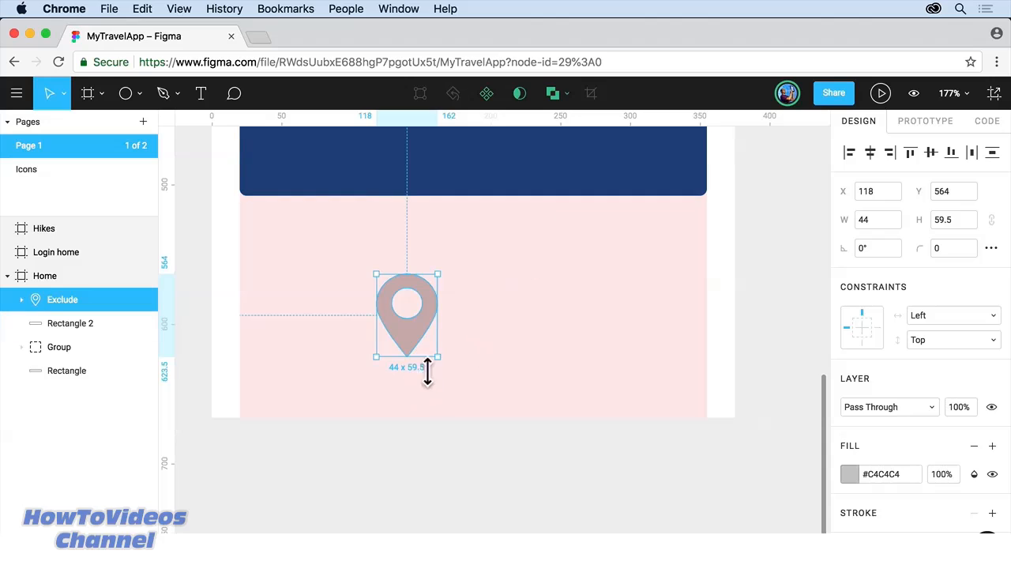
Step: Change the pin's fill to light blue #56CCF2, then deselect it
left_click(848, 474)
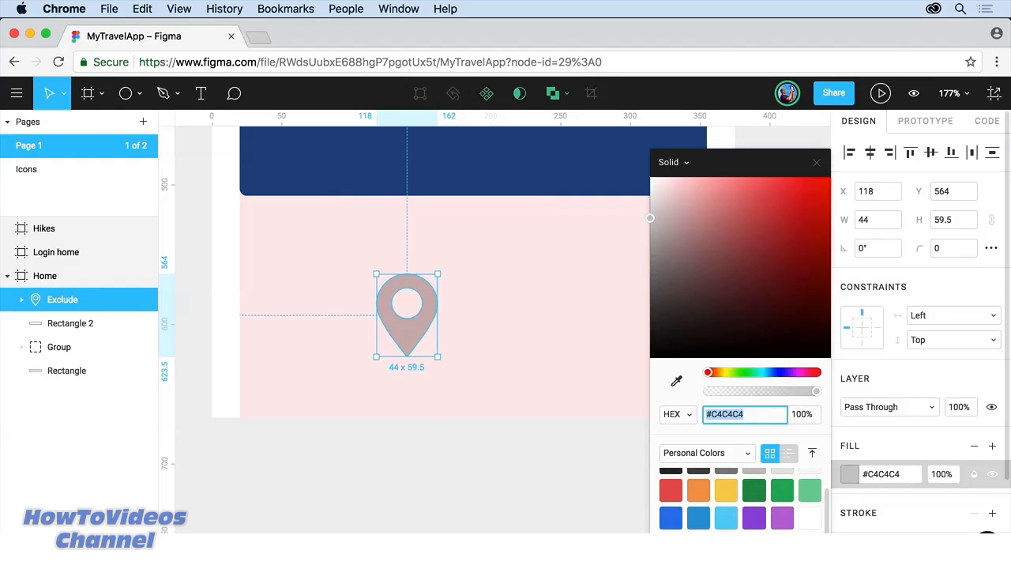
left_click(726, 516)
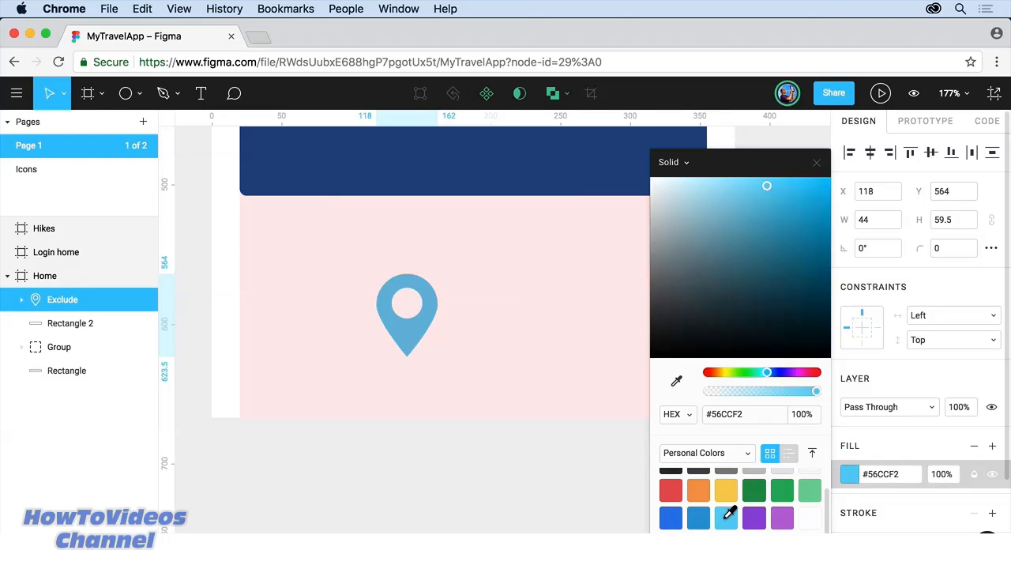
left_click(818, 164)
key("Escape")
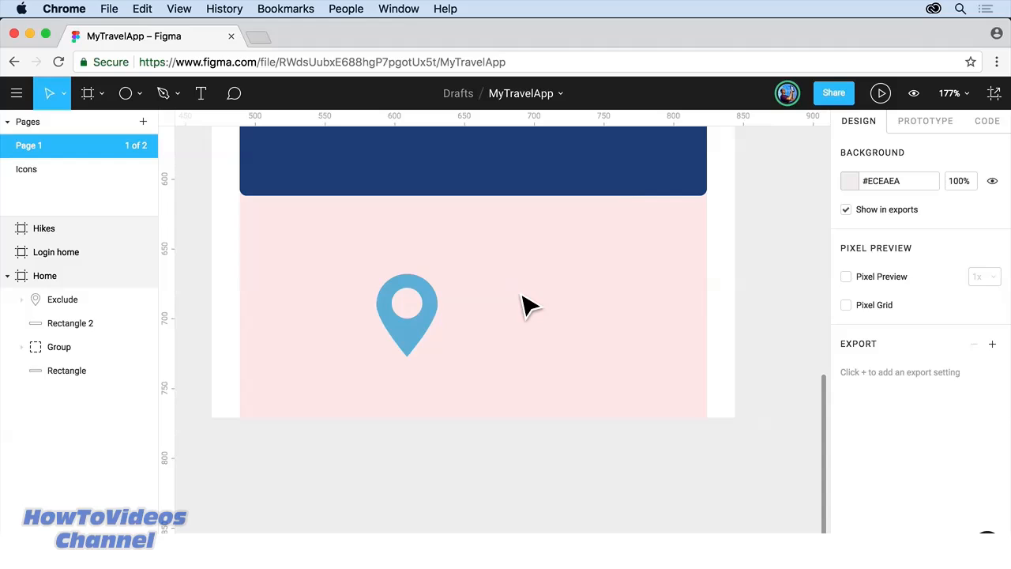
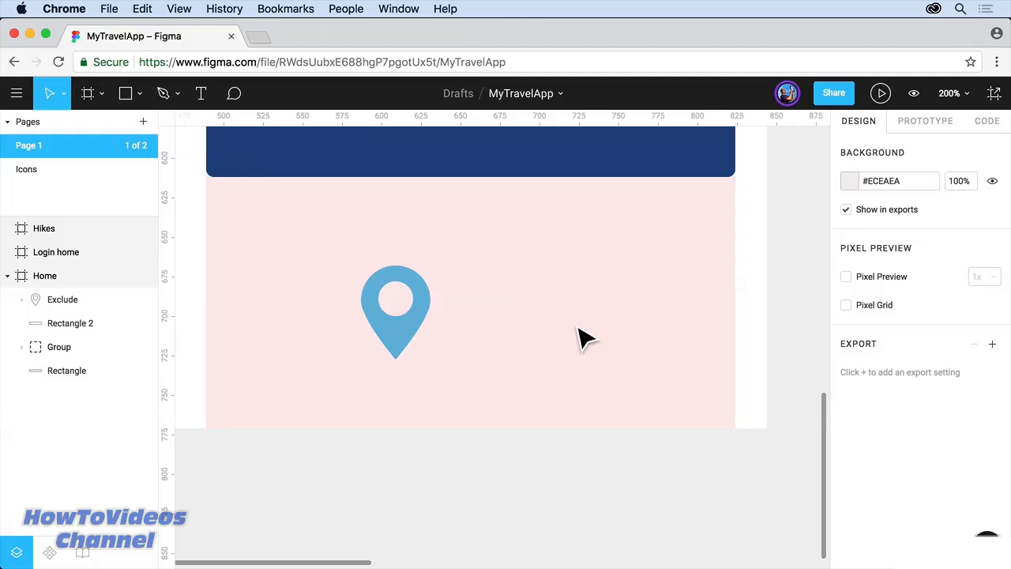
Step: Draw a 54×35 rectangle beside the pin with a 16×16 square centred on its top edge, then select both
left_click(131, 99)
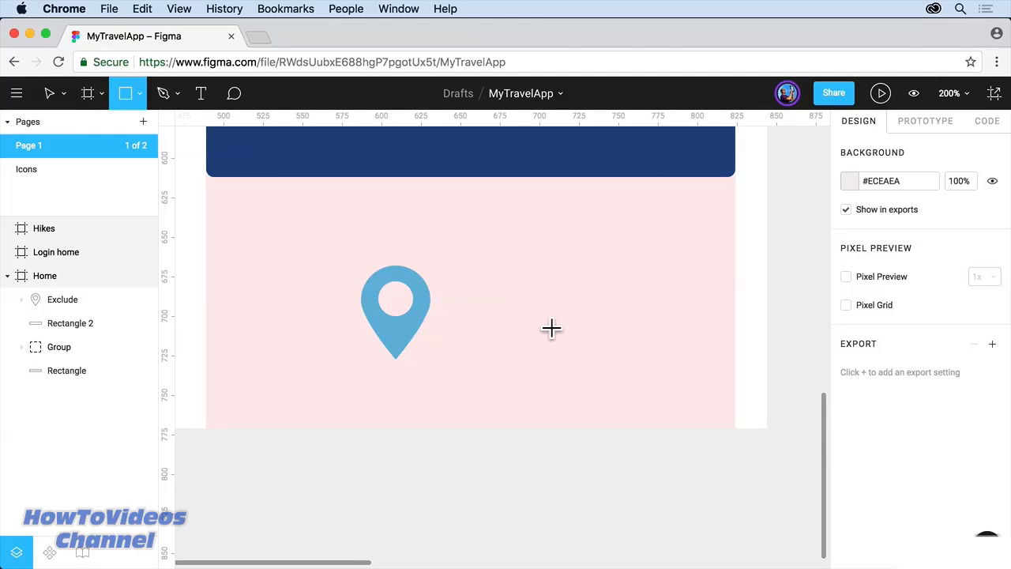
left_click_drag(519, 291, 604, 345)
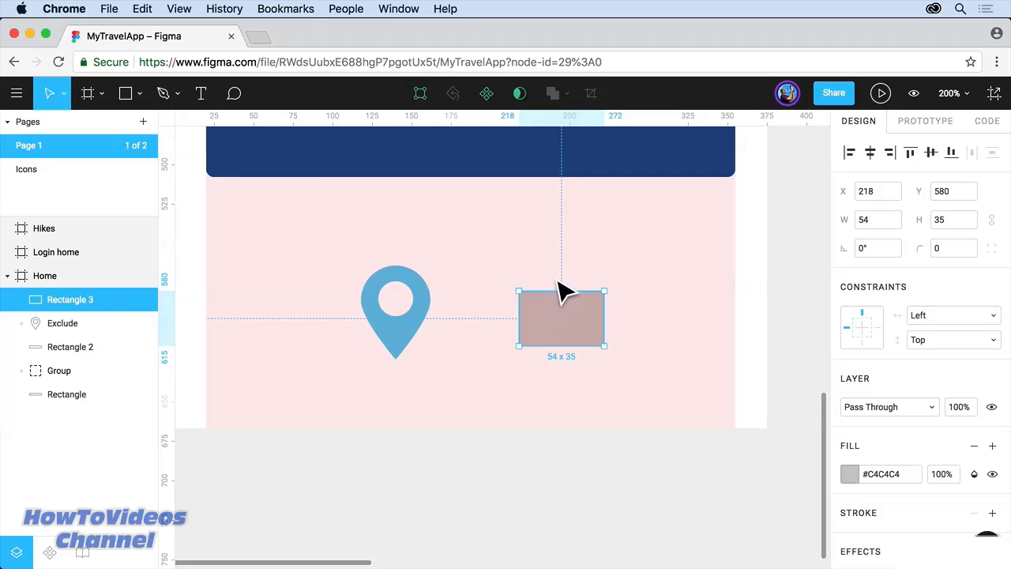
left_click(124, 95)
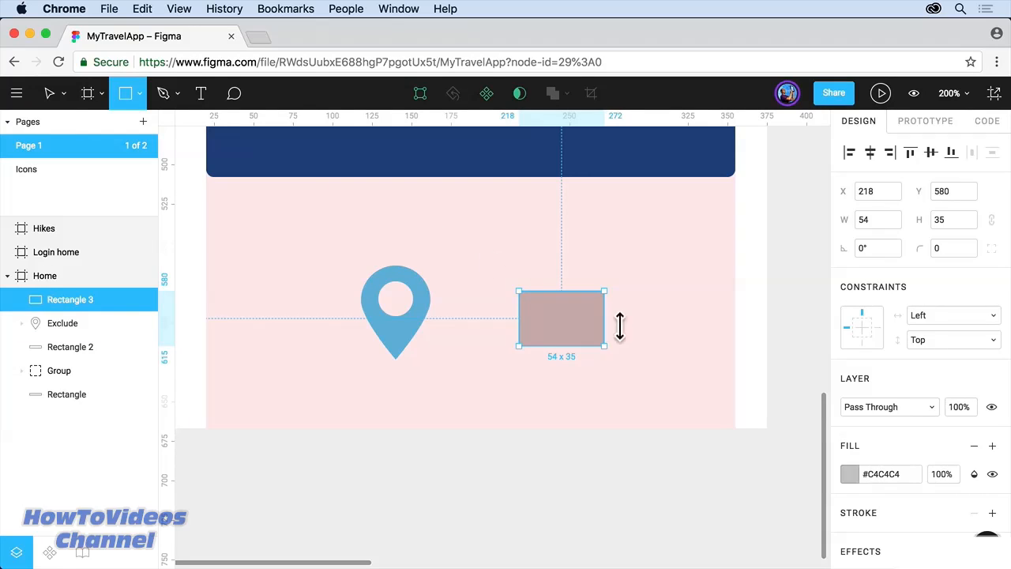
left_click_drag(560, 291, 574, 303)
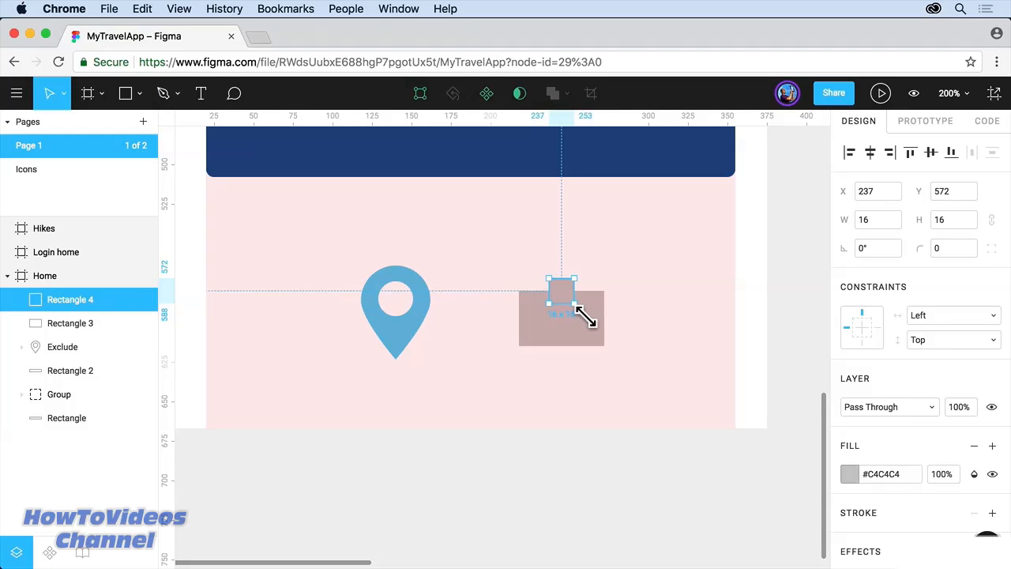
key("super+plus")
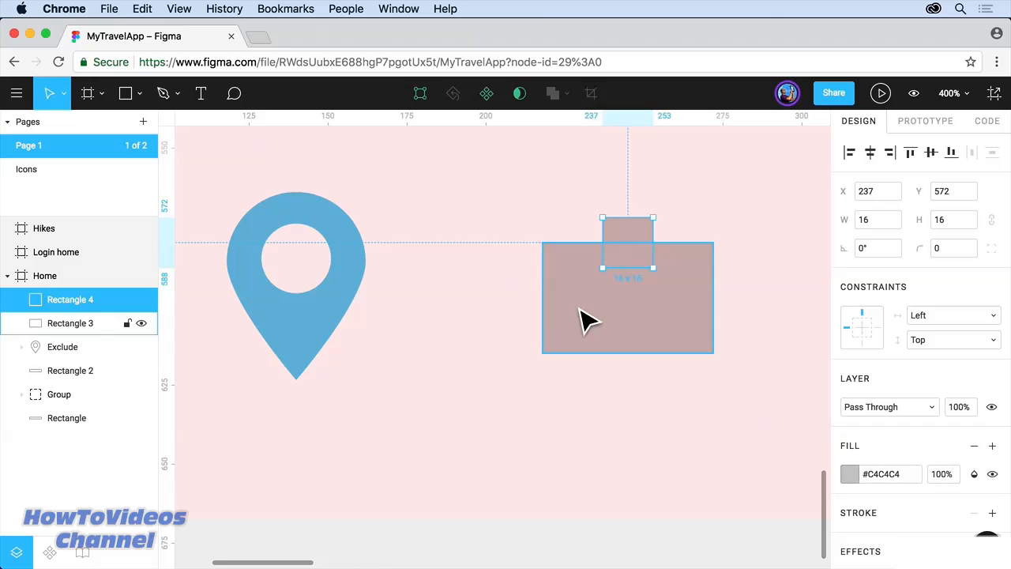
left_click_drag(638, 236, 636, 237)
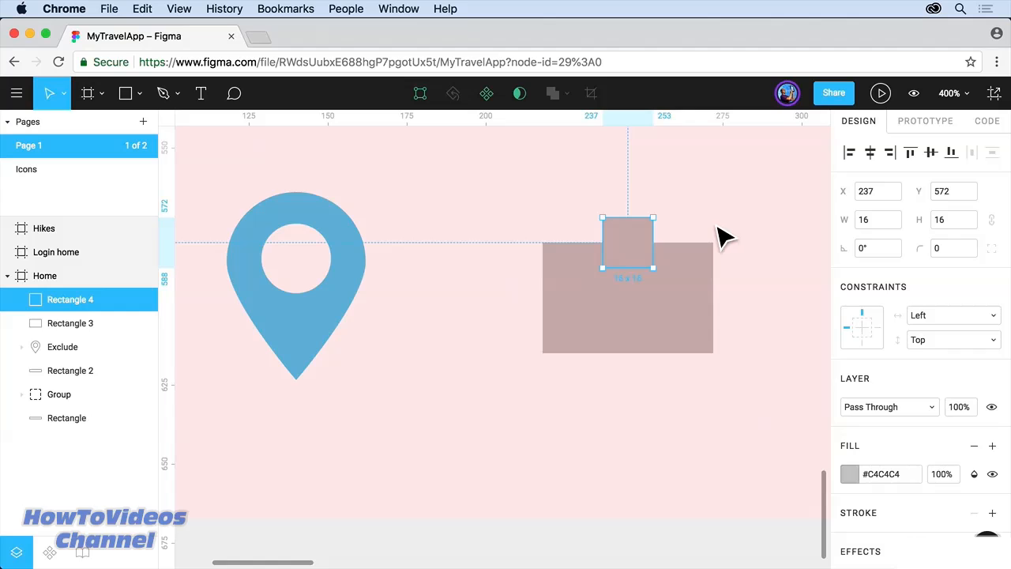
left_click_drag(714, 224, 598, 306)
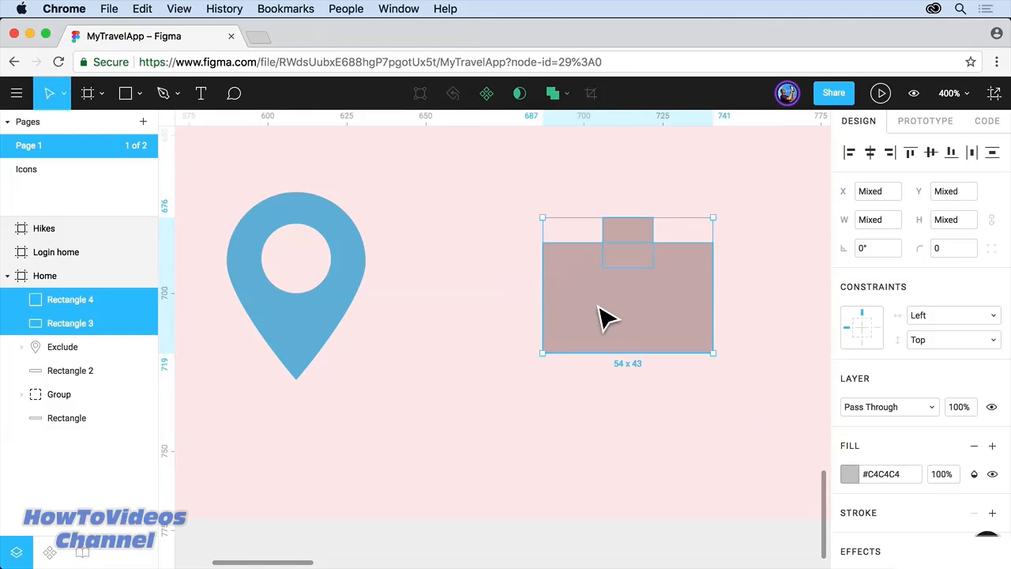
Step: Subtract the 16×16 square from the rectangle to notch its top edge, then shift the shape down-left
left_click(567, 97)
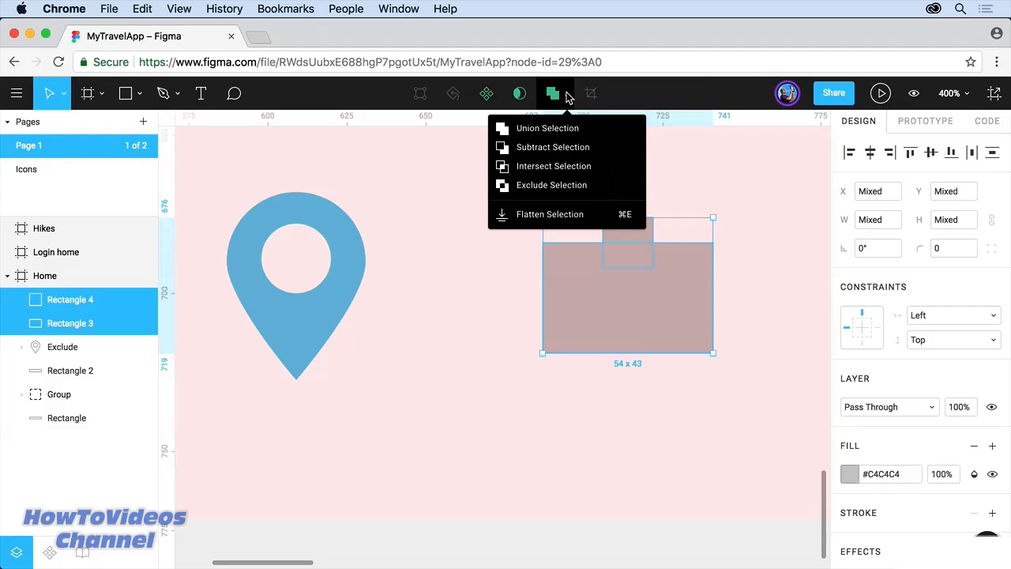
left_click(559, 148)
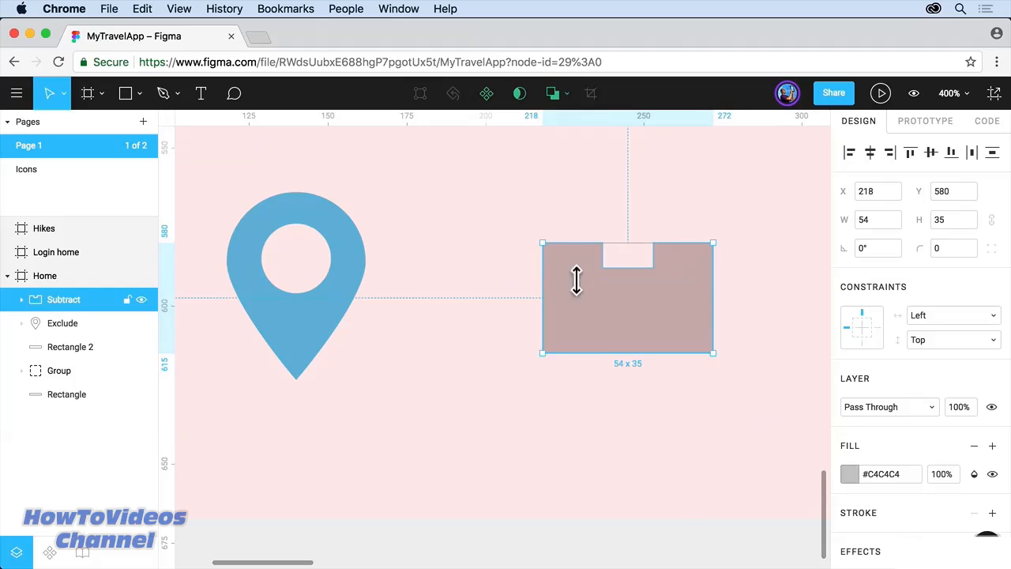
left_click_drag(571, 291, 519, 339)
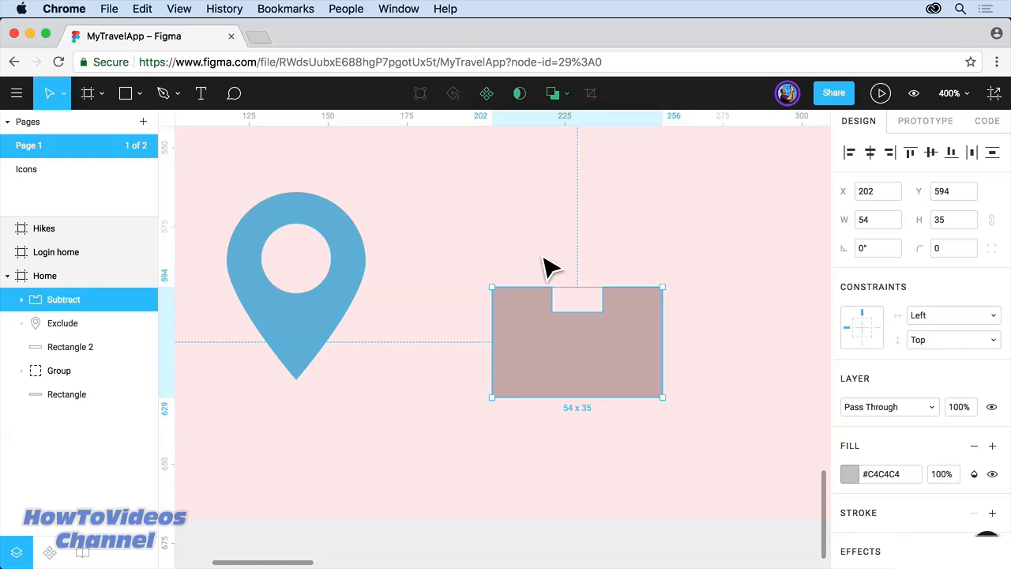
double_click(540, 367)
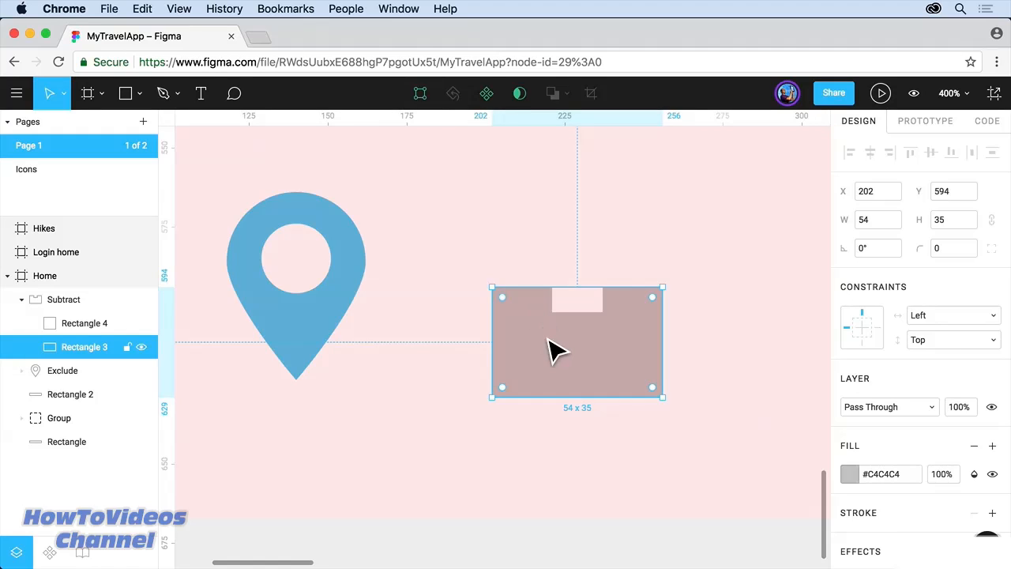
Step: Edit Rectangle 3's points and draw the outer trapezoid lid above it with the Pen tool
left_click(419, 94)
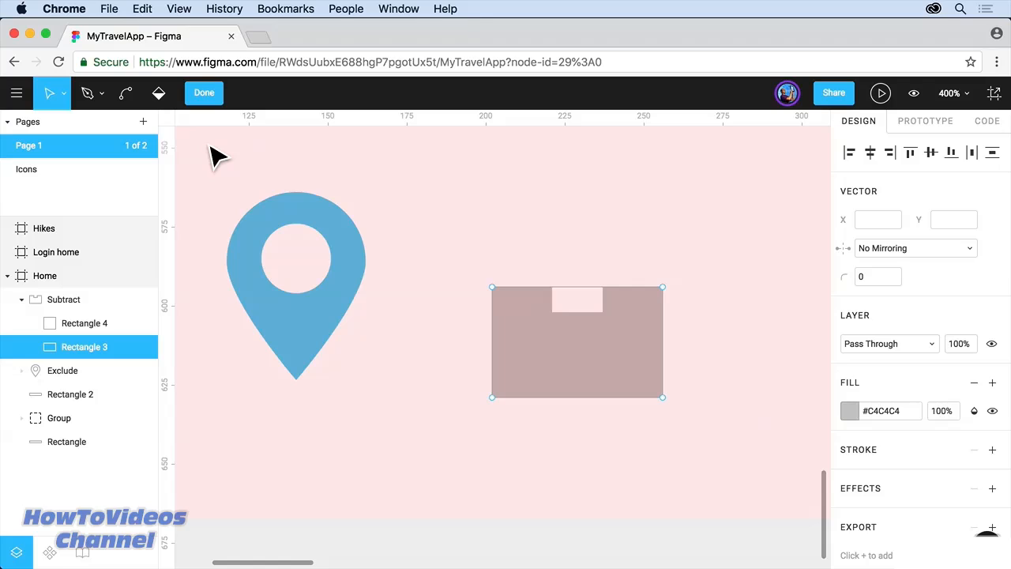
left_click(101, 95)
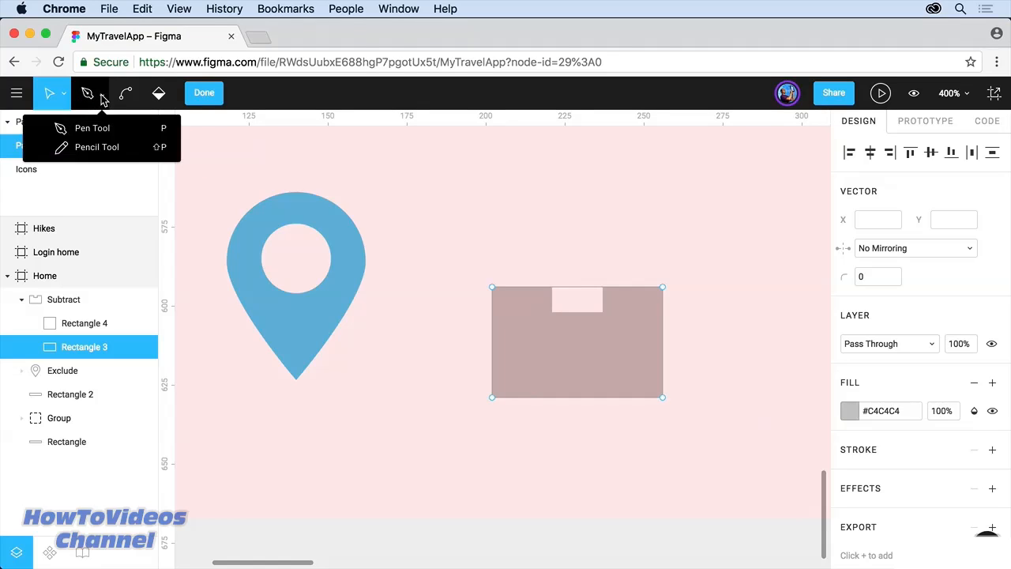
left_click(103, 134)
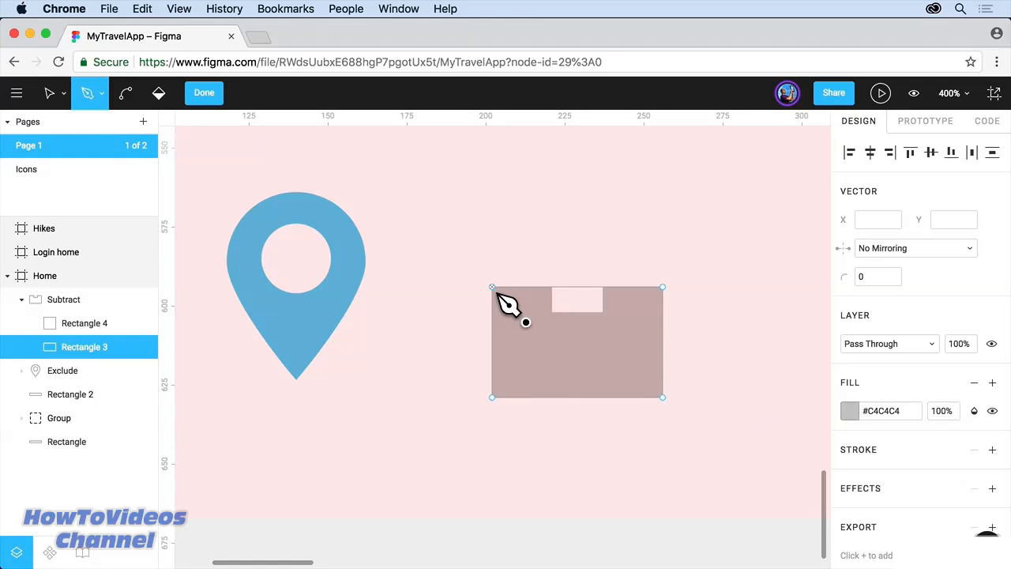
left_click(522, 216)
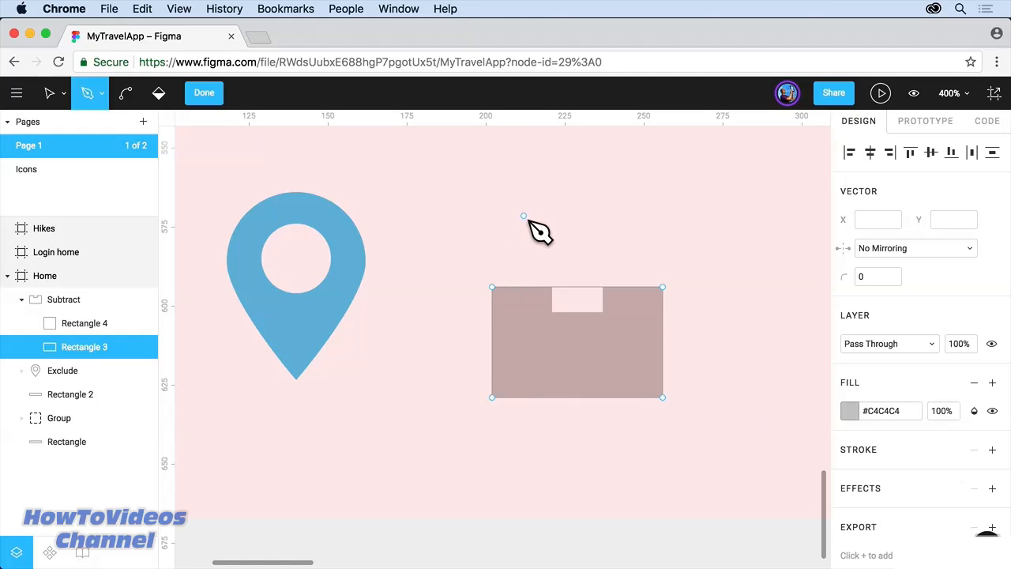
left_click(493, 288)
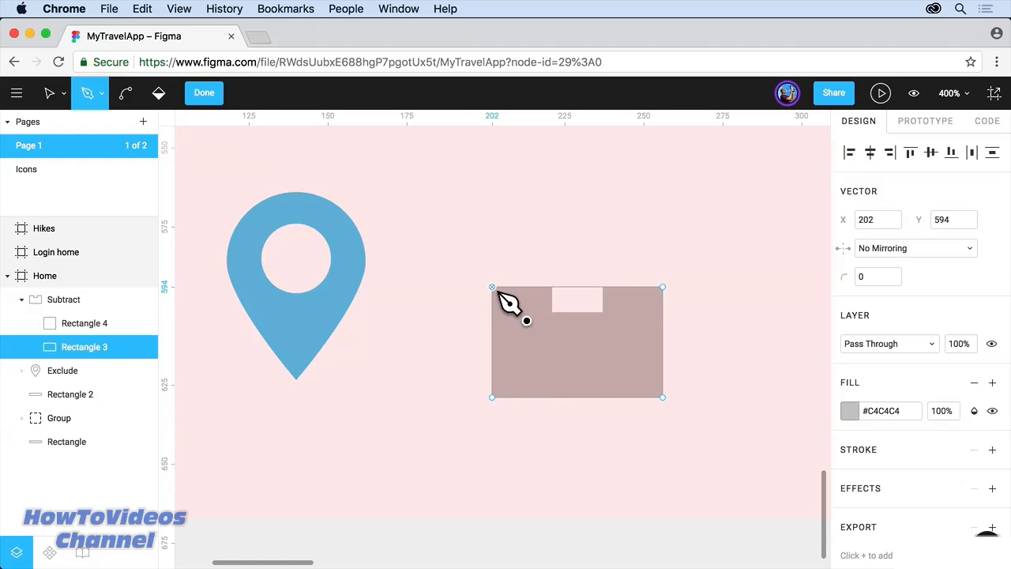
left_click(521, 233)
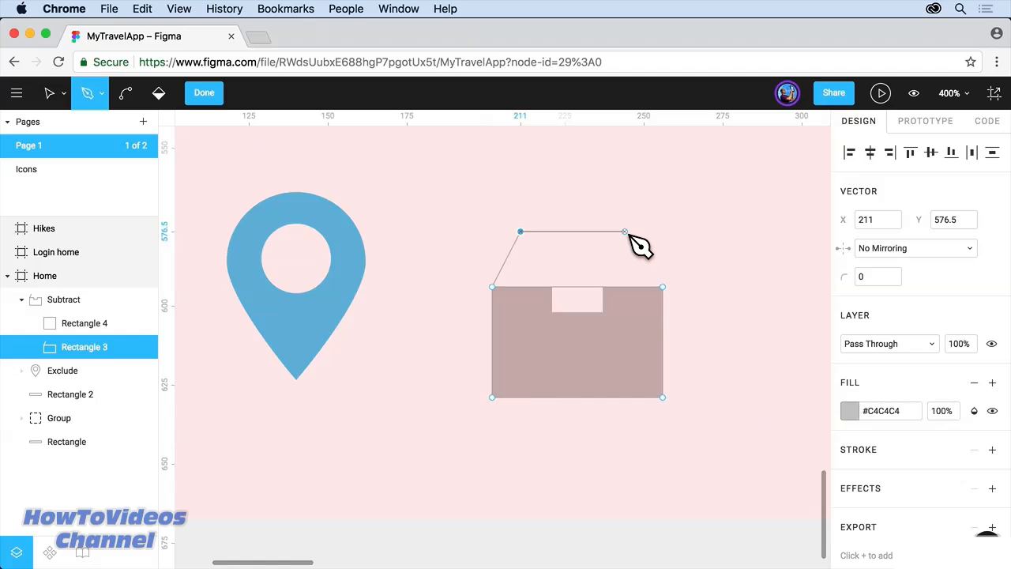
left_click(625, 232)
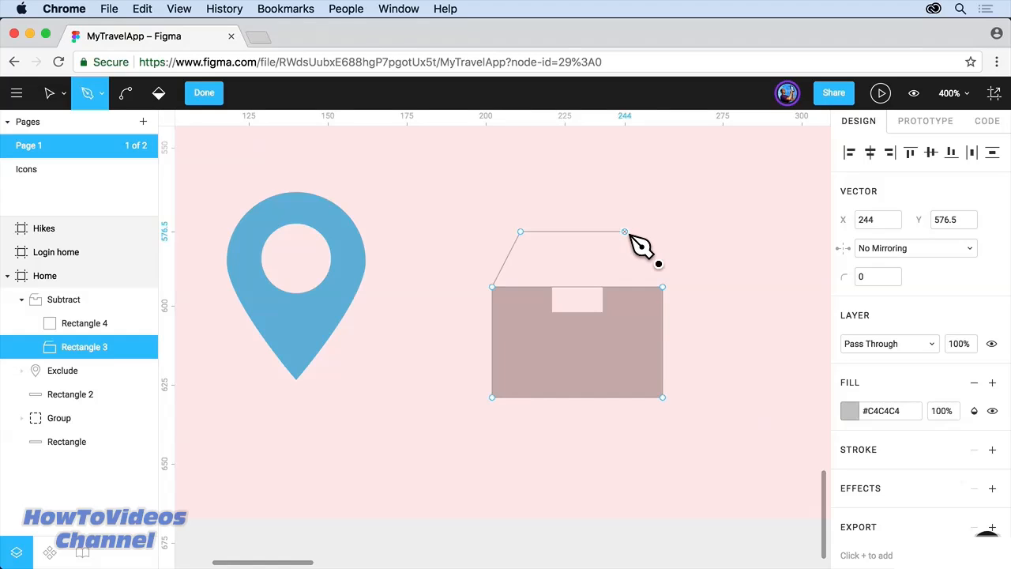
left_click(665, 290)
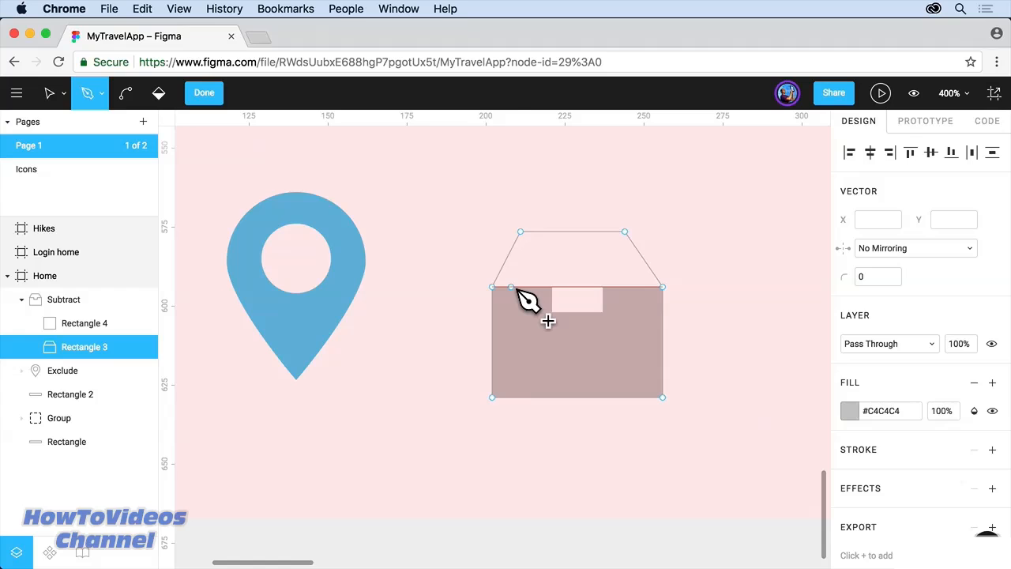
Step: Draw the smaller inner trapezoid outline rising from the rectangle's top edge
left_click(512, 287)
left_click(532, 245)
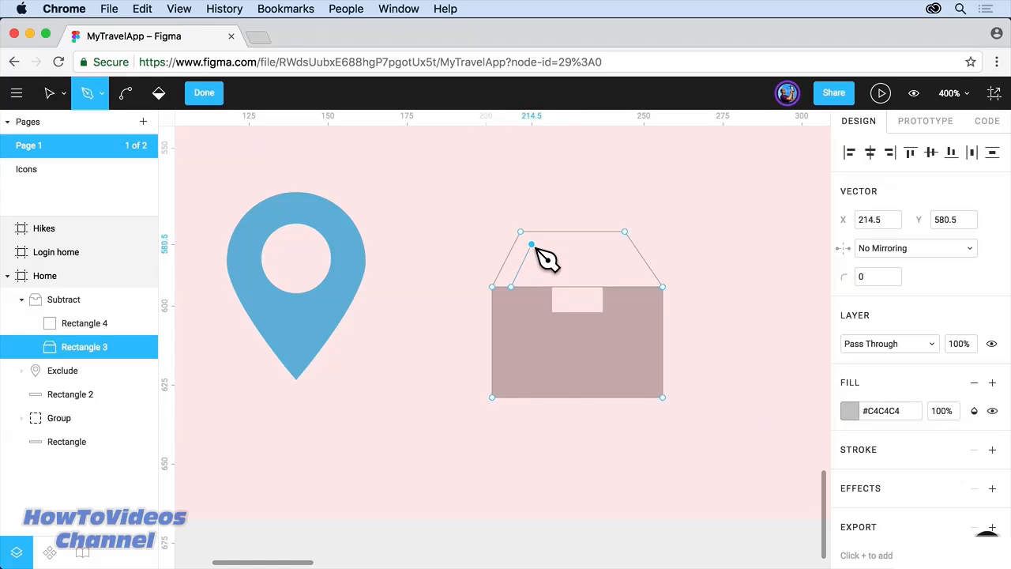
left_click(617, 244)
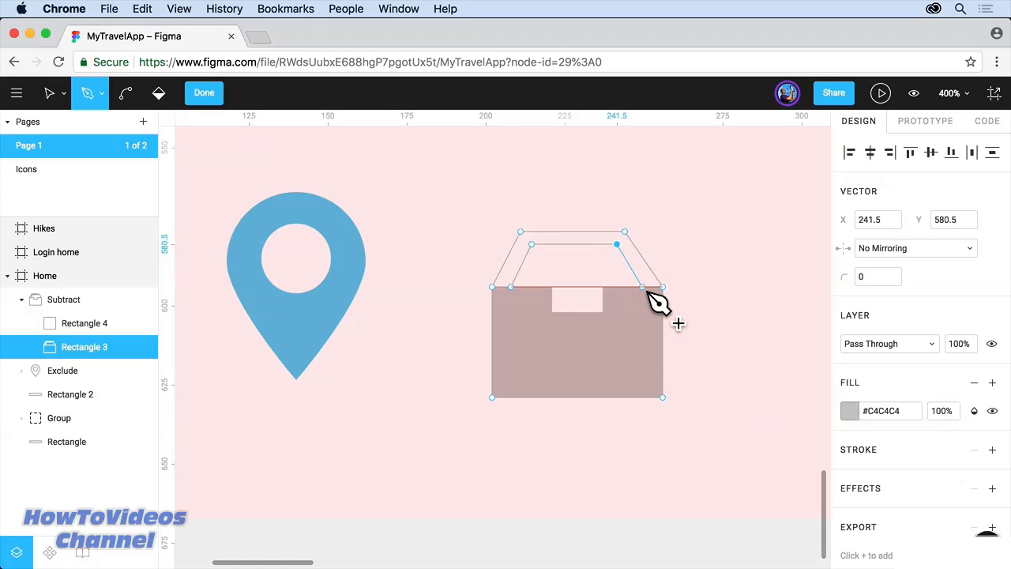
left_click(643, 289)
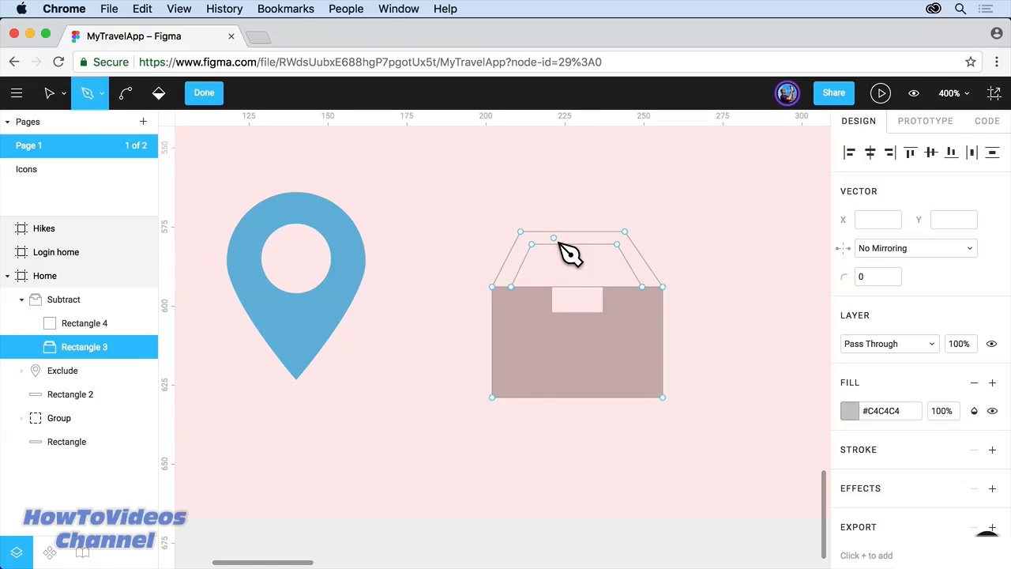
Step: Fill the band between the trapezoids grey, leave the inner trapezoid empty, and exit point editing
left_click(158, 95)
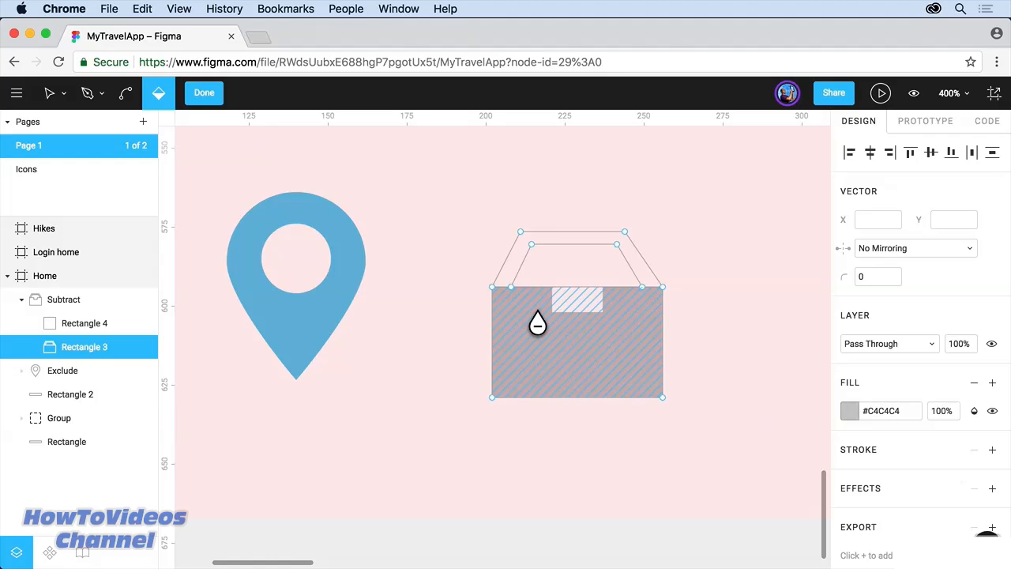
left_click(532, 271)
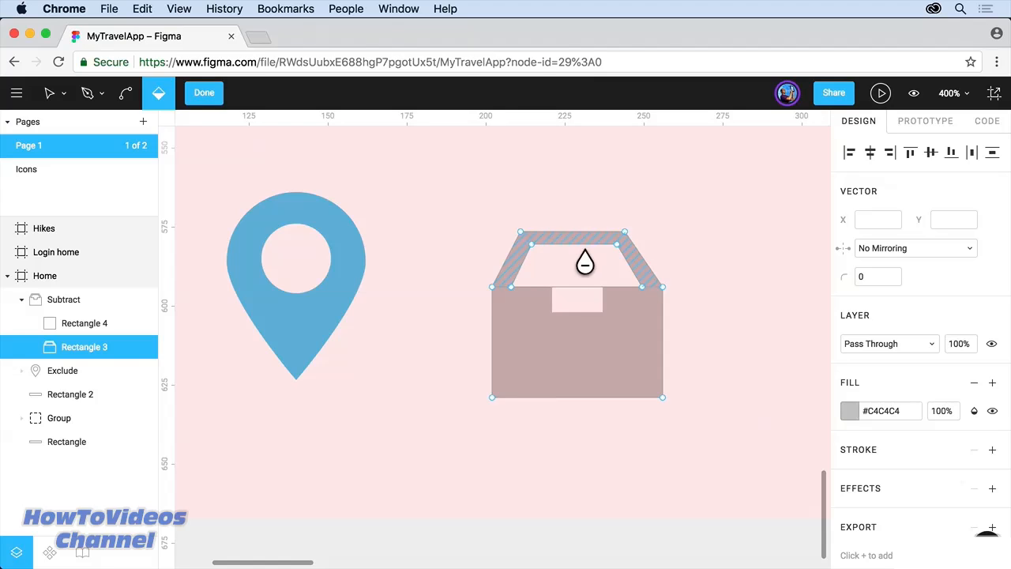
left_click(593, 282)
left_click(593, 282)
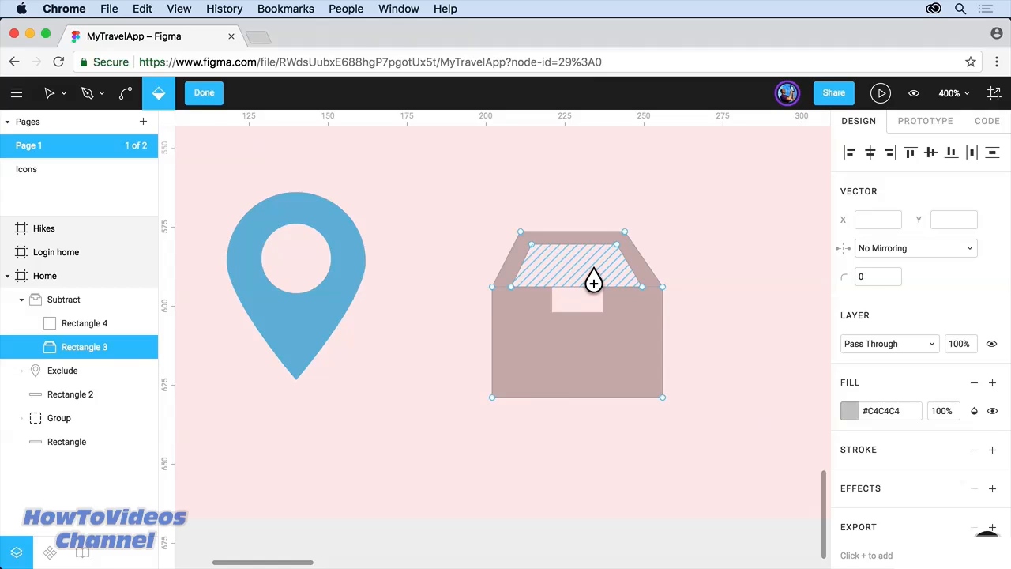
key("Escape")
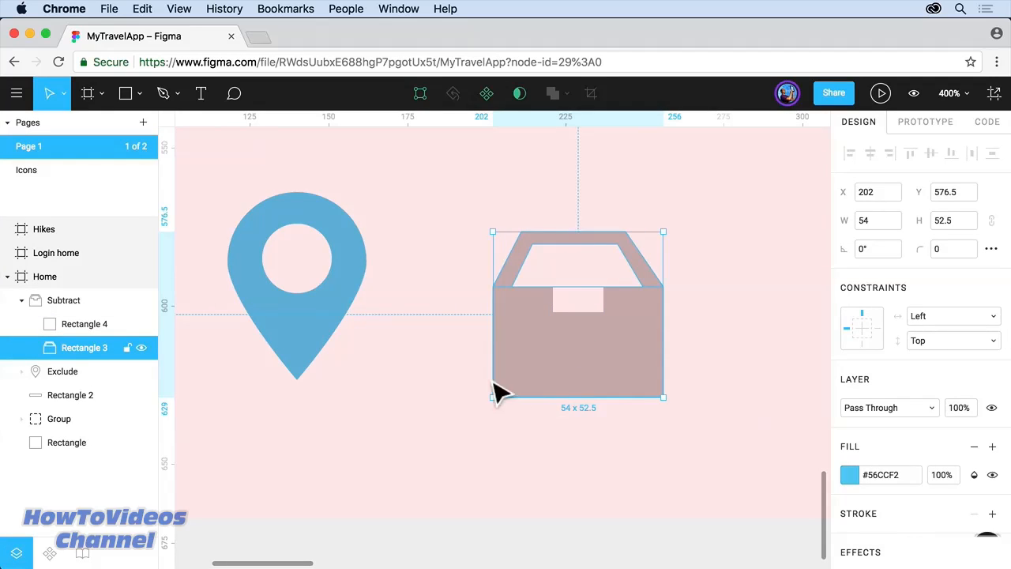
Step: Set the Subtract box icon's fill to #56CCF2 by sampling the pin's blue
left_click(109, 307)
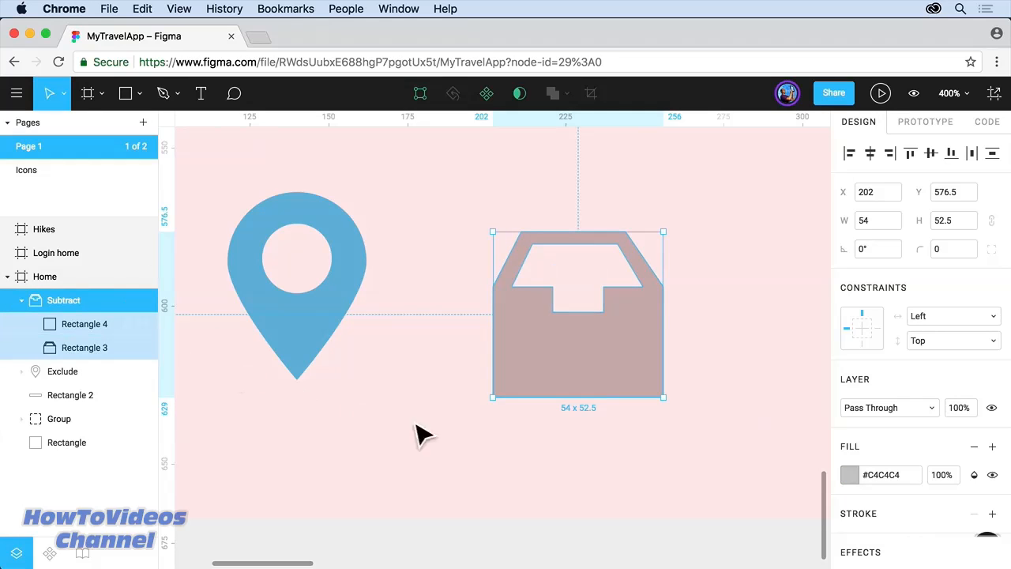
left_click(850, 476)
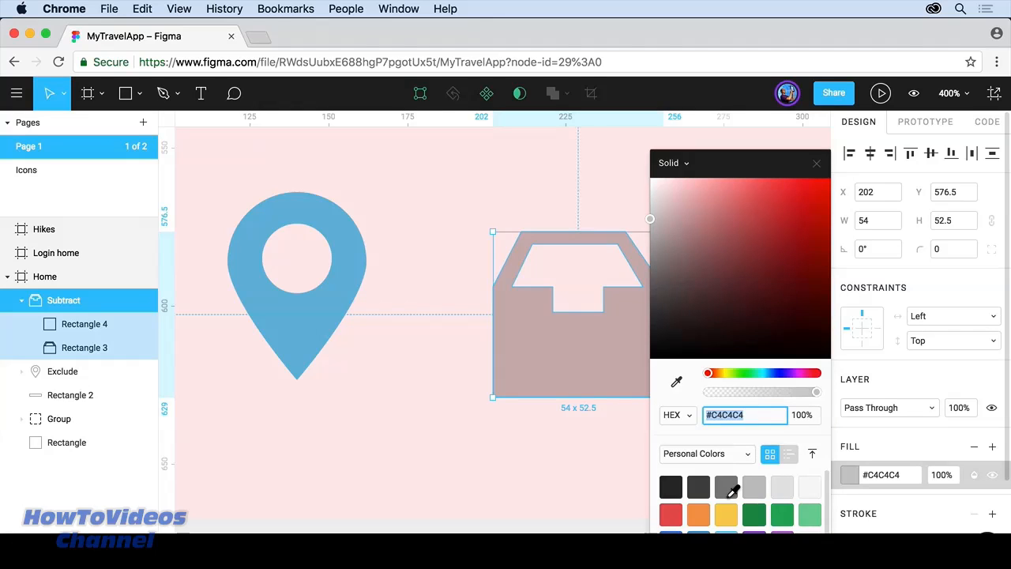
left_click(676, 383)
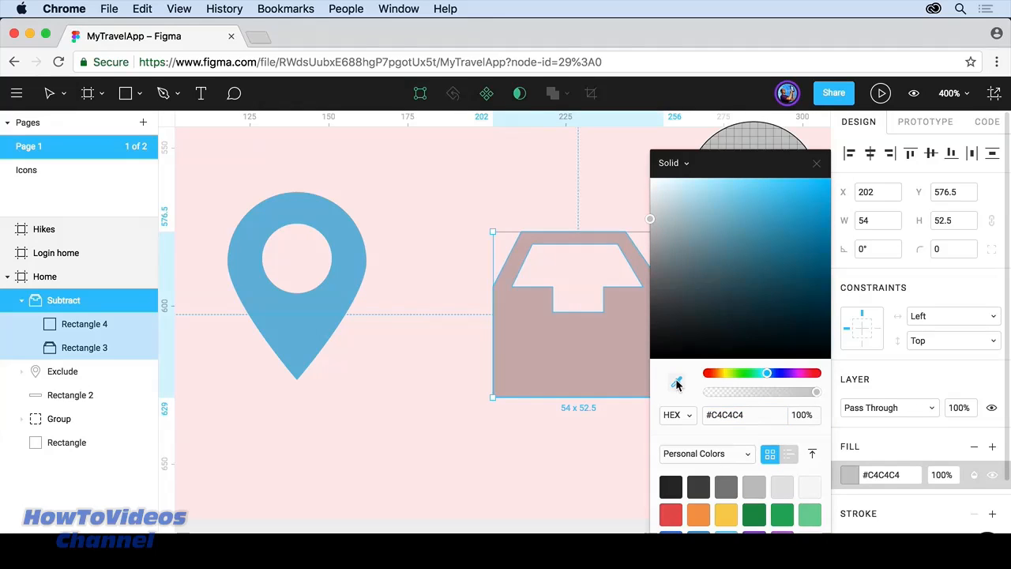
left_click(320, 336)
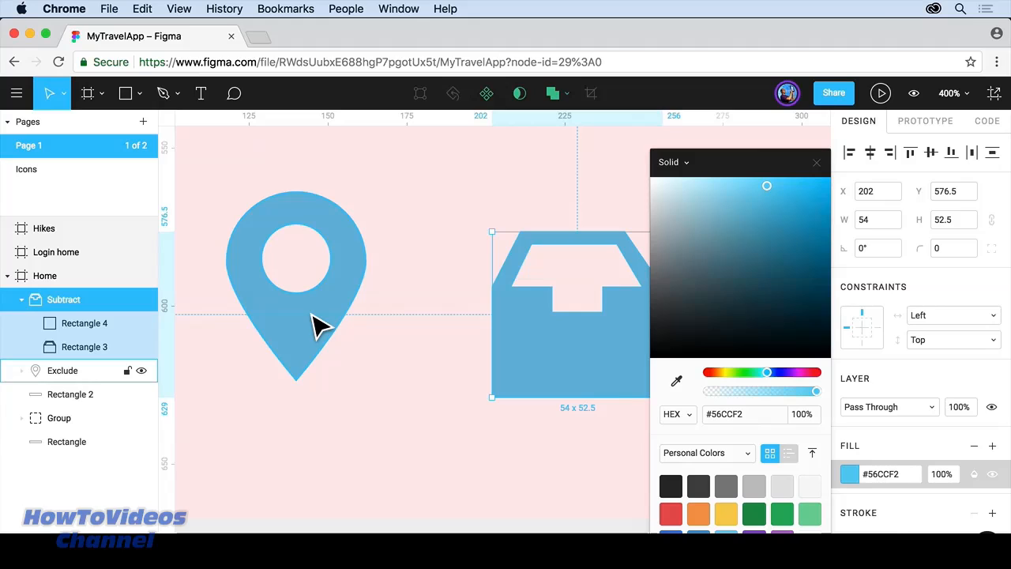
left_click(818, 162)
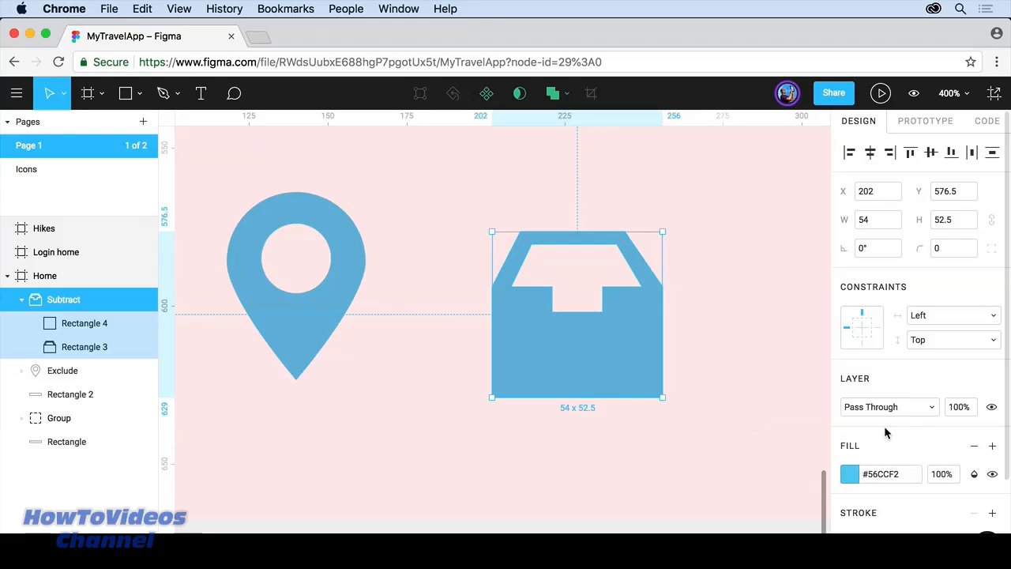
scroll(884, 426, "down", 3)
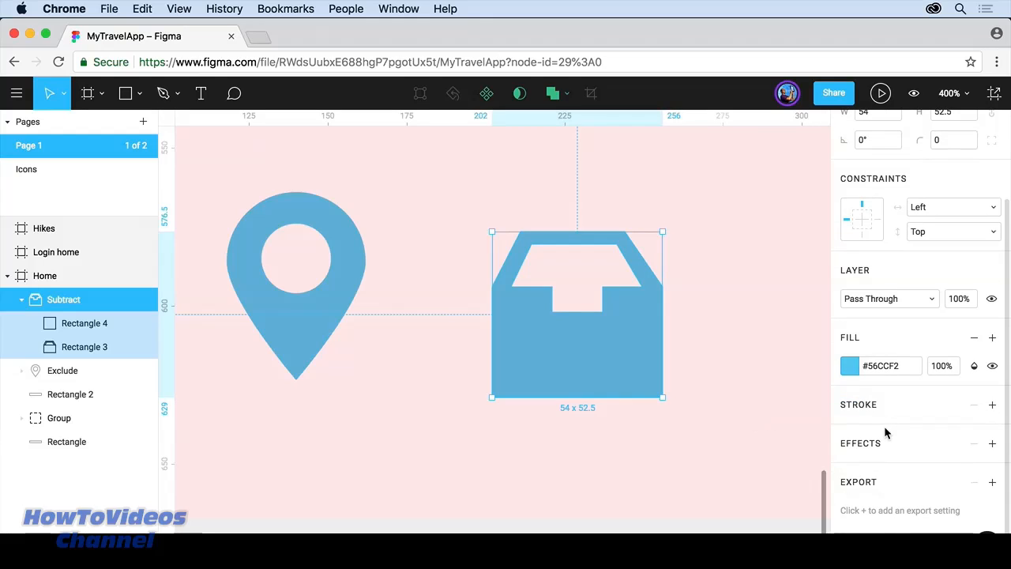
left_click(993, 405)
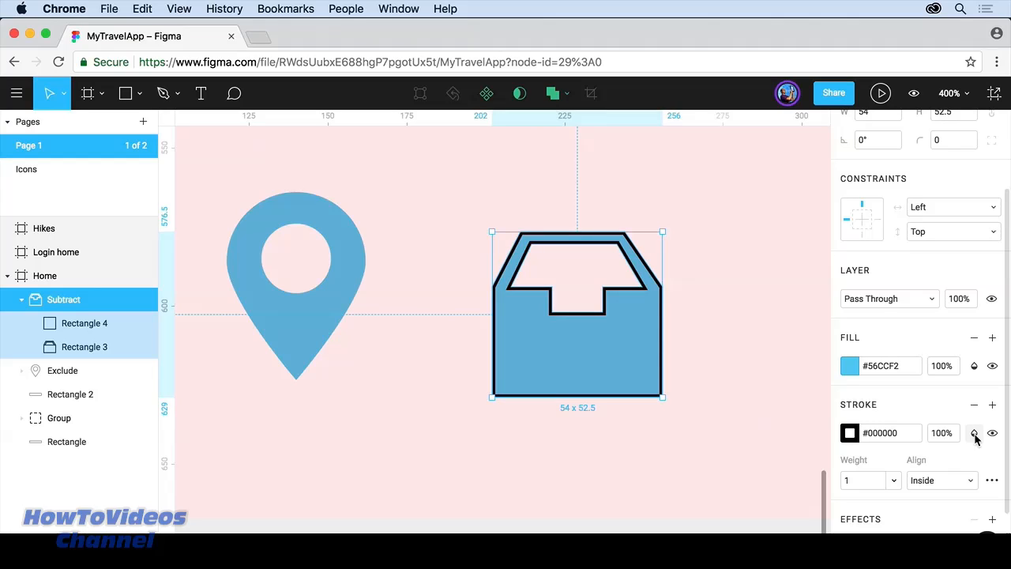
left_click(993, 481)
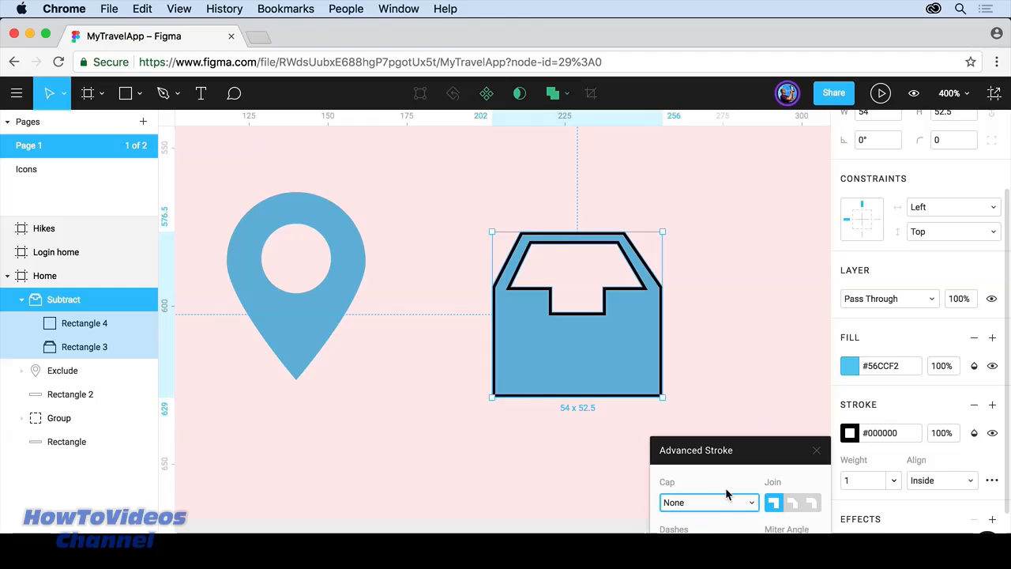
left_click(817, 452)
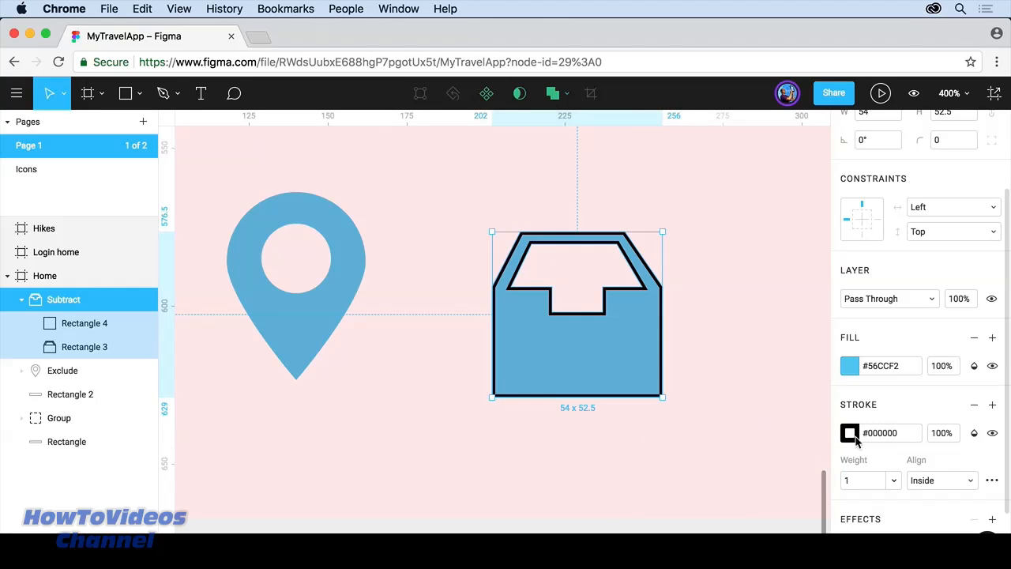
left_click(974, 404)
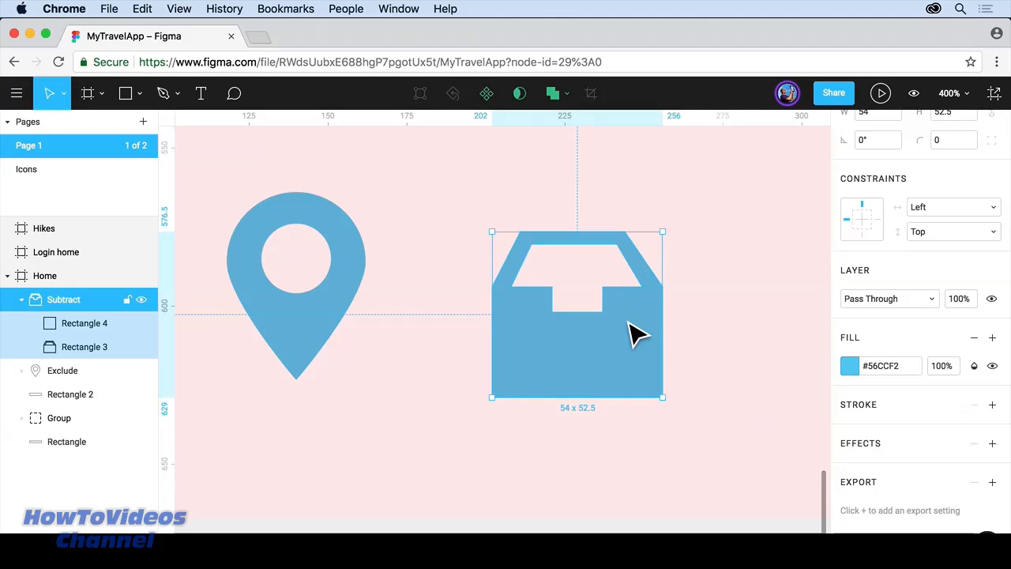
mouse_move(630, 324)
left_mouse_down()
mouse_move(379, 313)
mouse_move(336, 280)
mouse_move(336, 289)
mouse_move(394, 292)
mouse_move(366, 307)
mouse_move(357, 328)
mouse_move(625, 308)
left_mouse_up()
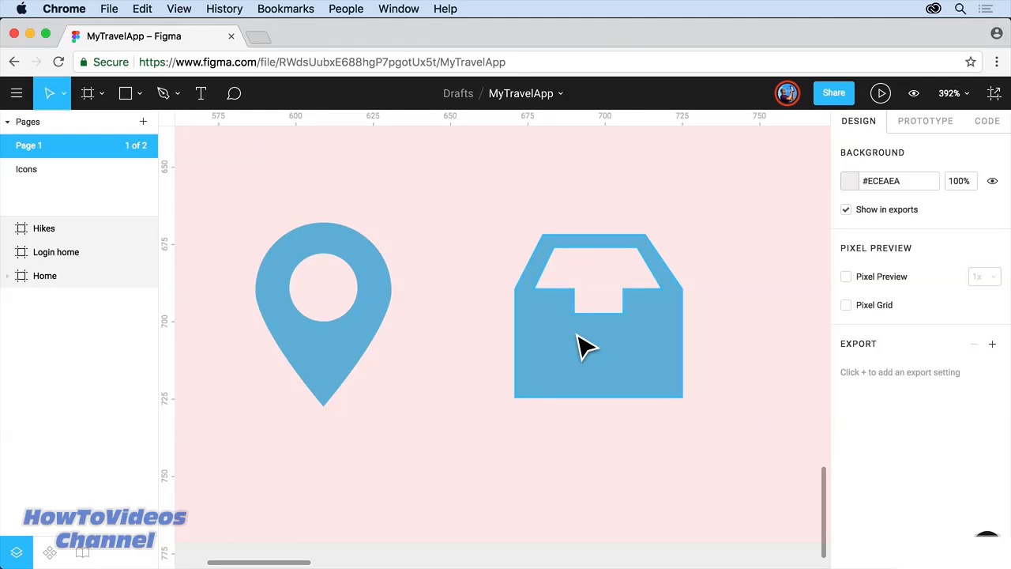
key("shift+1")
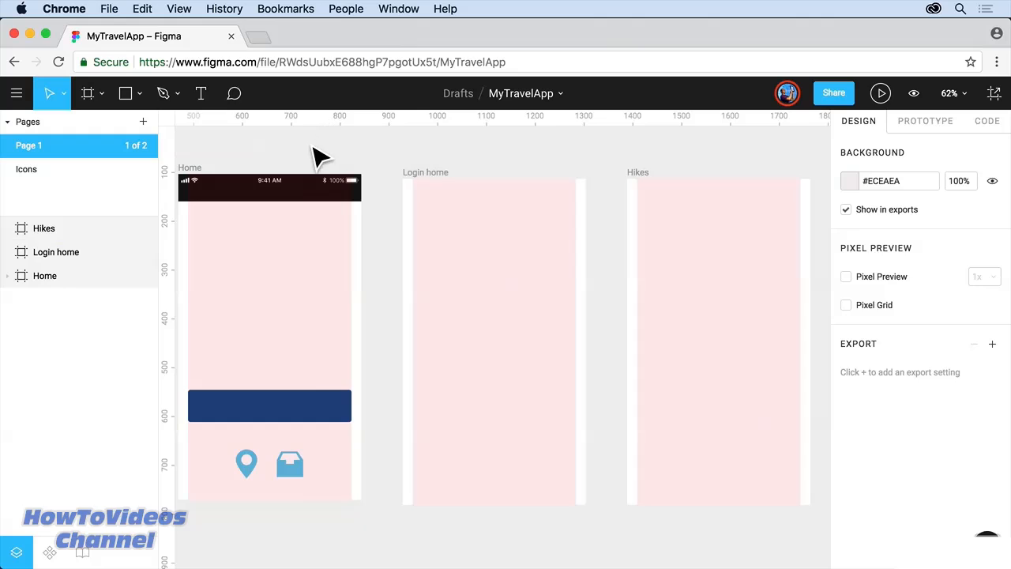
Step: Load Home_bg.jpg from the images folder with Place Image
left_click_drag(252, 158, 288, 150)
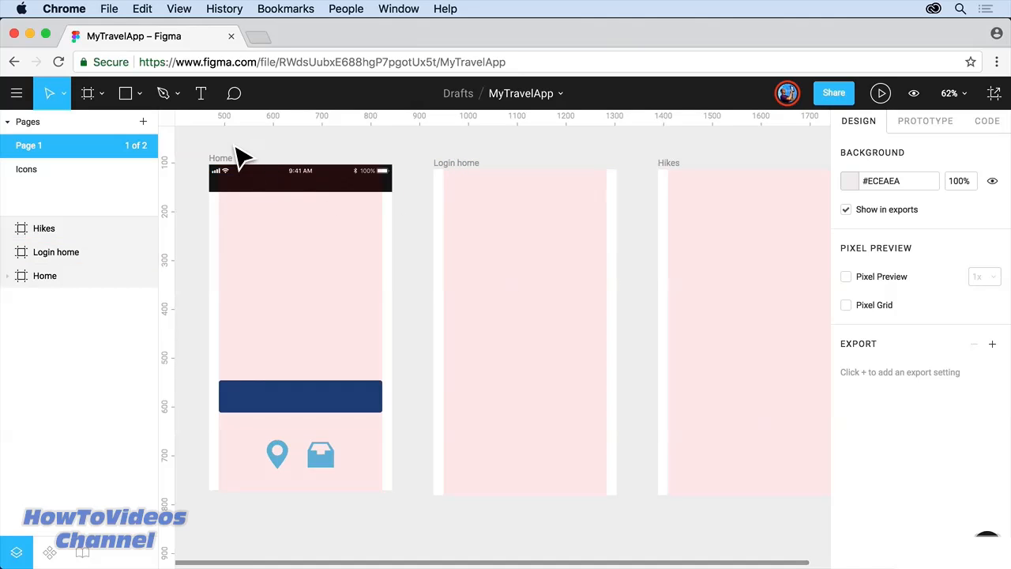
left_click(142, 96)
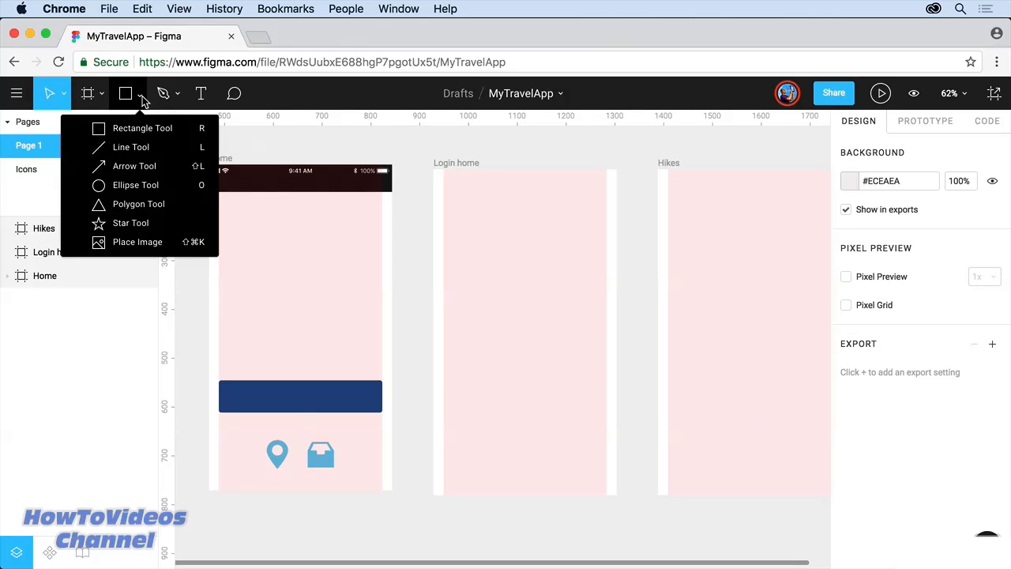
left_click(123, 244)
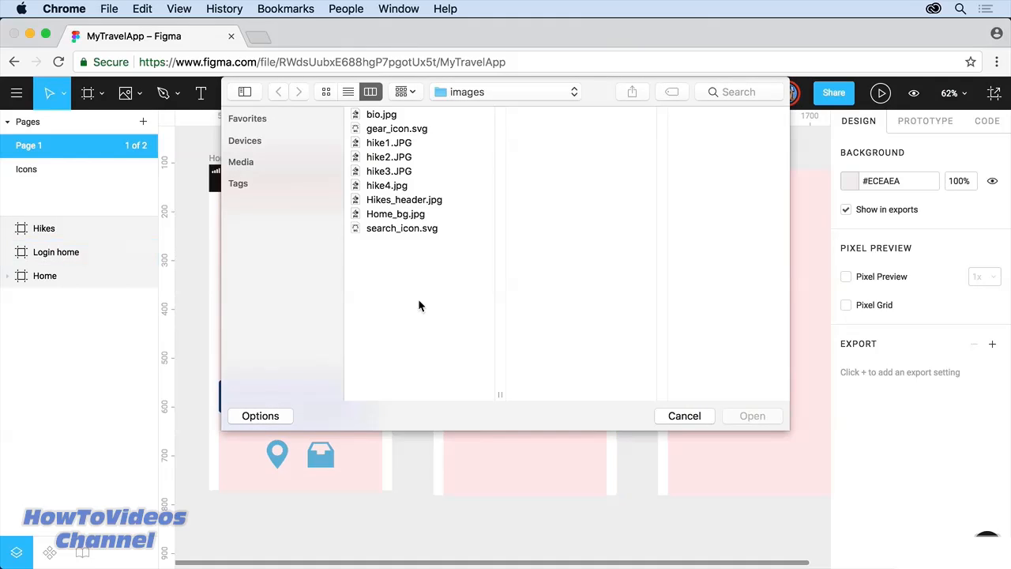
left_click(474, 91)
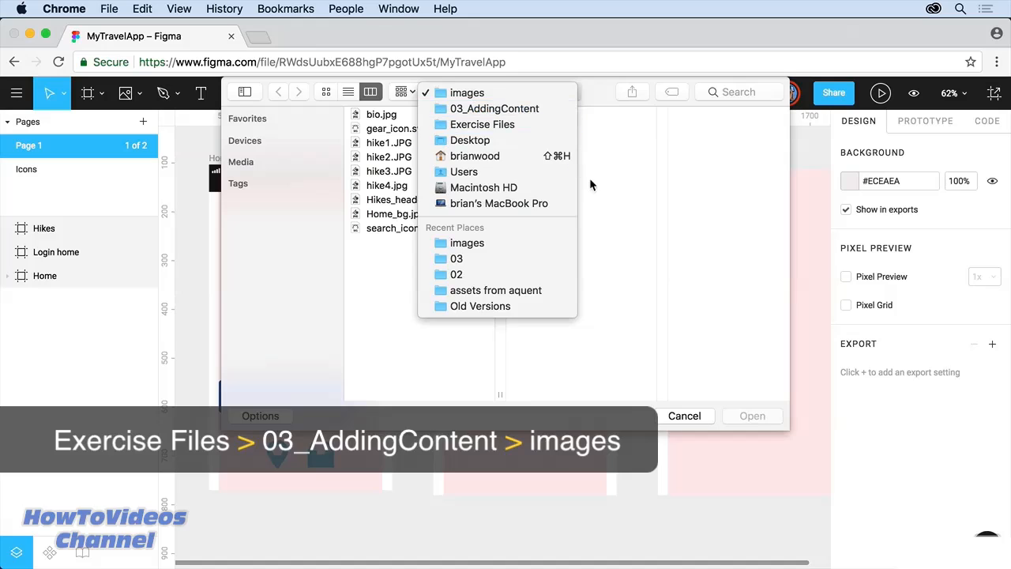
left_click(602, 200)
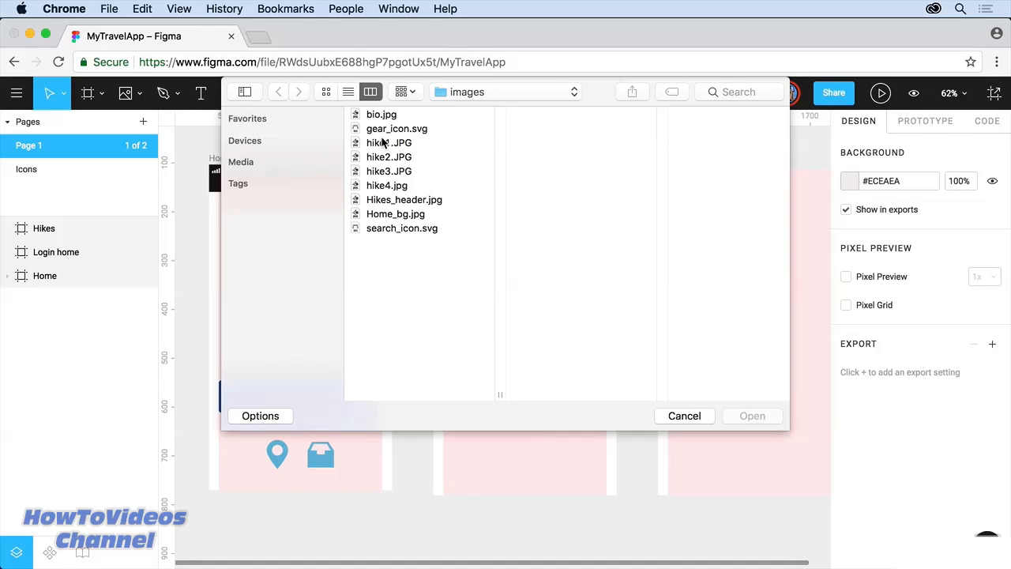
left_click(397, 215)
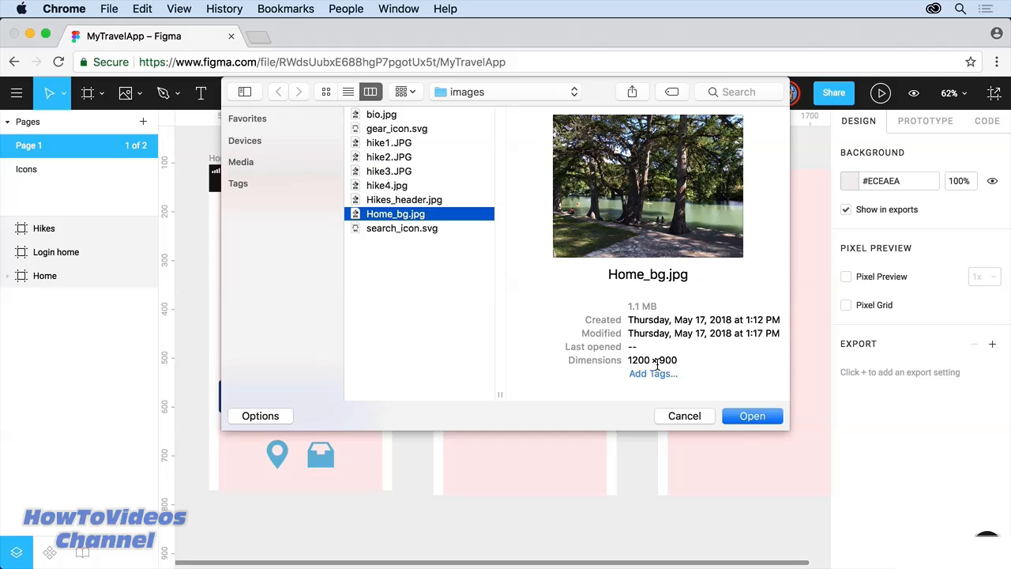
left_click(755, 418)
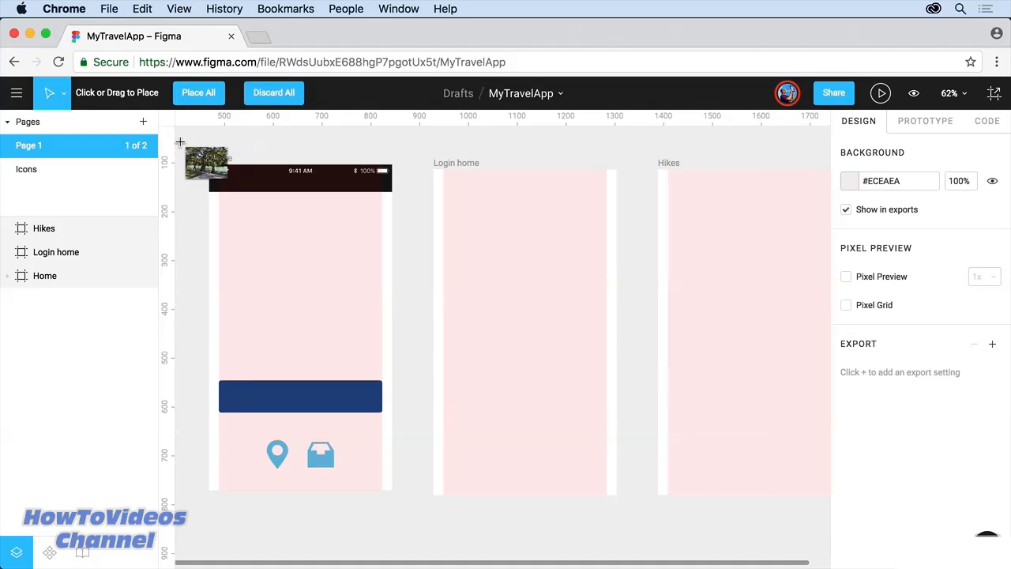
Step: Place Home_bg as a 597×448 image, move it into the Home frame and nudge it left, keeping Pass Through blend
left_click_drag(184, 146, 475, 365)
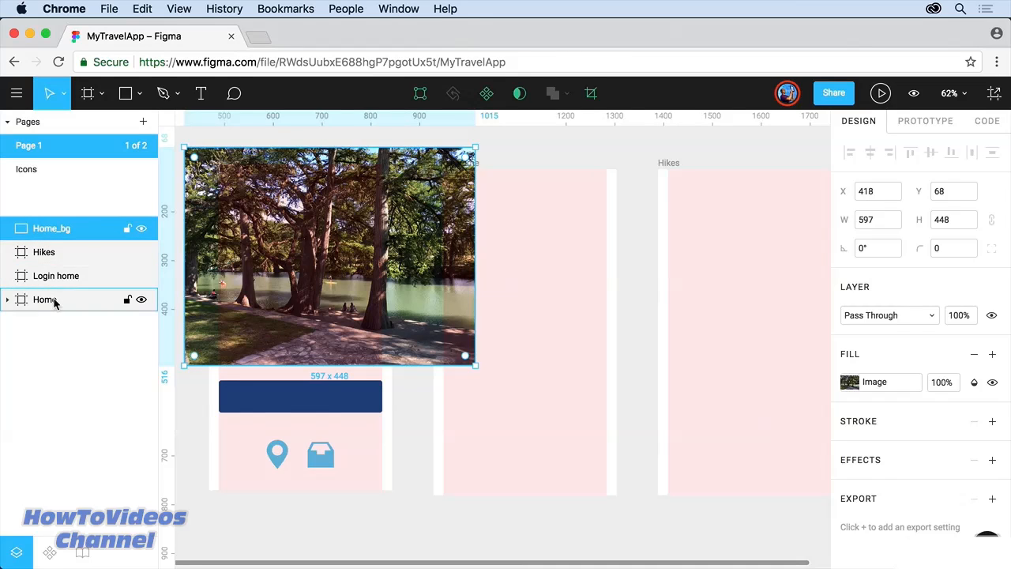
left_click_drag(55, 302, 55, 301)
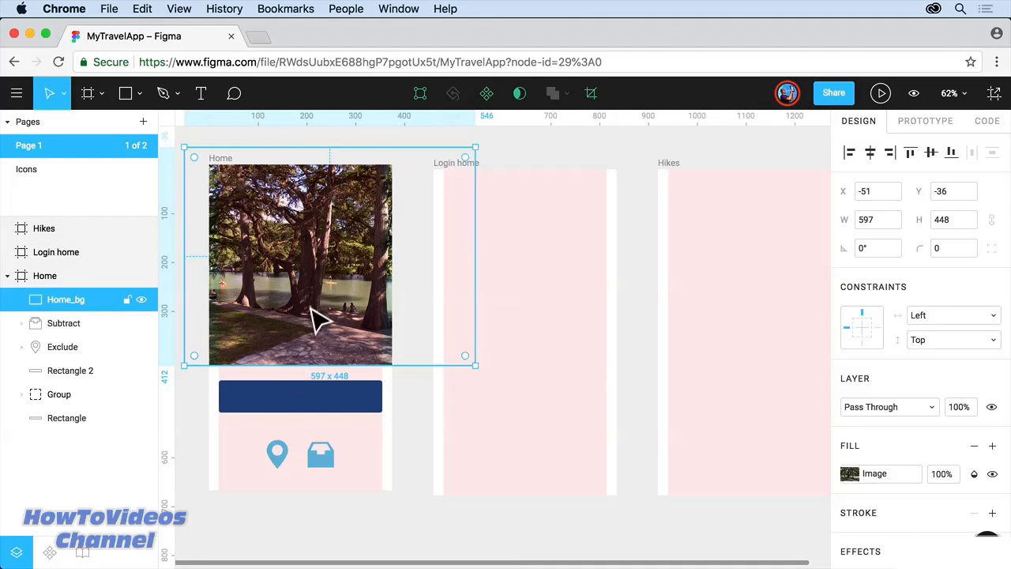
left_click_drag(324, 300, 302, 317)
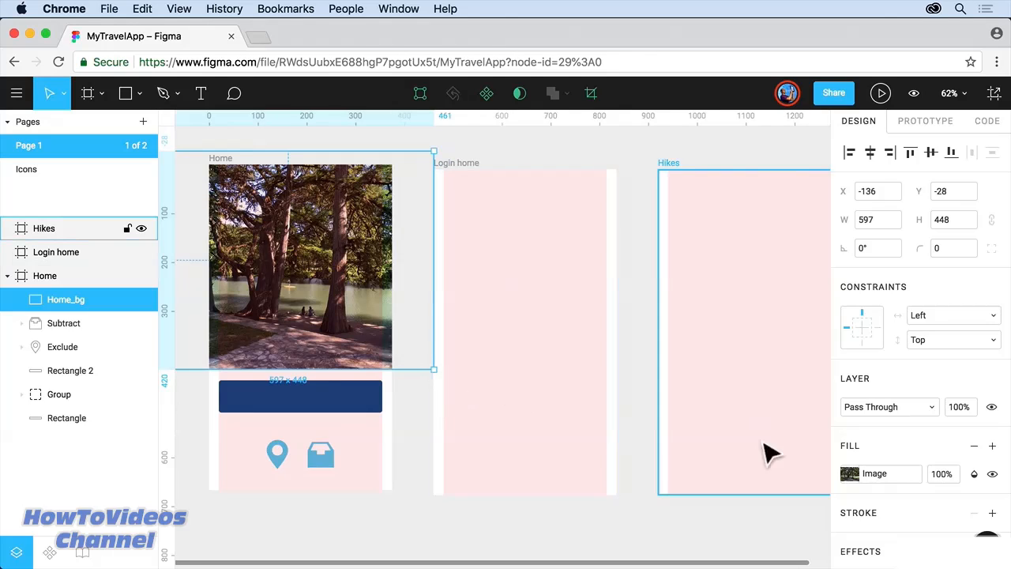
scroll(925, 457, "down", 3)
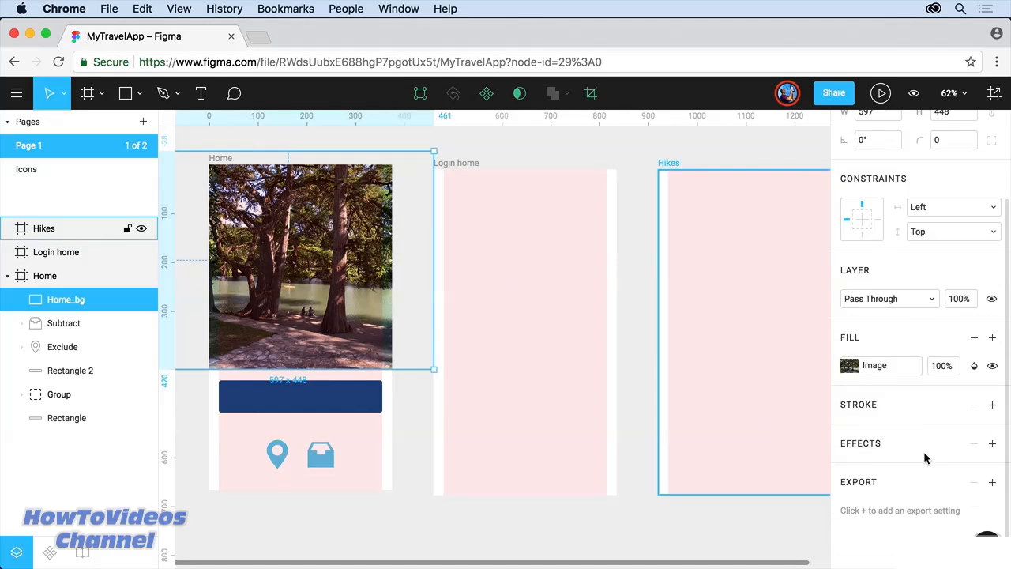
left_click(931, 300)
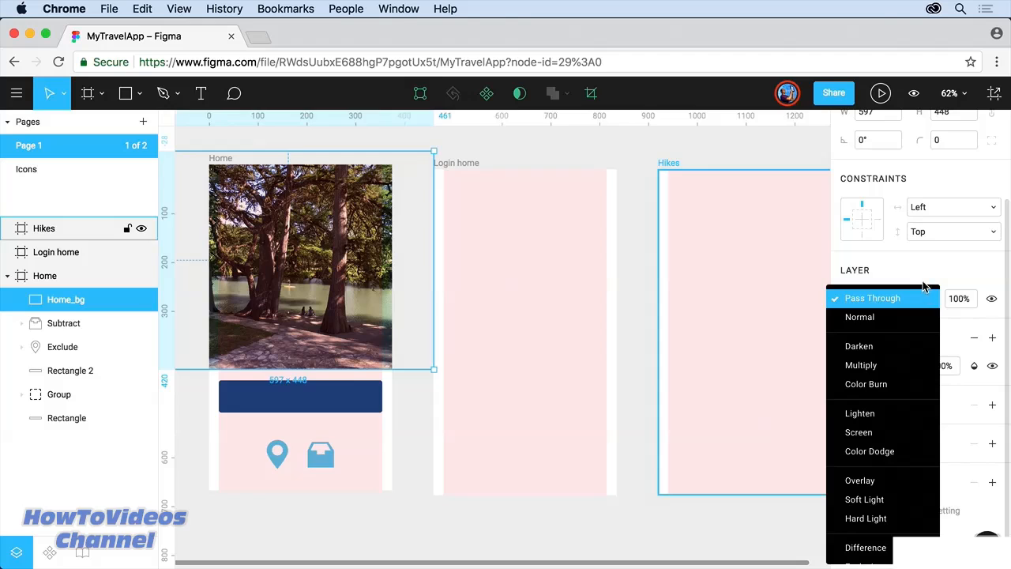
left_click(924, 279)
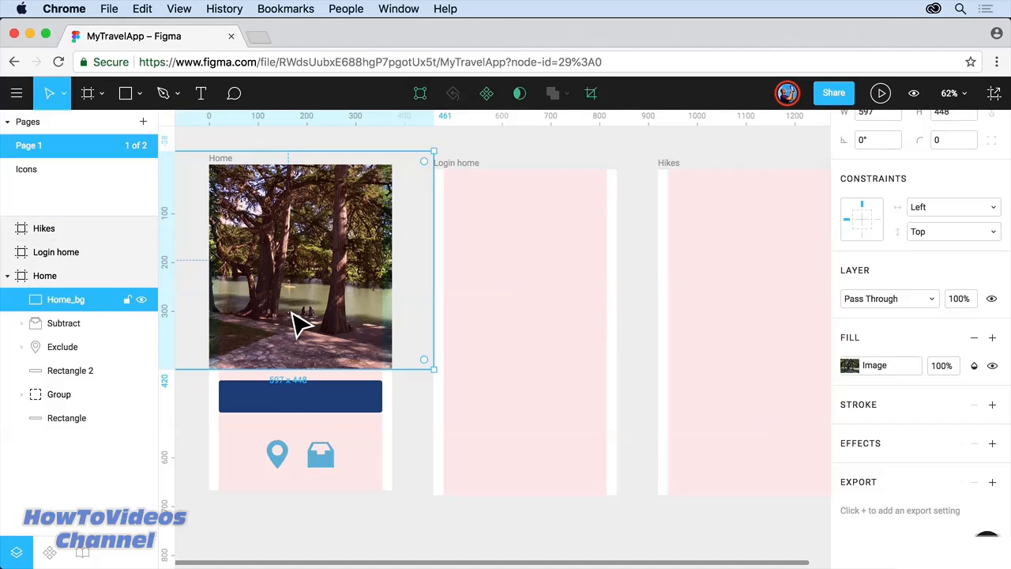
Step: Raise the Home_bg photo's saturation in its image fill settings, keeping Fill mode
double_click(269, 244)
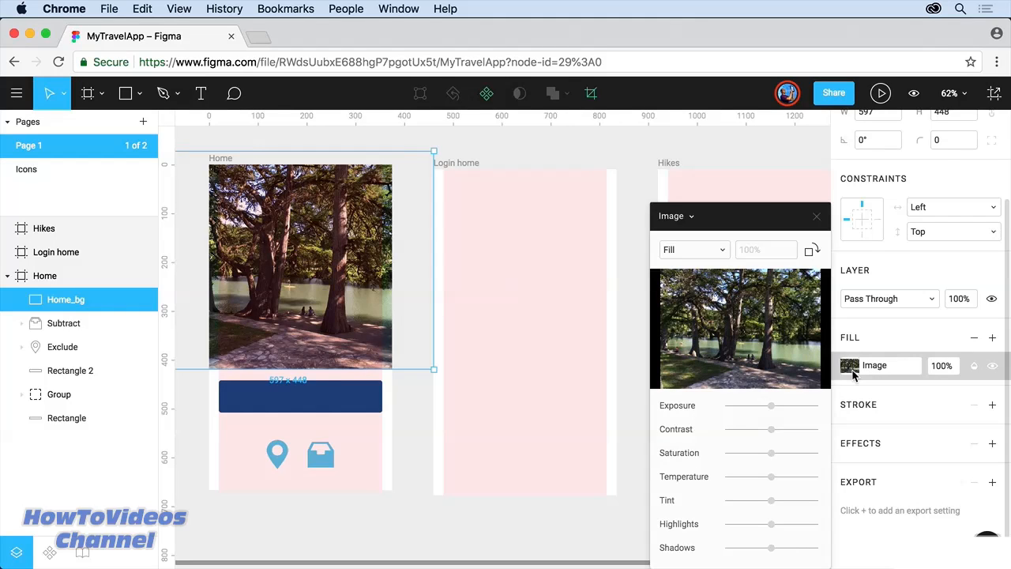
left_click(719, 250)
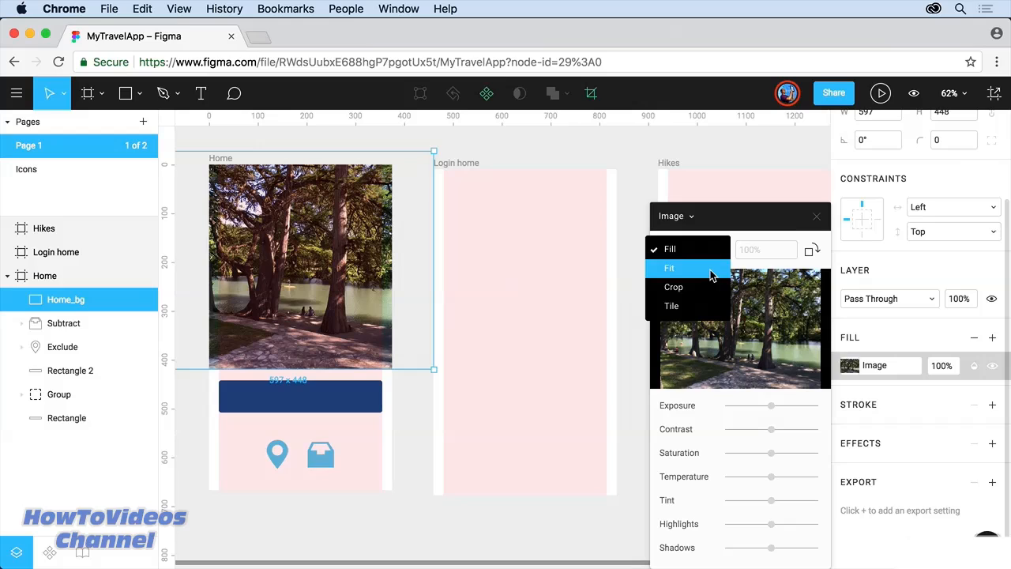
left_click(783, 229)
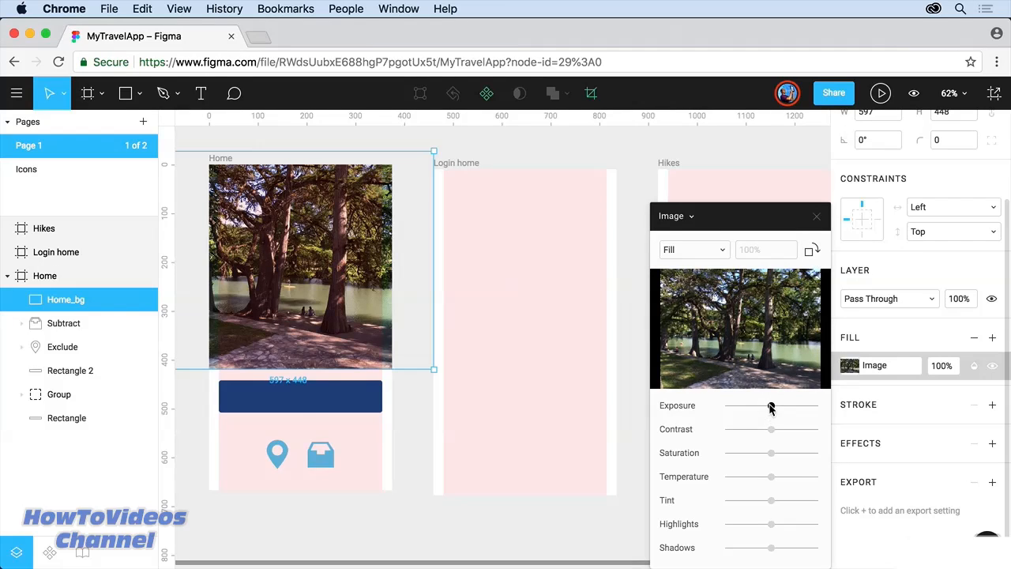
mouse_move(745, 327)
mouse_move(771, 406)
left_mouse_down()
mouse_move(785, 406)
mouse_move(772, 406)
left_mouse_up()
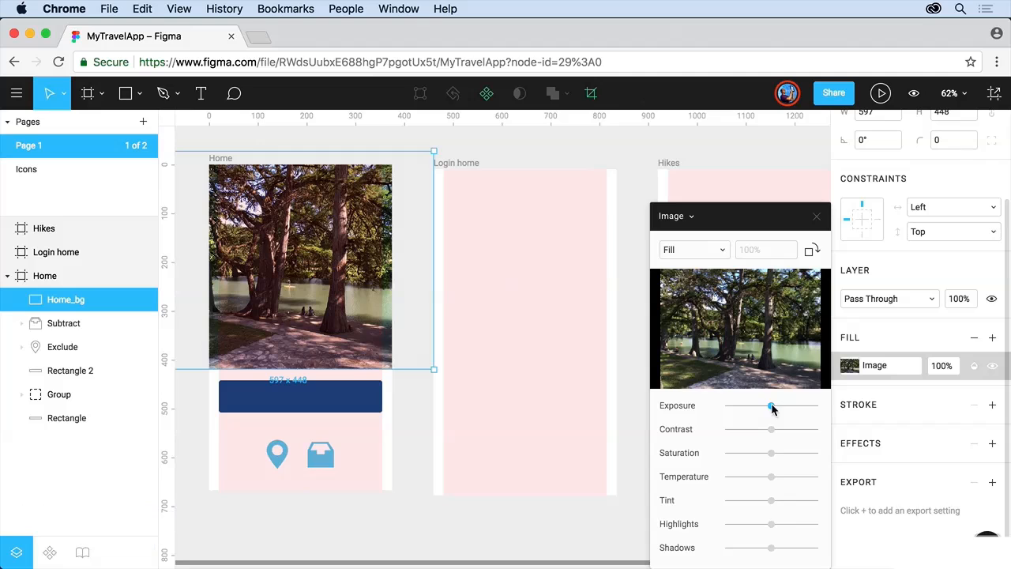
left_click_drag(770, 453, 808, 454)
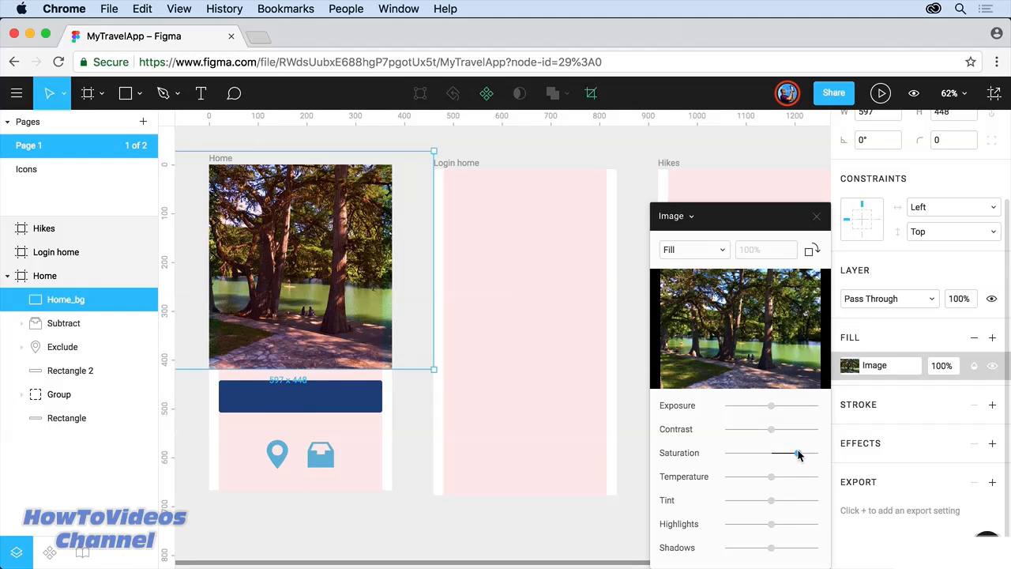
left_click(817, 216)
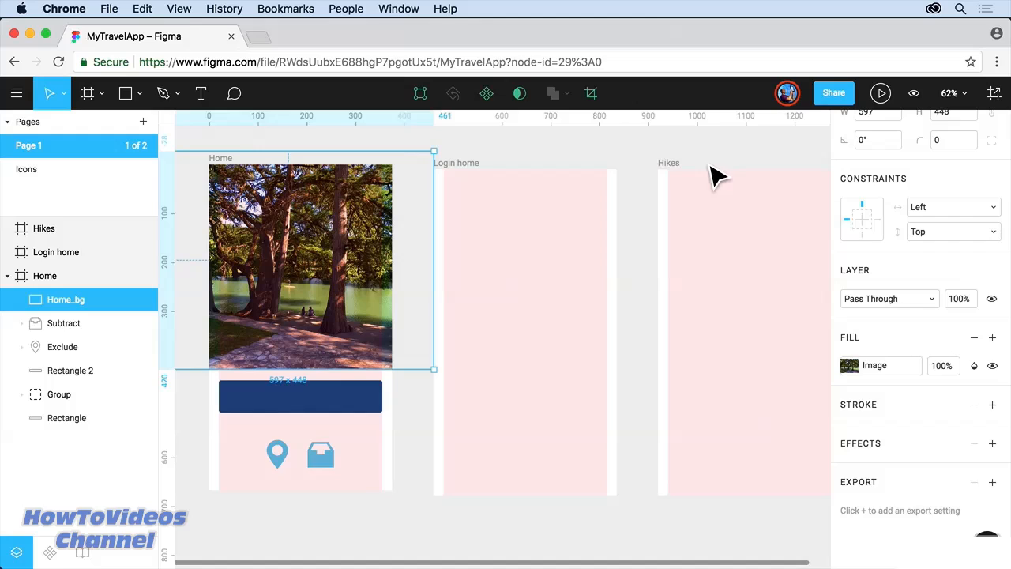
Step: Place Hikes_header.jpg from the images folder onto the canvas
left_click_drag(710, 169, 510, 169)
left_click(138, 95)
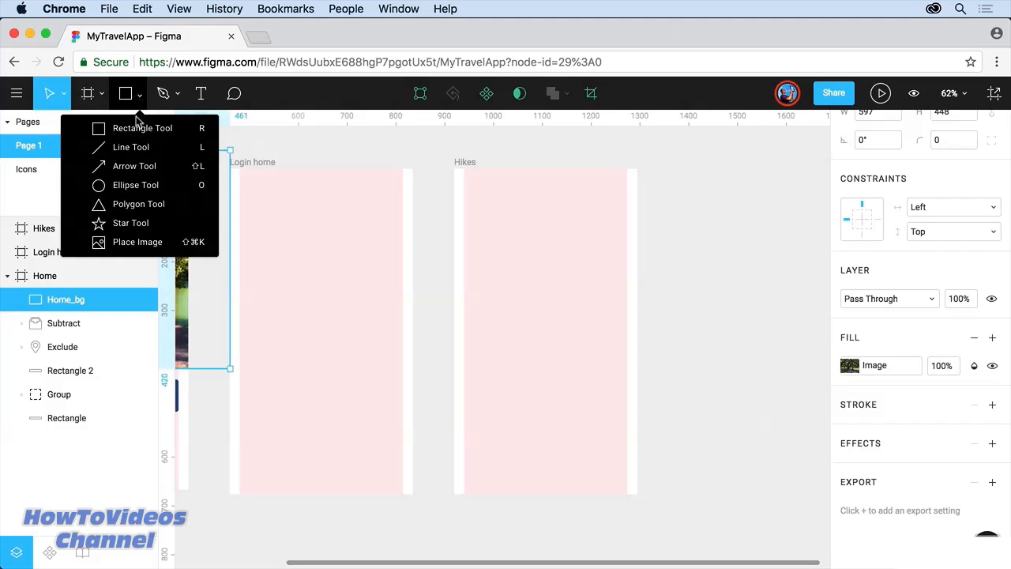
left_click(154, 247)
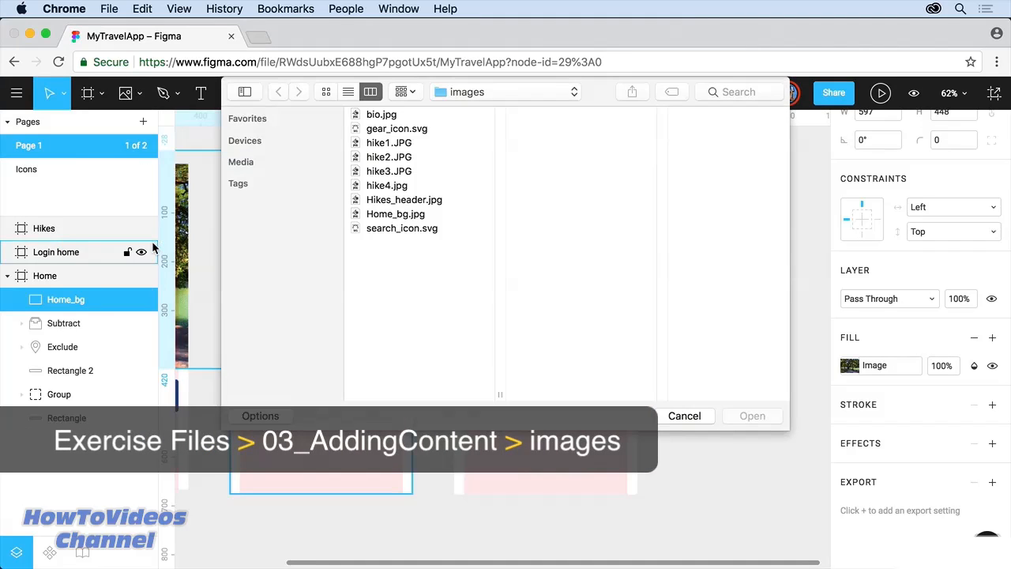
left_click(393, 201)
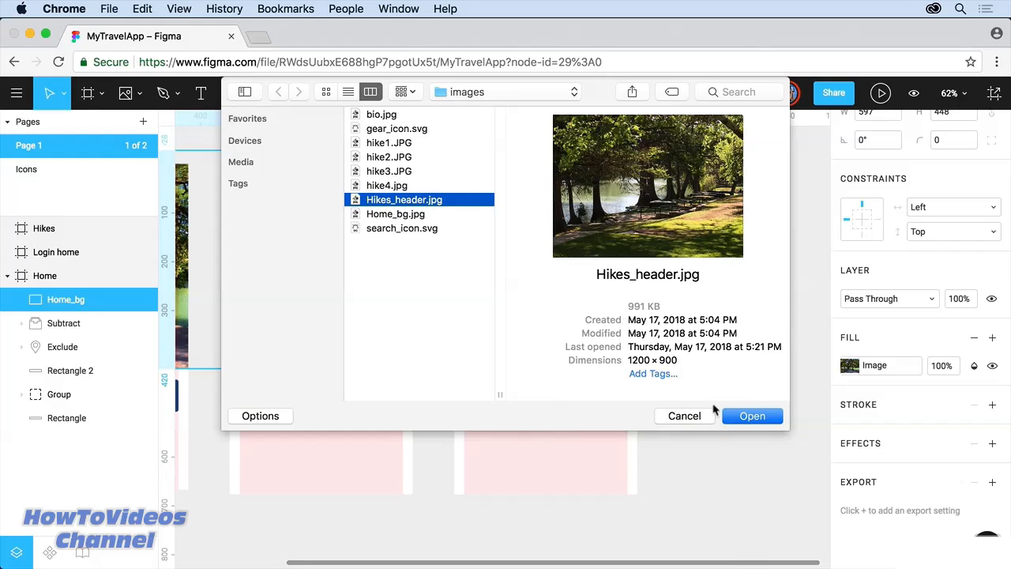
left_click(734, 416)
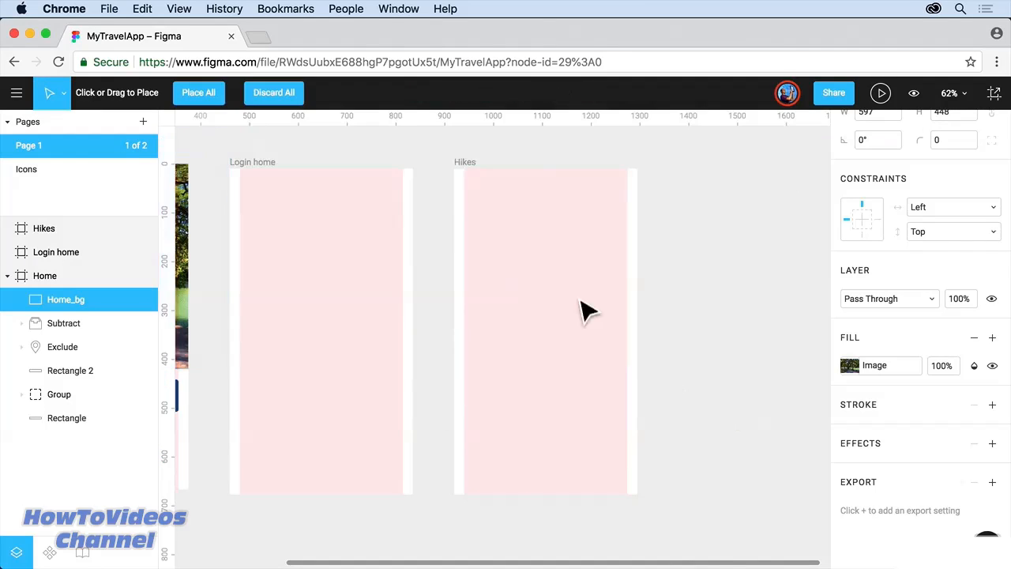
left_click_drag(430, 144, 668, 327)
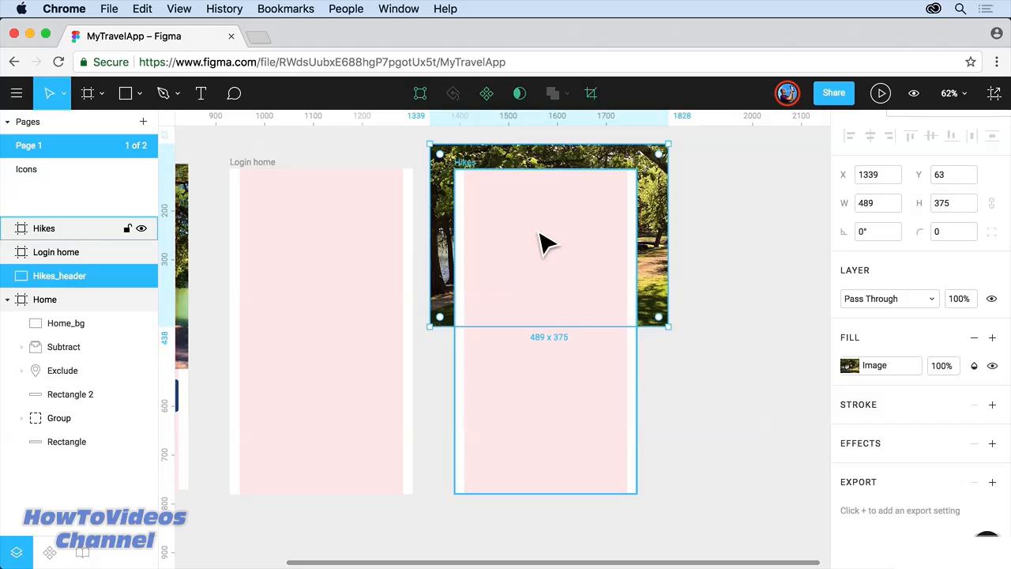
Step: Move the Hikes_header photo to the top of the Hikes frame and resize it to about 444×373
left_click_drag(524, 164, 529, 190)
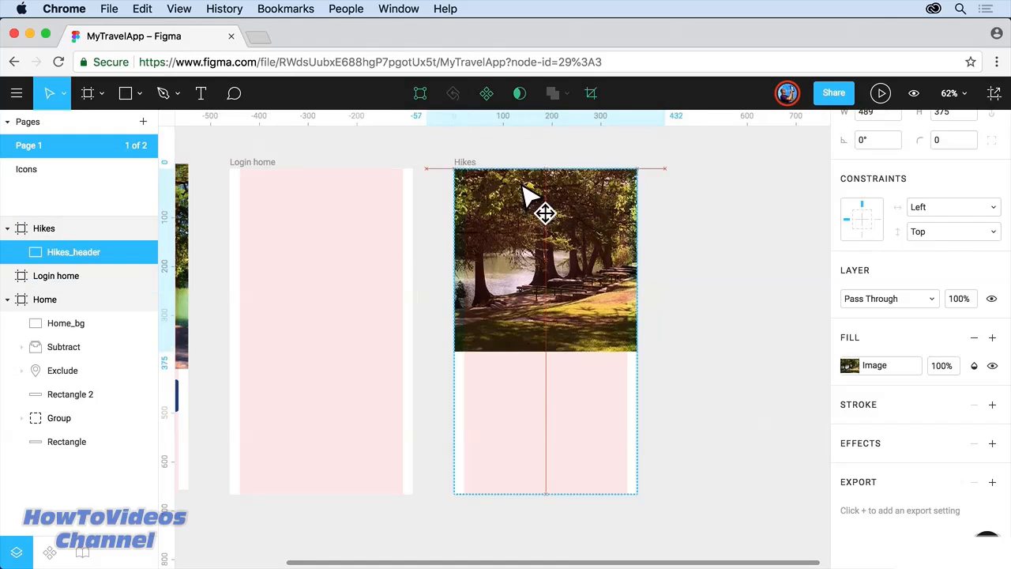
mouse_move(542, 255)
left_mouse_down()
mouse_move(562, 264)
mouse_move(551, 251)
left_mouse_up()
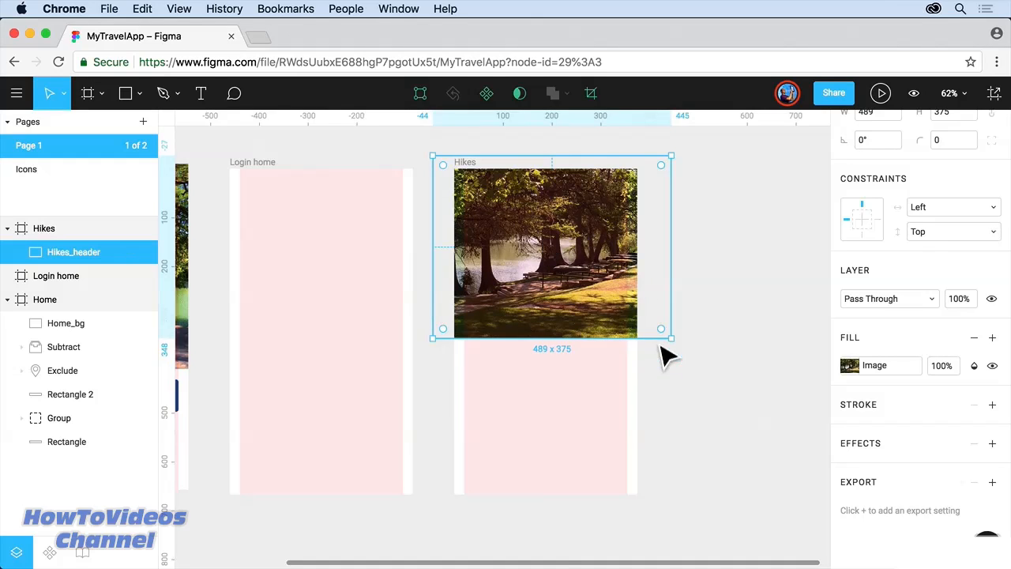
left_click_drag(677, 352, 661, 330)
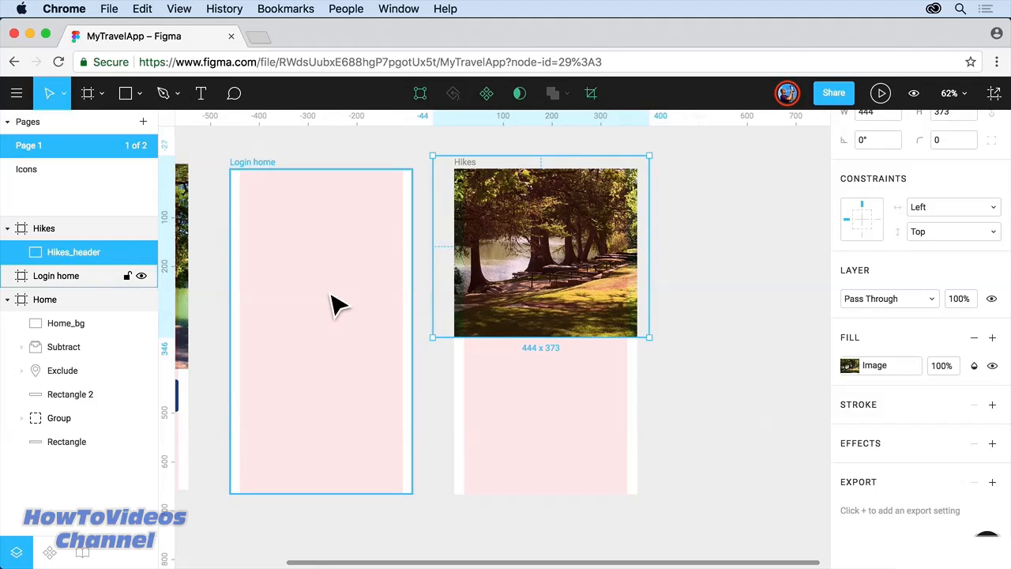
left_click_drag(278, 276, 511, 271)
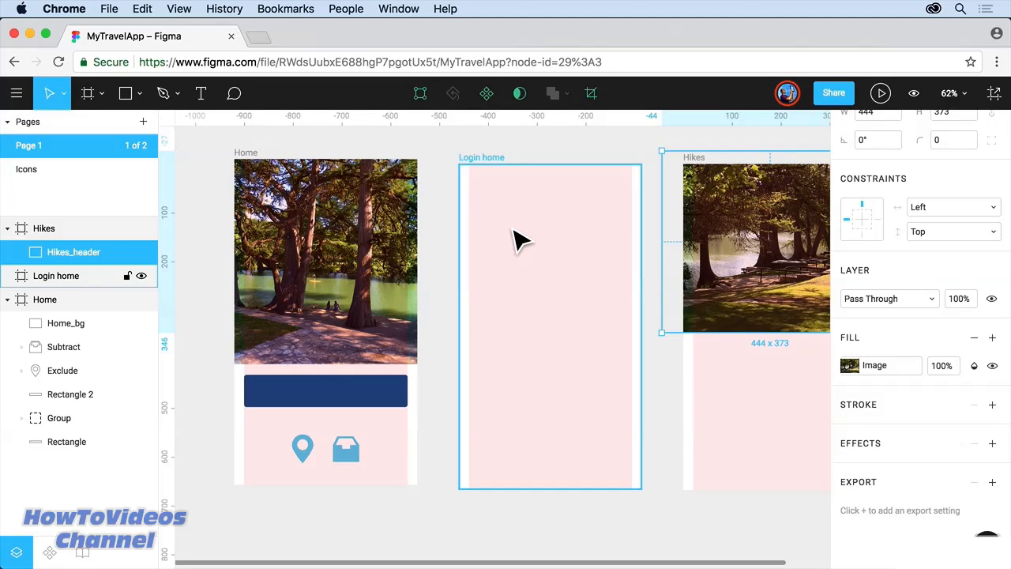
Step: Give the Login home frame a 2-column layout grid with 20 gutter and 20 margin
left_click(484, 158)
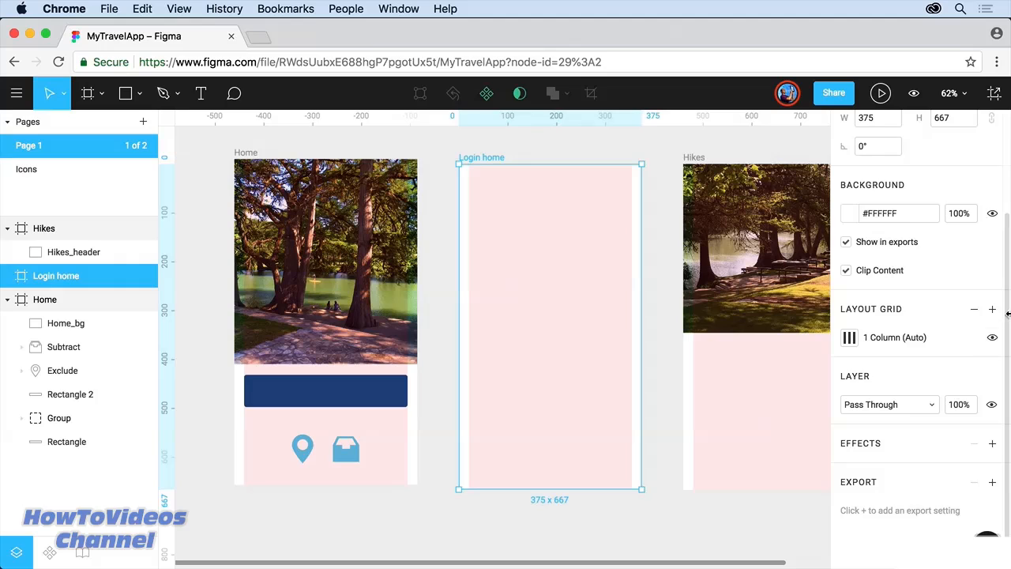
left_click(850, 340)
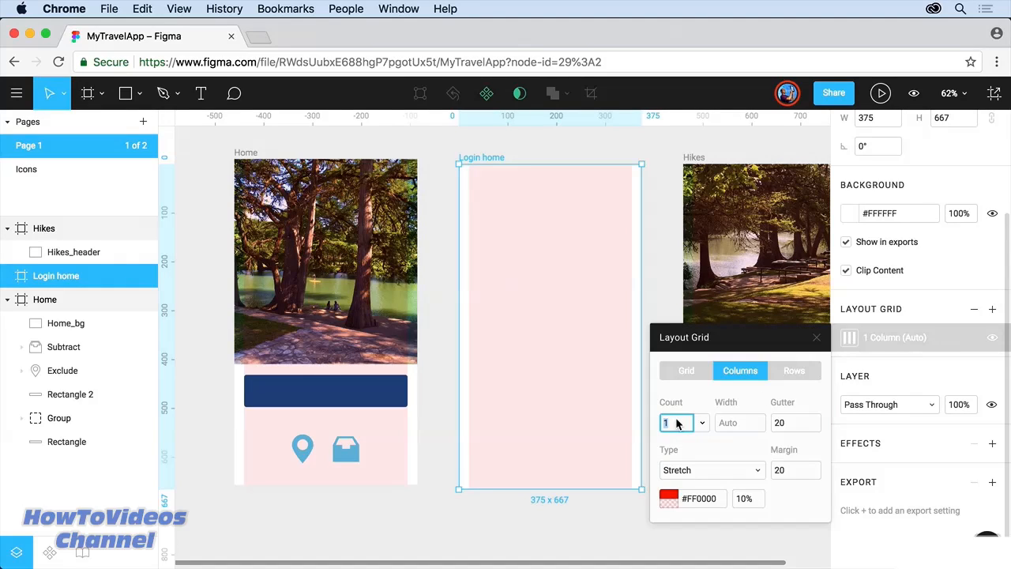
type("2")
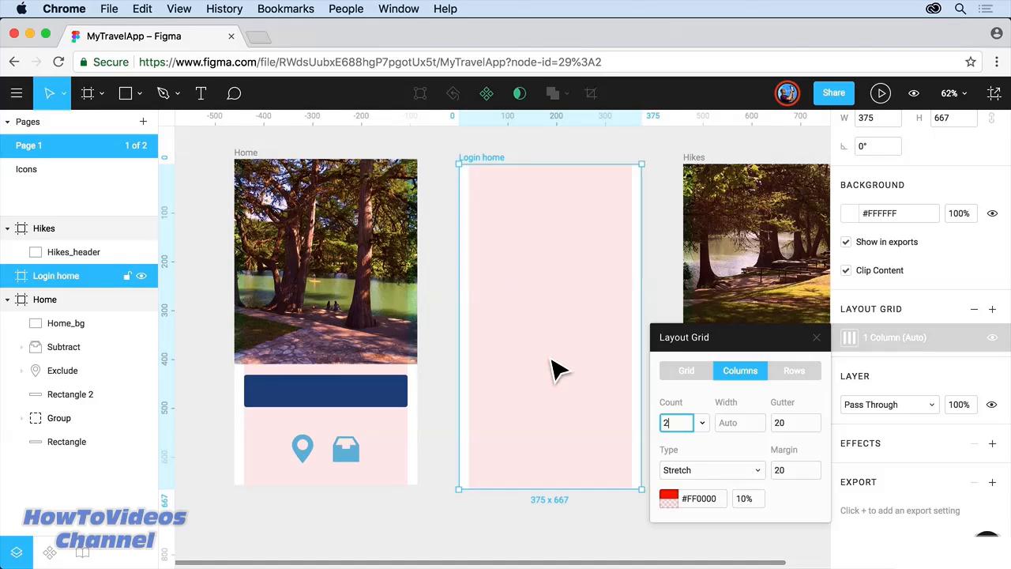
key("Tab")
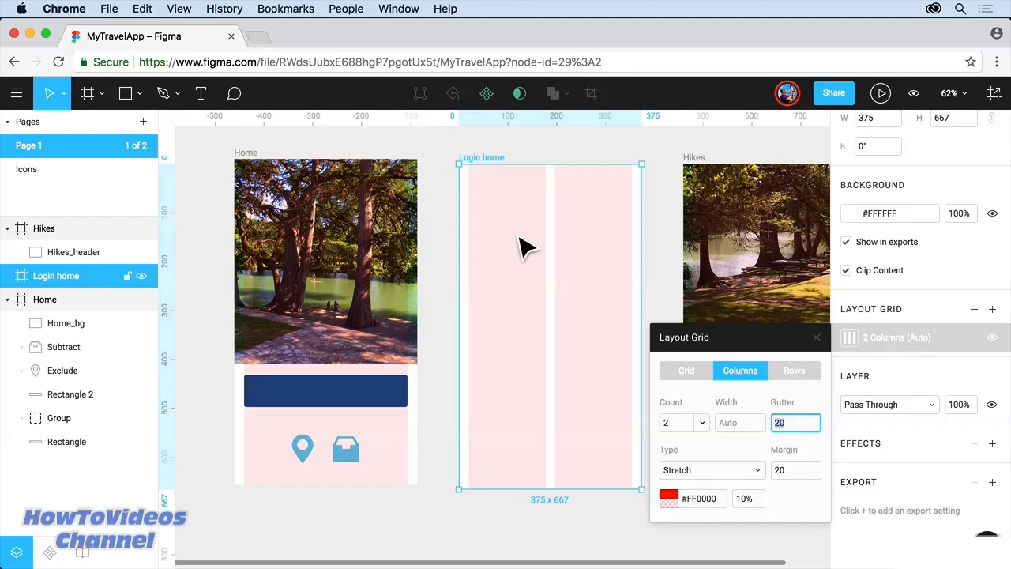
left_click(816, 338)
left_click(127, 96)
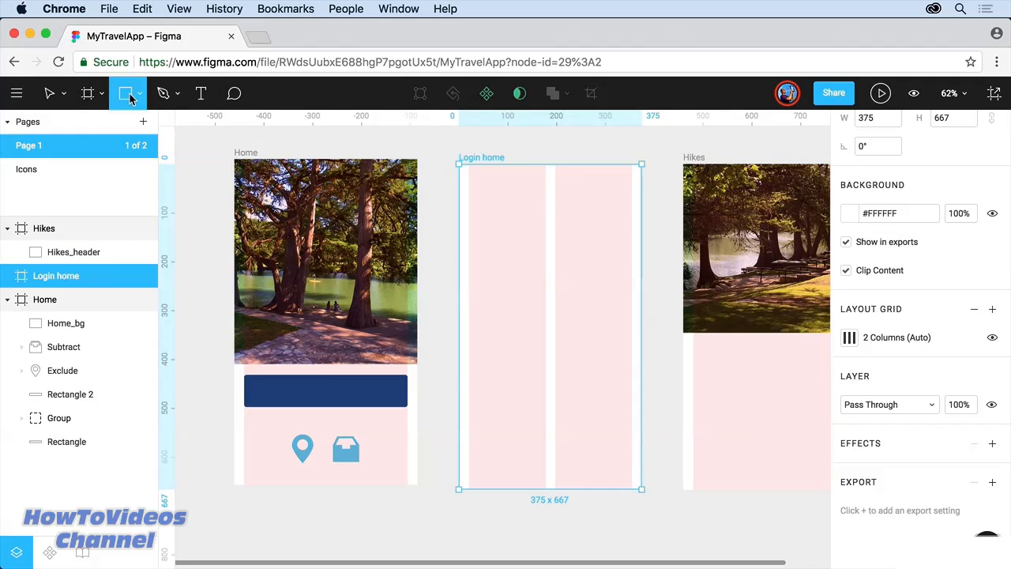
Step: Draw a grey 158×149 rectangle and copy it into a 2×2 grid across both columns
mouse_move(469, 230)
left_mouse_down()
mouse_move(524, 298)
mouse_move(546, 302)
left_mouse_up()
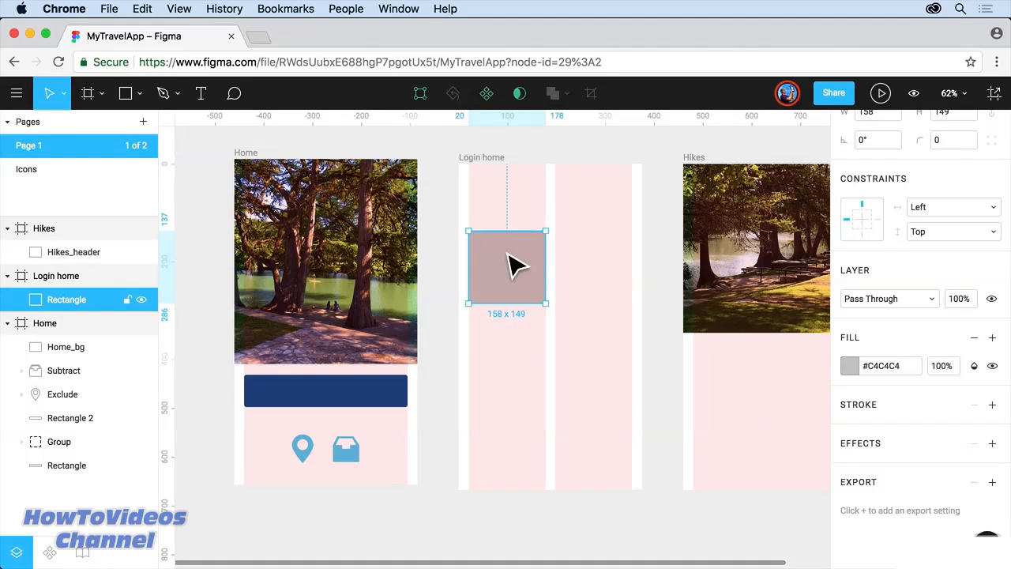
left_click_drag(509, 276, 582, 277)
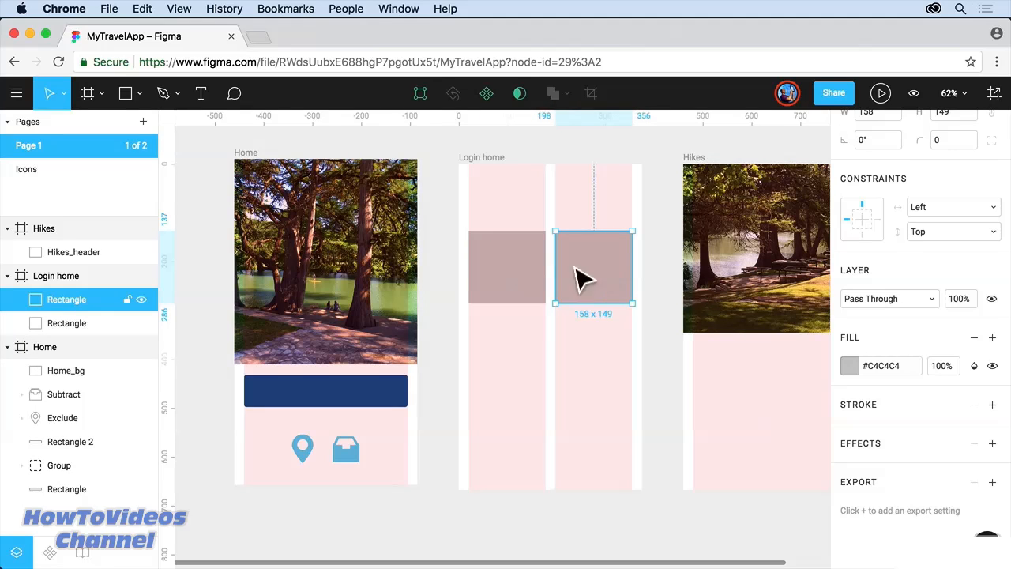
left_click_drag(440, 199, 662, 340)
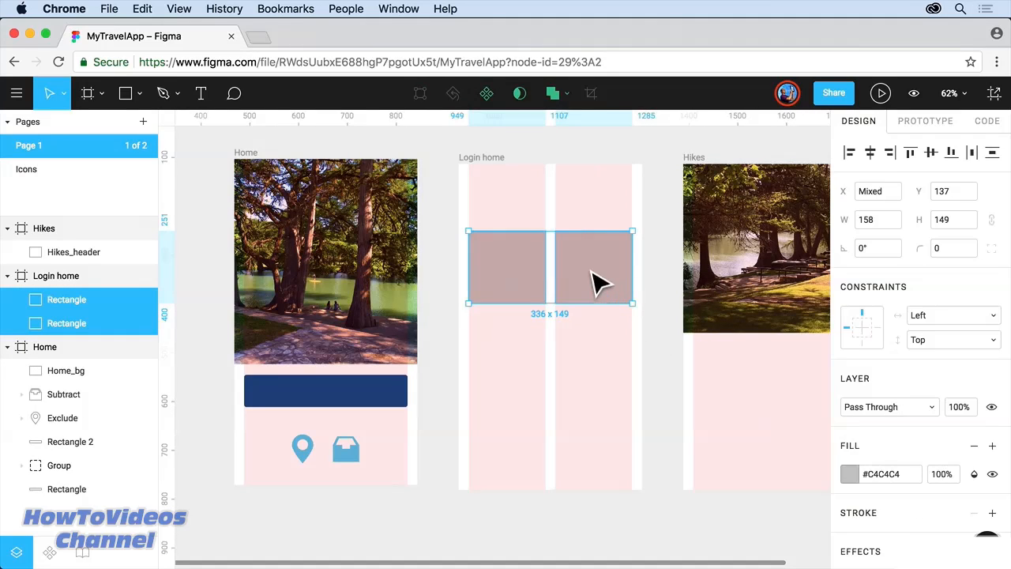
left_click_drag(600, 280, 593, 354)
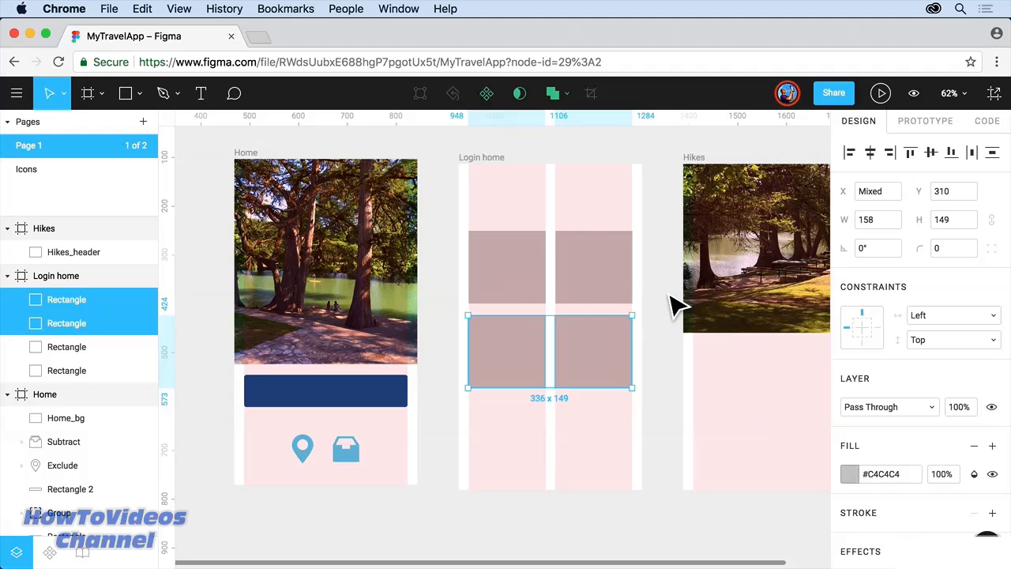
Step: Choose Place Image and load the hike1 to hike4 photos from the images folder
left_click(149, 95)
left_click(141, 94)
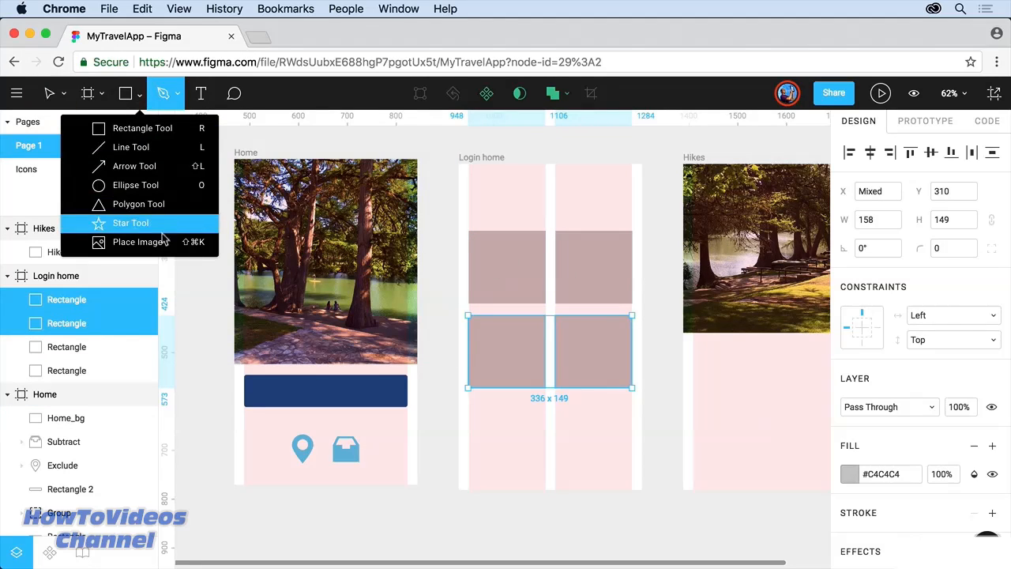
left_click(139, 241)
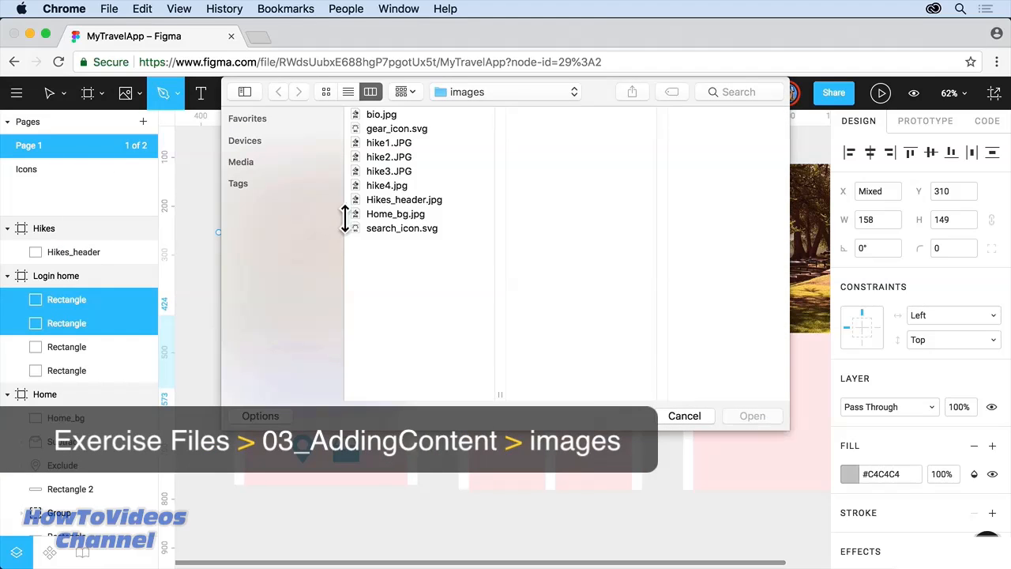
left_click(399, 145)
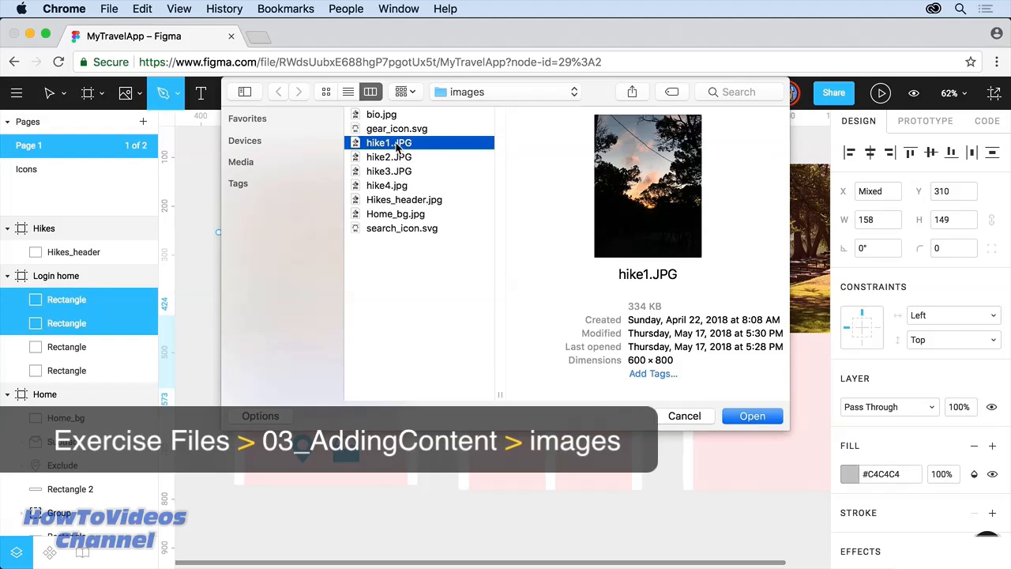
left_click(395, 186, "shift")
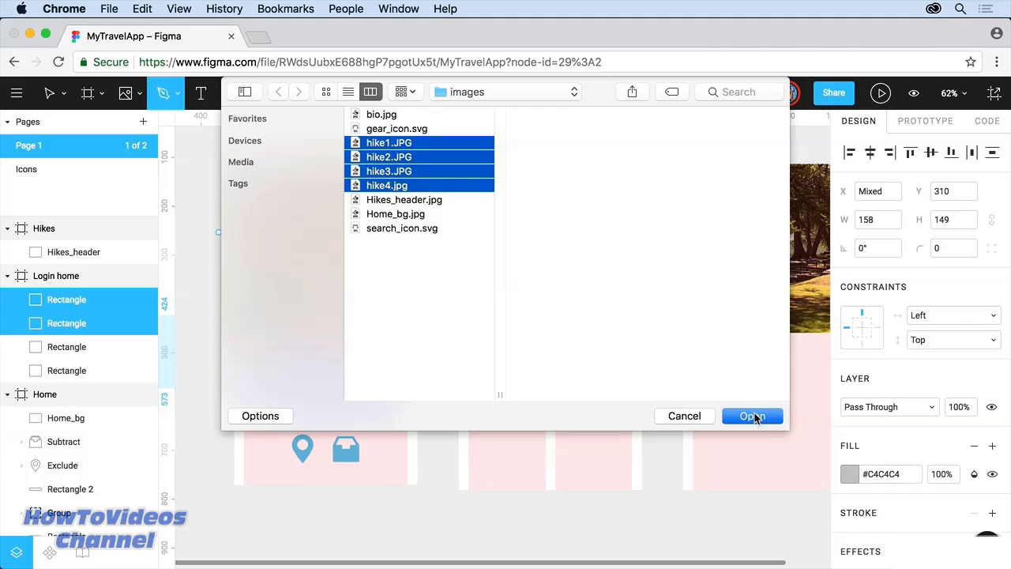
left_click(752, 416)
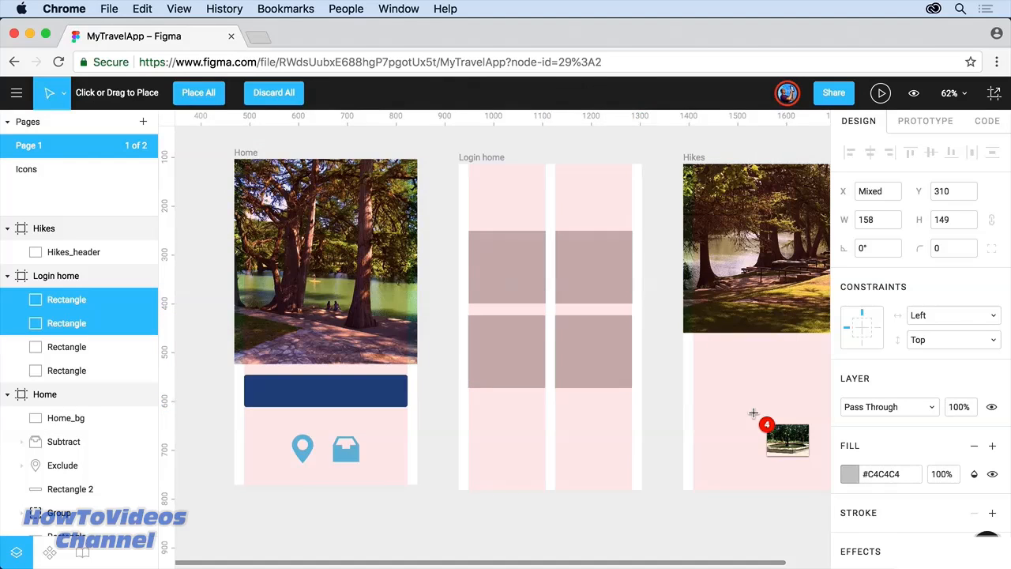
Step: Place the four hike photos into the grid rectangles, top-left through lower-right
left_click(498, 260)
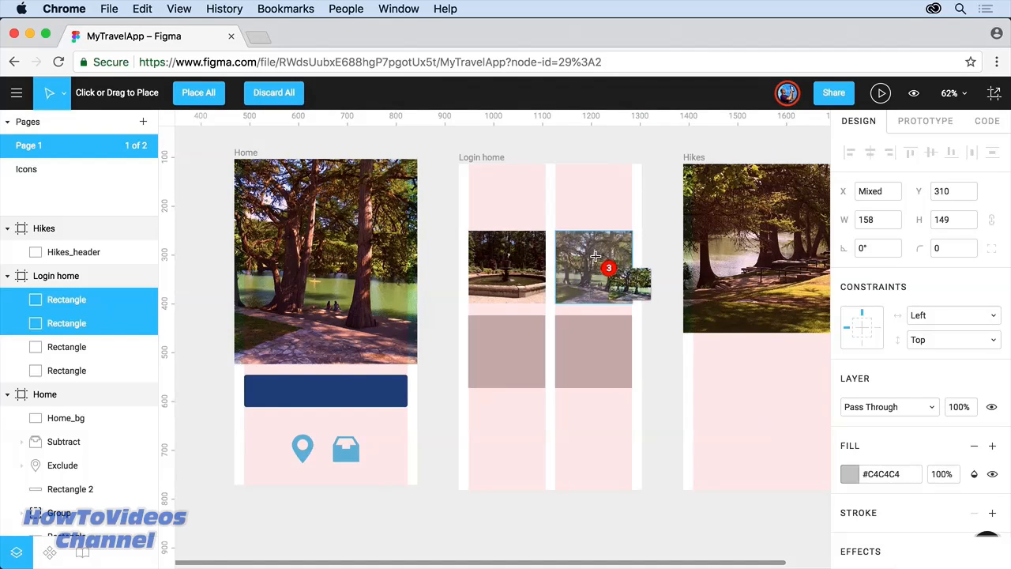
left_click(600, 260)
left_click(506, 351)
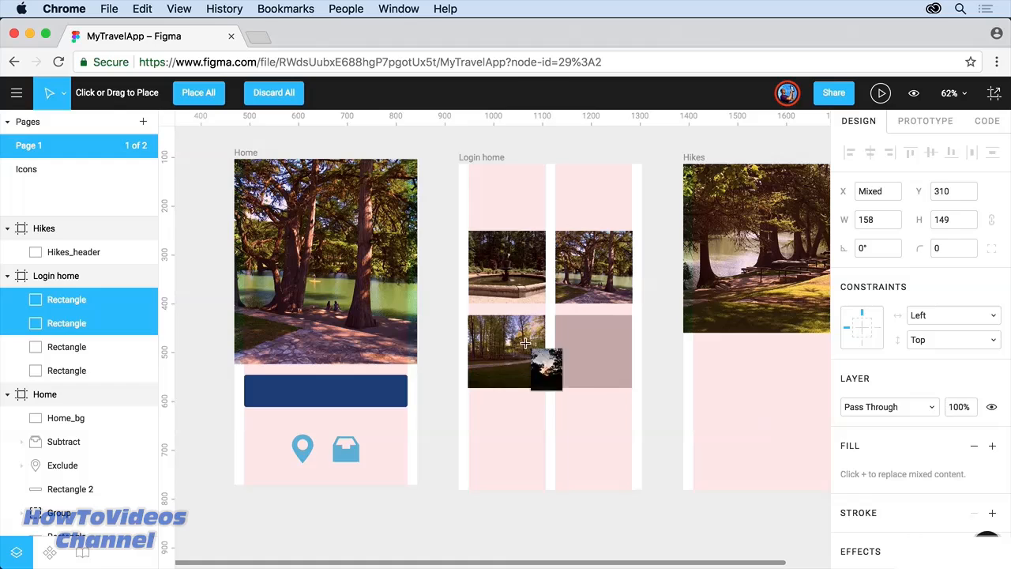
left_click(588, 363)
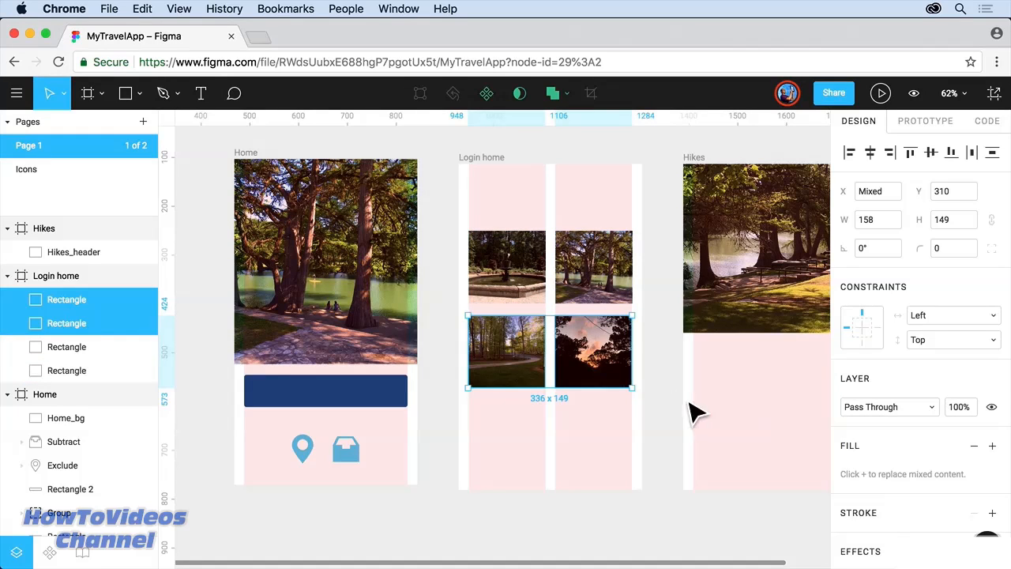
left_click_drag(698, 407, 431, 354)
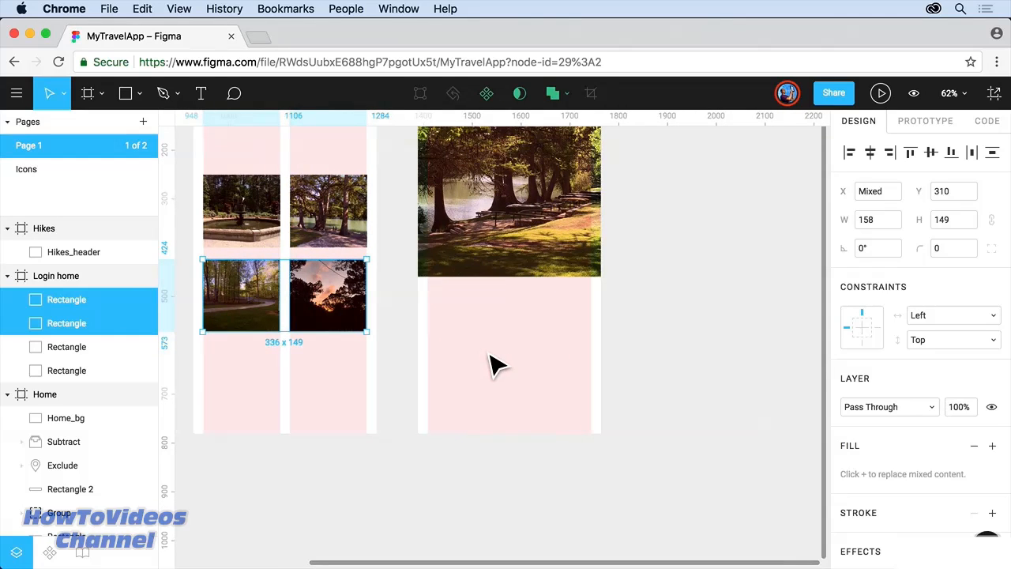
Step: Choose Place Image and load gear_icon.svg, search_icon.svg and bio.jpg
left_click(139, 96)
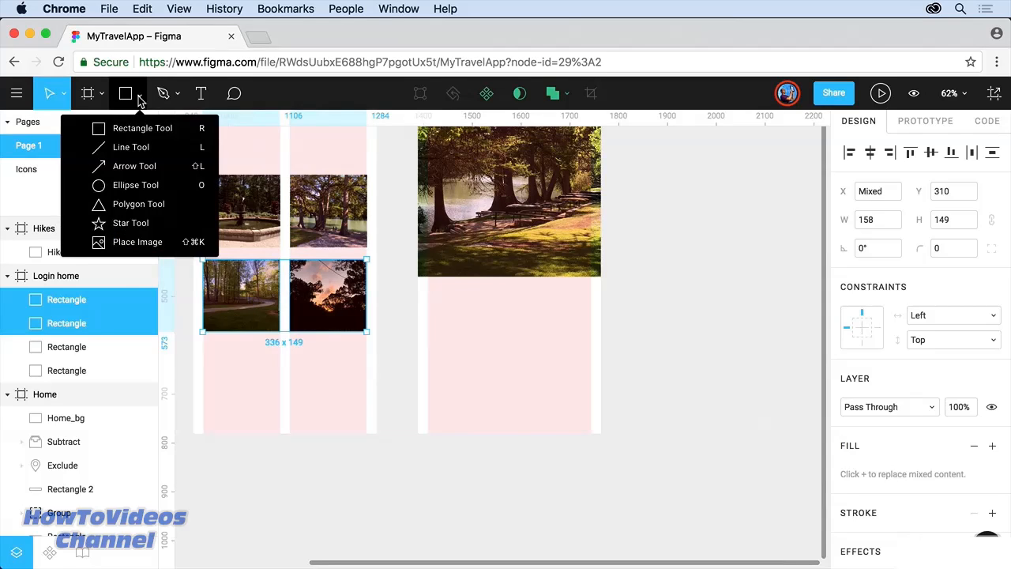
left_click(139, 242)
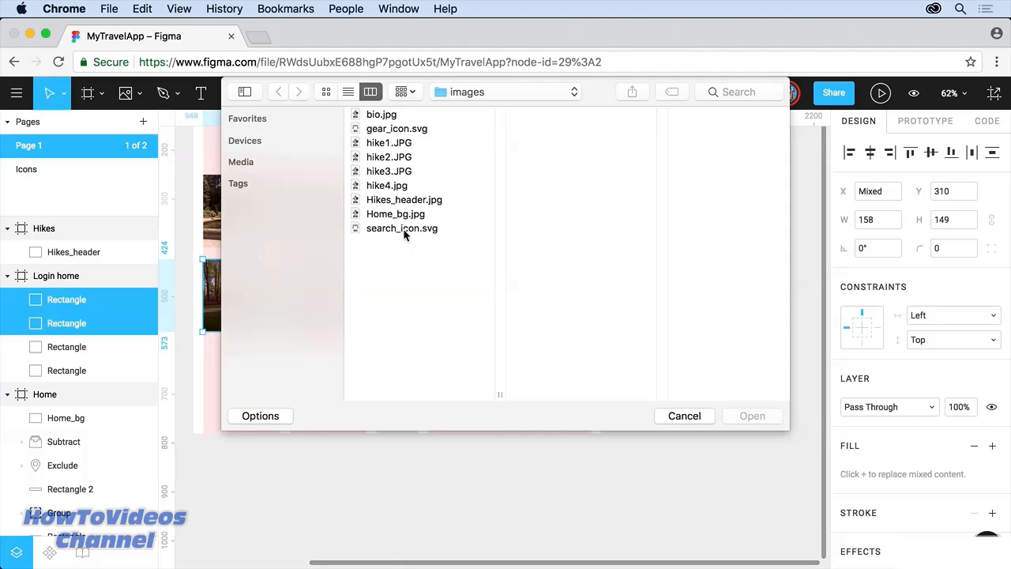
left_click(399, 130)
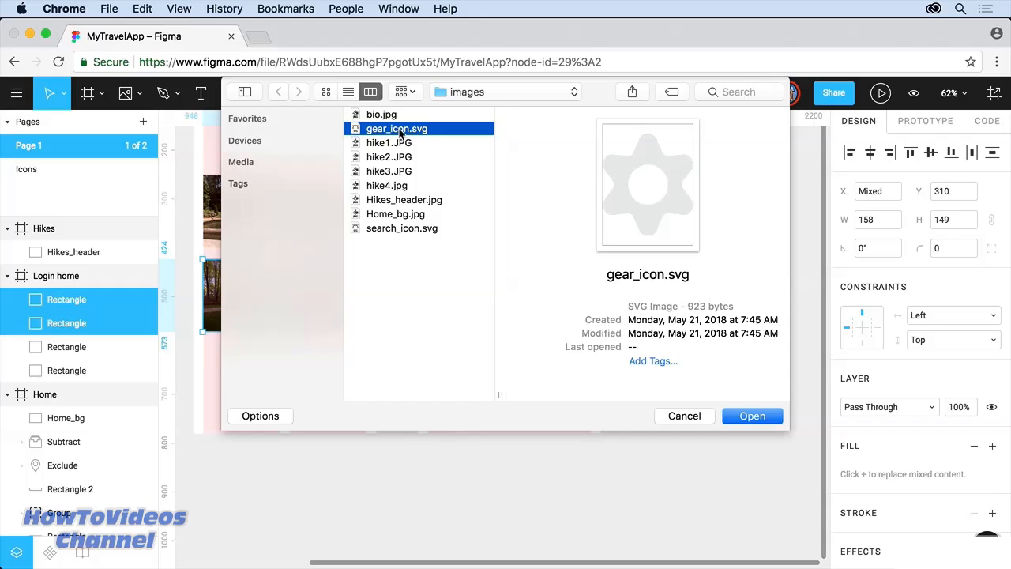
left_click(403, 228, "super")
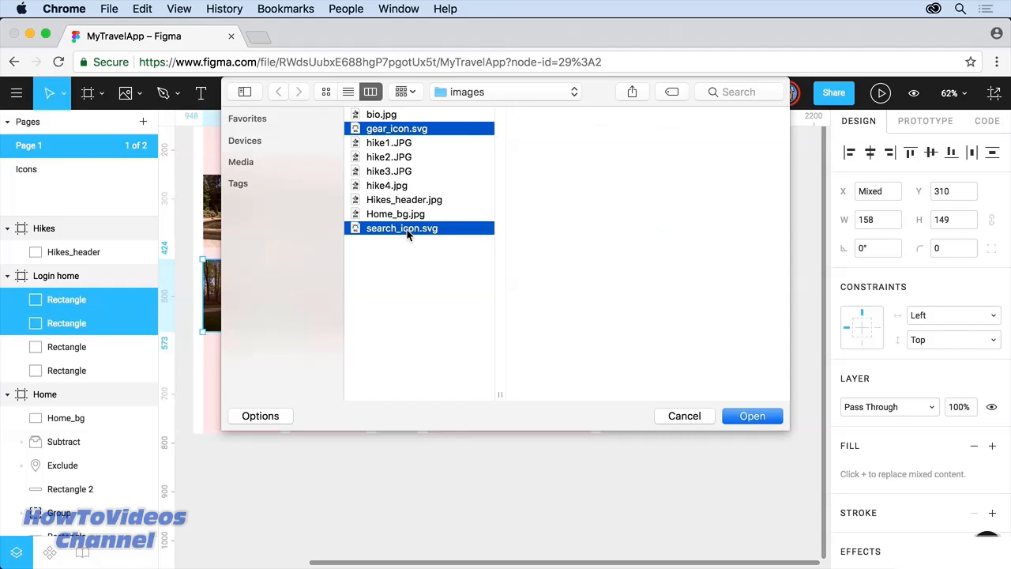
left_click(380, 116, "super")
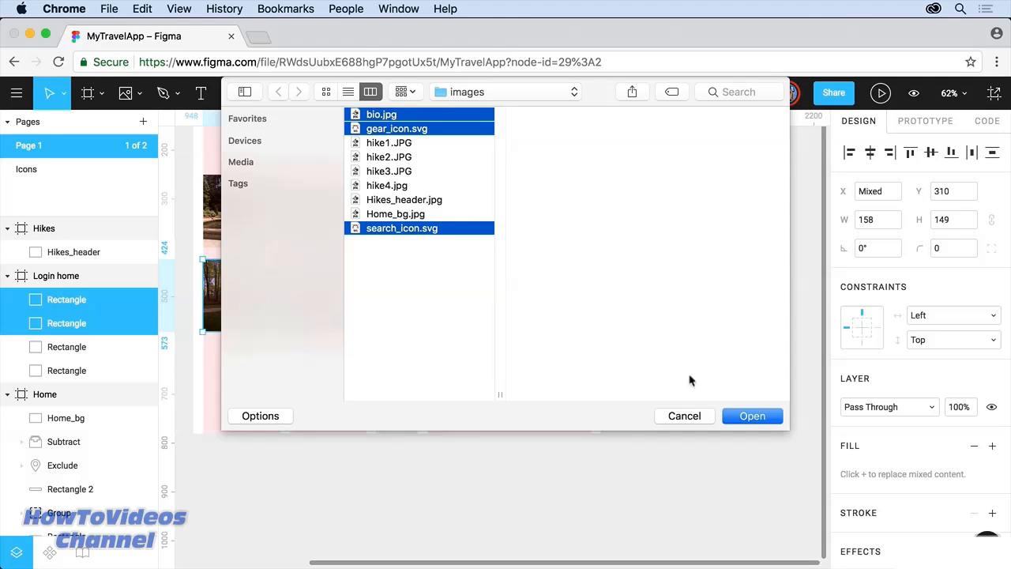
left_click(748, 418)
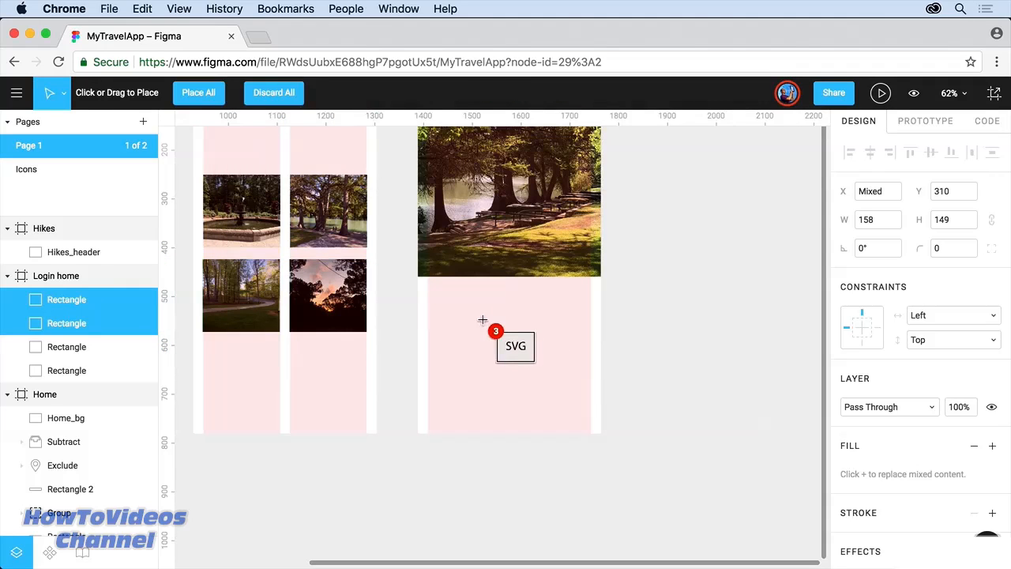
Step: Place the search icon, gear icon and bio portrait in the lower Hikes frame
left_click(456, 387)
left_click(478, 379)
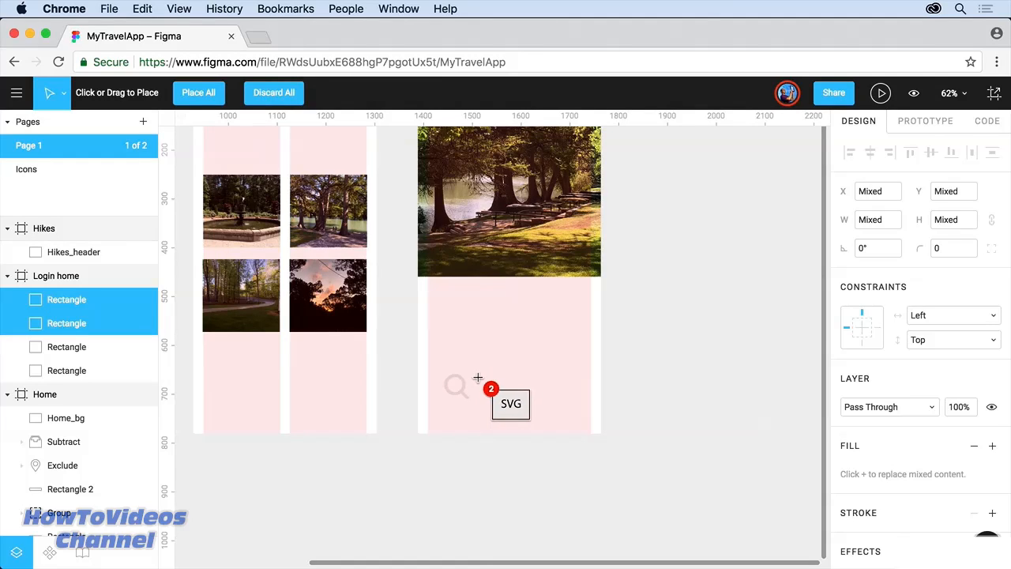
left_click_drag(489, 298, 571, 393)
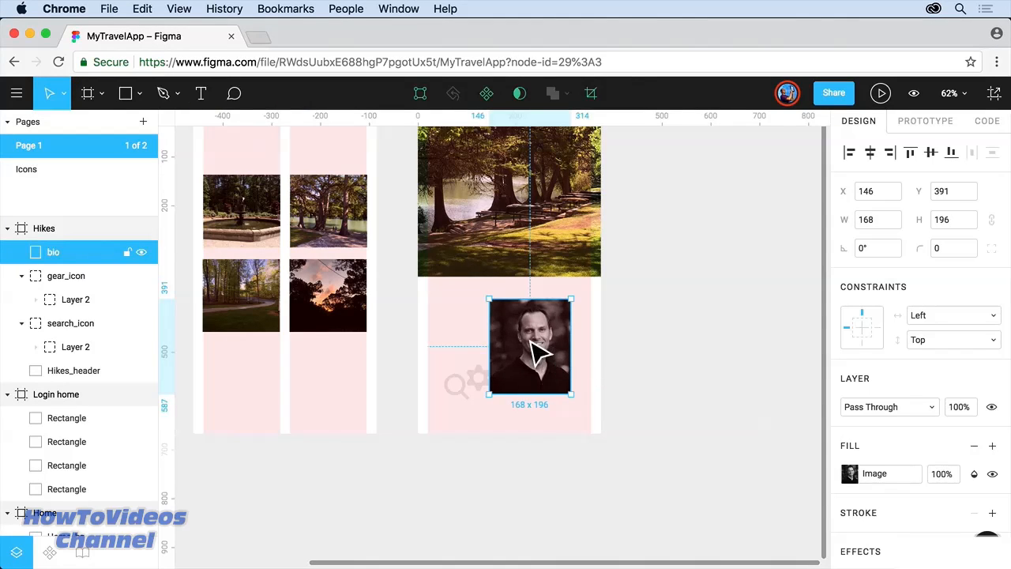
Step: Move the gear icon out from under the portrait and set the search icon beside it
left_click_drag(483, 384, 244, 411)
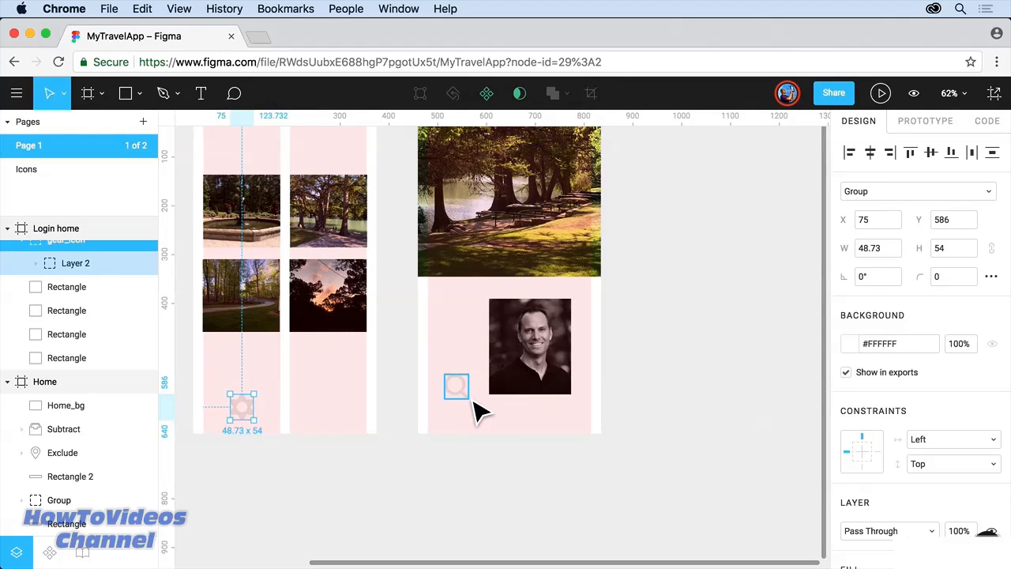
left_click_drag(466, 395, 287, 414)
double_click(286, 412)
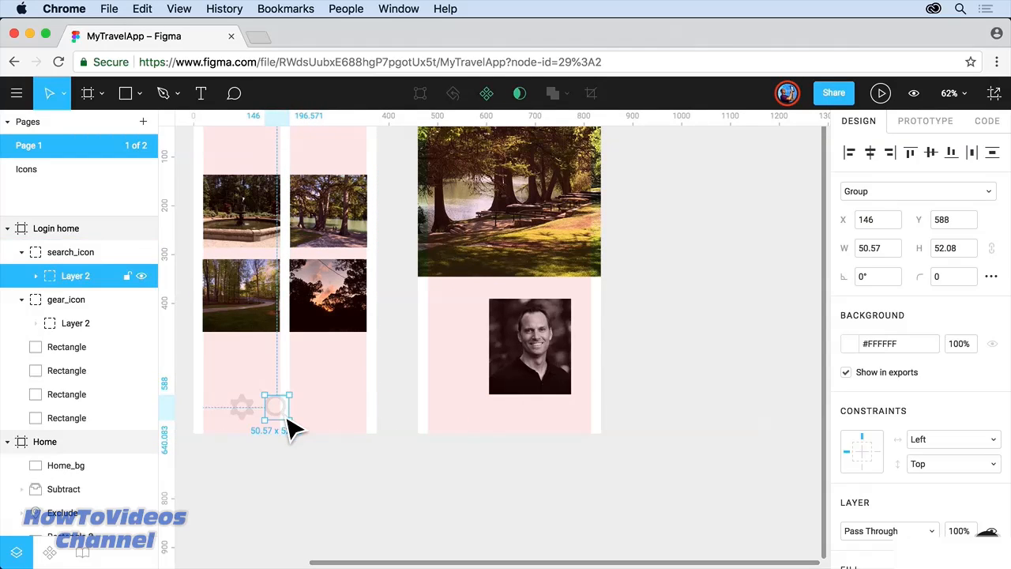
double_click(286, 414)
double_click(286, 415)
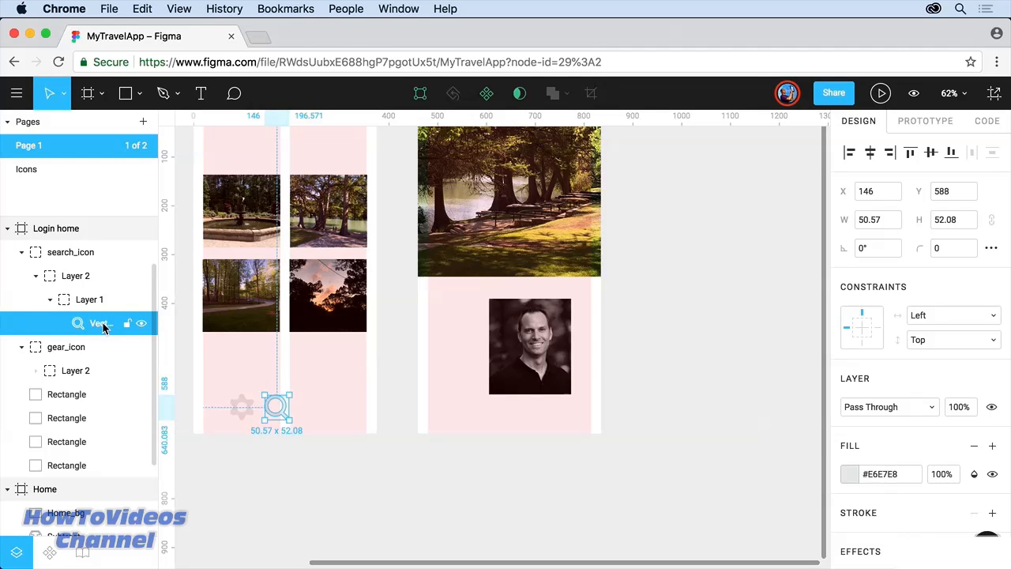
Step: Shift the bio portrait photo up-left to X 104, Y 370
left_click(397, 417)
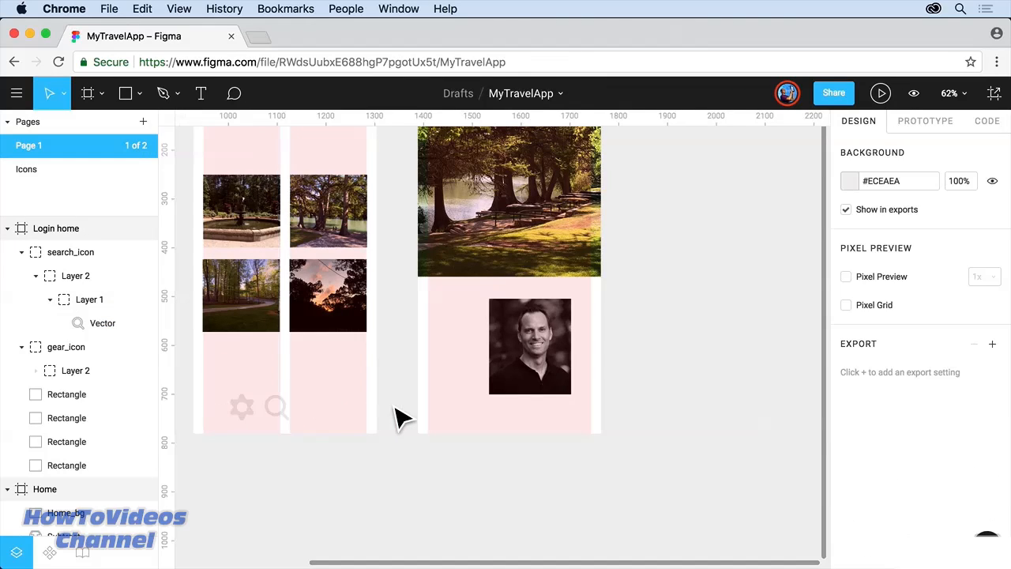
left_click(523, 360)
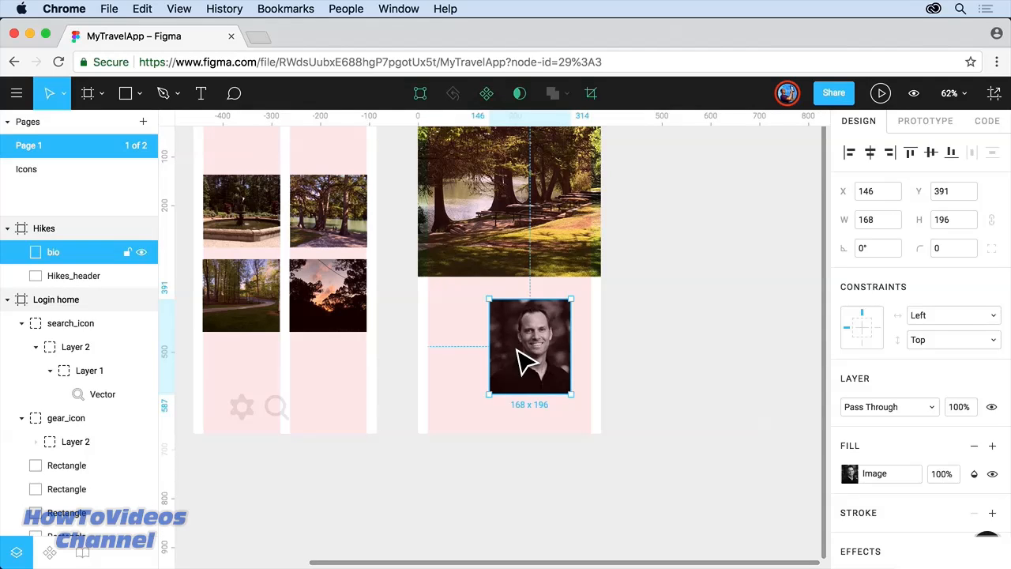
left_click_drag(518, 351, 498, 343)
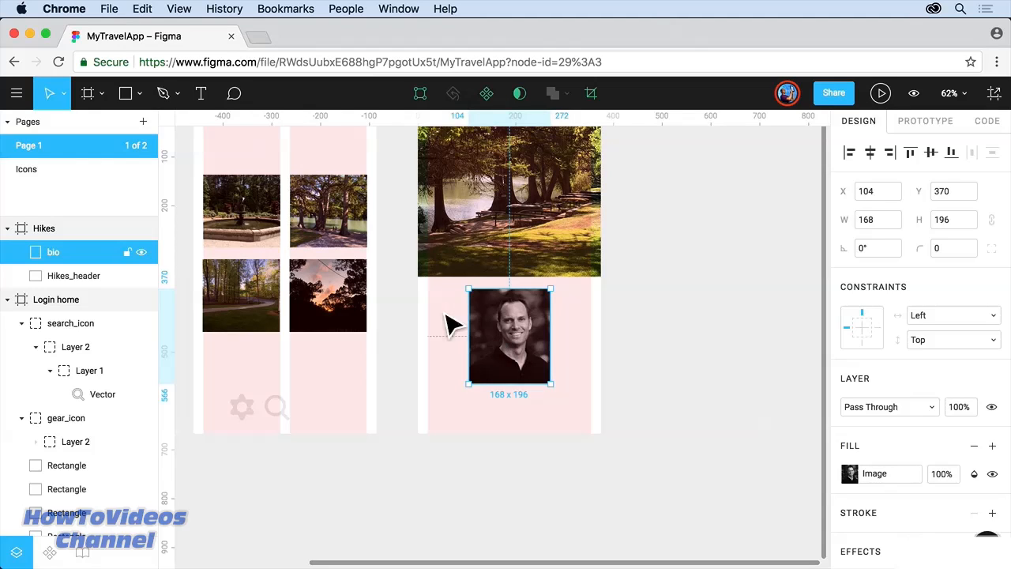
left_click(136, 94)
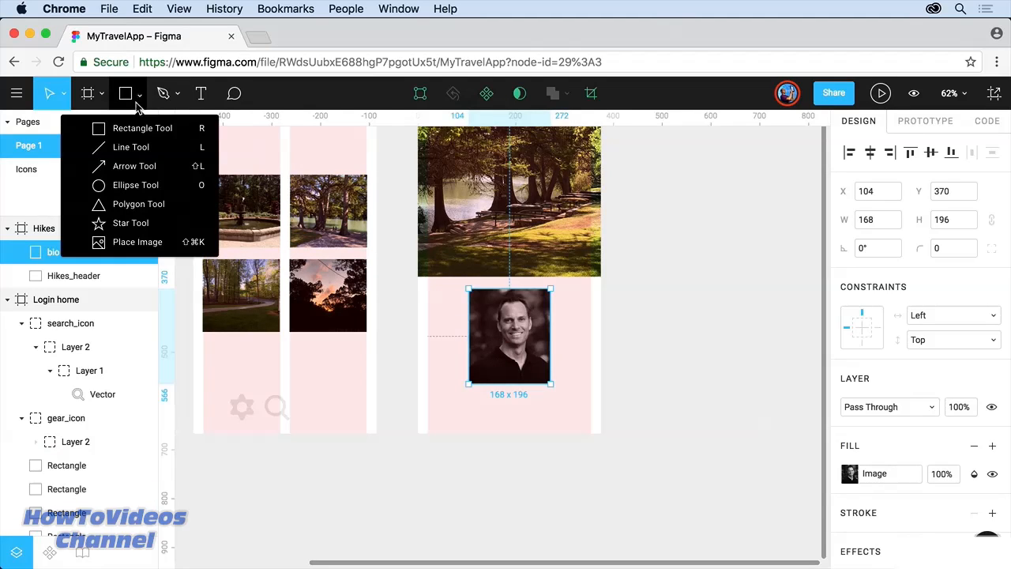
Step: Draw a 160×160 circle over the portrait and send it backward behind the photo
left_click(134, 185)
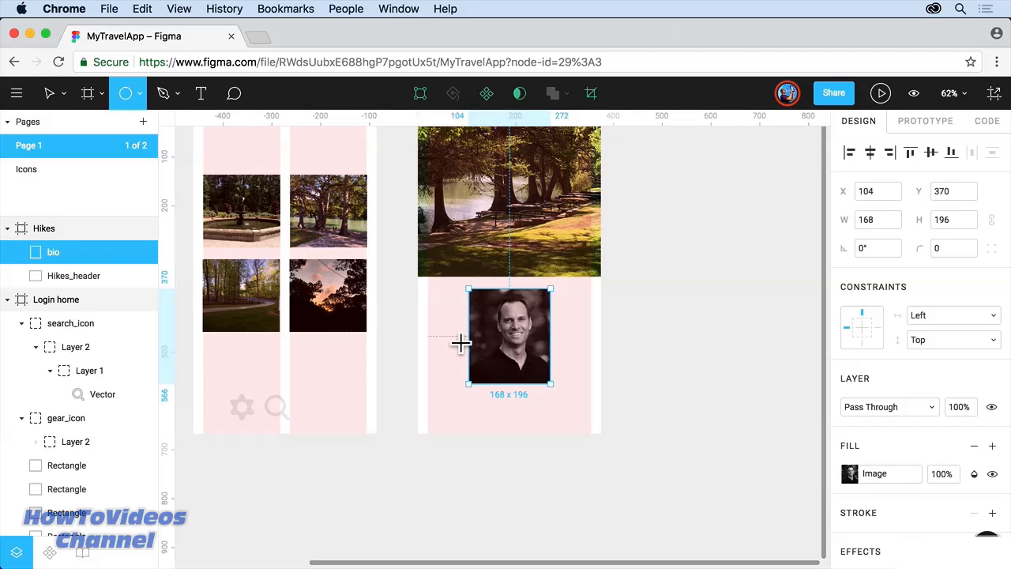
left_click_drag(474, 300, 552, 368)
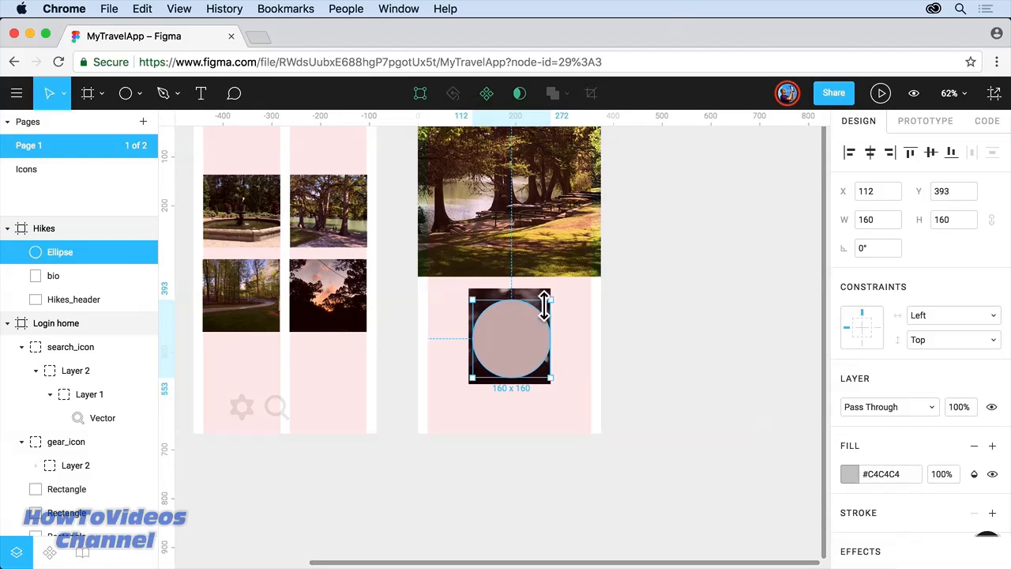
right_click(512, 335)
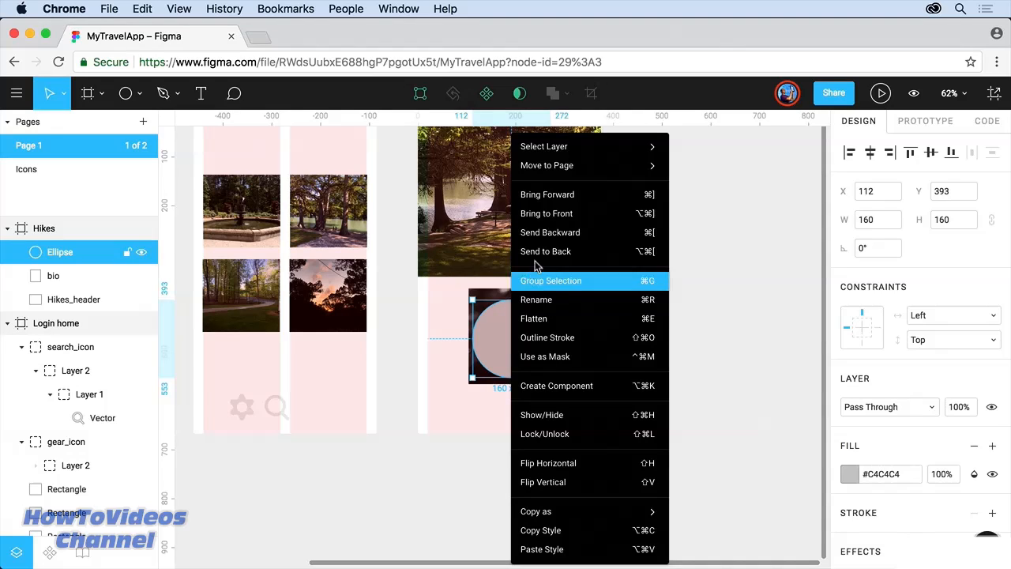
left_click(554, 237)
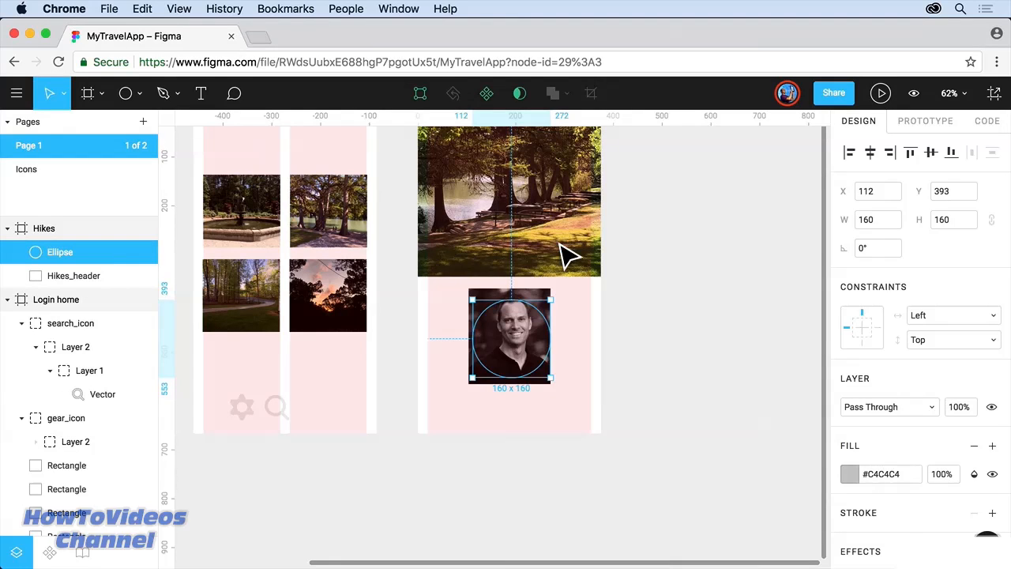
Step: Use the circle as a mask for the bio portrait and reposition the photo inside it
left_click(519, 95)
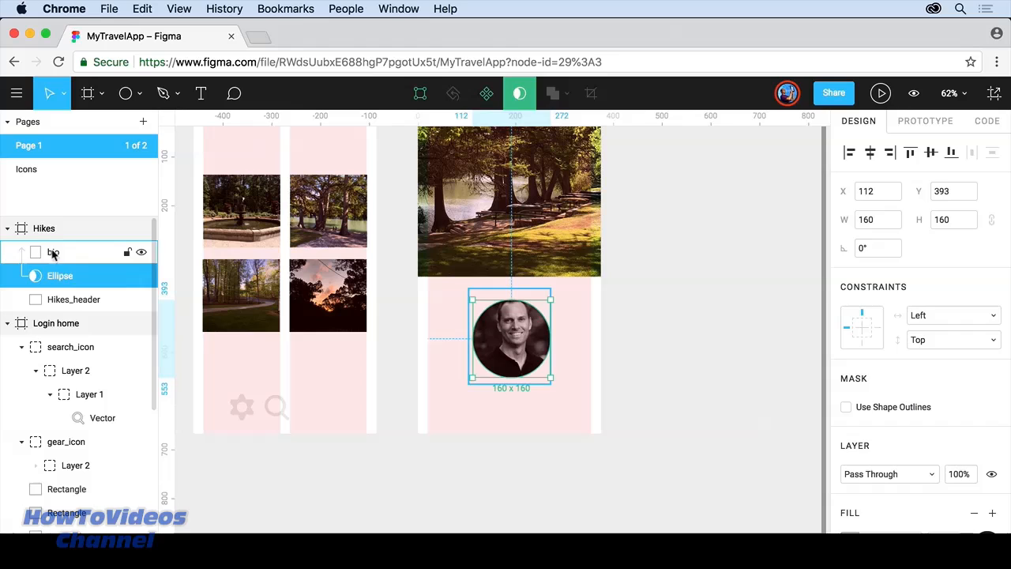
left_click(49, 253)
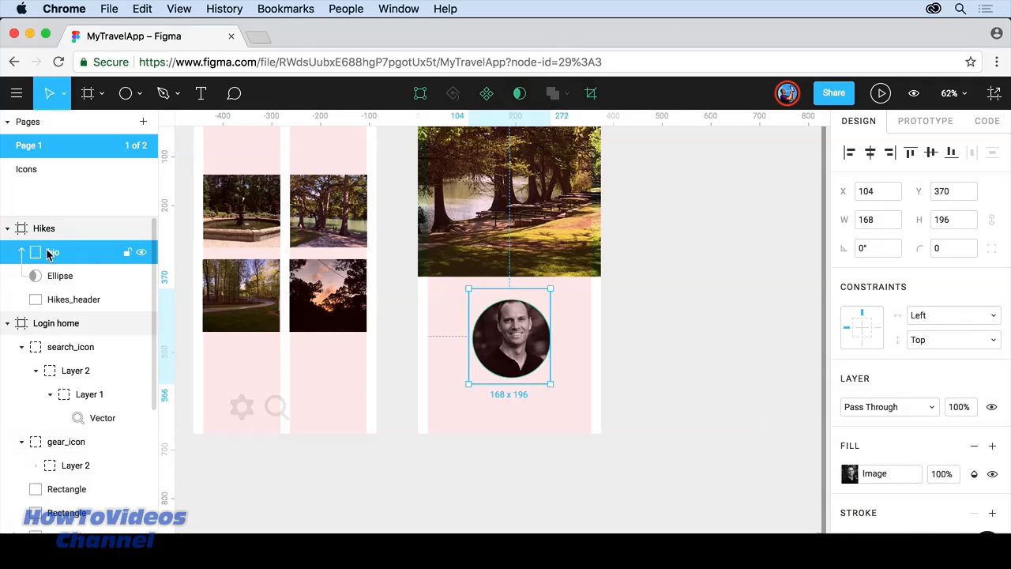
left_click(59, 278)
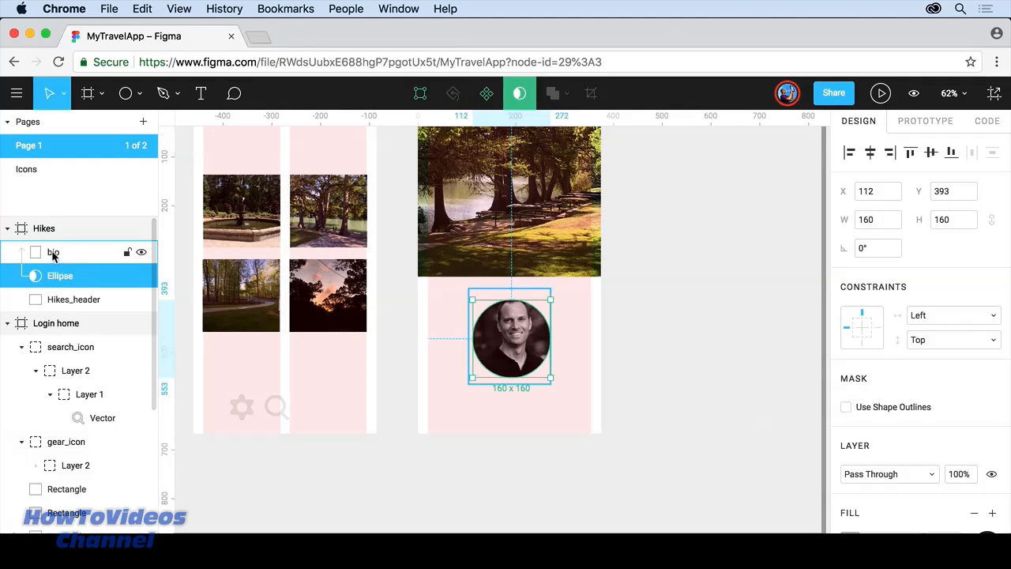
left_click(52, 253)
left_click(57, 277)
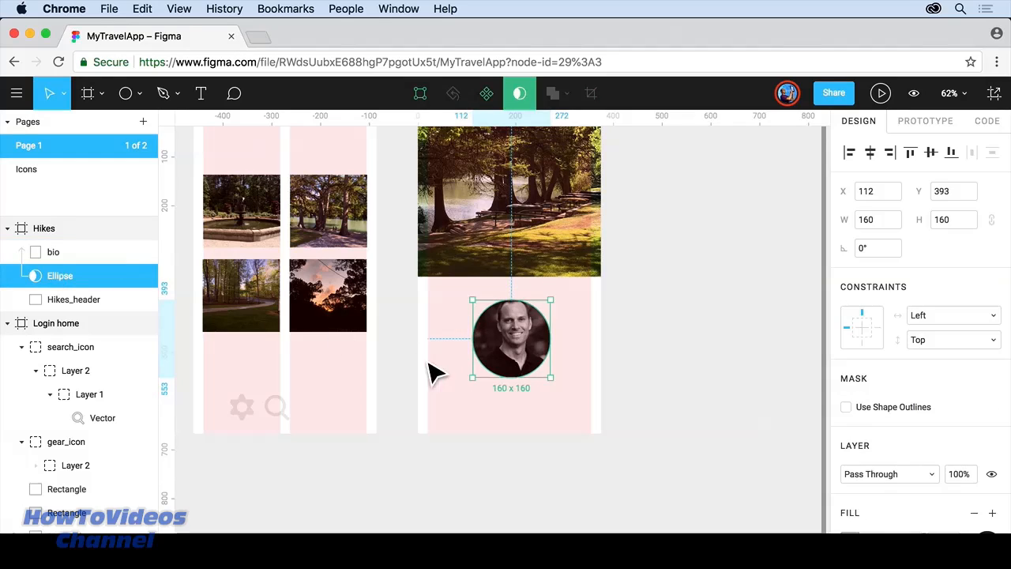
left_click(510, 357)
left_click_drag(509, 357, 564, 411)
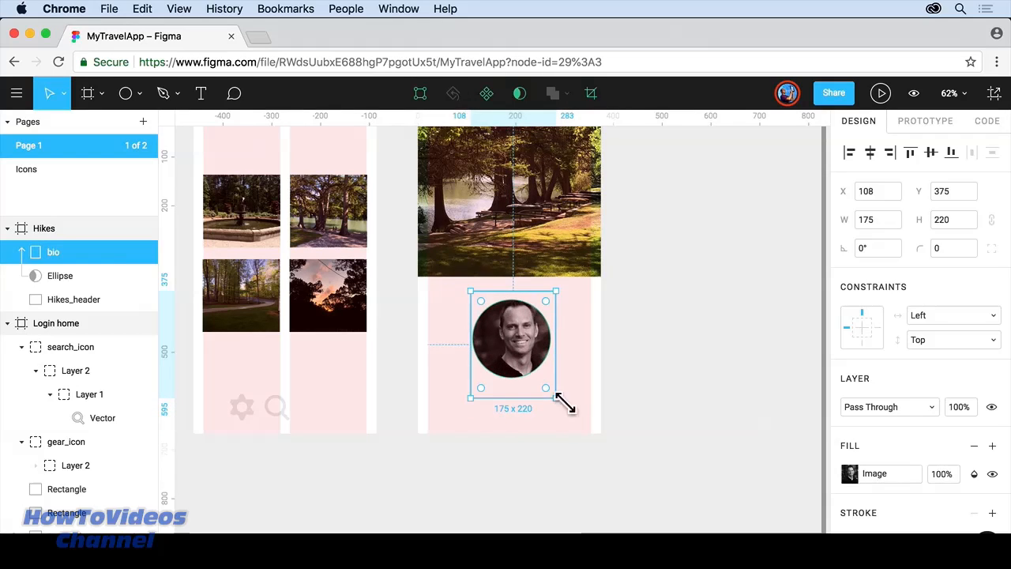
Step: Nudge the photo left to centre the face and shrink the circle to 156×156
right_click(531, 336)
key("Escape")
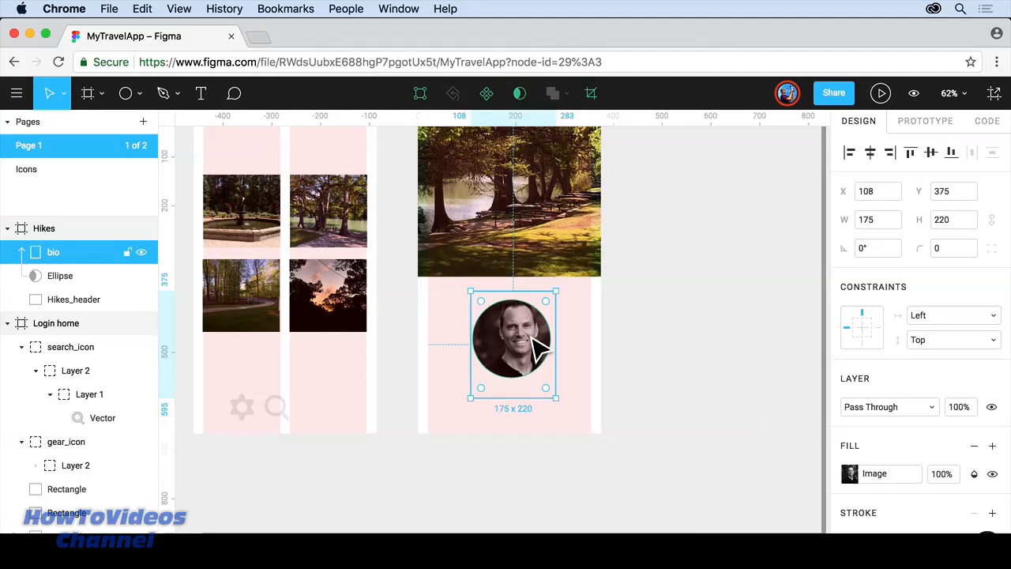
left_click_drag(540, 347, 535, 348)
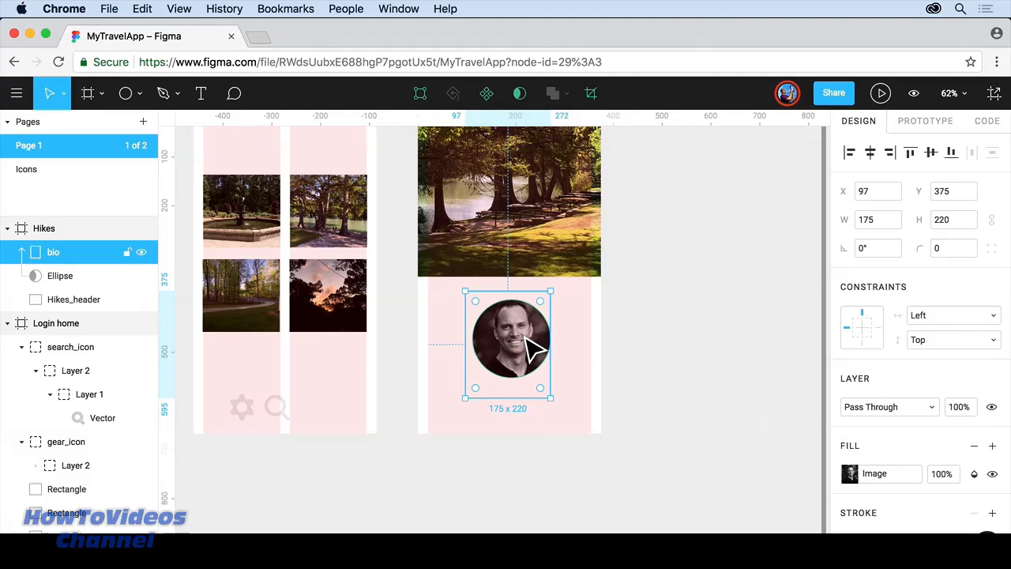
left_click(74, 276)
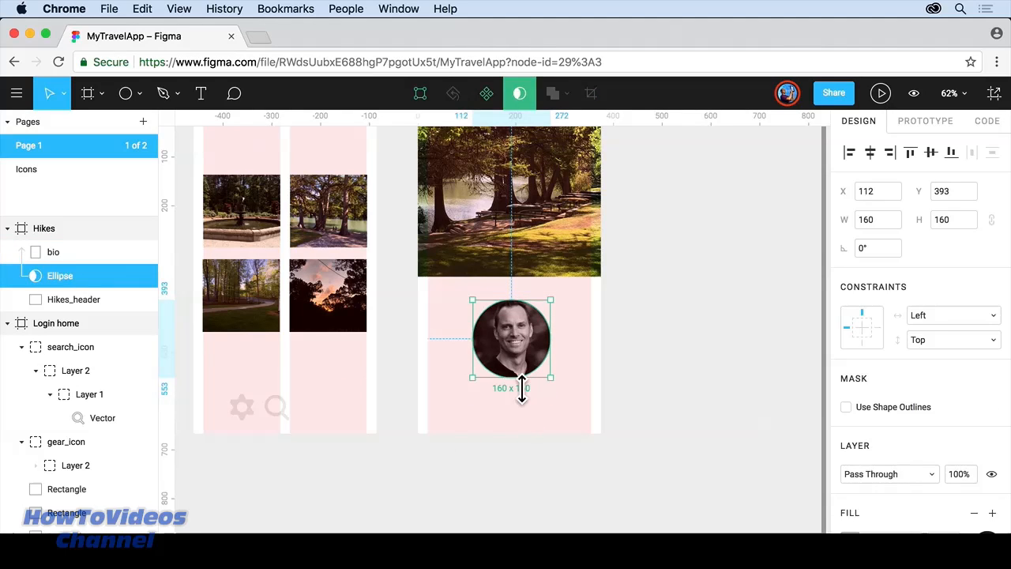
left_click_drag(479, 387, 479, 387)
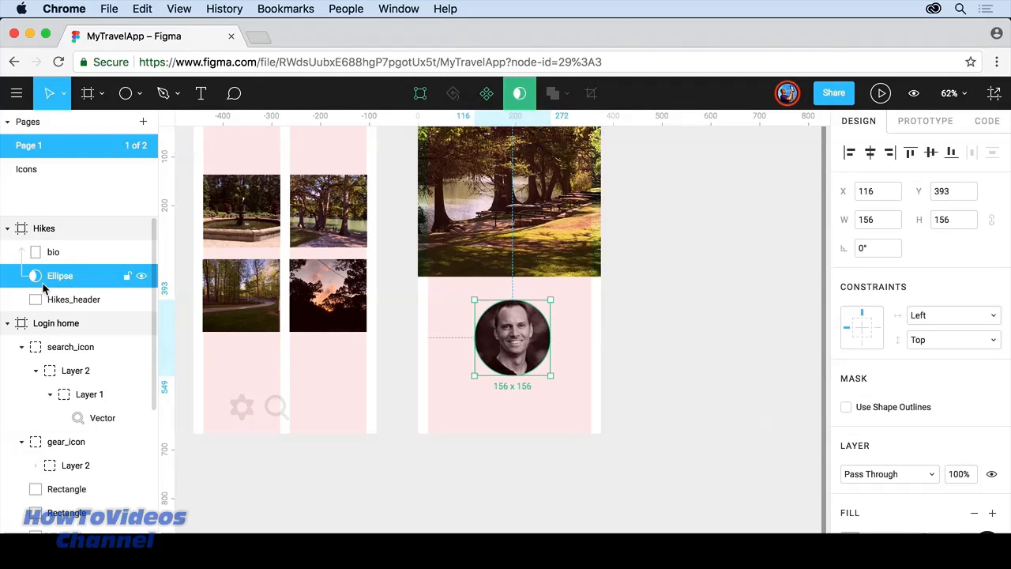
left_click(447, 230)
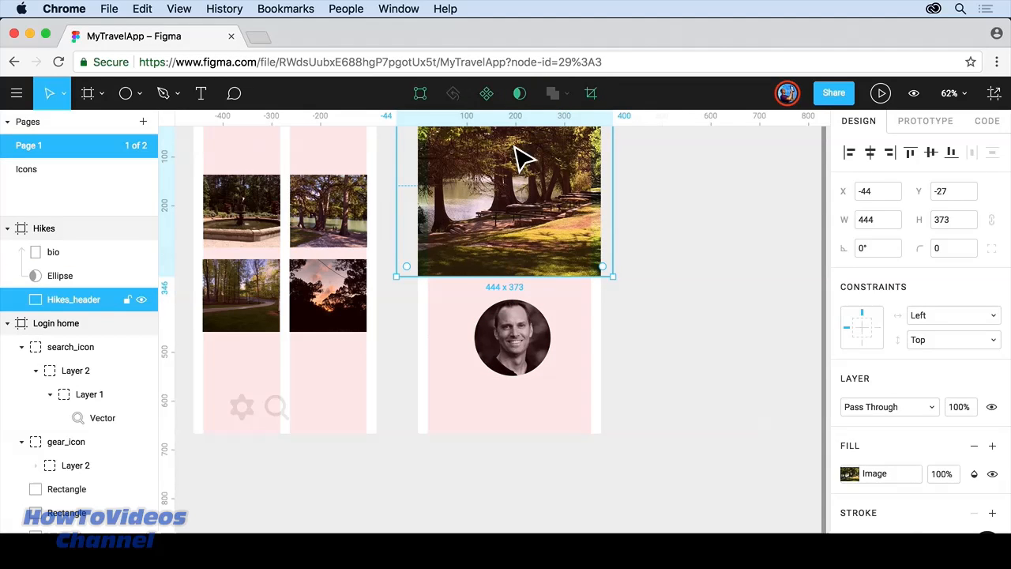
right_click(512, 198)
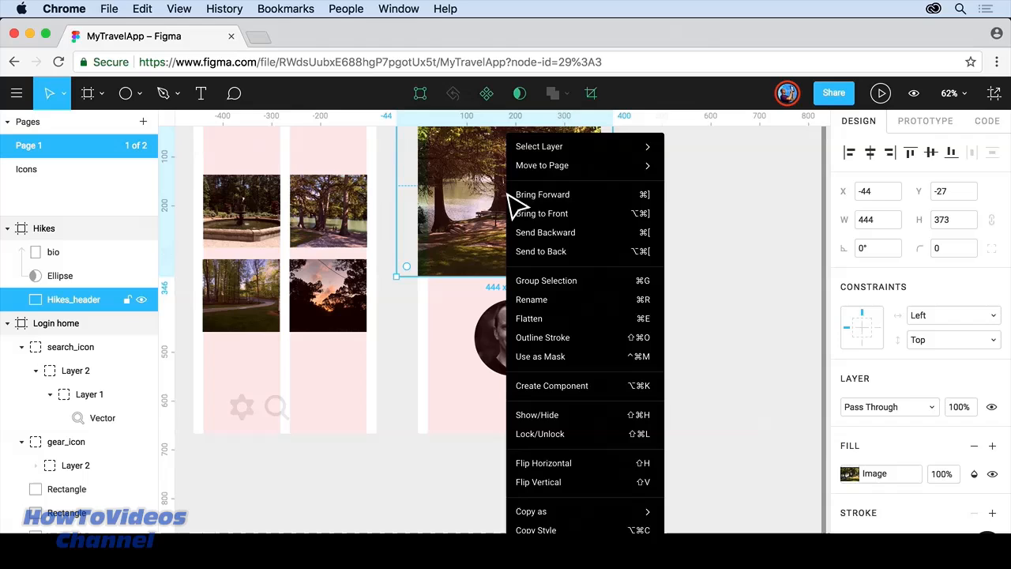
left_click(545, 213)
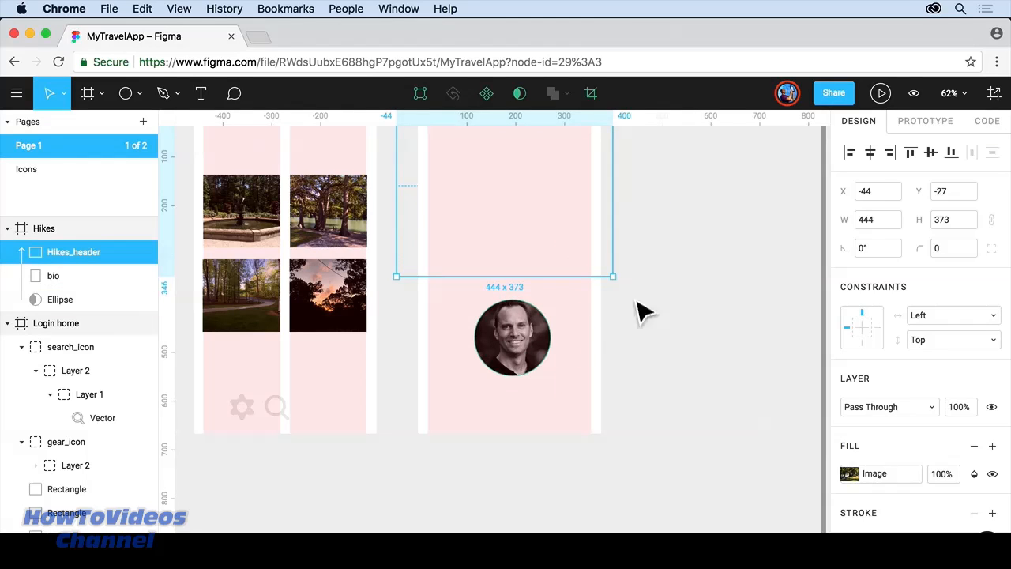
left_click(684, 296)
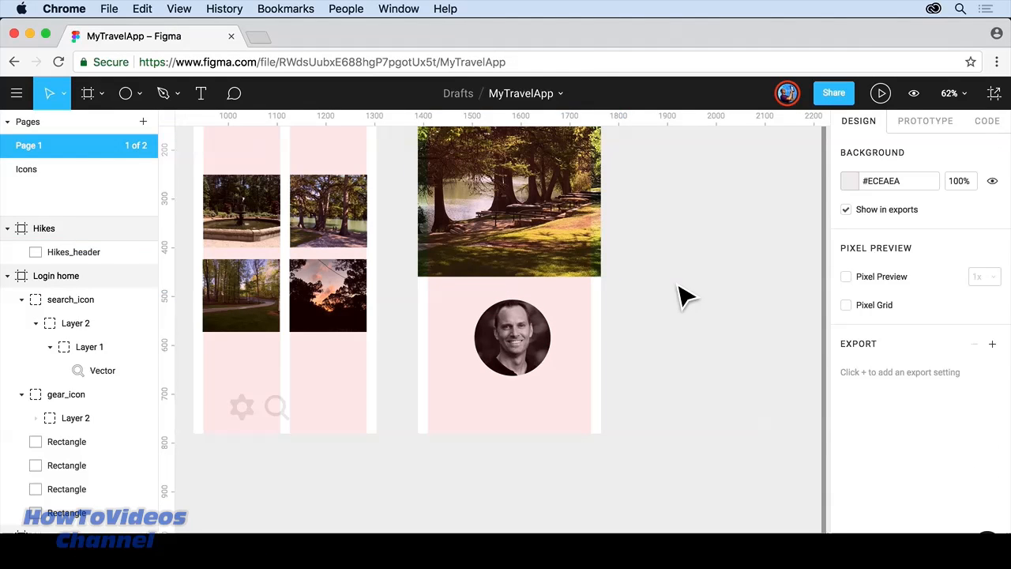
left_click(486, 353)
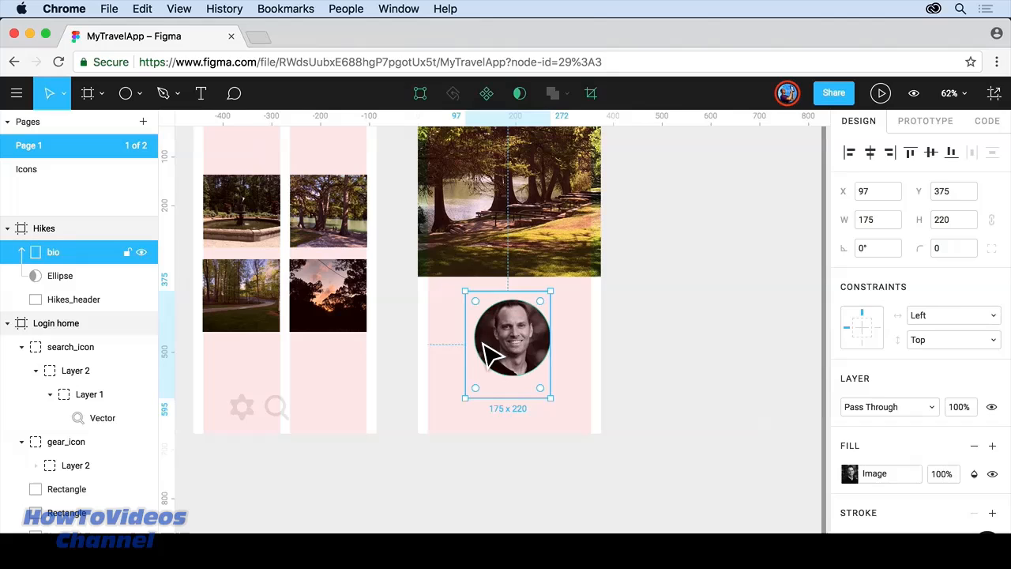
left_click(66, 278)
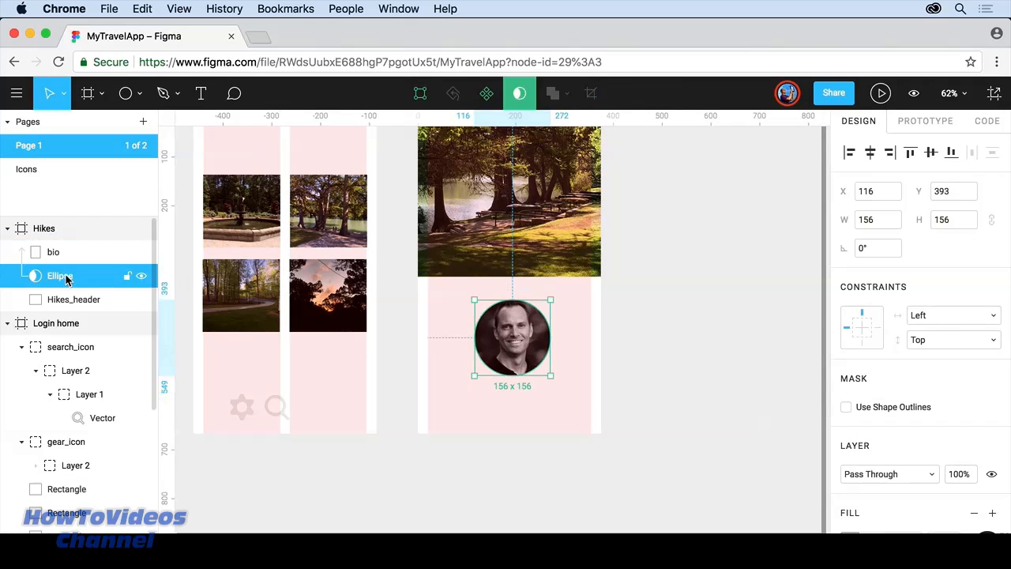
left_click(533, 93)
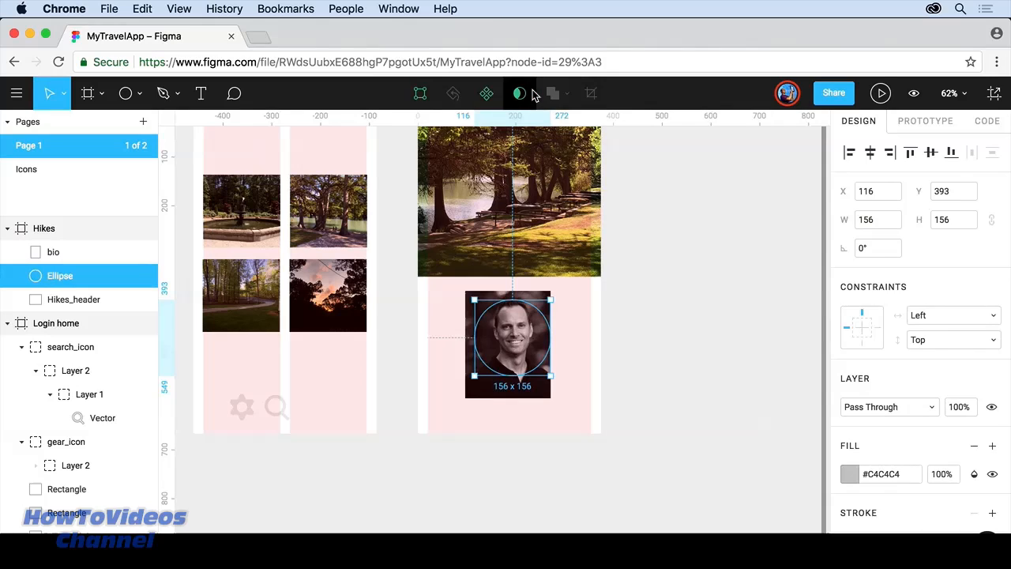
left_click(533, 93)
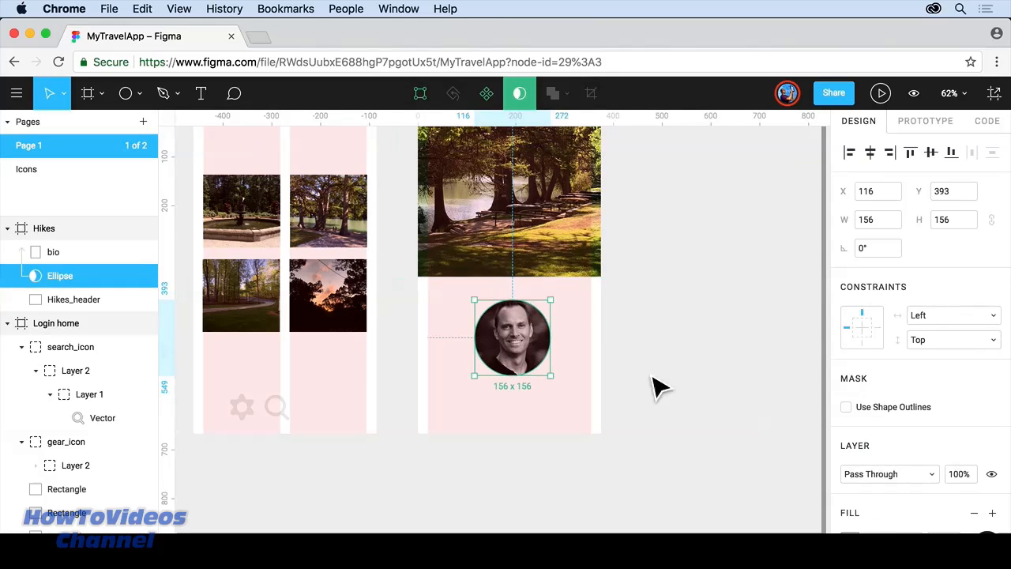
Step: Open Account Settings from the main menu's Help and Account submenu
left_click(691, 406)
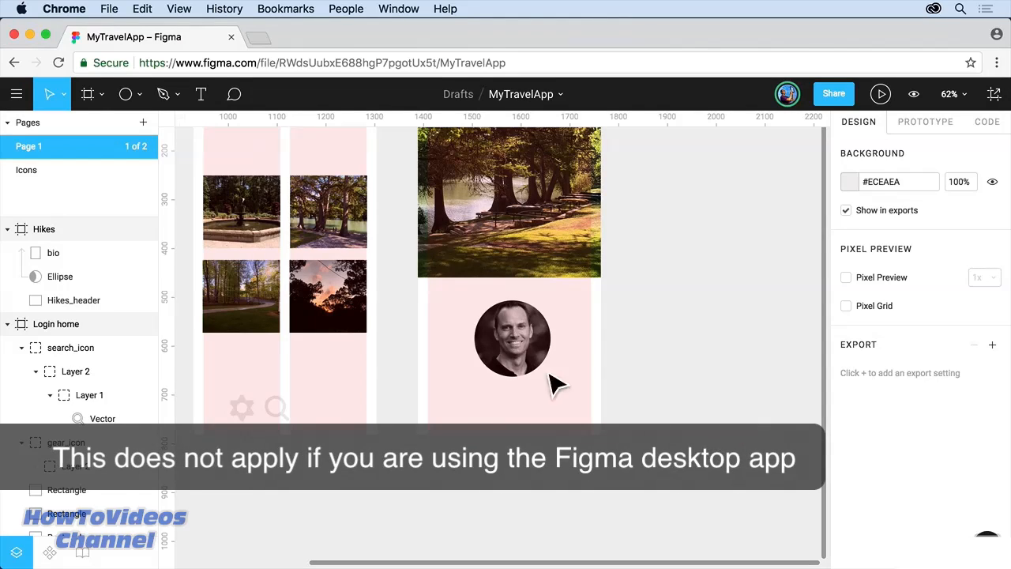
left_click(22, 96)
mouse_move(54, 316)
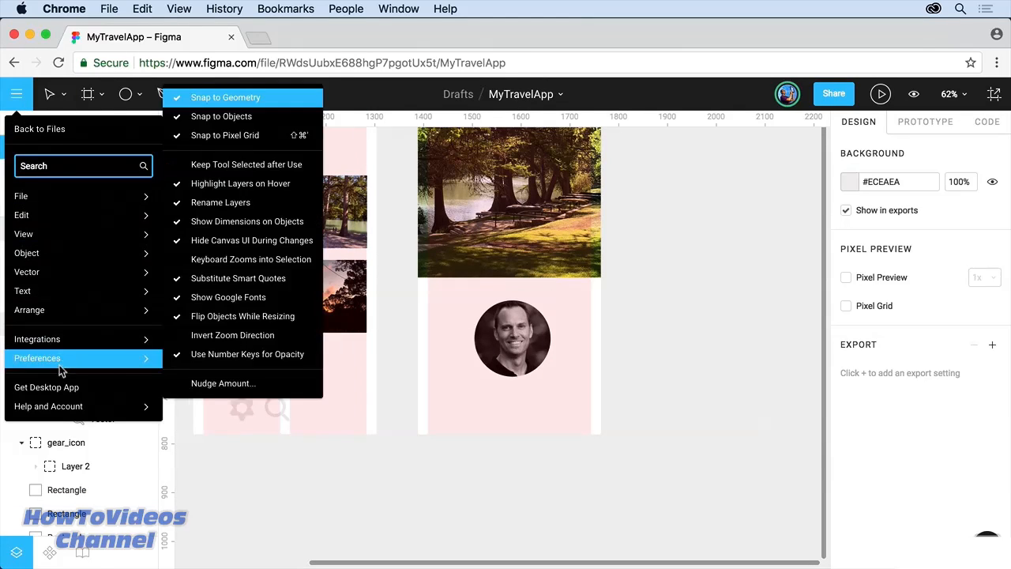
mouse_move(63, 403)
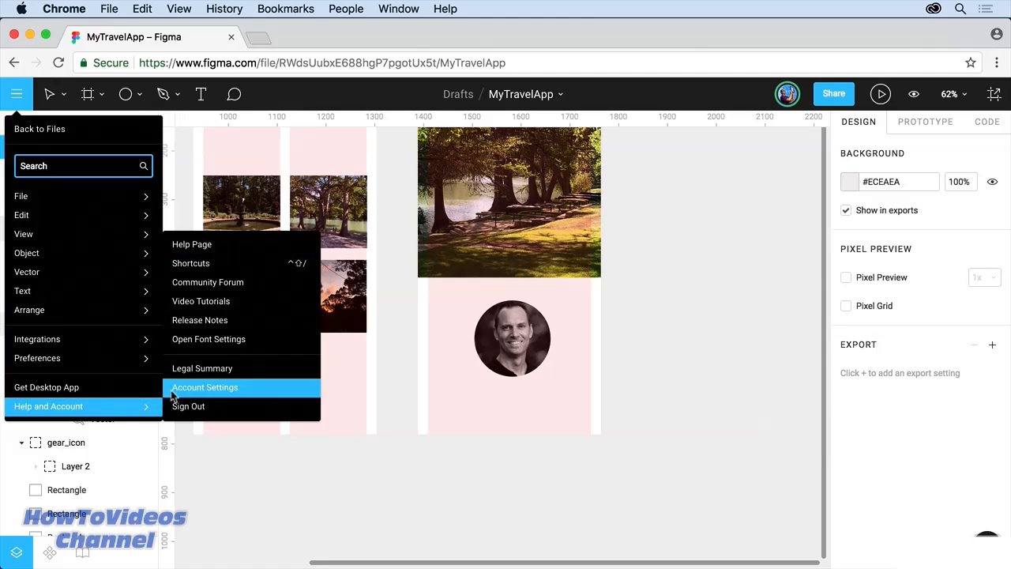
left_click(235, 345)
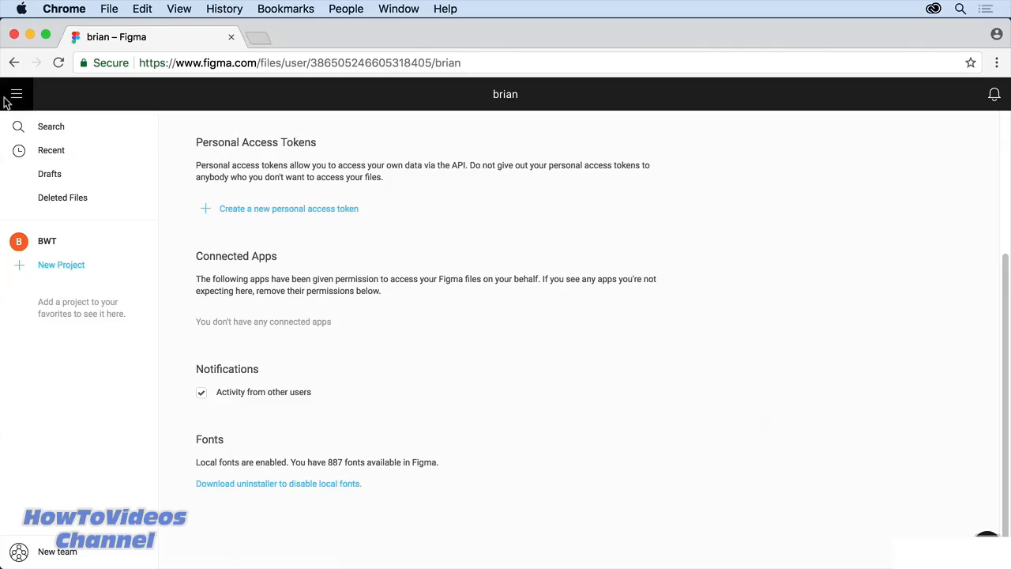
Step: Go to Recent files and open the MyTravelApp design file
left_click(55, 155)
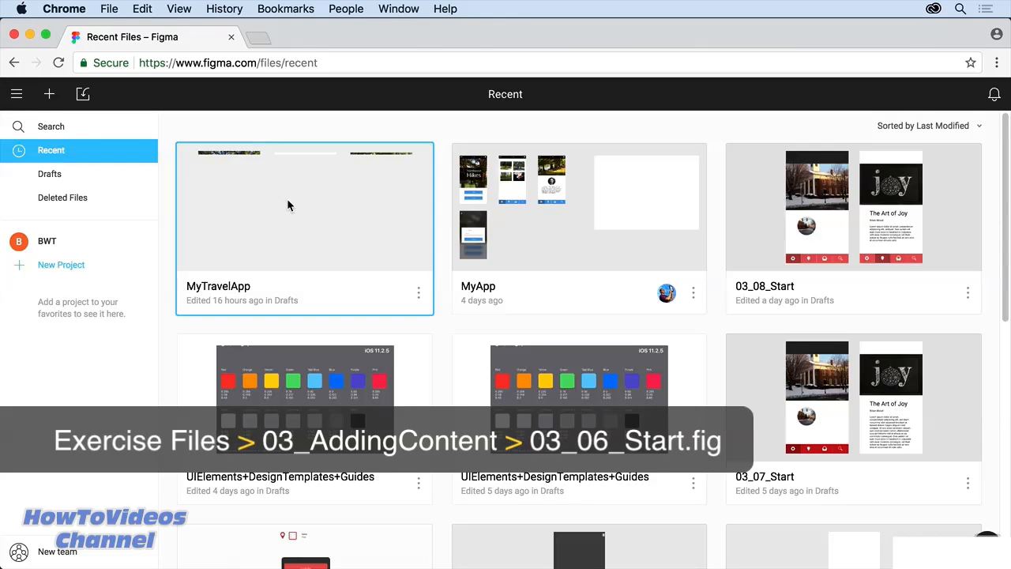
left_click(288, 203)
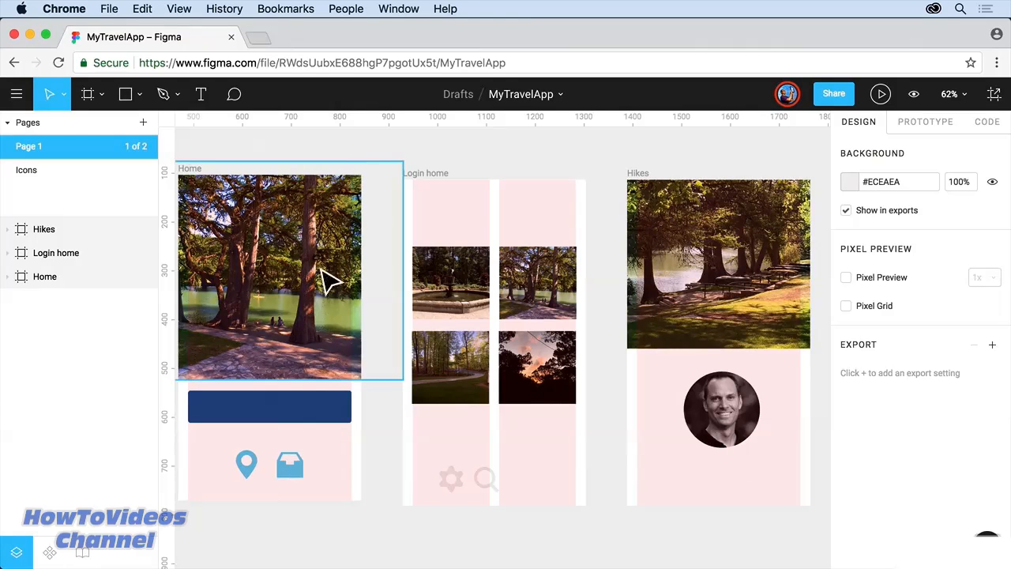
Step: Draw a rectangle over the tree photo in the Home frame
scroll(348, 331, "left", 5)
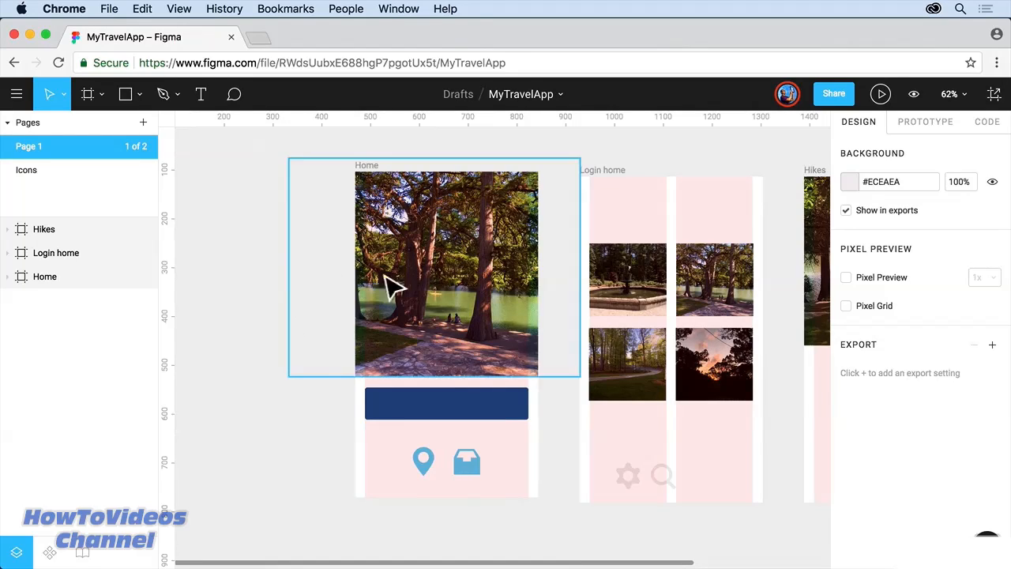
left_click(128, 92)
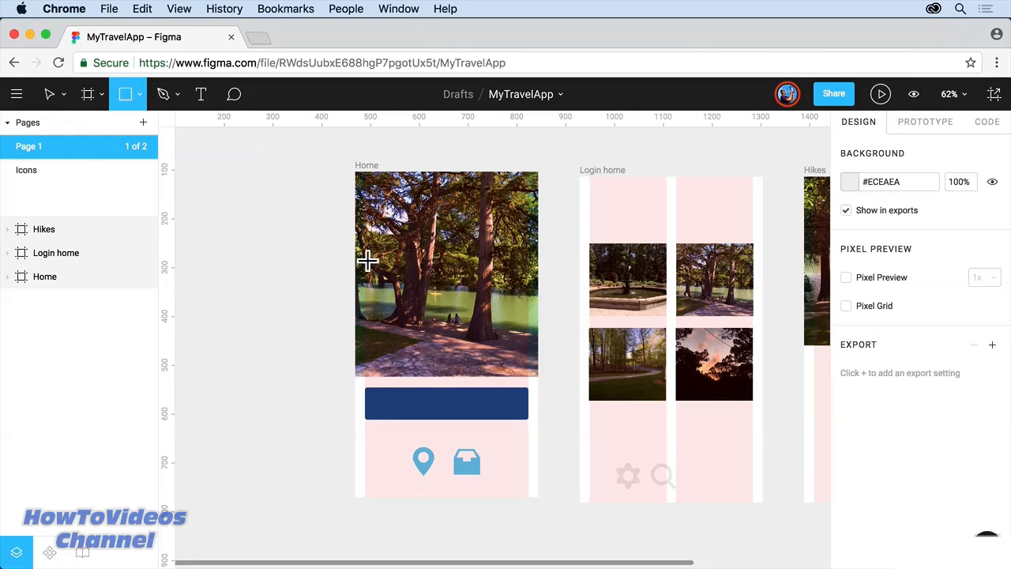
left_click_drag(356, 237, 514, 330)
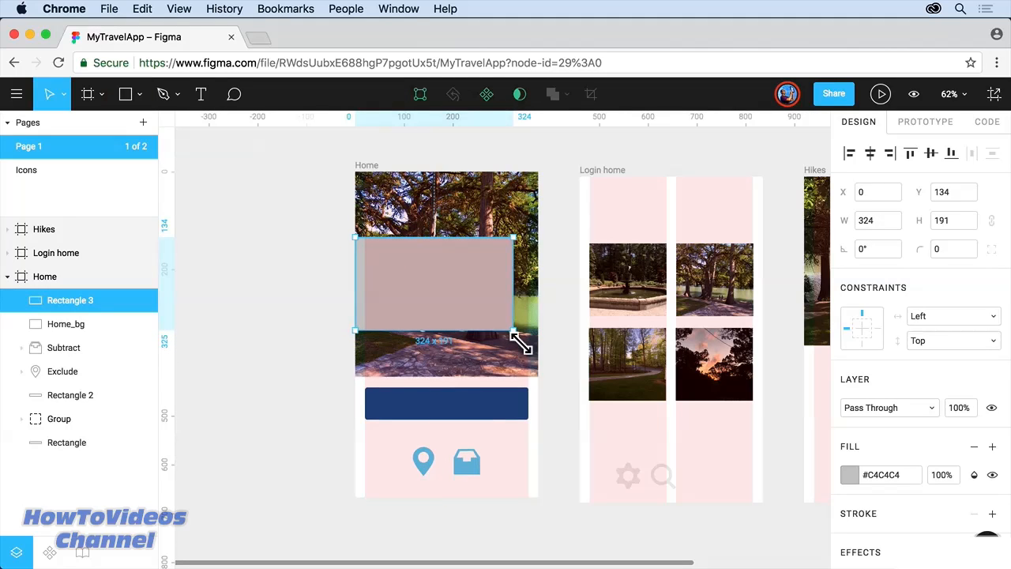
Step: Fill the rectangle with #333333 and set its layer opacity to 90%
left_click(850, 472)
left_click(670, 484)
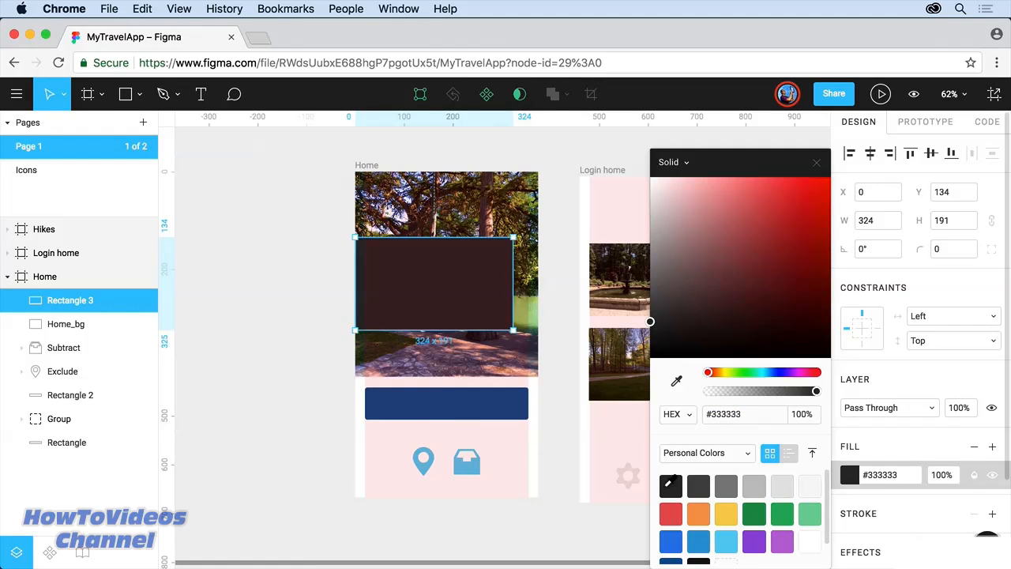
left_click(946, 419)
left_click(967, 409)
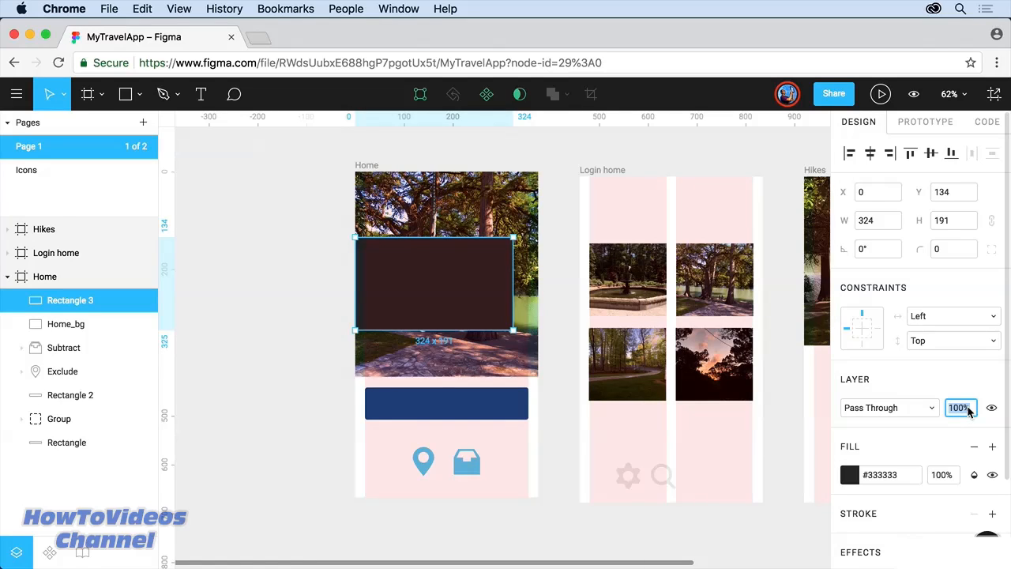
key("Down")
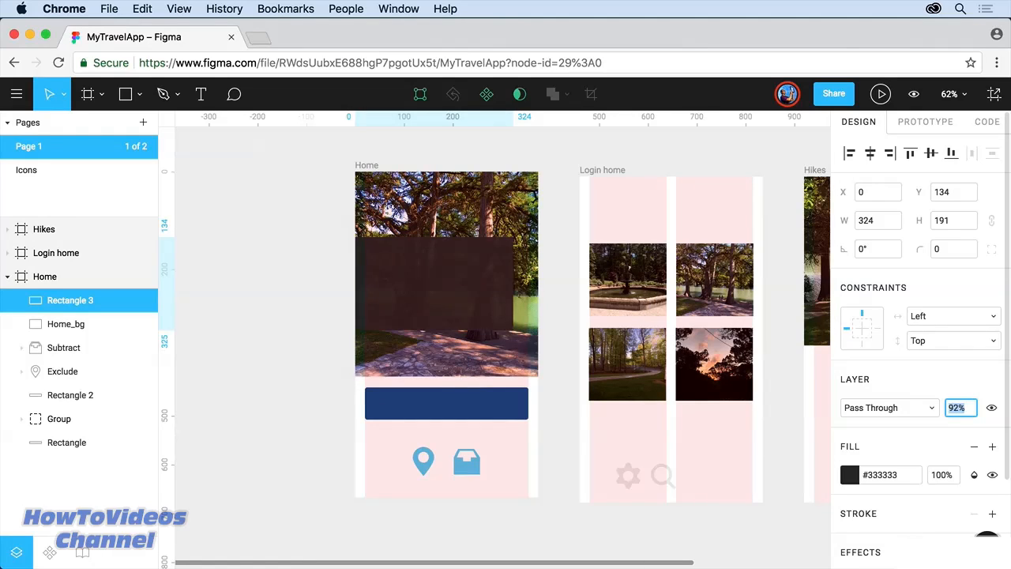
key("shift+Down")
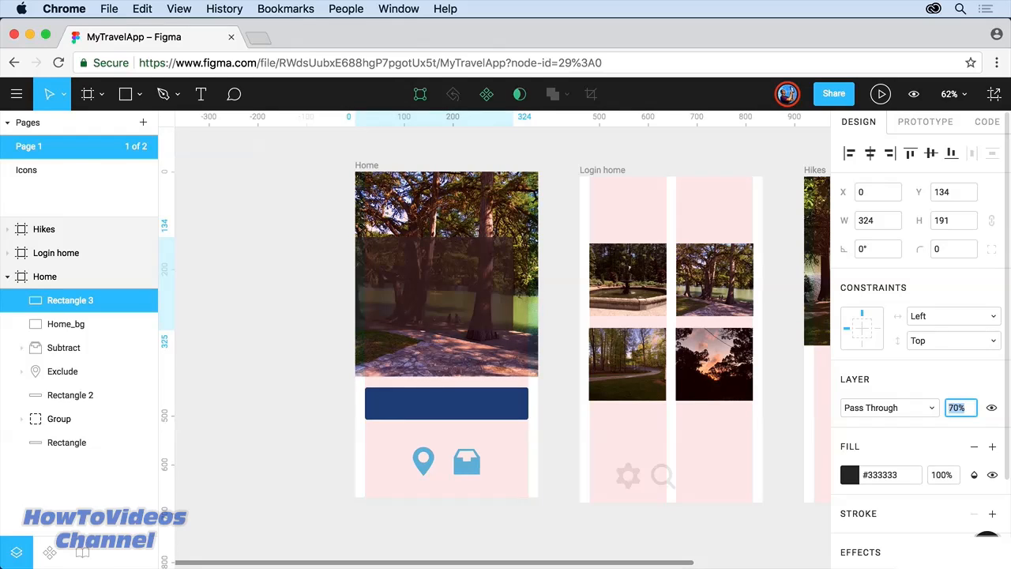
key("shift+Up")
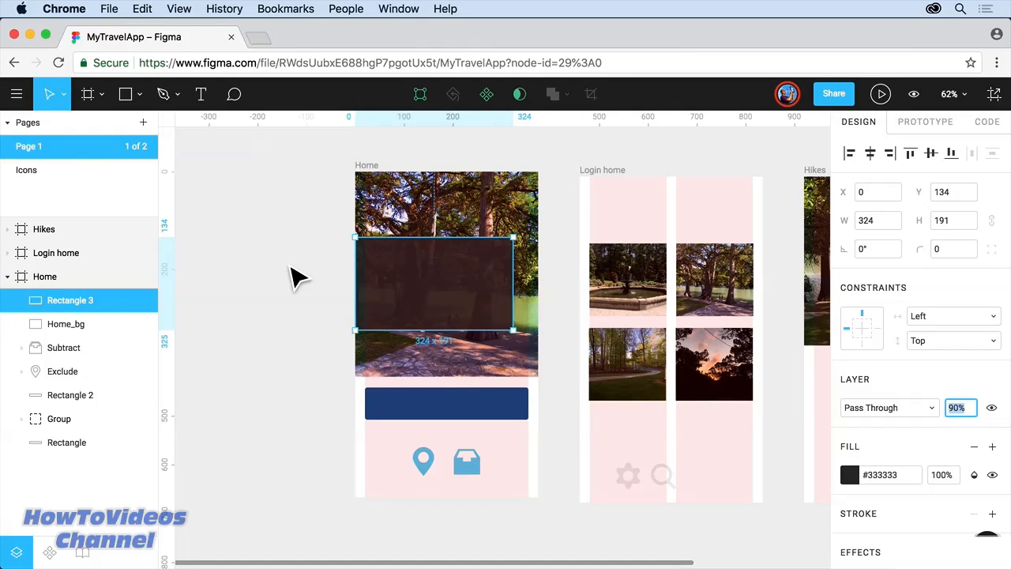
left_click(201, 94)
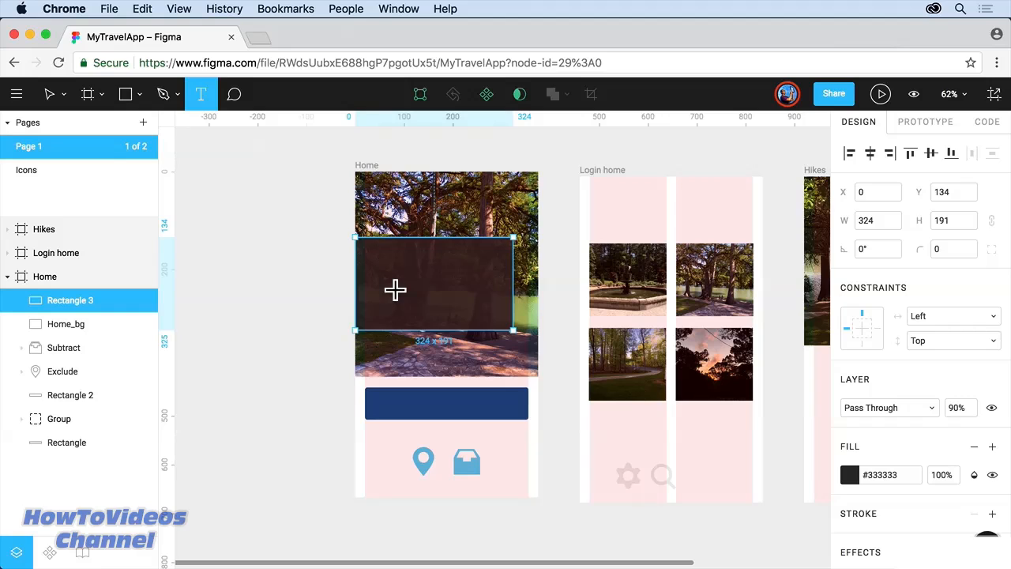
Step: Draw a text box on the dark overlay and type 'Northwest Hikes'
left_click_drag(385, 249, 503, 311)
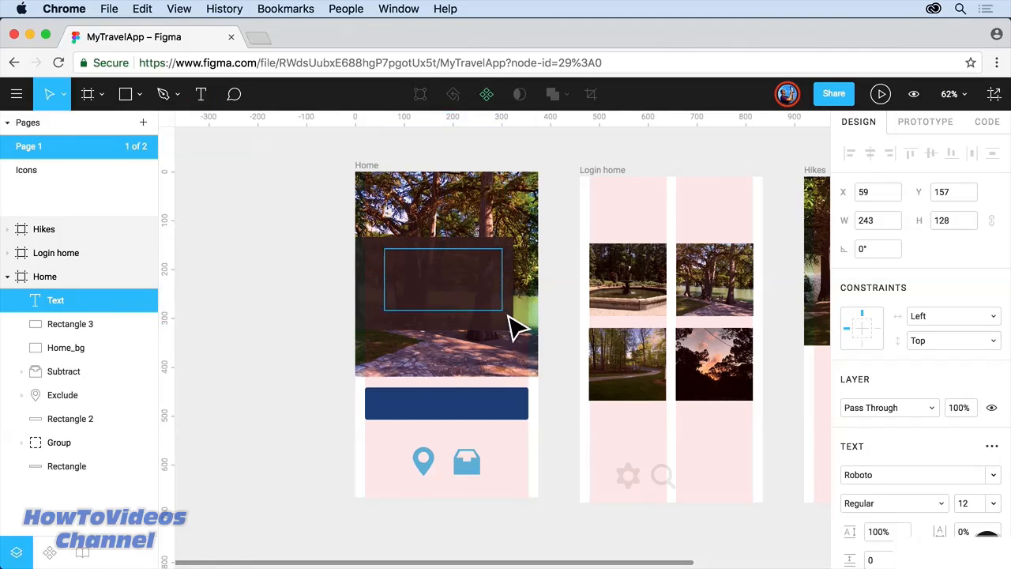
type("Northwest")
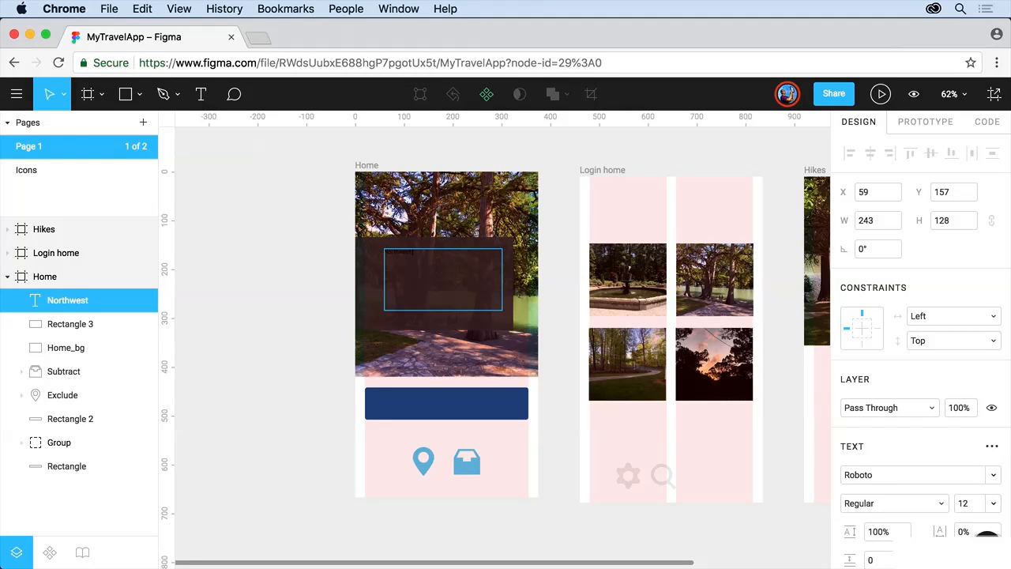
type(" Hikes")
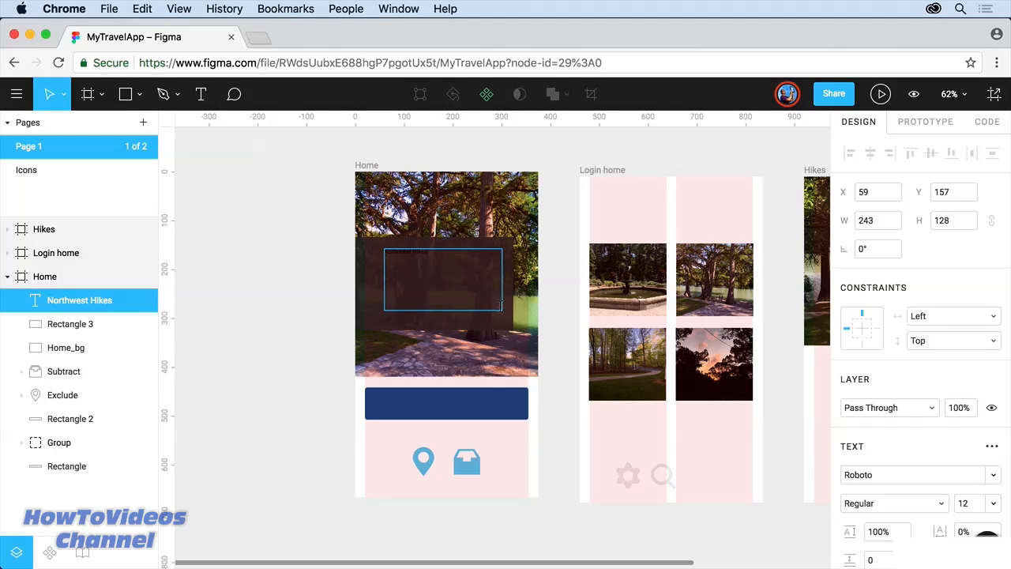
left_click_drag(444, 260, 373, 251)
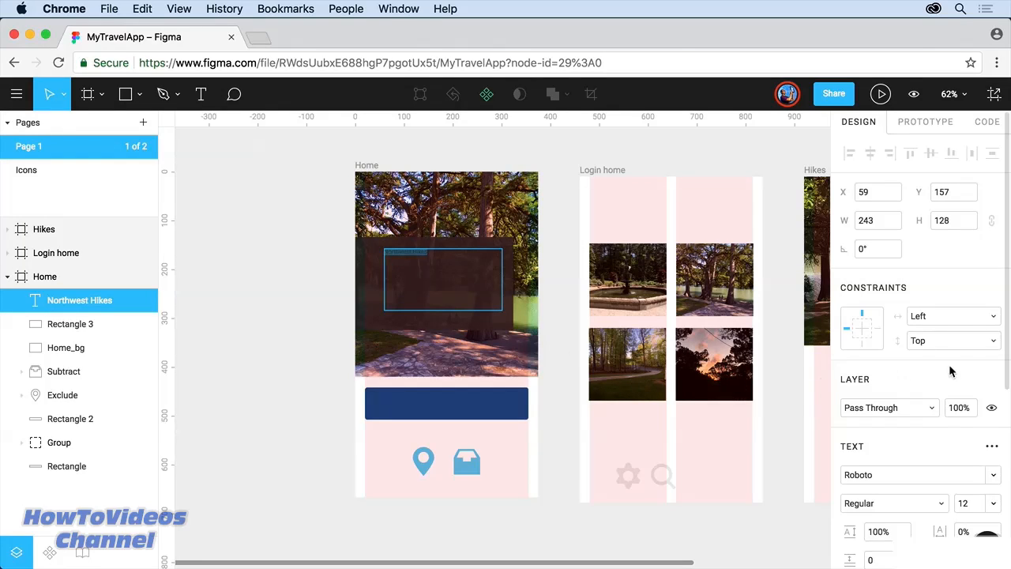
Step: Set the Northwest Hikes text box to Auto Resize Height in Advanced Type settings
scroll(950, 369, "down", 4)
scroll(950, 370, "down", 1)
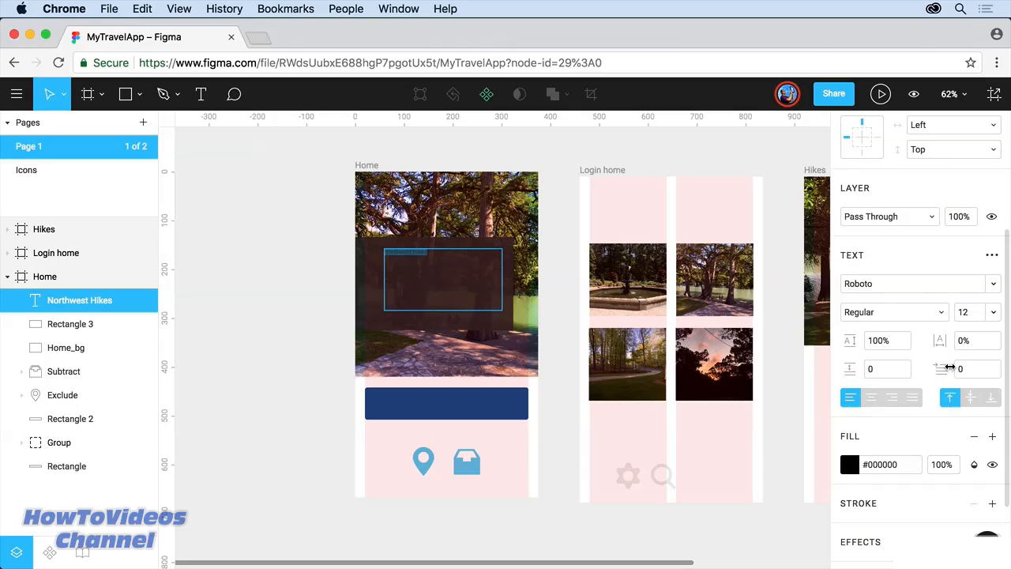
left_click(992, 257)
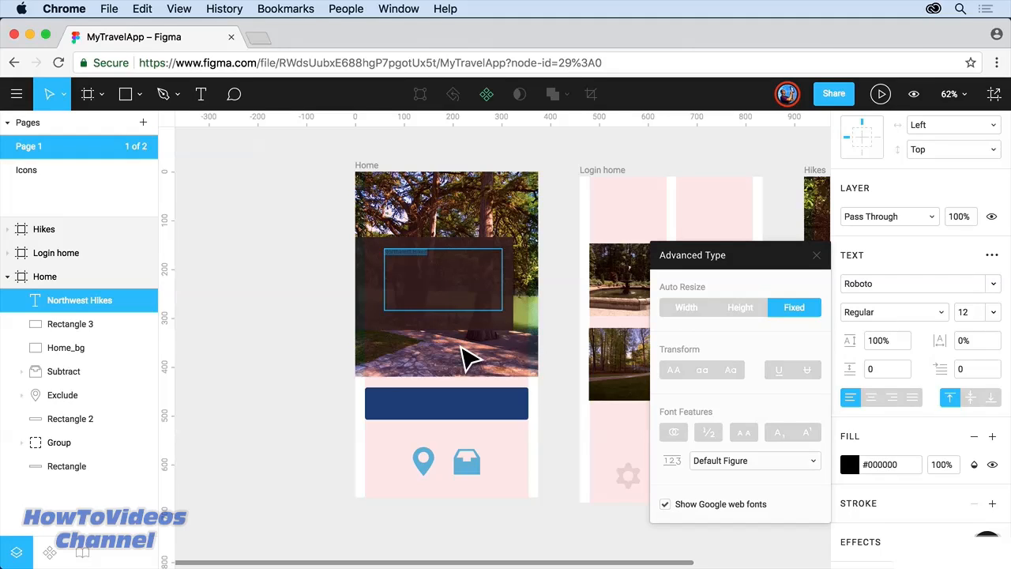
left_click(687, 308)
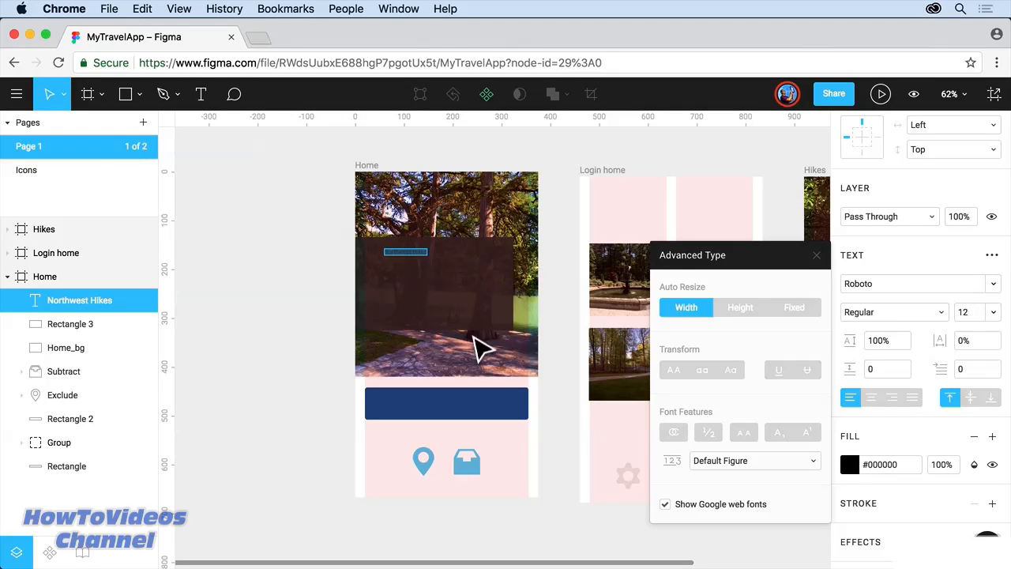
left_click(741, 314)
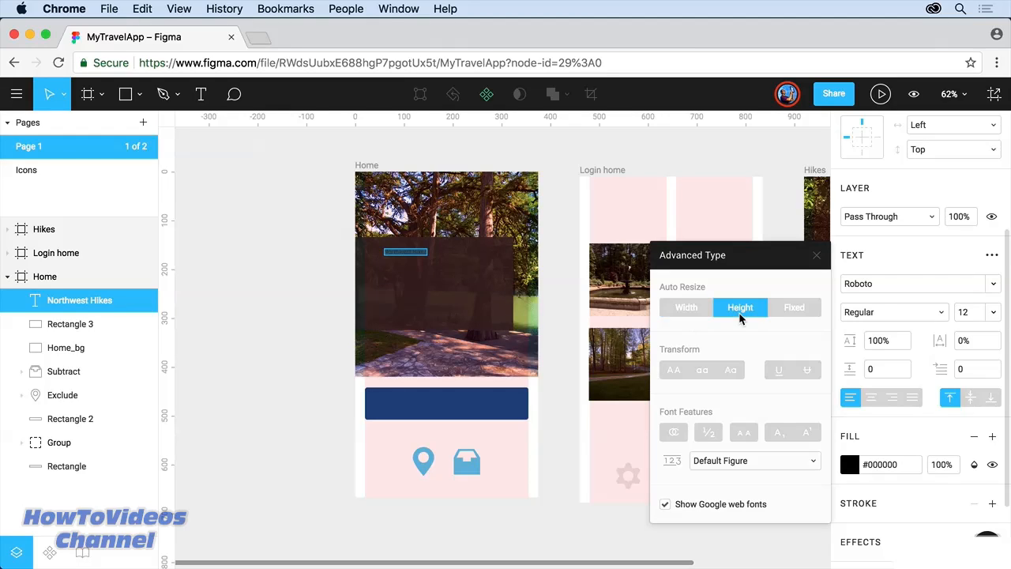
left_click(784, 310)
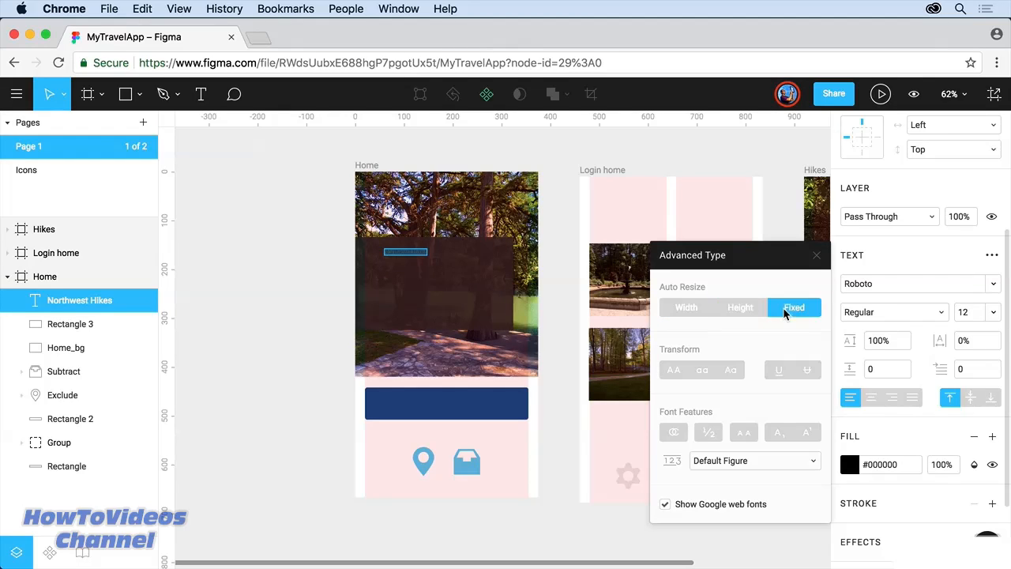
left_click(742, 310)
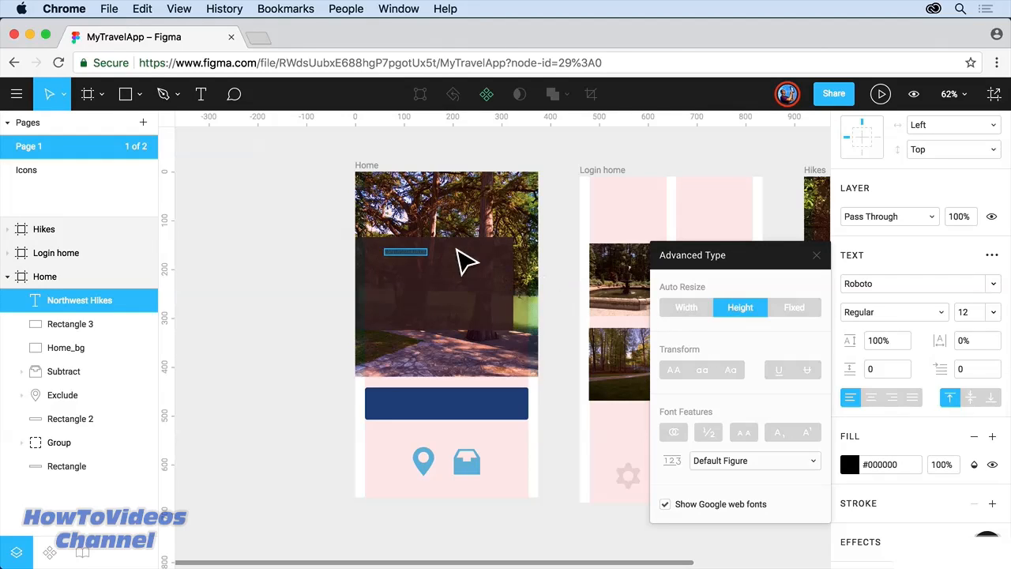
key("Escape")
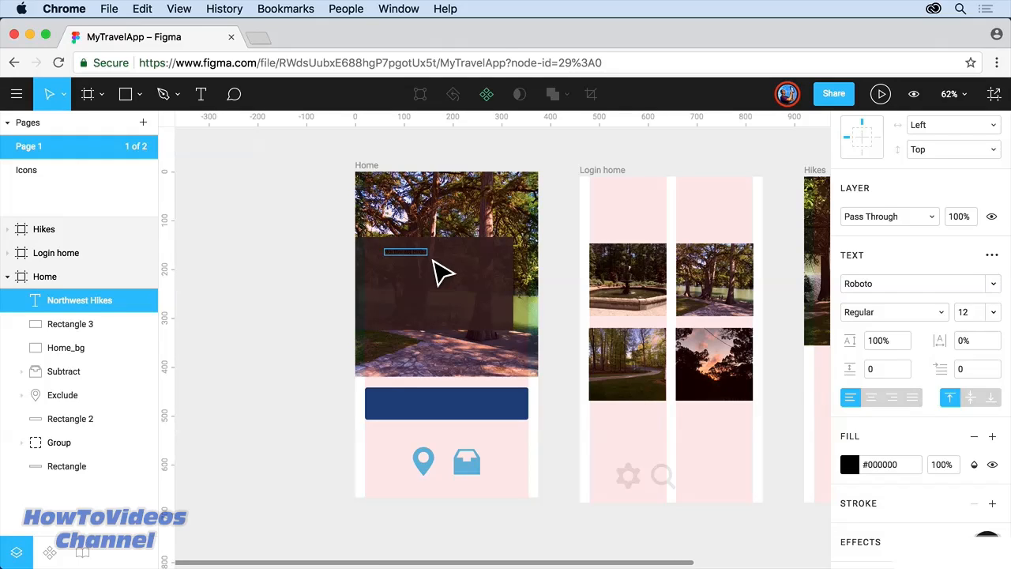
Step: Enlarge the Northwest Hikes text box and set its font size to 48
left_click_drag(434, 262, 511, 323)
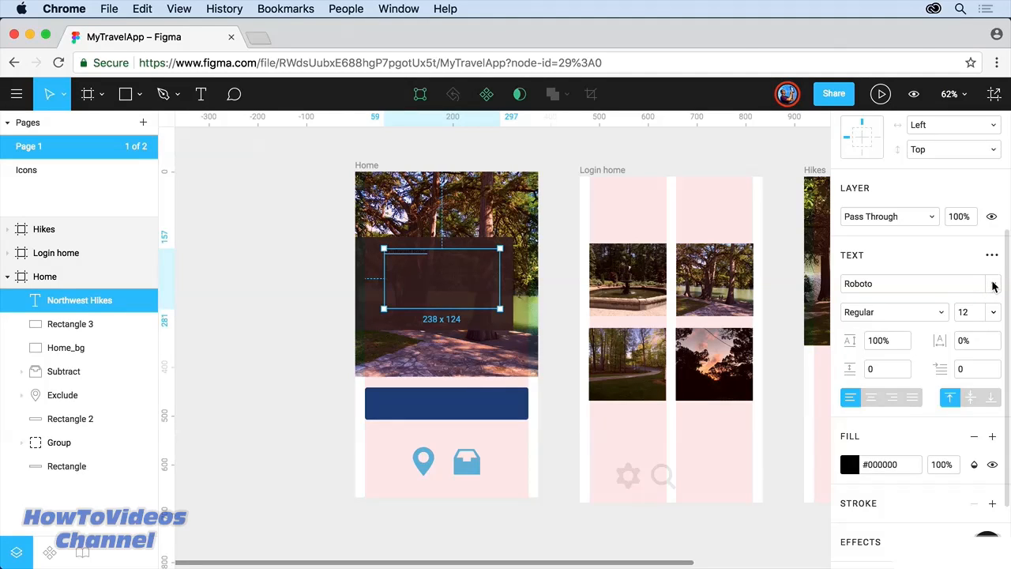
left_click(976, 314)
type("48")
key("Return")
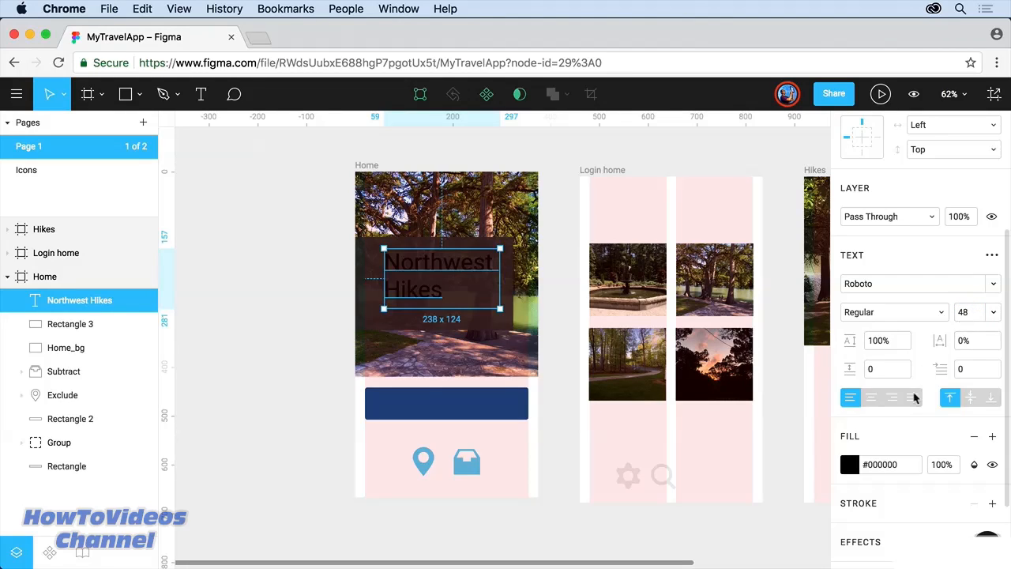
Step: Right-align the Northwest Hikes heading and make its text pure white
left_click(893, 399)
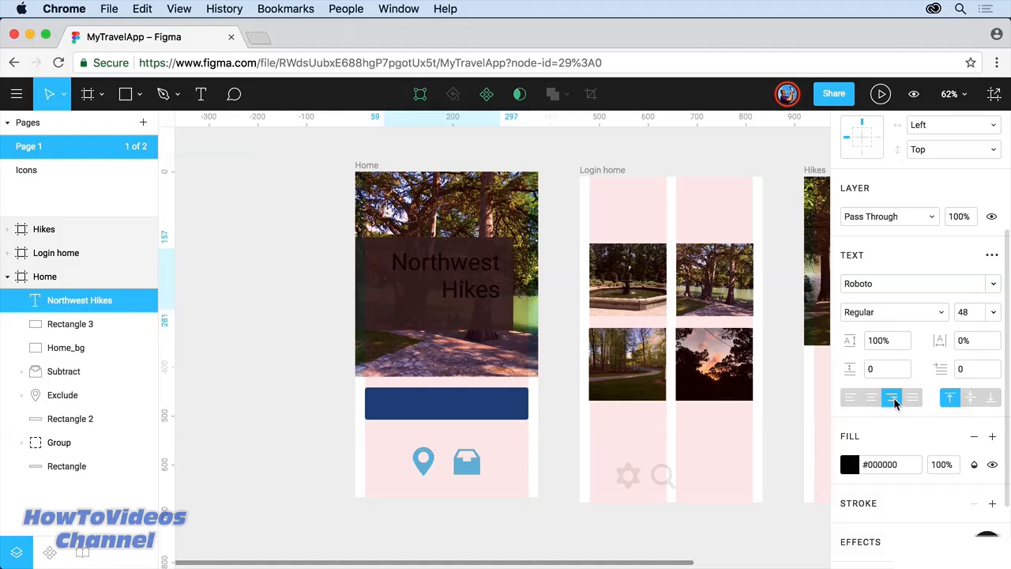
left_click(849, 465)
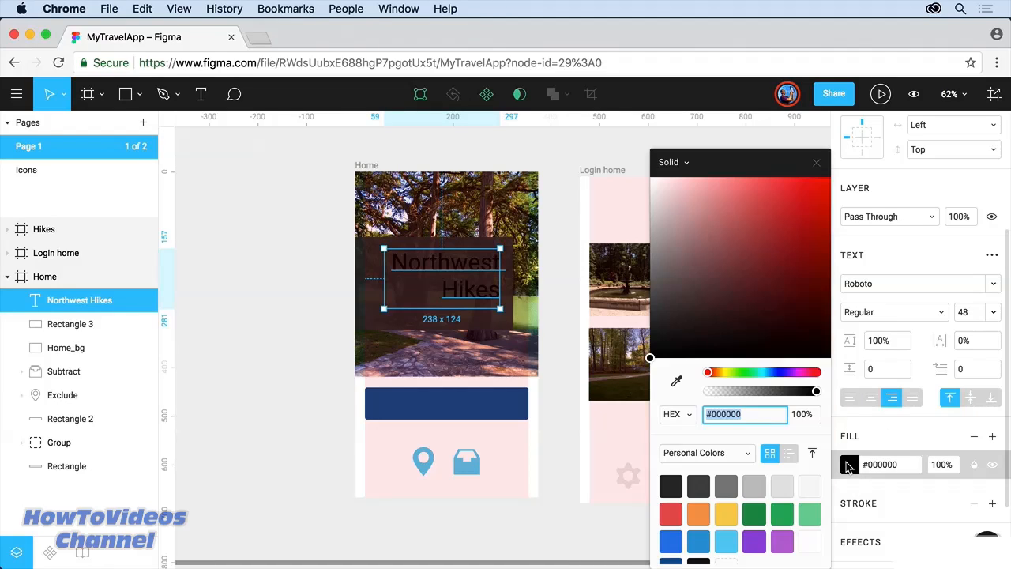
type("F2F2F2")
key("Return")
left_click_drag(722, 314, 641, 164)
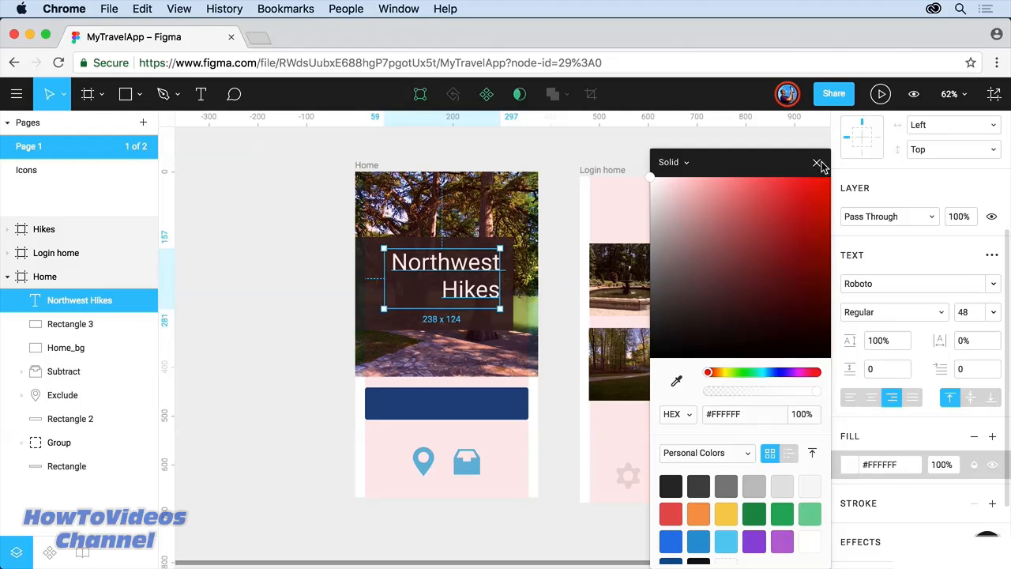
left_click(818, 165)
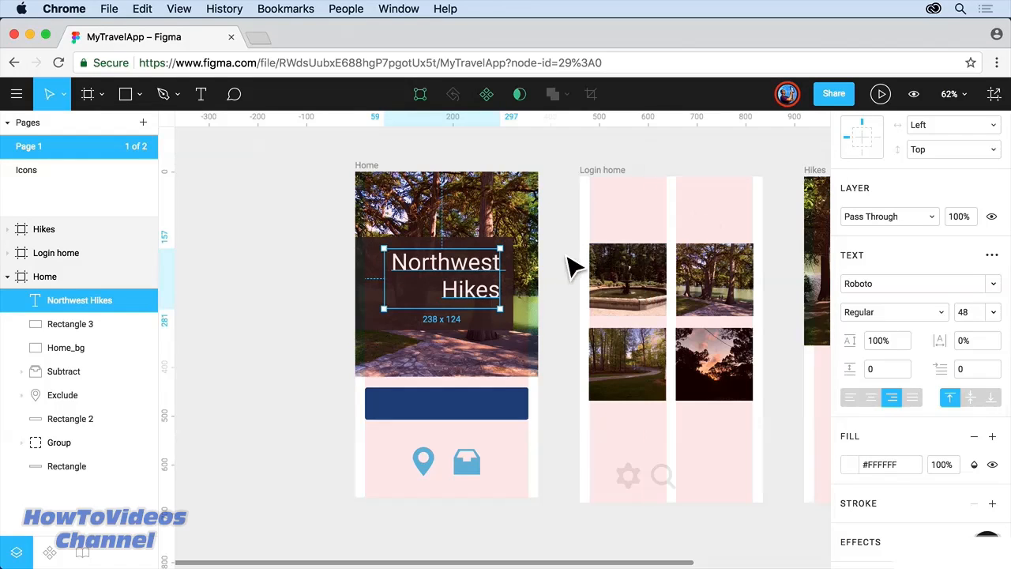
Step: Set the word Hikes alone to font size 91
double_click(457, 301)
double_click(451, 289)
left_click(960, 313)
type("88")
key("Return")
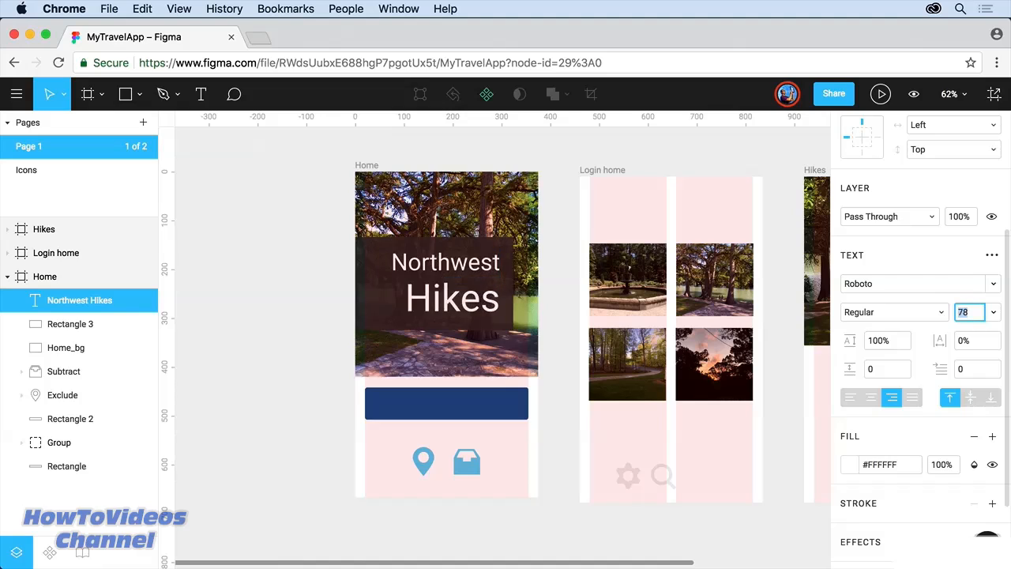
key("Up")
key("Up")
key("Up")
key("Up")
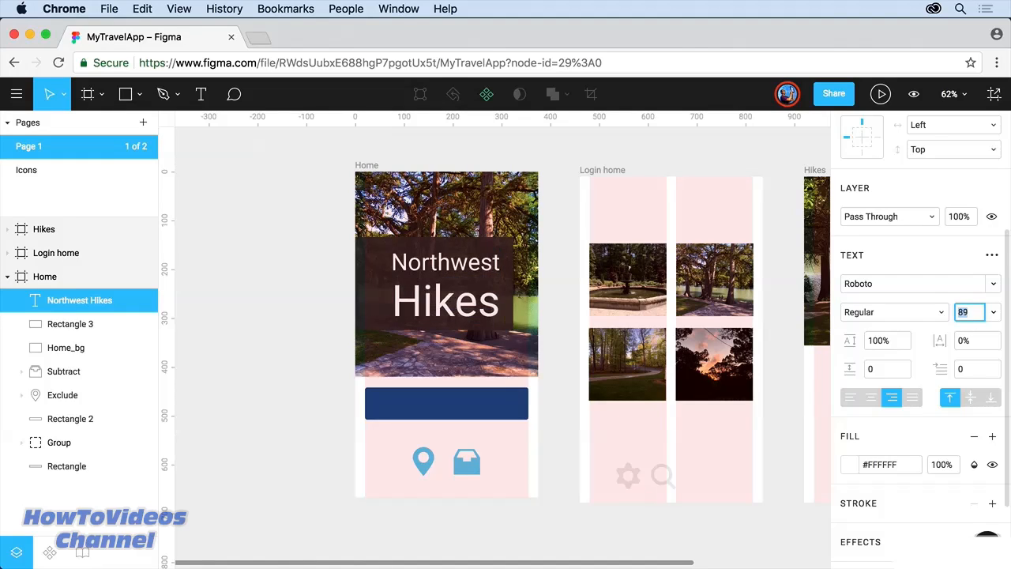
key("Down")
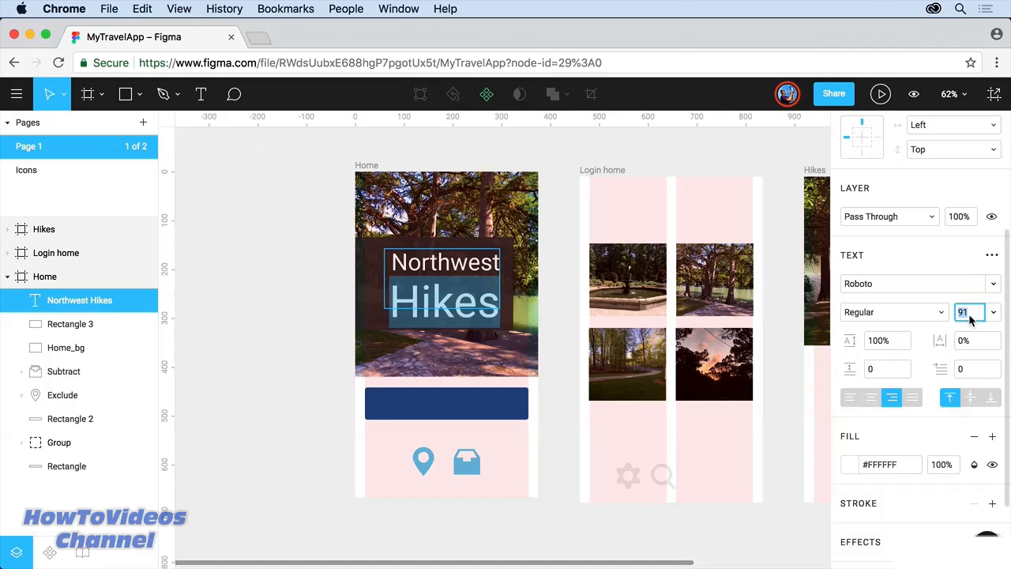
Step: Select the whole title and tighten its line height to 68%
left_click(390, 263)
left_click_drag(391, 262, 500, 317)
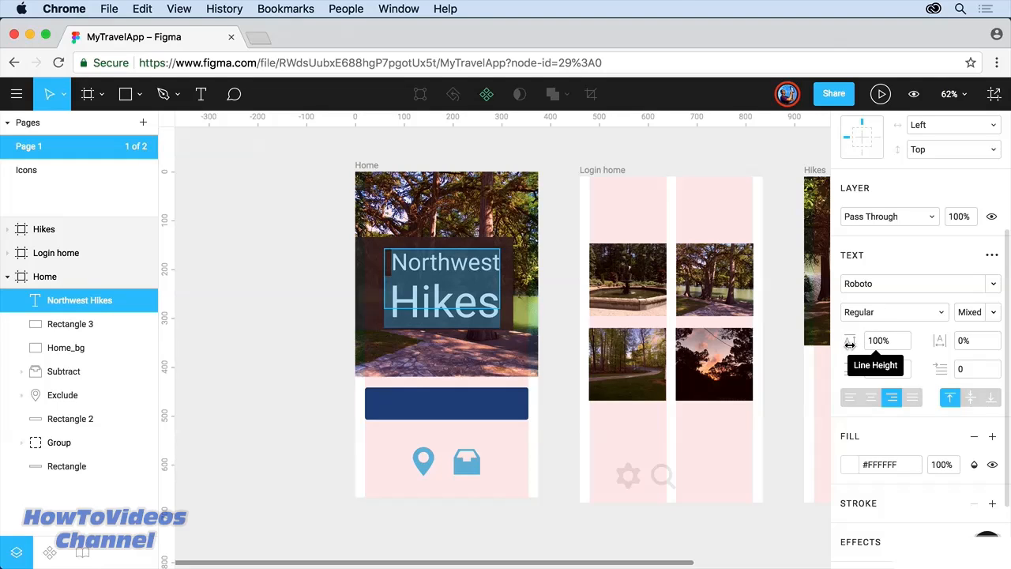
left_click_drag(850, 343, 796, 347)
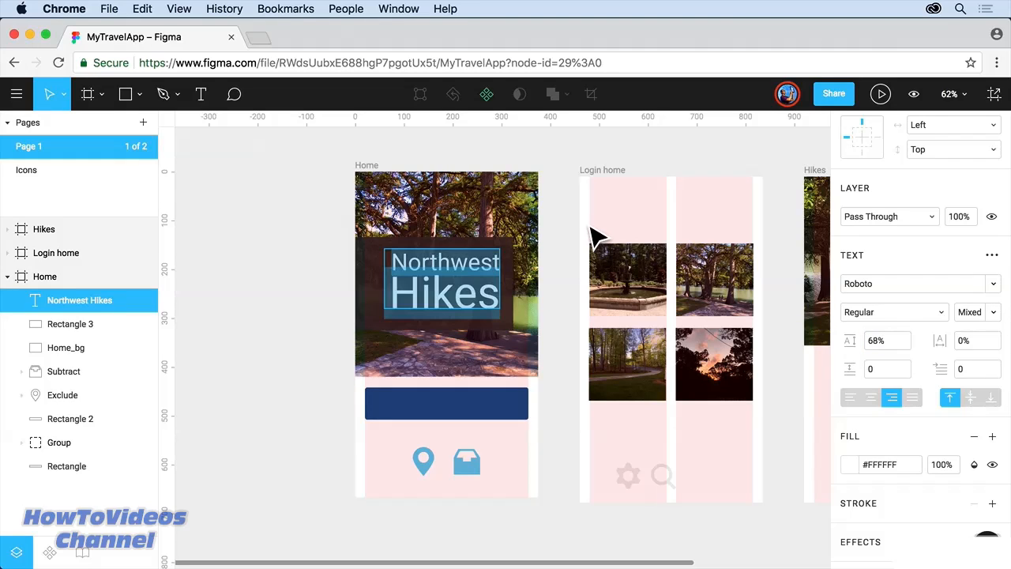
Step: Review the advanced type options and font list, keeping Roboto, then pick the Text tool
left_click(990, 255)
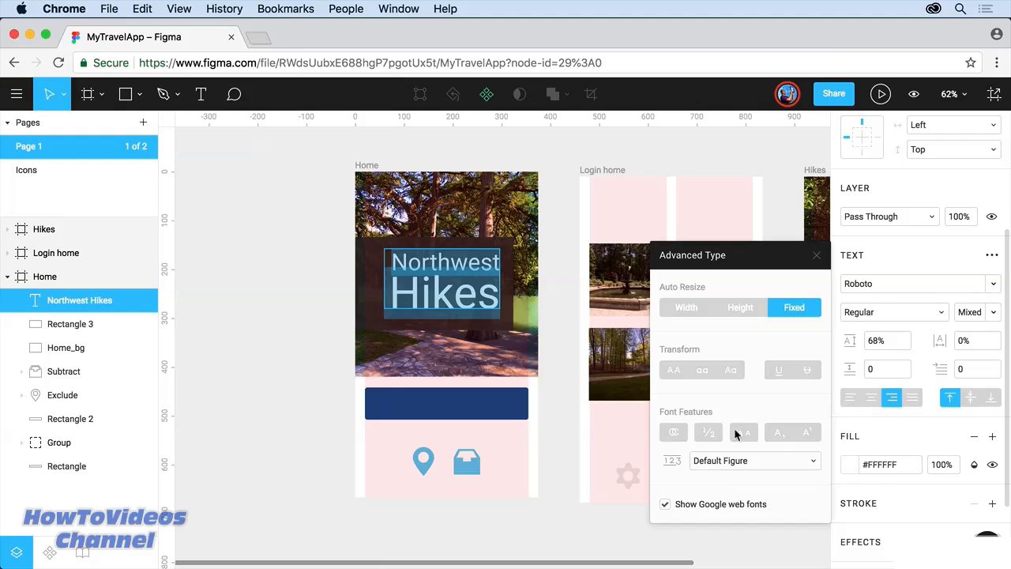
left_click(885, 261)
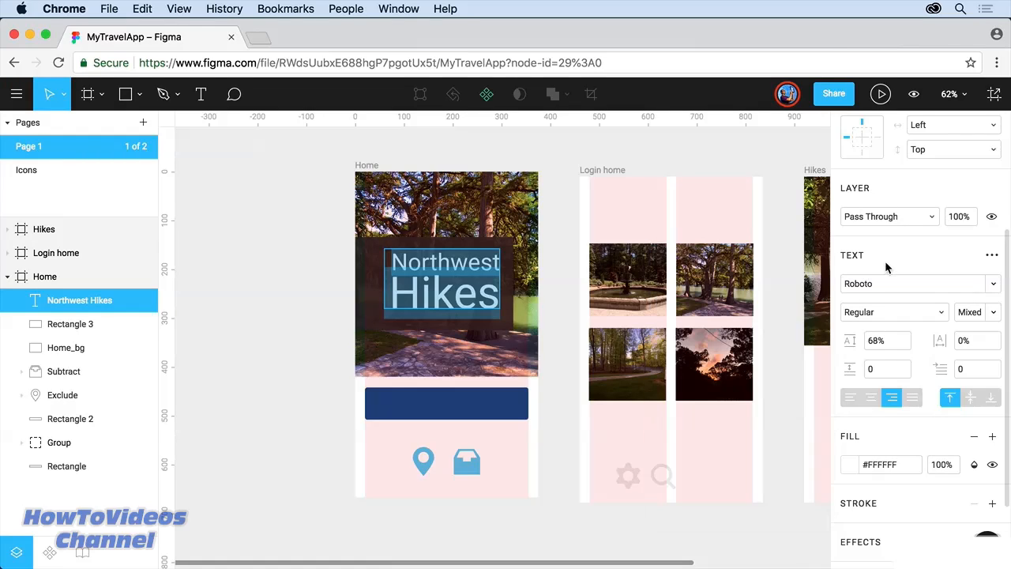
left_click(993, 286)
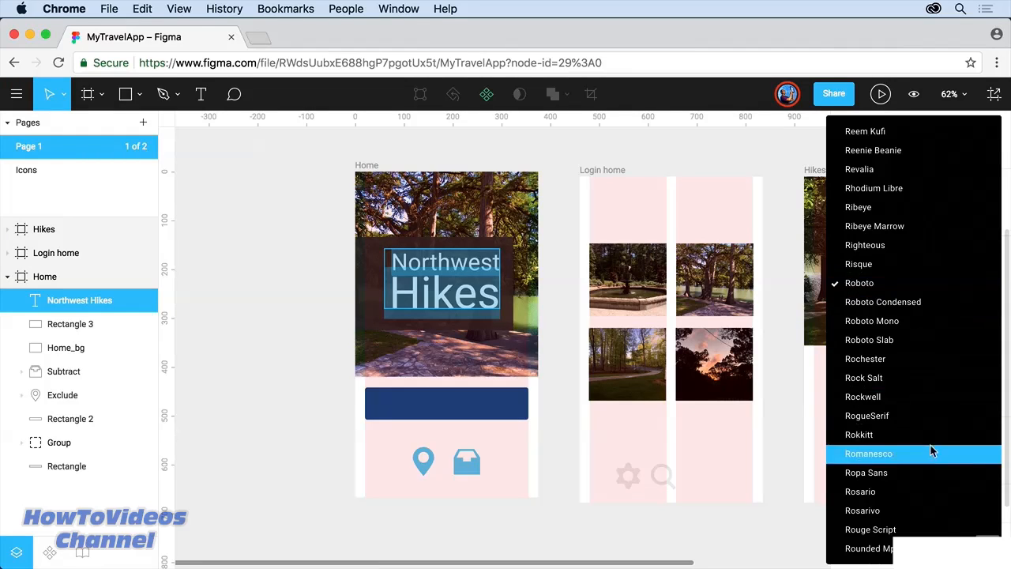
left_click(786, 289)
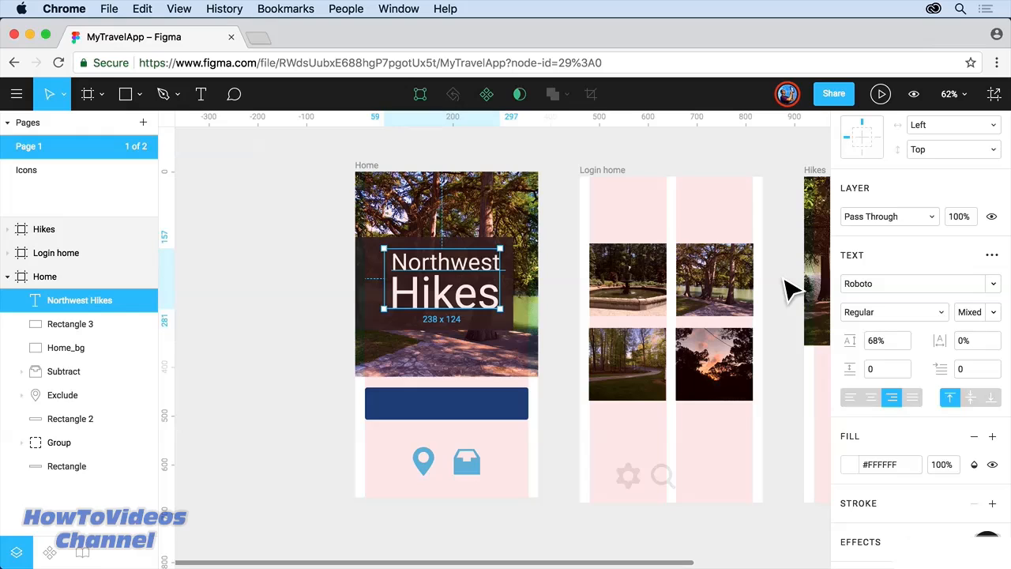
left_click(200, 94)
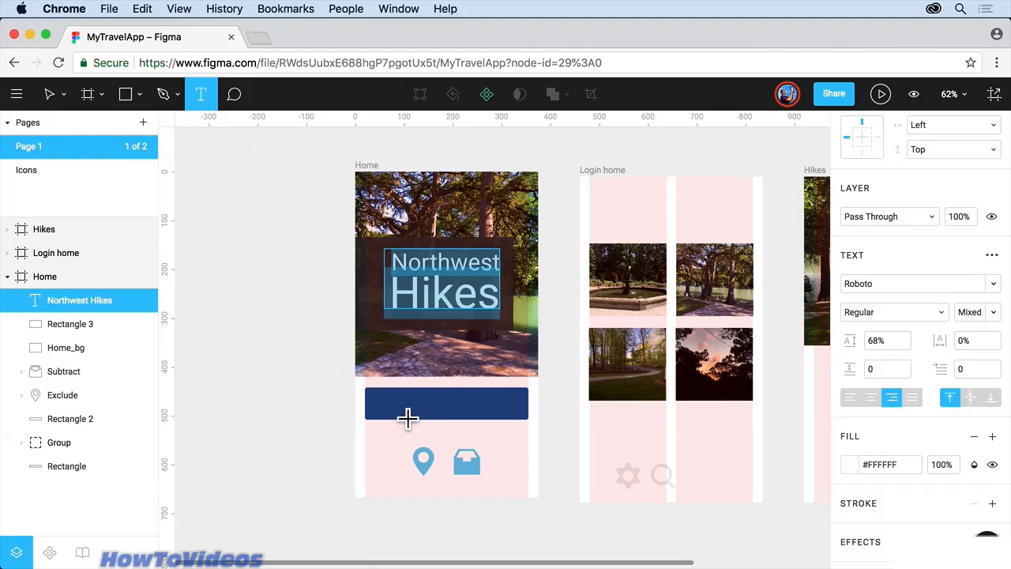
Step: Create a text box reading Login on the blue button
left_click(397, 414)
type("Login")
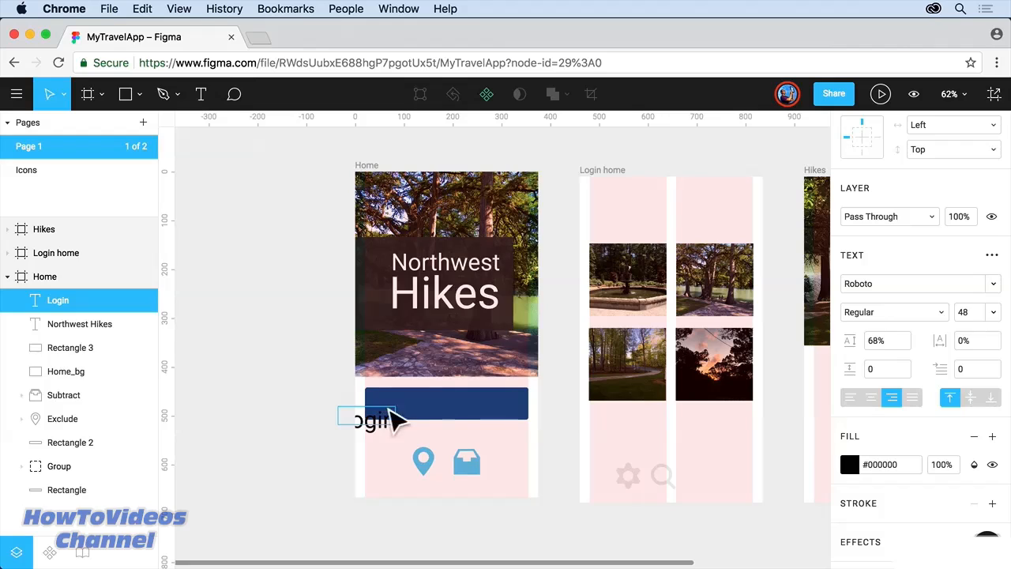
key("ctrl+a")
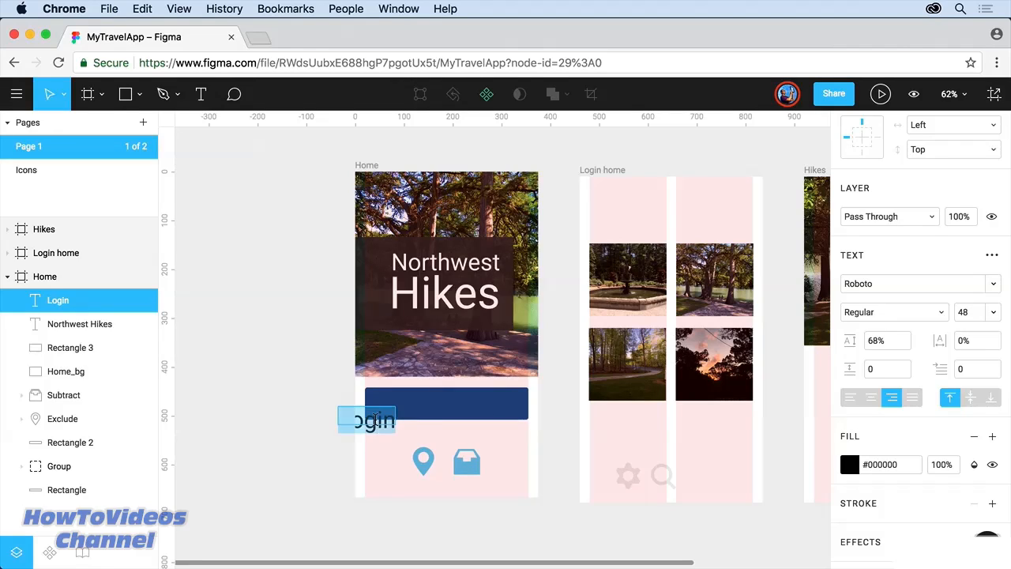
Step: Make the Login text centre-aligned, white #FFFFFF, and size 24
left_click(875, 400)
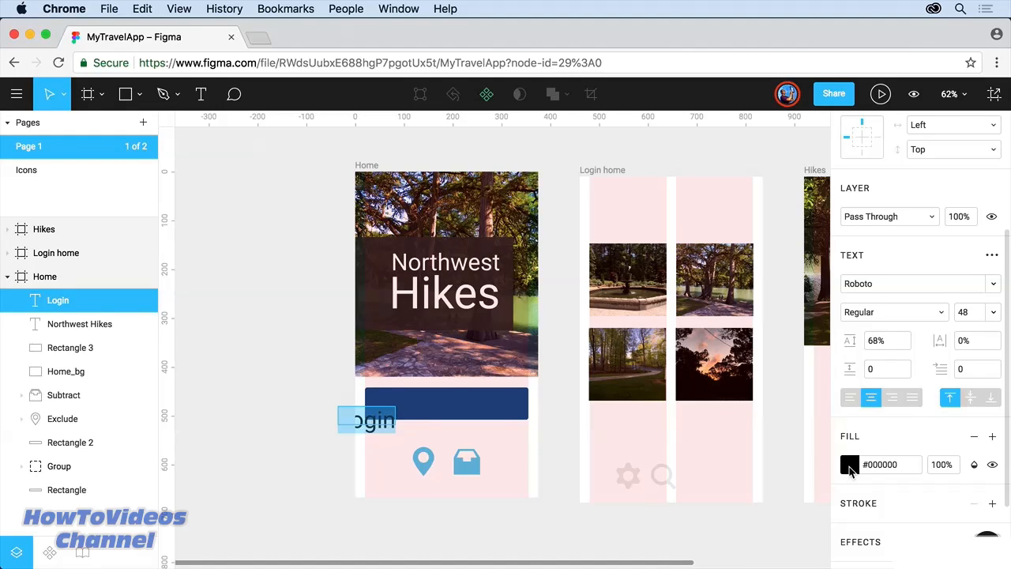
left_click(850, 464)
left_click_drag(656, 252, 649, 180)
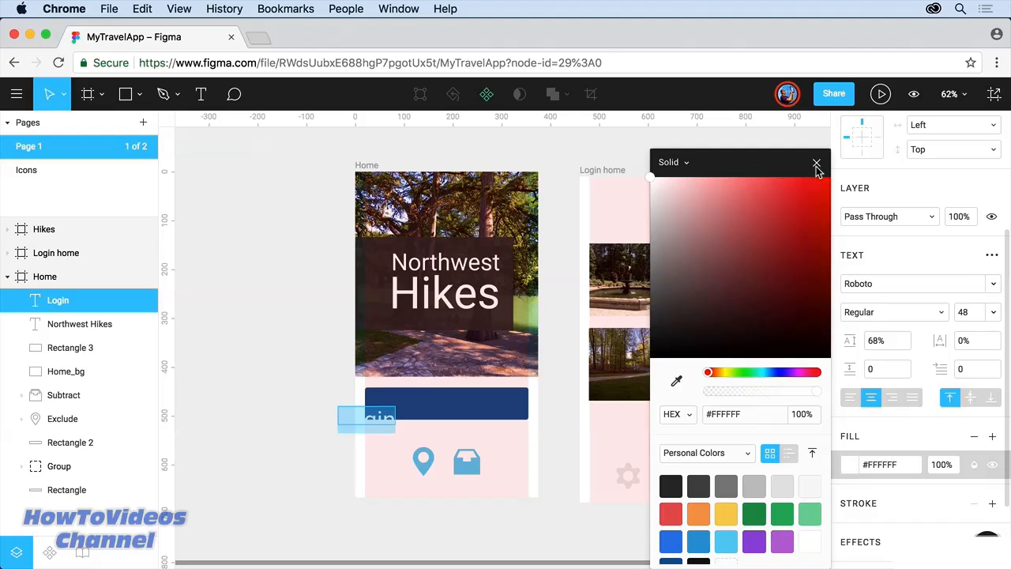
left_click(816, 163)
left_click(984, 316)
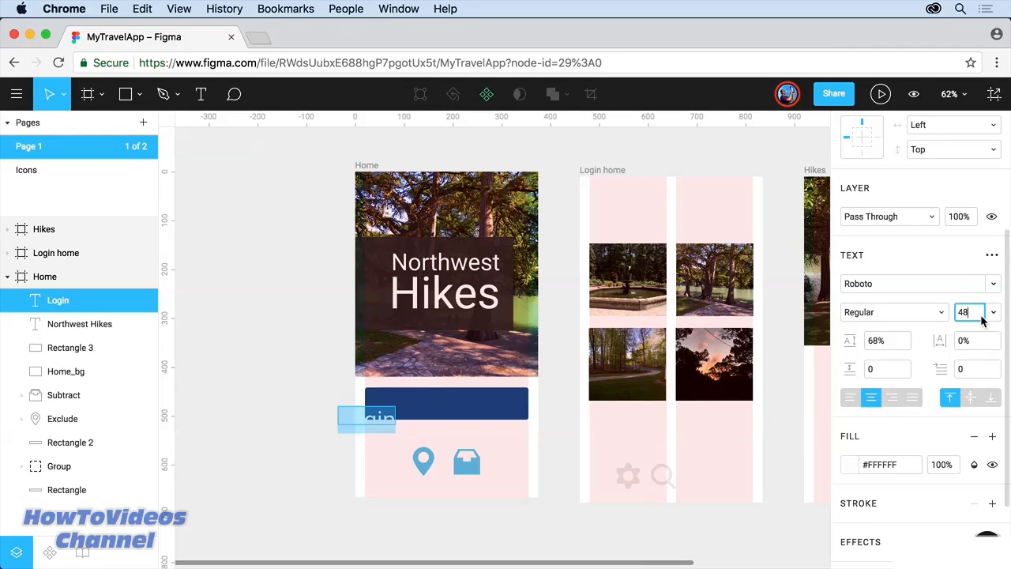
type("24")
key("Return")
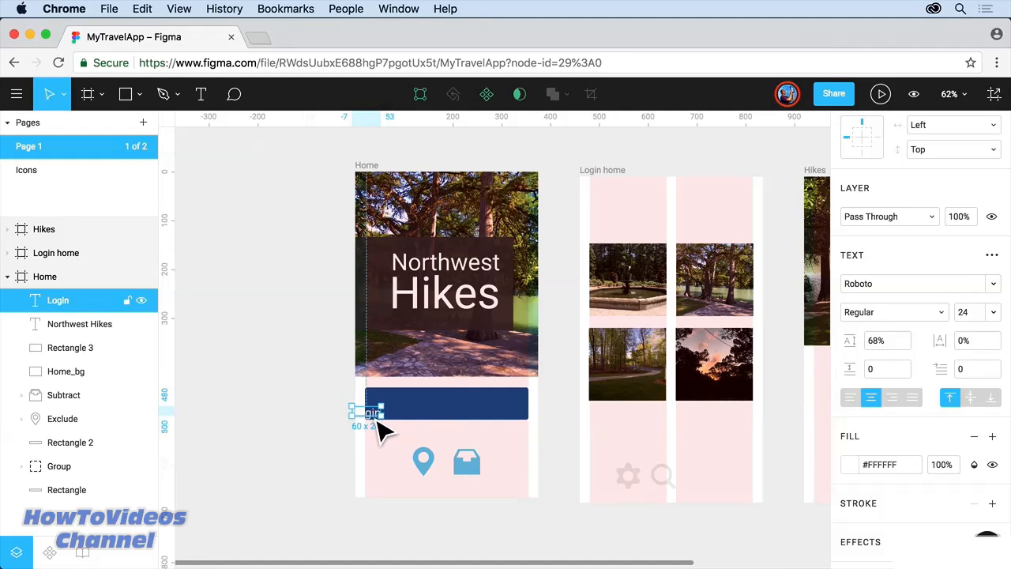
Step: Position the Login text on the button and set it to auto-resize width
left_click_drag(380, 418, 452, 407)
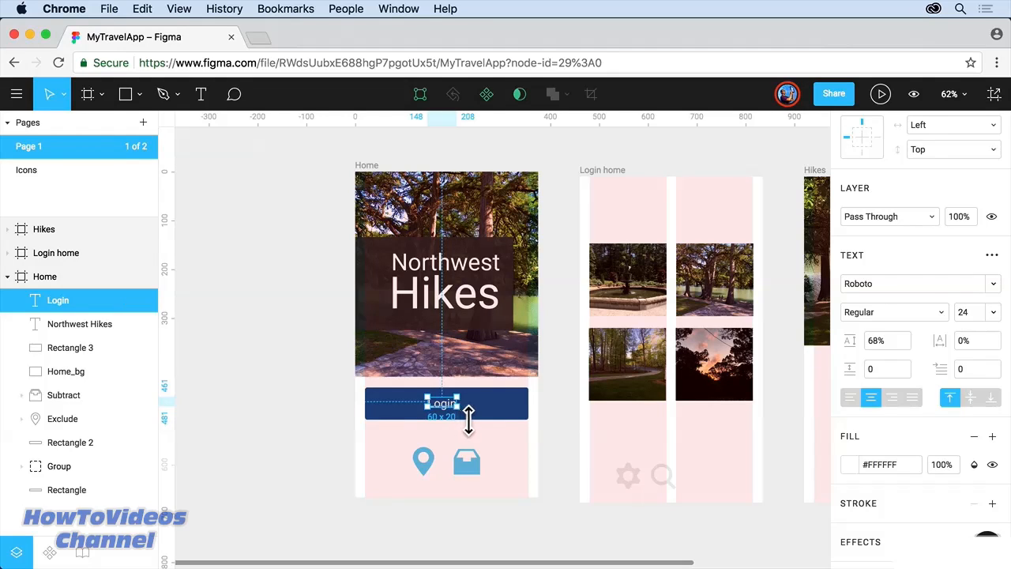
left_click_drag(459, 411, 530, 421)
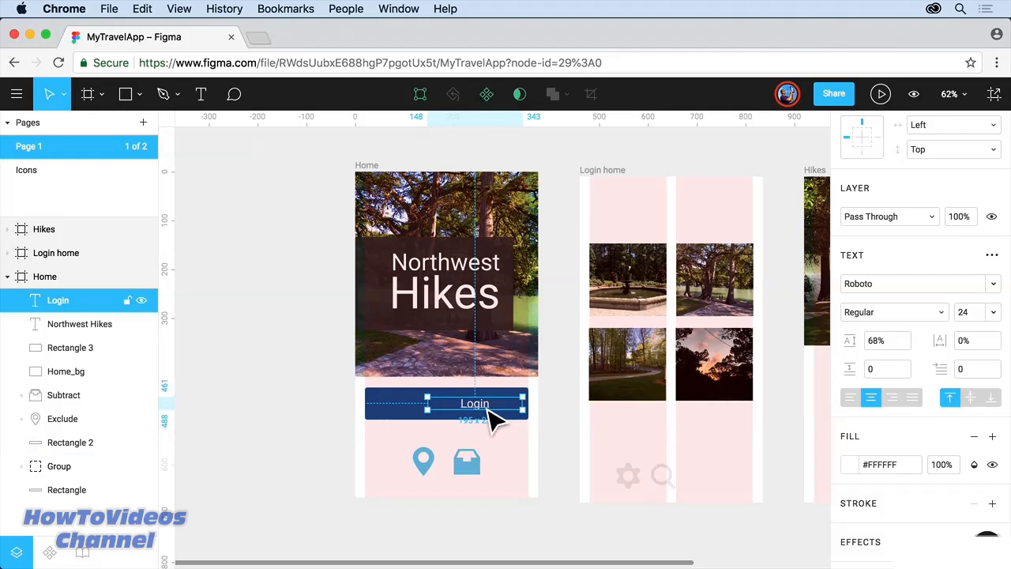
left_click(992, 255)
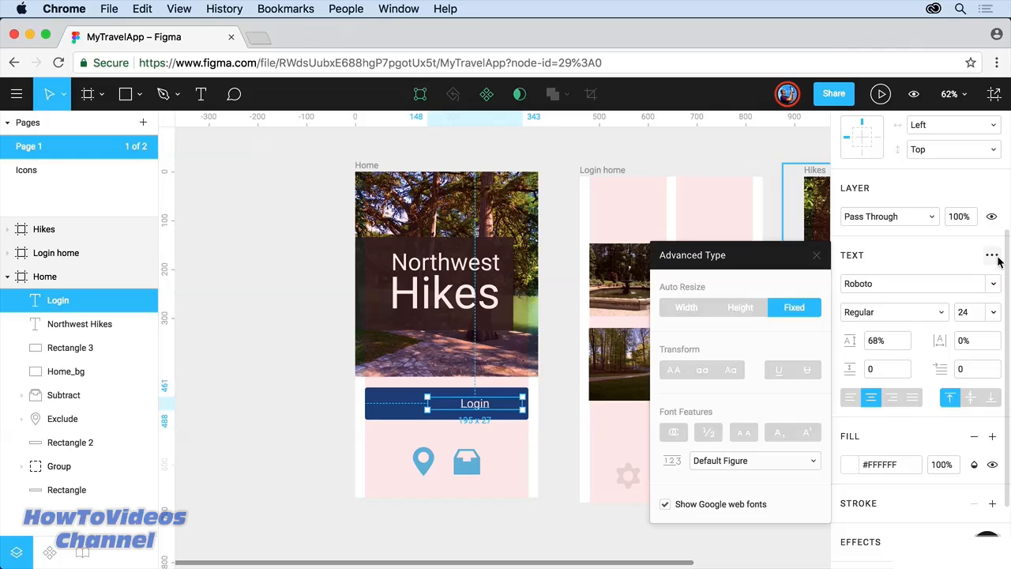
left_click(733, 308)
left_click(704, 308)
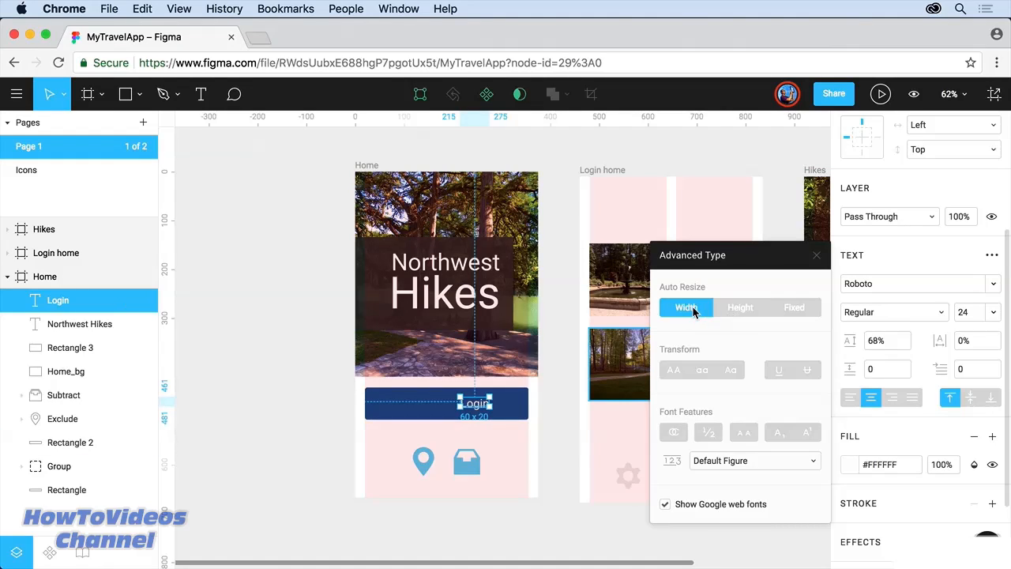
left_click(816, 255)
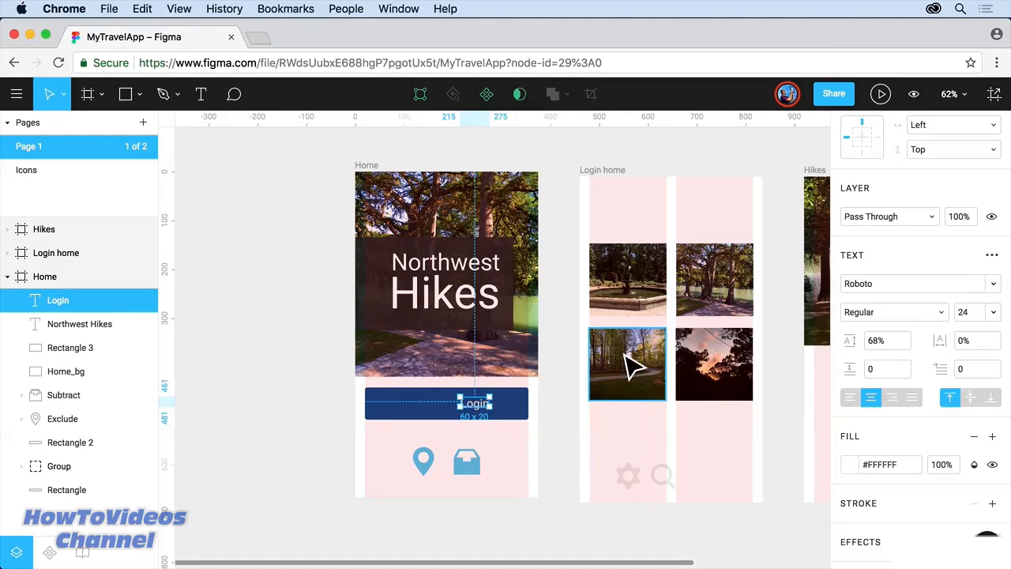
Step: Centre Login horizontally on Rectangle 2 and group them into Group 2
left_click(517, 418, "shift")
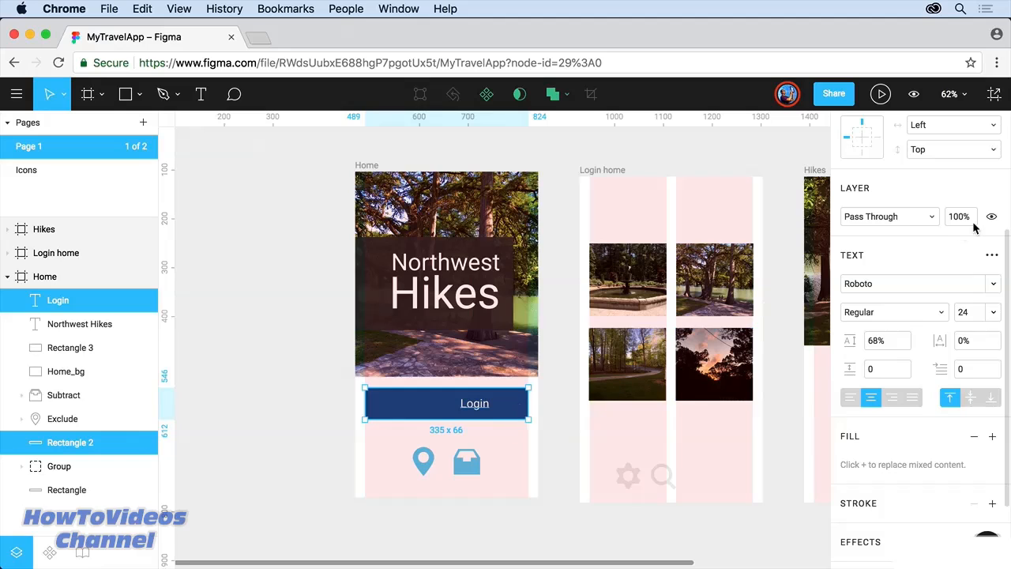
scroll(976, 229, "up", 5)
left_click(870, 155)
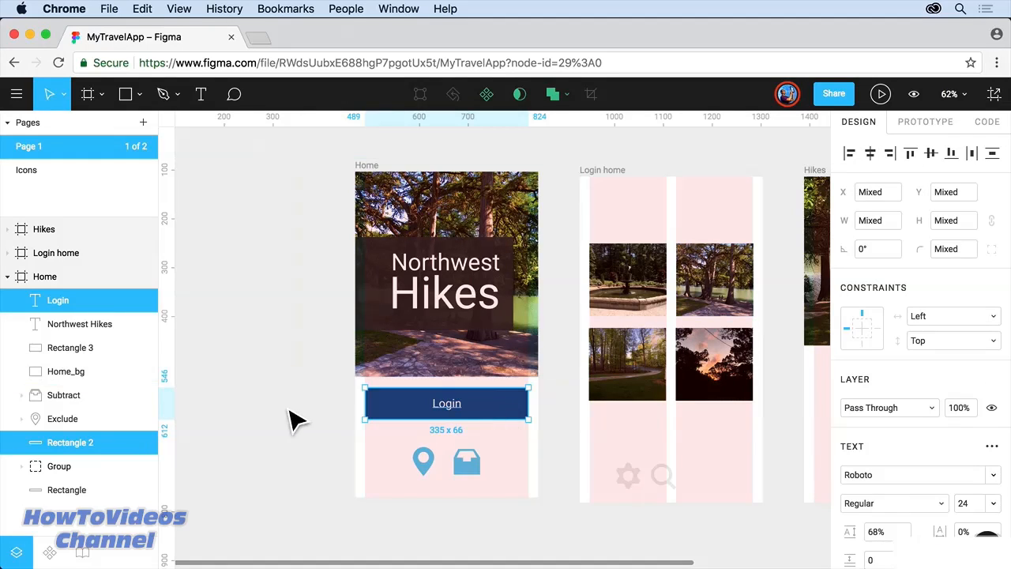
right_click(427, 412)
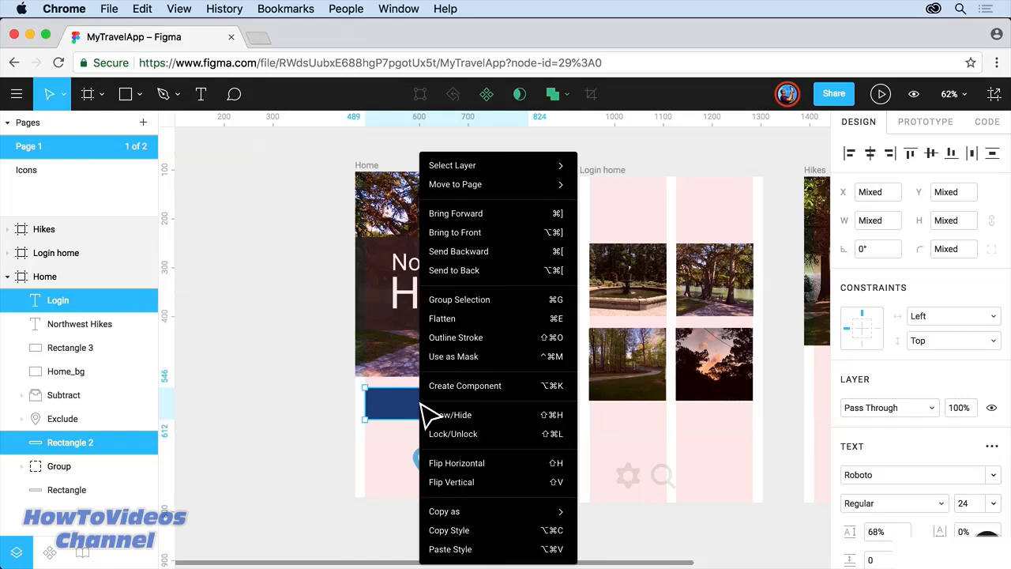
left_click(508, 300)
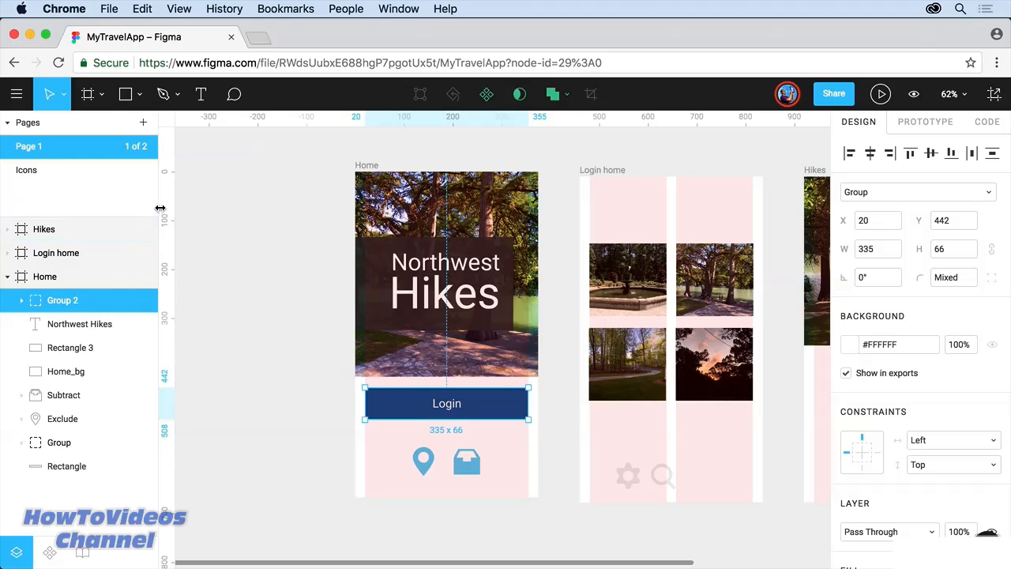
left_click_drag(159, 208, 136, 205)
left_click(18, 96)
mouse_move(49, 234)
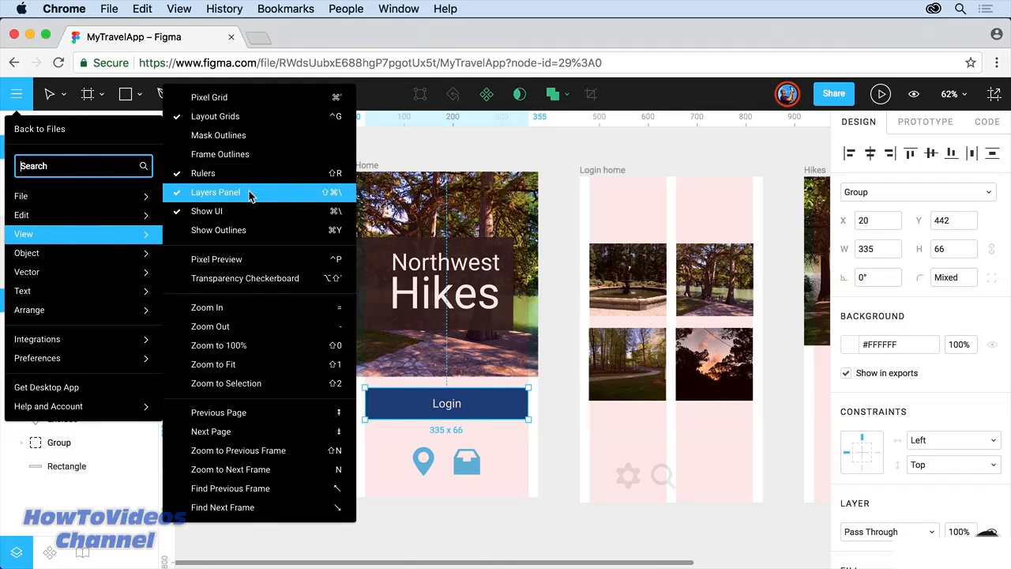
left_click(388, 153)
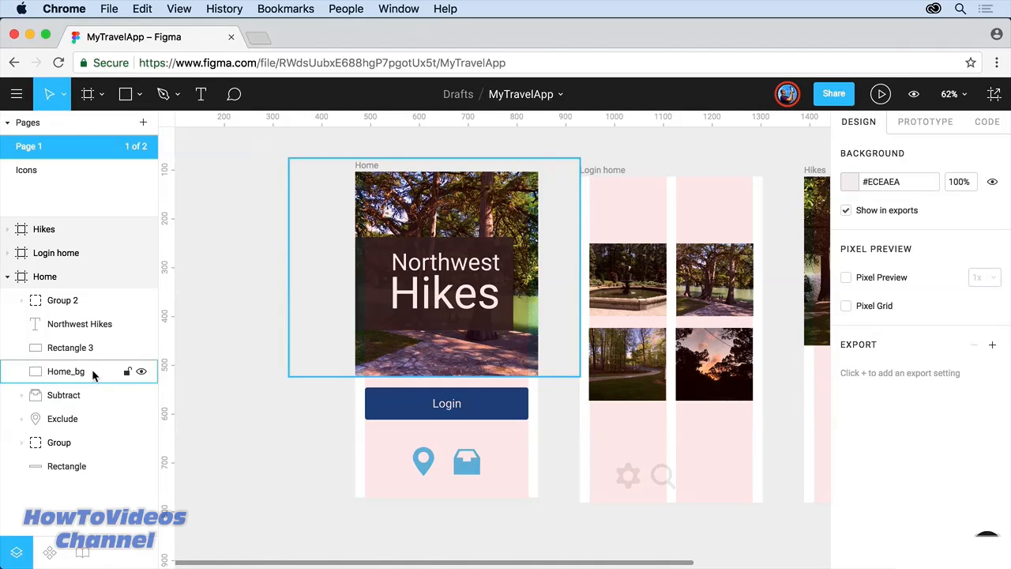
Step: Move Home_bg below Rectangle in the Home layers to reveal the dark status bar
left_click_drag(92, 371, 89, 469)
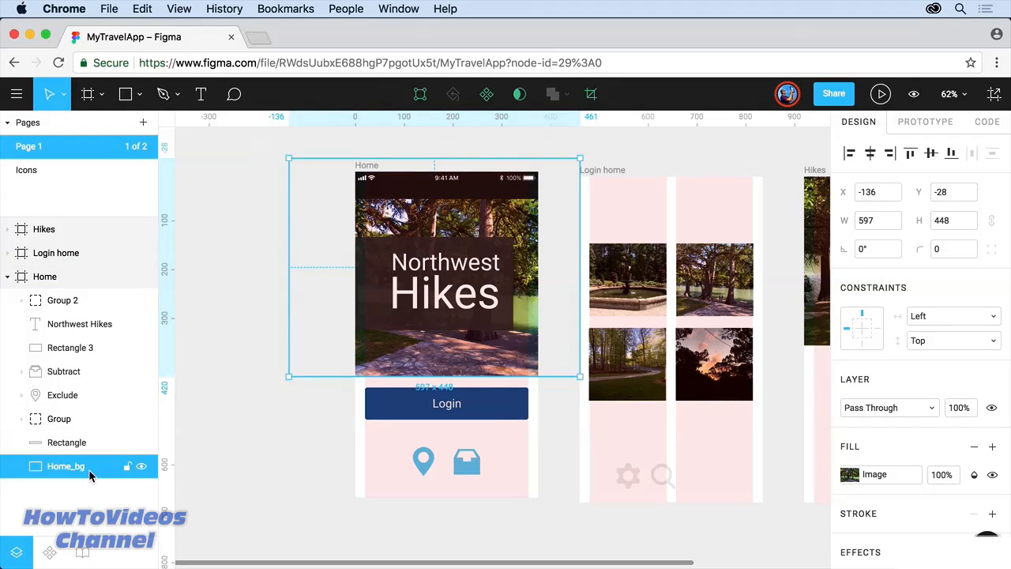
left_click(412, 199)
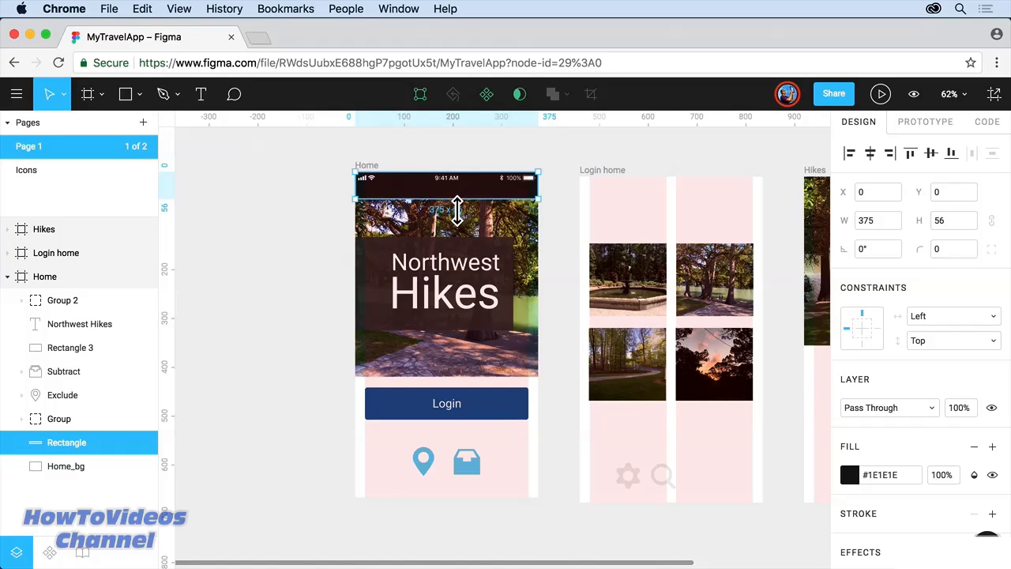
left_click(300, 213)
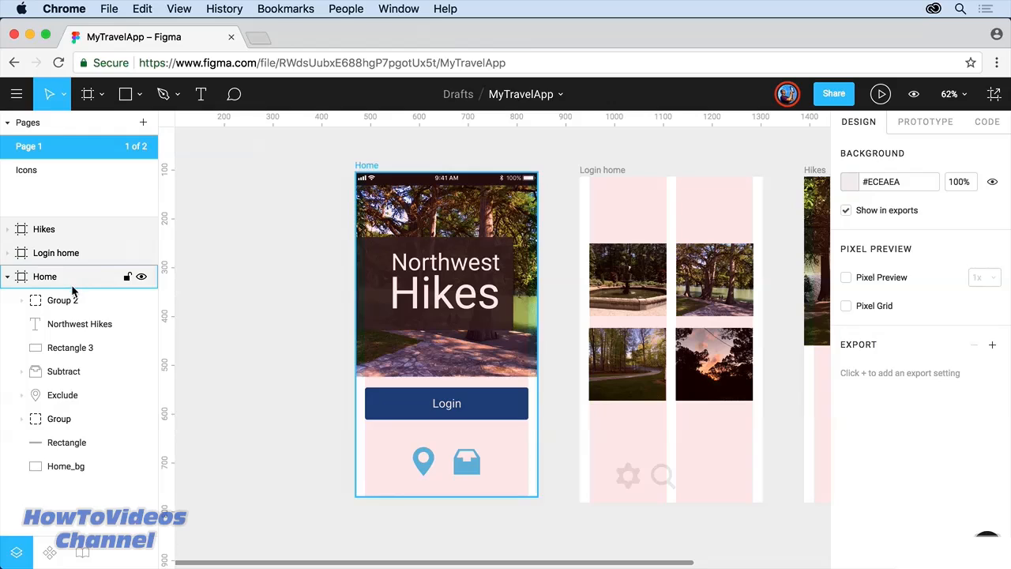
Step: Toggle lock, visibility and expansion of the Home, Group 2 and Login home layers, leaving Group 2 collapsed
left_click(126, 277)
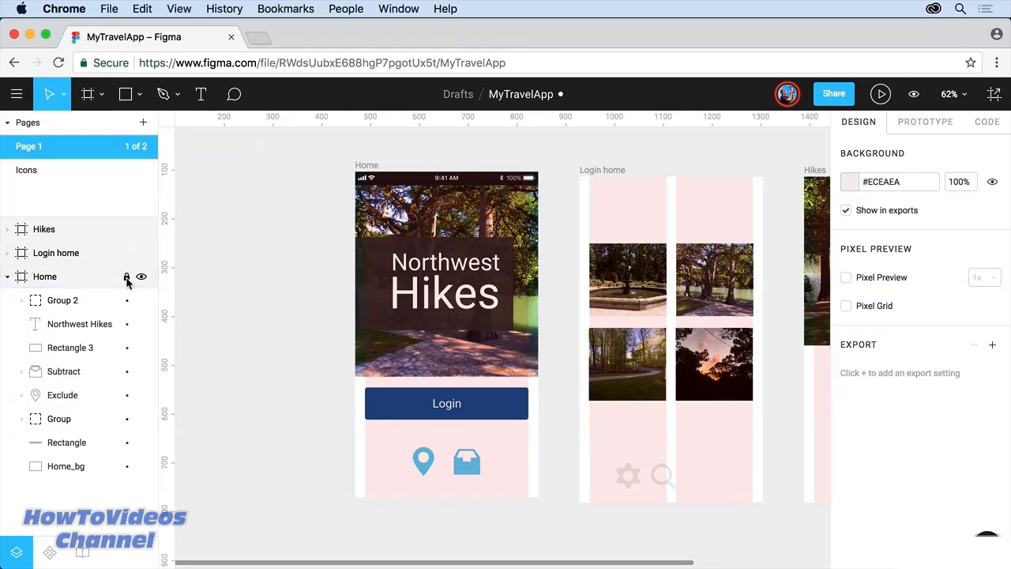
left_click(126, 278)
left_click(127, 303)
left_click(143, 300)
left_click(144, 300)
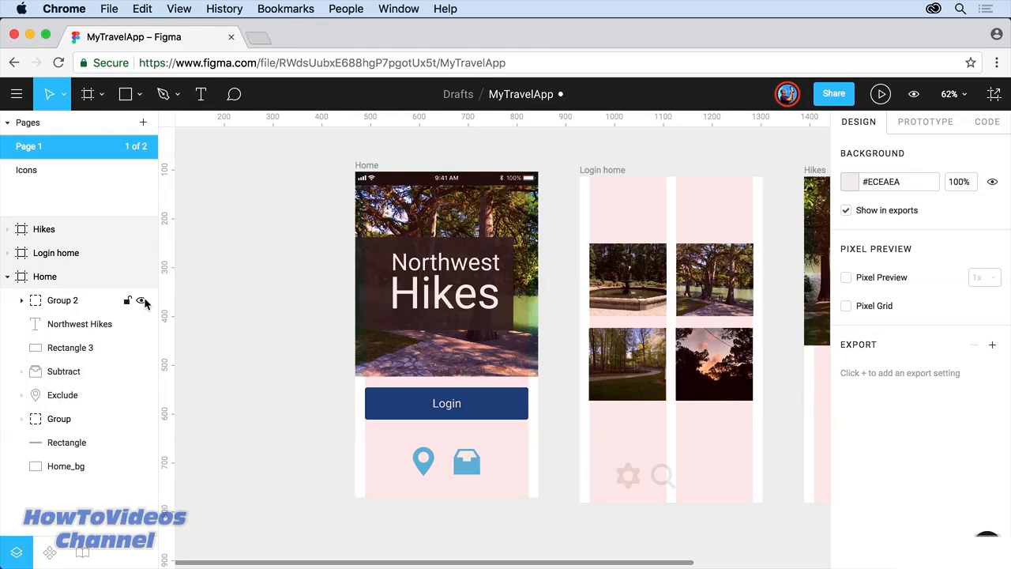
double_click(63, 301)
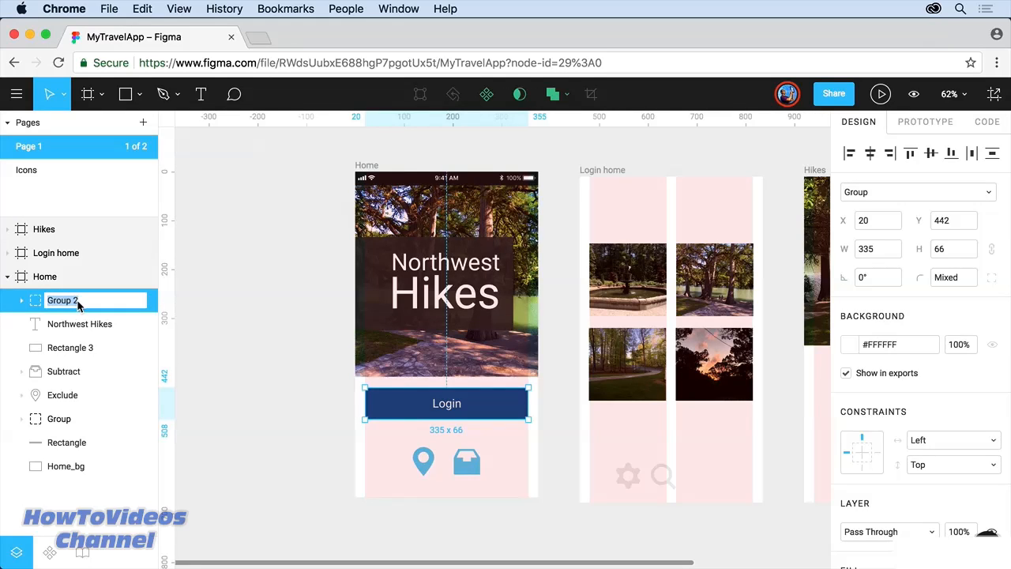
left_click(21, 301)
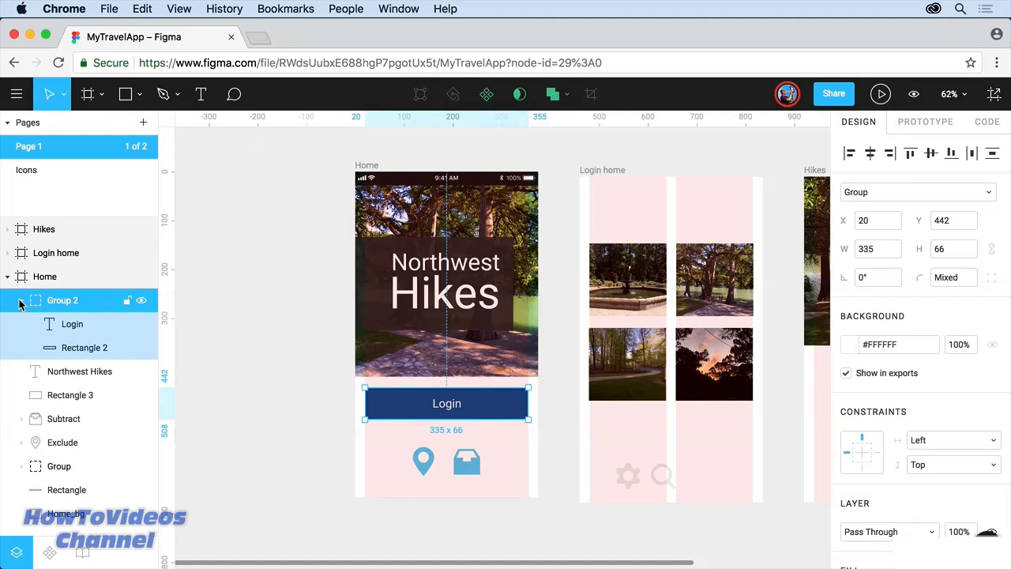
left_click(21, 303)
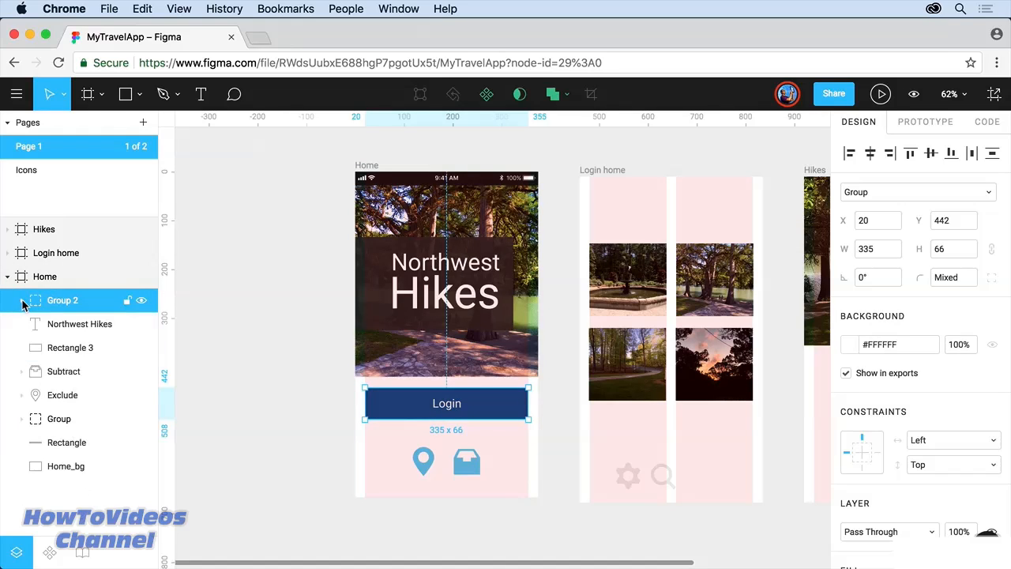
left_click(8, 255)
left_click(7, 254)
left_click(7, 276)
left_click(7, 277)
left_click(36, 372)
key("shift+0")
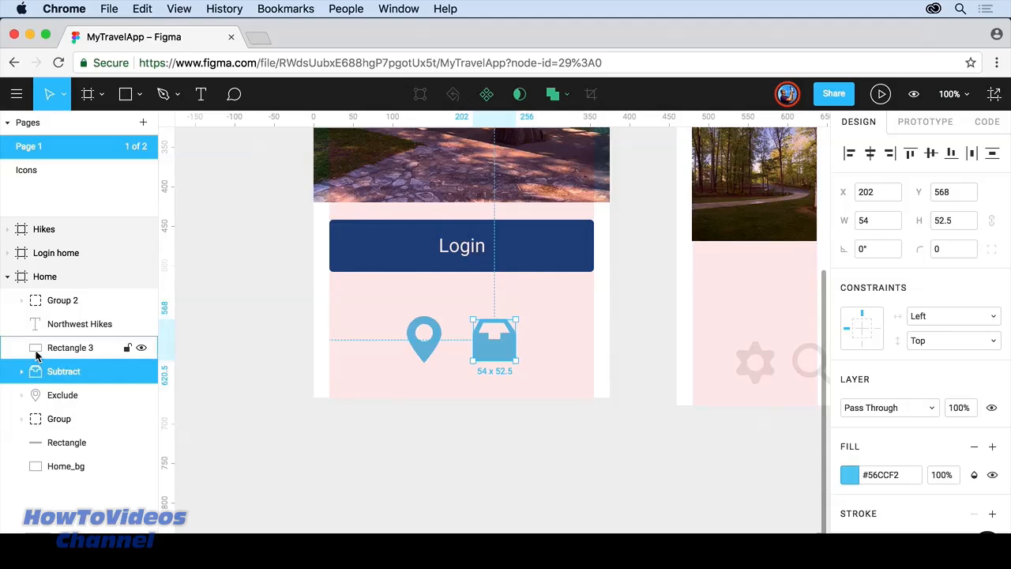
left_click(36, 350)
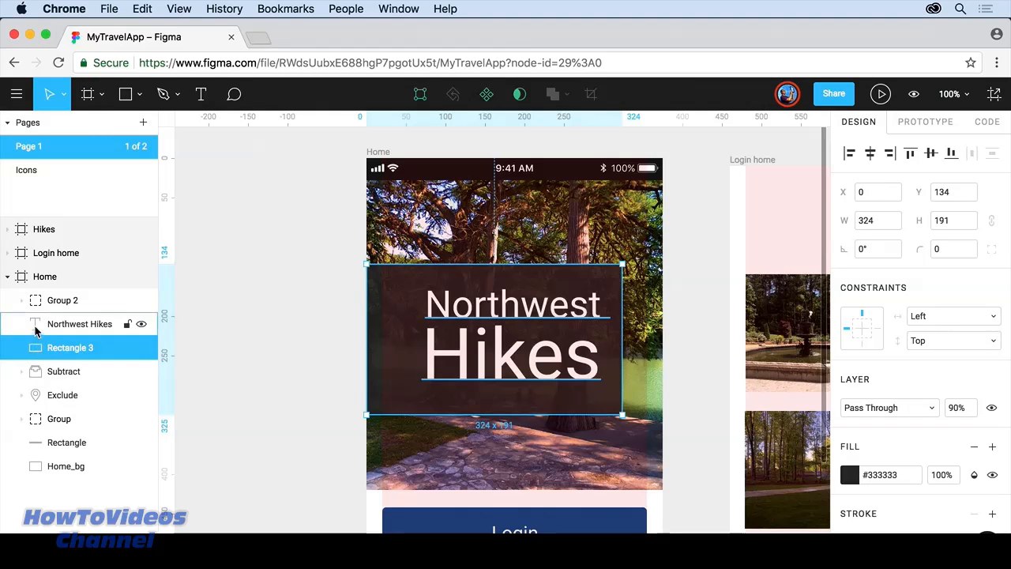
left_click(35, 322)
left_click(35, 308)
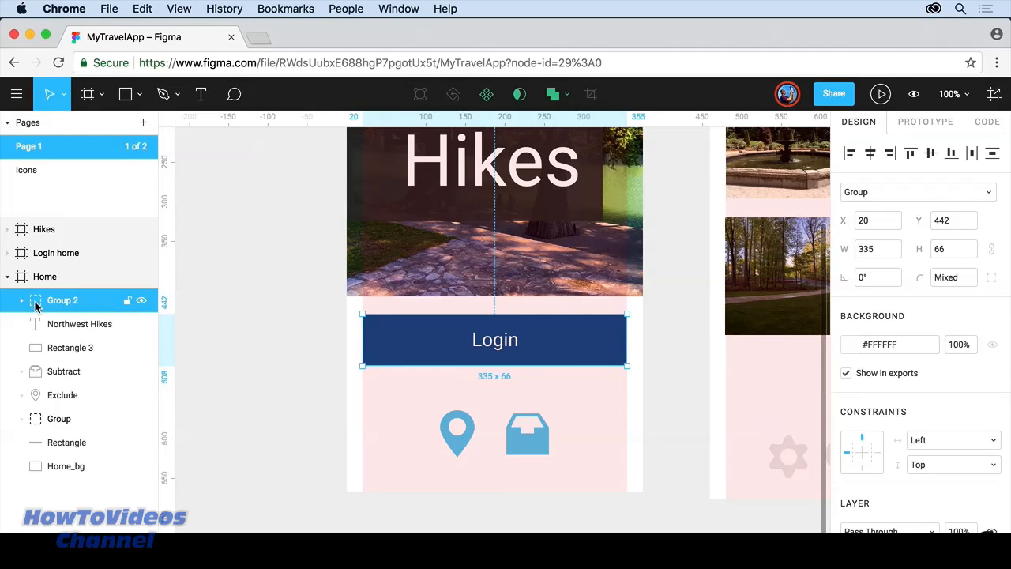
left_click(71, 327)
left_click_drag(70, 324, 70, 335)
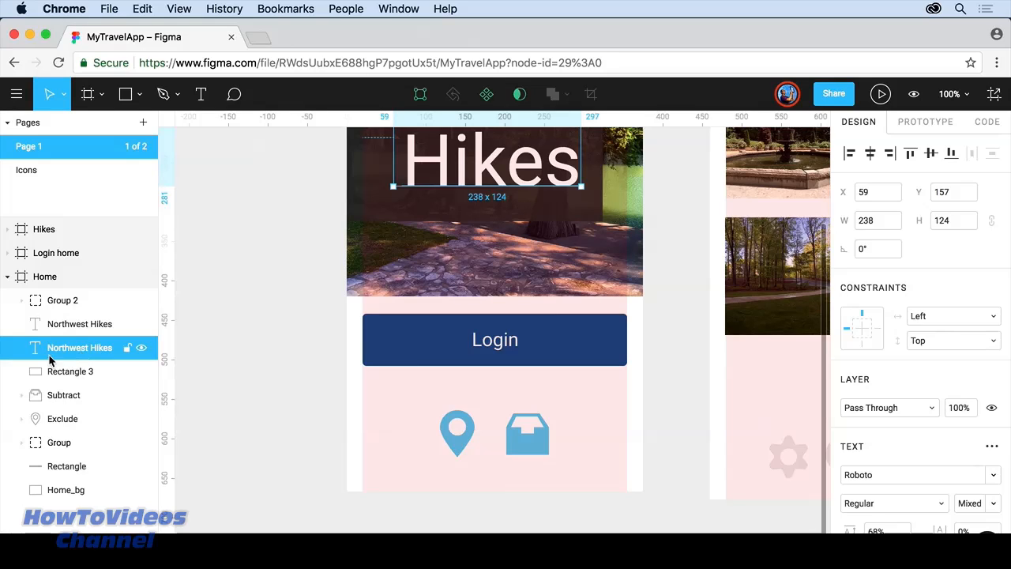
right_click(70, 352)
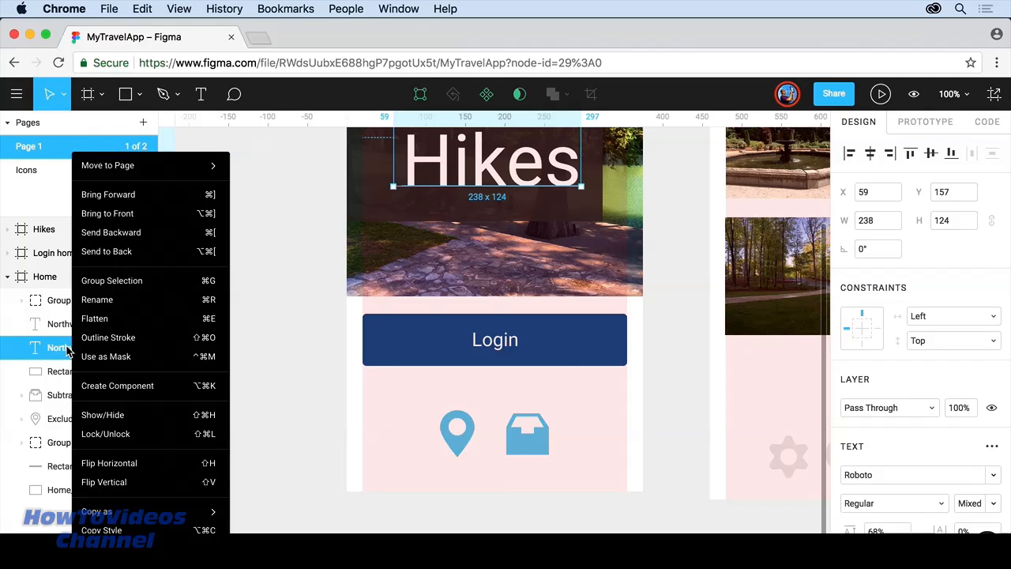
left_click(67, 351)
key("Delete")
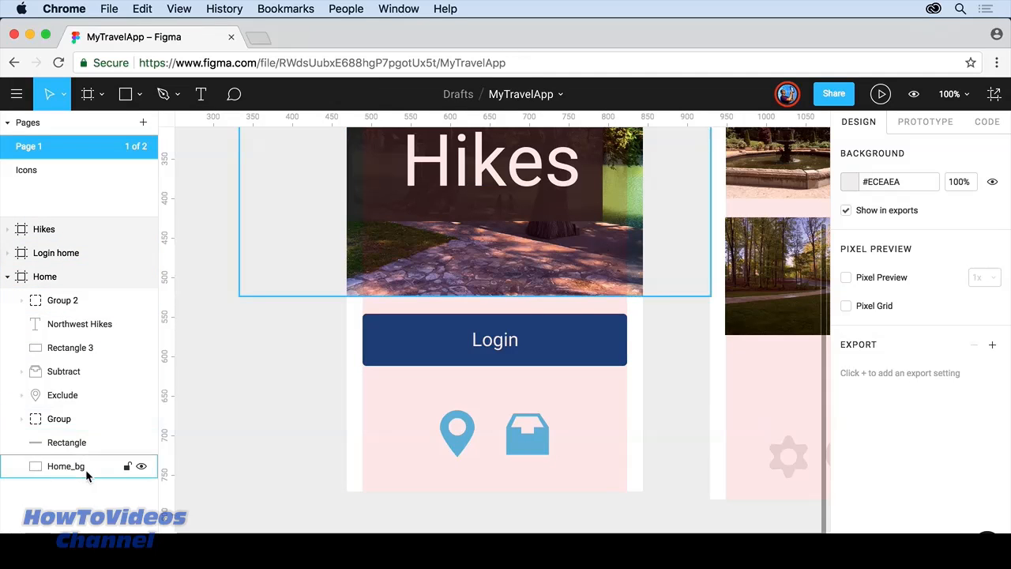
left_click(7, 123)
left_click(8, 124)
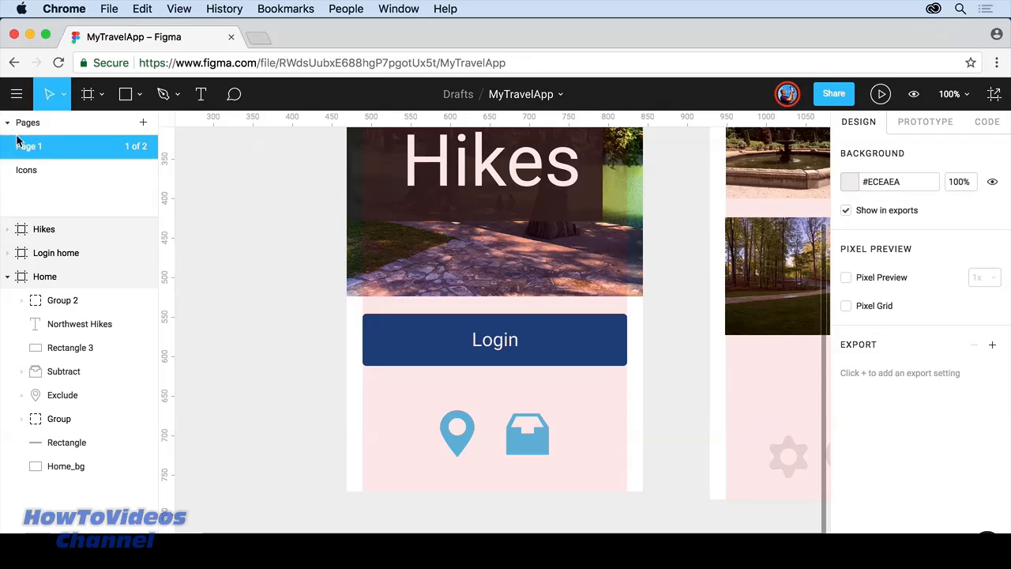
left_click(61, 168)
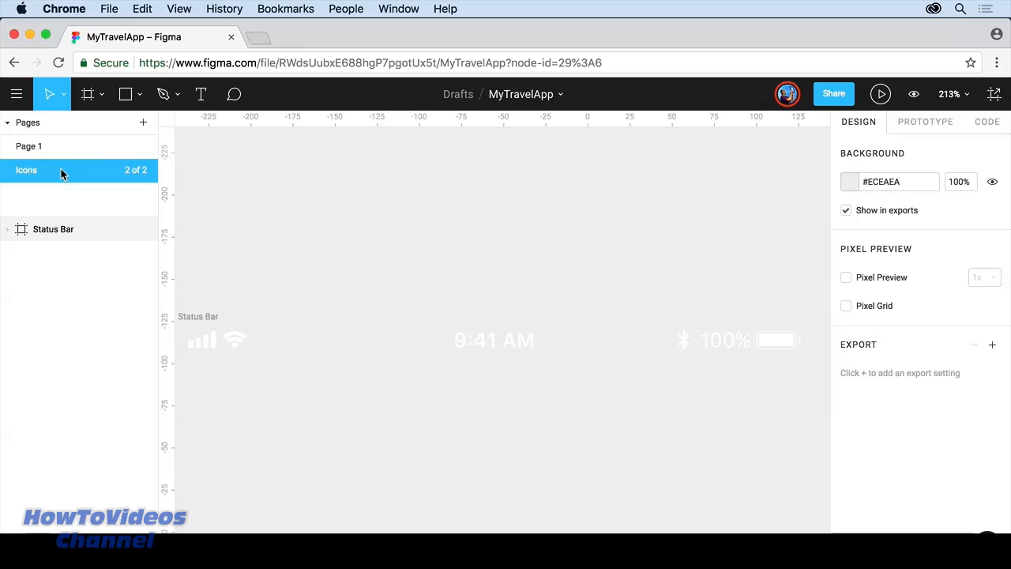
left_click(54, 147)
left_click(49, 171)
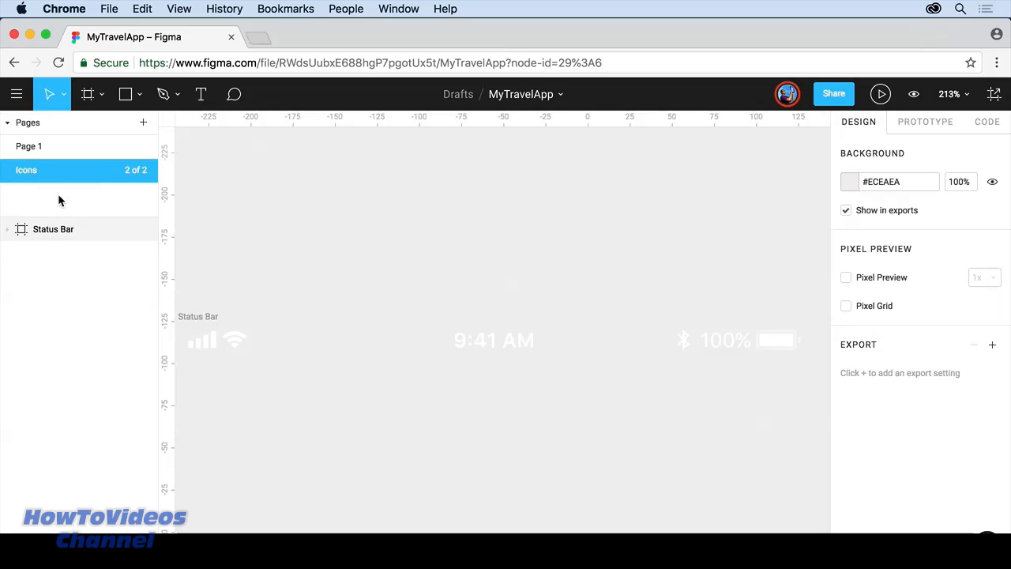
left_click(45, 146)
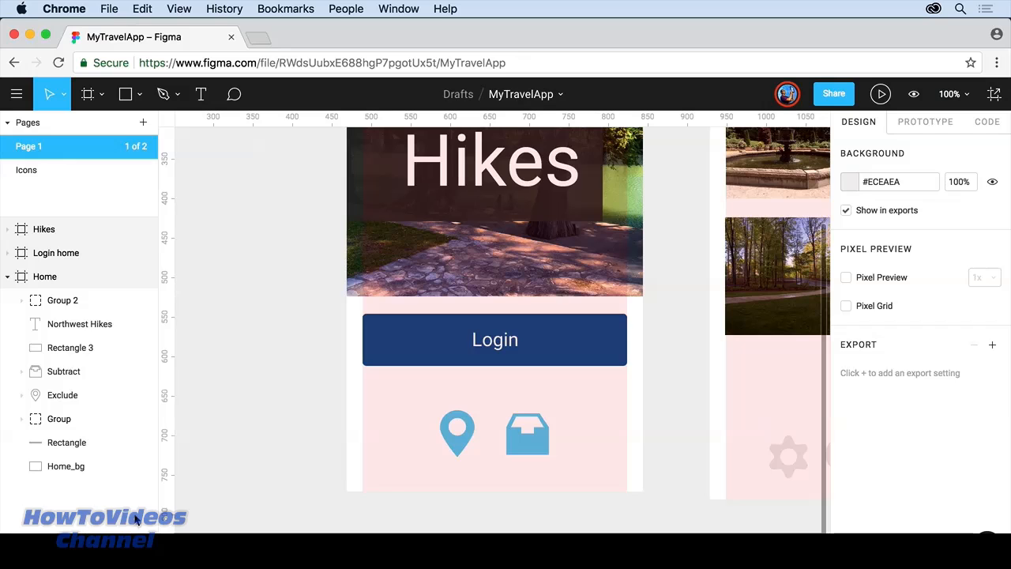
key("shift+1")
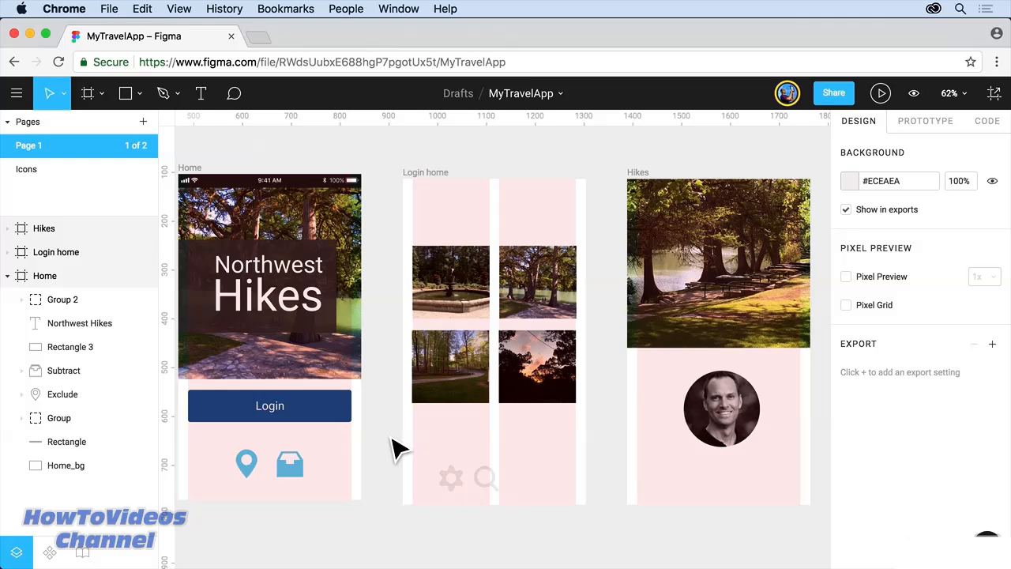
Step: Turn the Home status bar group and its background rectangle into a component
left_click(261, 187)
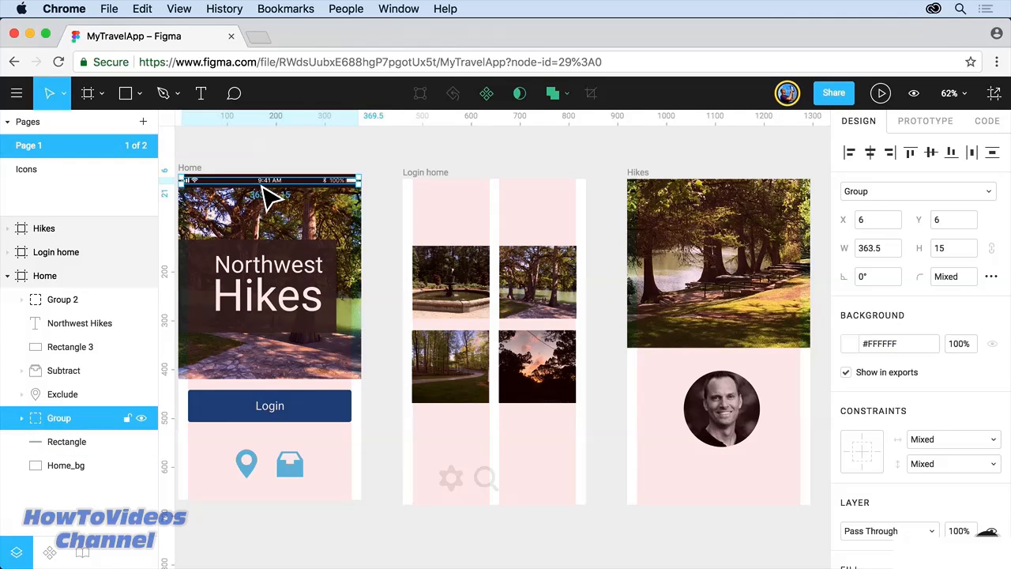
key("shift+2")
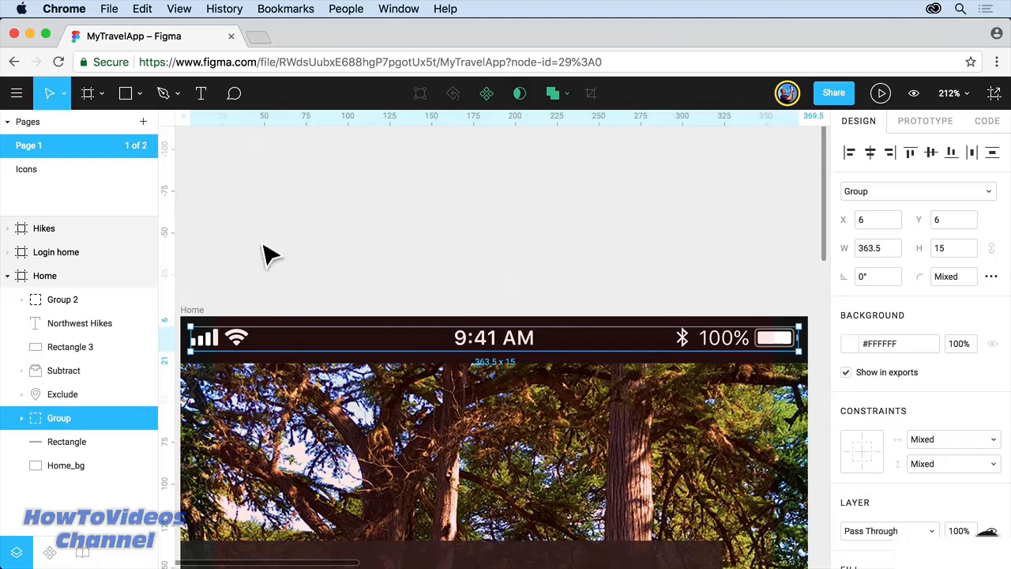
left_click(271, 331, "shift")
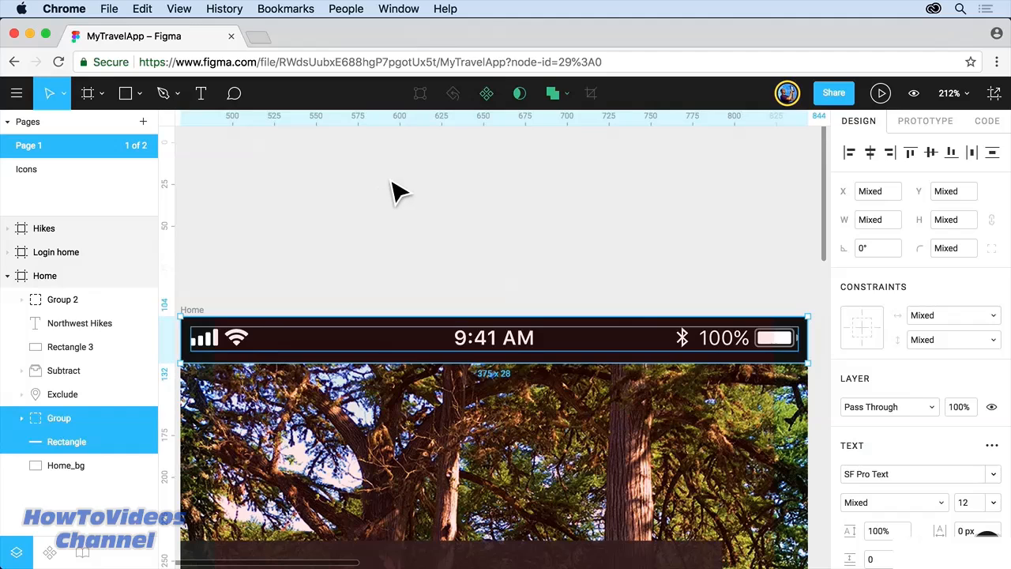
left_click(486, 95)
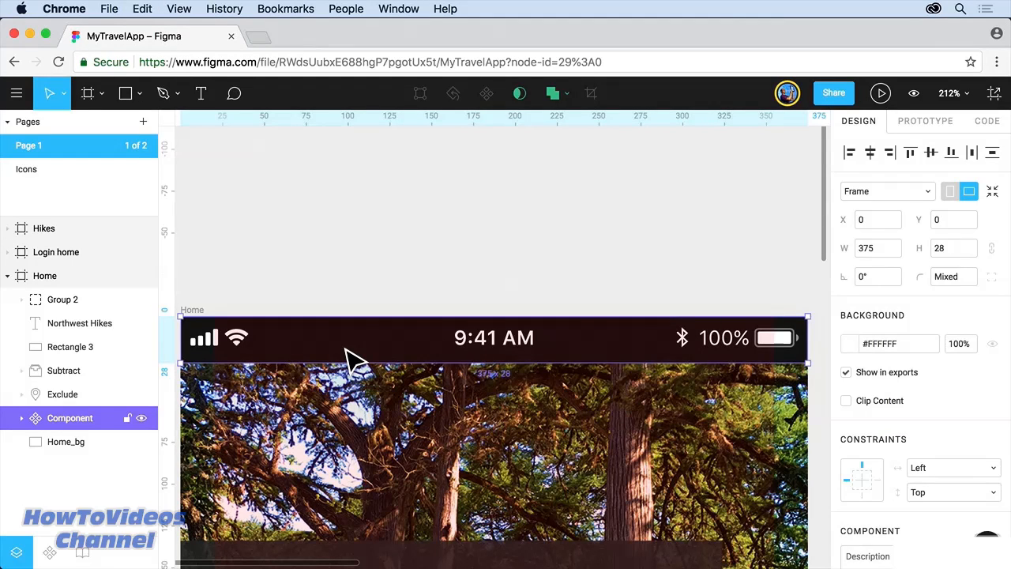
Step: Paste a status-bar component instance into the Login home frame
key("shift+1")
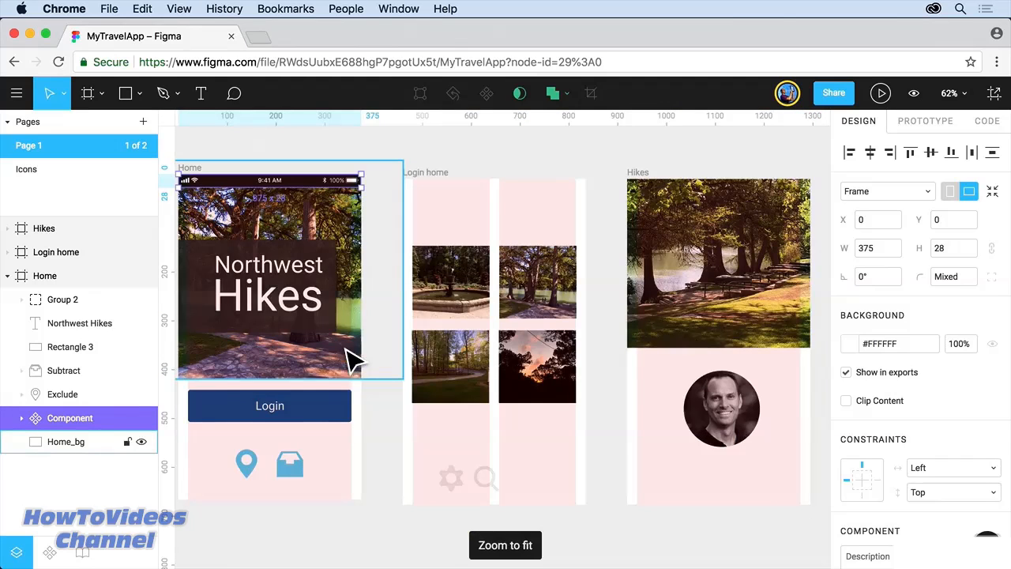
left_click(426, 172)
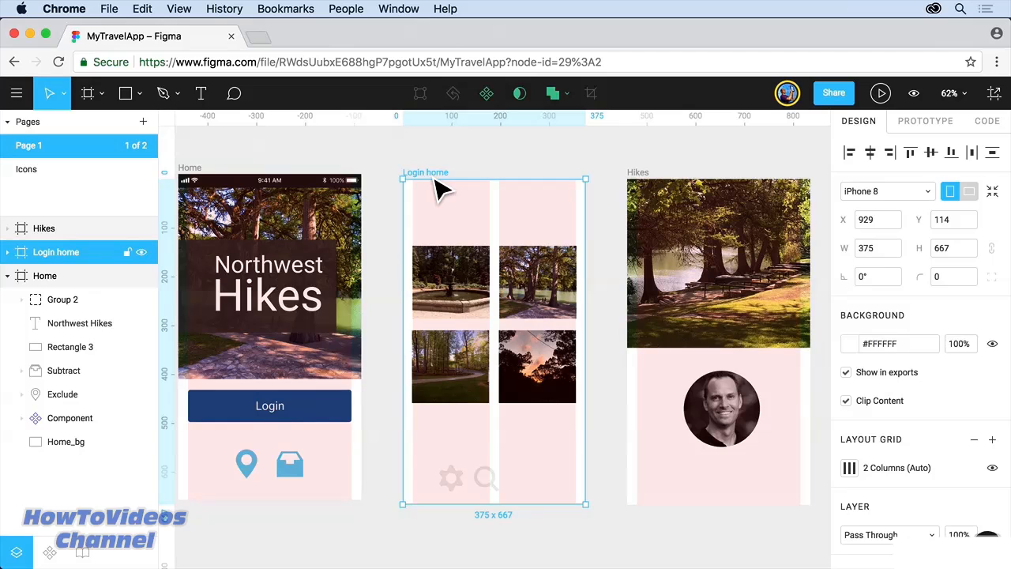
key("super+v")
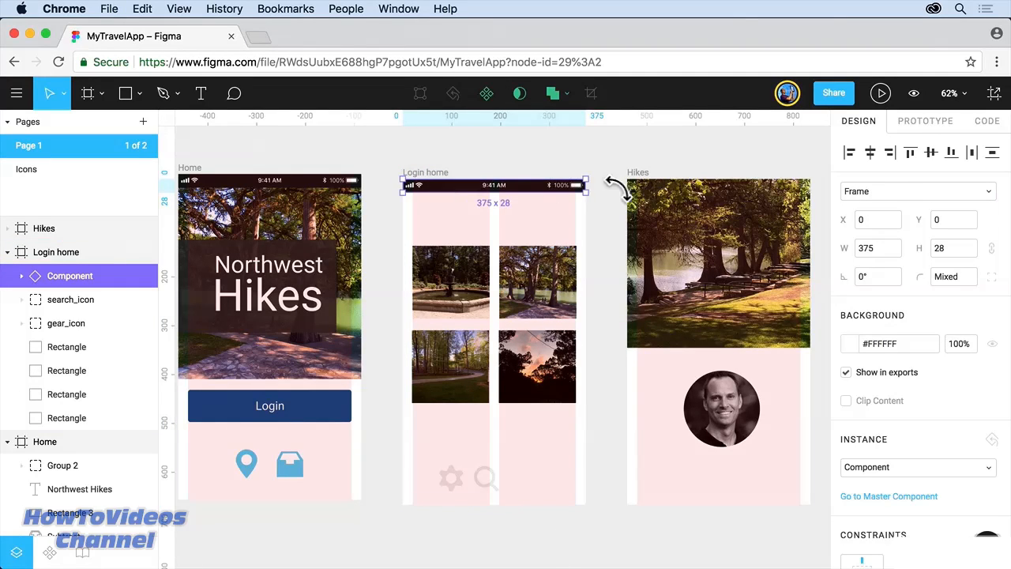
left_click(641, 178)
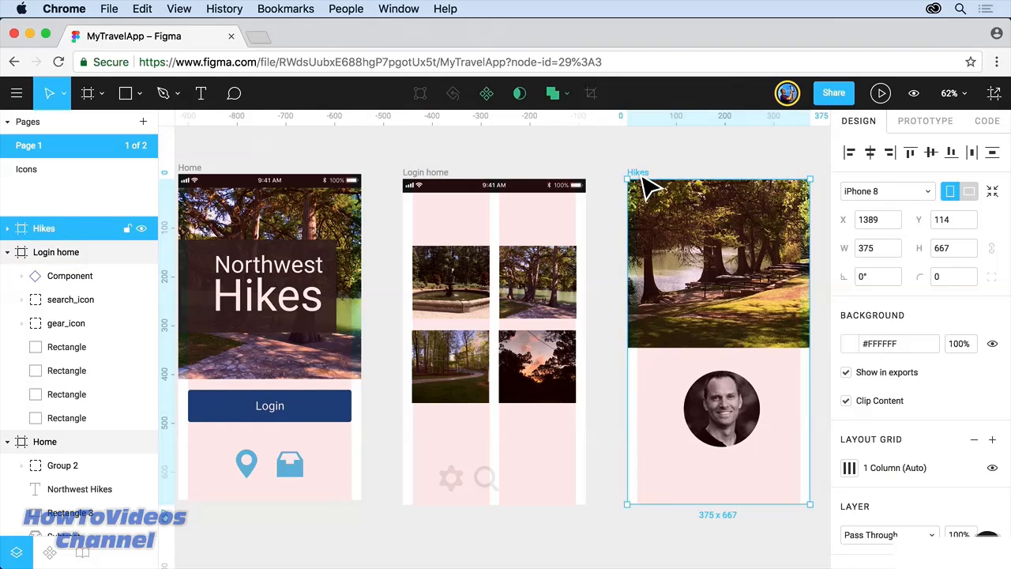
Step: Paste the status bar into Hikes above Hikes_header and align the Home frame with the others
key("super+v")
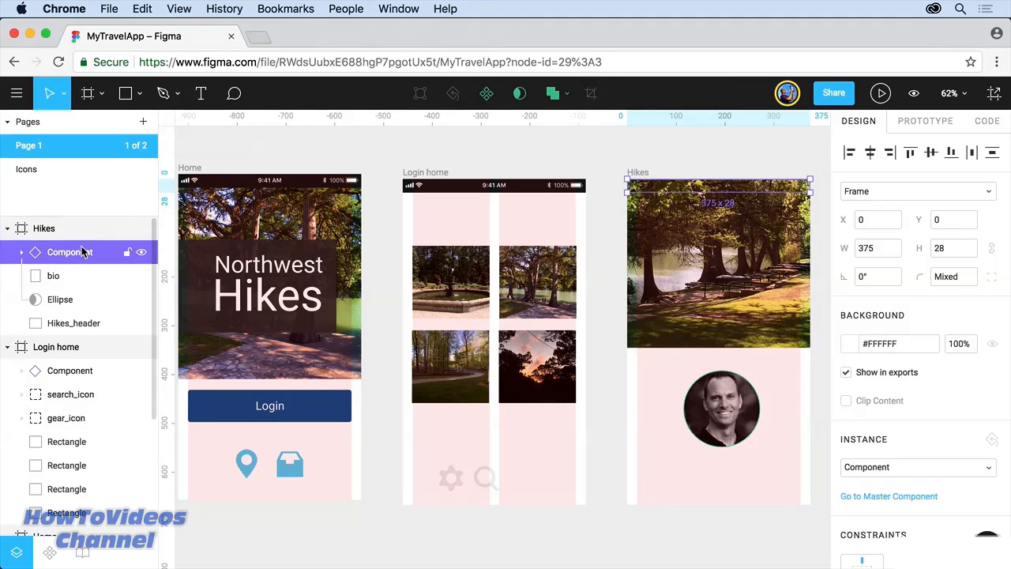
left_click_drag(82, 254, 80, 311)
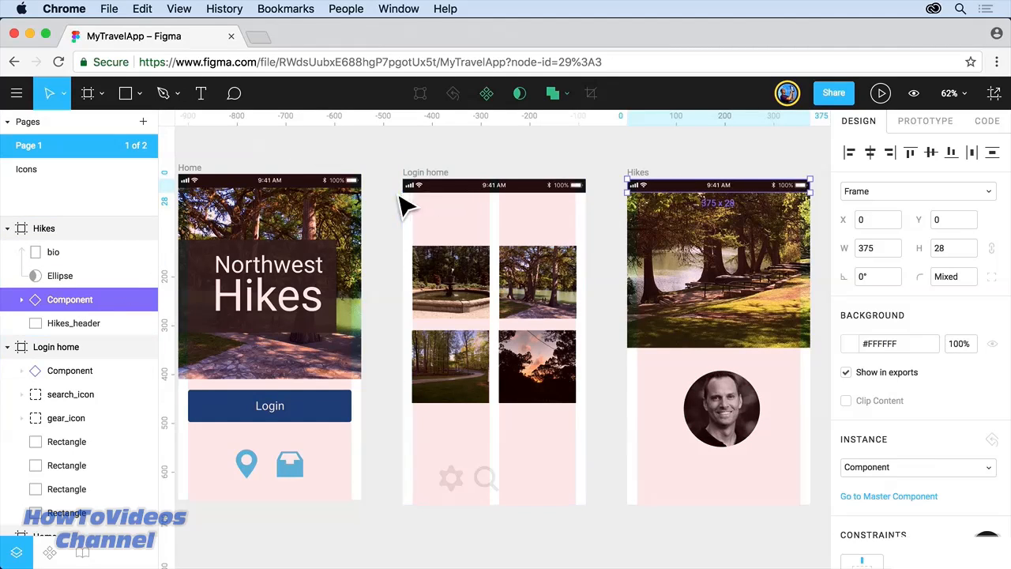
mouse_move(221, 184)
left_mouse_down()
mouse_move(198, 187)
mouse_move(218, 203)
mouse_move(203, 188)
mouse_move(229, 168)
left_mouse_up()
left_click(229, 167)
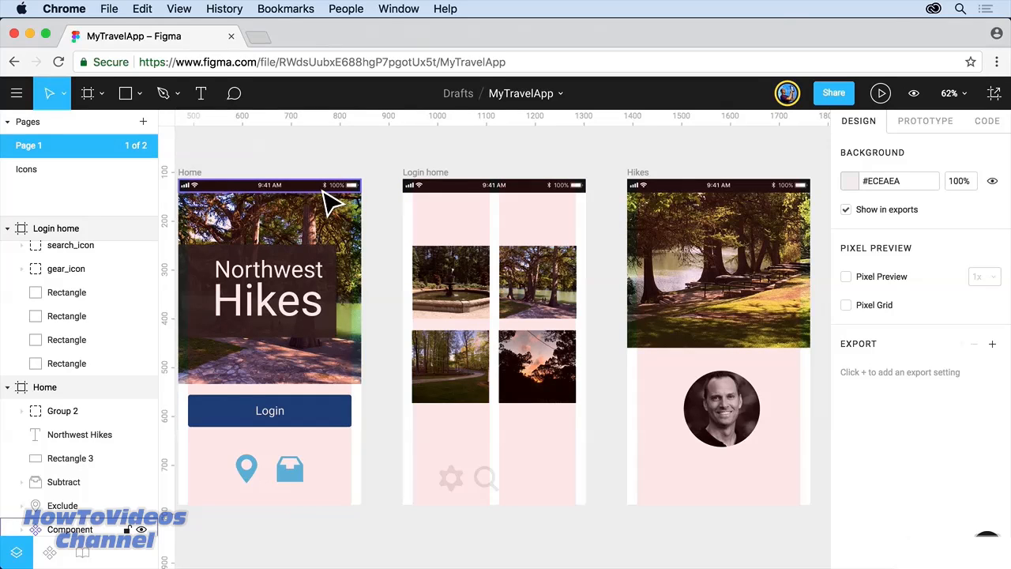
Step: Select the Login home status-bar instance and jump to its master component in Home
left_click(507, 198)
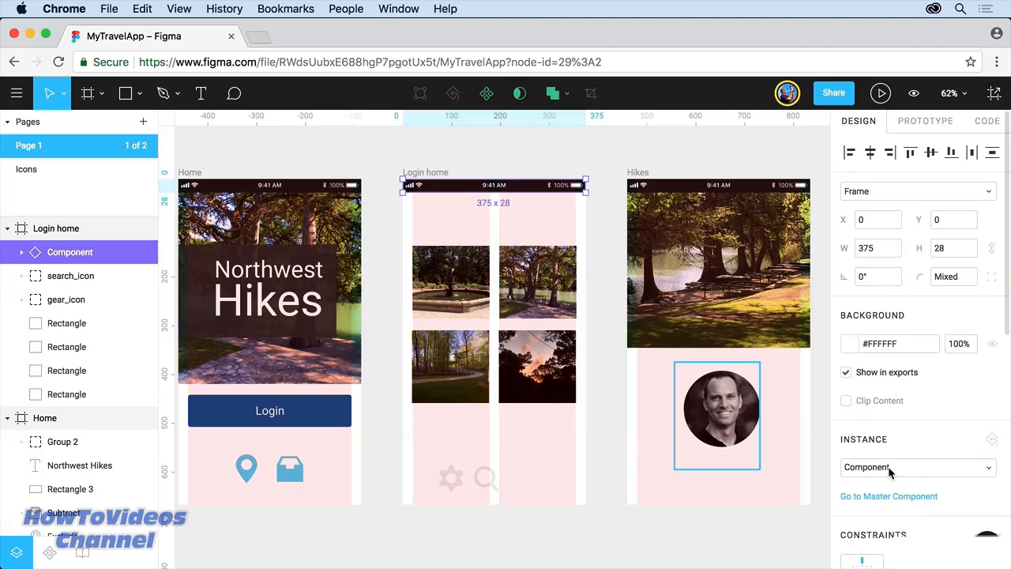
left_click(987, 467)
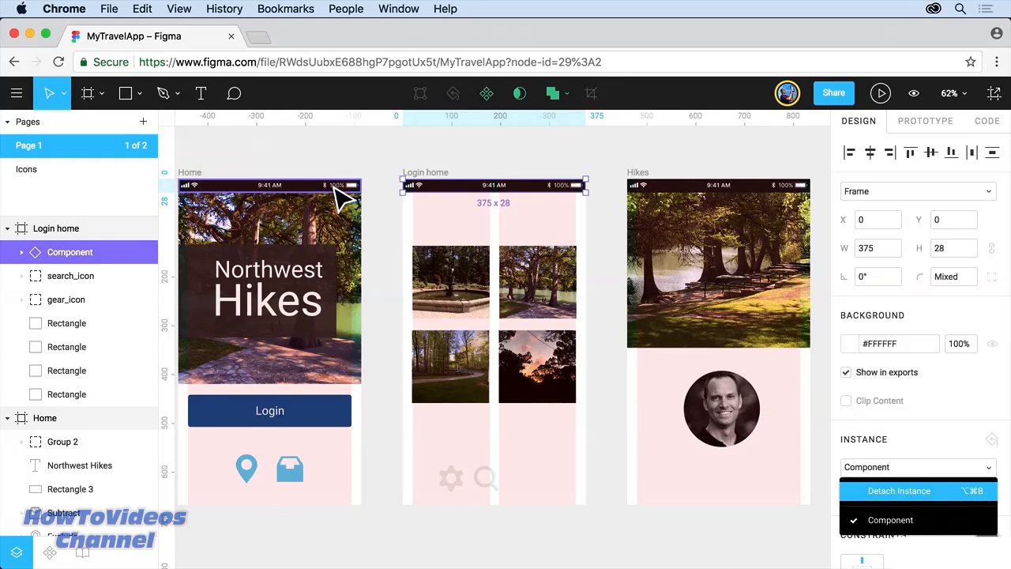
left_click(370, 160)
left_click(431, 193)
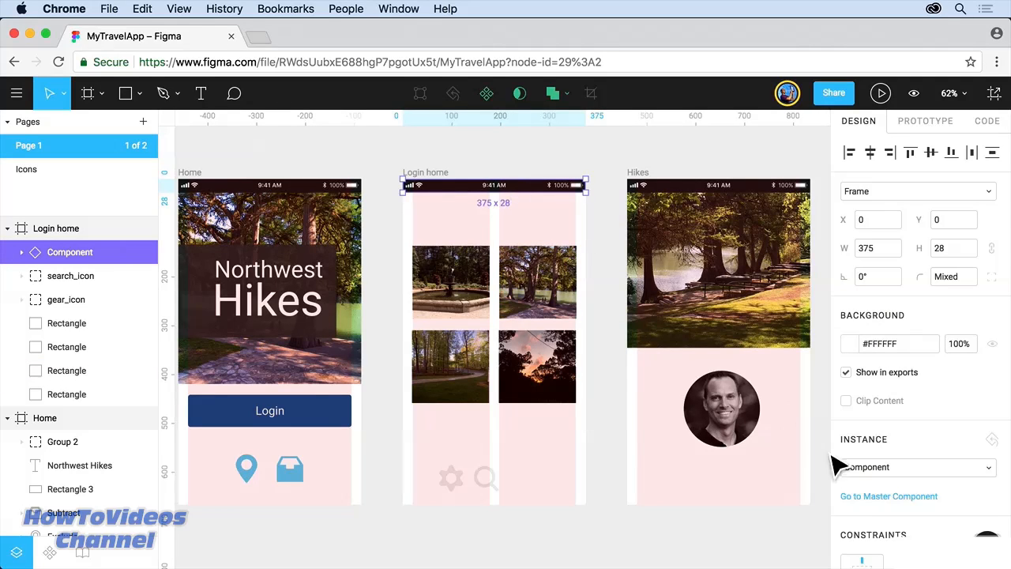
left_click(879, 496)
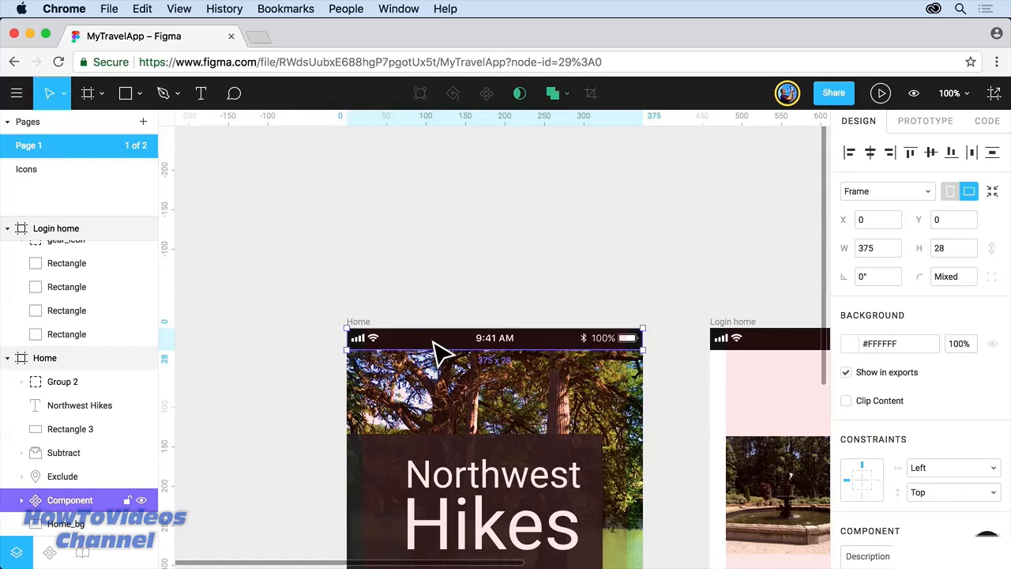
Step: Change the master status bar time from 9:41 to 10:35 and pan over to check the copies
double_click(492, 347)
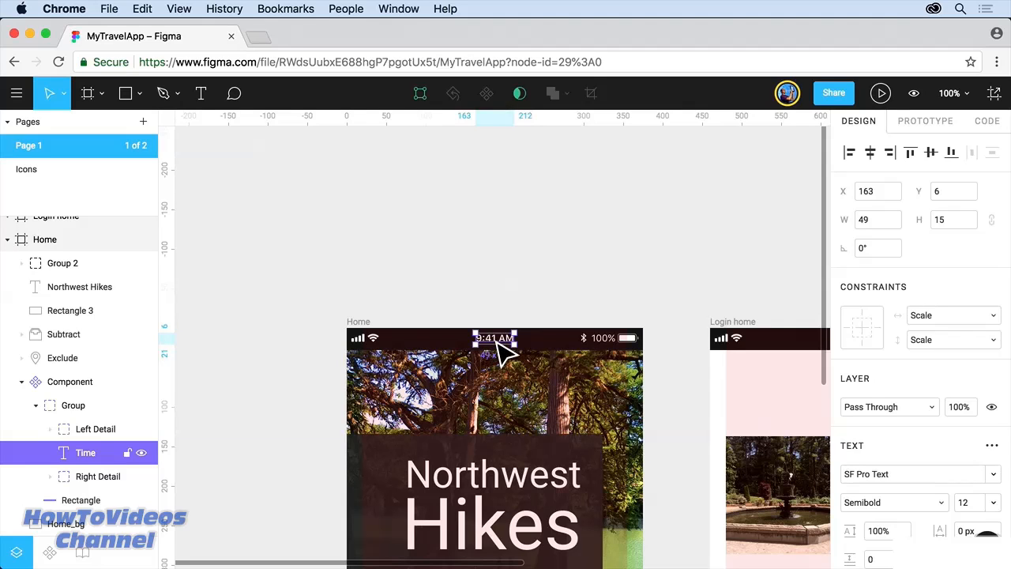
double_click(497, 342)
left_click_drag(476, 338, 481, 338)
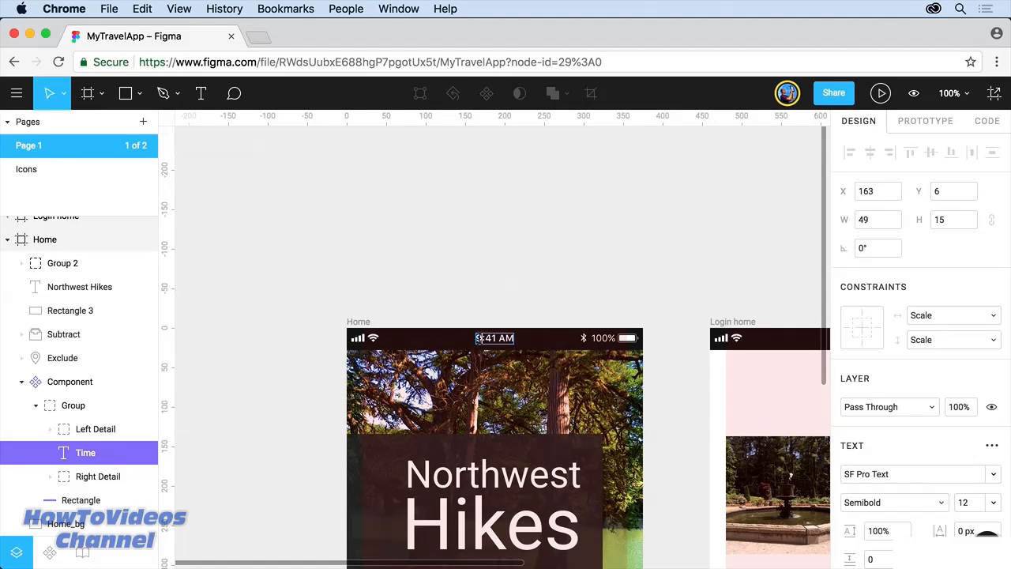
key("BackSpace")
type("10")
key("BackSpace")
key("BackSpace")
type("35")
key("Escape")
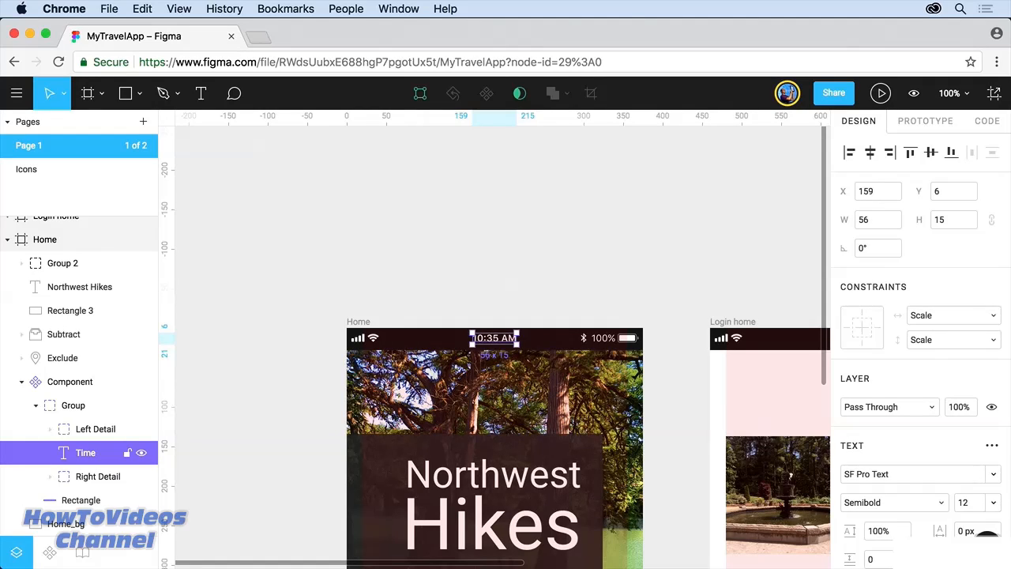
key("Escape")
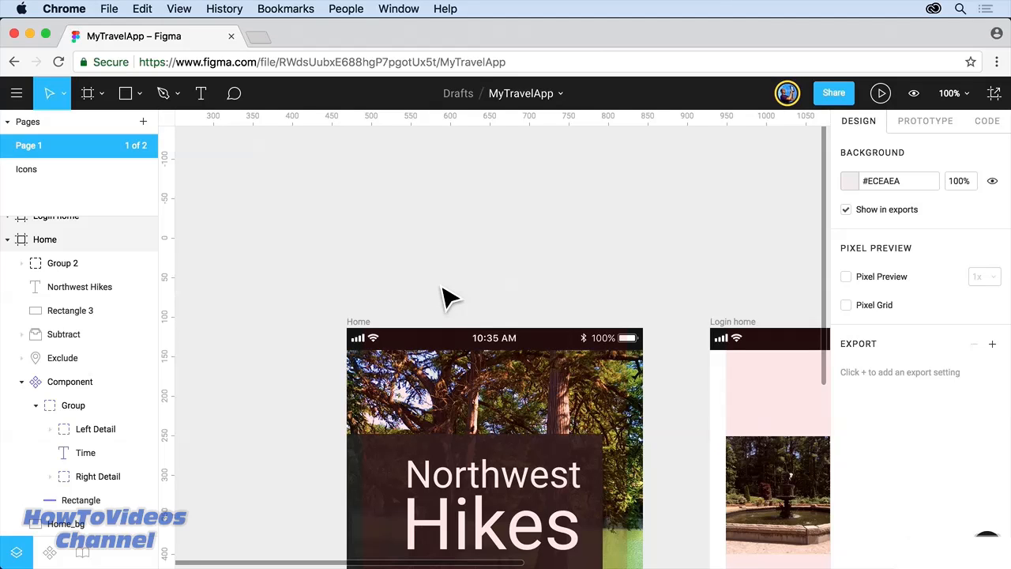
left_click_drag(669, 255, 431, 226)
left_click_drag(587, 235, 346, 197)
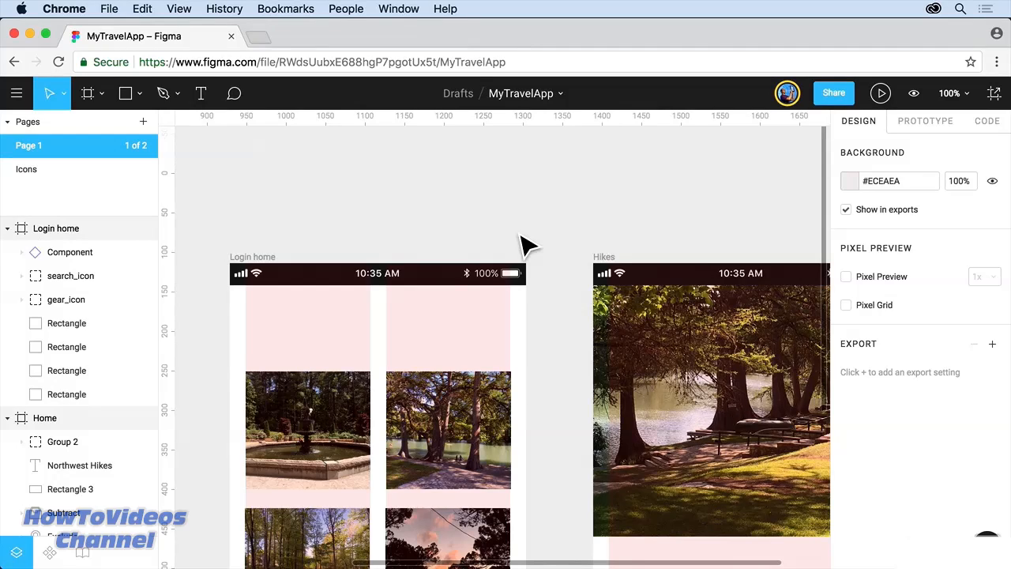
Step: Make the Login button group (Group 2) a component and show the file's Components list
scroll(527, 244, "down", 10)
scroll(528, 245, "left", 10)
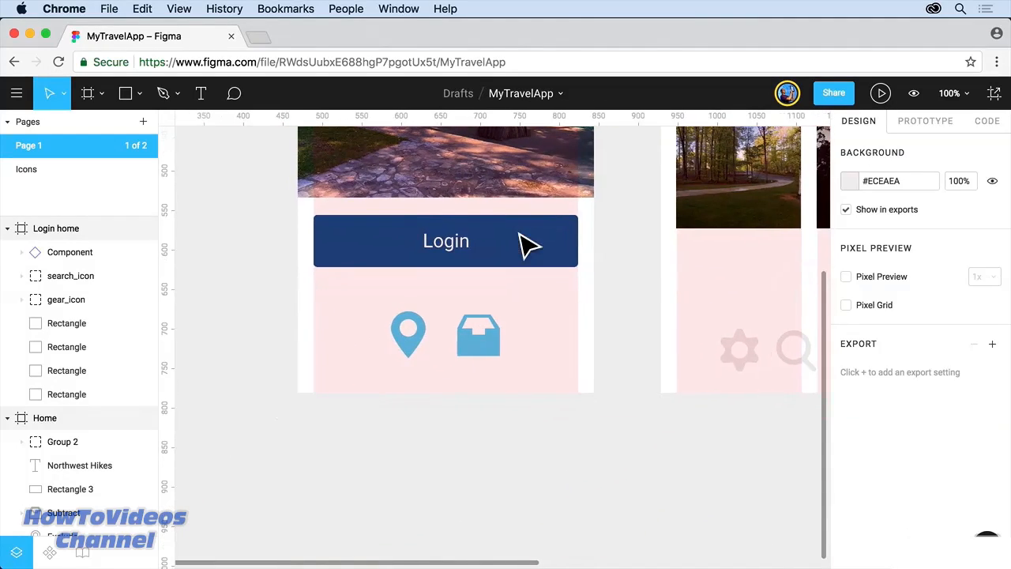
left_click(466, 265)
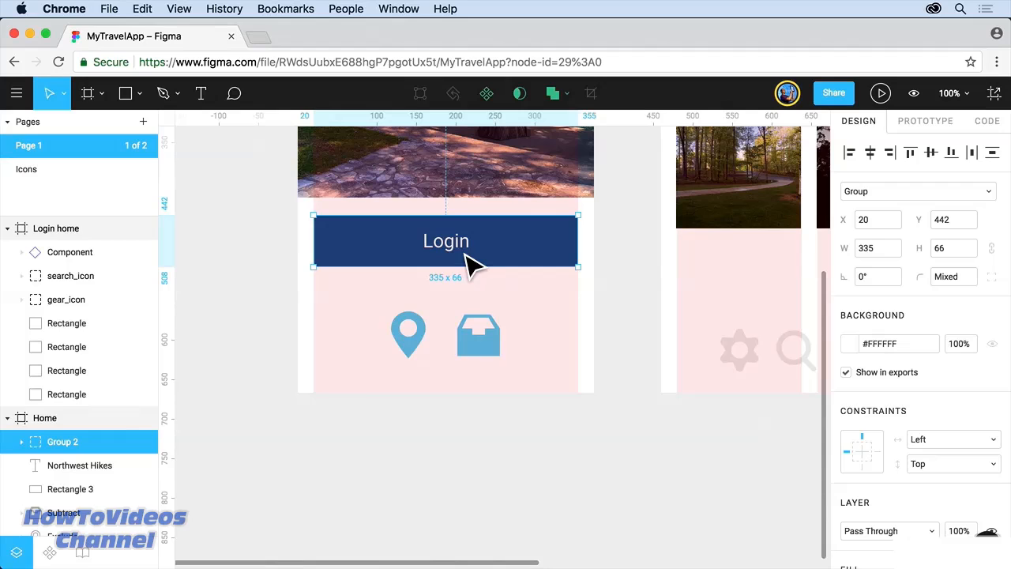
left_click(488, 96)
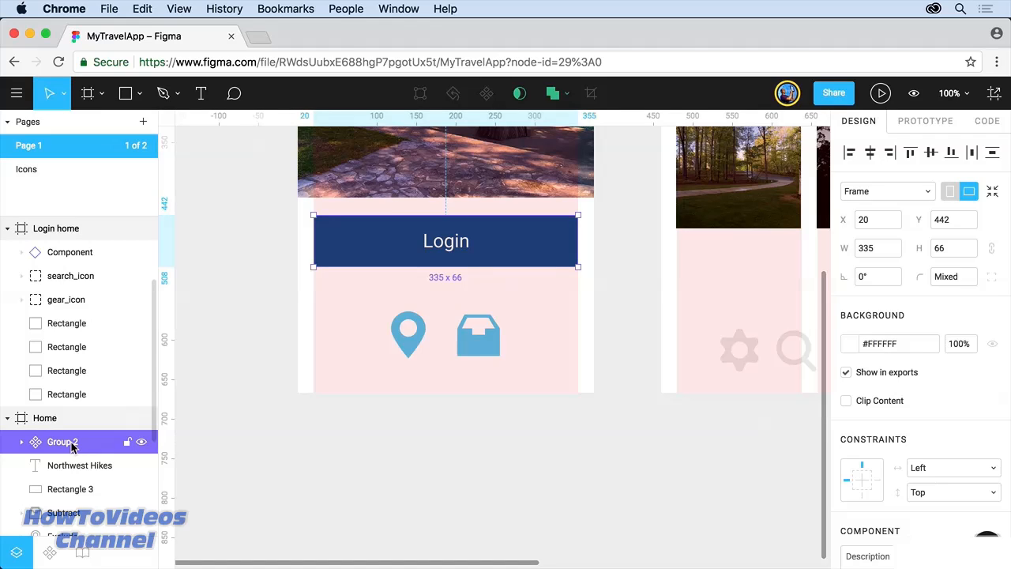
left_click(50, 551)
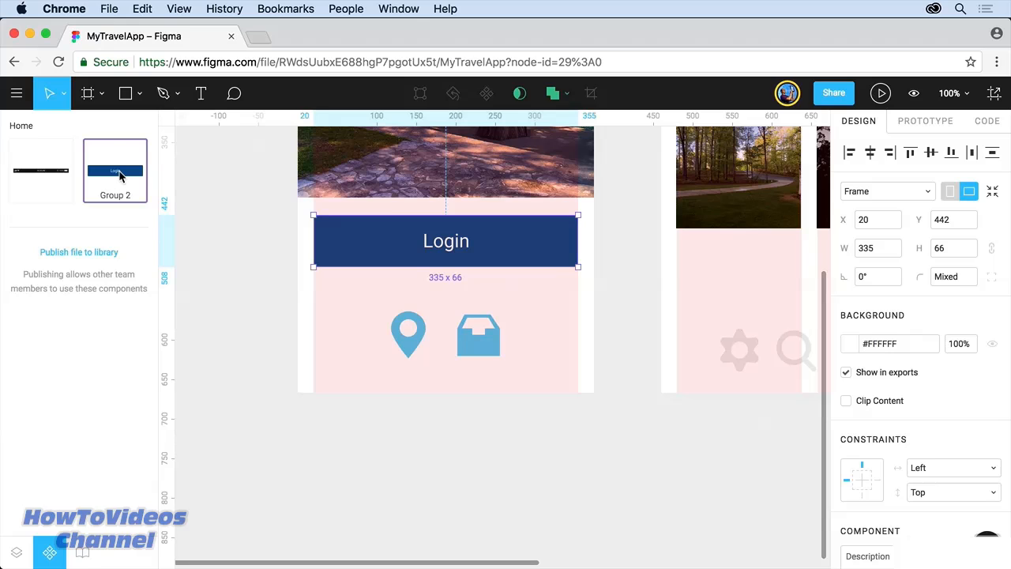
Step: Place a Group 2 instance below the Login button and move the box and pin icons into Login home
left_click_drag(118, 176, 361, 342)
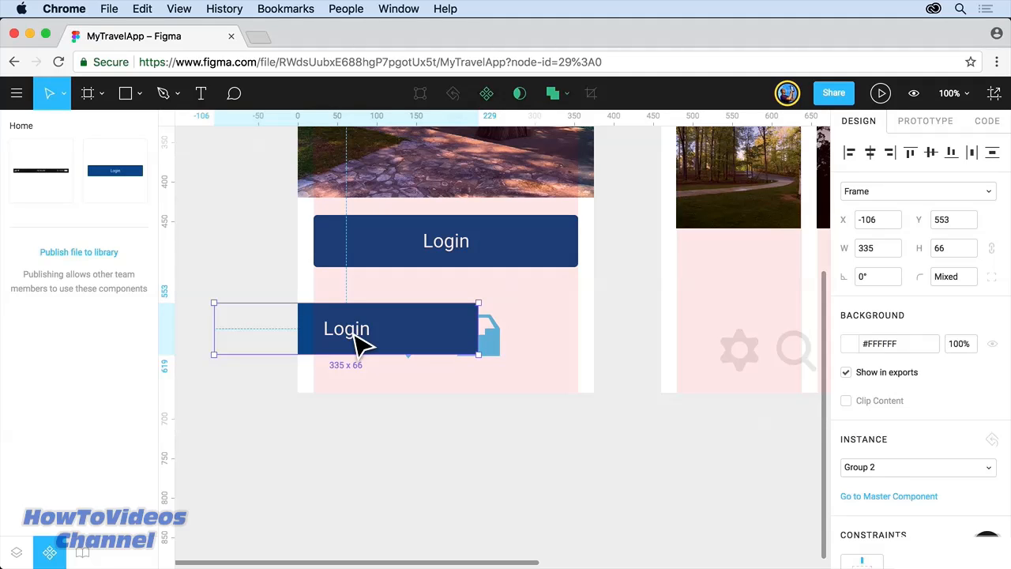
left_click_drag(354, 334, 459, 311)
left_click_drag(486, 361, 746, 328)
left_click_drag(421, 360, 803, 319)
left_click_drag(501, 295, 501, 306)
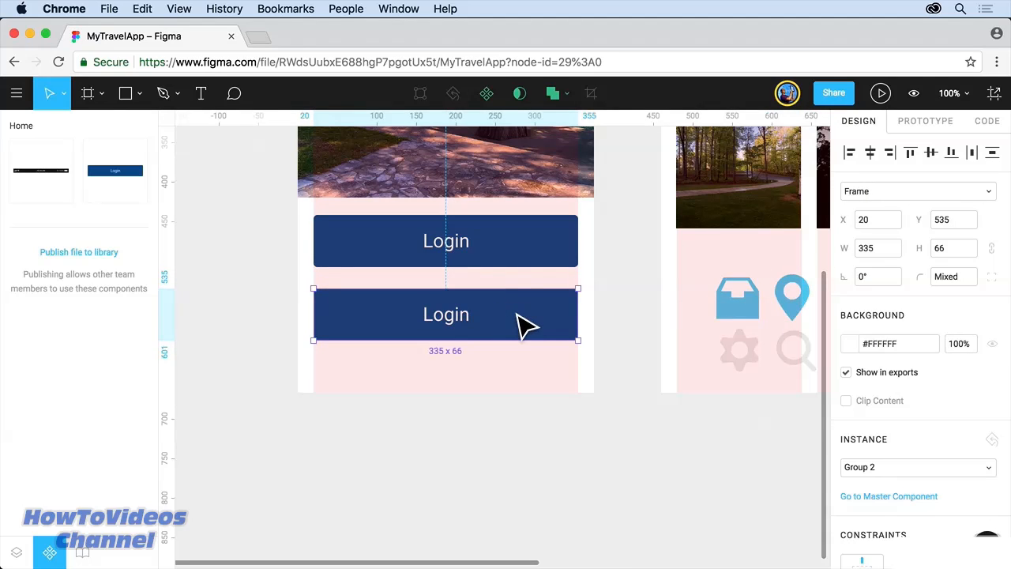
Step: Relabel the second button's text to 'Sign up'
double_click(451, 321)
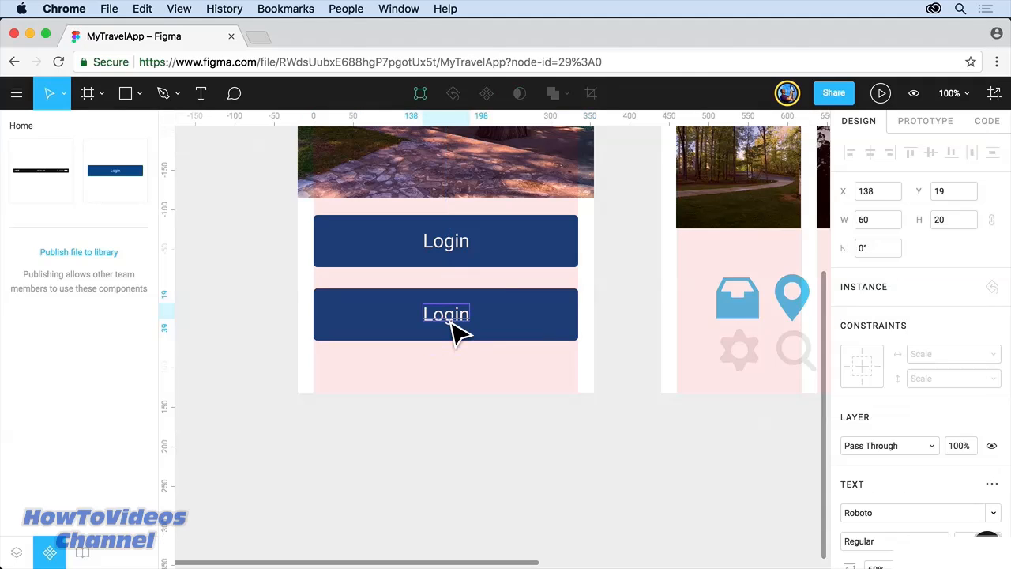
double_click(447, 320)
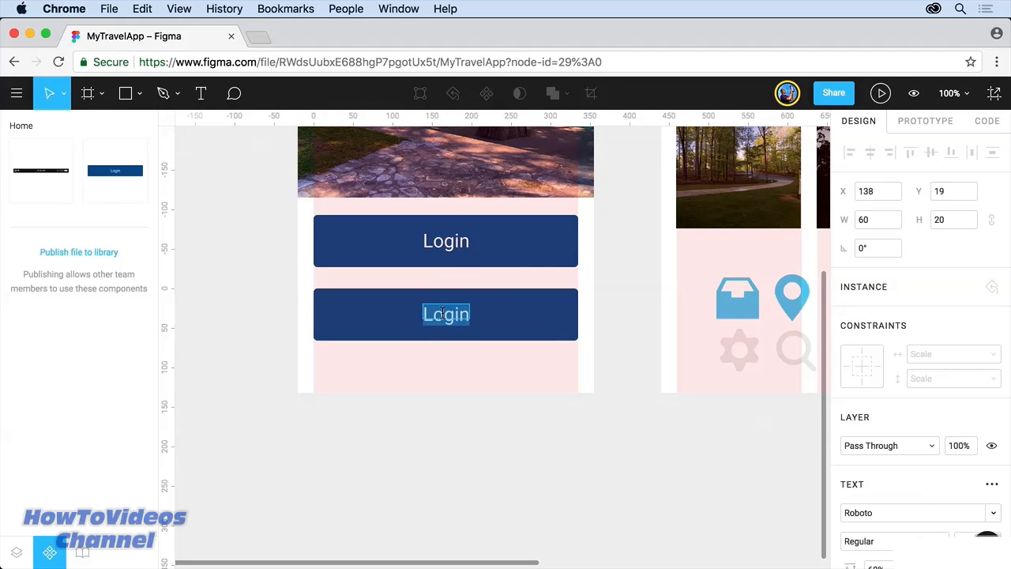
type("Soign")
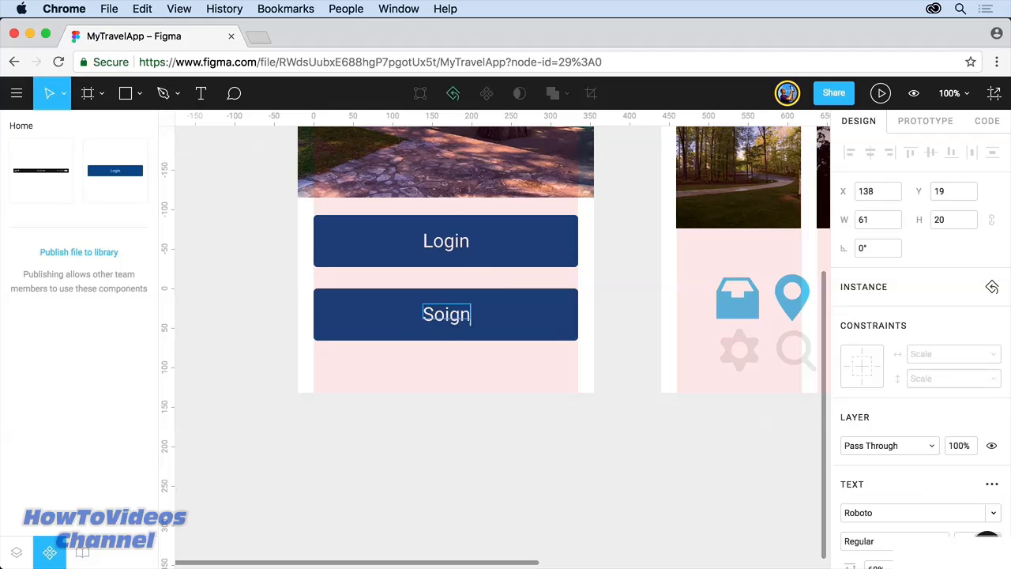
key("BackSpace")
key("BackSpace")
key("BackSpace")
key("BackSpace")
type("ign up")
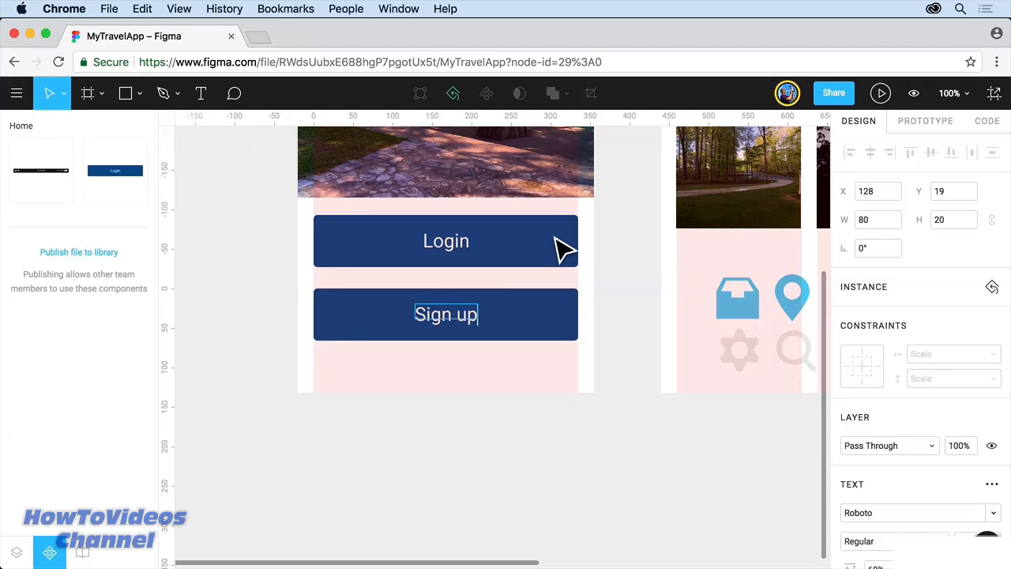
key("Escape")
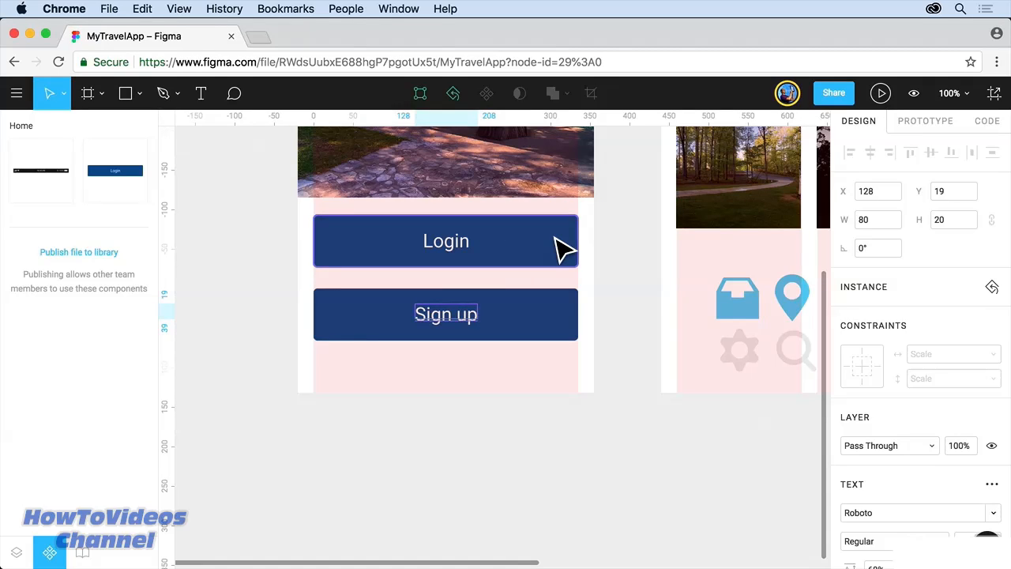
Step: Set the Login component's button fill to the lighter blue #2D9CDB
left_click(564, 249)
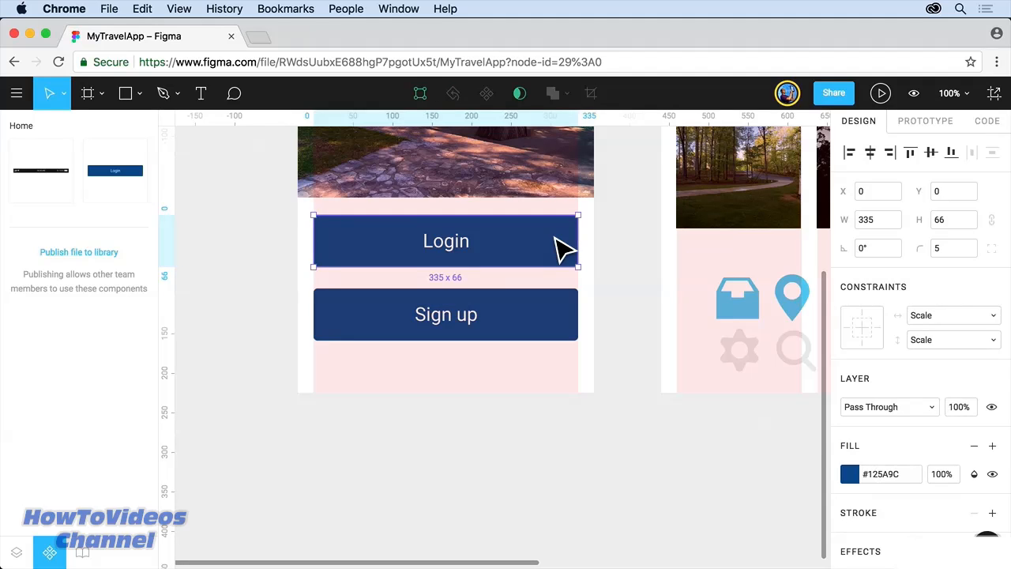
left_click(850, 474)
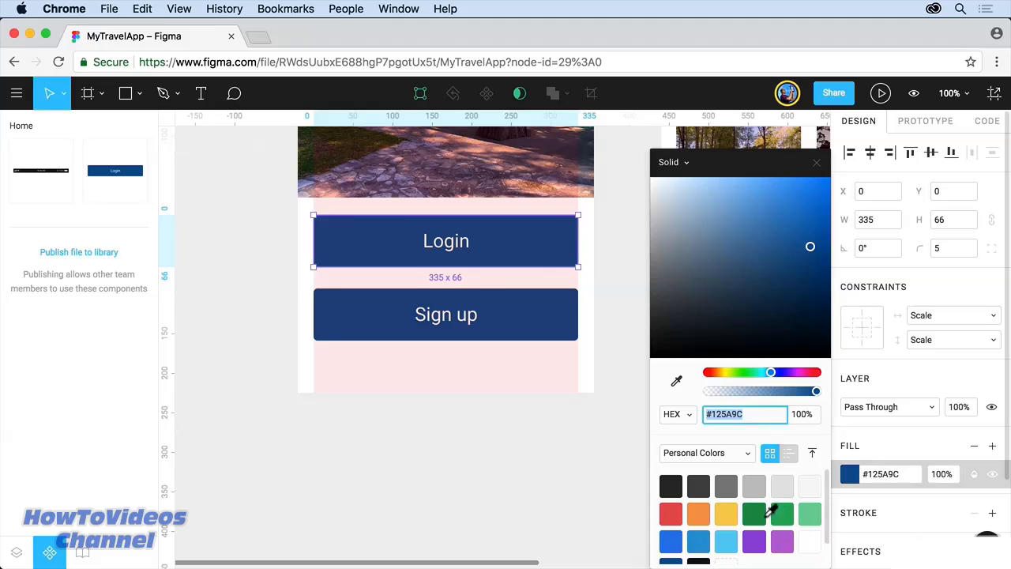
left_click(699, 540)
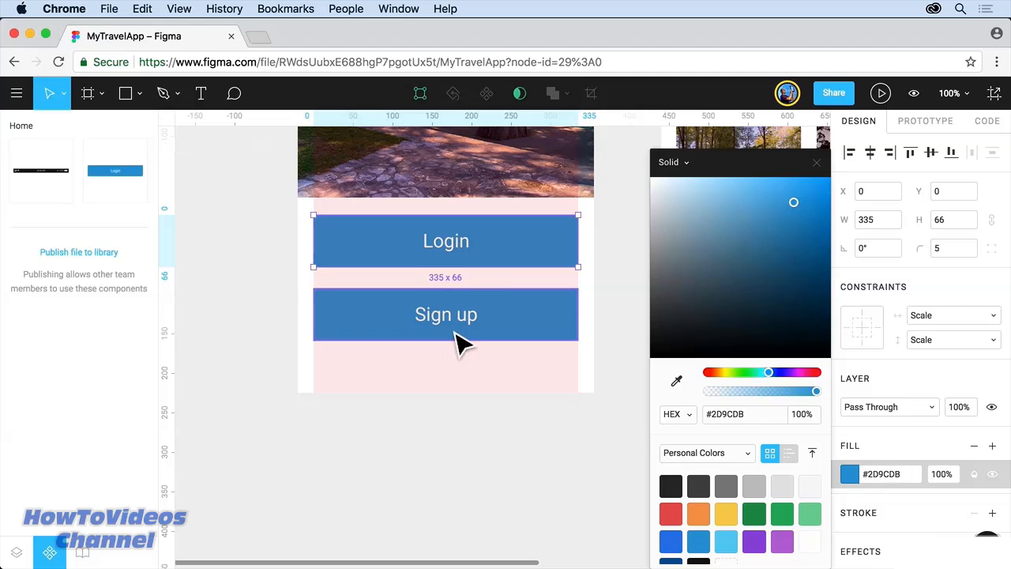
left_click(479, 387)
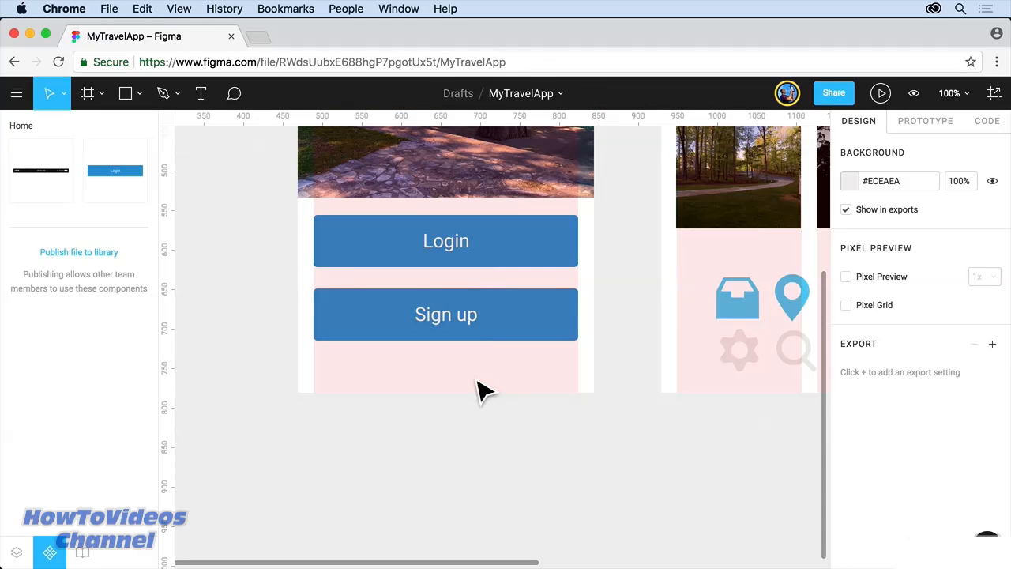
Step: Undo an accidental edit to the Login label and zoom to fit all three screens
left_click(466, 255)
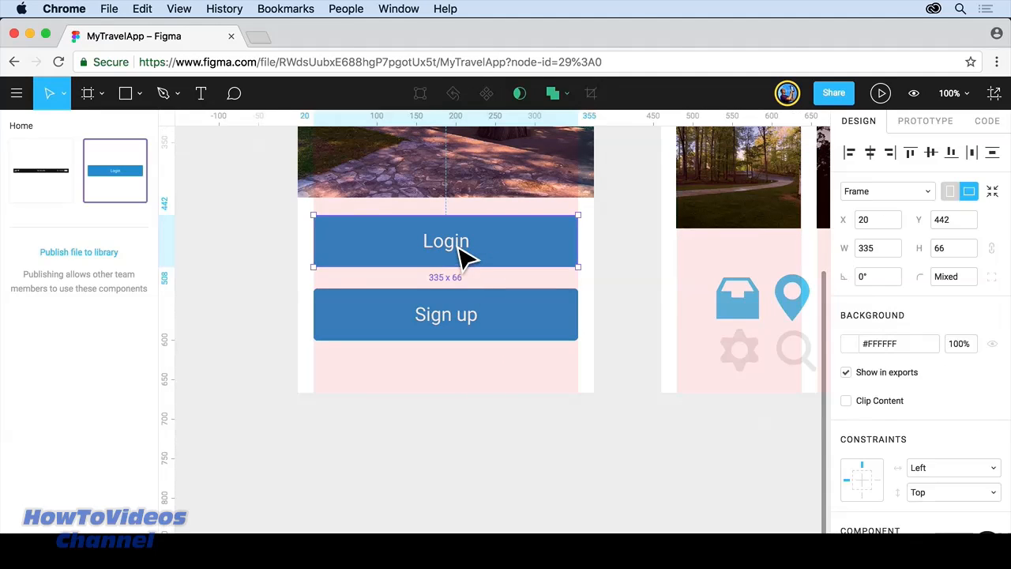
double_click(451, 255)
double_click(451, 255)
type("ergetg")
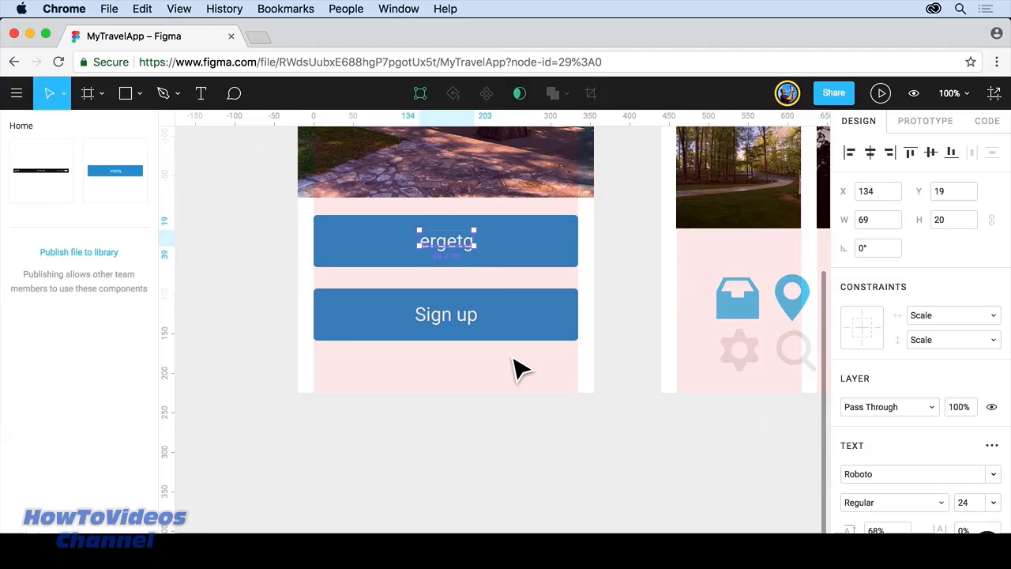
key("super+z")
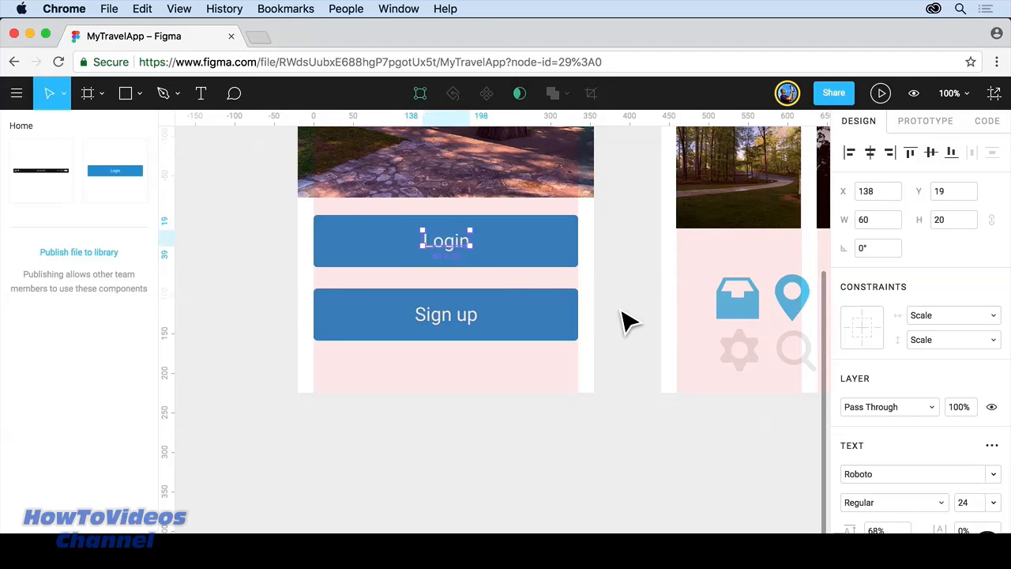
left_click(624, 321)
key("shift+1")
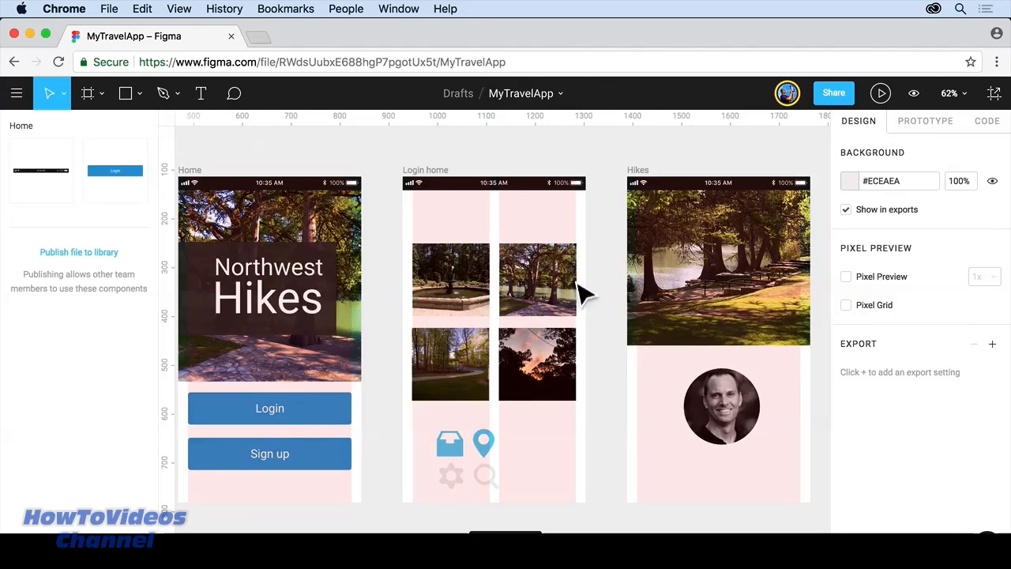
Step: Nudge the Home header photo slightly upward
left_click(332, 215)
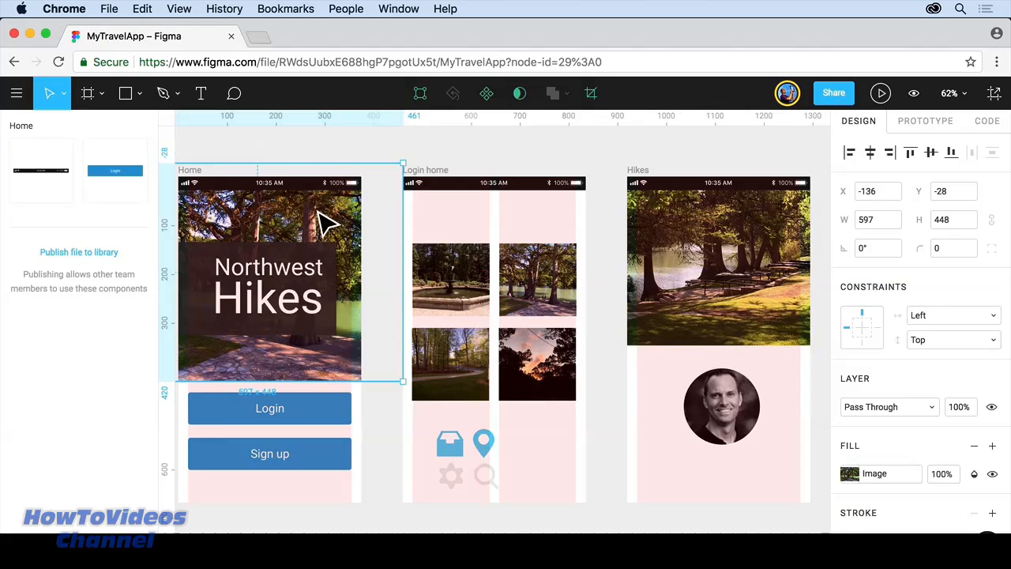
left_click_drag(327, 214, 321, 204)
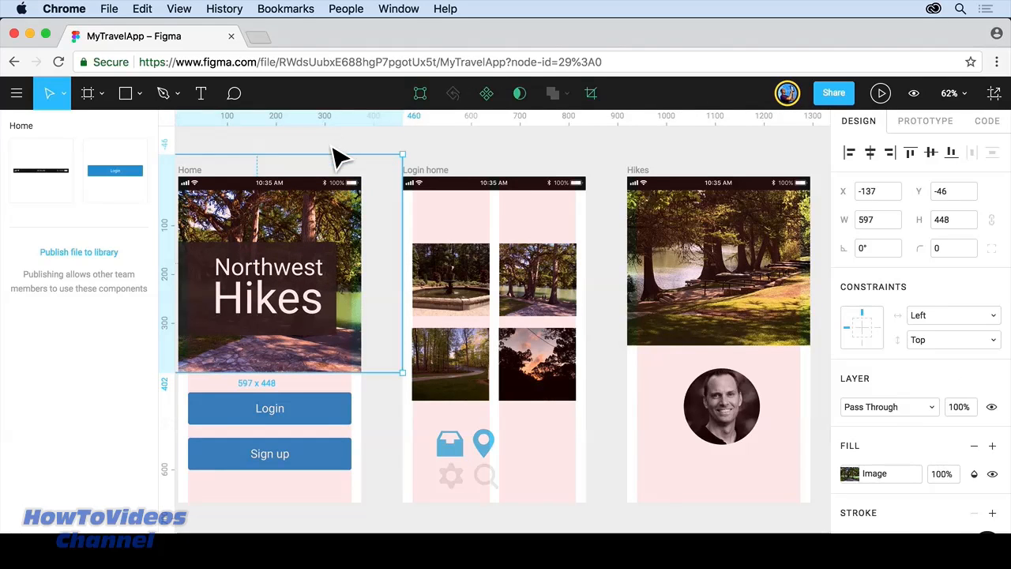
left_click(338, 158)
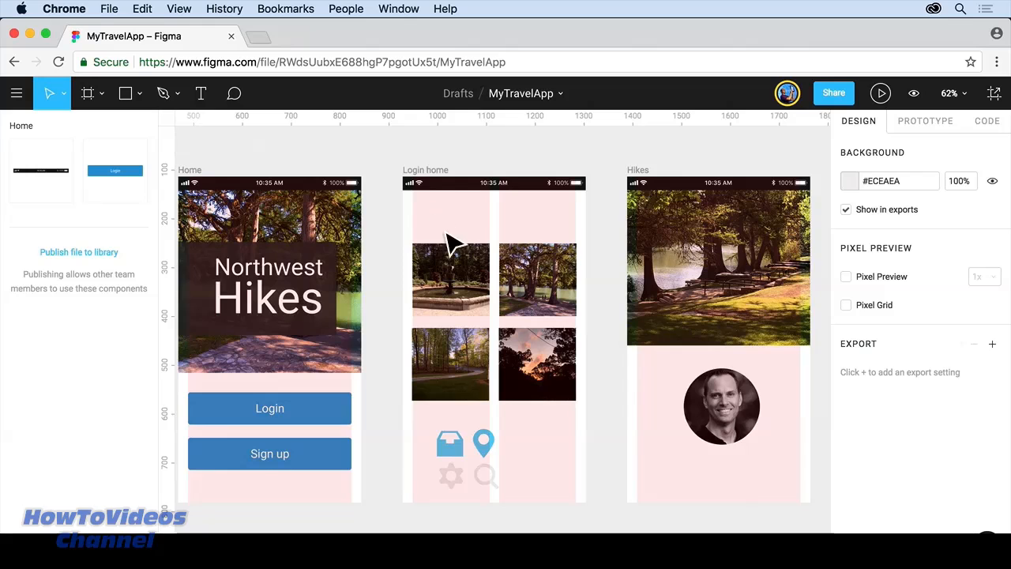
Step: Move the four Login home photos up together, just below the status bar
left_click(426, 261)
key("super+a")
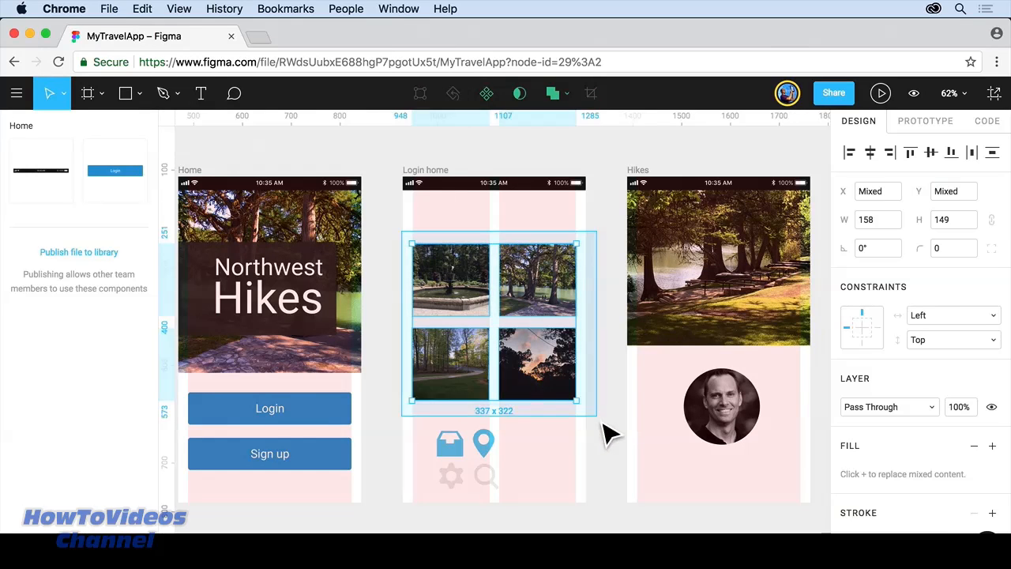
left_click_drag(561, 365, 565, 336)
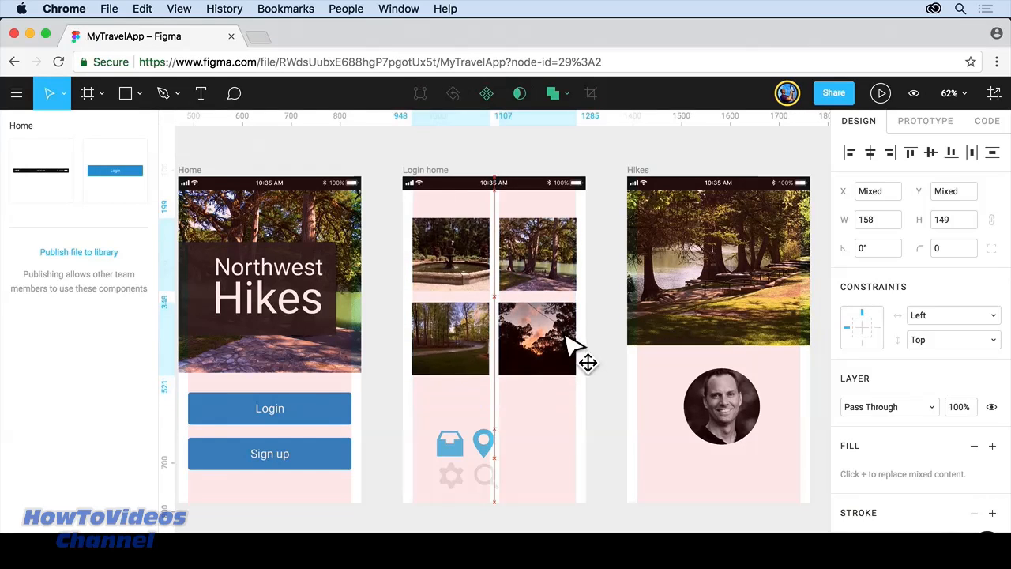
left_click(557, 164)
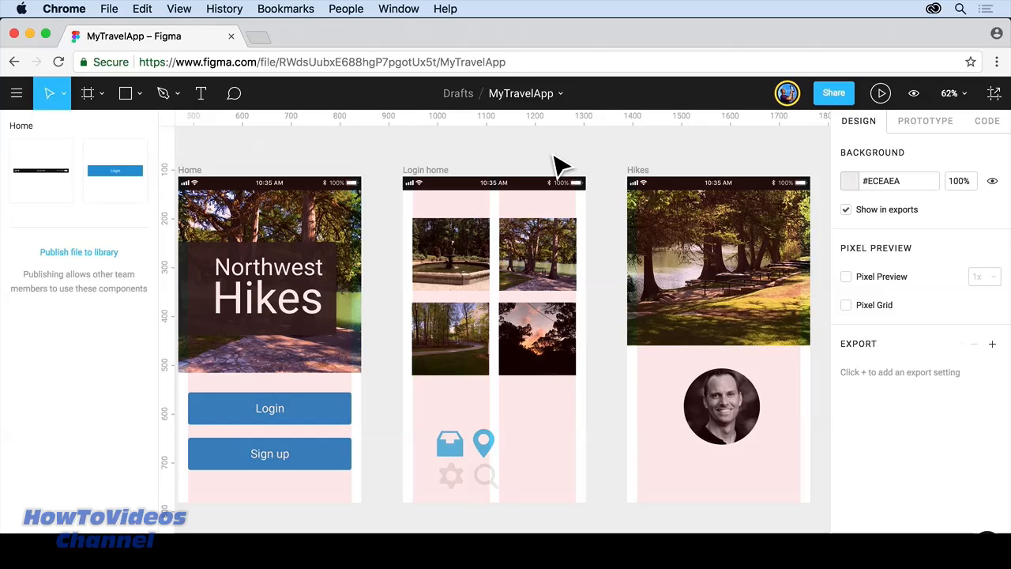
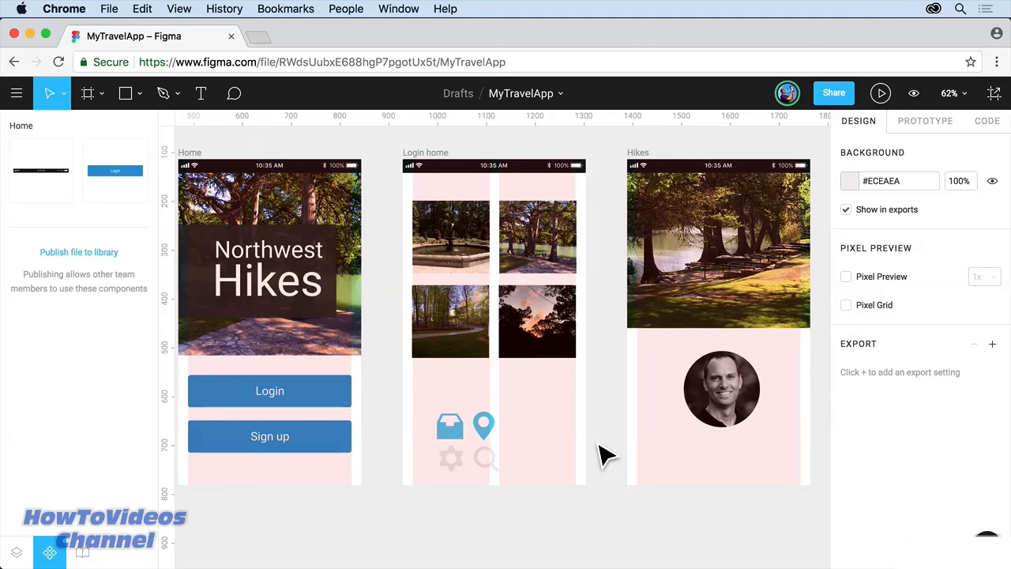
Step: Show the Layers list and select the fountain photo in the Login home frame
left_click(17, 552)
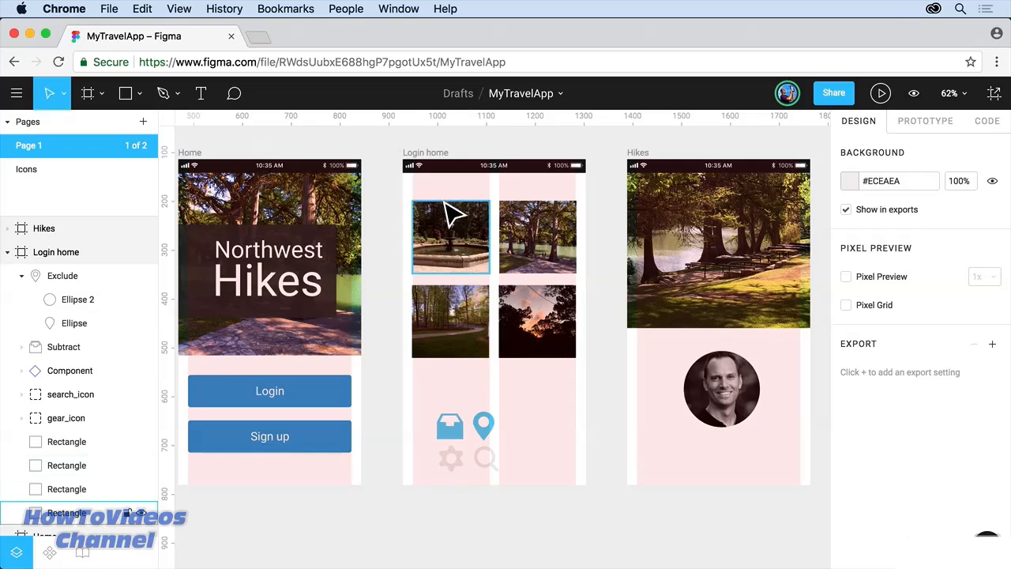
left_click(454, 233)
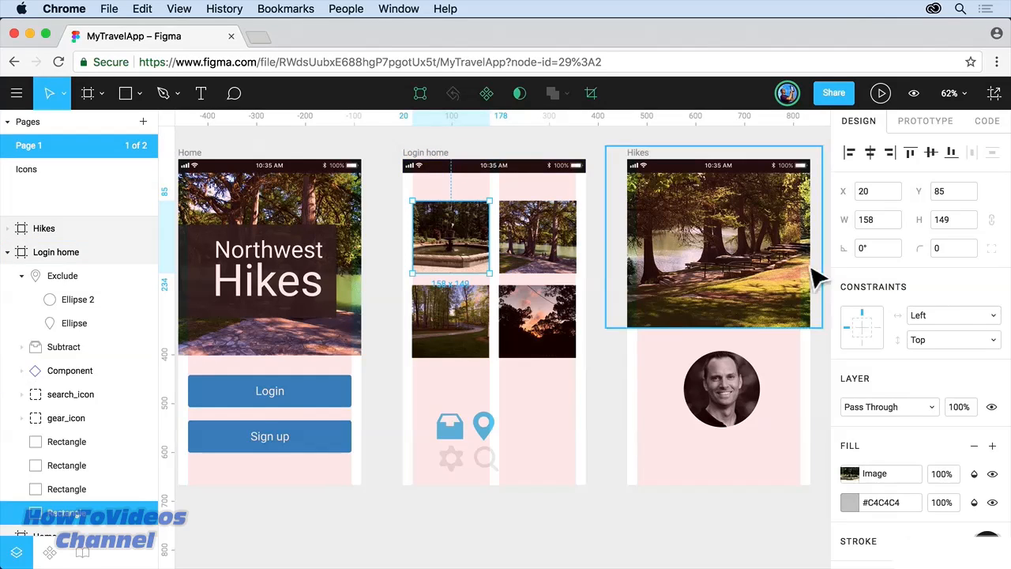
left_click(943, 317)
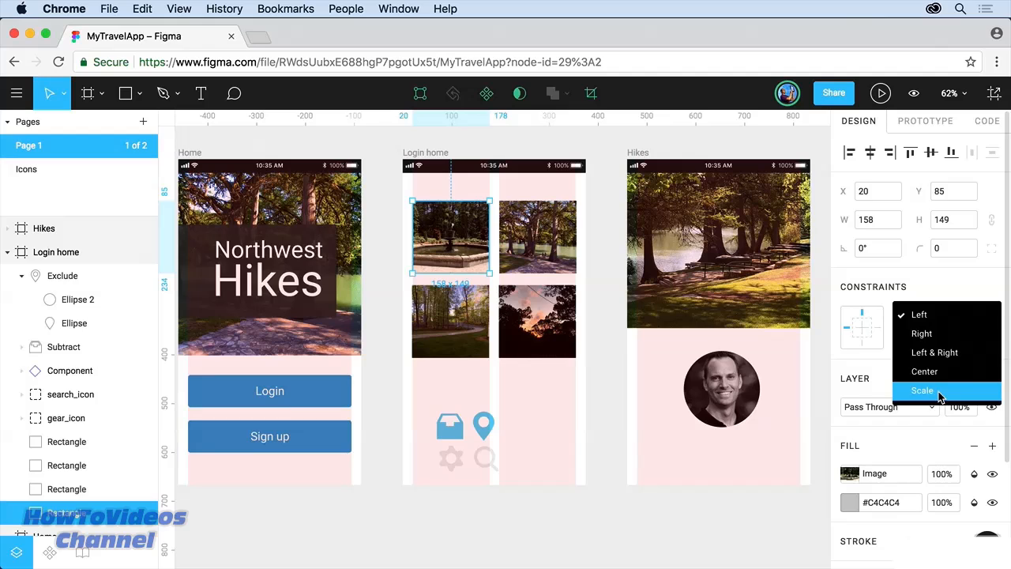
left_click(936, 315)
left_click(936, 339)
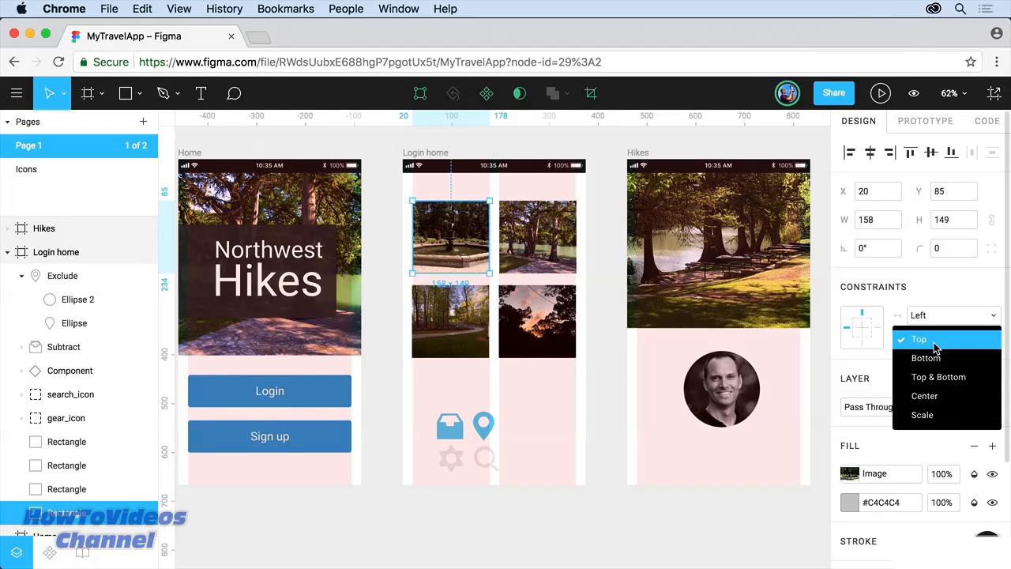
left_click(934, 344)
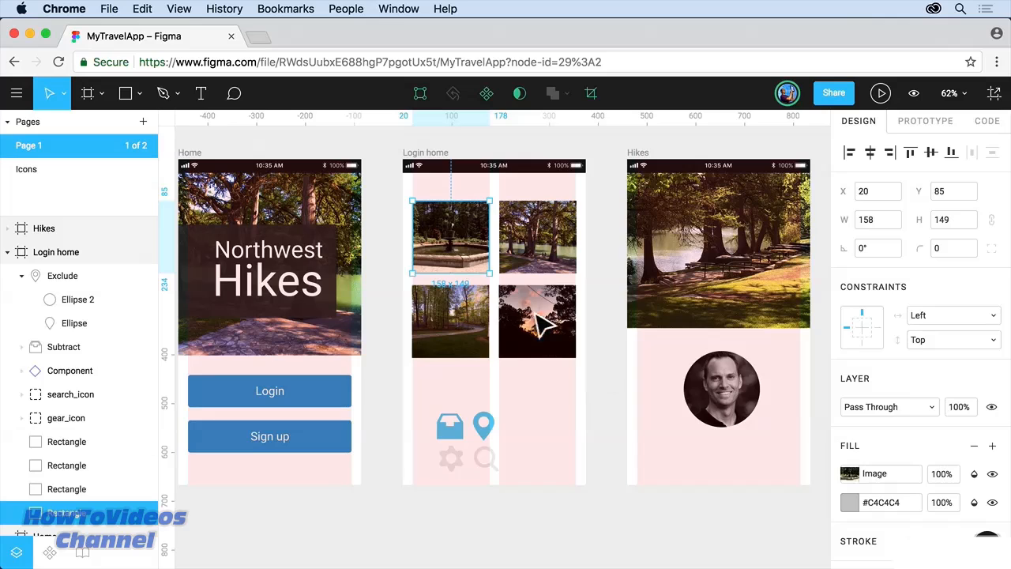
left_click(422, 158)
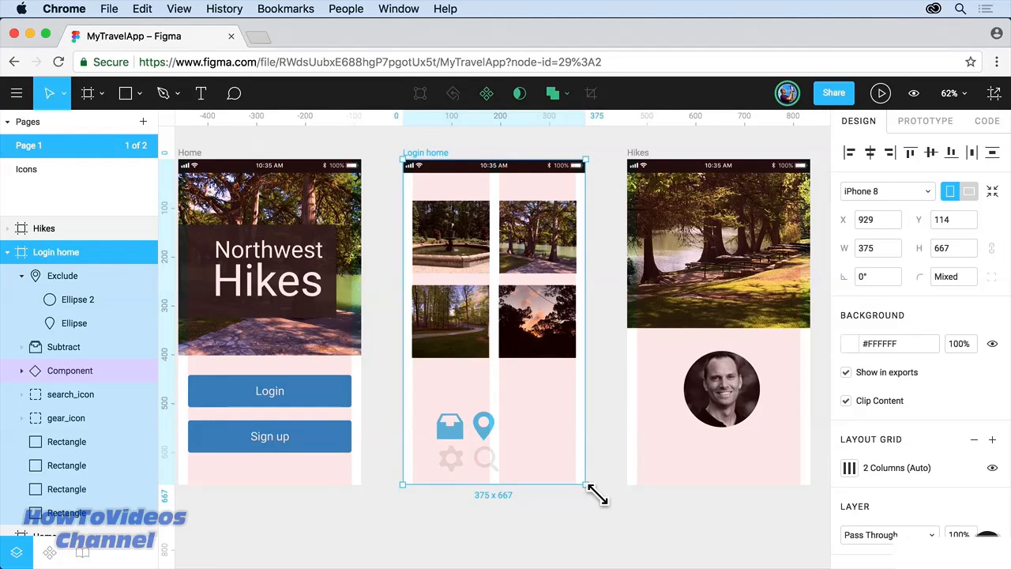
Step: Undo a trial resize so Login home stays 375 × 667, then choose the Rectangle tool
left_click_drag(601, 494, 703, 558)
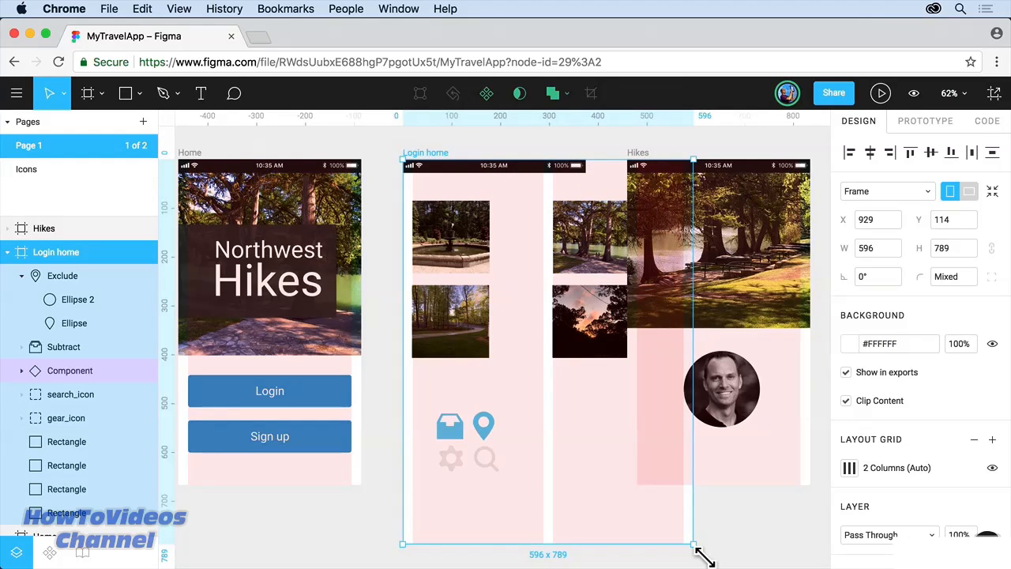
key("super+z")
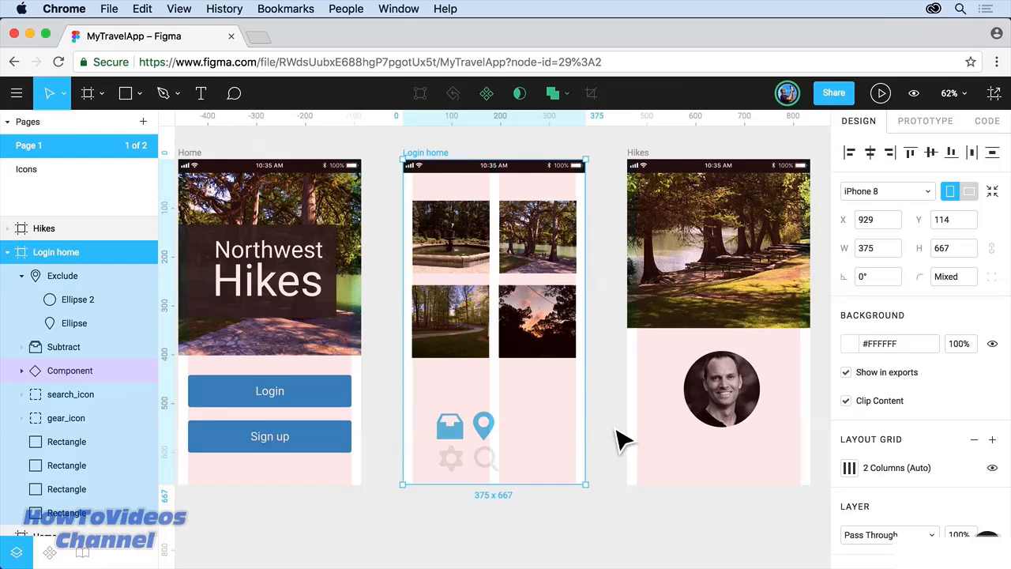
left_click(126, 95)
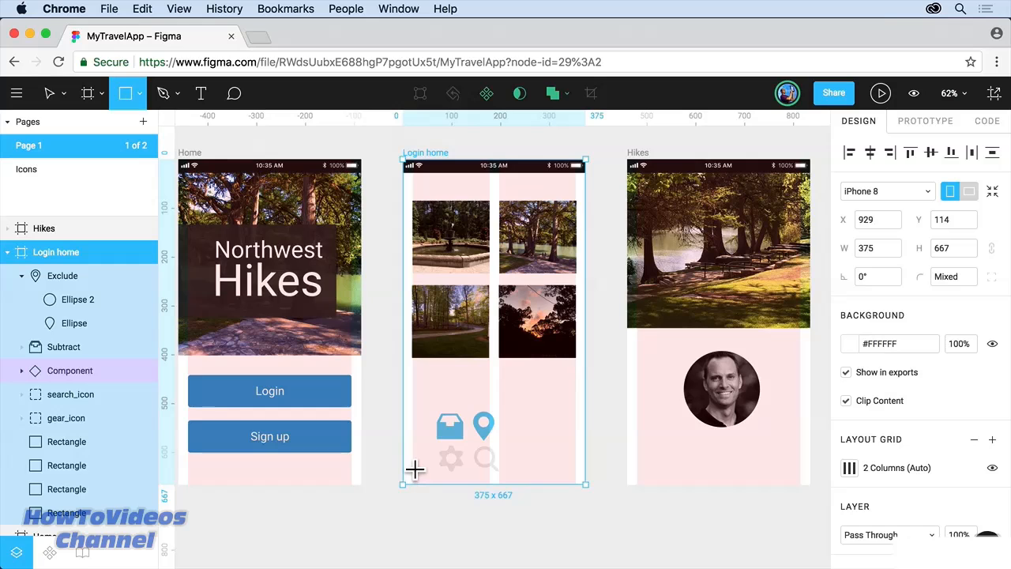
Step: Draw a bar across the bottom of Login home and fill it with #2D9CDB
left_click_drag(403, 452, 584, 485)
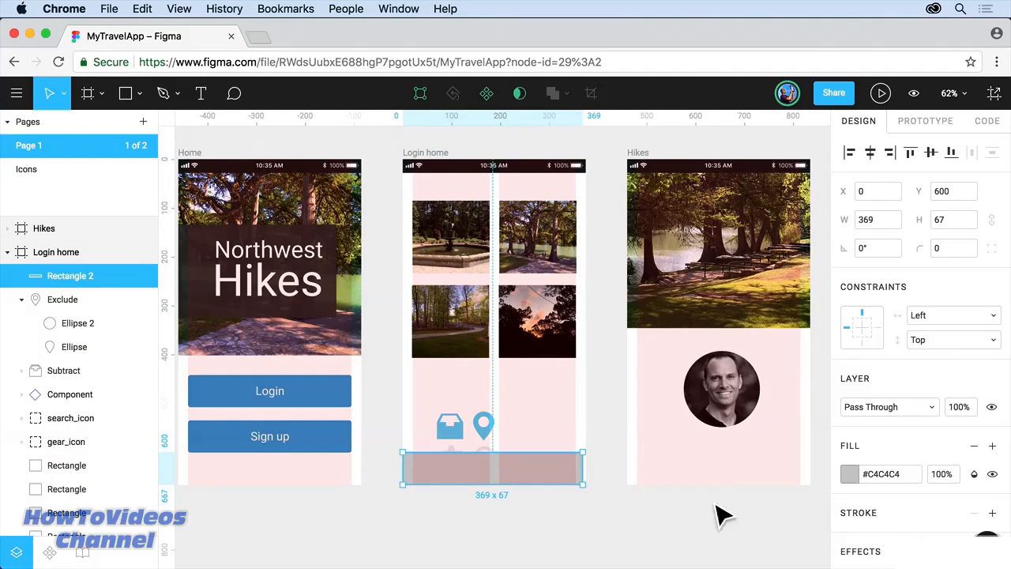
left_click(851, 474)
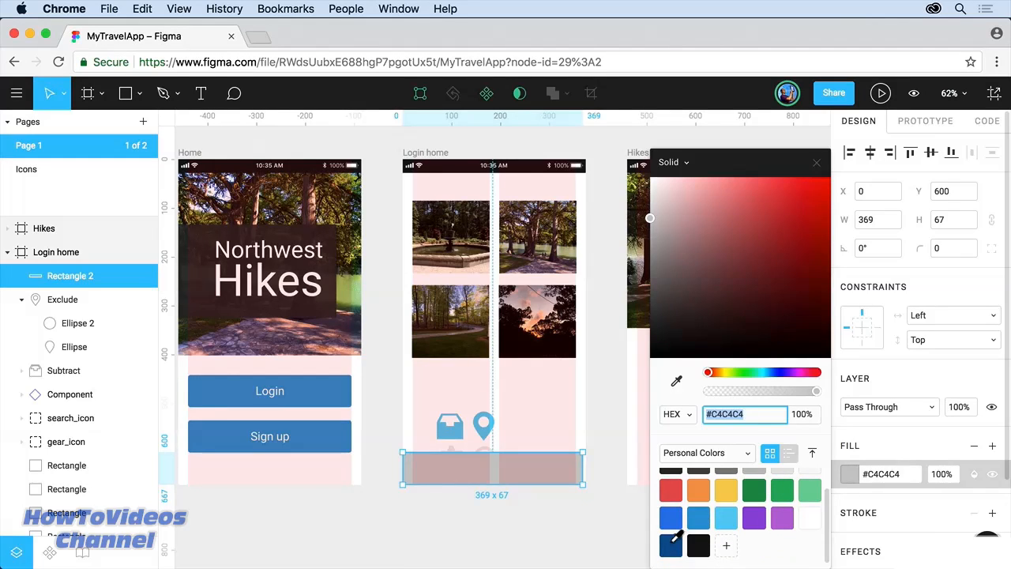
left_click(671, 544)
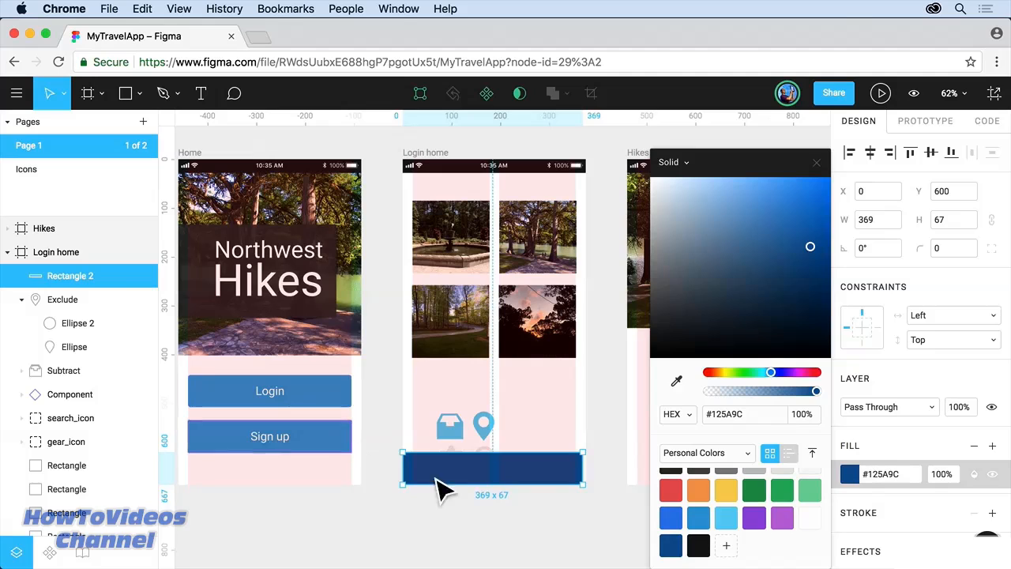
left_click(700, 517)
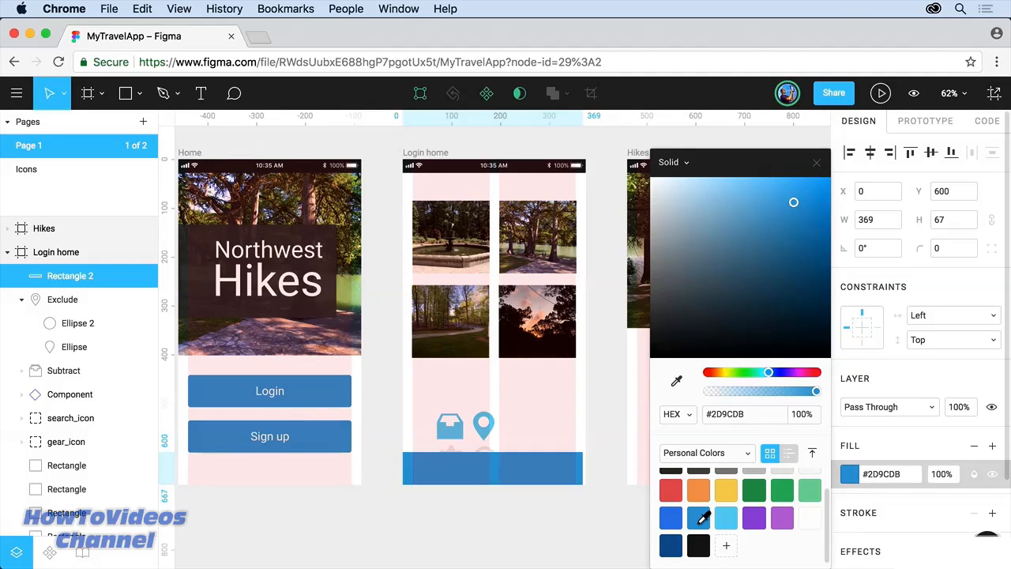
key("Escape")
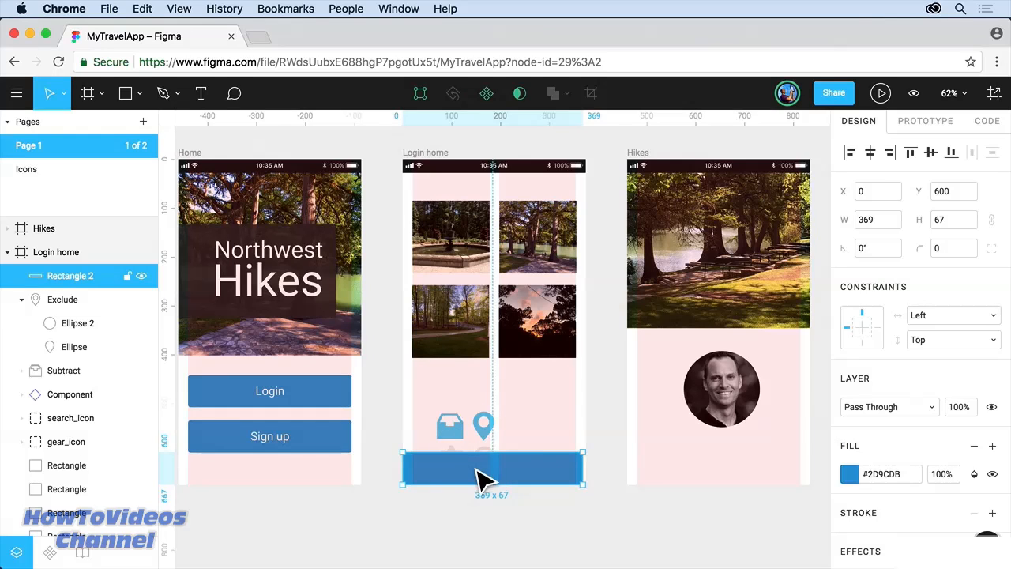
Step: Send the blue bar behind the icons and zoom in on it
right_click(523, 478)
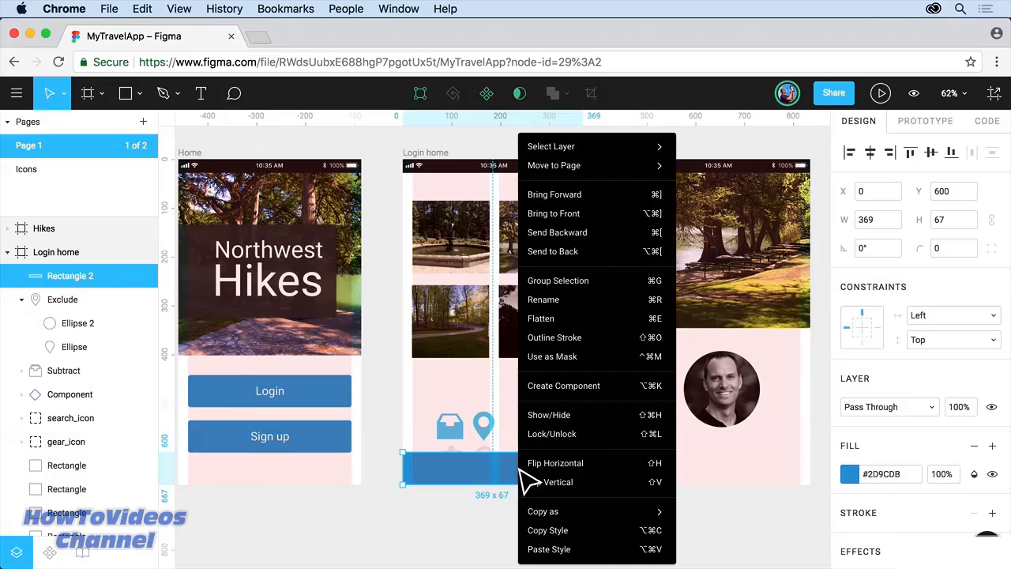
left_click(578, 251)
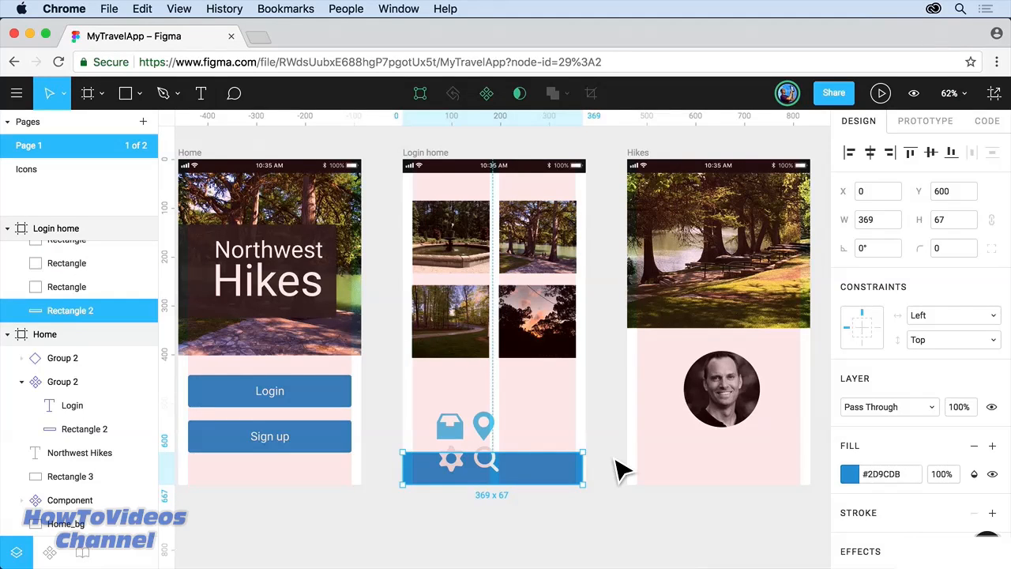
key("shift+2")
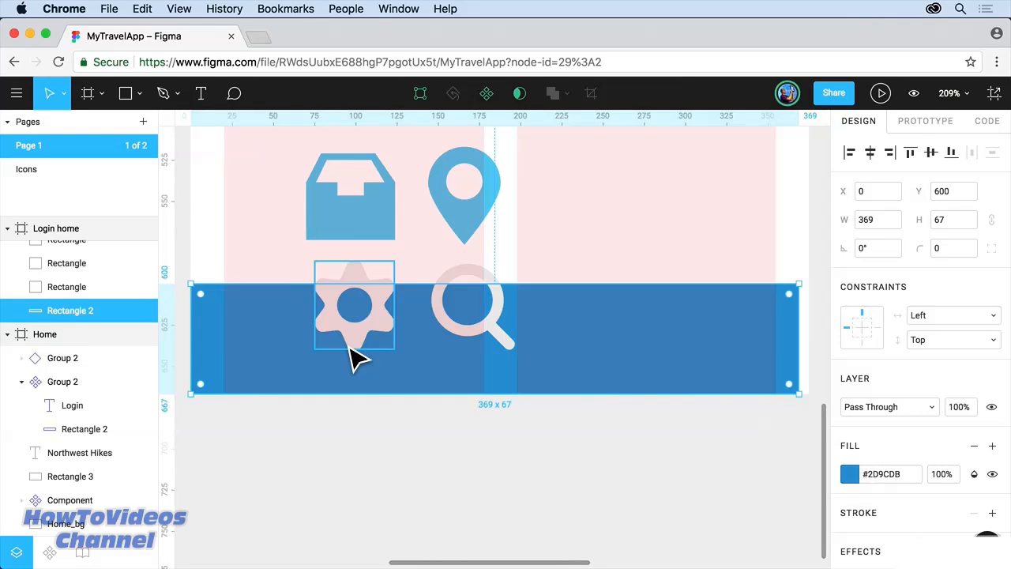
Step: Move the gear, inbox, magnifier and location pin icons down into the blue bar
left_click_drag(354, 344, 269, 369)
key("super+z")
left_click_drag(348, 272, 271, 315)
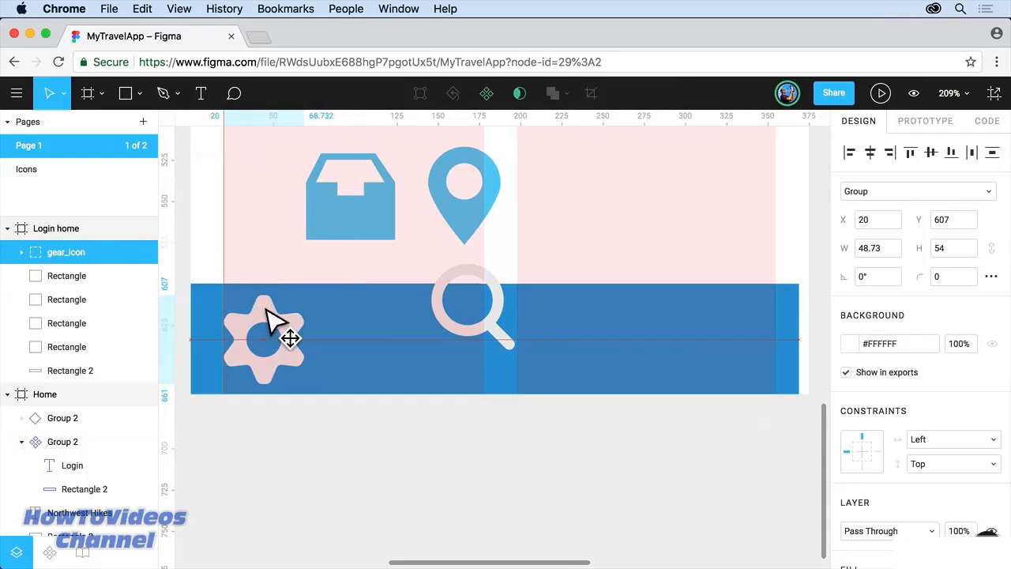
left_click(355, 223)
left_click_drag(355, 224, 429, 365)
left_click_drag(501, 323, 639, 361)
left_click_drag(481, 219, 770, 371)
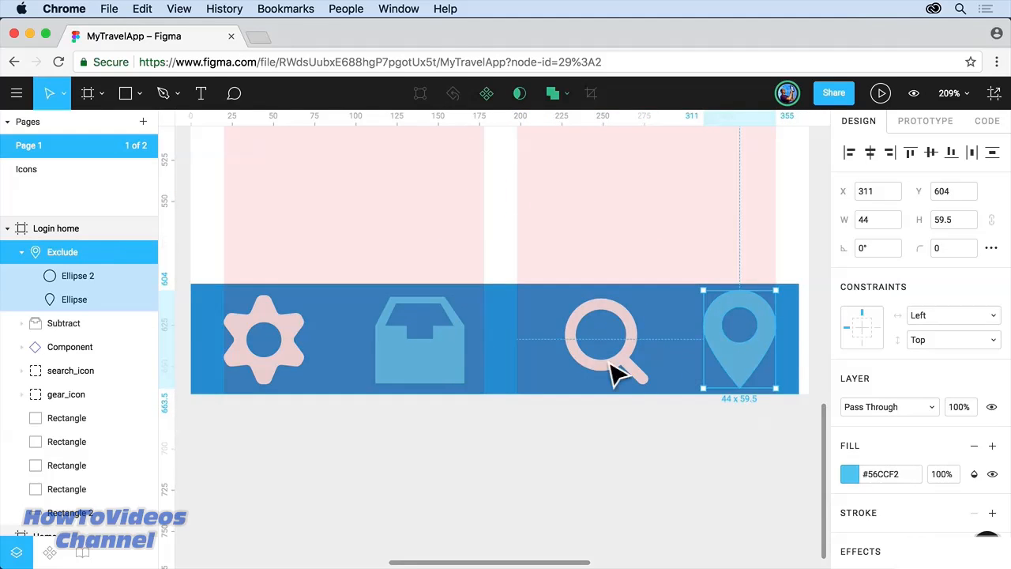
Step: Shrink the four icons together, move the pin to the bar's right end, and nudge the gear up
left_click(638, 355, "shift")
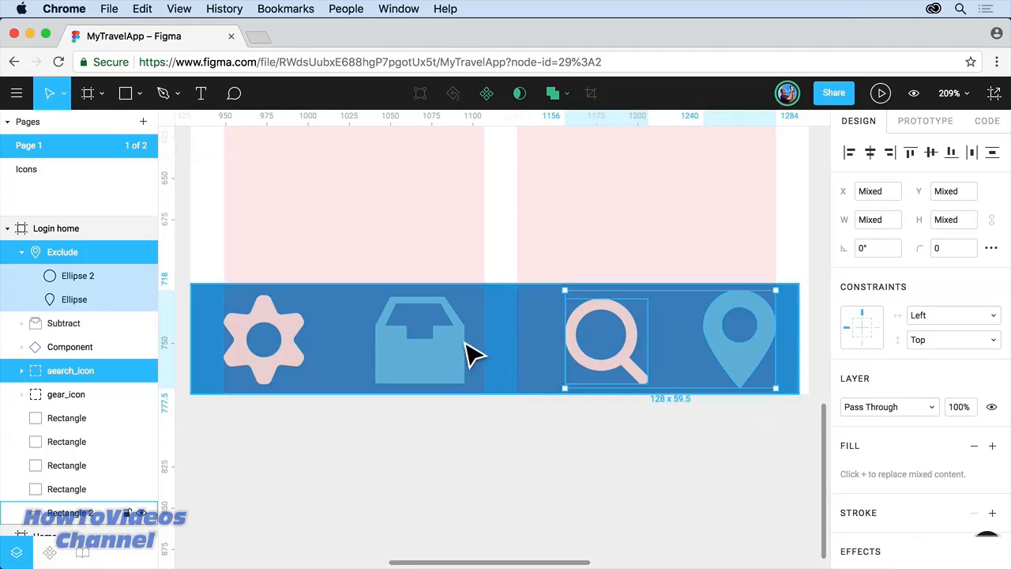
left_click(440, 354, "shift")
left_click(299, 341, "shift")
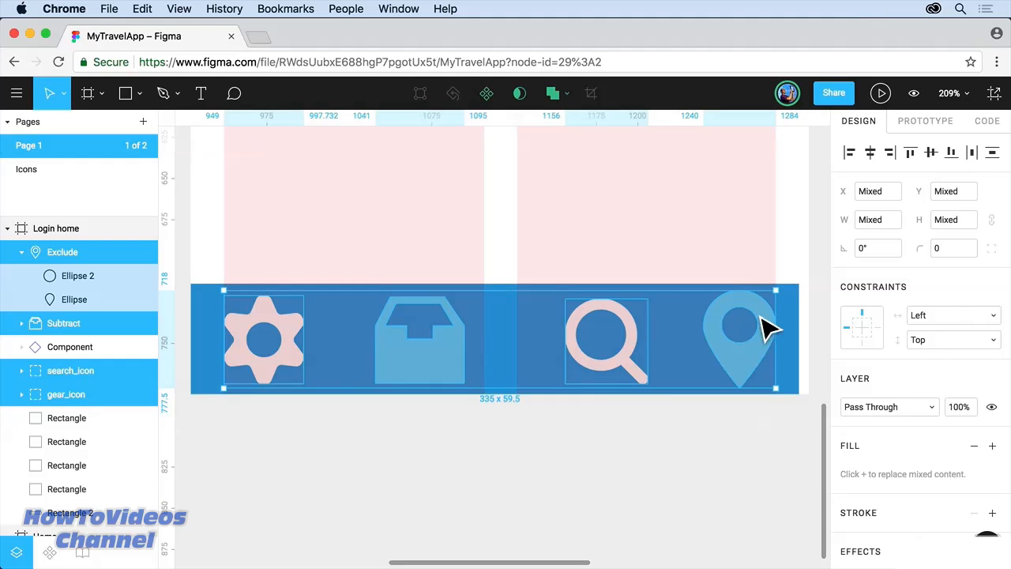
left_click_drag(788, 301, 573, 361)
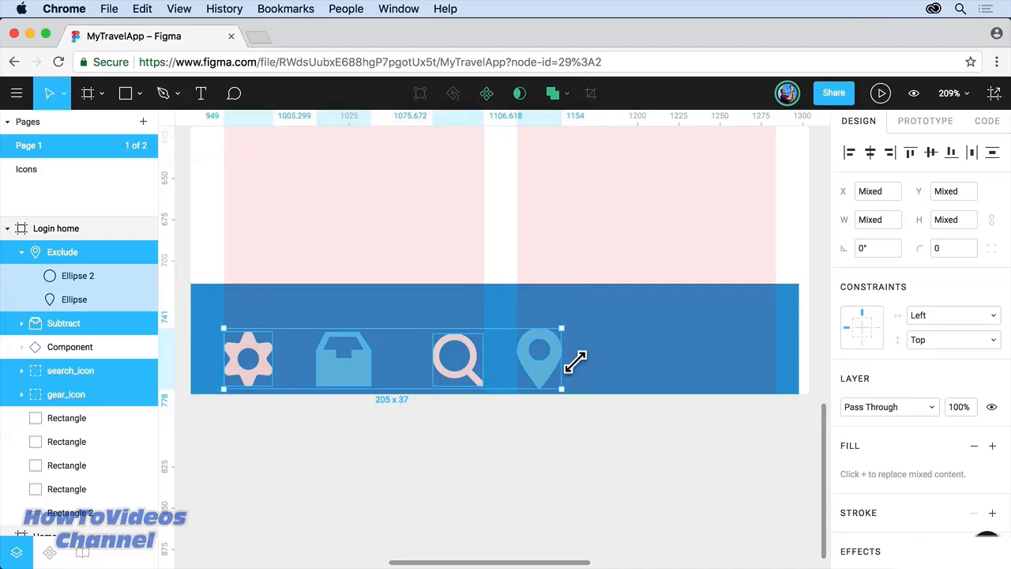
left_click(580, 293)
left_click_drag(553, 372, 766, 354)
left_click_drag(267, 352, 269, 345)
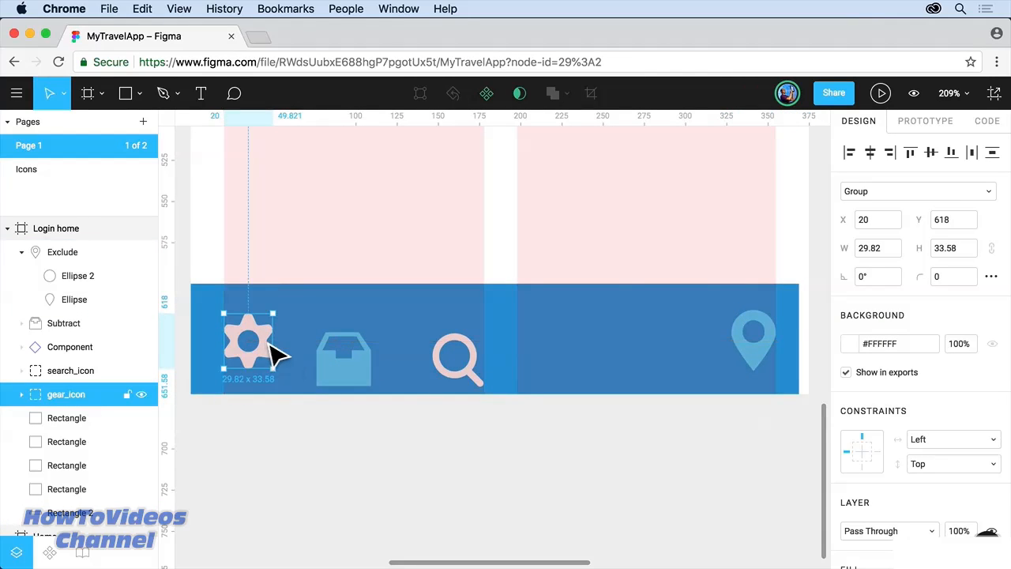
Step: Align the four icons' vertical centres, distribute them evenly, and centre them in the bar
left_click(367, 383, "shift")
left_click(451, 376, "shift")
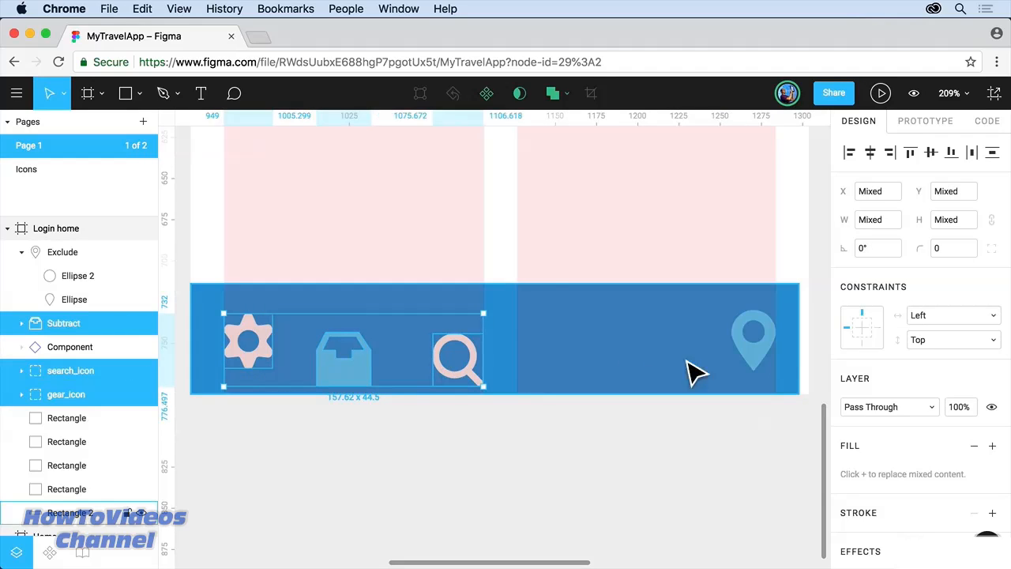
left_click(764, 368, "shift")
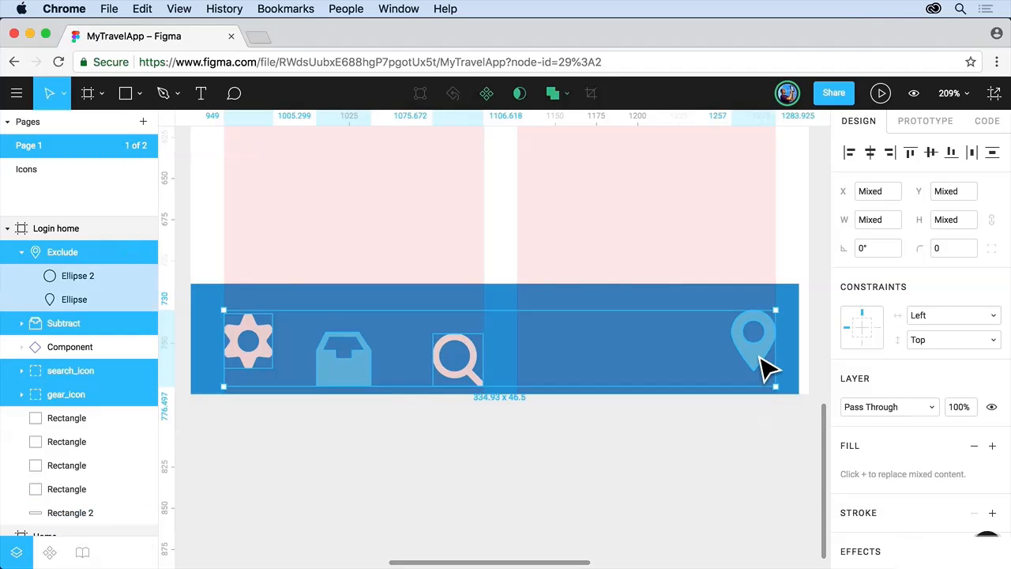
left_click(930, 156)
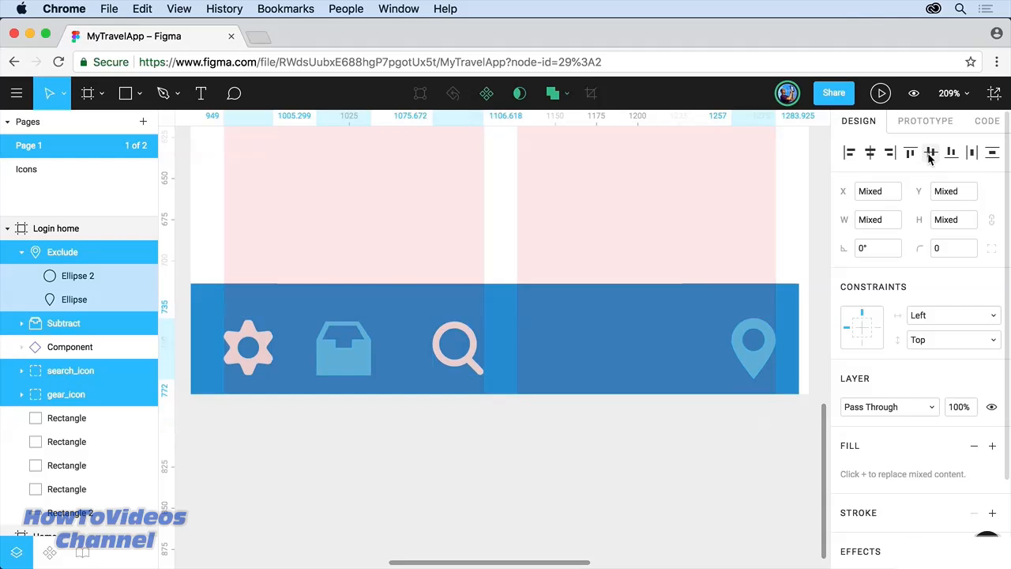
left_click(973, 154)
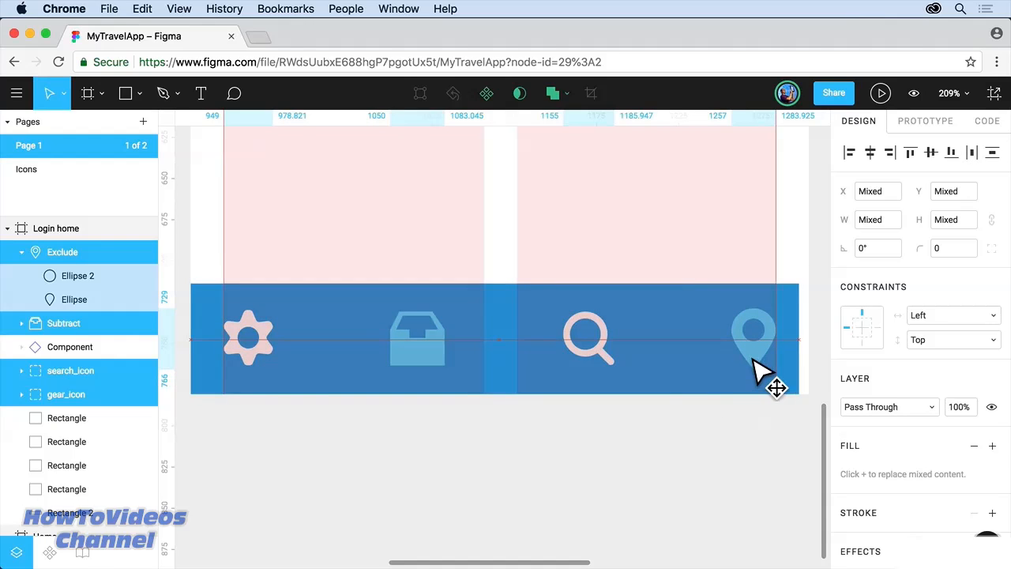
left_click_drag(524, 339, 519, 326)
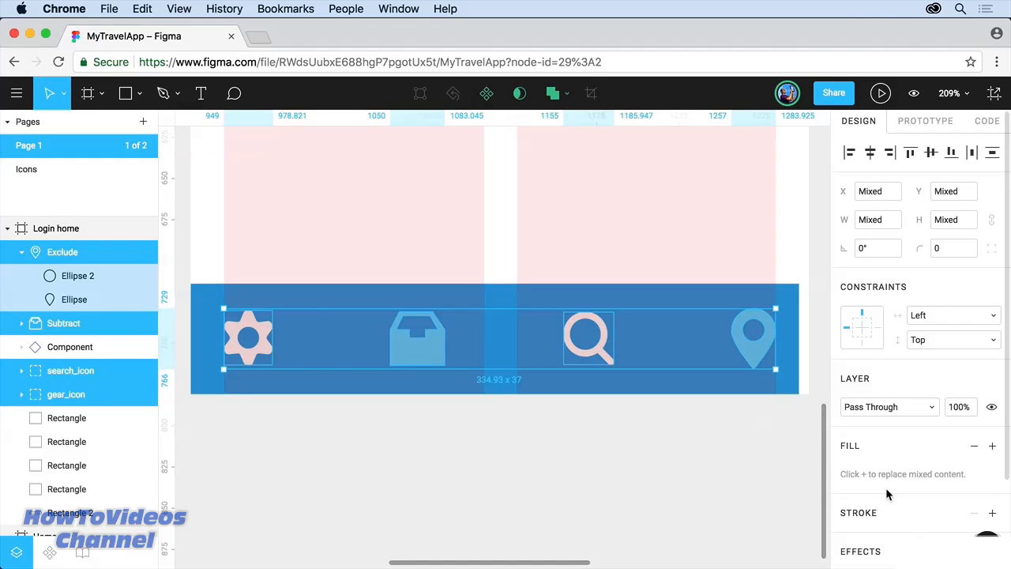
Step: Give the four icons a shared light grey #F2F2F2 fill, then select the blue bar
left_click(993, 447)
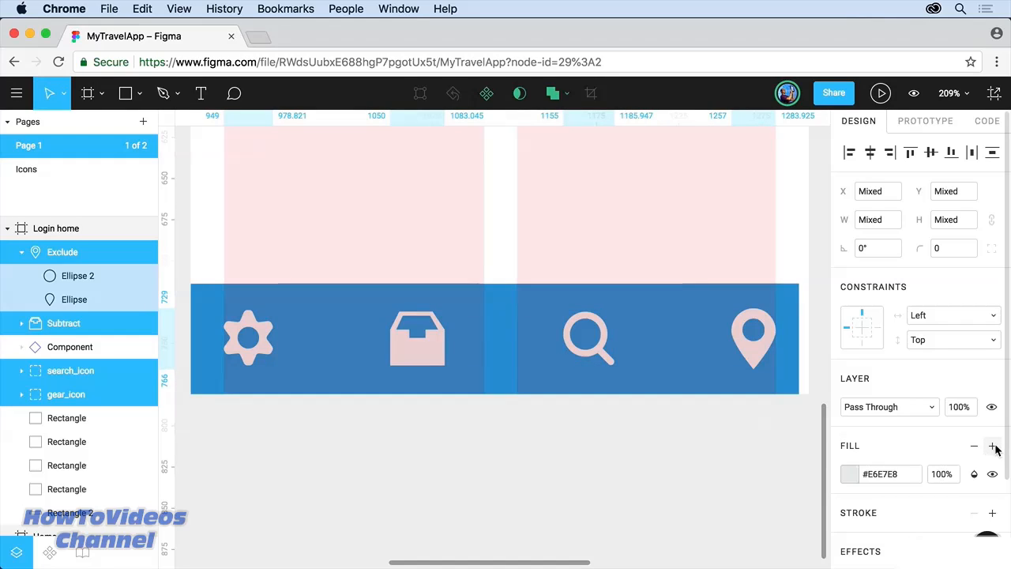
left_click(848, 476)
left_click(727, 540)
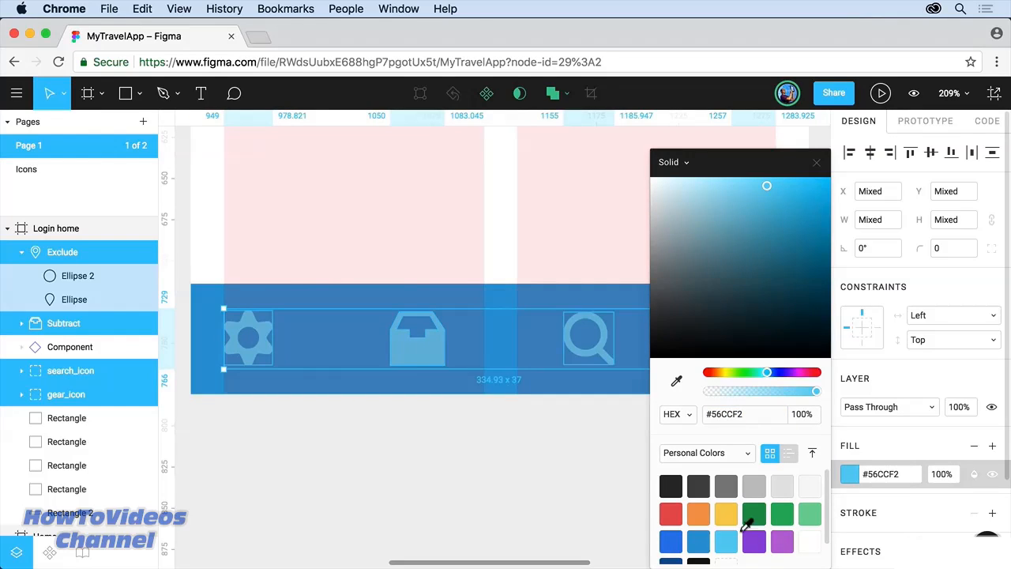
left_click(808, 485)
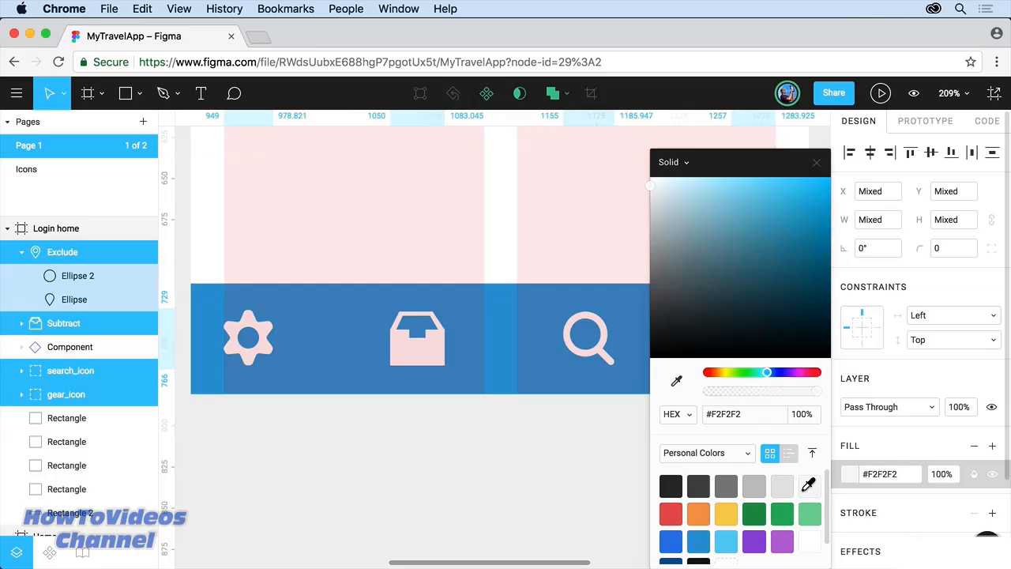
left_click(816, 164)
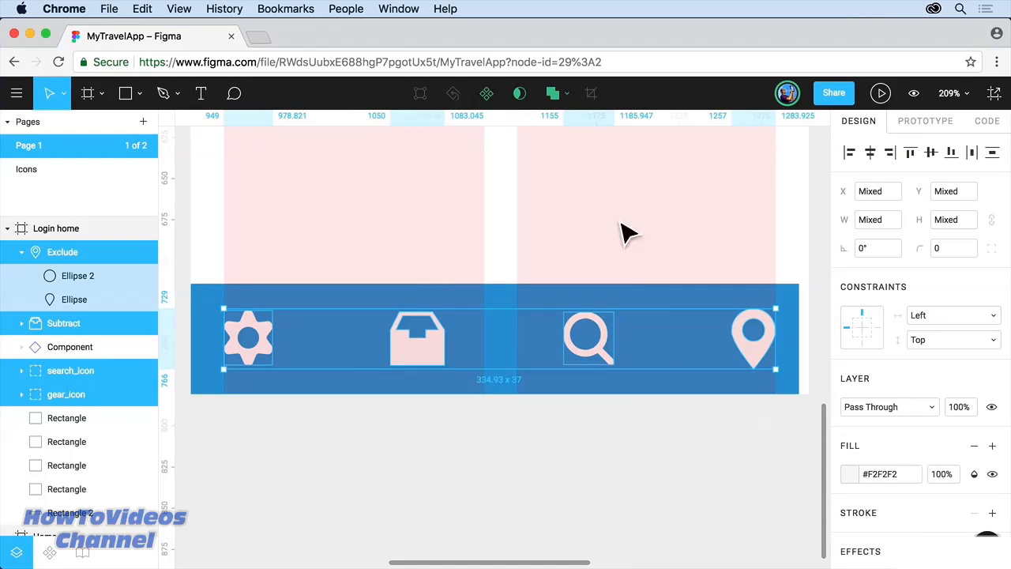
left_click(395, 297)
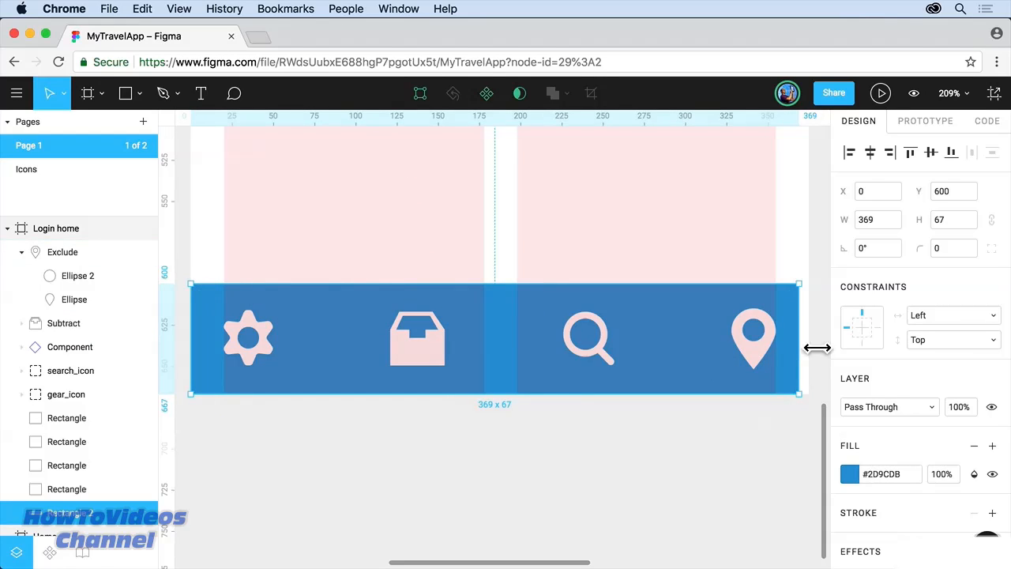
Step: Stretch the blue bar's right edge so it measures 375 × 67
left_click_drag(808, 350, 820, 351)
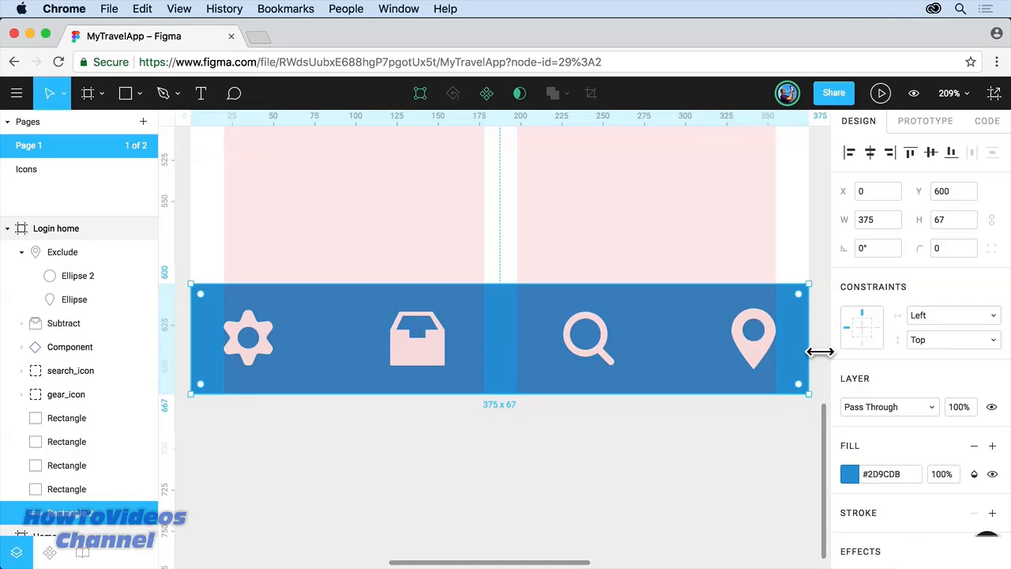
scroll(822, 351, "up", 1)
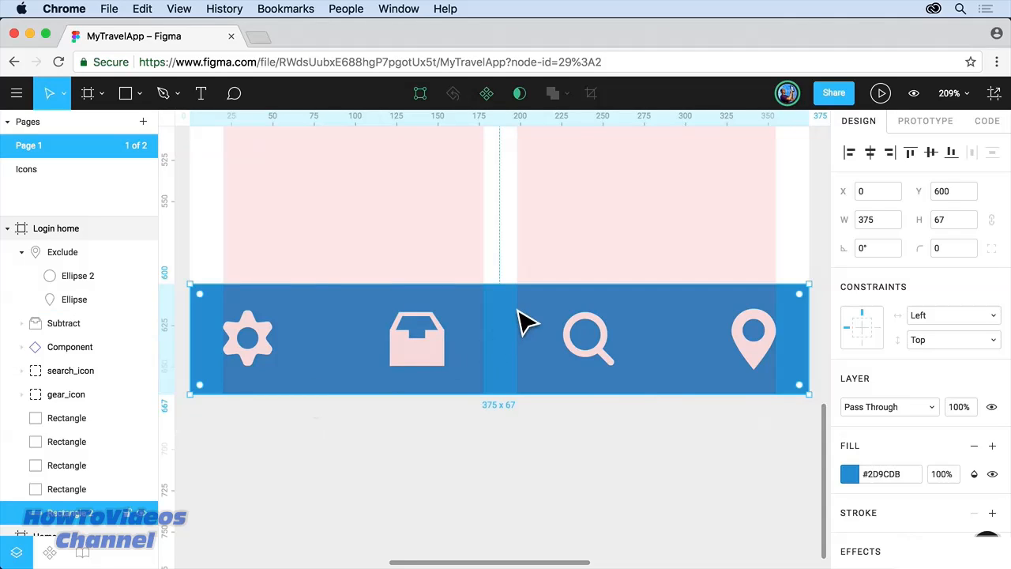
Step: Group the blue bar with the gear, inbox, search and pin icons, then convert the group to a frame
left_click(269, 348, "shift")
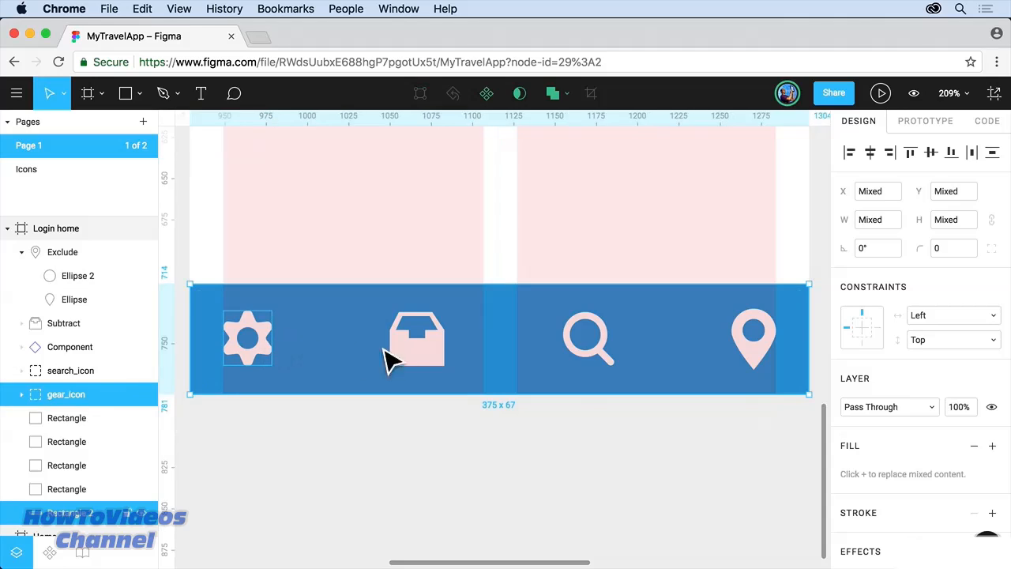
left_click(441, 359, "shift")
left_click(585, 357, "shift")
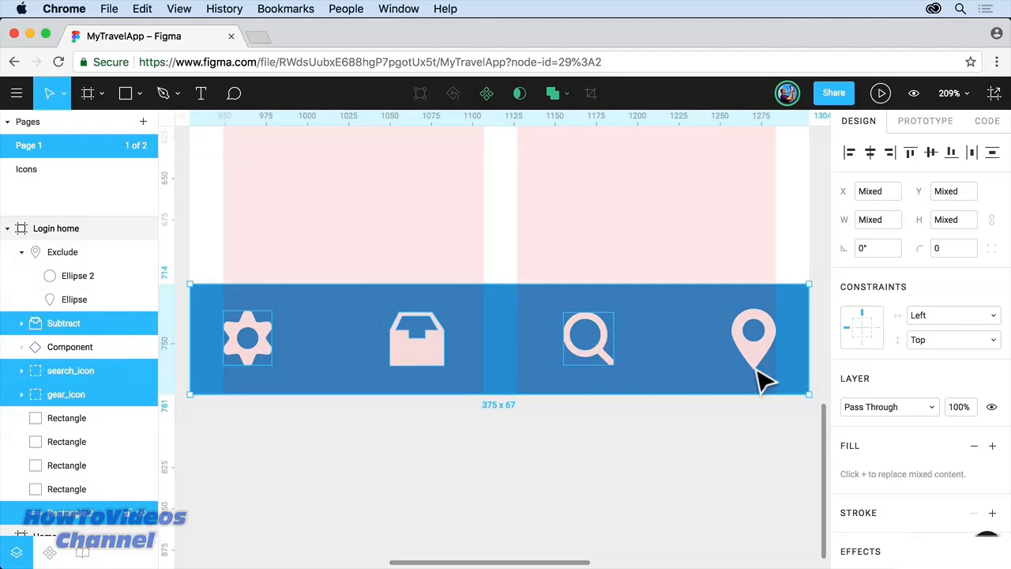
left_click(758, 371, "shift")
left_click(770, 370, "shift")
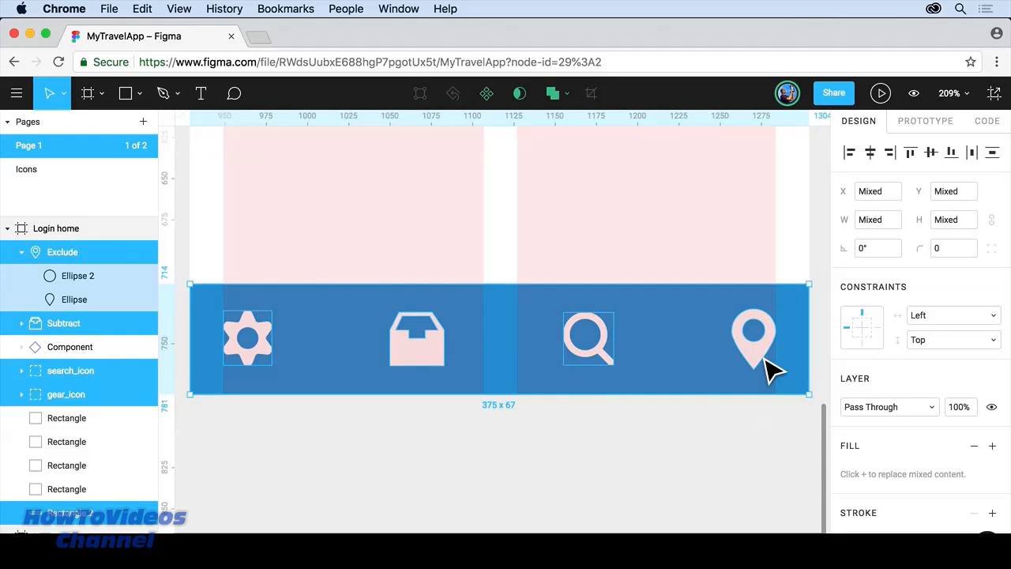
right_click(689, 355)
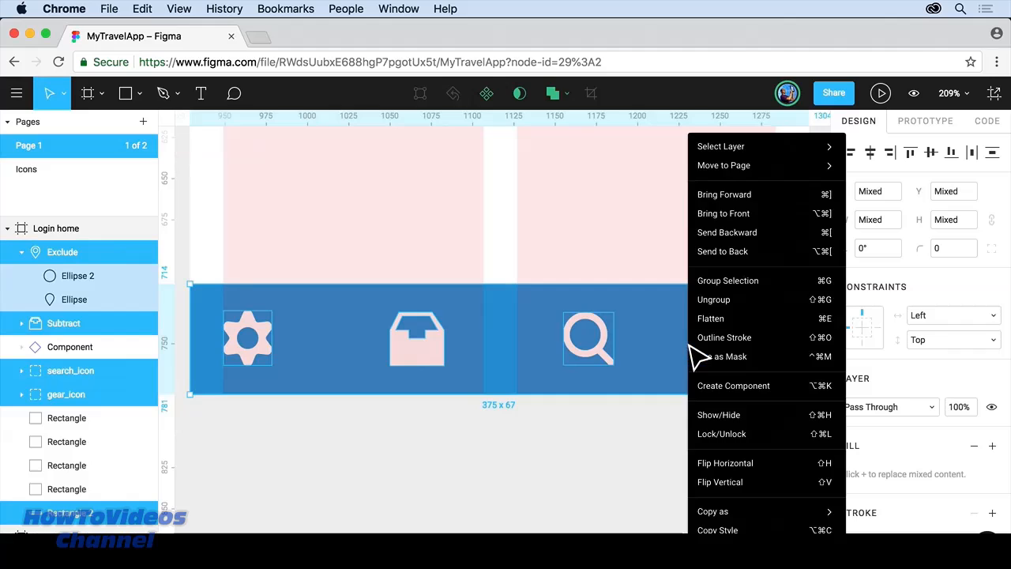
left_click(720, 282)
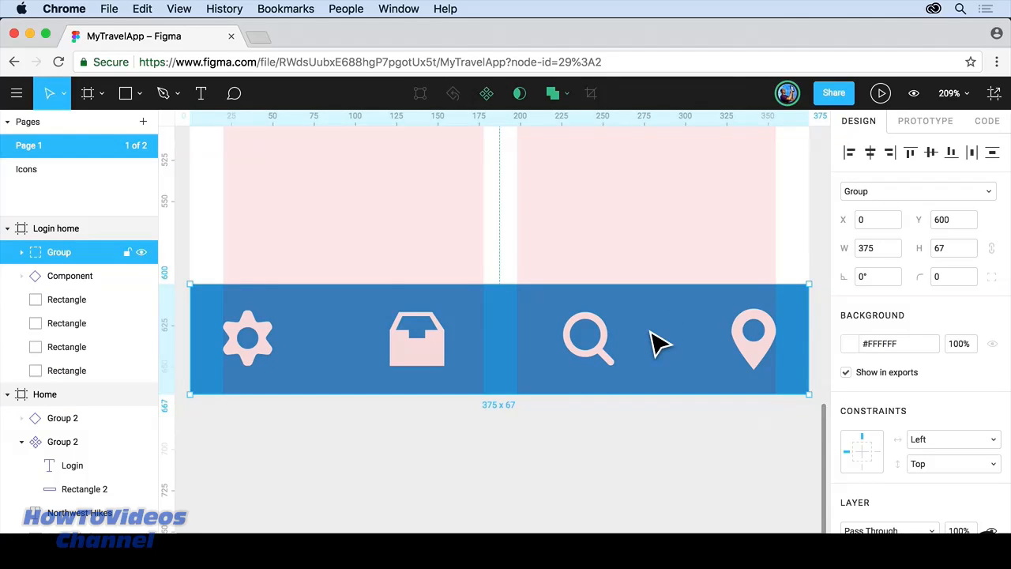
left_click(980, 194)
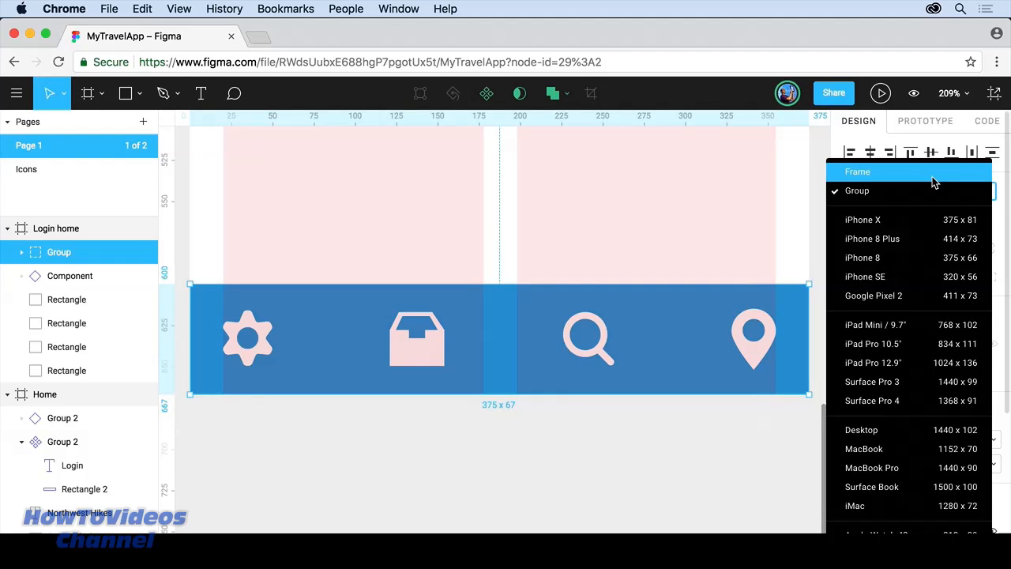
left_click(932, 173)
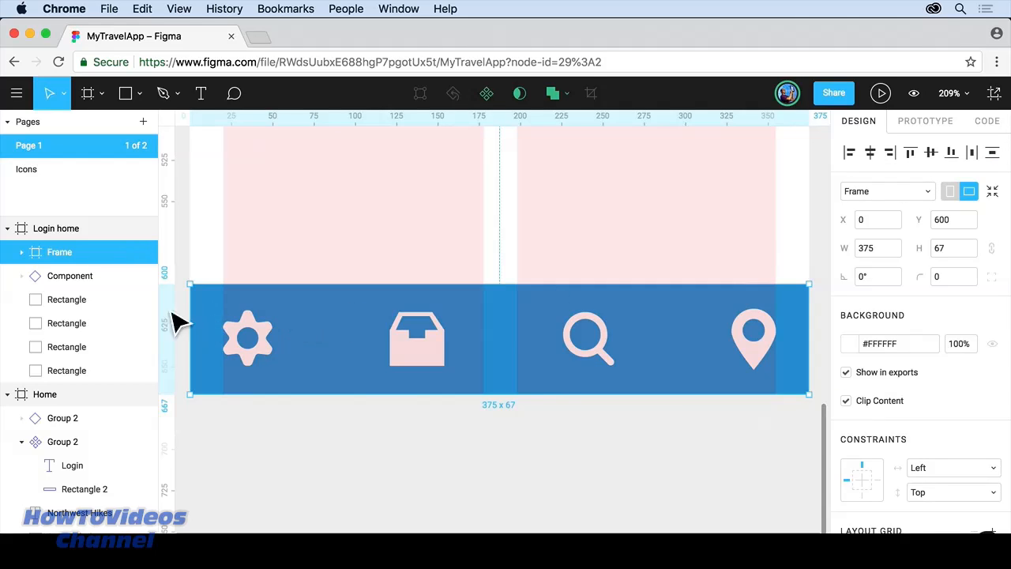
Step: Add a Columns layout grid with count 4 and gutter 0 to the bottom bar frame
left_click(21, 252)
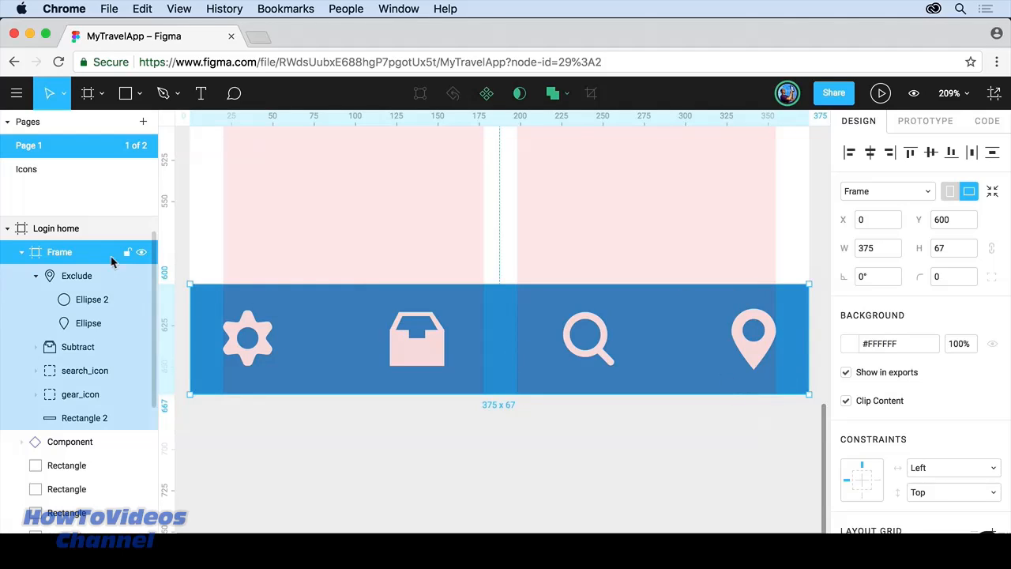
scroll(952, 397, "down", 5)
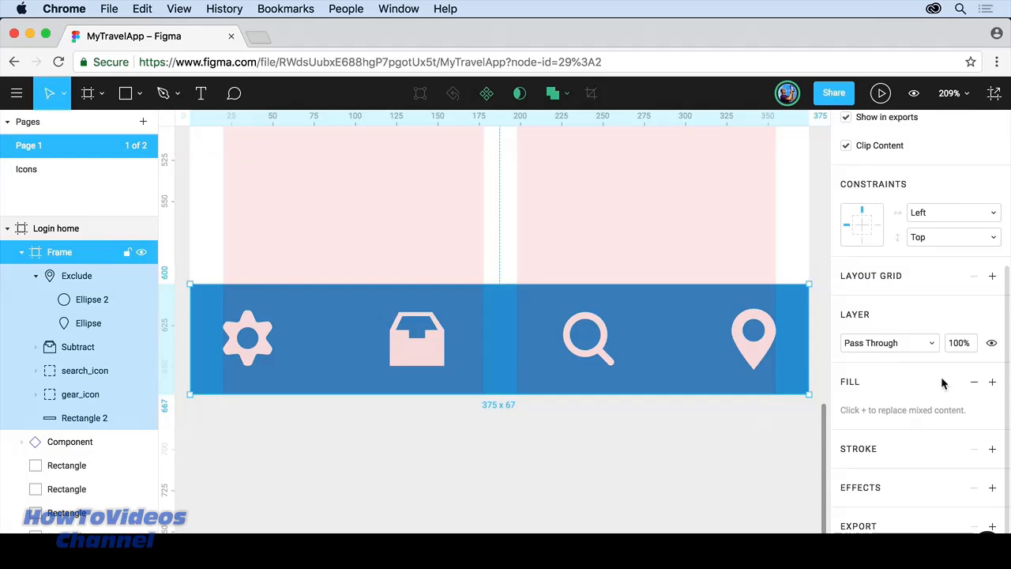
left_click(993, 275)
left_click(849, 305)
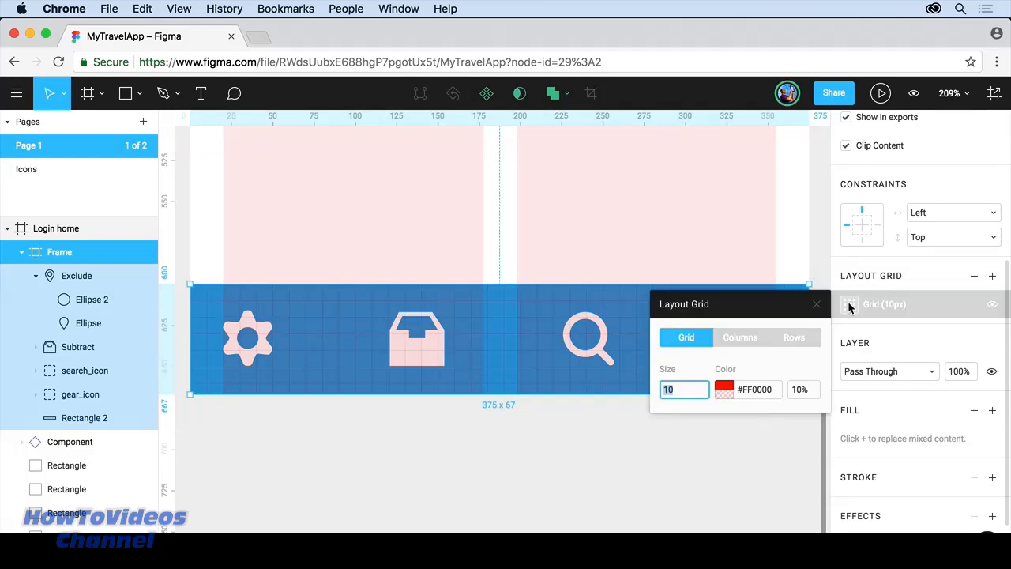
left_click(742, 338)
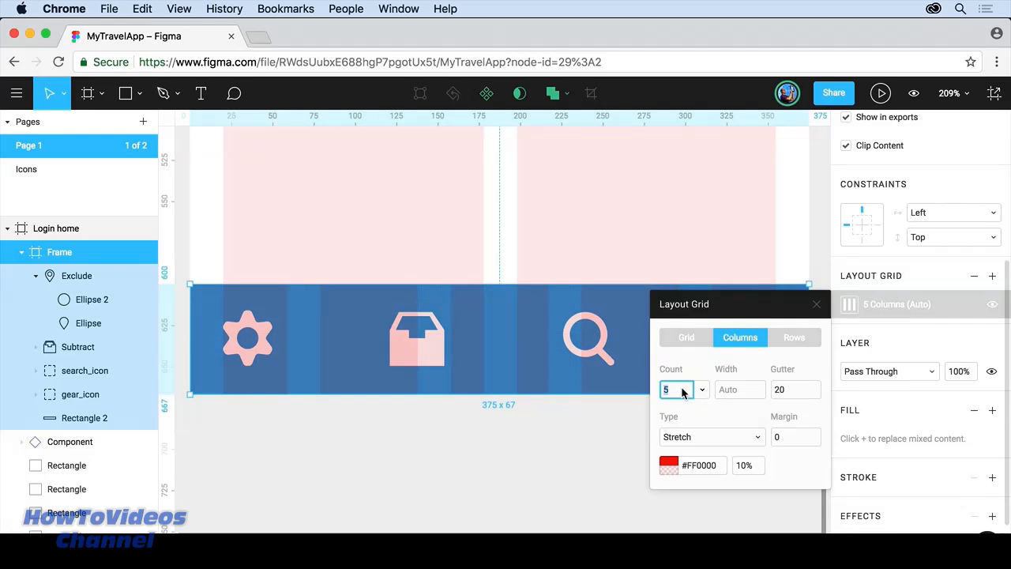
type("4")
left_click(782, 391)
type("0")
key("Tab")
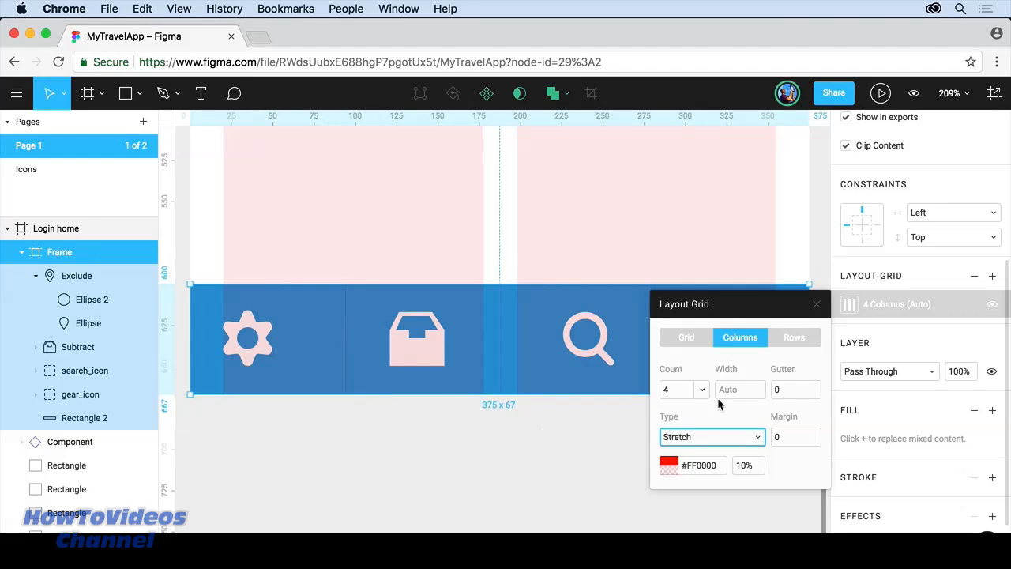
left_click(817, 305)
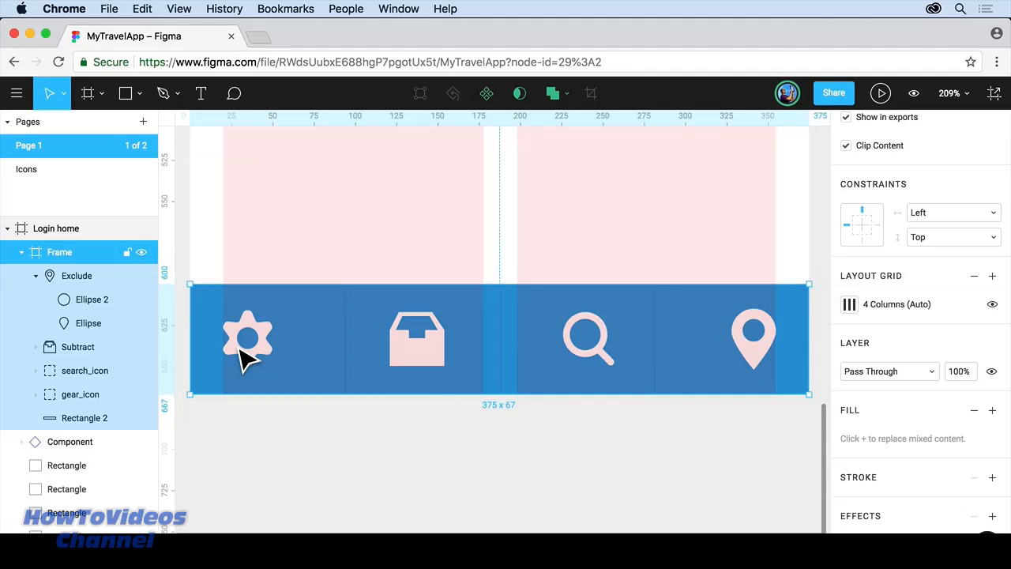
Step: Constrain the gear_icon group to Center horizontally and Bottom vertically
left_click(245, 355, "super")
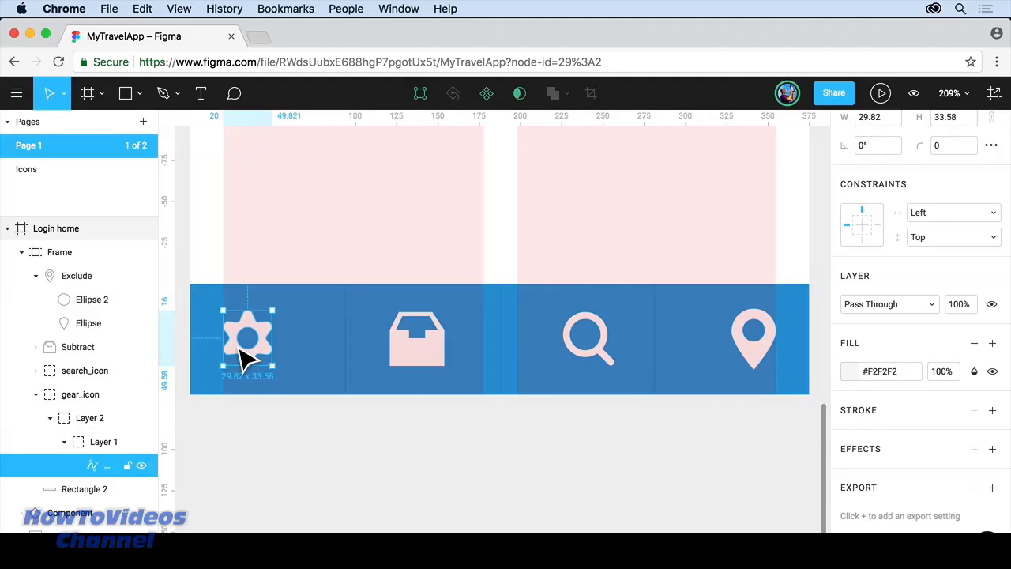
left_click(81, 397)
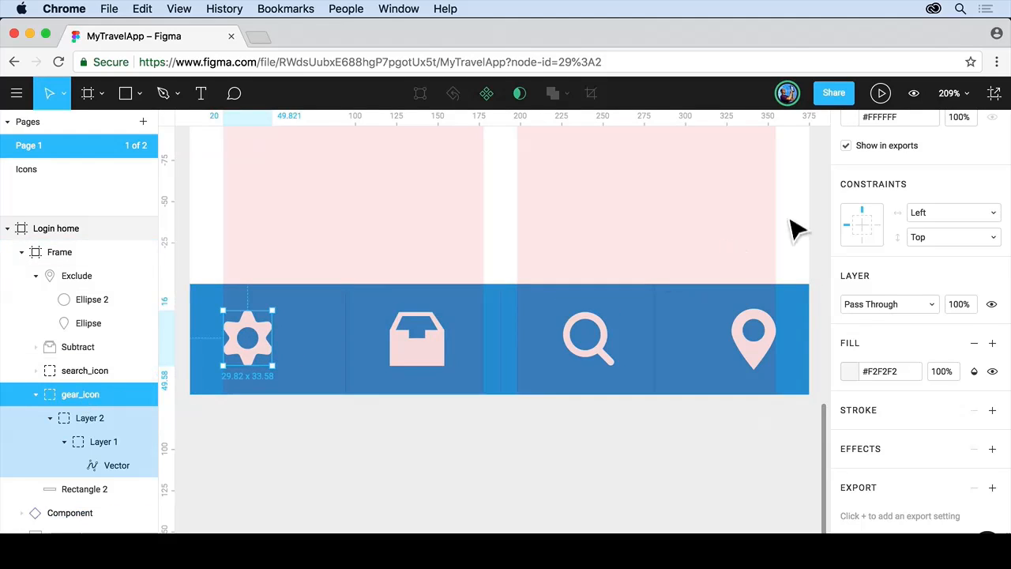
left_click(951, 237)
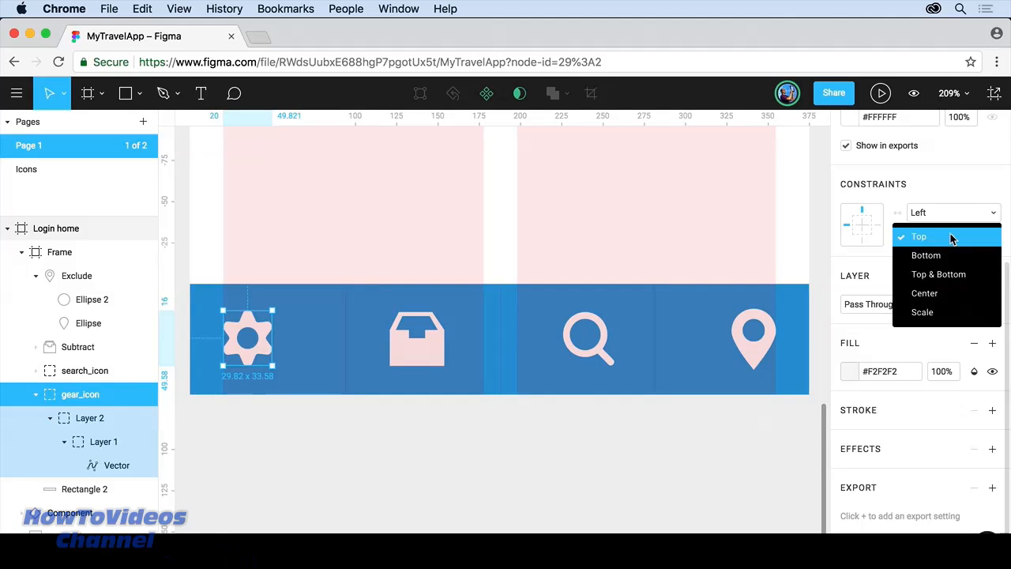
left_click(946, 259)
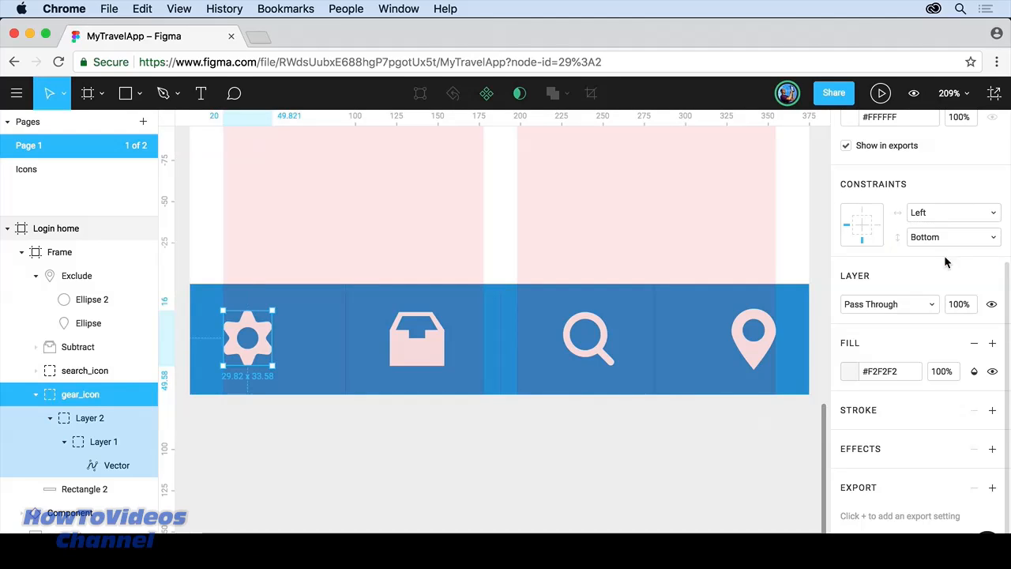
left_click(937, 214)
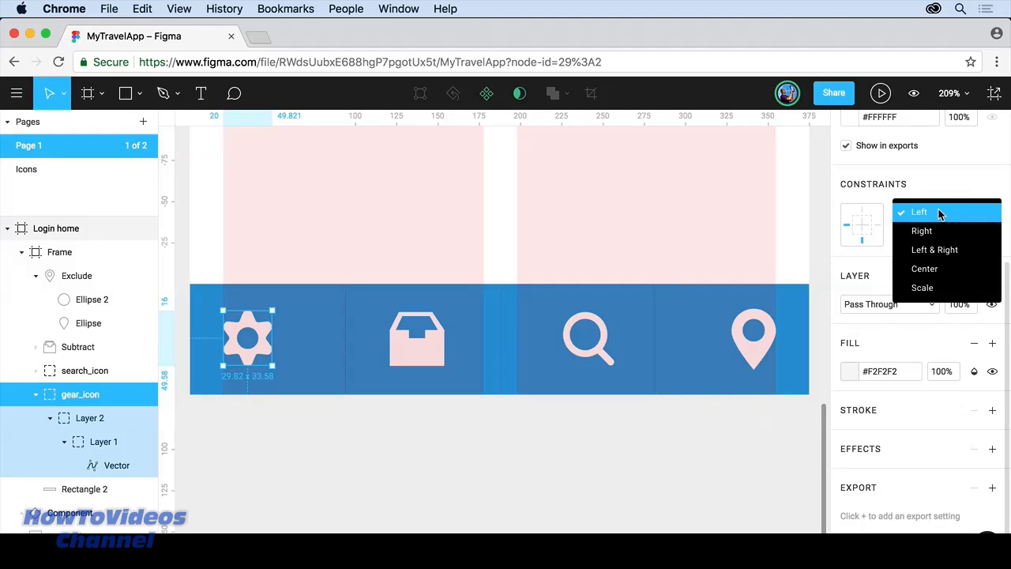
left_click(936, 268)
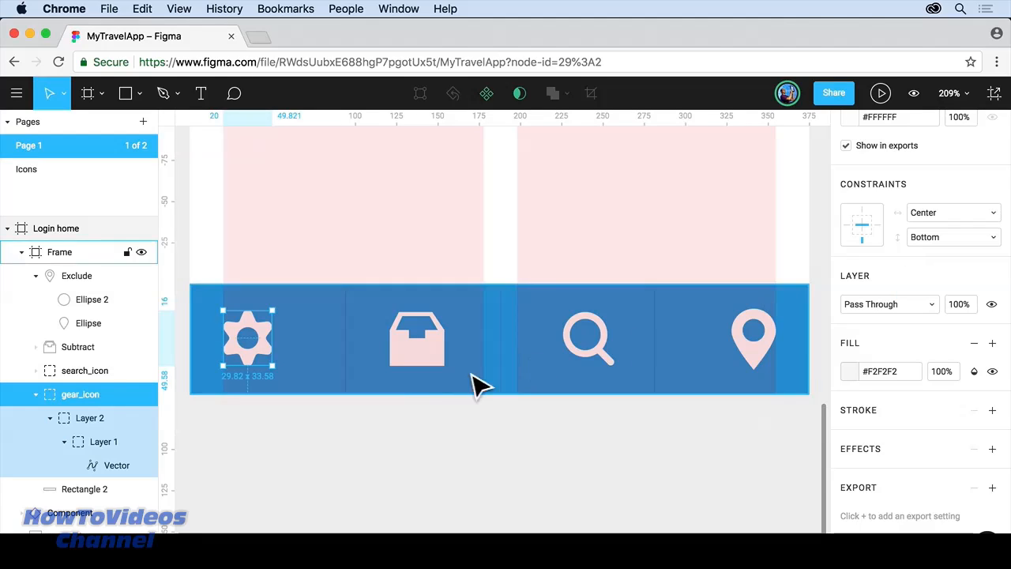
Step: Give the inbox icon the same Center horizontal and Bottom vertical constraints
left_click(402, 354)
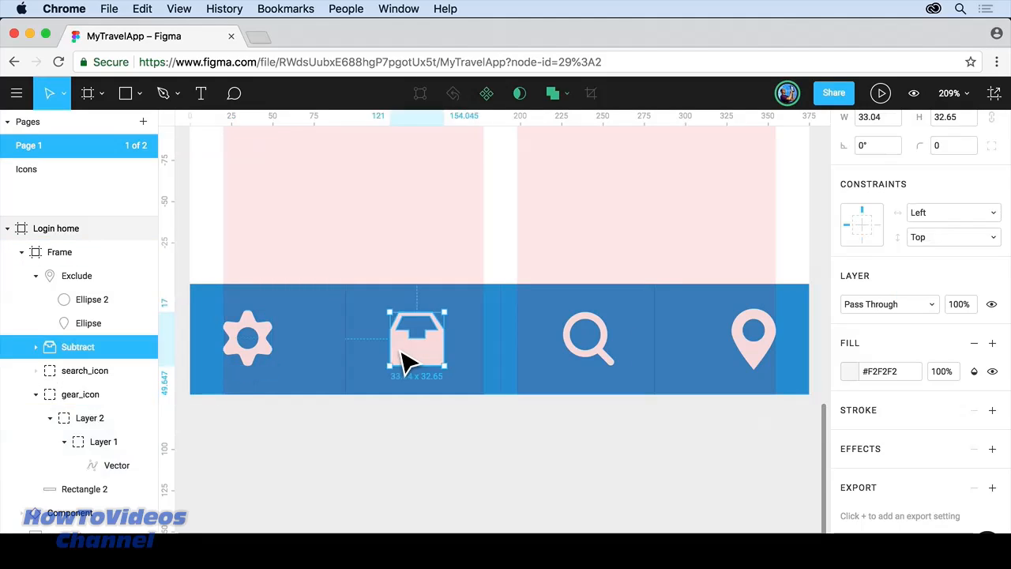
left_click(974, 237)
left_click(928, 255)
left_click(945, 212)
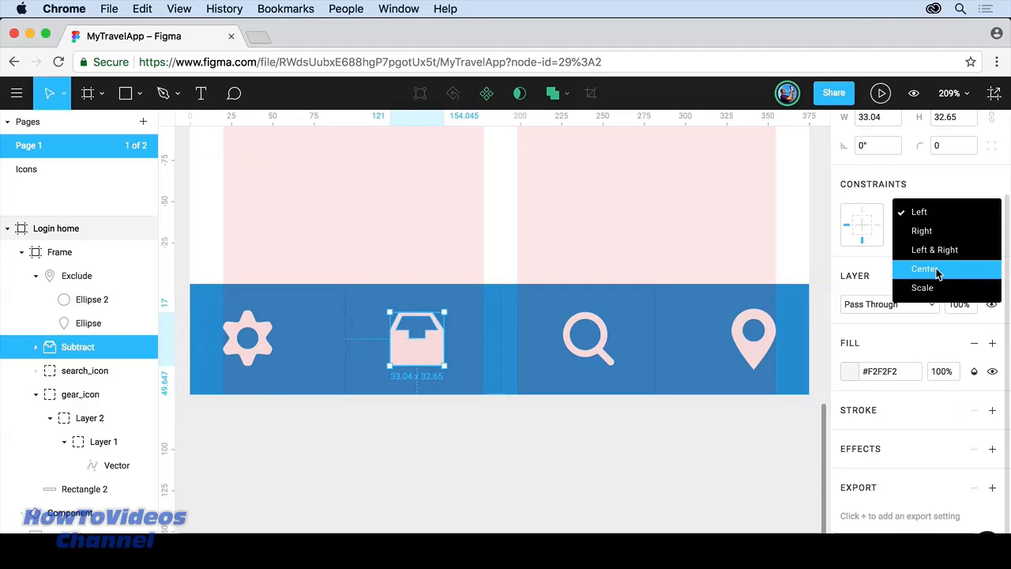
left_click(932, 269)
Step: Set Center and Bottom constraints on the search and location icons together
left_click(610, 341)
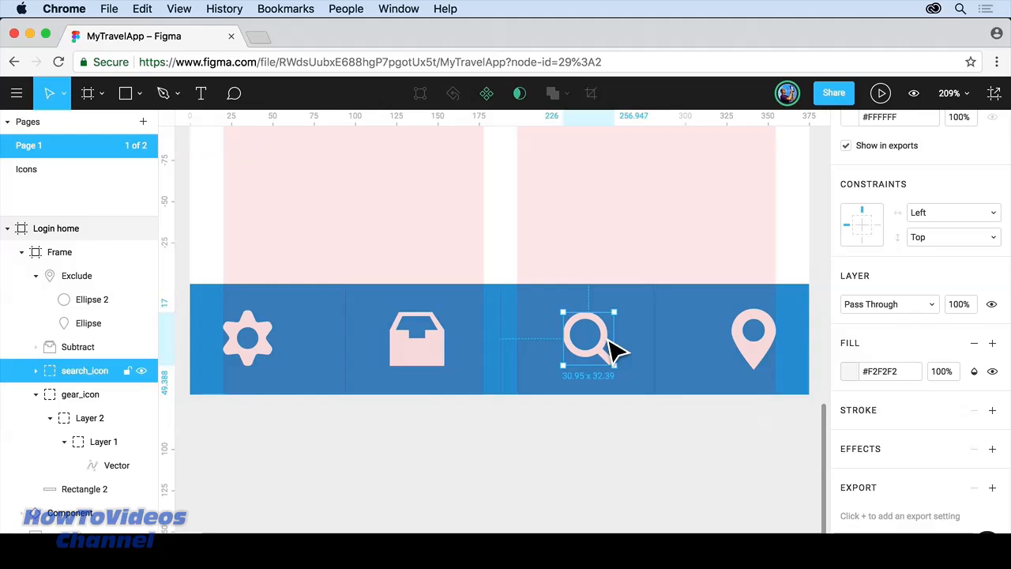
left_click(757, 354, "shift")
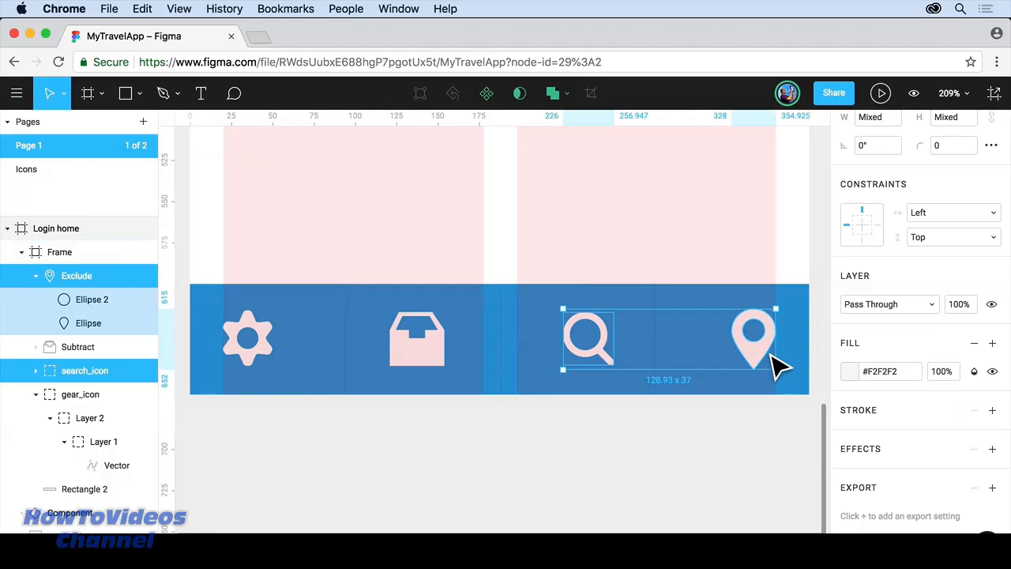
left_click(950, 236)
left_click(951, 250)
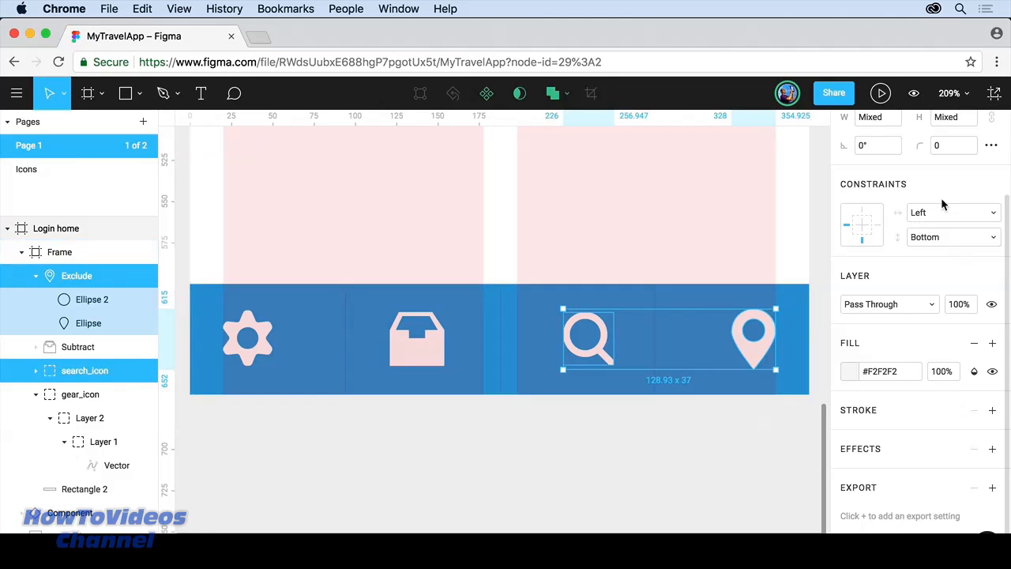
left_click(940, 214)
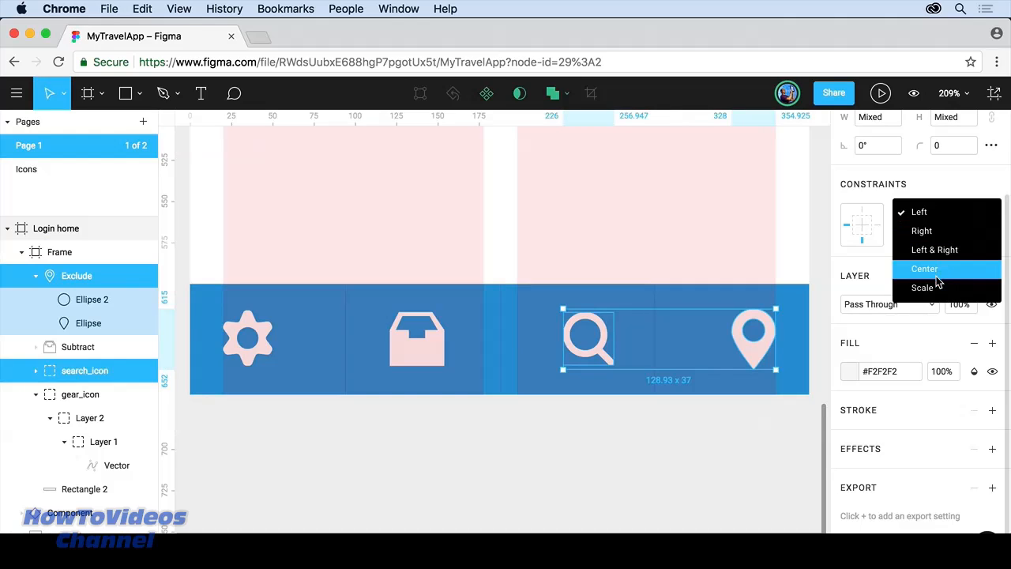
left_click(932, 270)
left_click(548, 324)
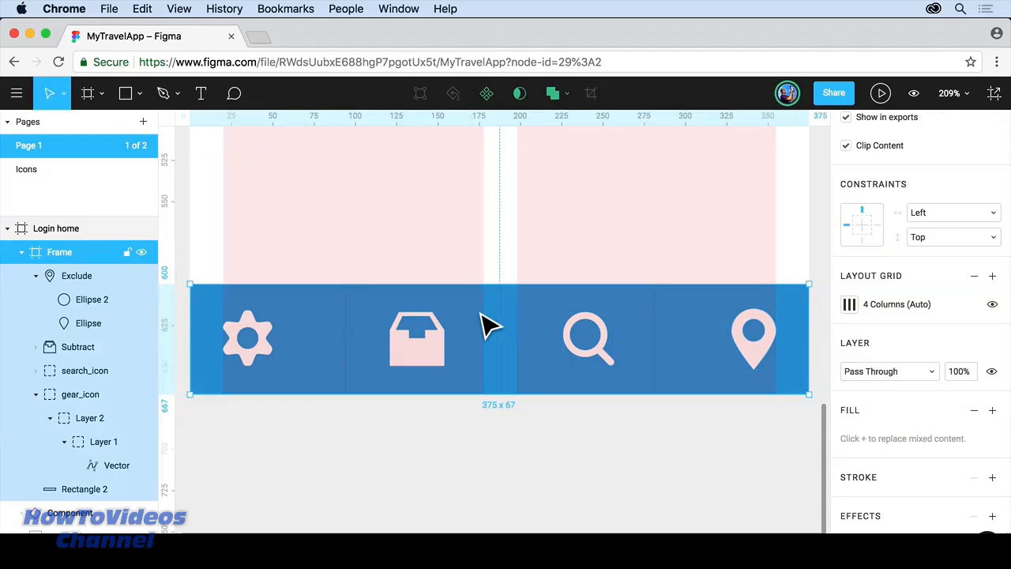
Step: Constrain the bar's background rectangle to Left & Right horizontally and Bottom vertically
left_click(85, 490)
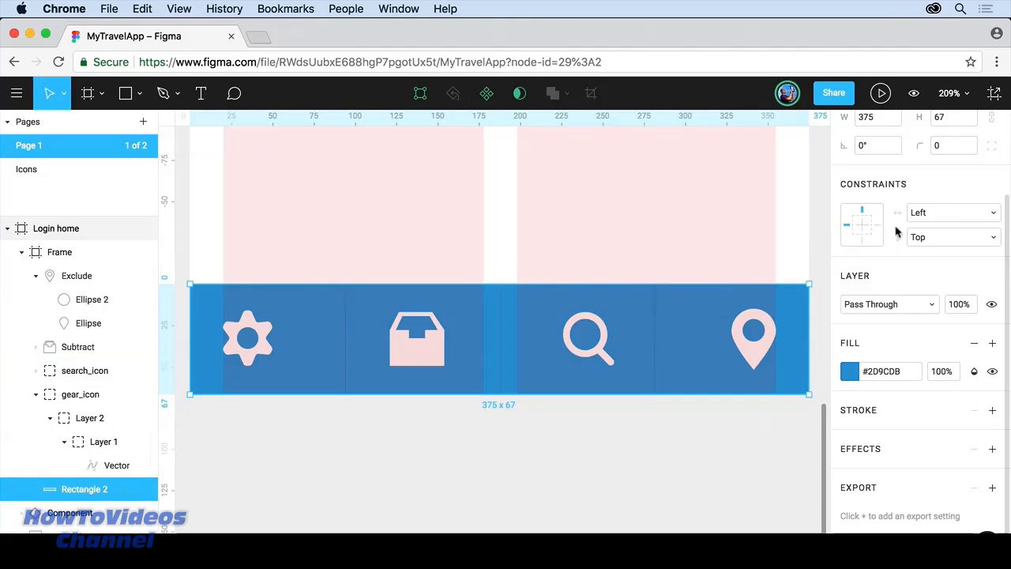
left_click(932, 237)
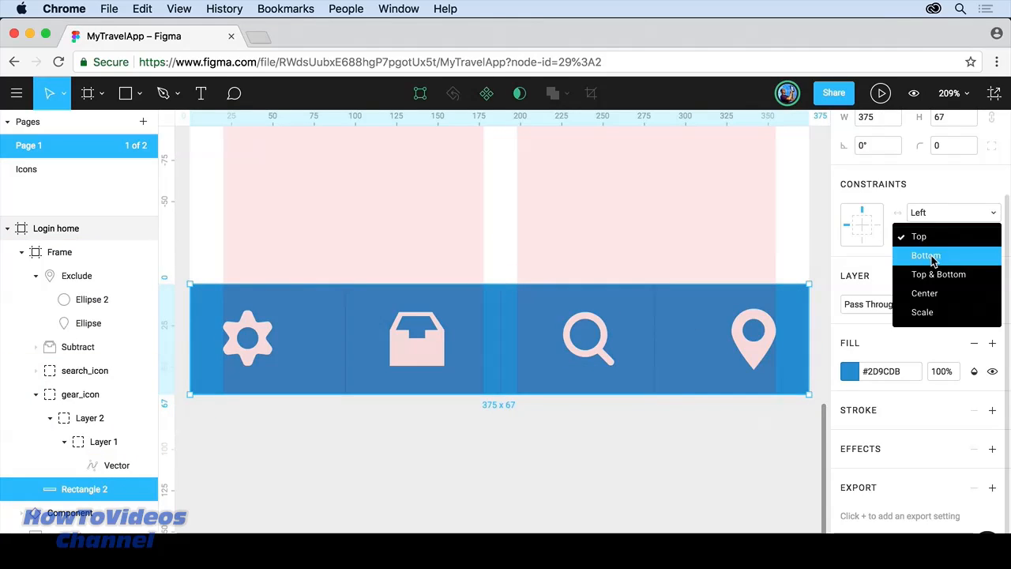
left_click(932, 255)
left_click(930, 216)
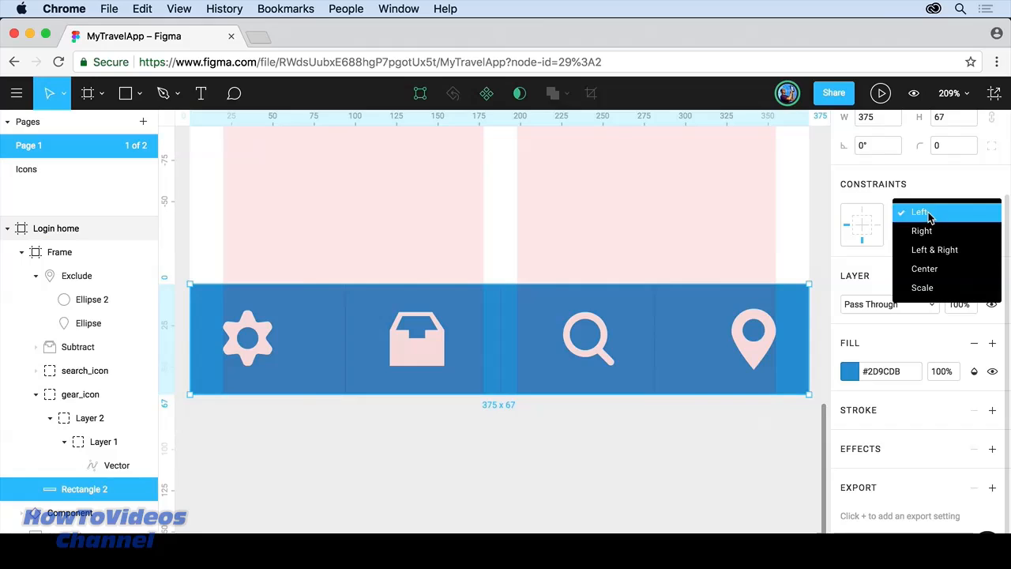
left_click(934, 251)
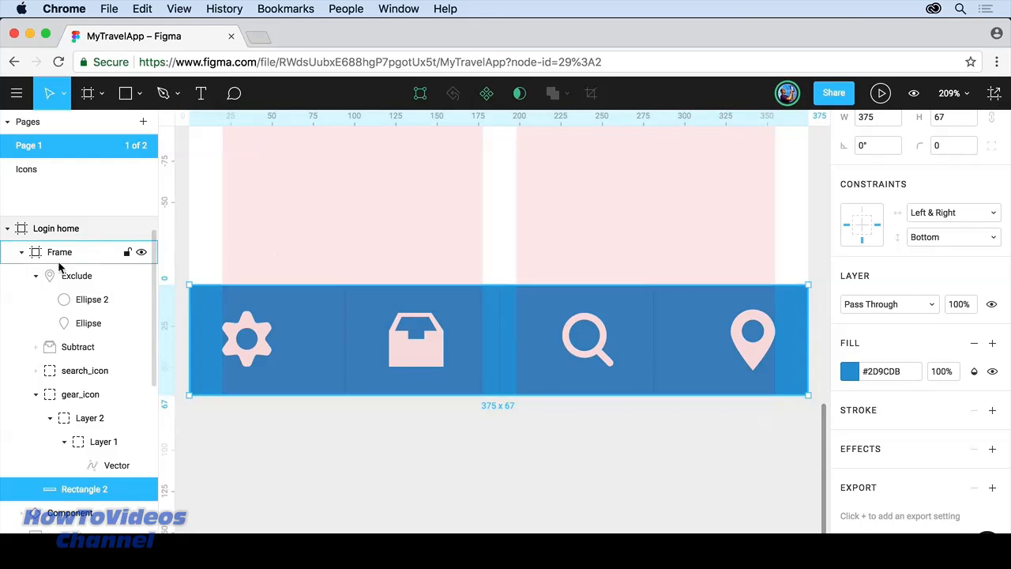
Step: Constrain the bottom bar frame to Left & Right horizontally and Bottom vertically
left_click(95, 256)
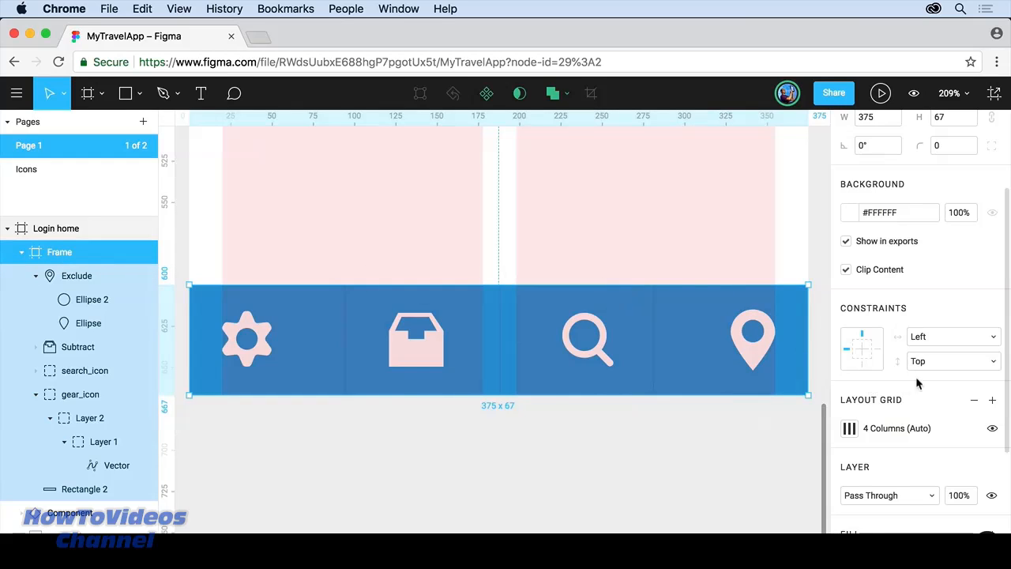
left_click(934, 362)
left_click(936, 380)
left_click(927, 337)
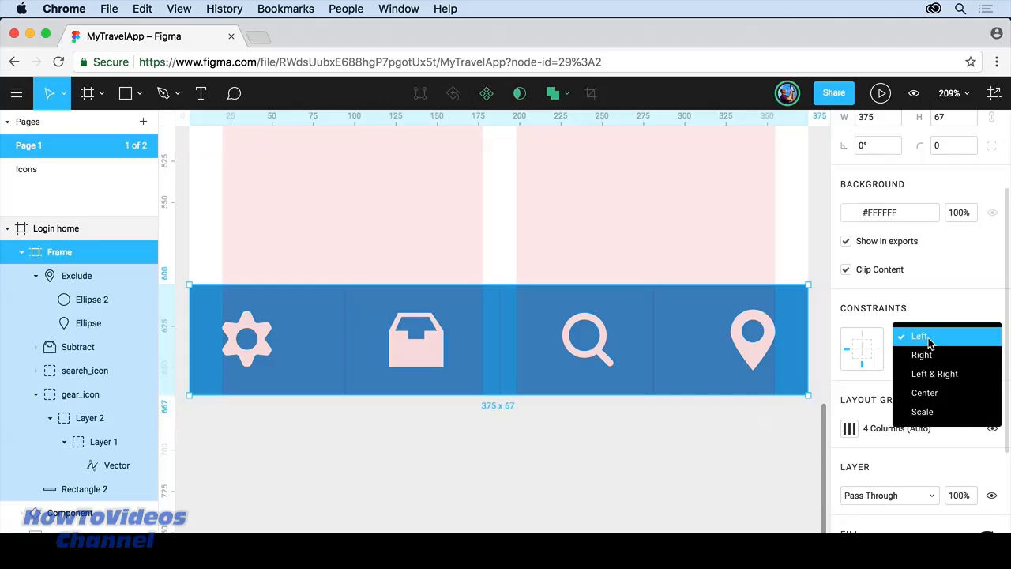
left_click(935, 373)
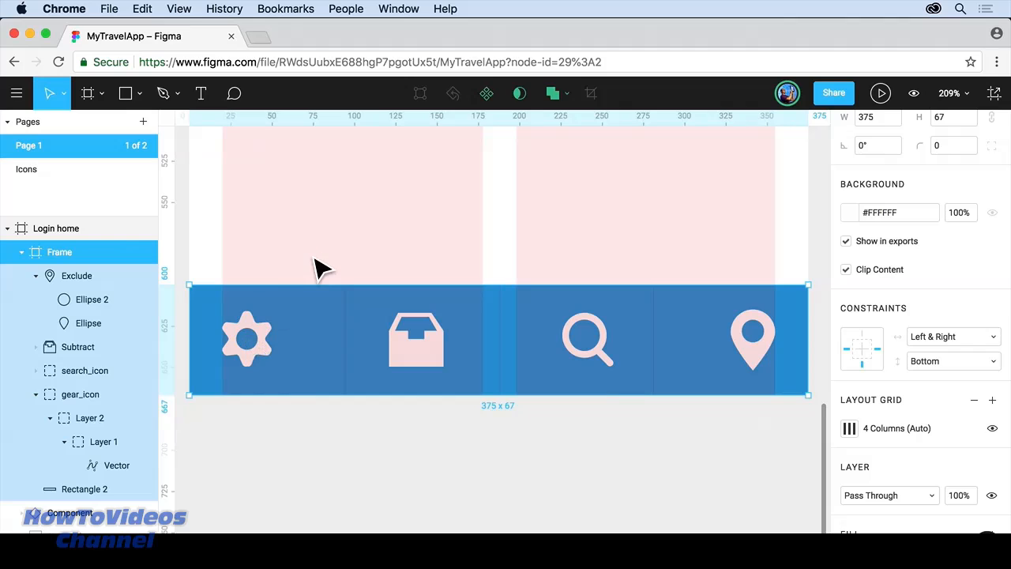
Step: Test-stretch Login home, restore it to 375x667, and make its bottom navigation bar a component
key("shift+1")
left_click(422, 170)
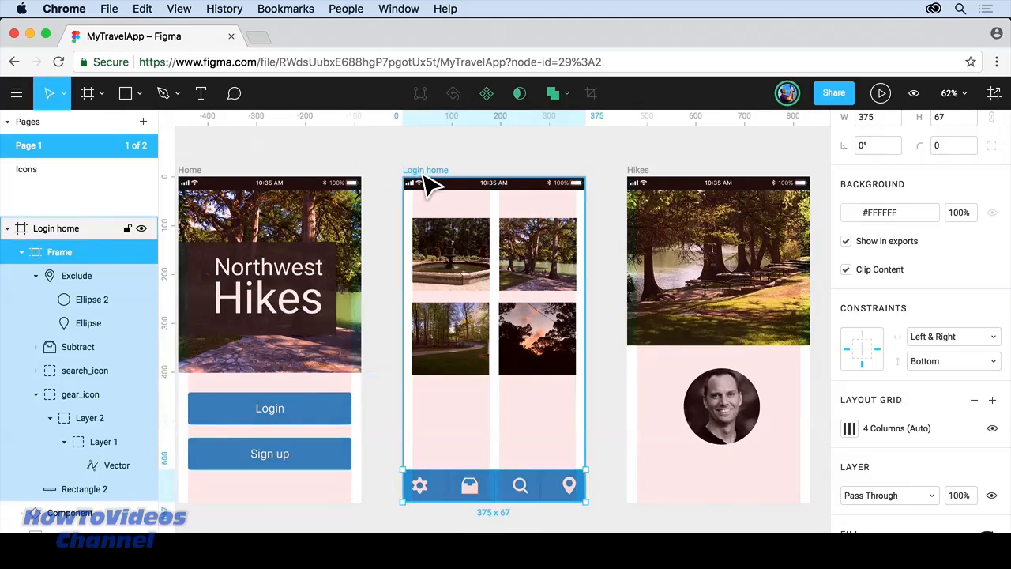
left_click_drag(585, 501, 718, 539)
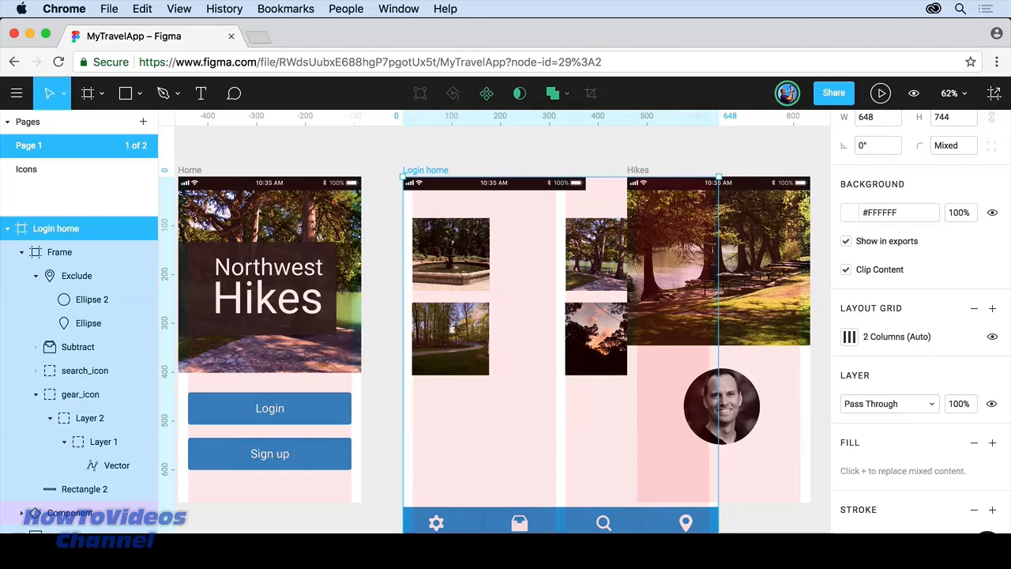
left_click_drag(718, 539, 586, 501)
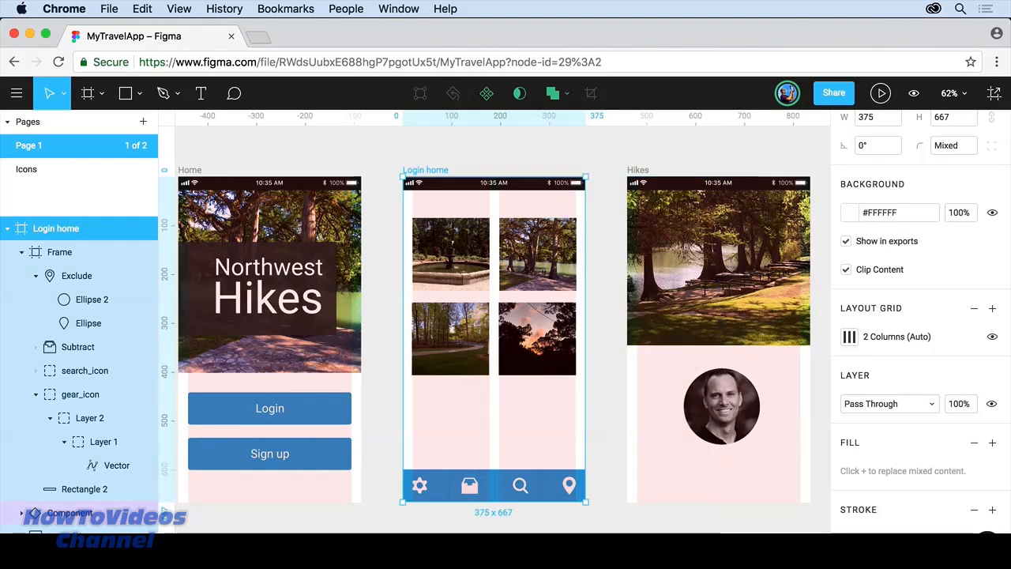
left_click(526, 492)
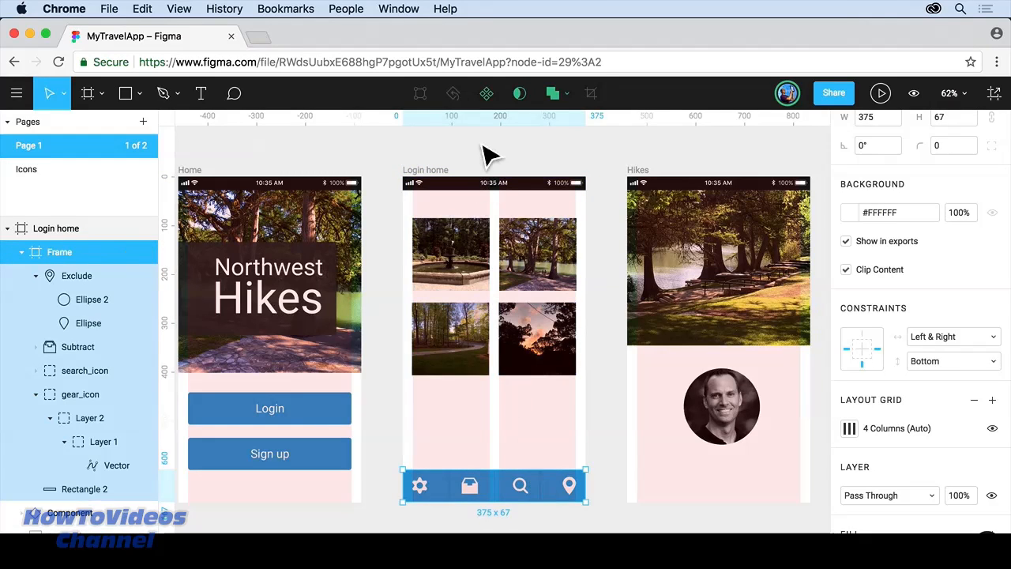
left_click(487, 93)
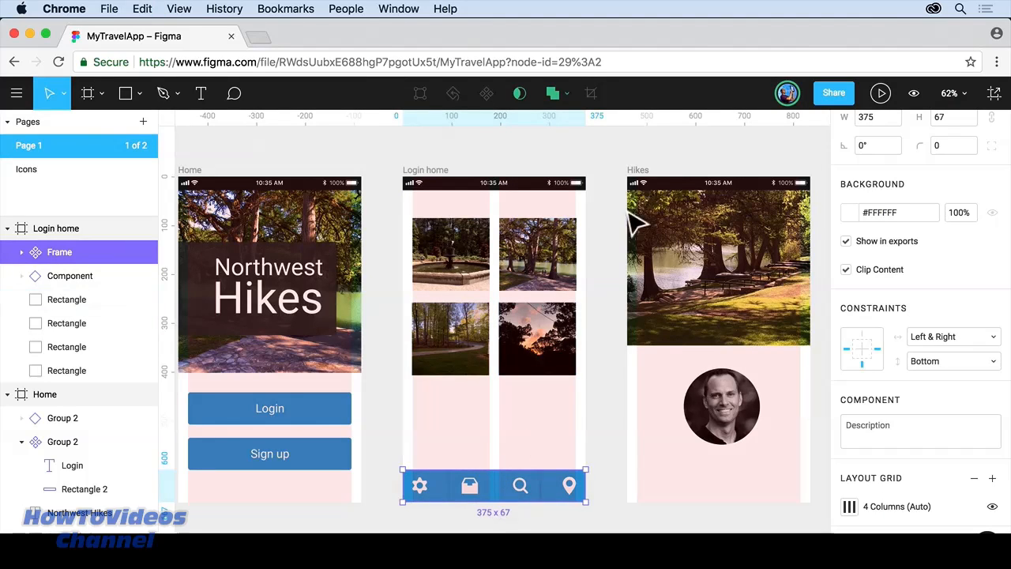
Step: Paste a copy of the navigation bar into the Hikes and Home screens
left_click(641, 184)
key("ctrl+v")
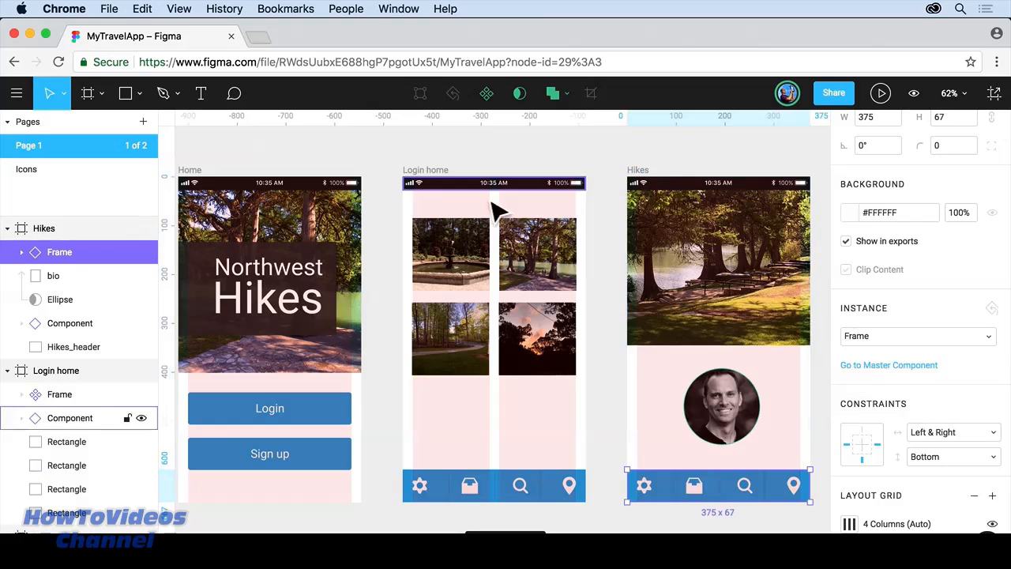
left_click(198, 174)
key("ctrl+v")
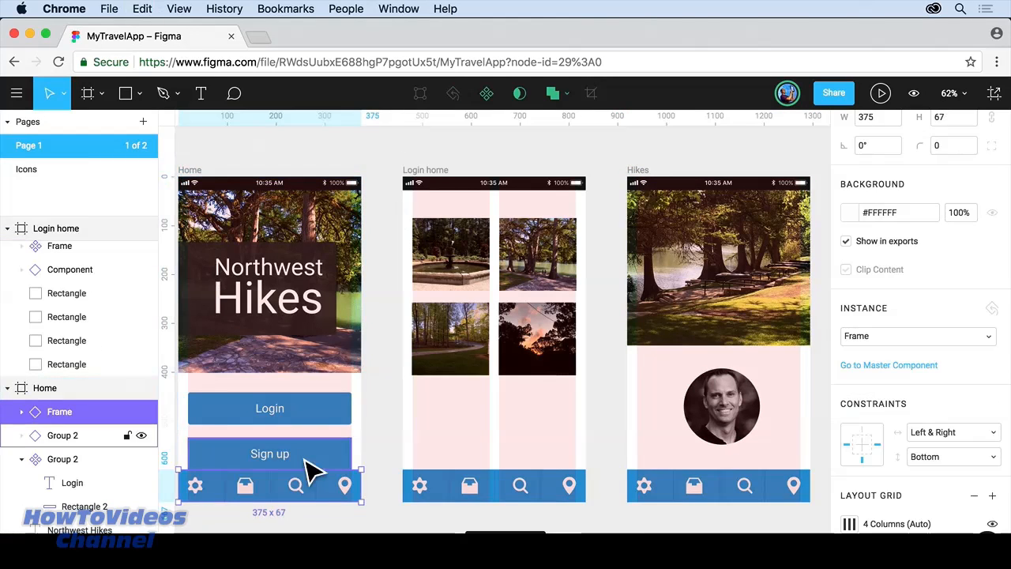
Step: Shift Home's background image and its Login and Sign up buttons up above the bar
left_click(293, 356)
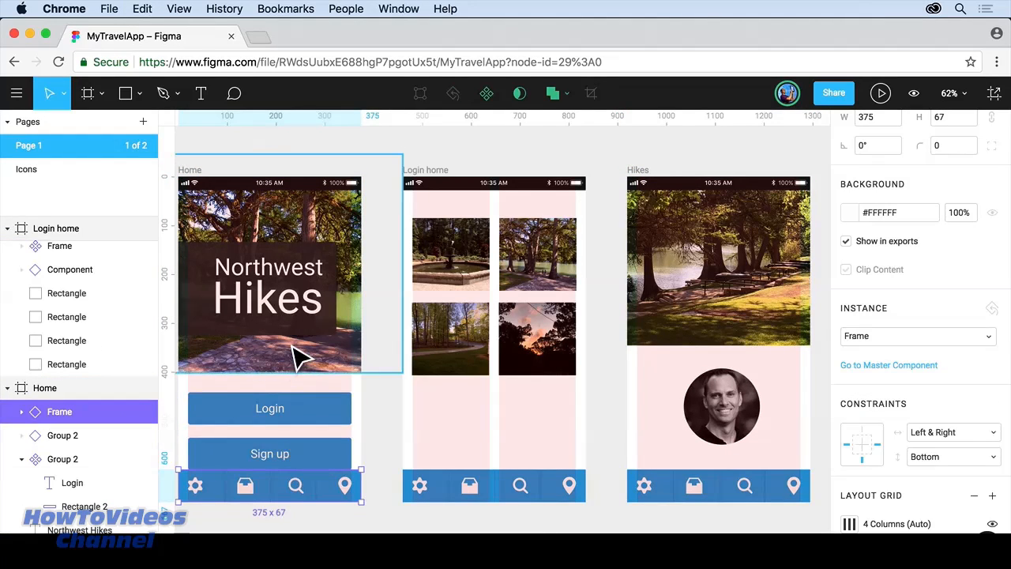
left_click_drag(294, 351, 294, 341)
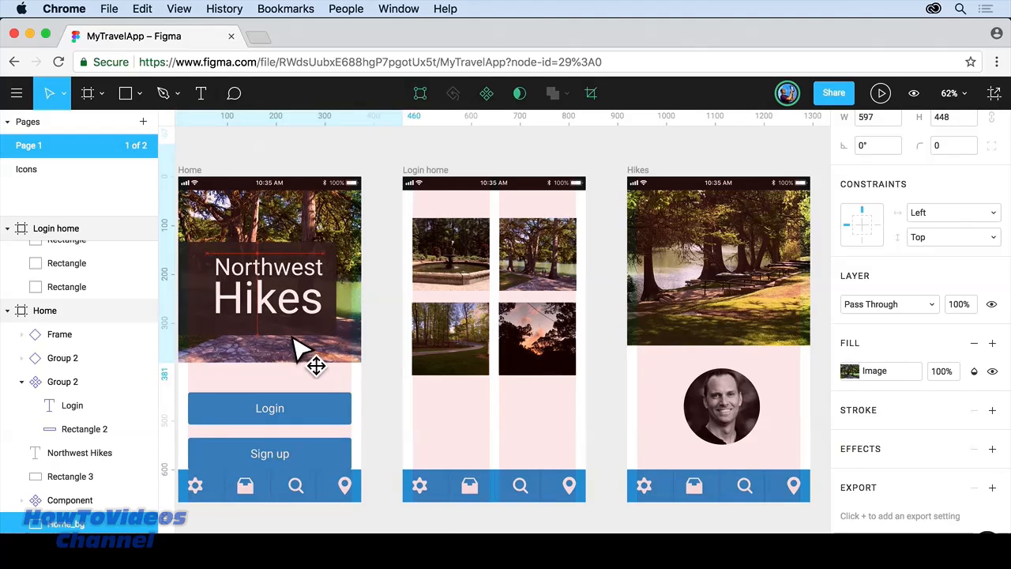
left_click(309, 417)
left_click(315, 458, "shift")
left_click_drag(316, 458, 312, 439)
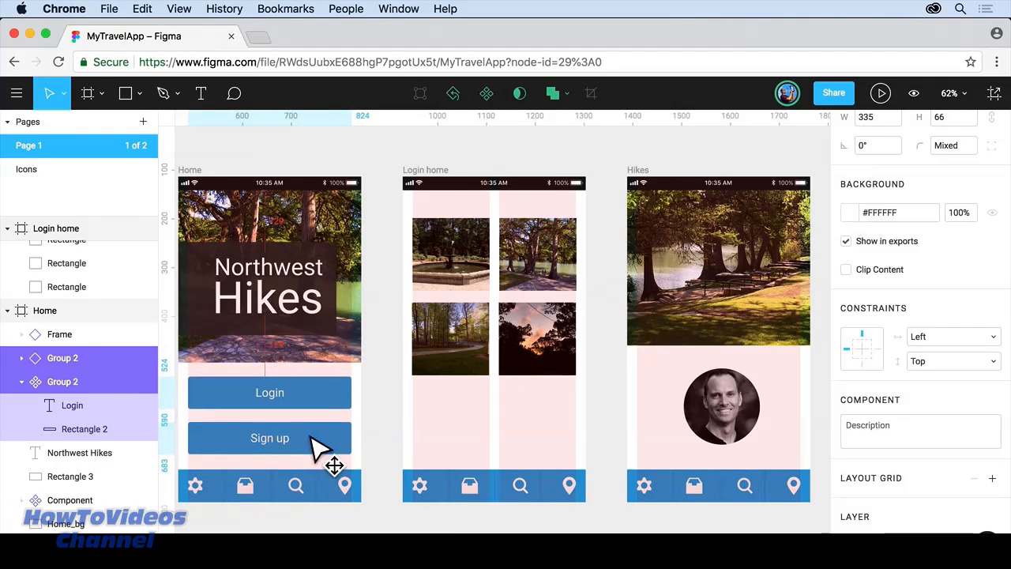
Step: Nudge Home's background image and Login/Sign up buttons a little further up
left_click(325, 358)
left_click_drag(327, 368, 327, 357)
left_click(327, 359)
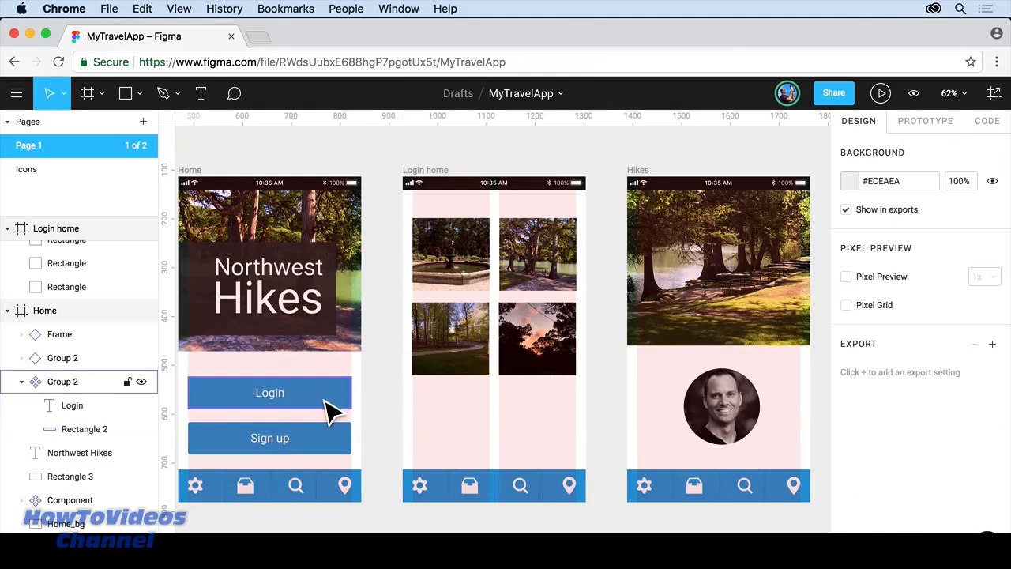
left_click(331, 404)
left_click(329, 442, "shift")
left_click_drag(328, 440, 323, 429)
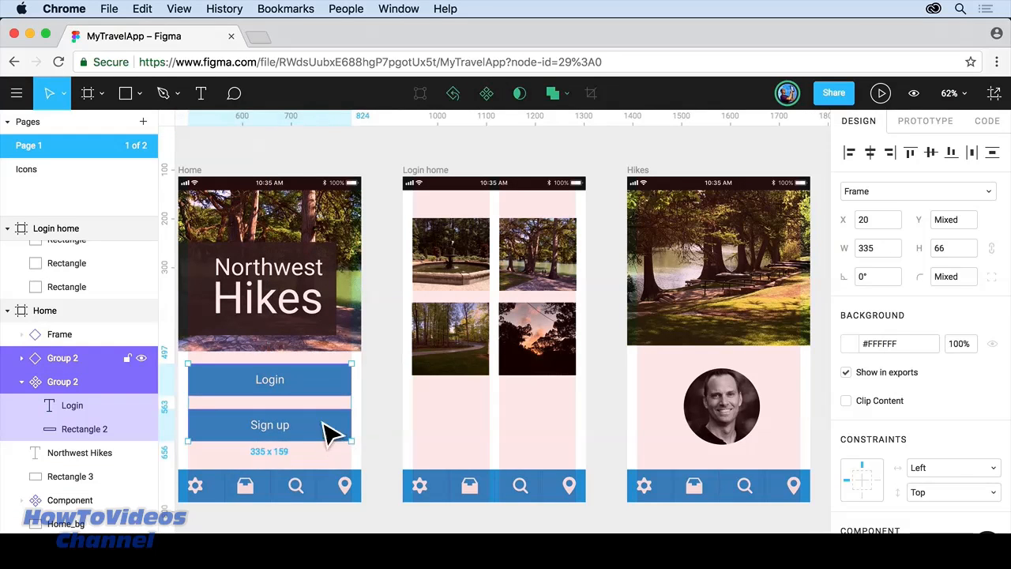
left_click(387, 419)
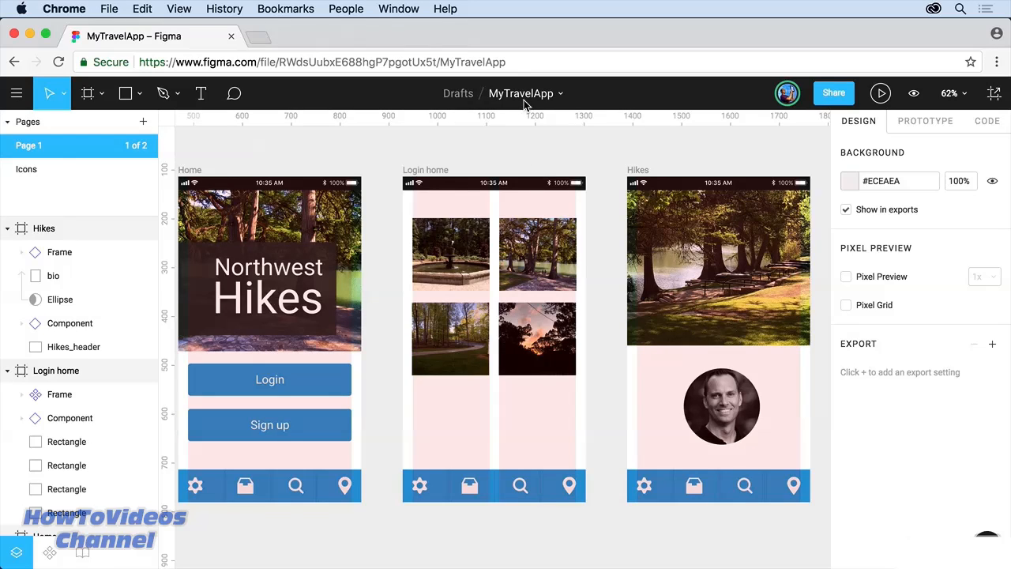
Step: Show the file's version history and preview the 8:04 am version with its options menu
left_click(564, 96)
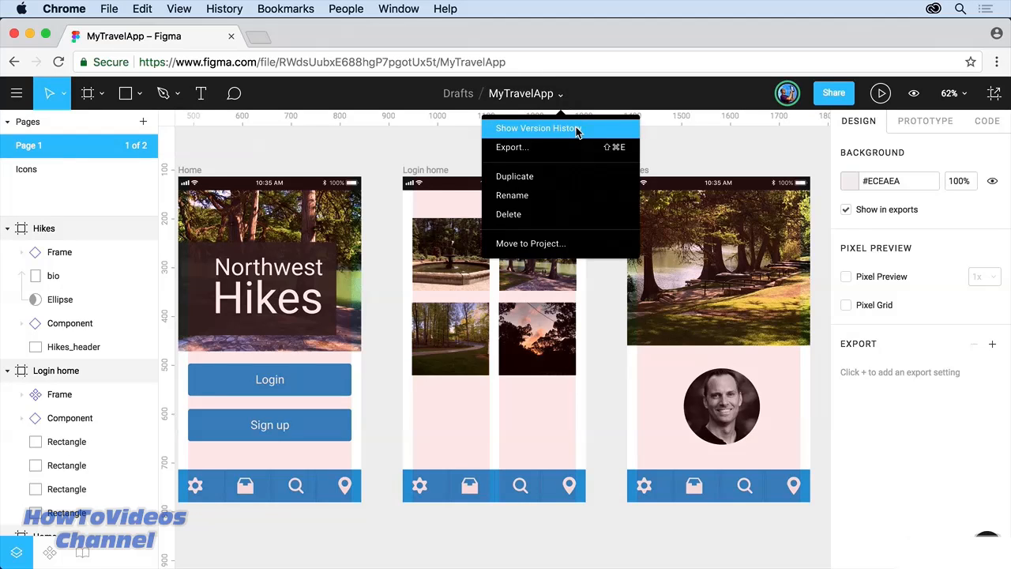
left_click(577, 129)
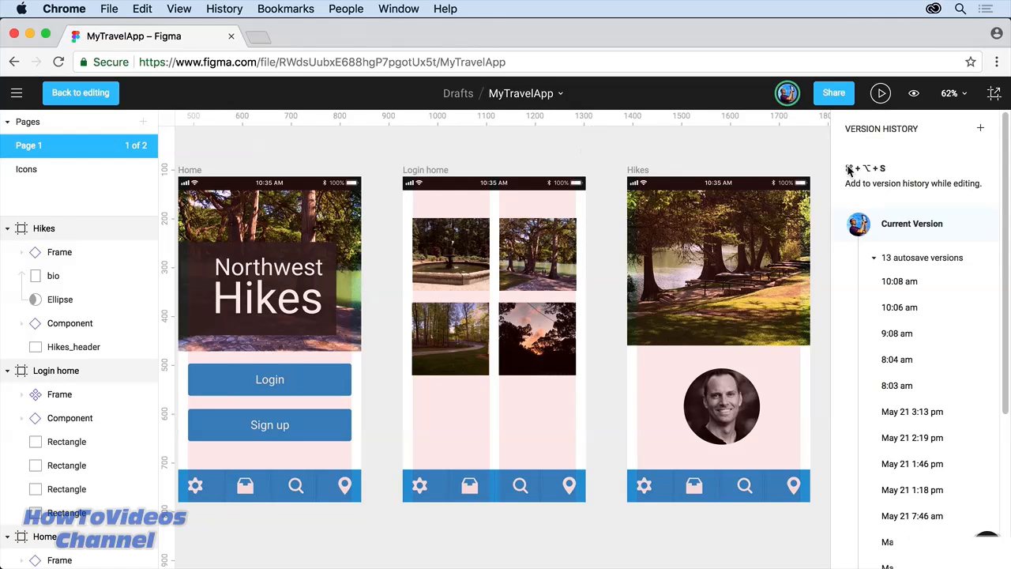
left_click(892, 364)
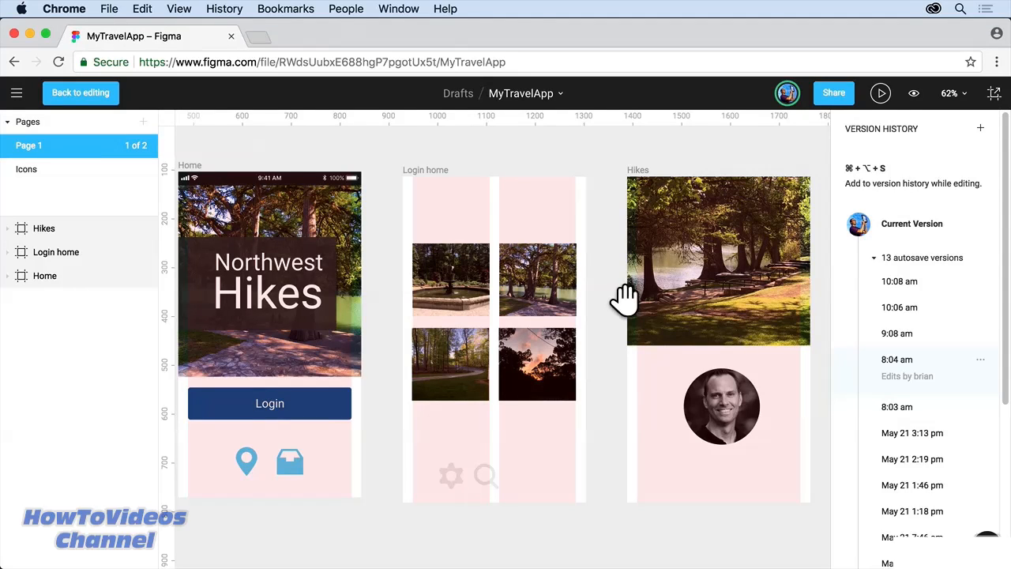
left_click(980, 361)
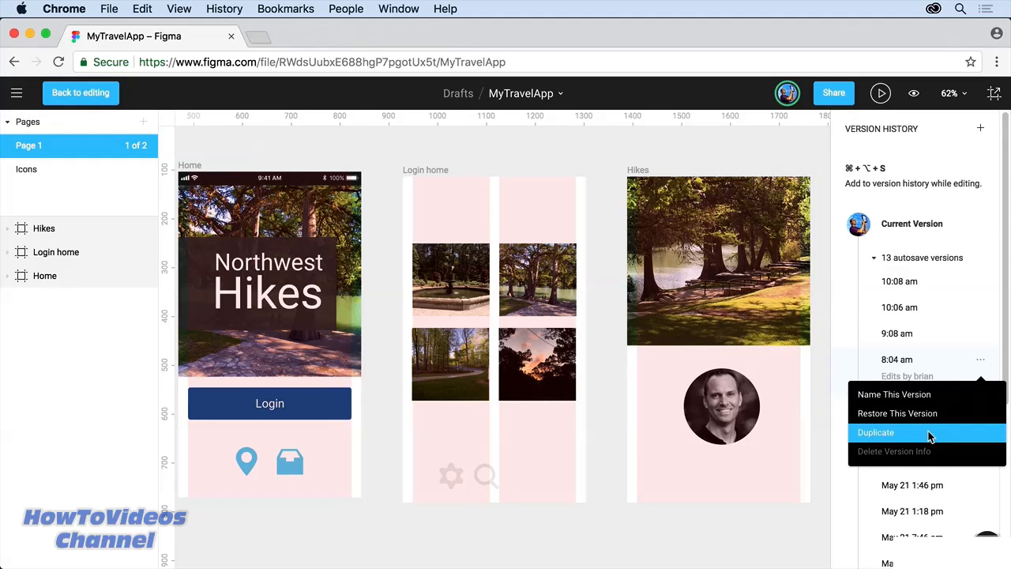
Step: Name the 8:04 am version 'We added the footer' and expand the newer autosave versions
left_click(949, 375)
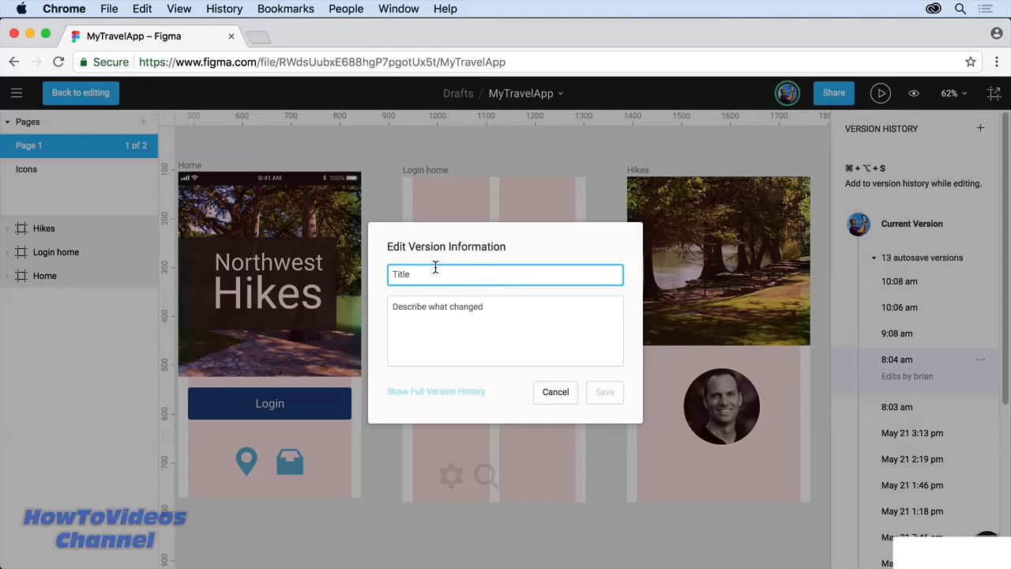
type("We add")
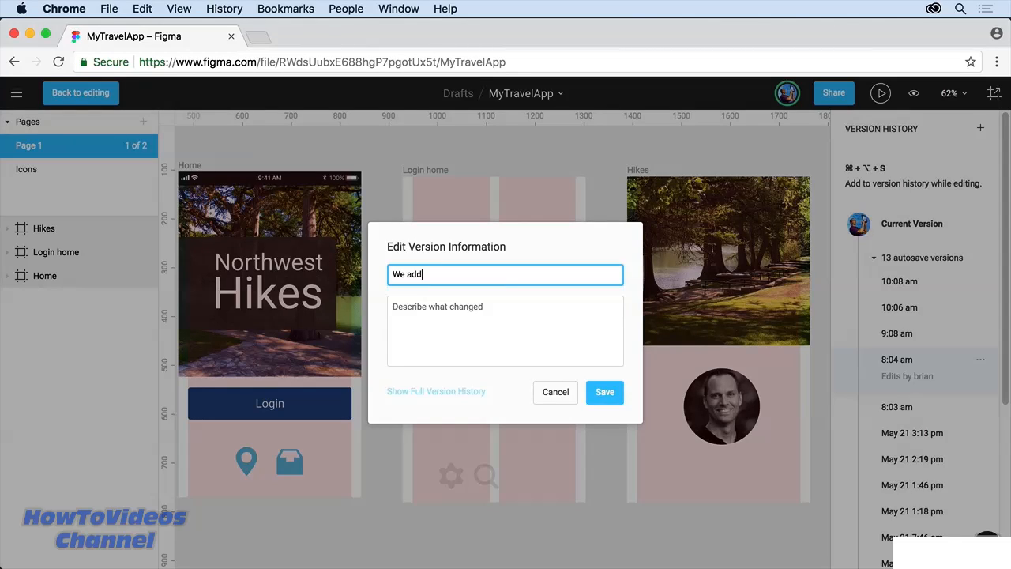
type("ed the footert")
left_click(434, 312)
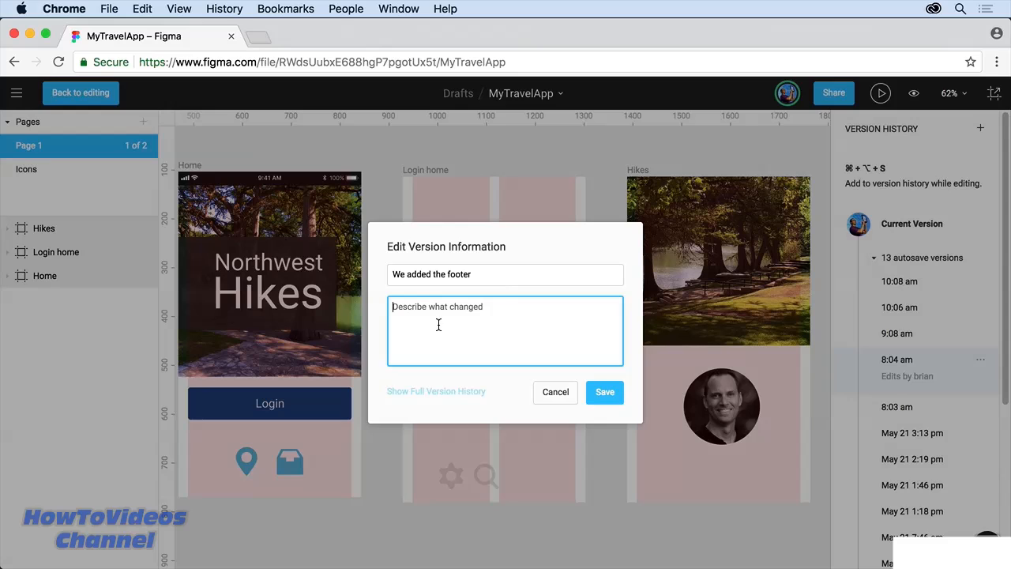
left_click(605, 392)
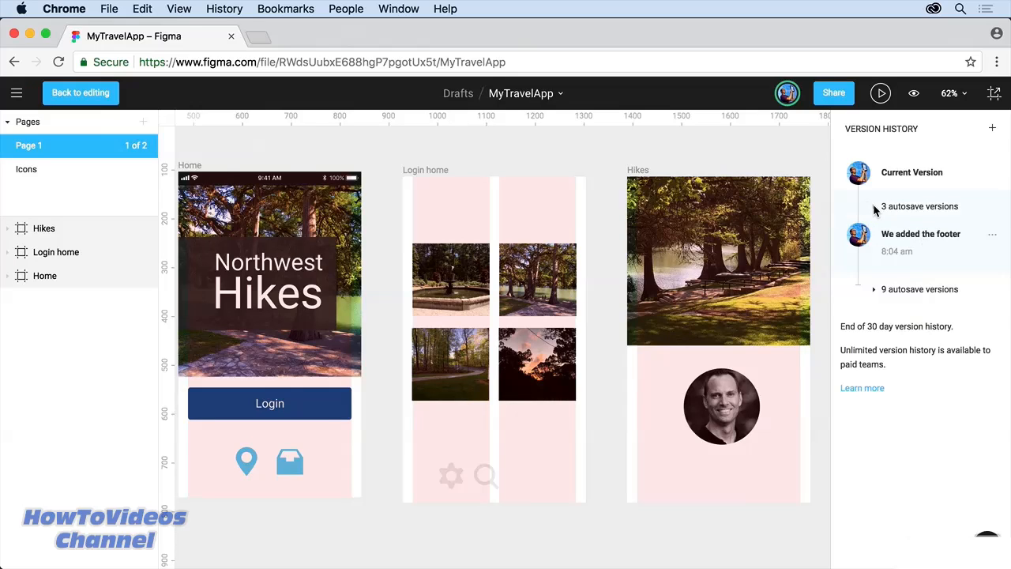
left_click(874, 207)
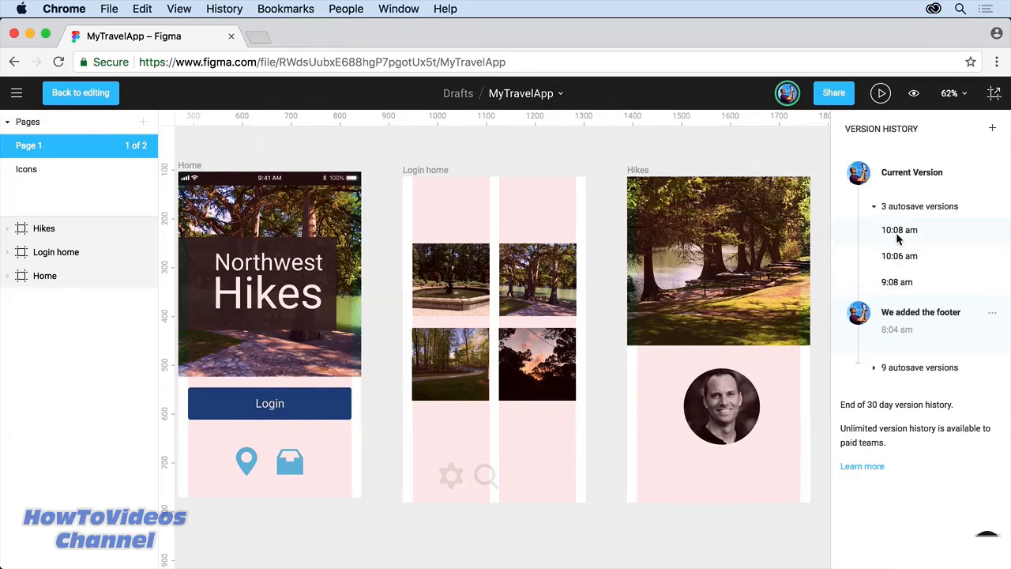
Step: Restore MyTravelApp to its 10:08 am autosave version
left_click(875, 368)
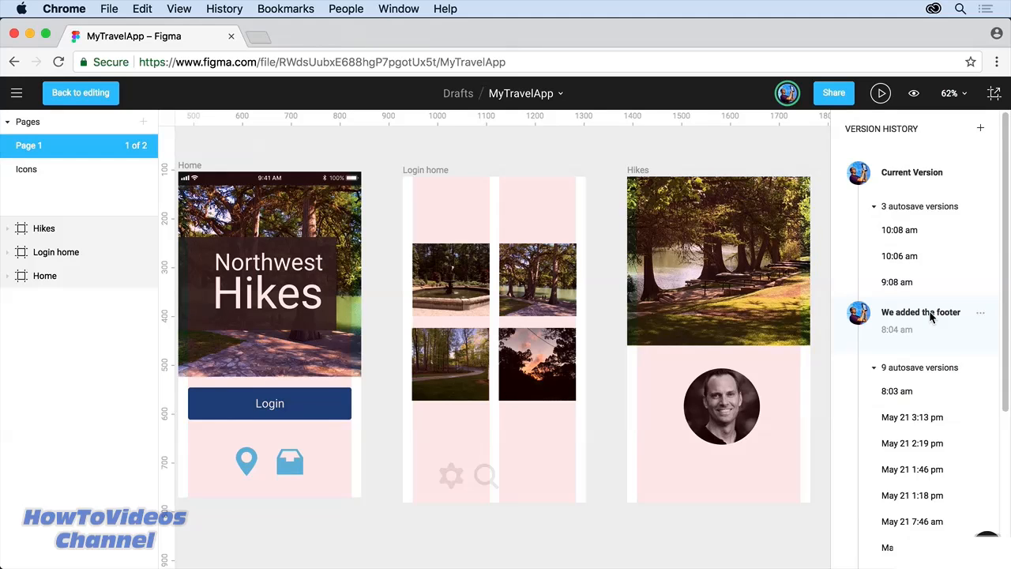
left_click(901, 229)
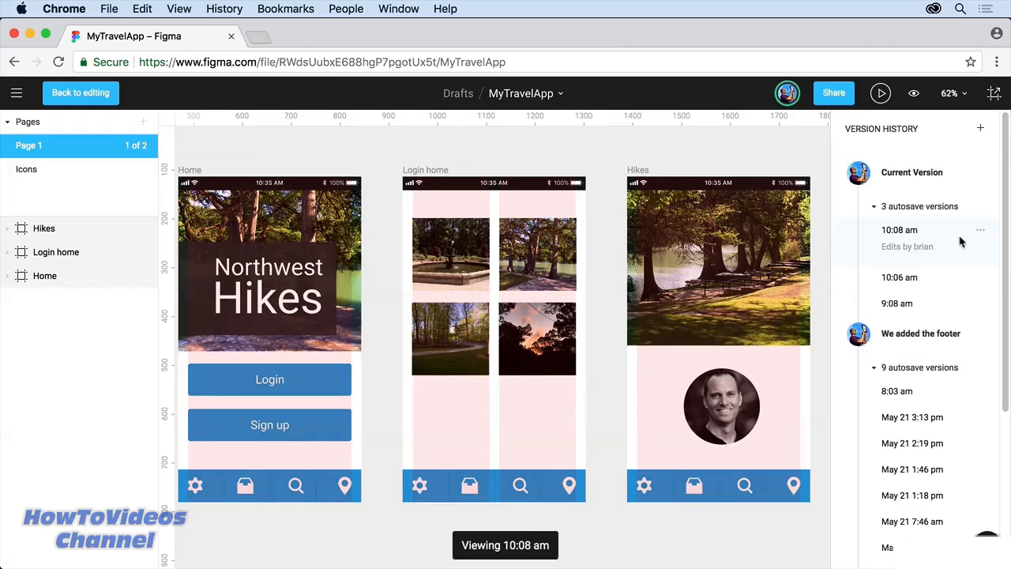
left_click(981, 230)
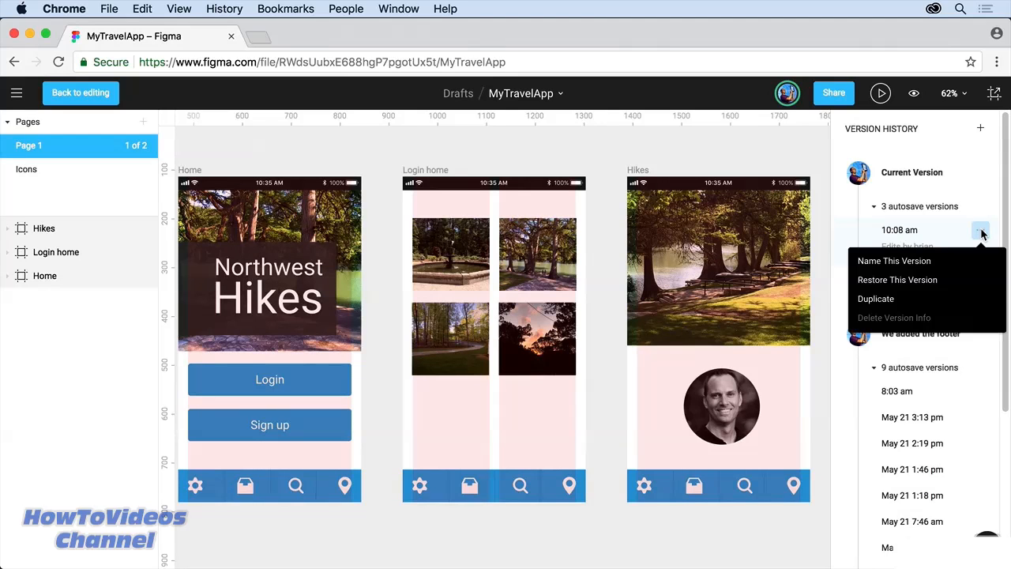
left_click(915, 276)
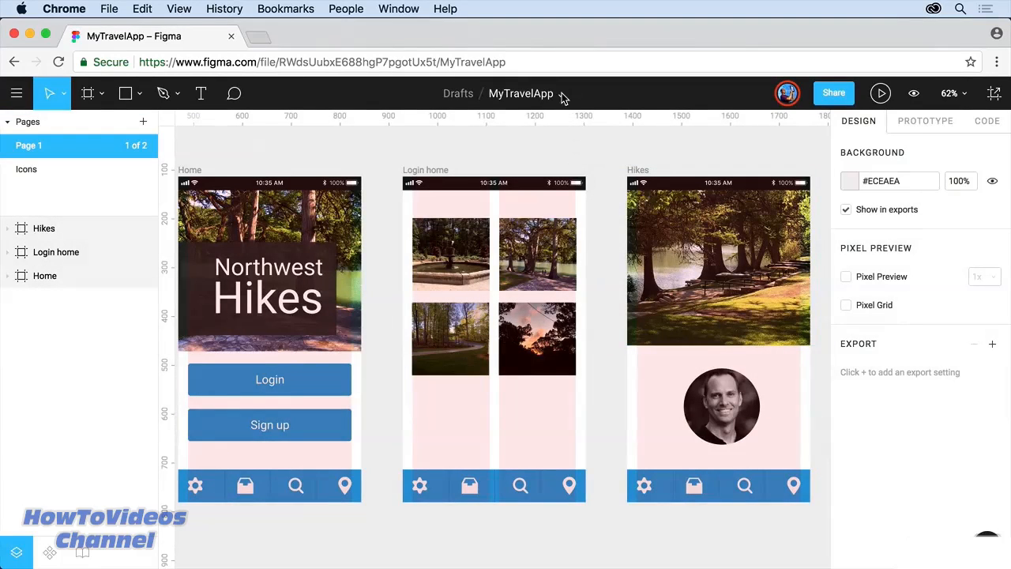
Step: Reopen version history to check the restored file, then return to editing
left_click(563, 94)
left_click(567, 128)
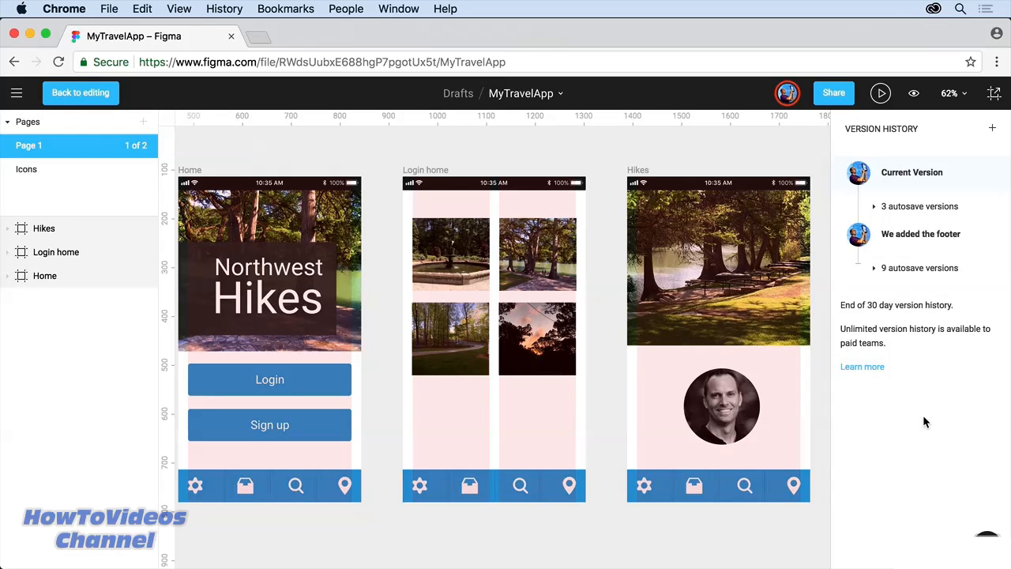
left_click(77, 95)
Step: Move the Hikes bio photo slightly higher and save a named version describing the moved image
left_click(725, 415)
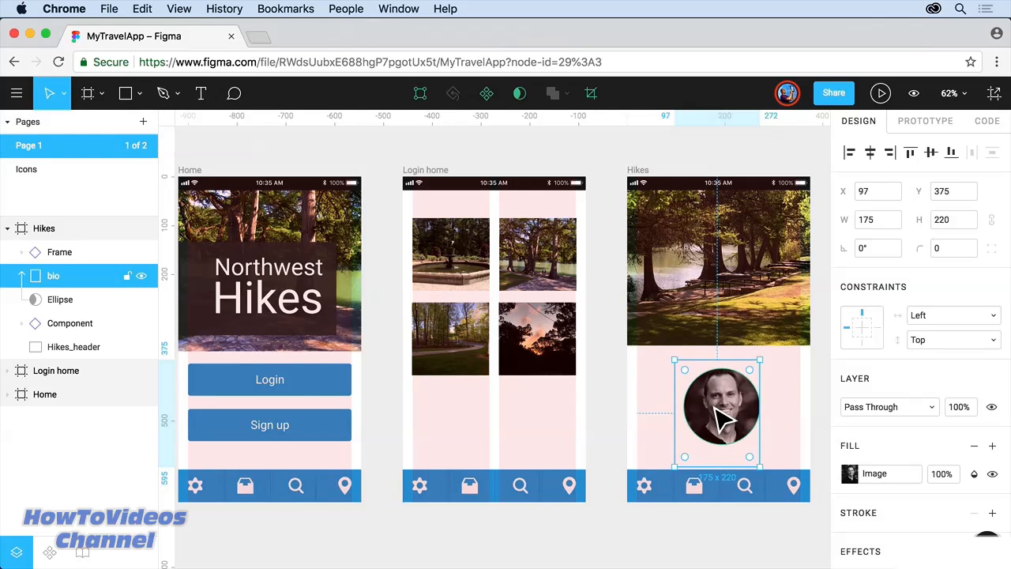
left_click_drag(715, 407, 718, 405)
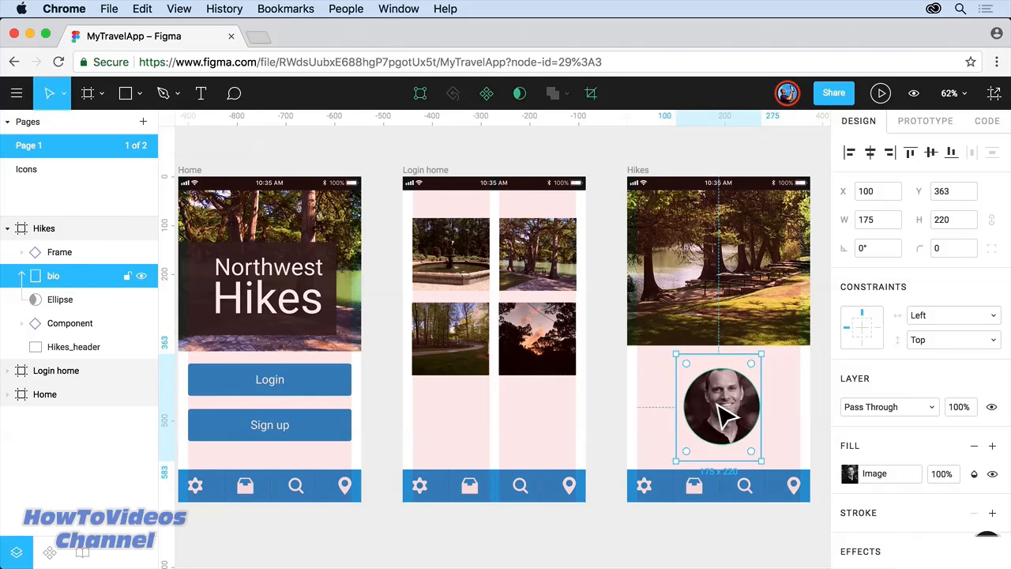
left_click(18, 93)
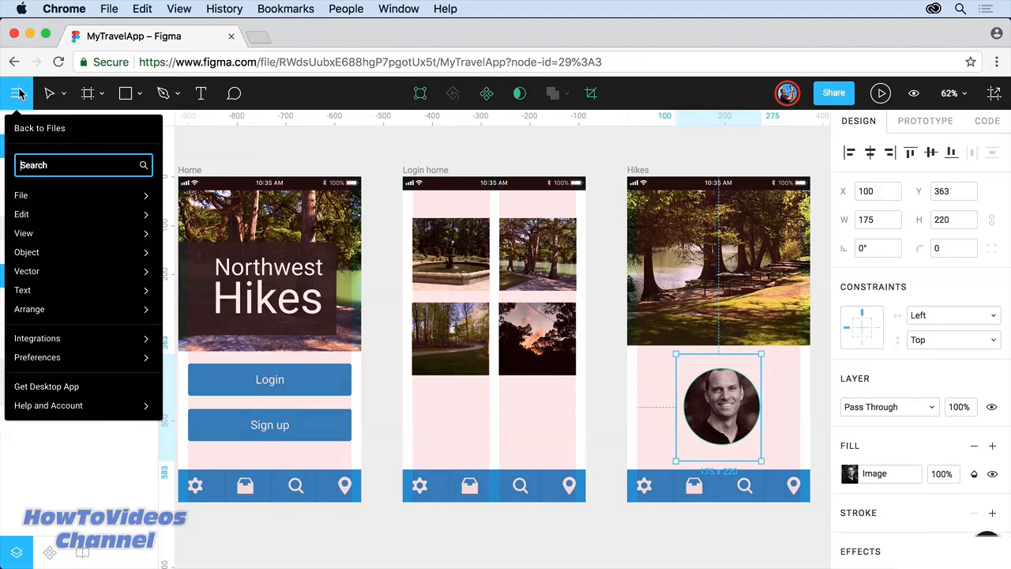
mouse_move(36, 197)
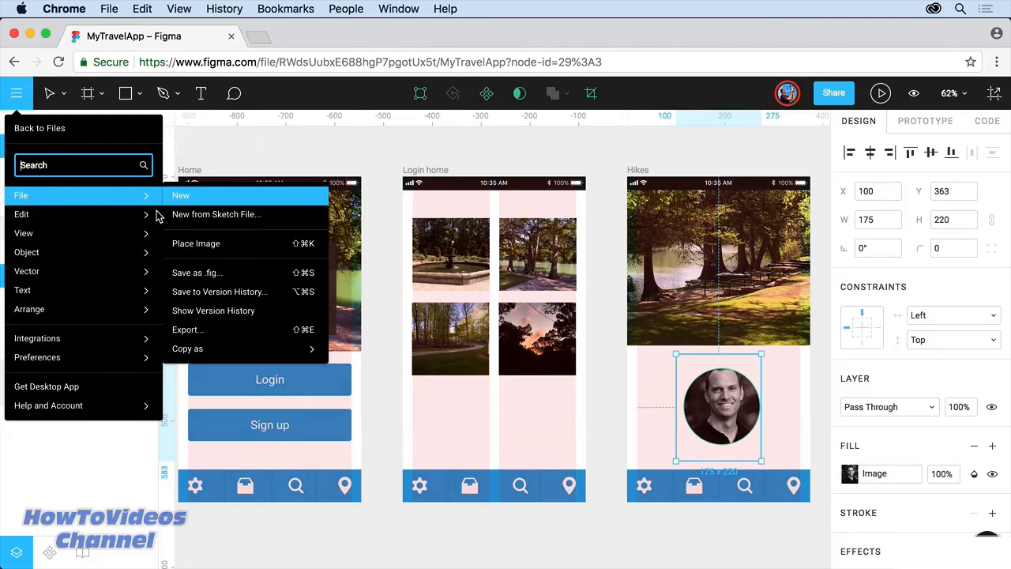
left_click(278, 298)
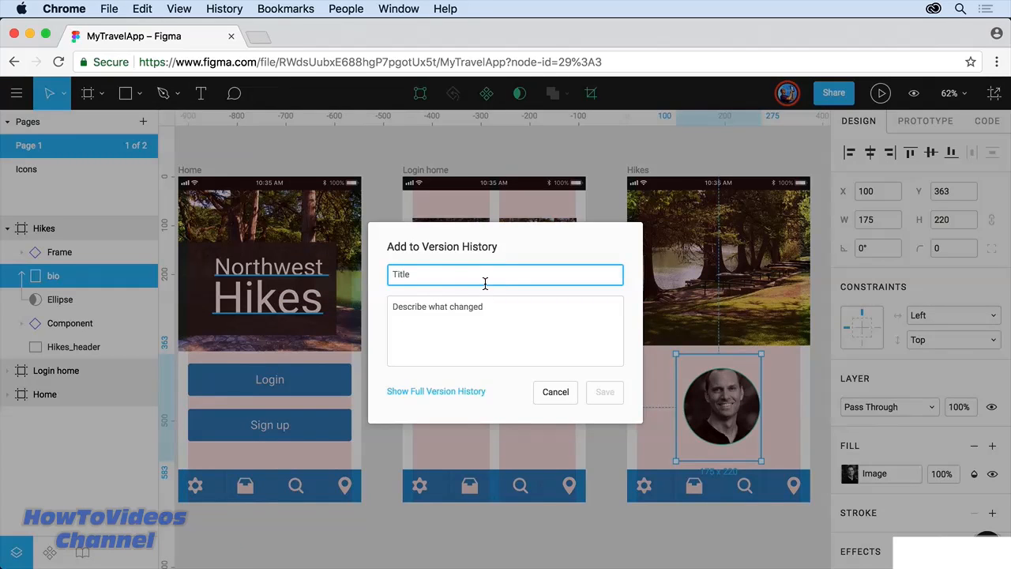
type("Moved")
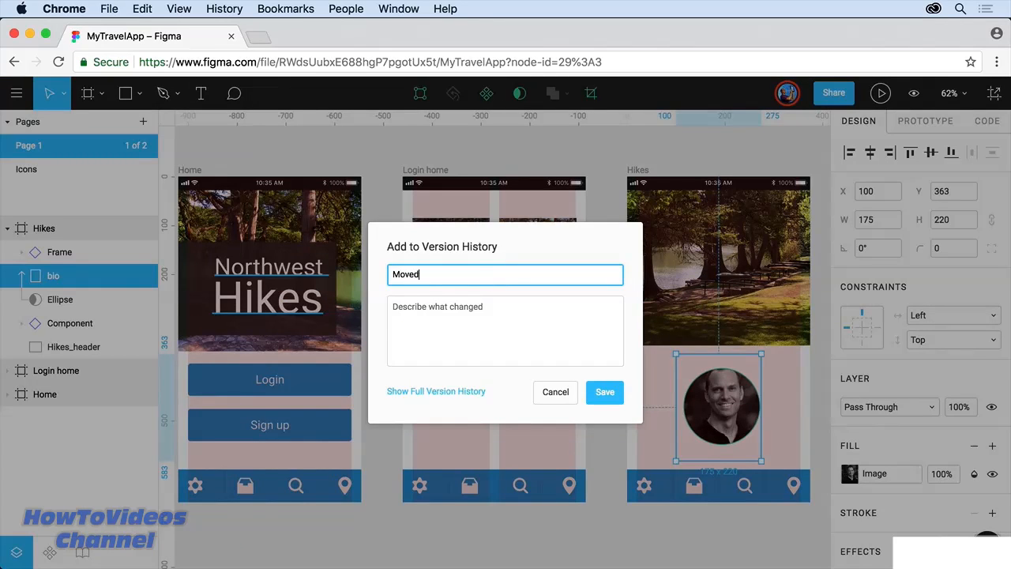
type(" the image of brian")
left_click(605, 395)
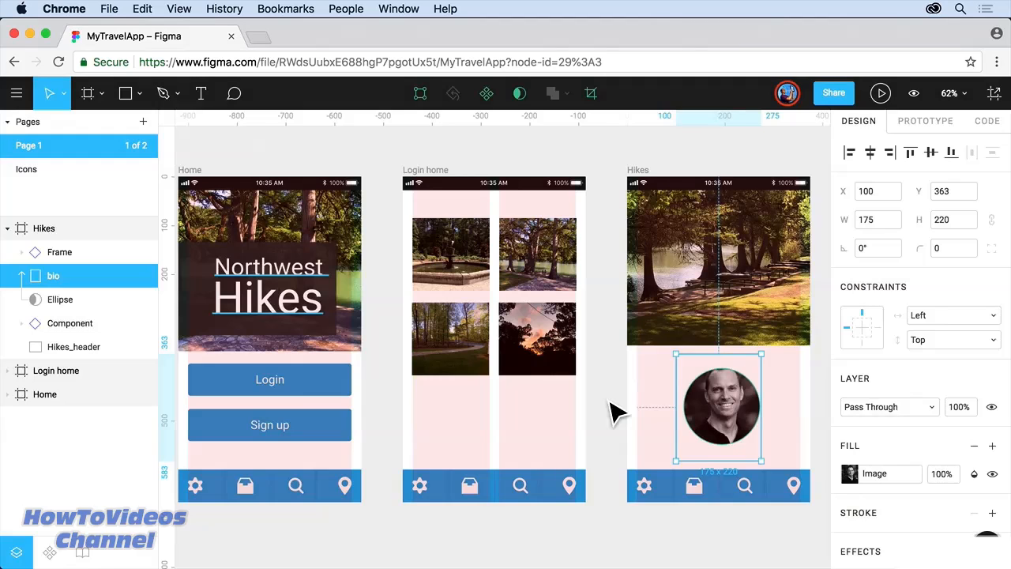
Step: Review version history with the 4 and 9 autosave groups expanded, then return to editing
left_click(594, 164)
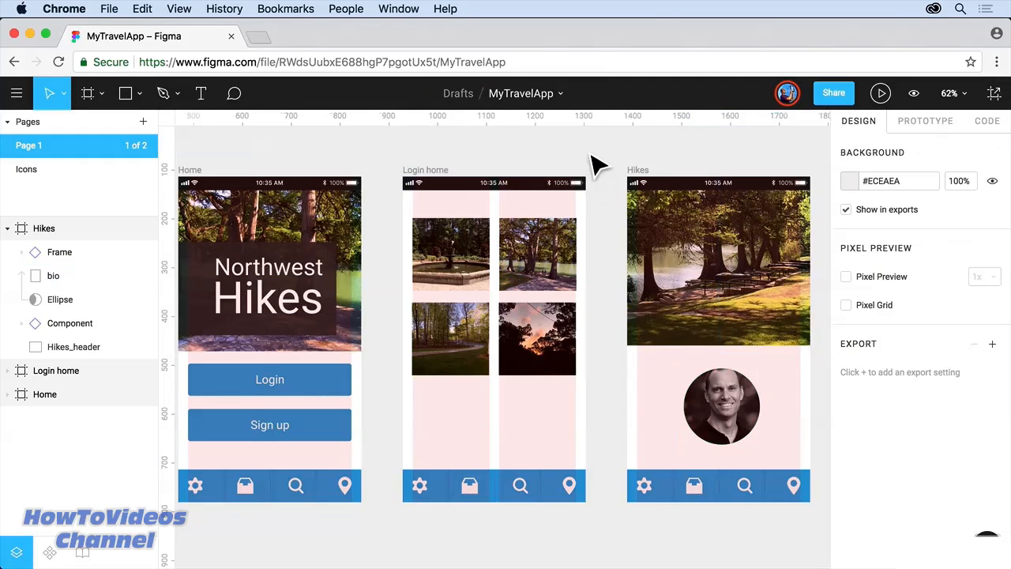
left_click(561, 96)
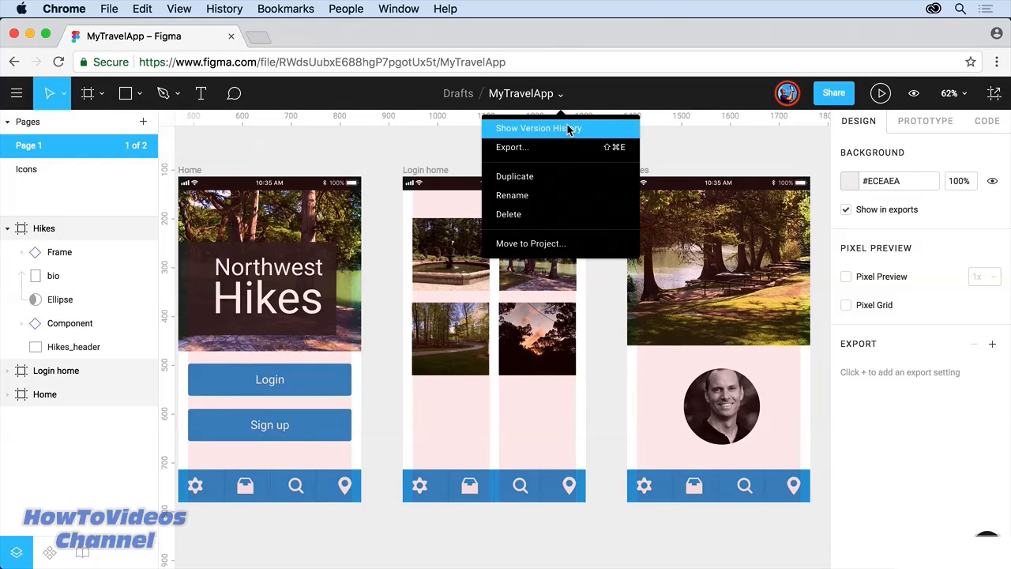
left_click(568, 129)
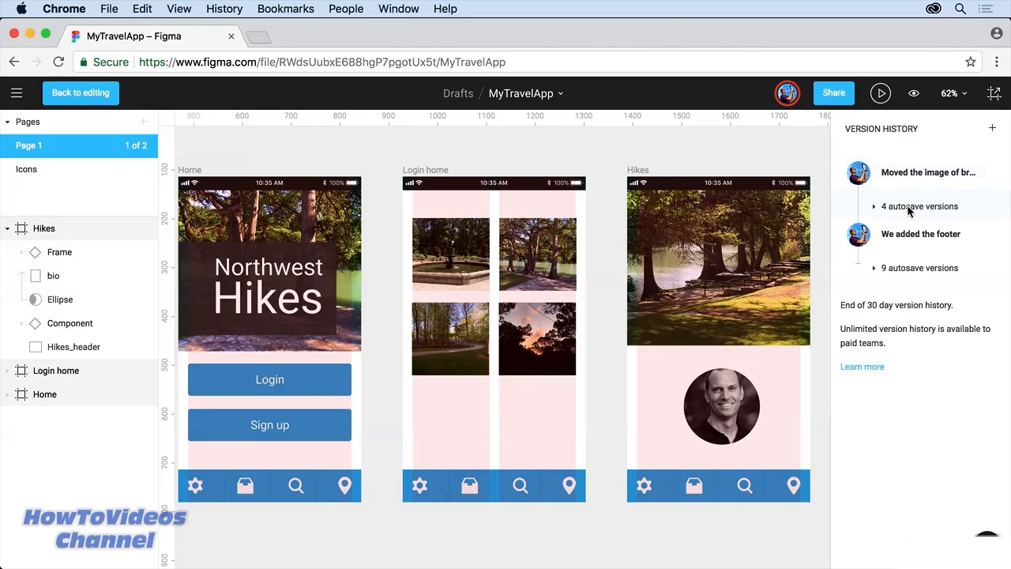
left_click(875, 206)
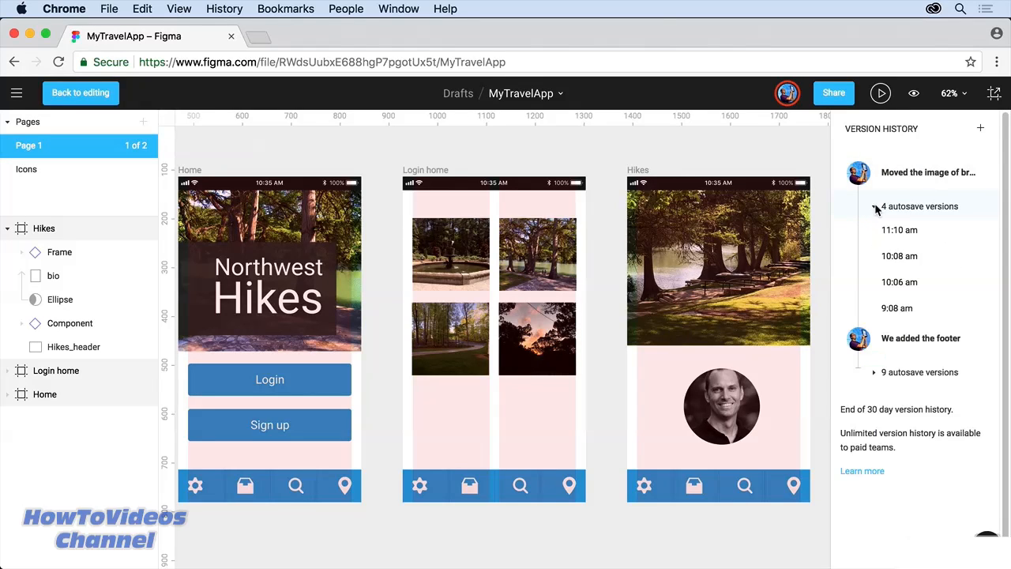
left_click(875, 372)
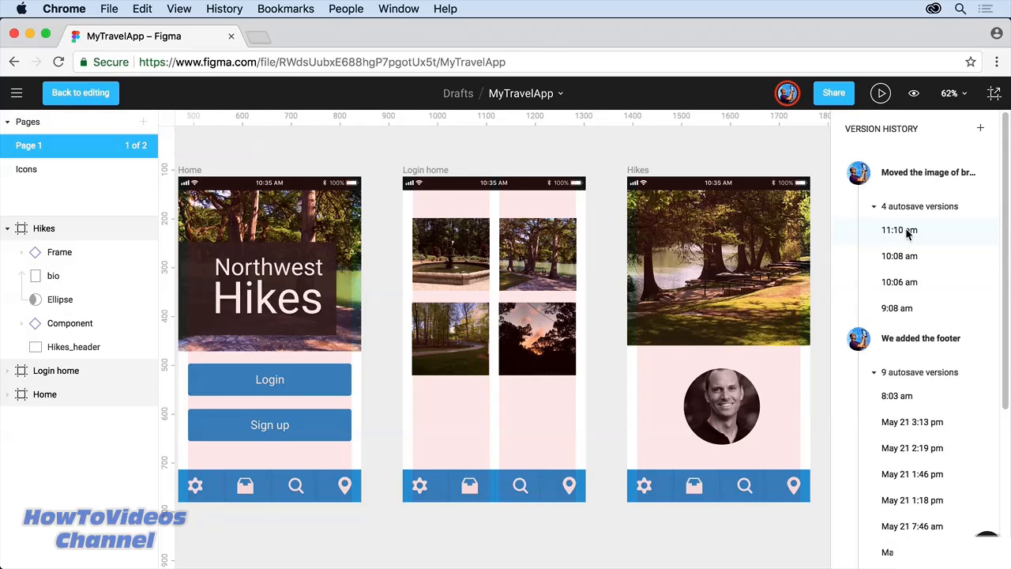
left_click(72, 93)
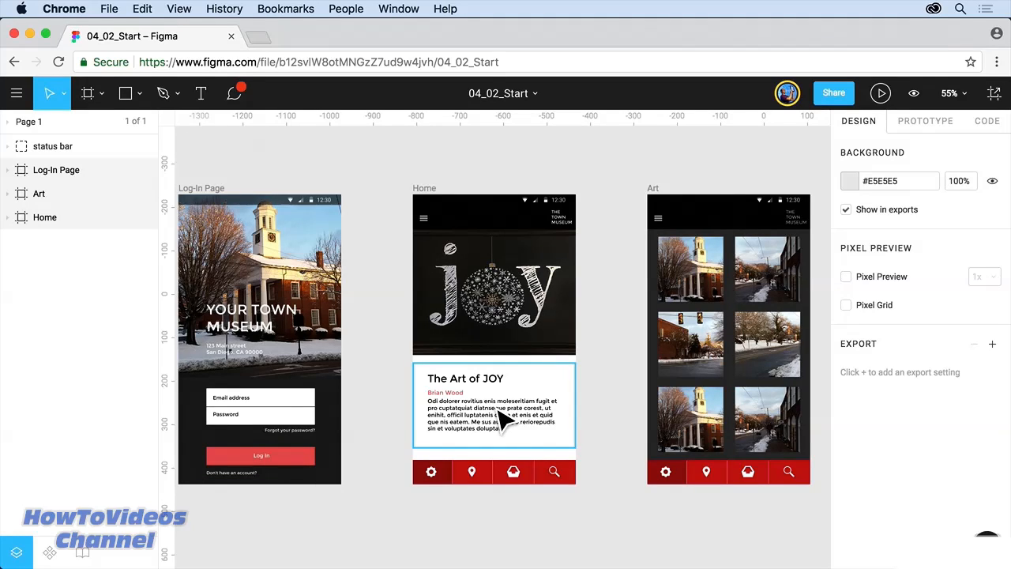
left_click(922, 126)
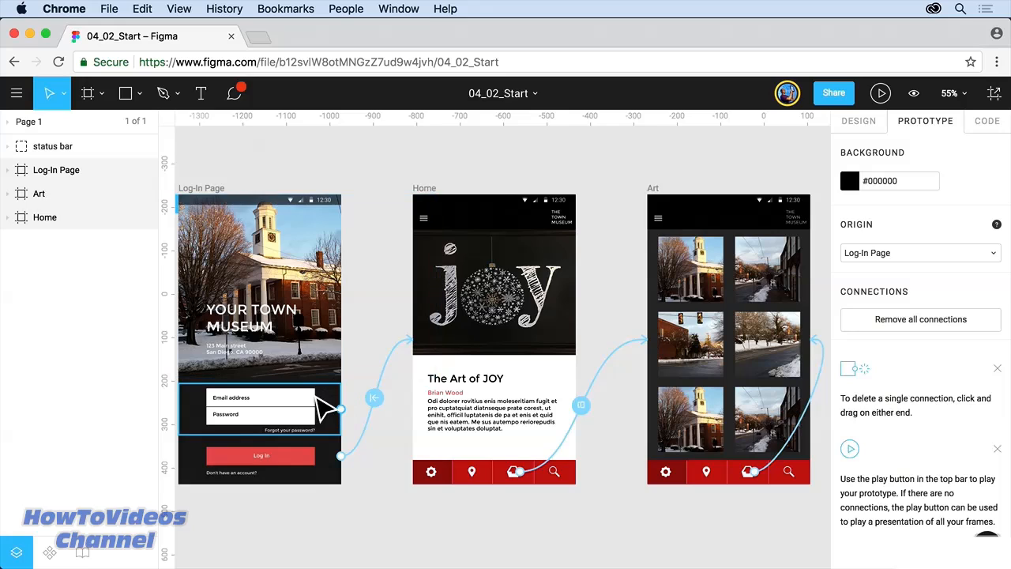
left_click_drag(341, 409, 426, 296)
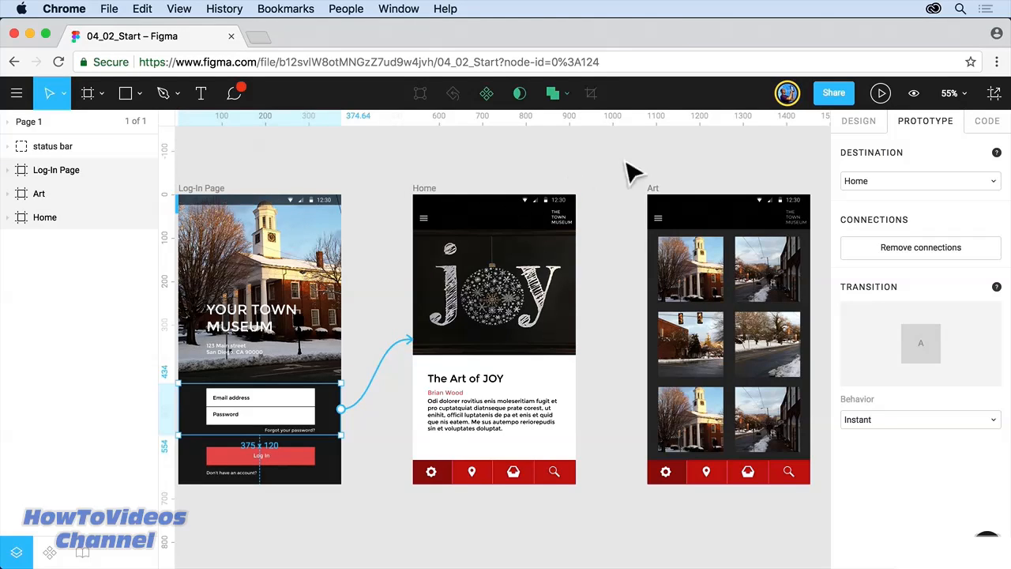
left_click(880, 93)
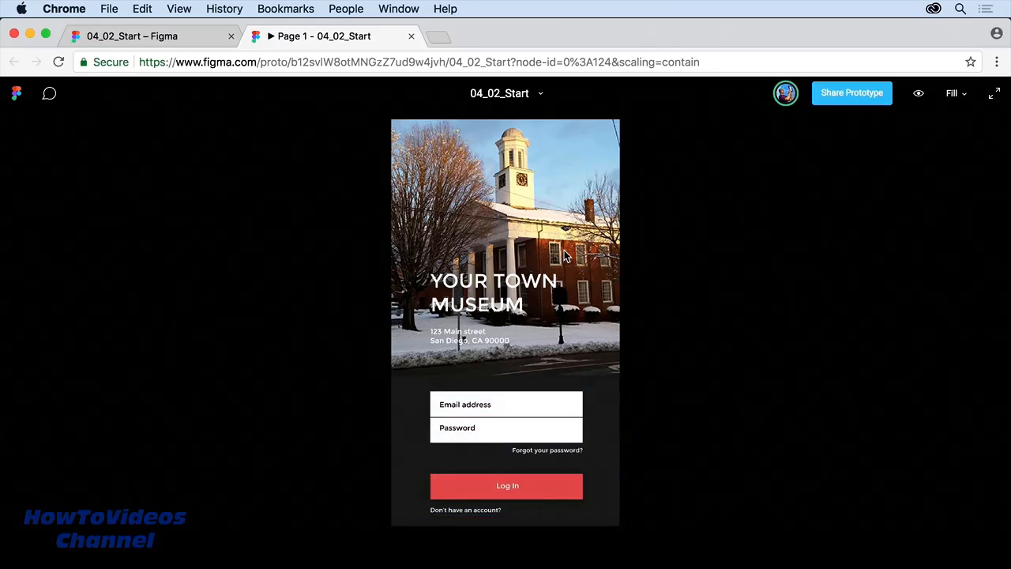
Step: Click through the prototype to The Art of JOY screen, view its comments, and close it
left_click(589, 313)
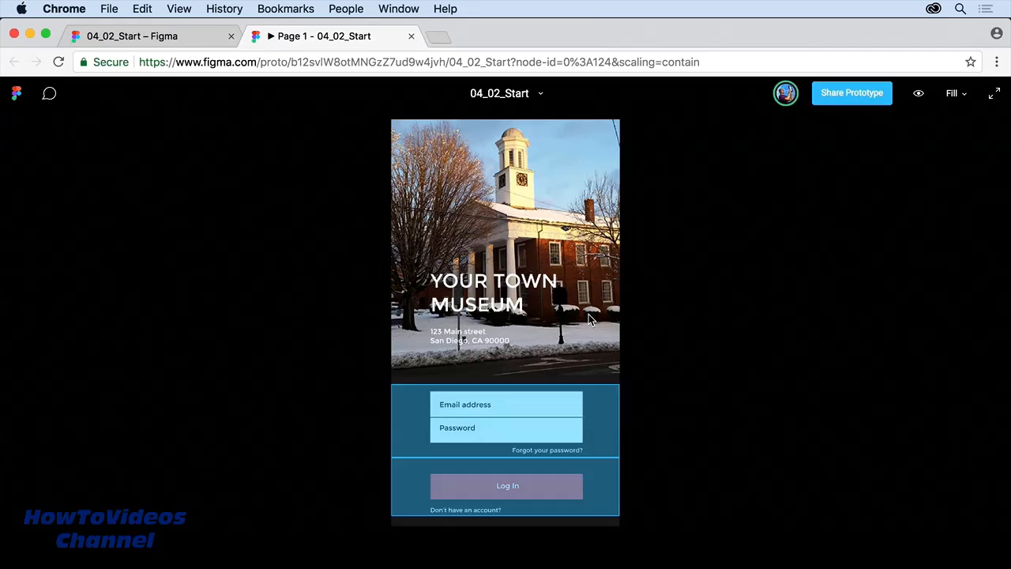
left_click(538, 490)
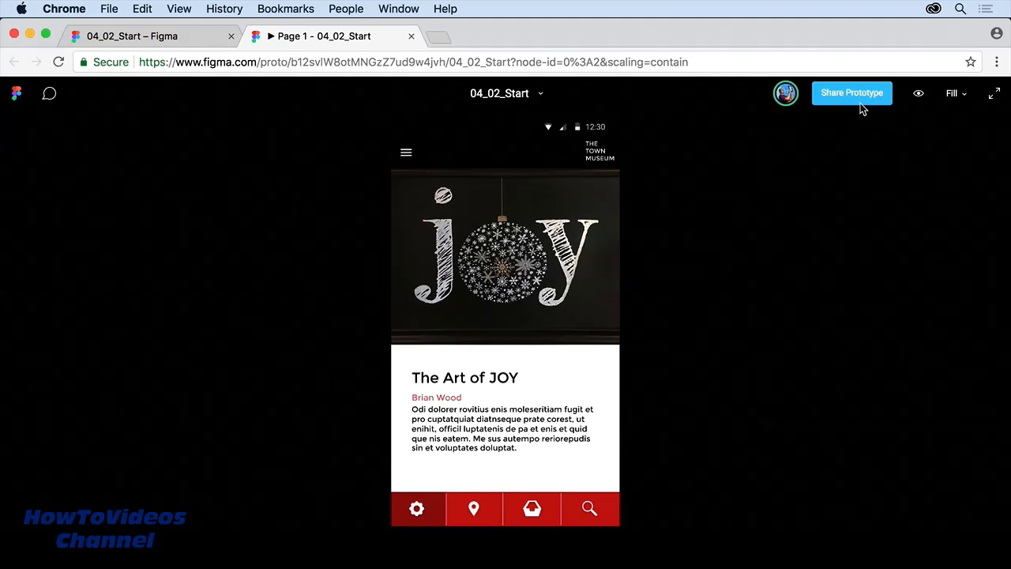
left_click(49, 93)
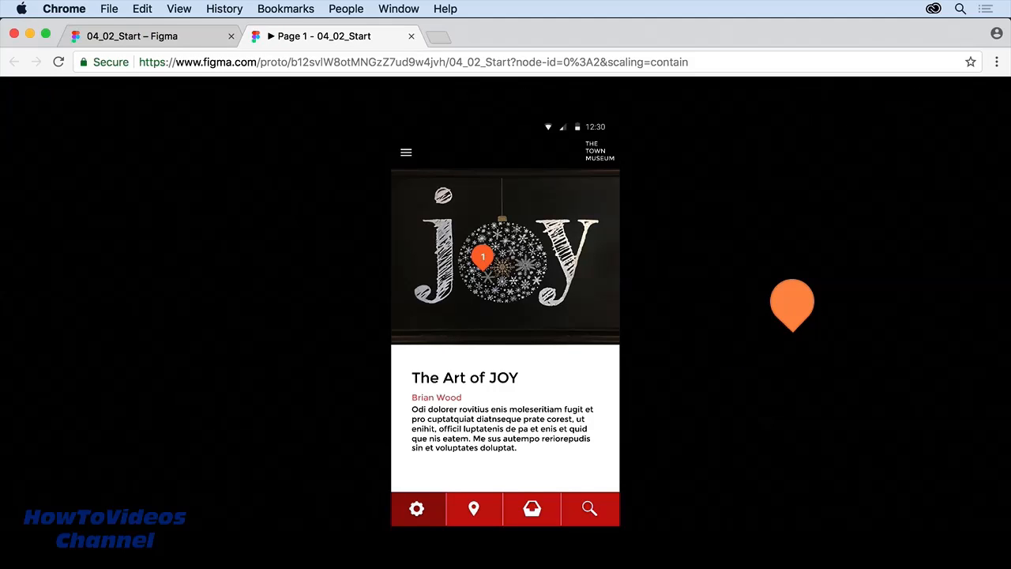
left_click(412, 37)
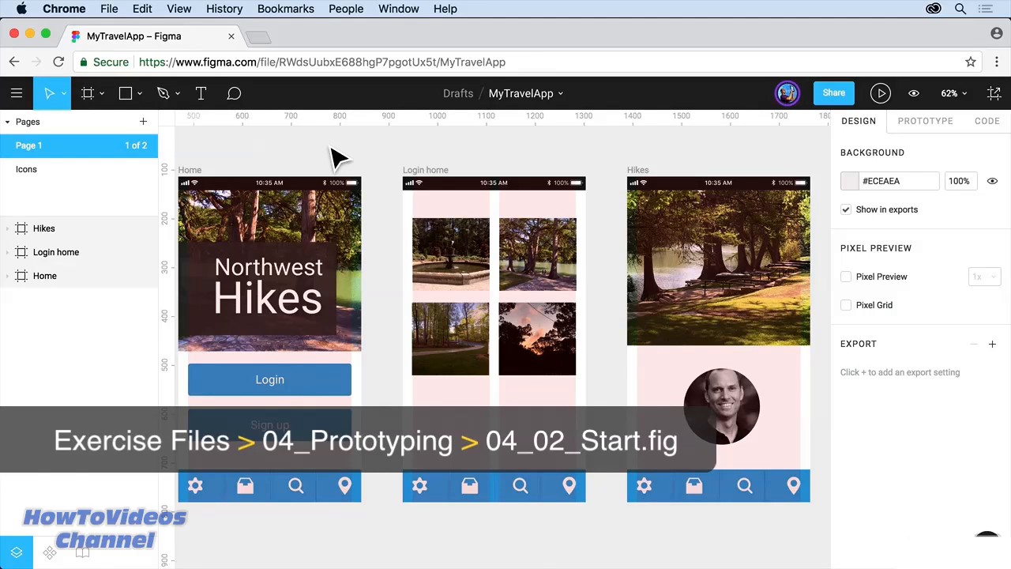
Step: Fit all frames in view, hide the layout grids with Ctrl+G, and show prototype settings
key("shift+1")
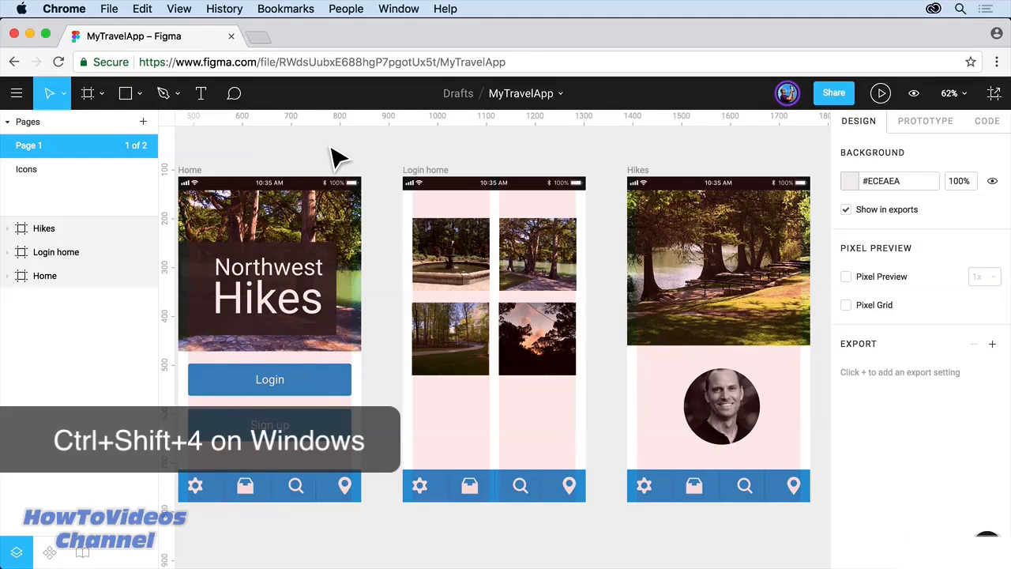
key("ctrl+g")
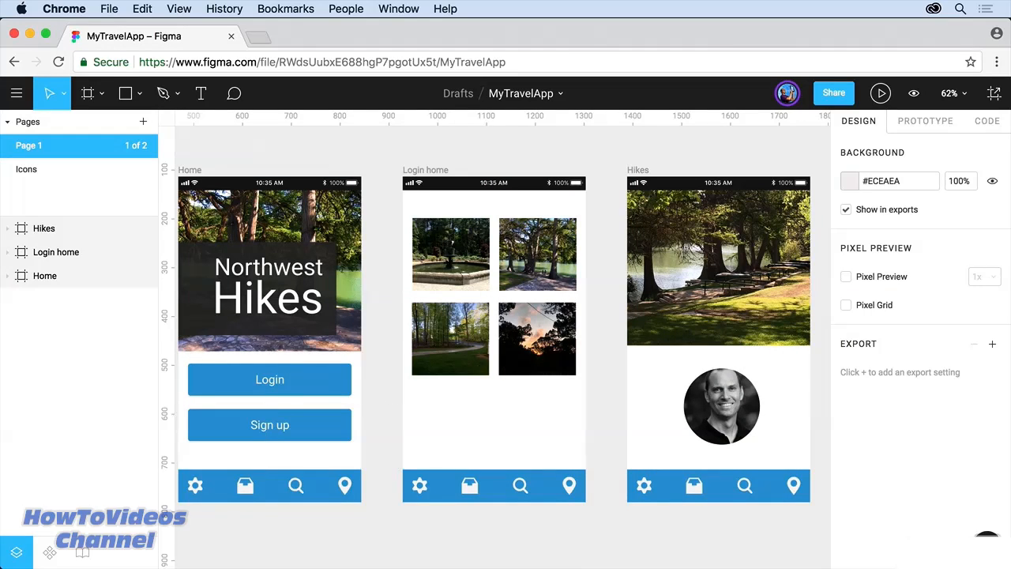
left_click(933, 120)
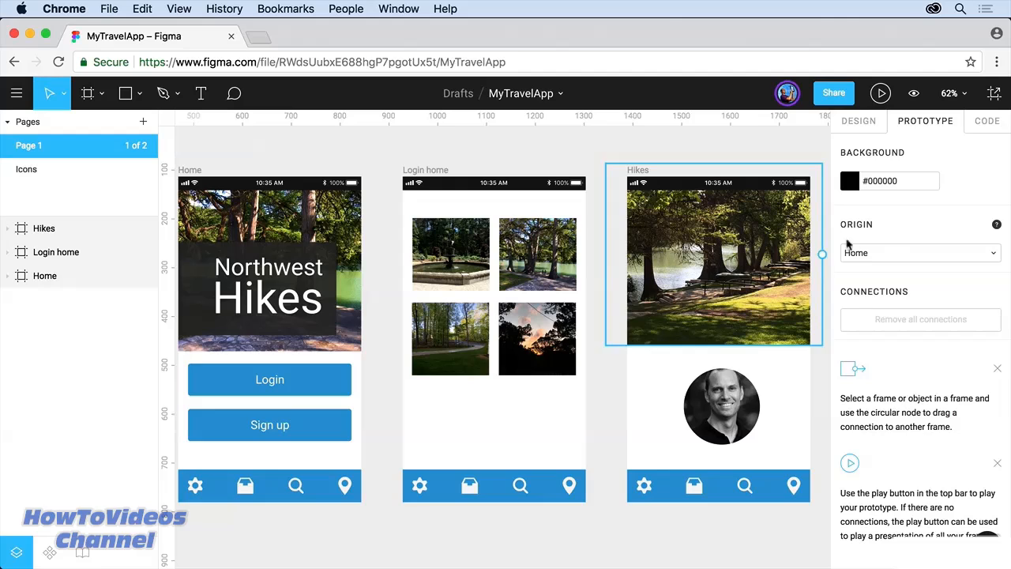
Step: Switch the prototype's starting frame to Login home, then back to Home
left_click(895, 253)
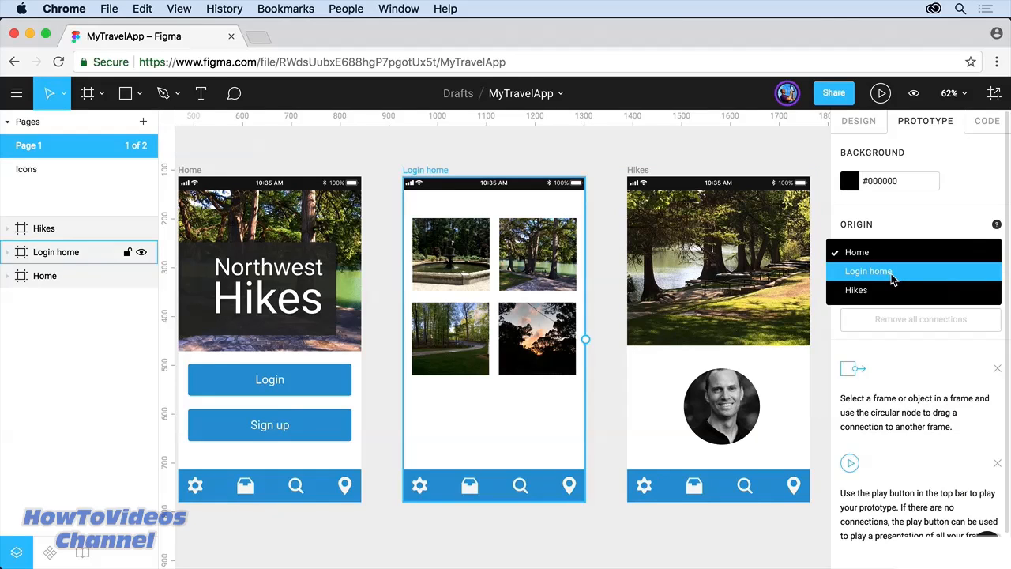
left_click(891, 271)
left_click(893, 253)
left_click(887, 234)
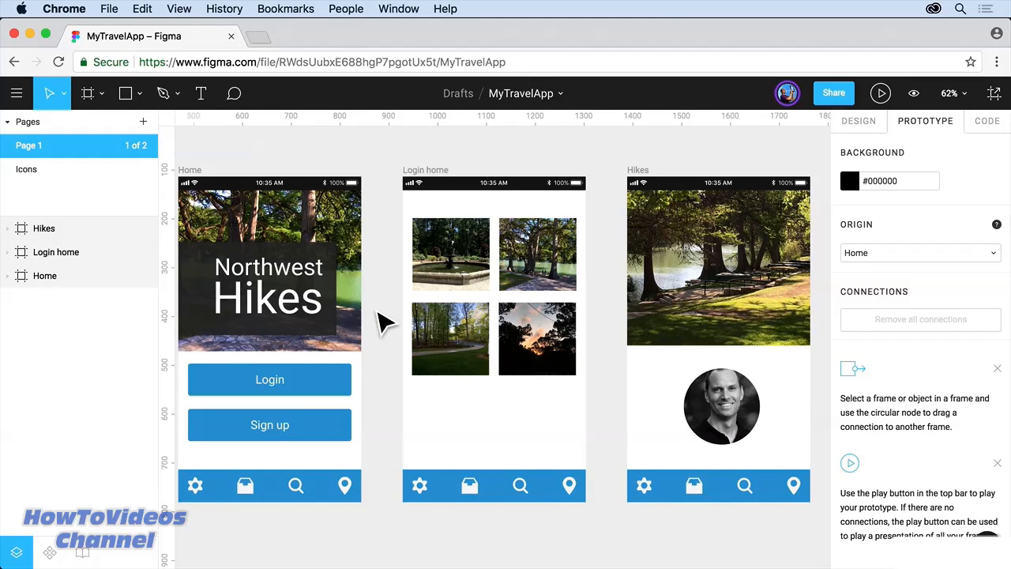
Step: Select the search icon in Home's tab bar and connect it to the Login home frame
left_click(200, 177)
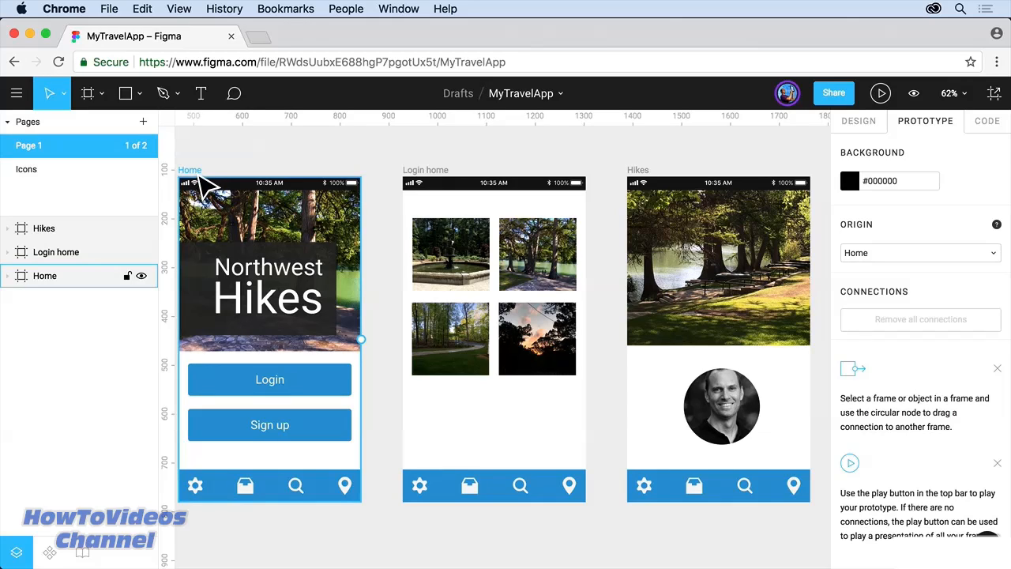
key("Escape")
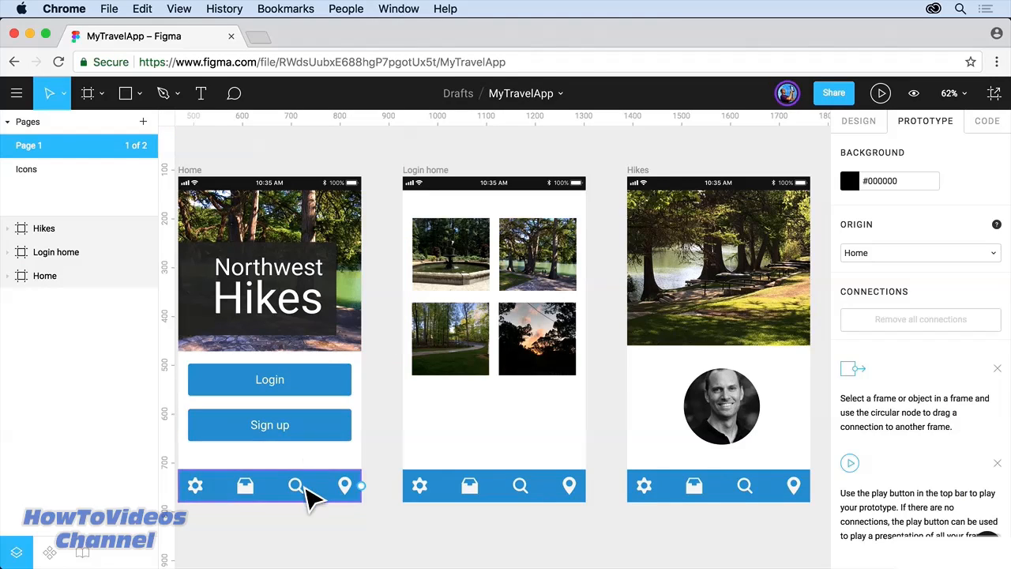
double_click(306, 487)
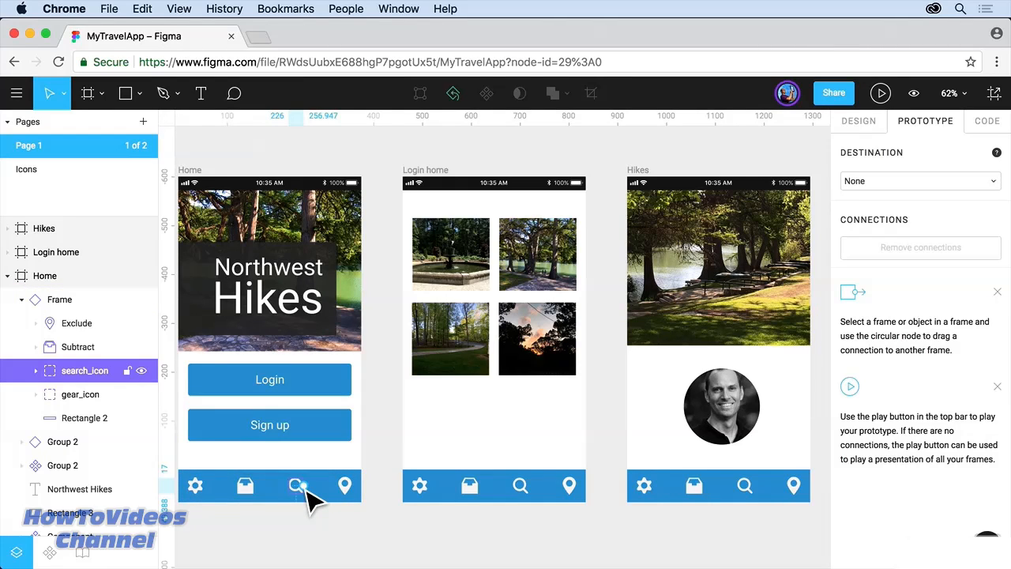
left_click_drag(308, 486, 432, 375)
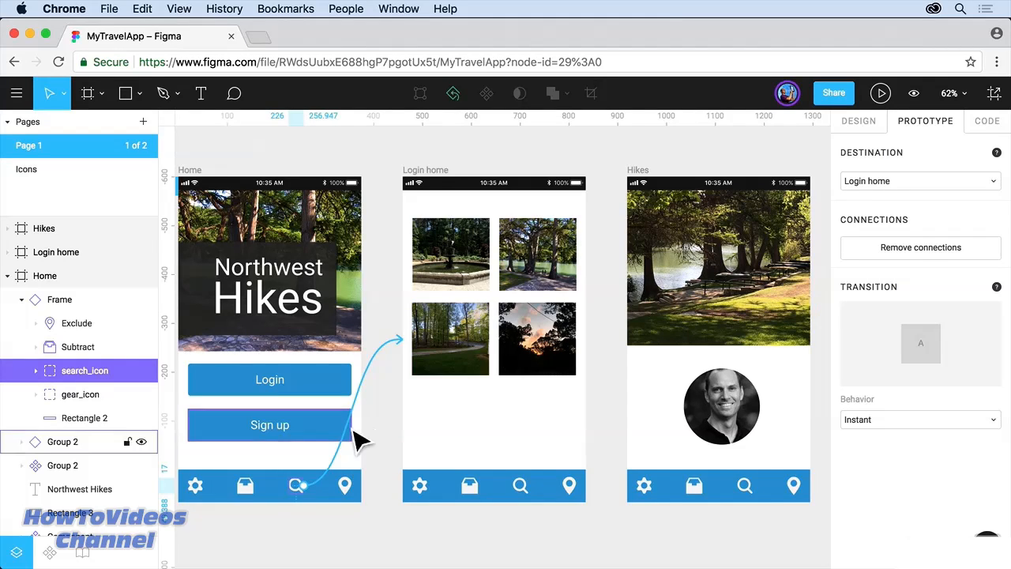
mouse_move(408, 350)
left_mouse_down()
mouse_move(380, 368)
mouse_move(418, 347)
left_mouse_up()
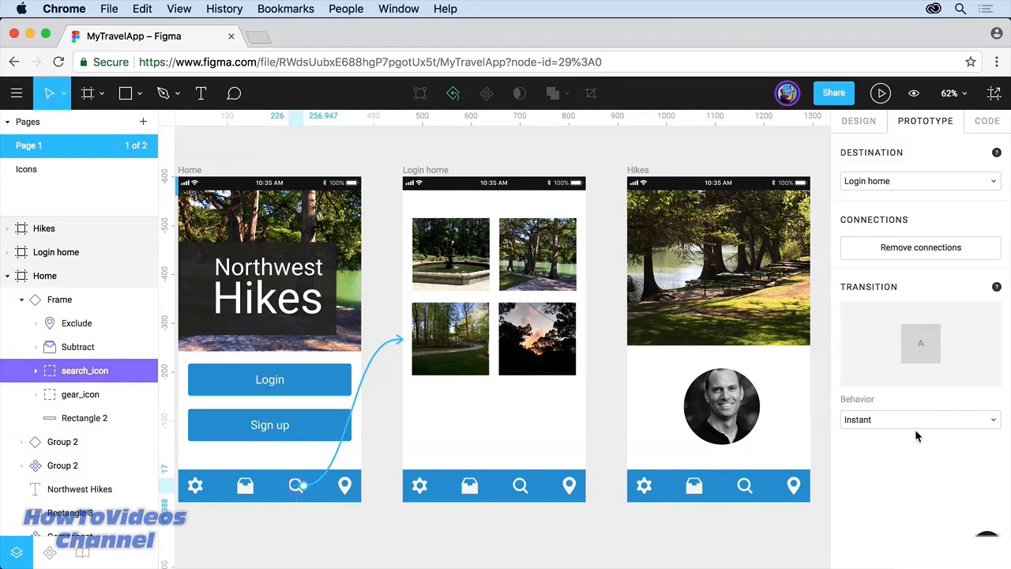
Step: Set the search icon's connection to a 300ms rightward Push with Ease In And Out easing
left_click(917, 425)
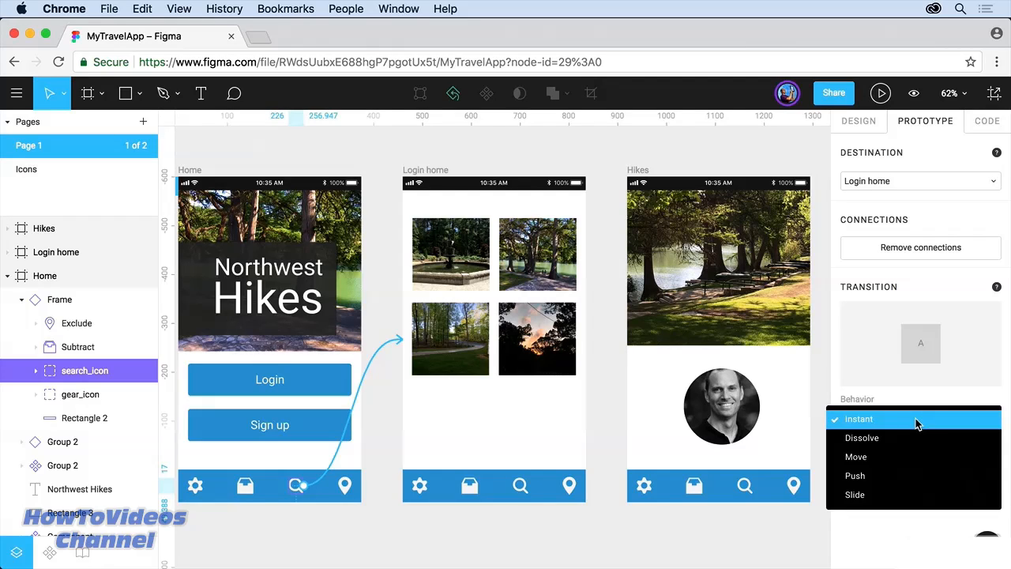
left_click(908, 474)
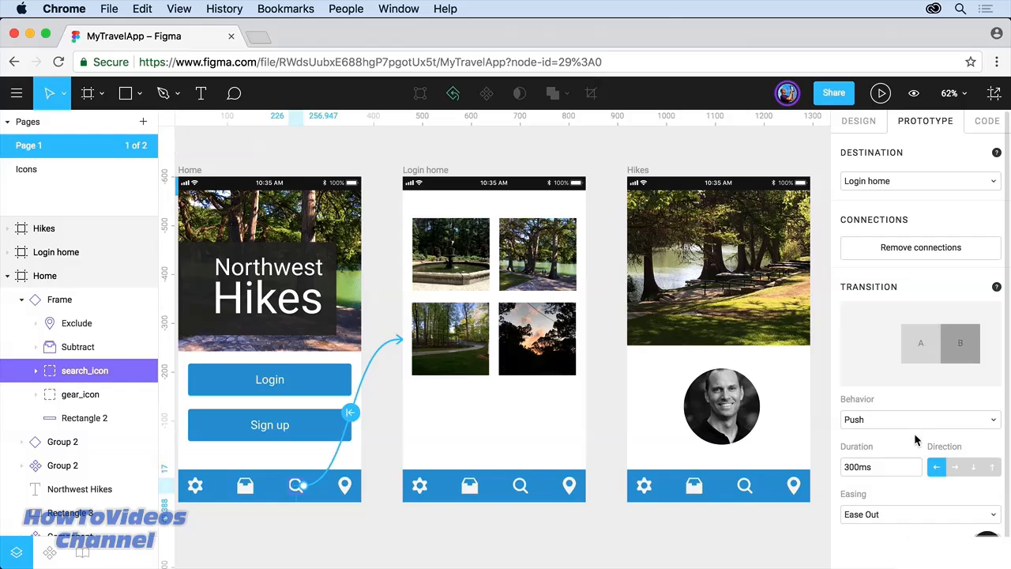
left_click(899, 469)
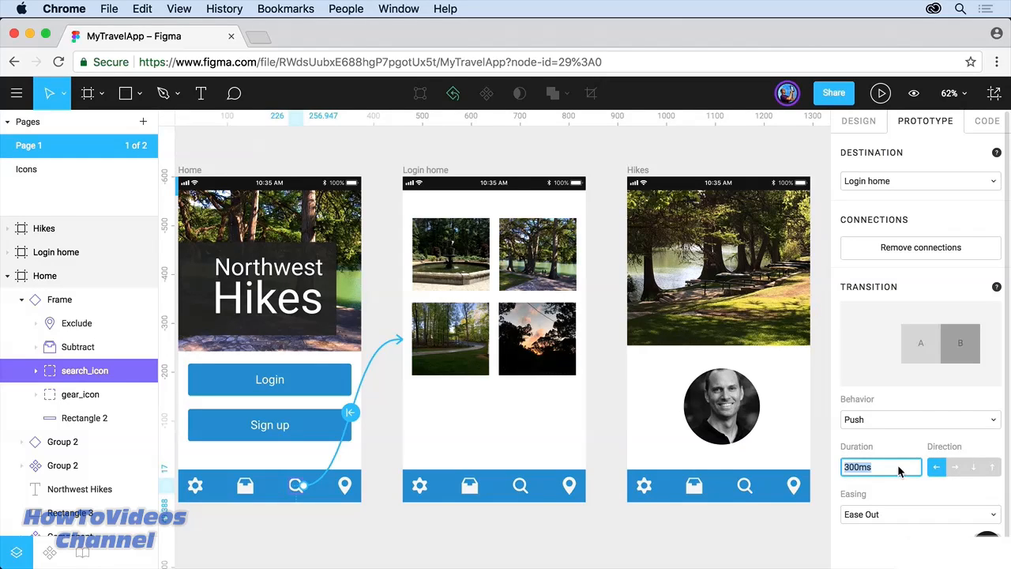
left_click(954, 467)
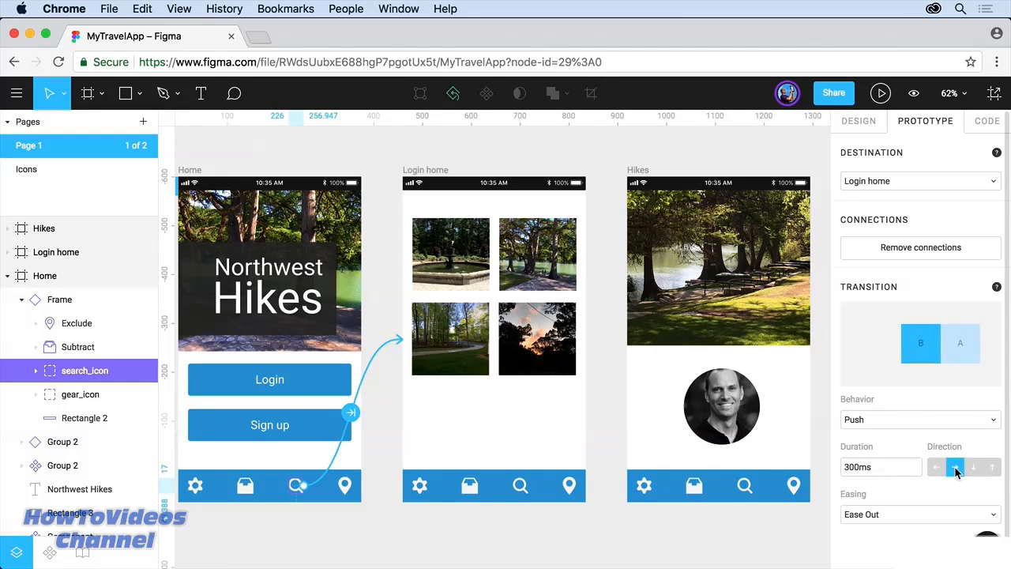
left_click(971, 468)
left_click(954, 468)
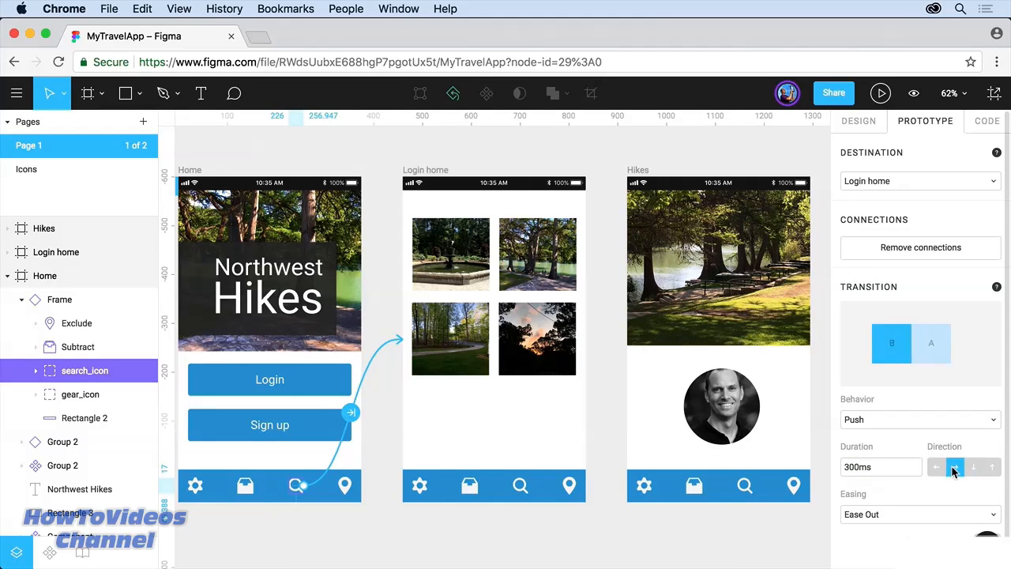
left_click(992, 515)
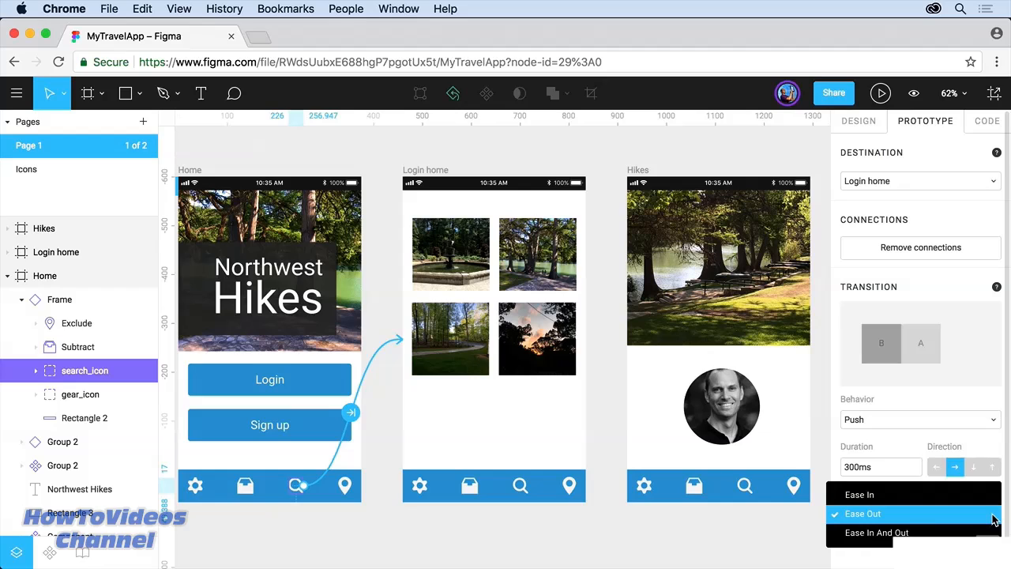
left_click(906, 533)
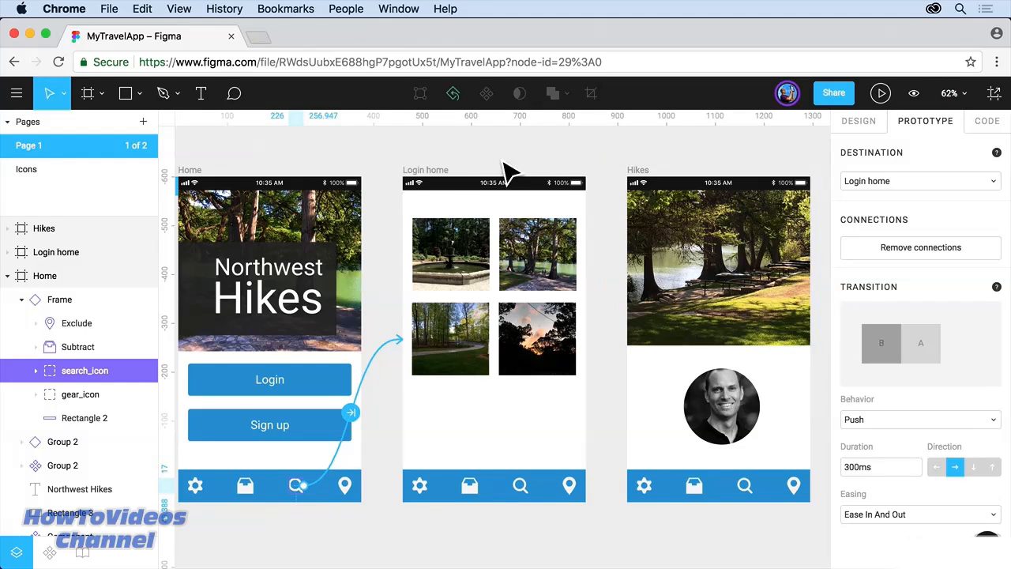
left_click(426, 180)
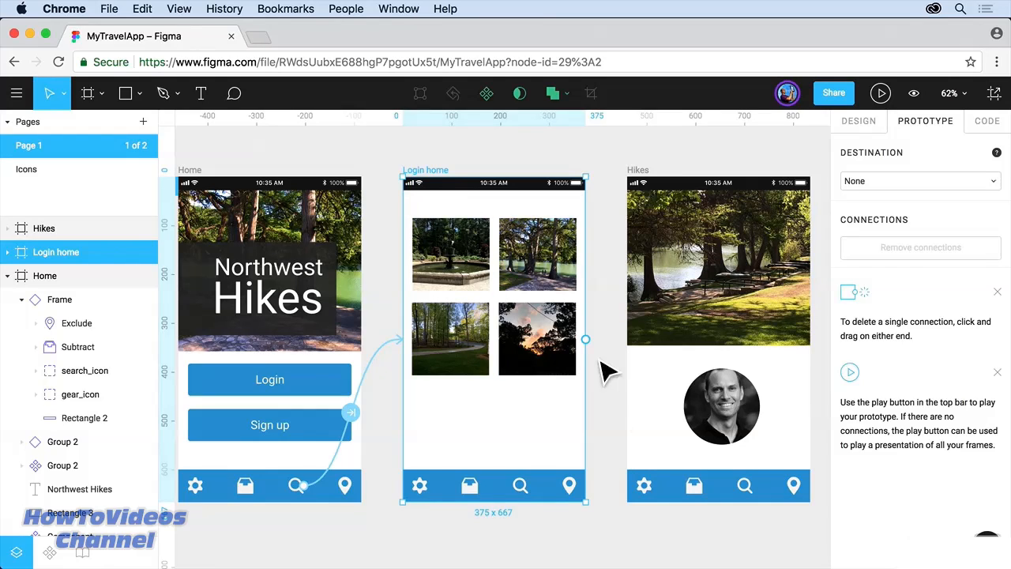
Step: Connect Login home to the Hikes frame and present the prototype
left_click_drag(589, 345, 664, 429)
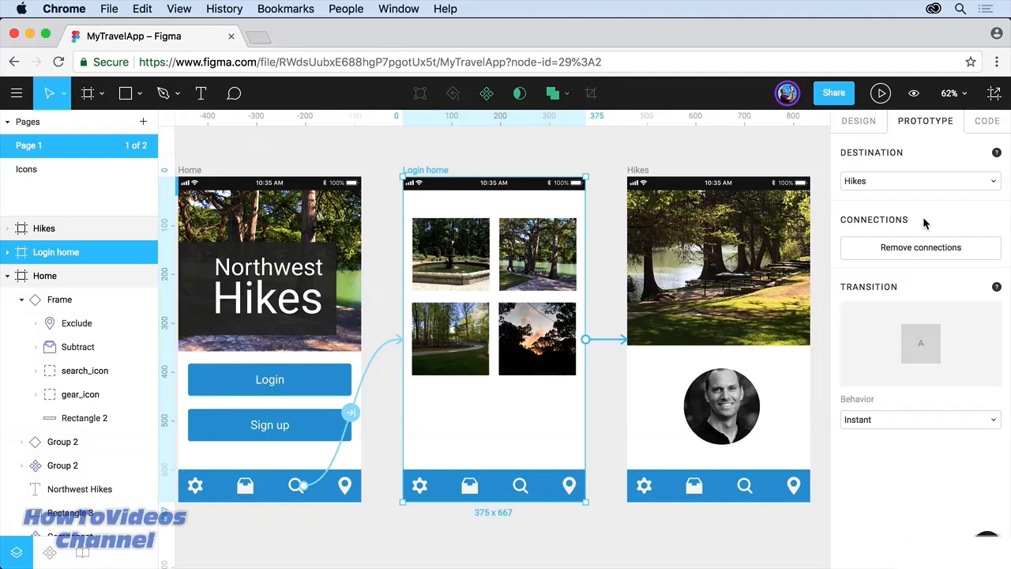
left_click(881, 95)
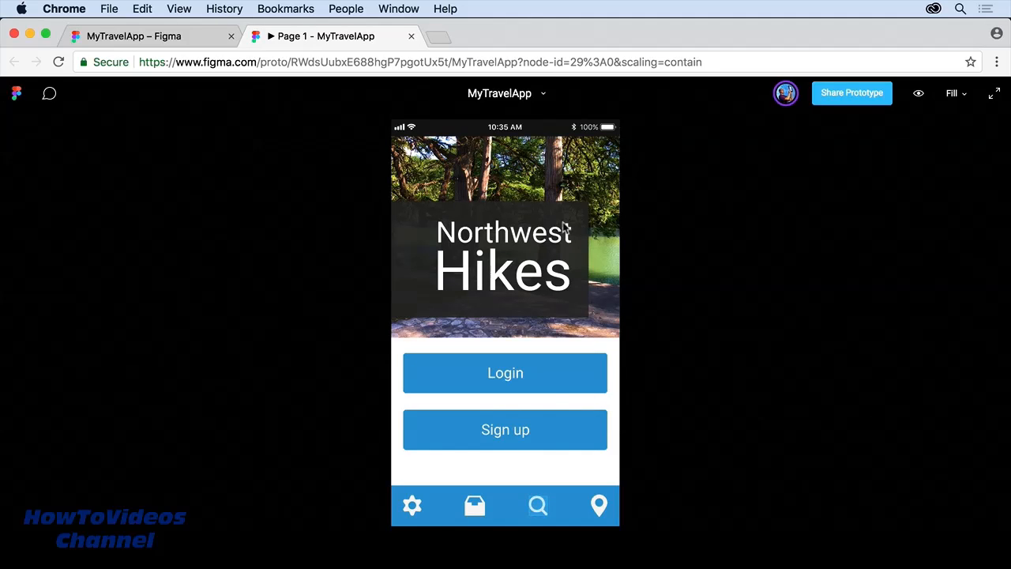
Step: Test the prototype by tapping through the search tab, photo grid and Hikes screens
left_click(542, 511)
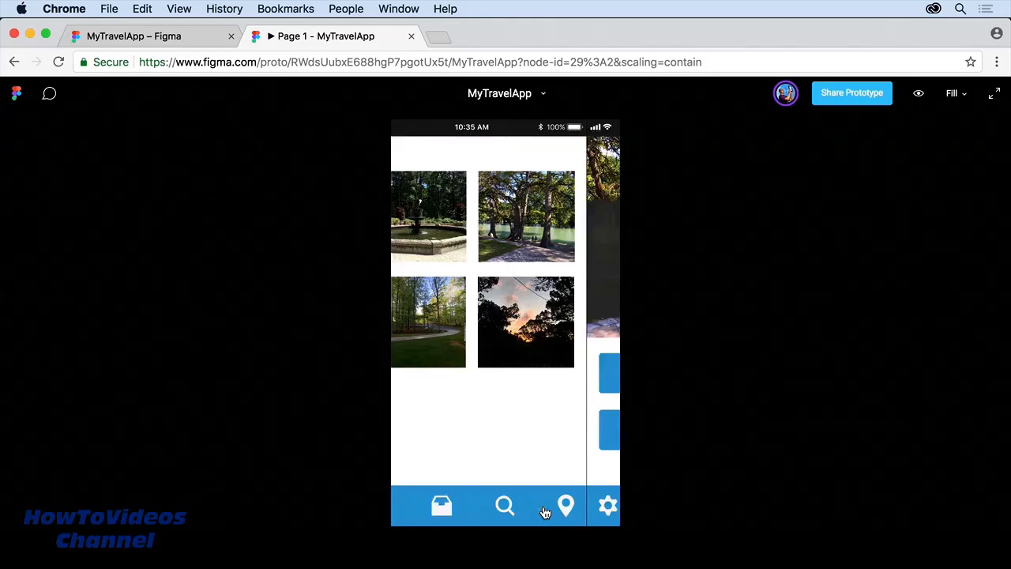
left_click(507, 400)
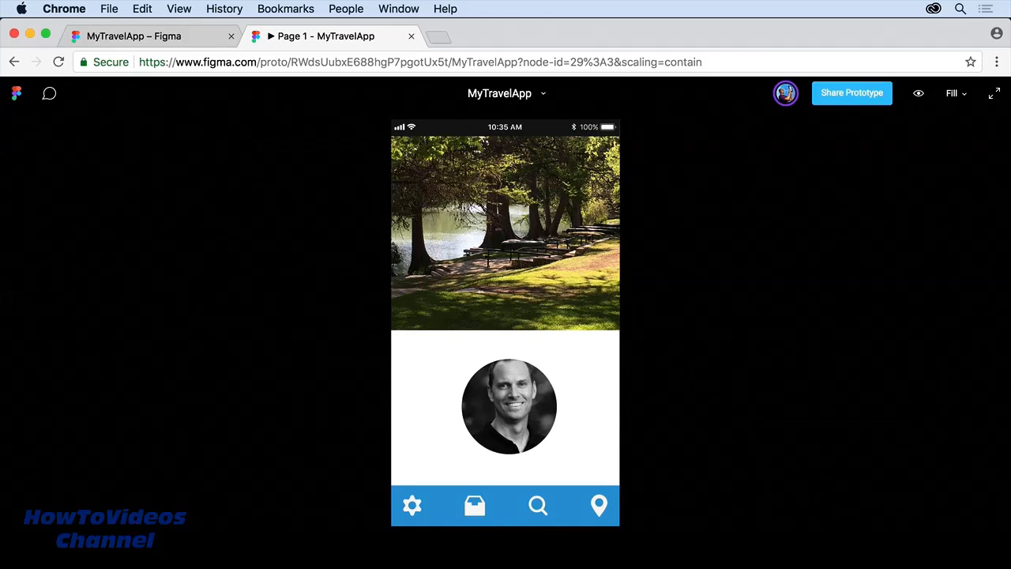
left_click(476, 508)
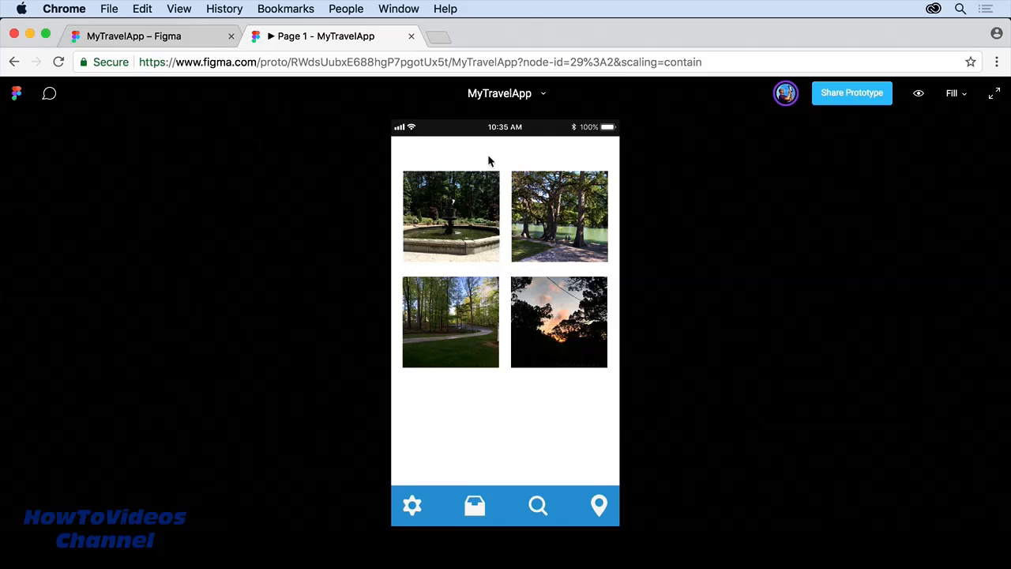
left_click(521, 445)
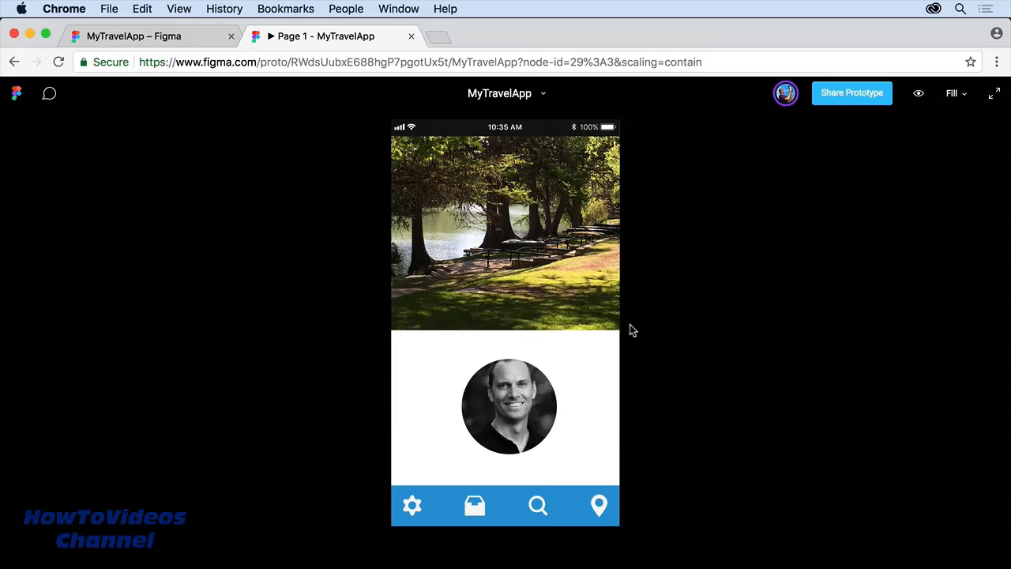
Step: Open and close the Share Prototype options, then close the prototype tab
left_click(850, 101)
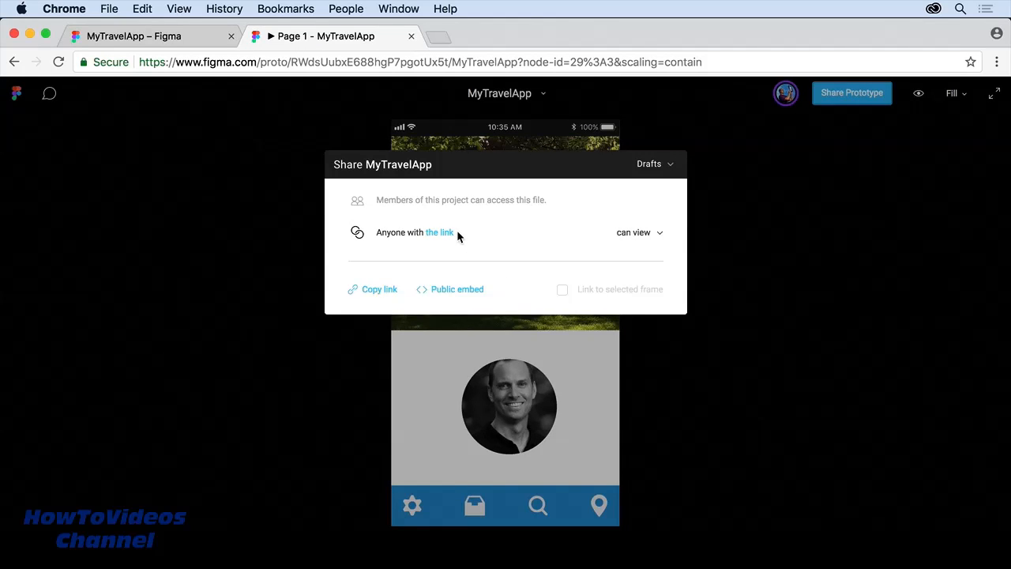
left_click(206, 294)
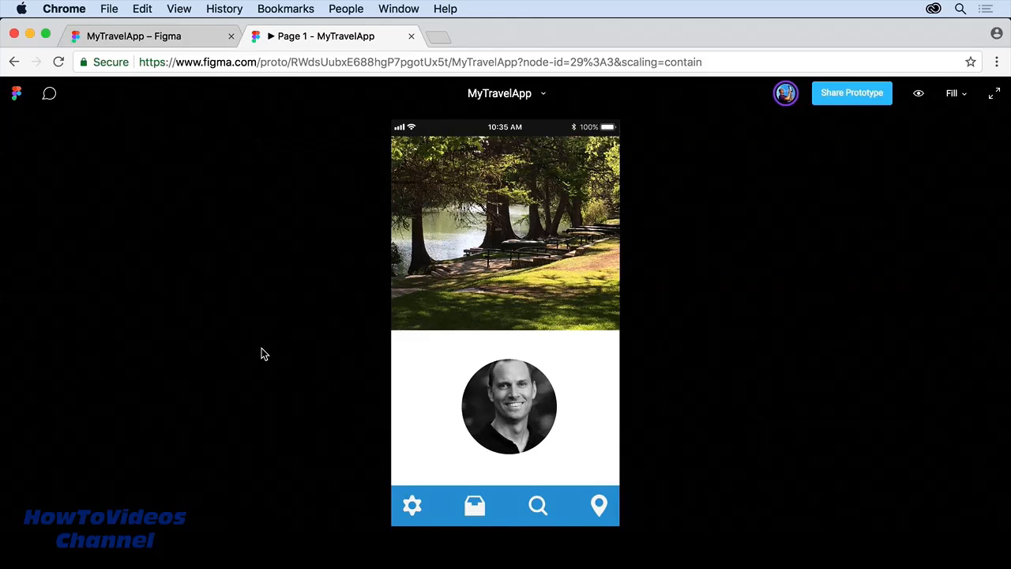
left_click(411, 36)
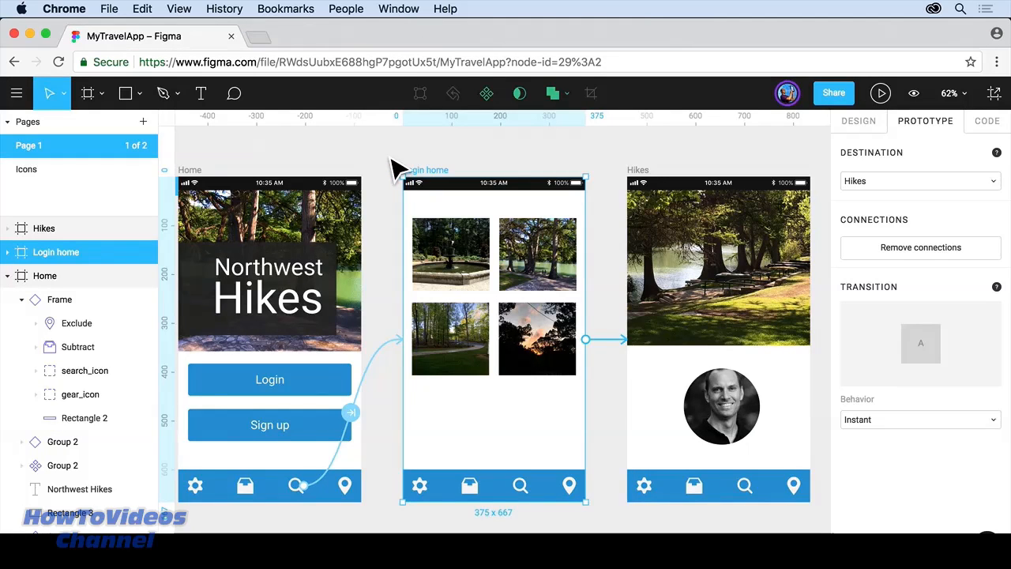
Step: Move the start-flow flag onto Home and Alt-drag a copy of Home below the original
key("super+minus")
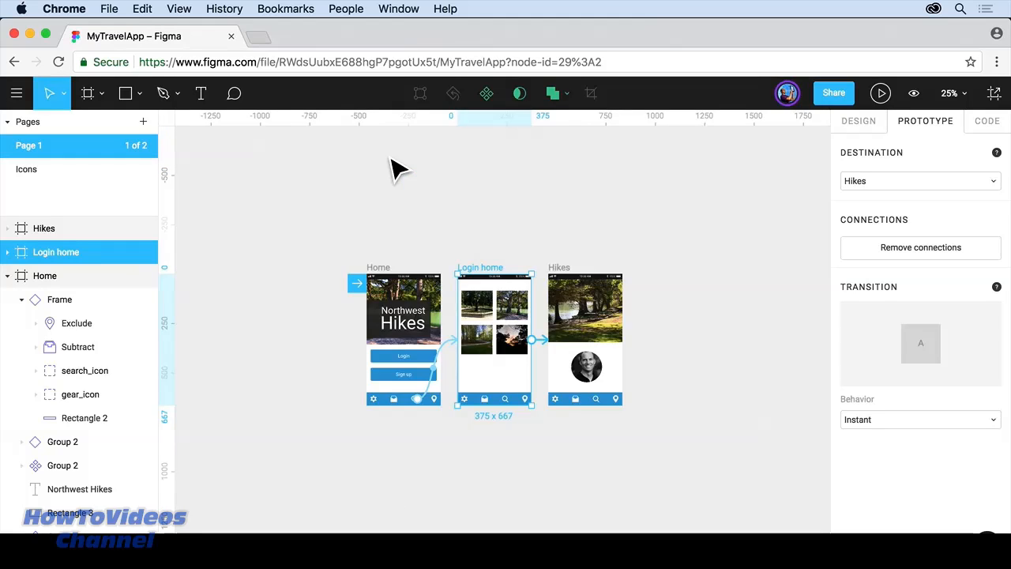
left_click(399, 210)
left_click_drag(514, 339, 492, 260)
left_click(354, 178)
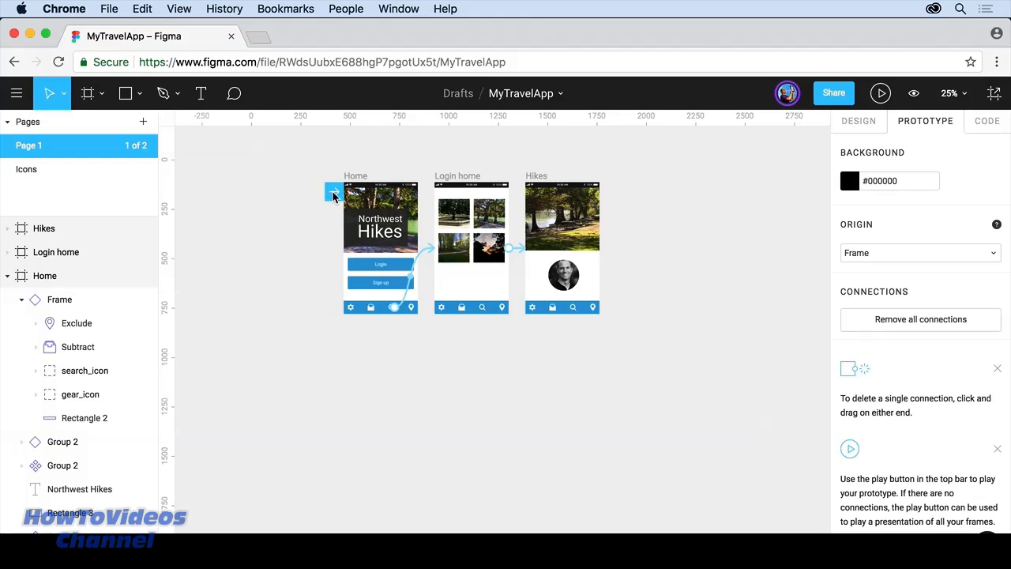
mouse_move(332, 193)
left_mouse_down()
mouse_move(432, 199)
mouse_move(342, 197)
left_mouse_up()
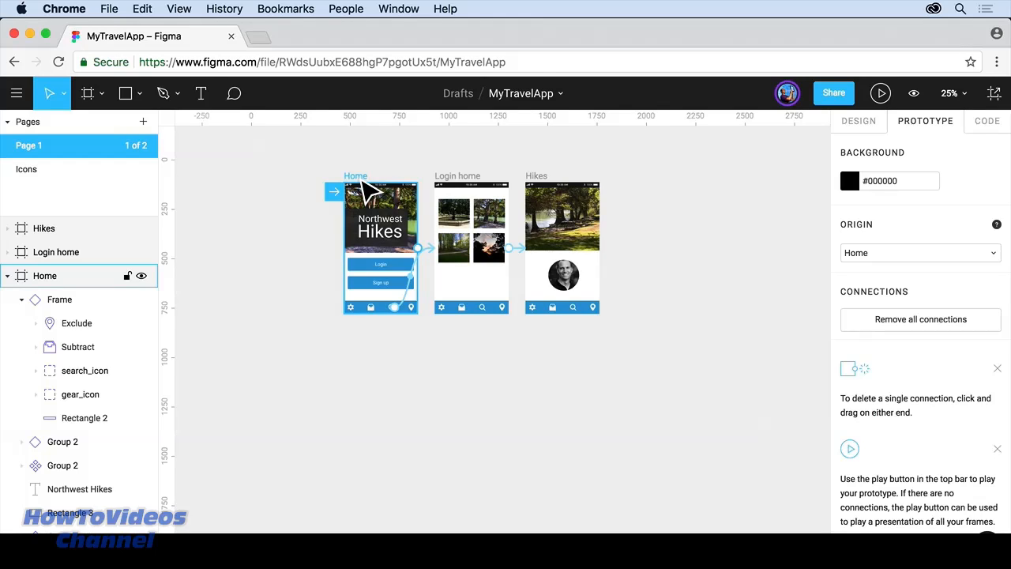
left_click_drag(365, 191, 371, 348)
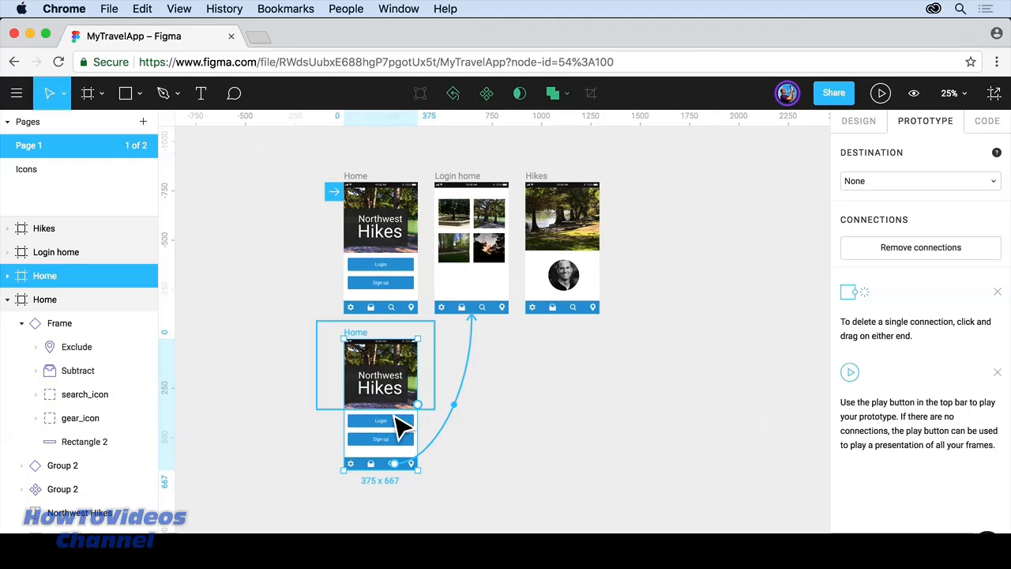
Step: Draw a rectangle covering the whole Home copy, including its status bar
left_click(125, 93)
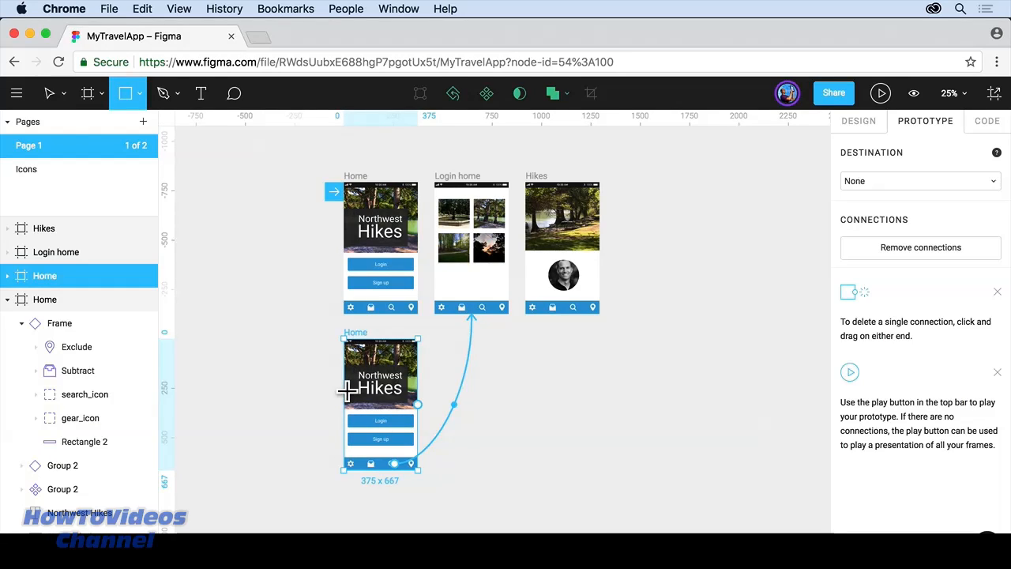
key("shift+2")
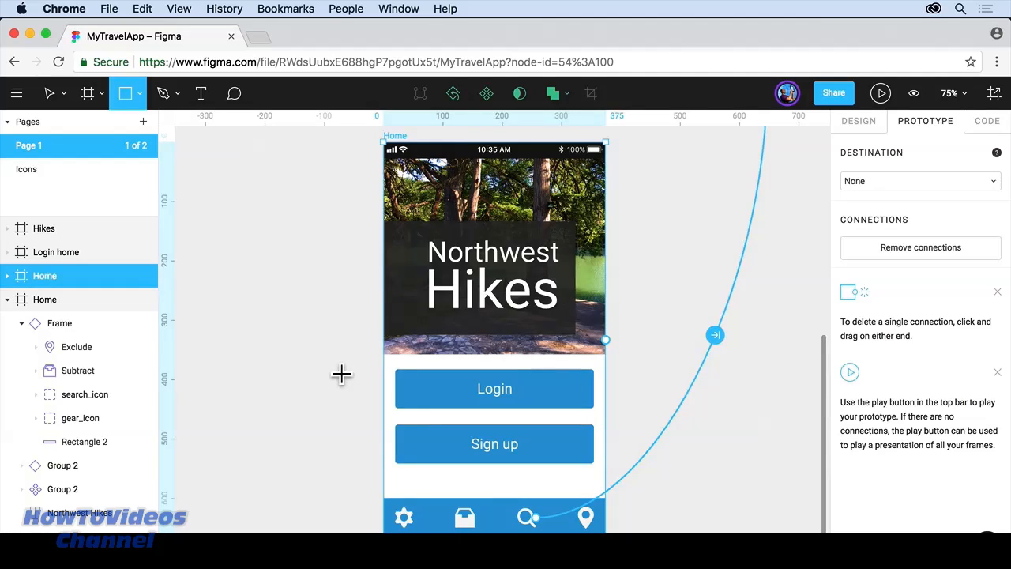
mouse_move(384, 150)
left_mouse_down()
mouse_move(489, 313)
mouse_move(606, 538)
left_mouse_up()
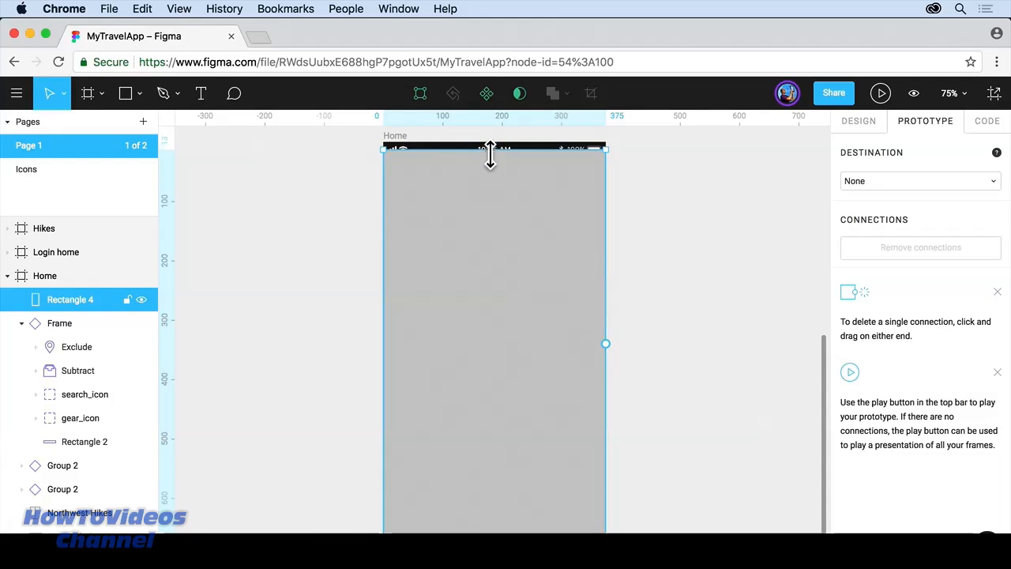
left_click_drag(490, 158, 489, 150)
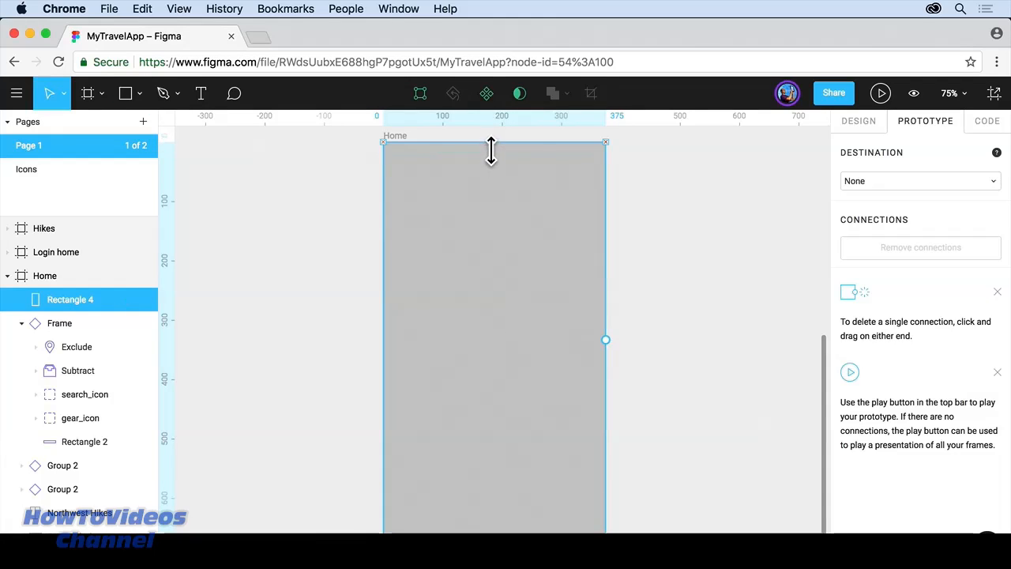
Step: Change the rectangle's fill colour to near-black #1A1A1A
left_click(860, 122)
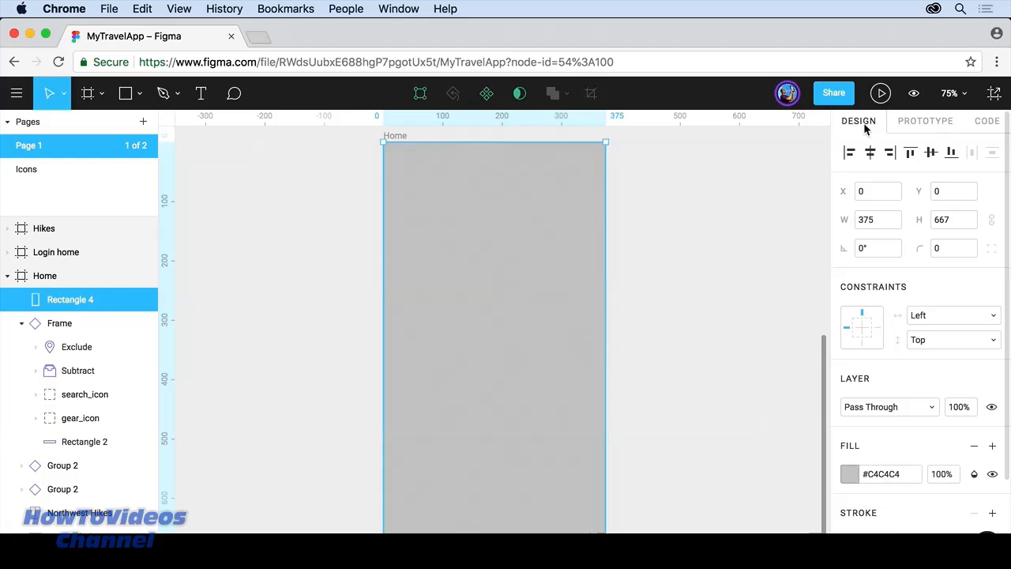
left_click(848, 473)
left_click_drag(651, 294, 650, 338)
left_click(816, 163)
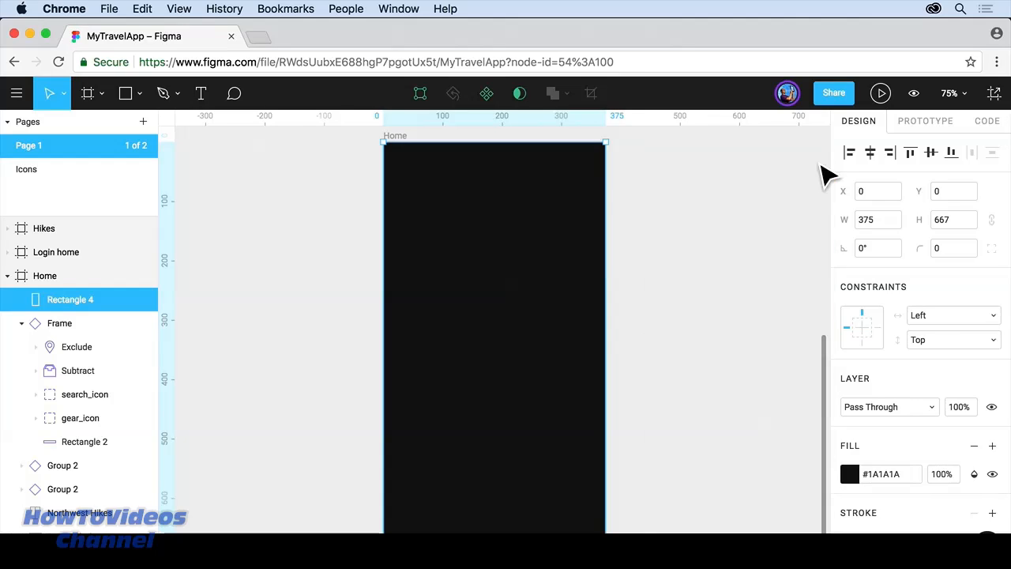
scroll(992, 431, "down", 3)
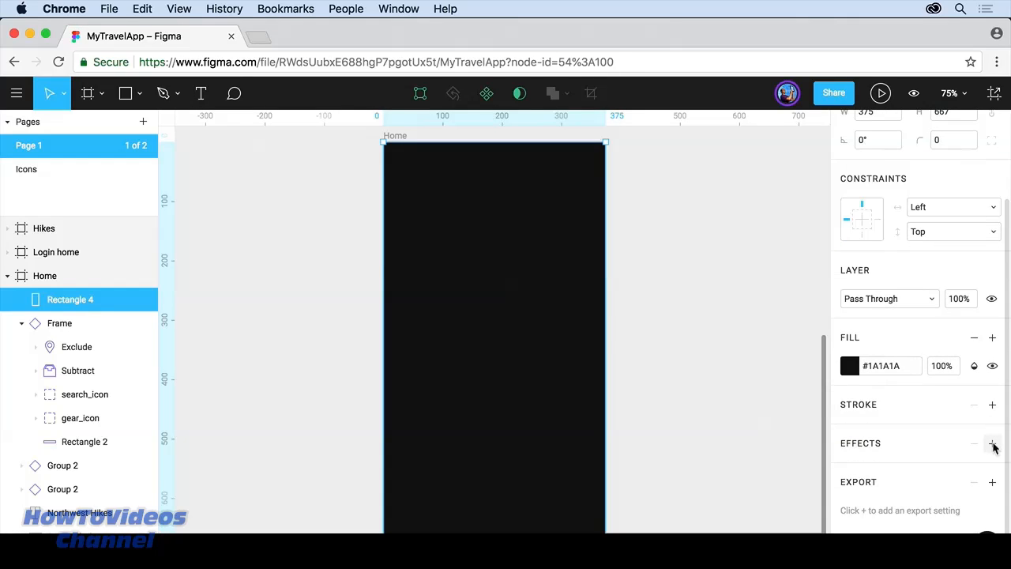
Step: Add a Background Blur effect to the rectangle
left_click(992, 443)
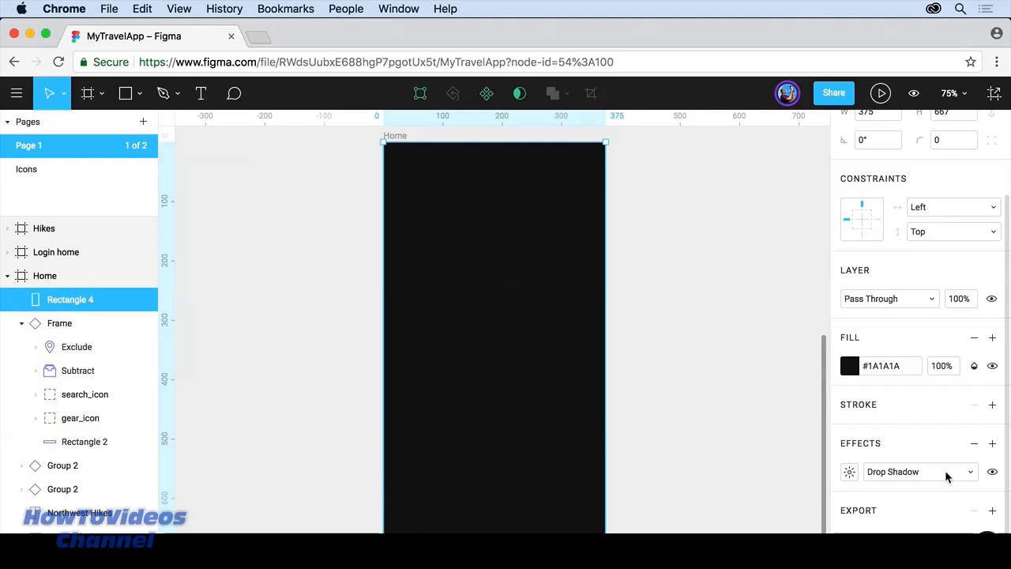
left_click(973, 472)
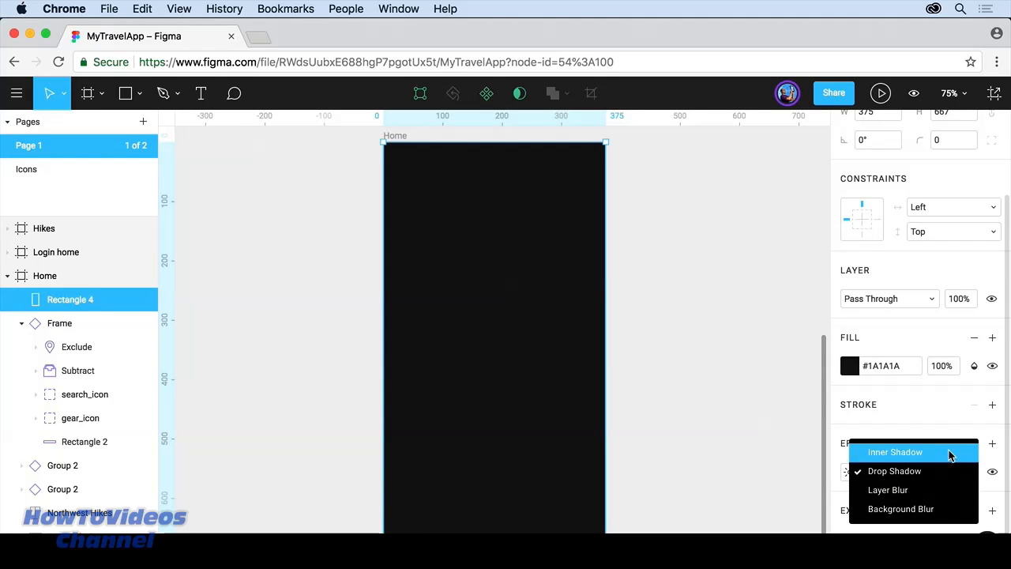
left_click(940, 510)
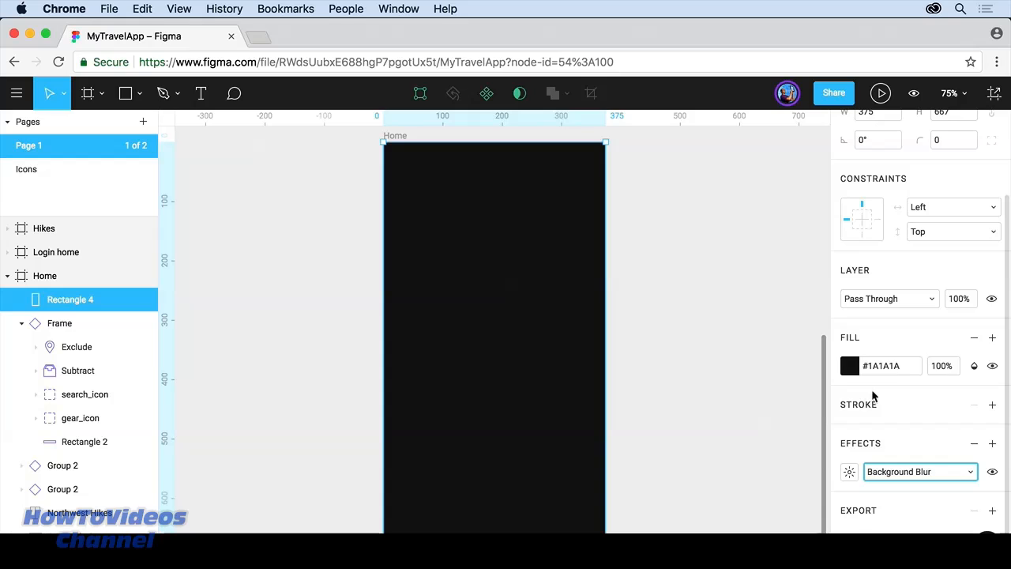
left_click(944, 368)
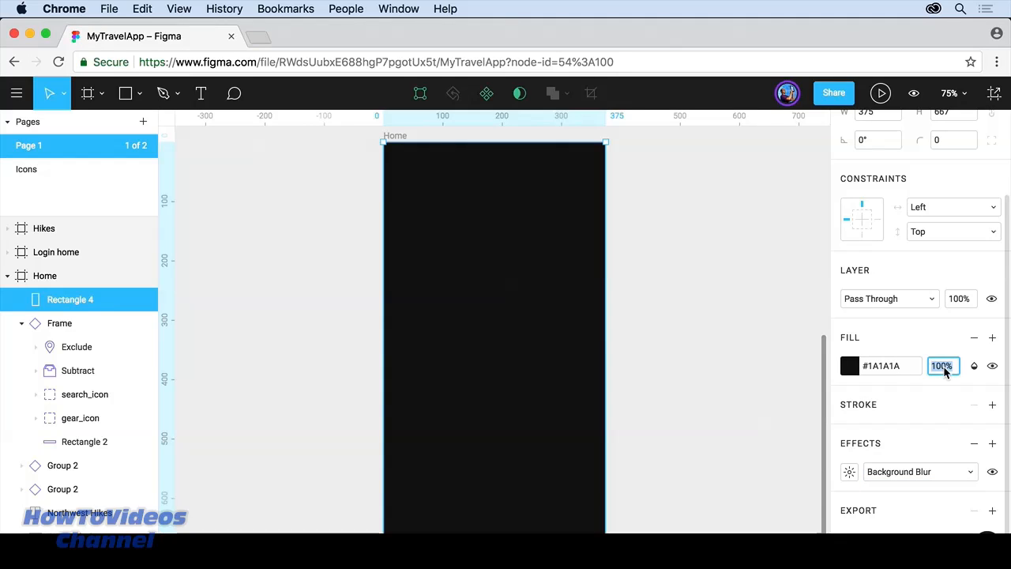
Step: Set the overlay's fill opacity to 80%
type("70")
key("Return")
key("shift+Down")
key("shift+Down")
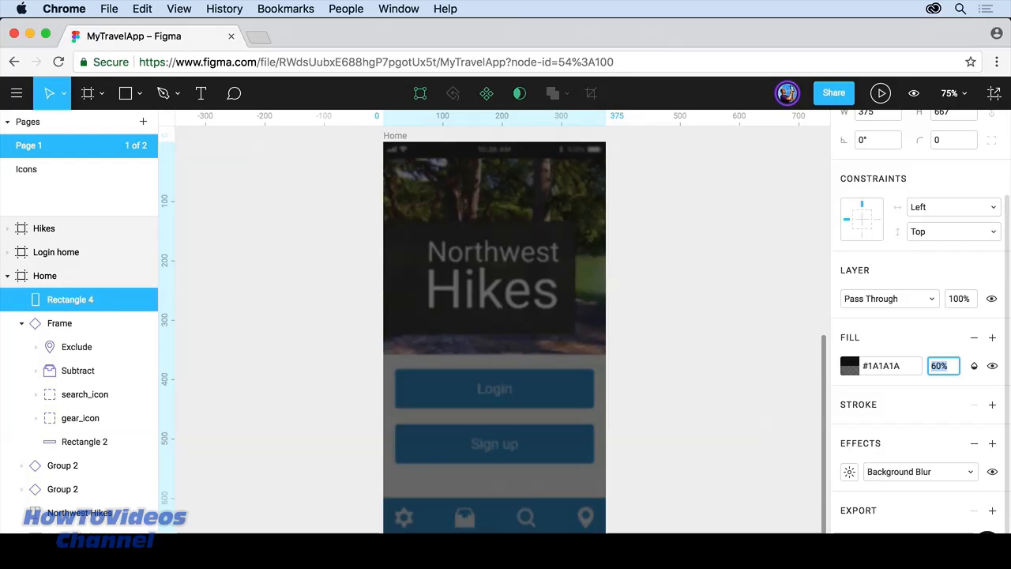
key("shift+Up")
key("shift+Up")
key("shift+Up")
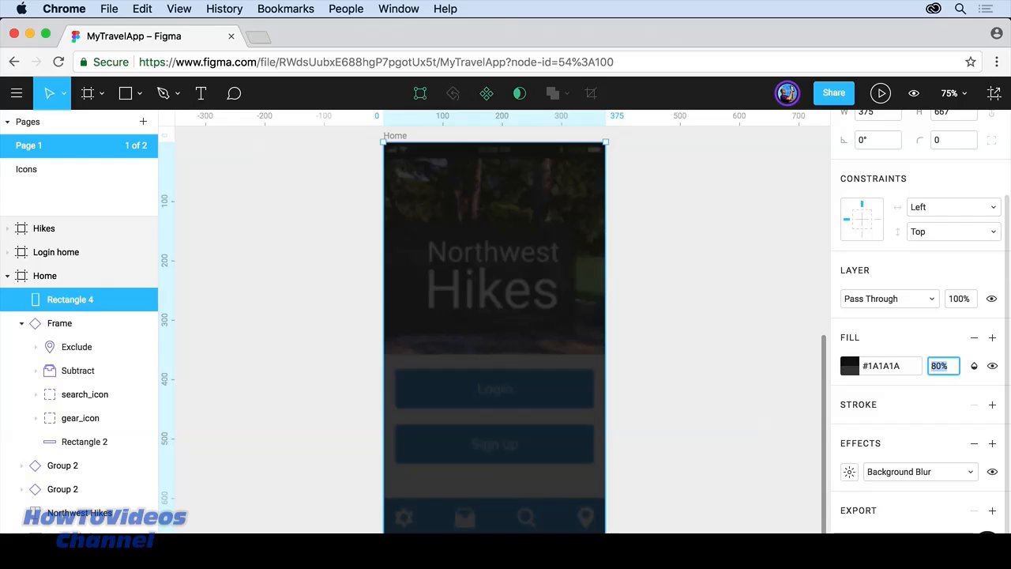
Step: Set the overlay's Background Blur amount to 23
left_click(850, 472)
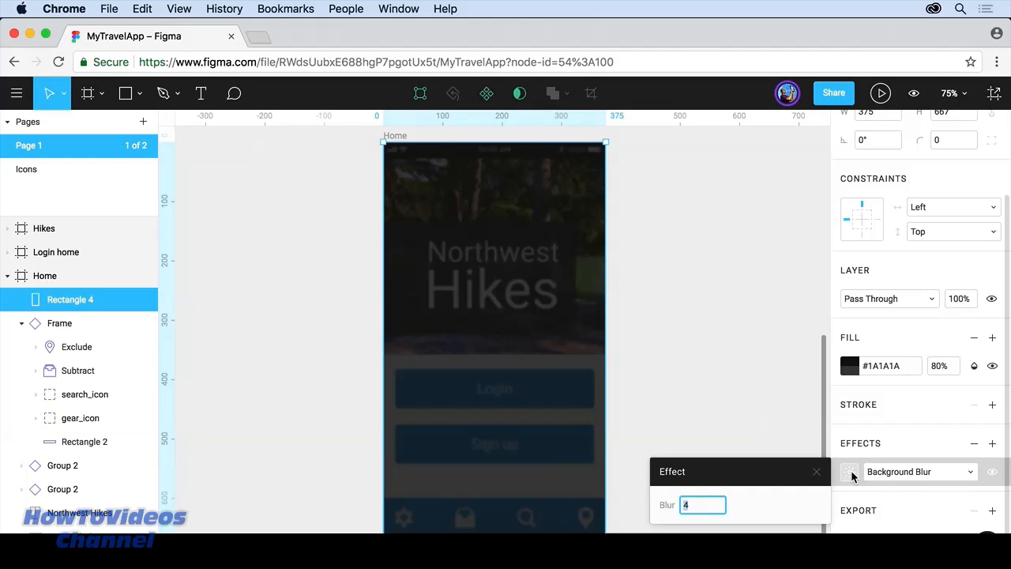
type("13")
key("Return")
type("20")
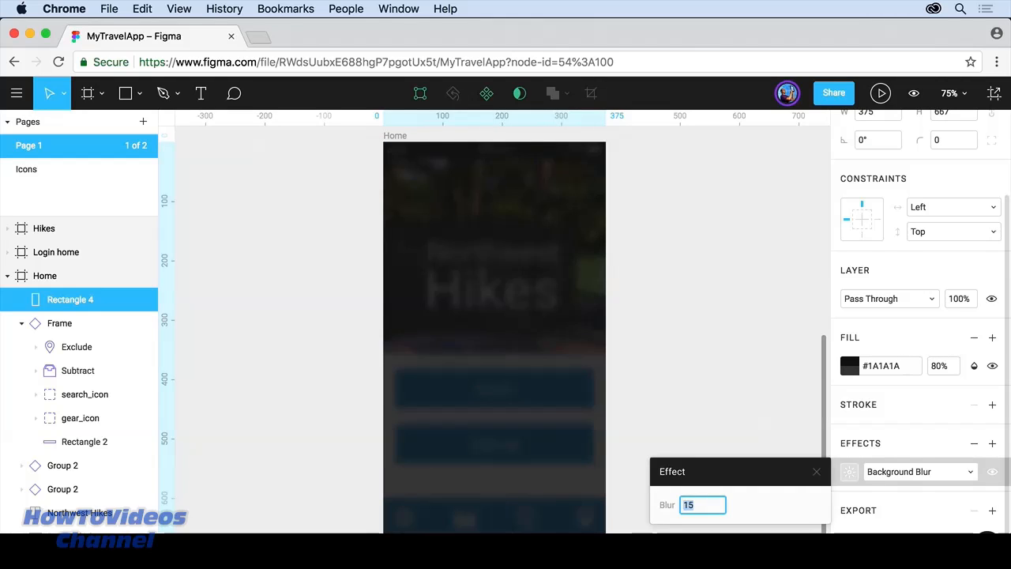
key("Return")
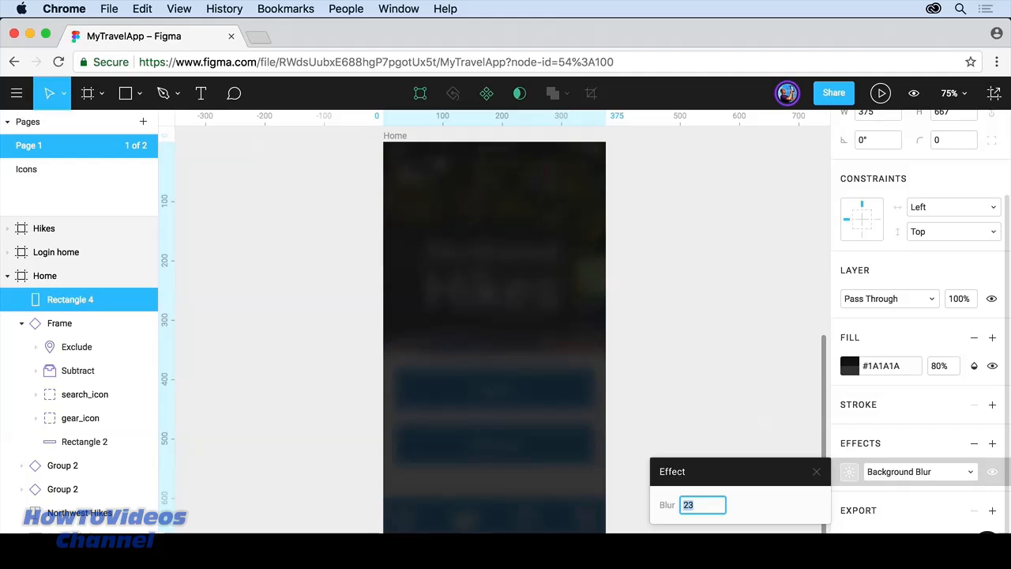
left_click(680, 443)
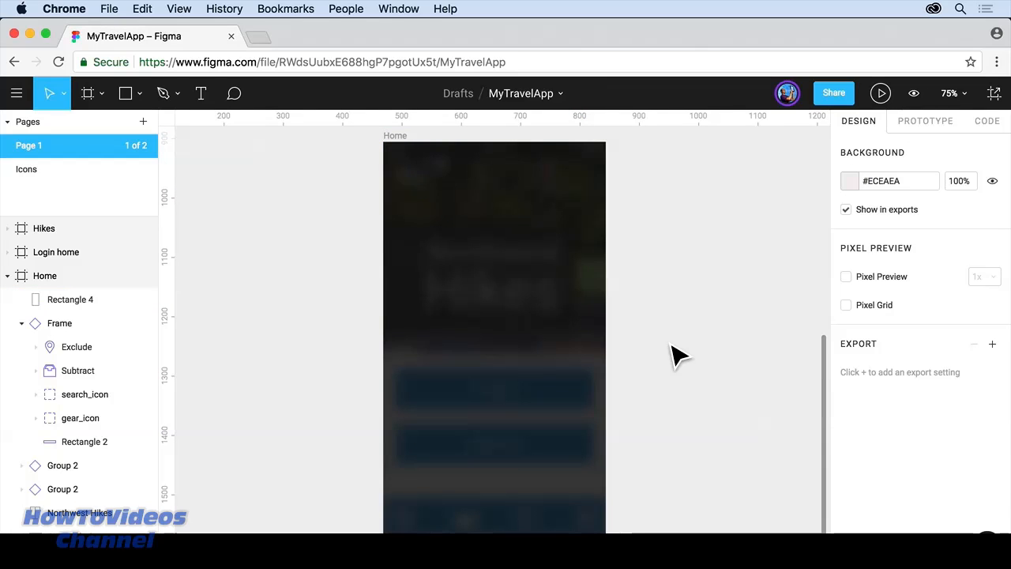
Step: Review the frames, then go Back to Files from the main menu
scroll(675, 355, "down", 5)
scroll(676, 355, "up", 3)
scroll(674, 355, "down", 3)
scroll(673, 355, "right", 2)
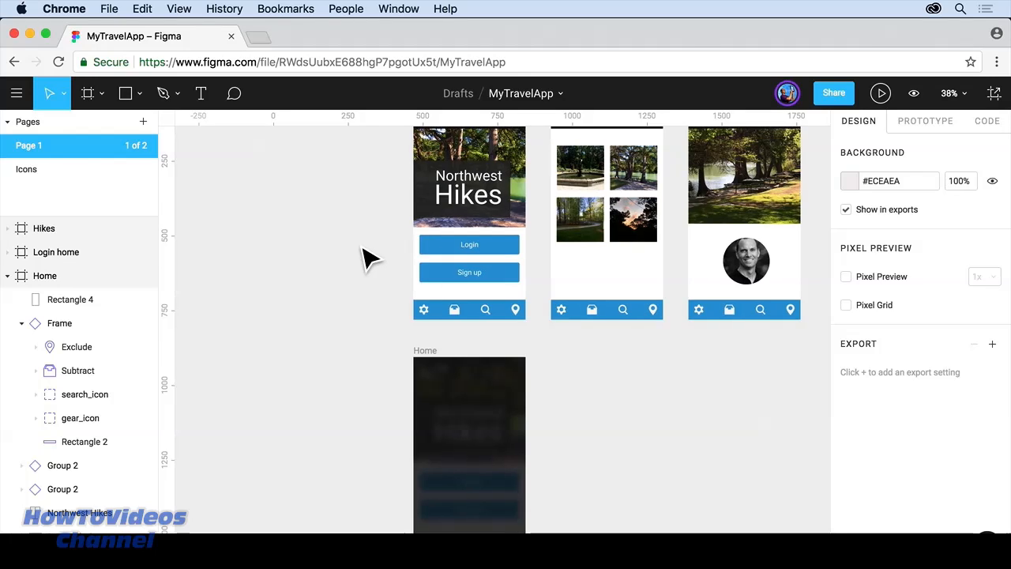
scroll(364, 256, "right", 5)
scroll(366, 256, "up", 2)
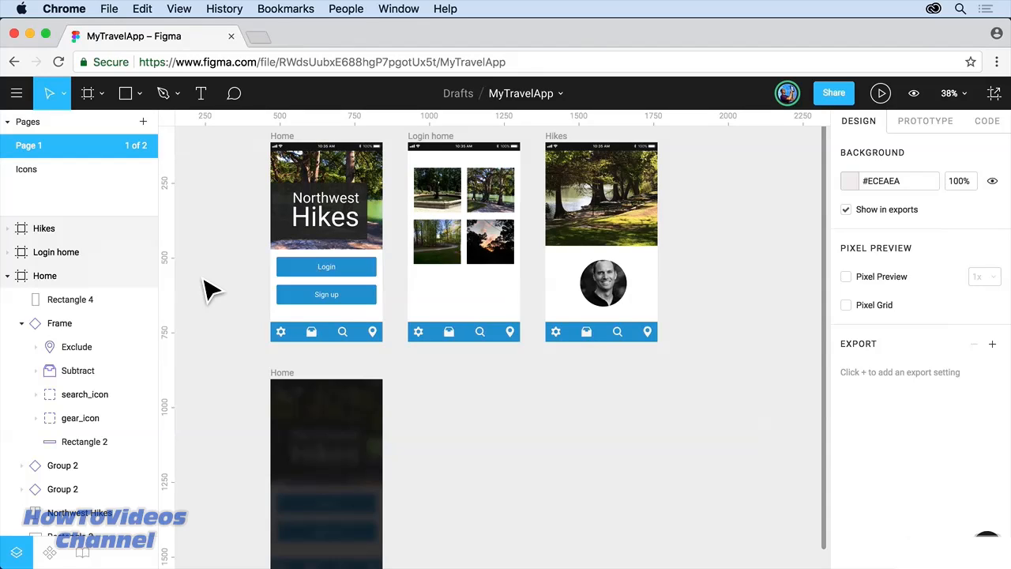
left_click(17, 94)
left_click(31, 128)
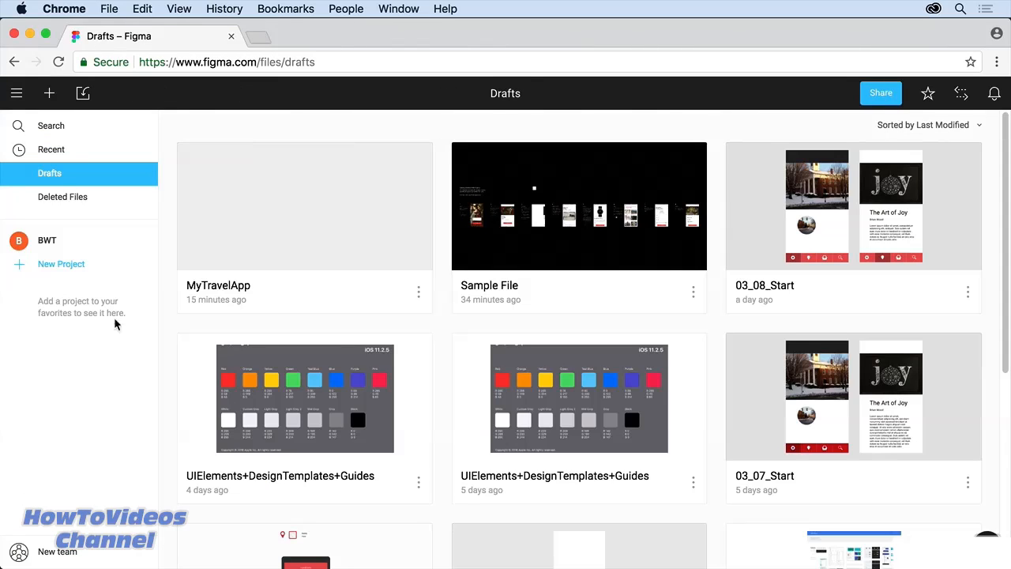
Step: Leave the BWT team via its team options menu and confirm Leave team
left_click(49, 242)
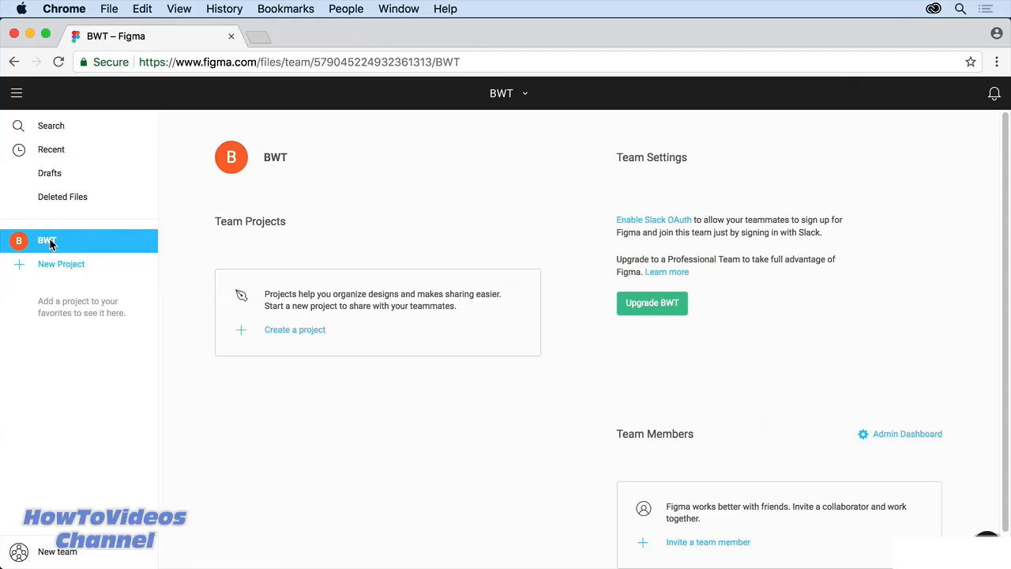
left_click(523, 97)
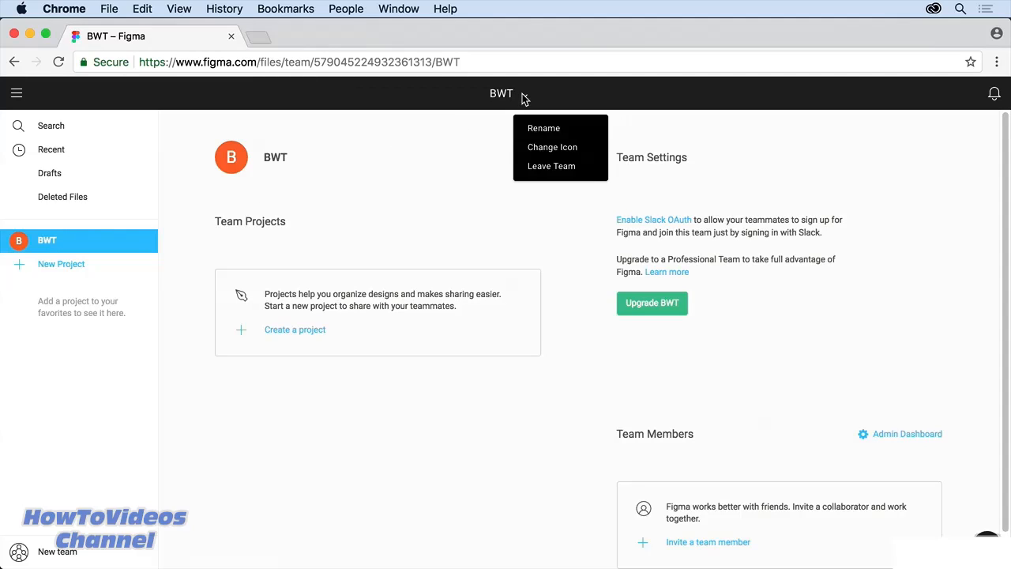
left_click(591, 167)
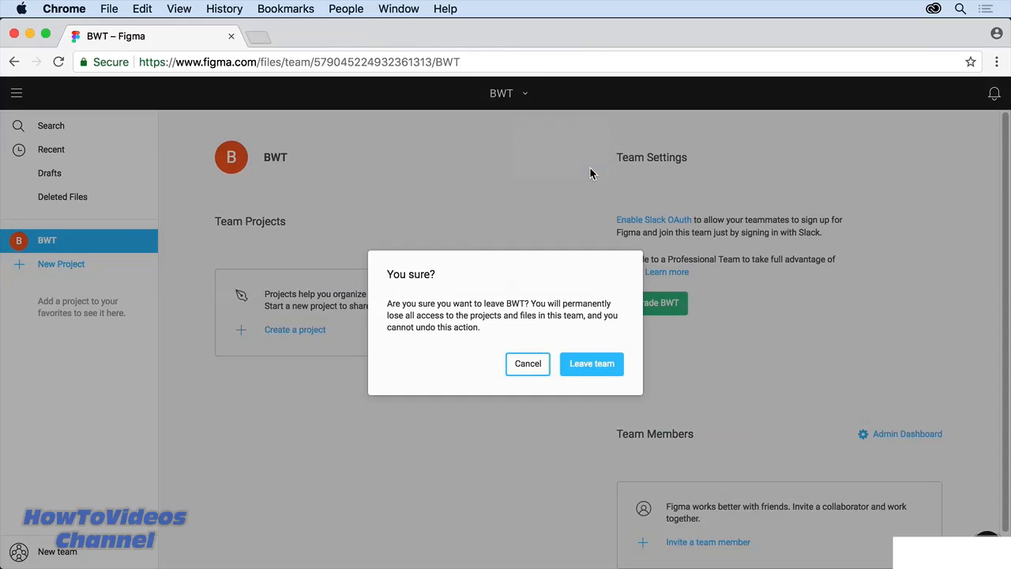
left_click(592, 365)
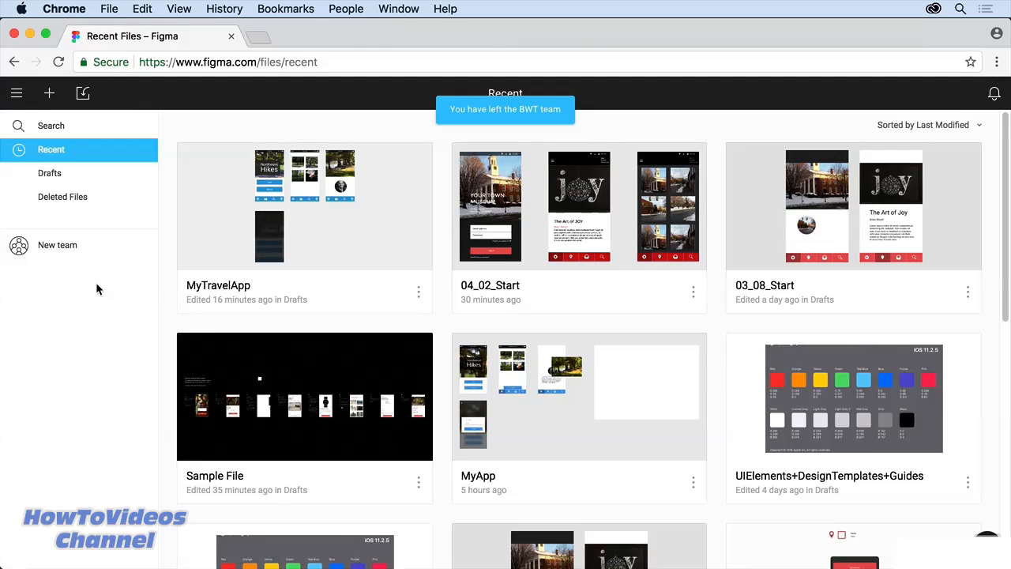
left_click(53, 248)
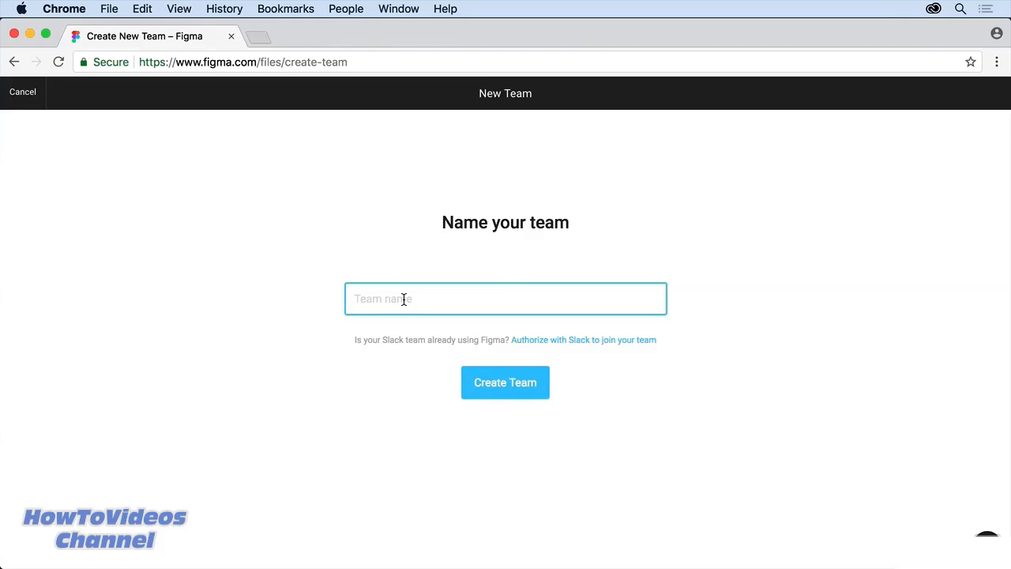
Step: Create a team named 'Our App' and choose the free Starter plan
type("Our Aoo")
key("BackSpace")
key("BackSpace")
type("pp")
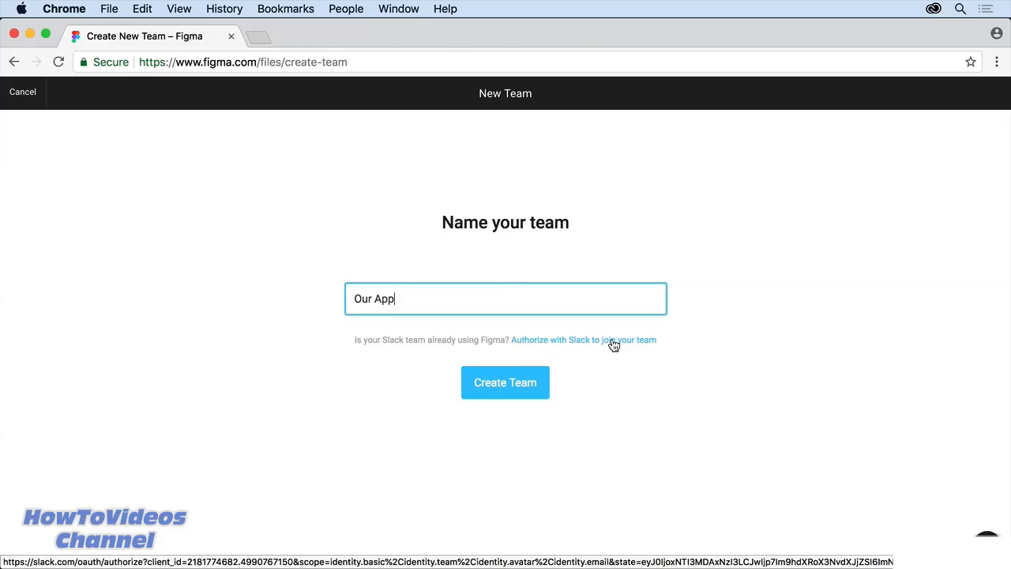
left_click(528, 387)
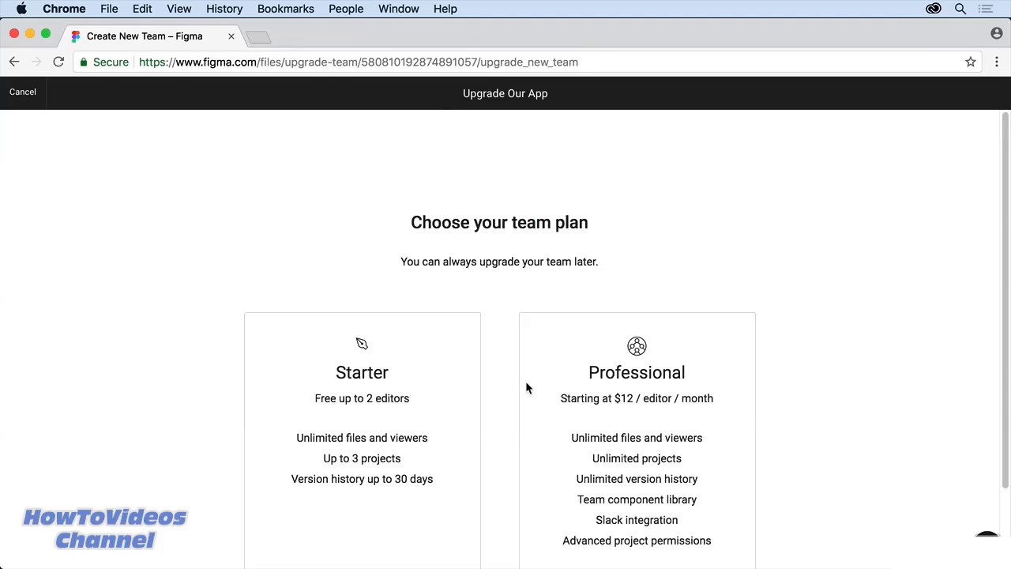
scroll(527, 387, "down", 3)
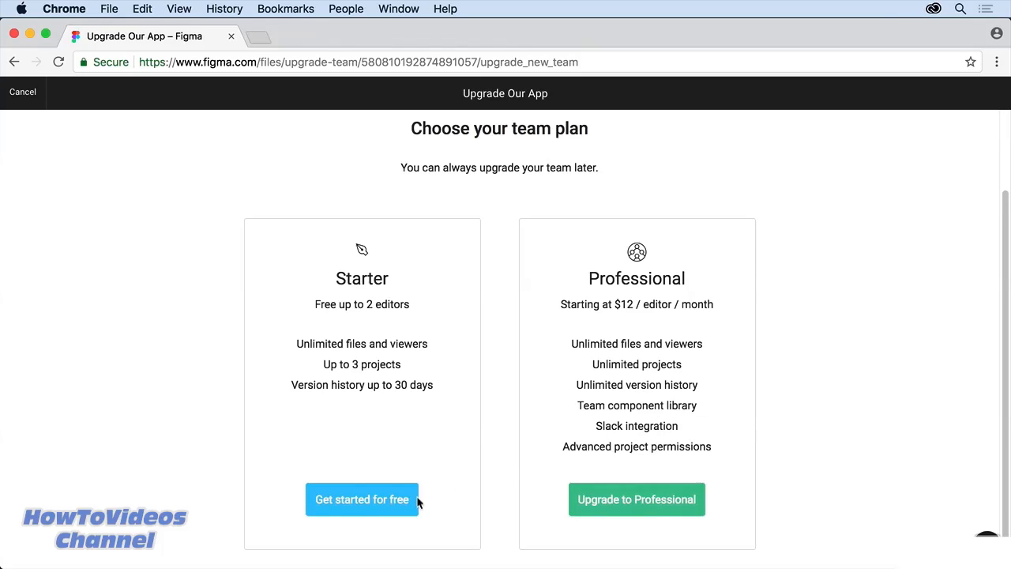
left_click(383, 507)
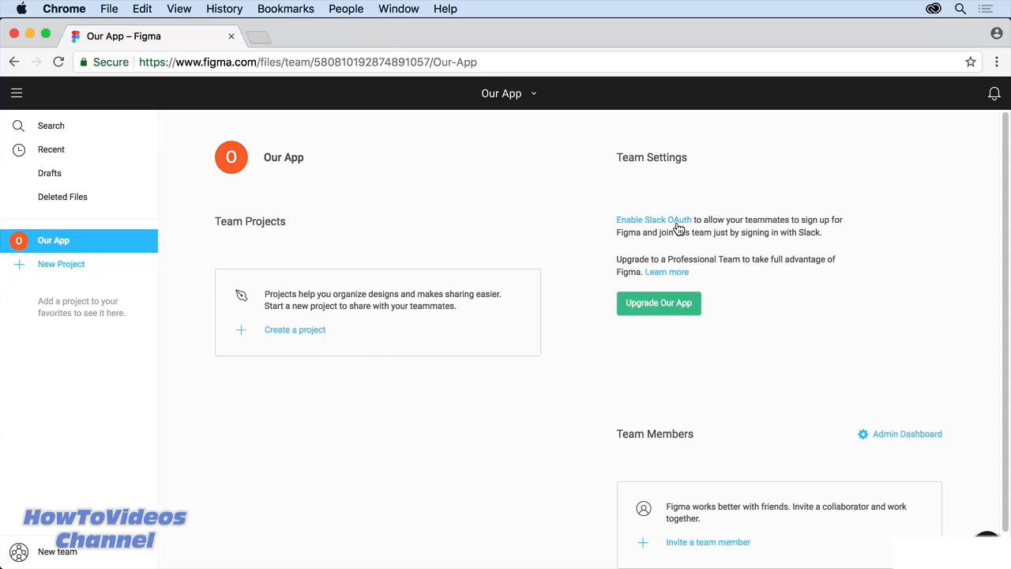
Step: Invite the second member to Our App by username, sending the invitation with view access
scroll(785, 420, "down", 1)
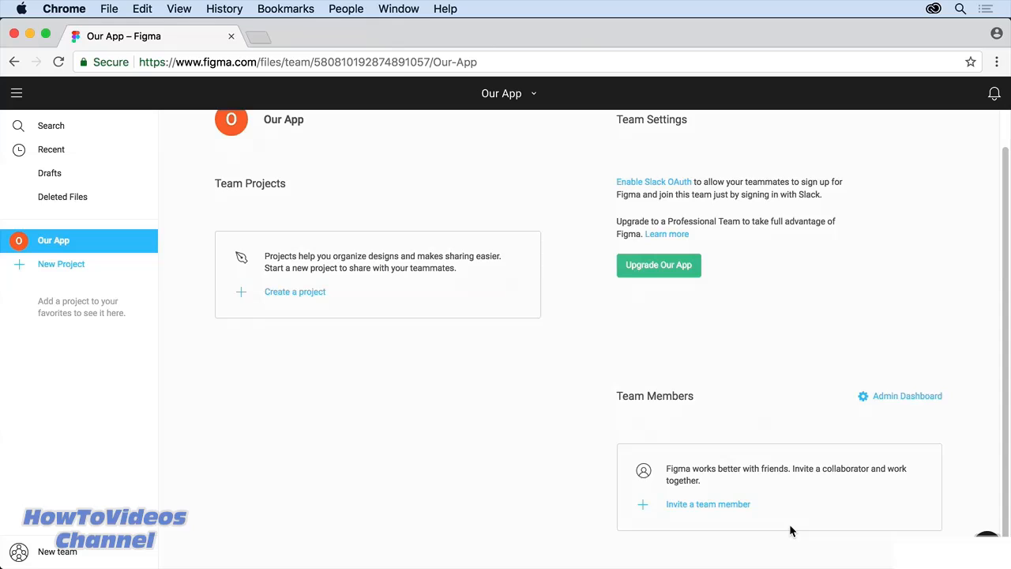
scroll(789, 525, "up", 1)
scroll(791, 531, "down", 1)
left_click(724, 508)
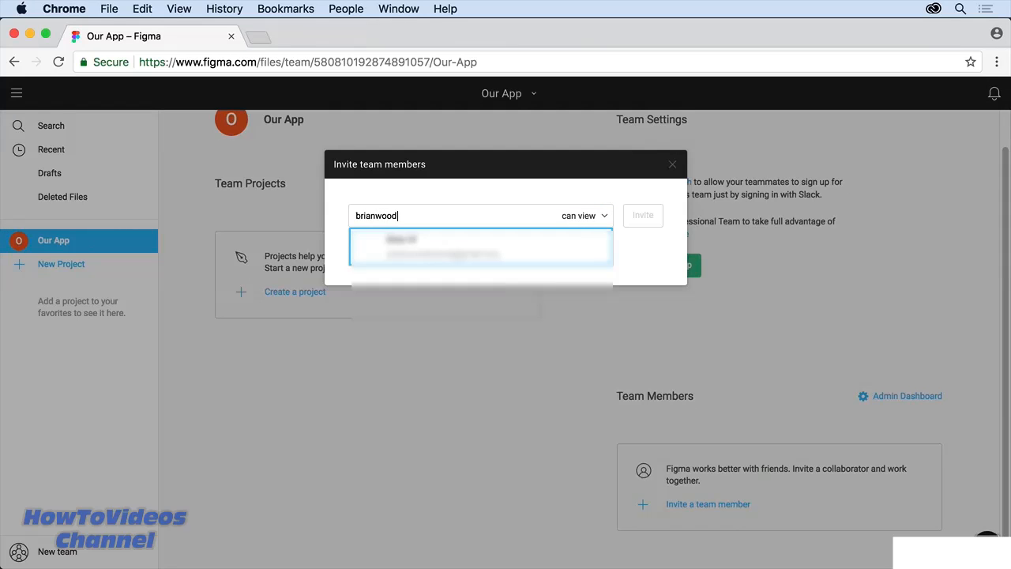
left_click(452, 248)
left_click(603, 217)
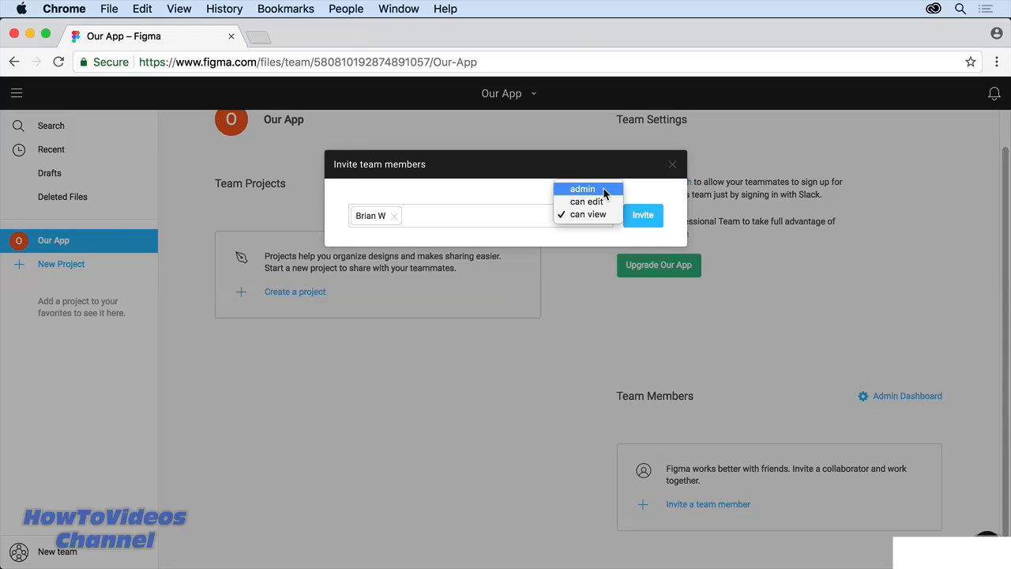
left_click(641, 215)
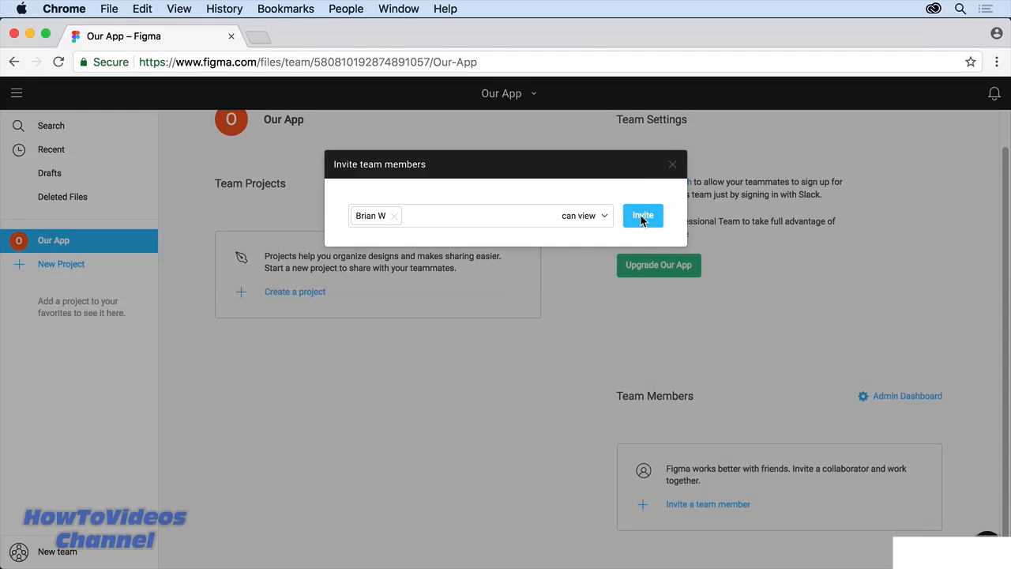
left_click(640, 217)
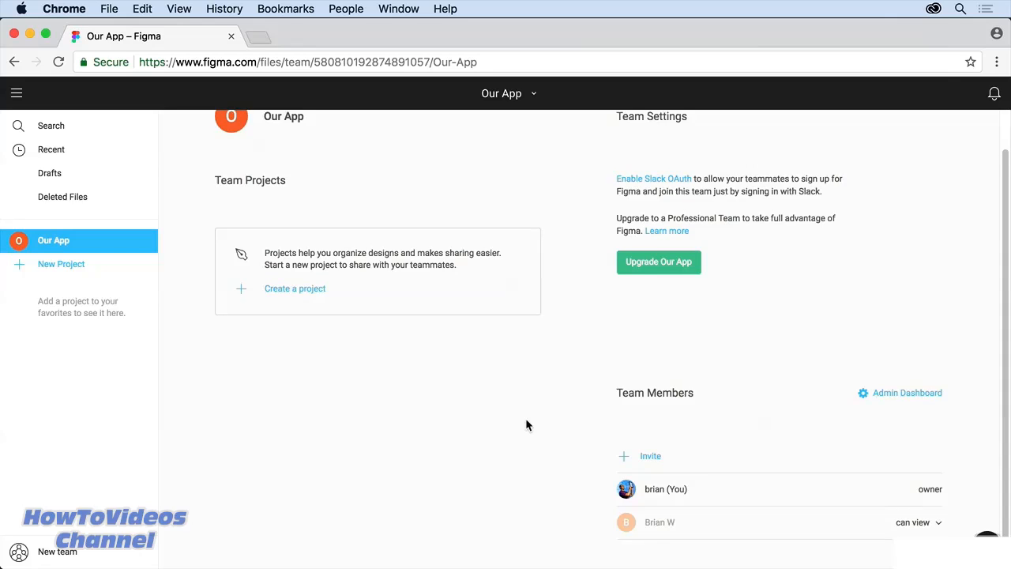
Step: Change the invited member's role from can view to can edit
scroll(527, 425, "down", 1)
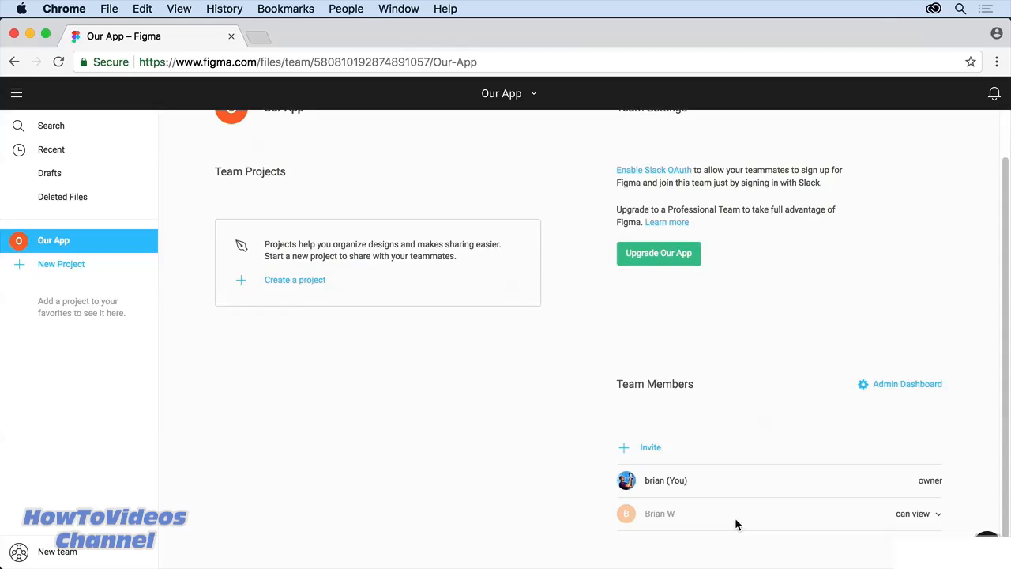
left_click(935, 513)
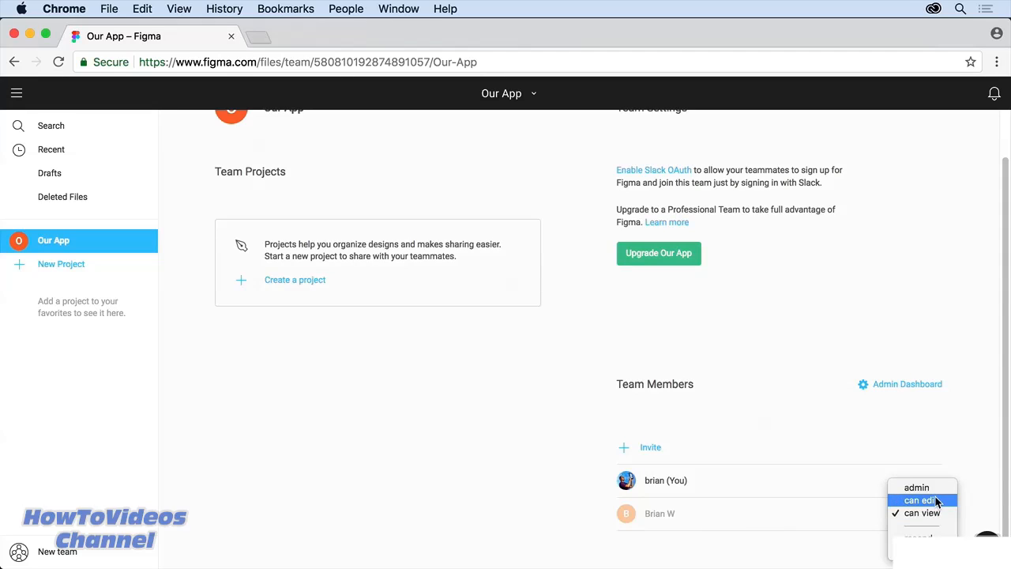
left_click(935, 500)
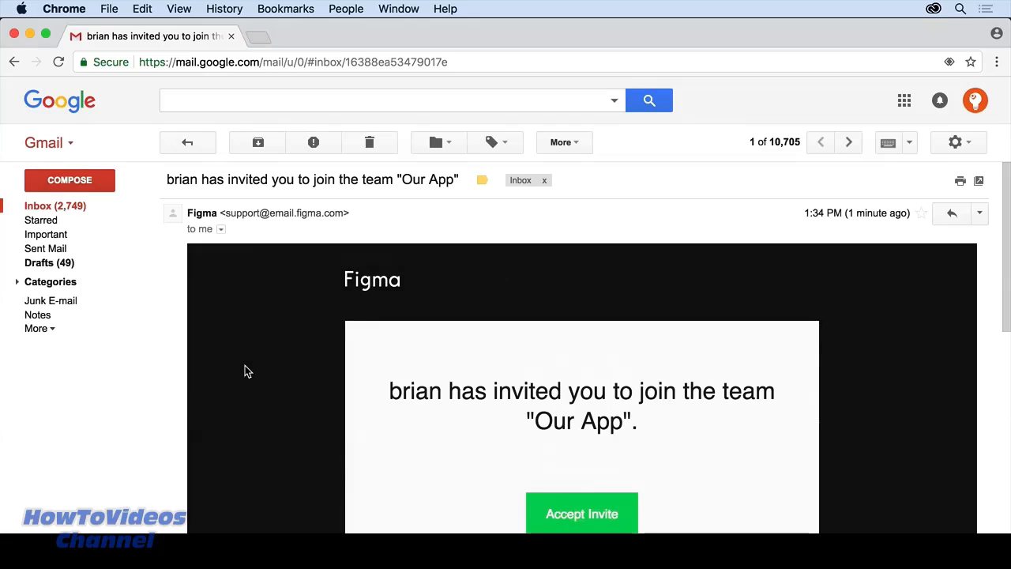
Step: Copy the Accept Invite link address from Figma's invitation email in Gmail
scroll(245, 371, "down", 5)
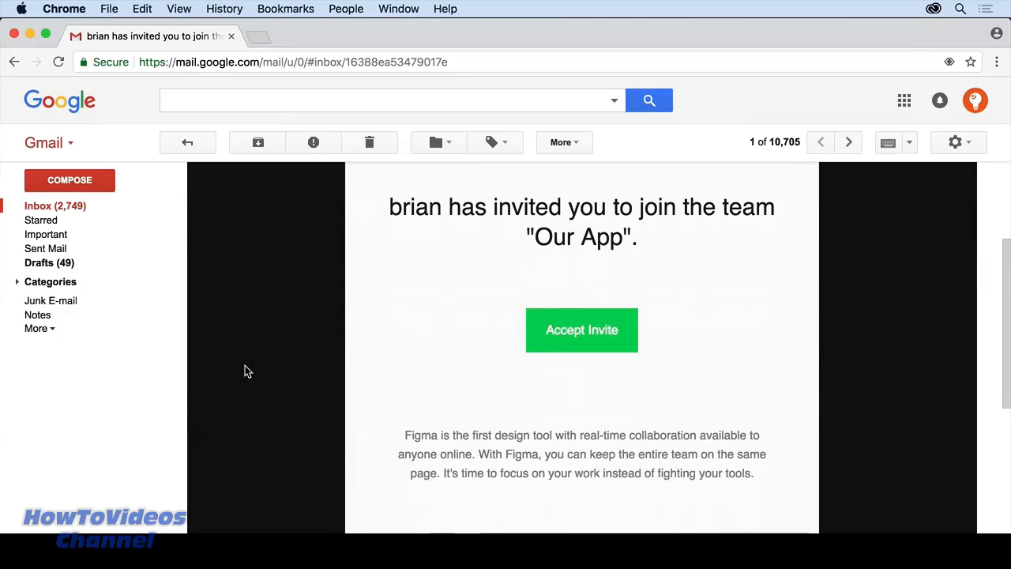
scroll(245, 371, "up", 1)
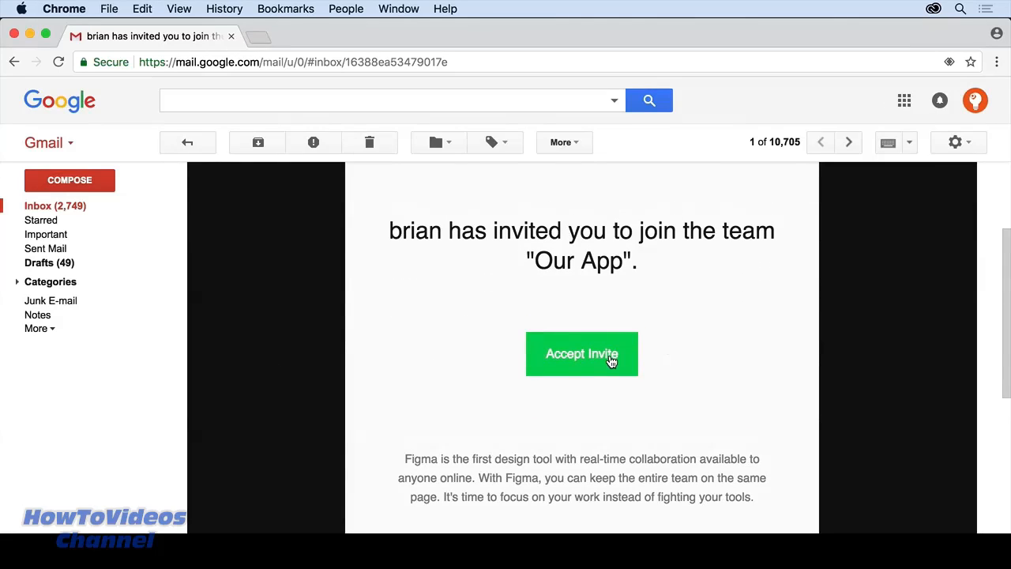
right_click(612, 361)
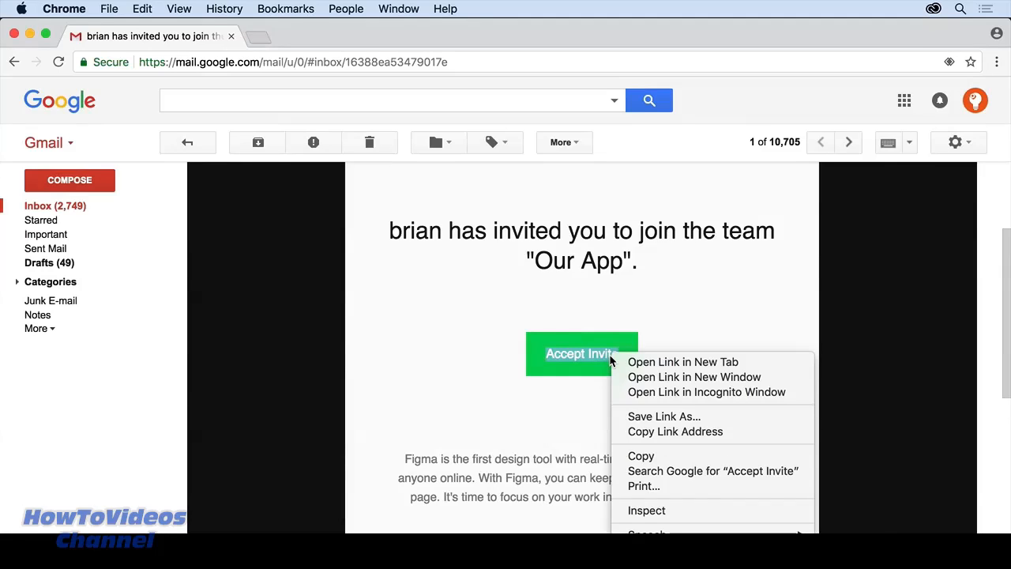
left_click(657, 431)
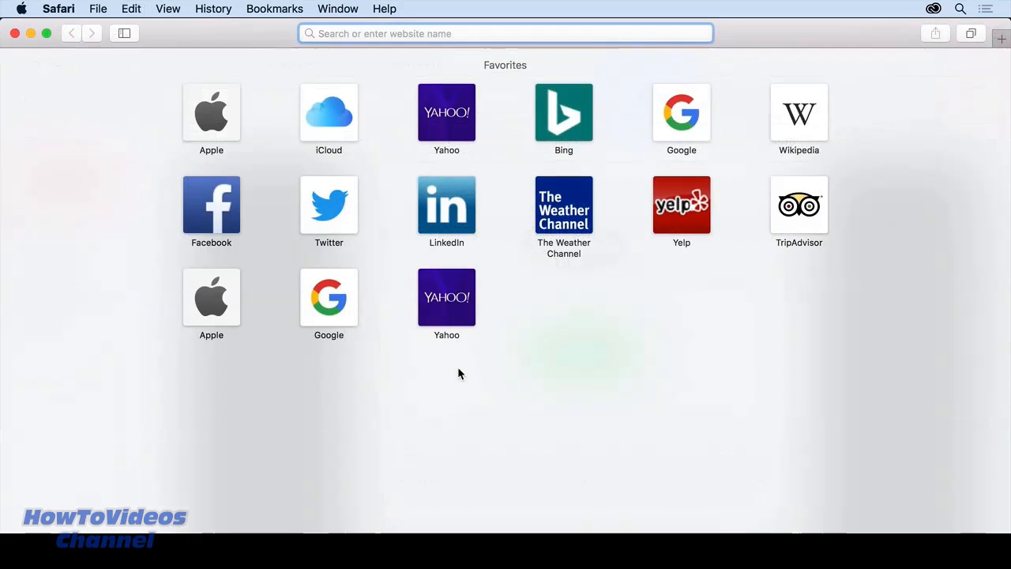
Step: Open the invite link in Safari, create the invited account, sign in and save the password
key("super+v")
key("Return")
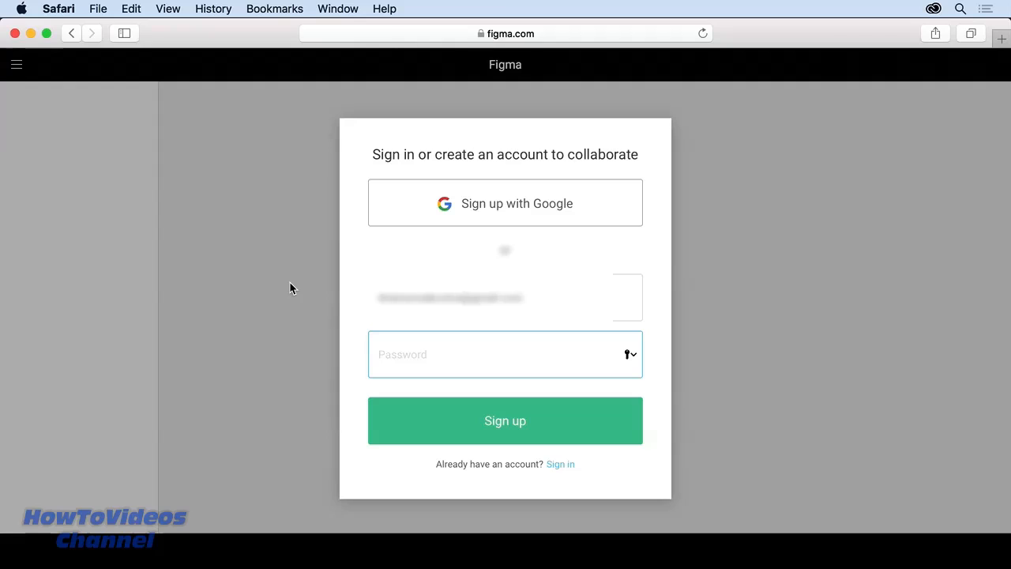
type("••••••••••")
key("Return")
type("Brian")
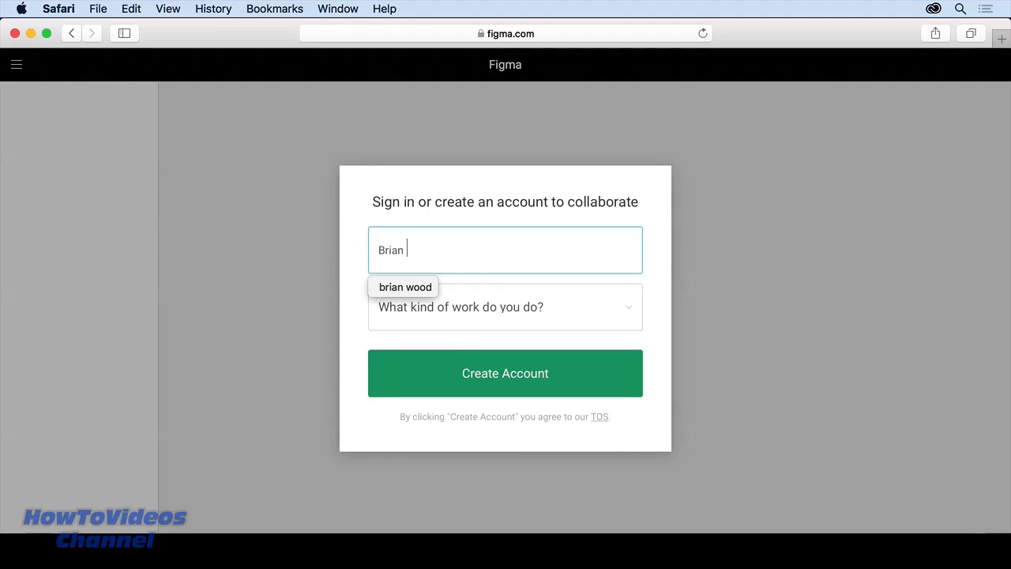
type(" G")
left_click(510, 369)
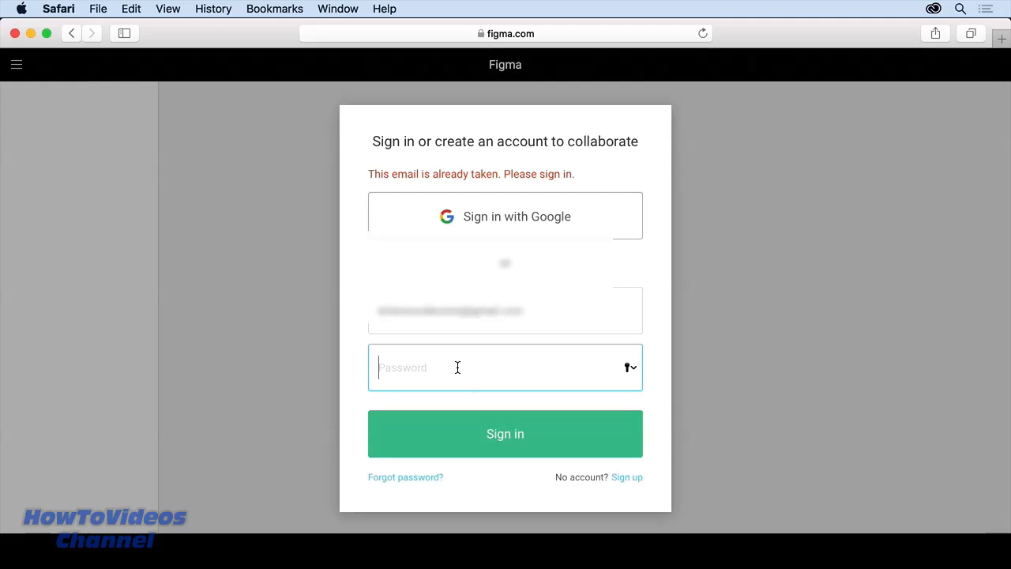
type("•••••••••••")
key("Return")
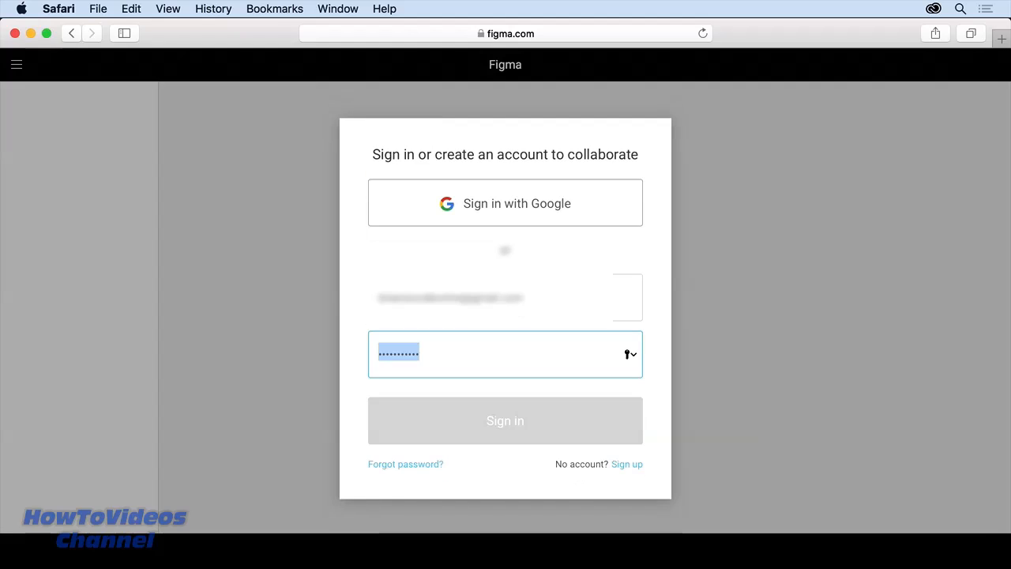
left_click(642, 124)
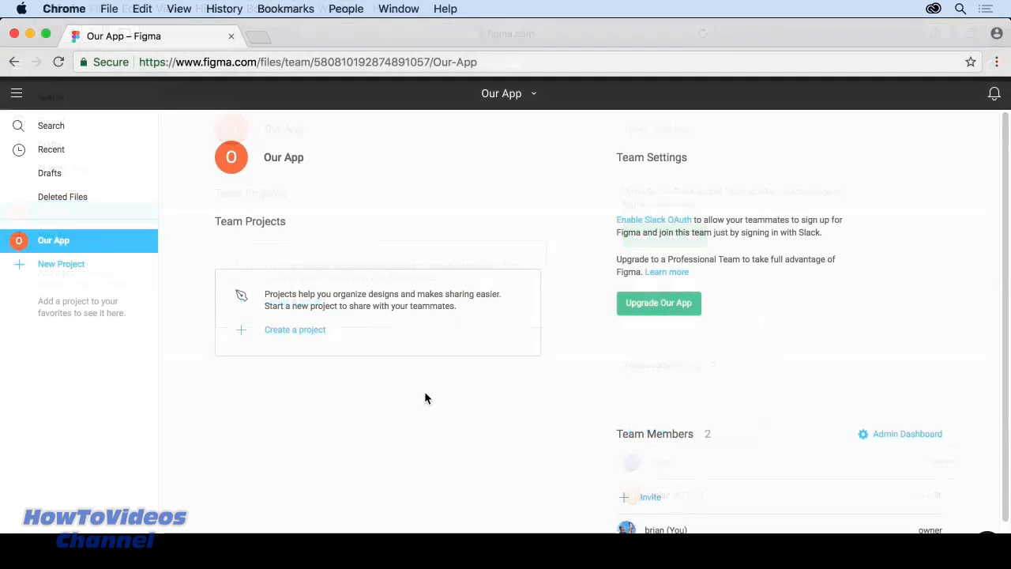
Step: Create the 'Hiking app' project with 'Everyone at Our App can edit' access
scroll(425, 393, "down", 2)
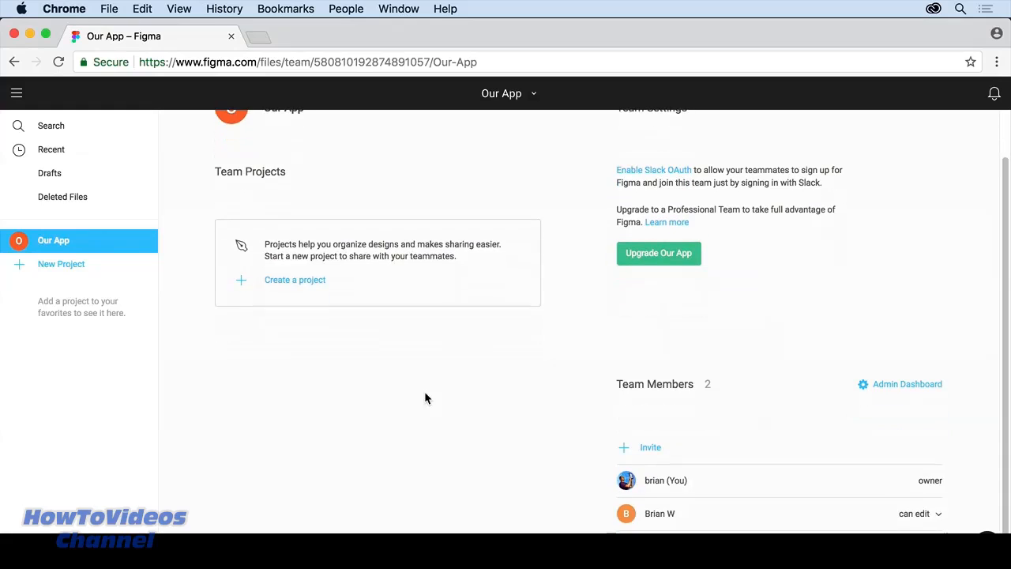
scroll(425, 392, "up", 1)
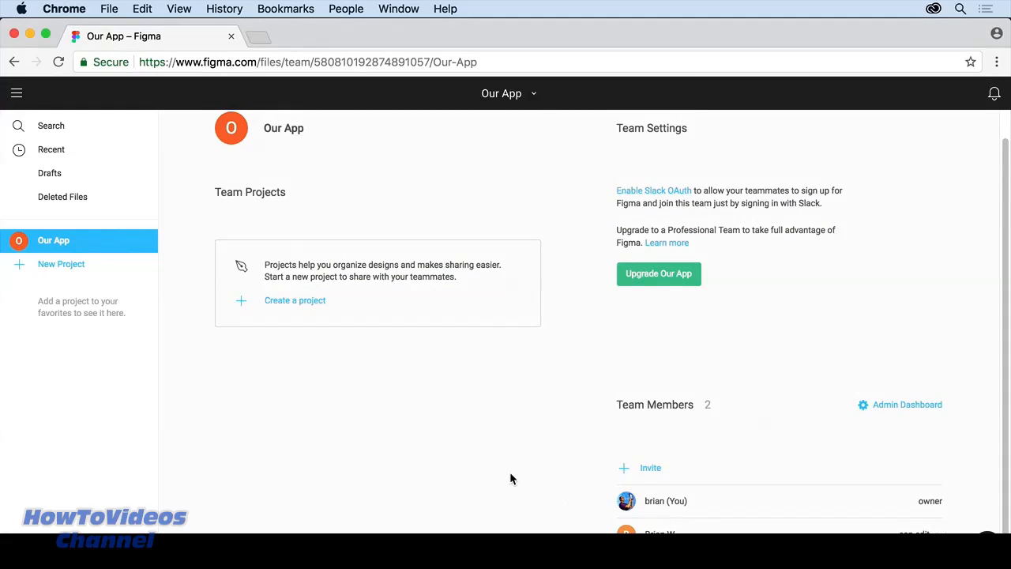
scroll(510, 474, "up", 1)
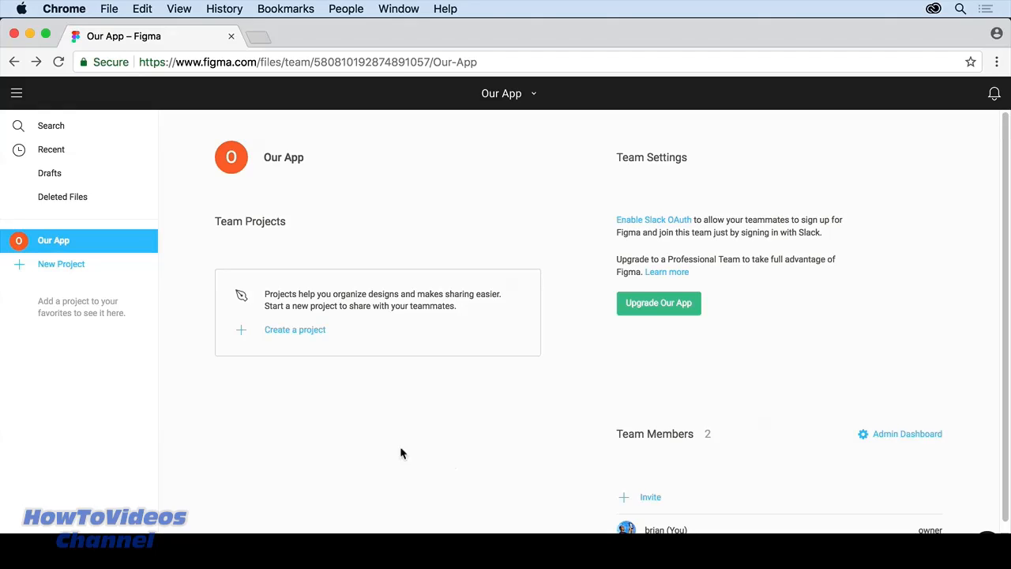
left_click(305, 338)
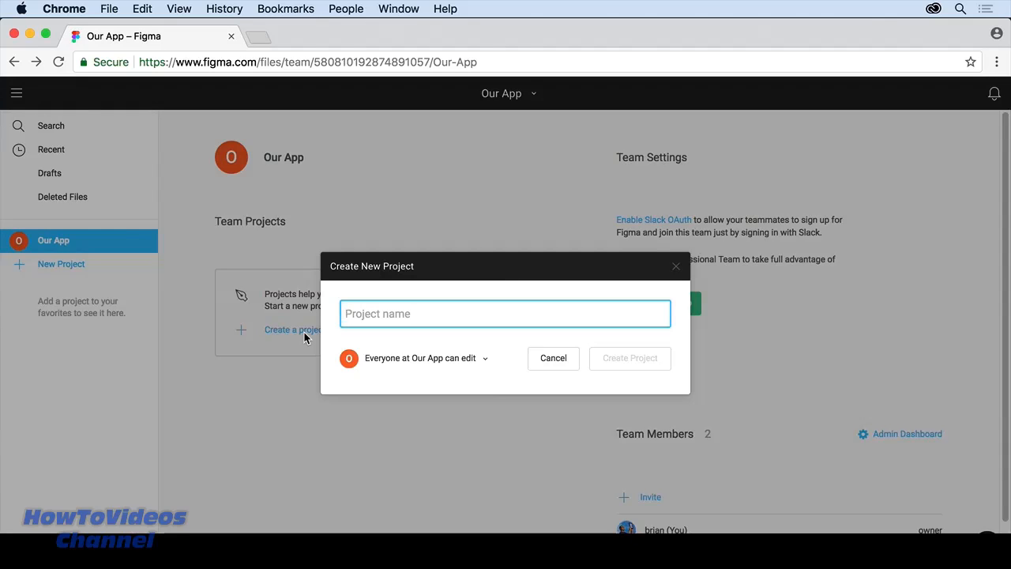
type("Hiking aoo")
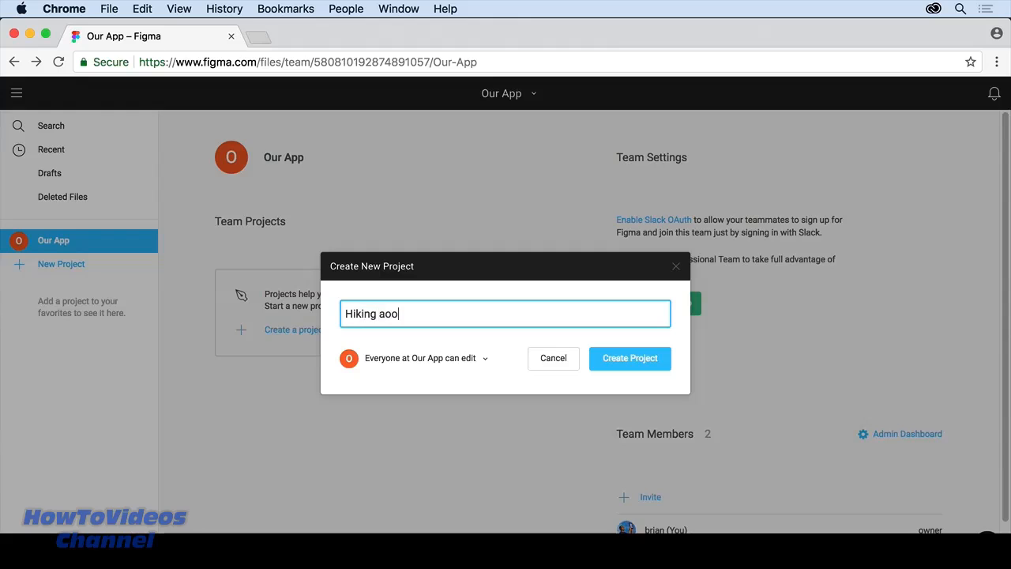
key("BackSpace")
key("BackSpace")
type("pp")
left_click(484, 358)
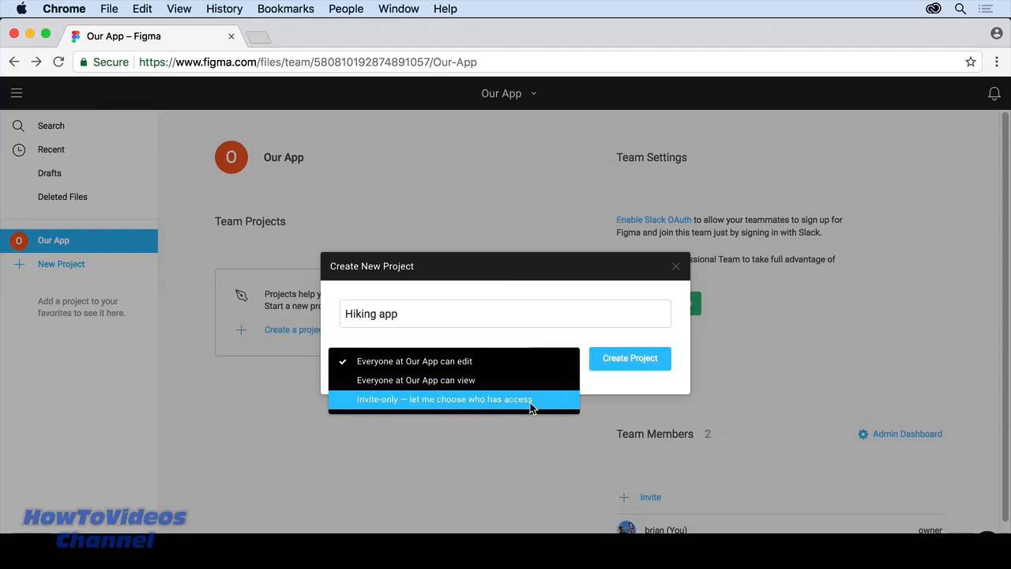
left_click(475, 366)
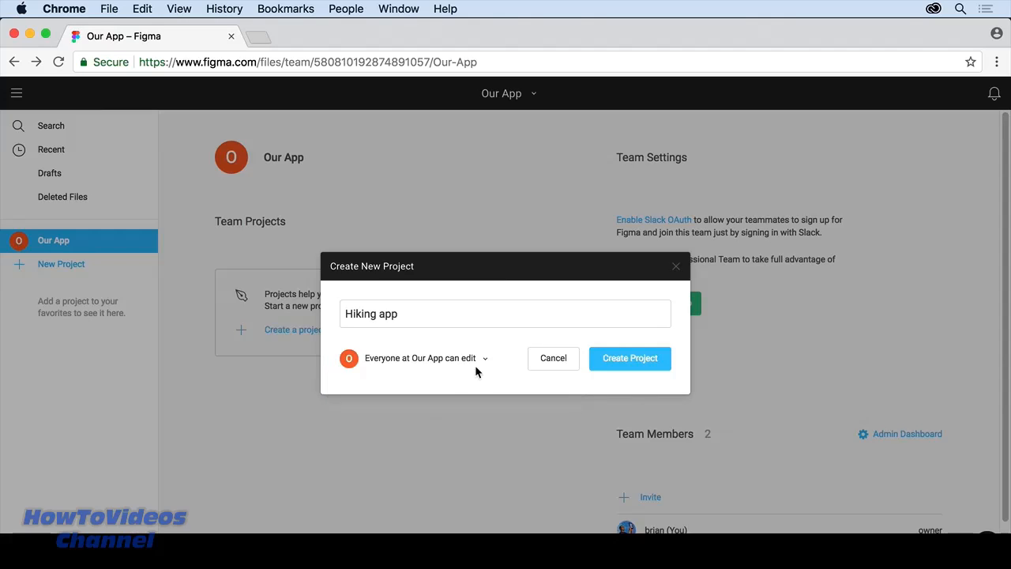
left_click(632, 364)
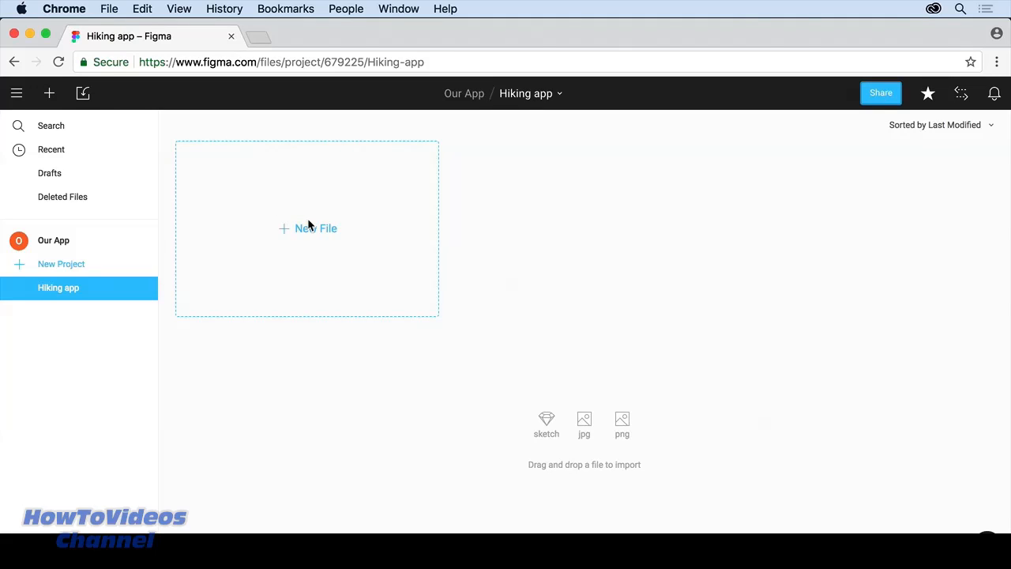
Step: Import AppDesign.fig from the 05_Teams folder into Hiking app
left_click(84, 93)
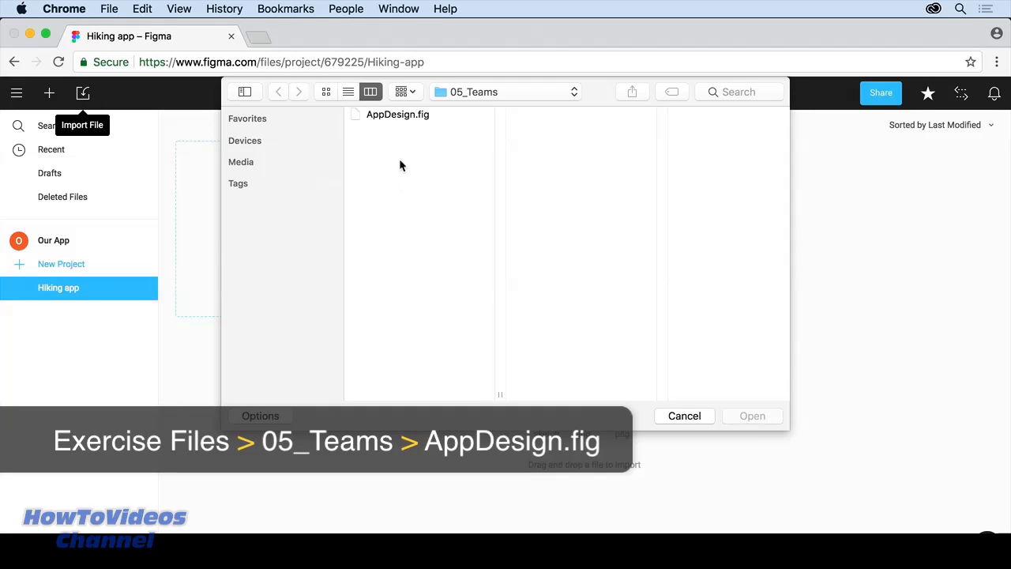
left_click(400, 116)
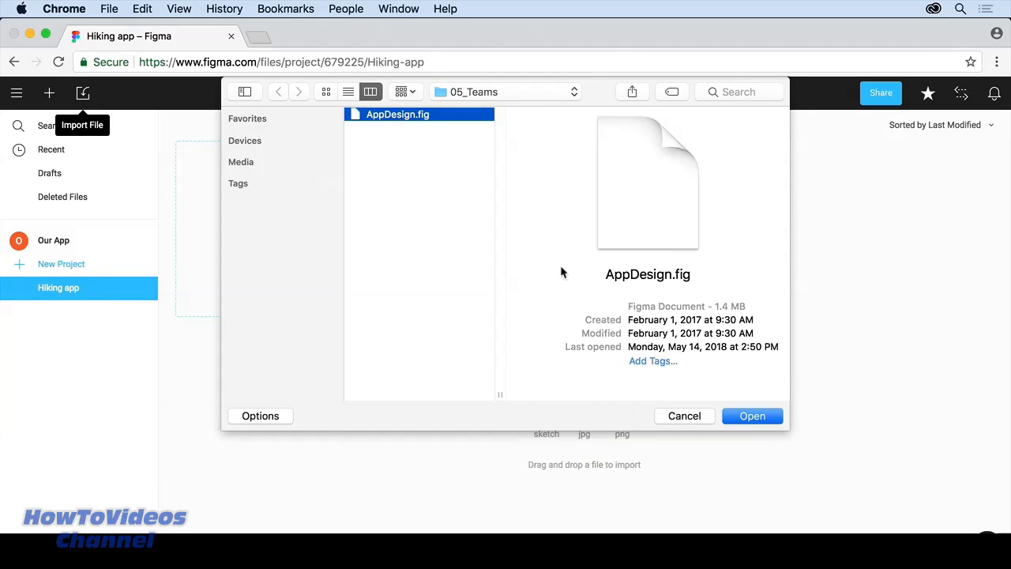
left_click(752, 416)
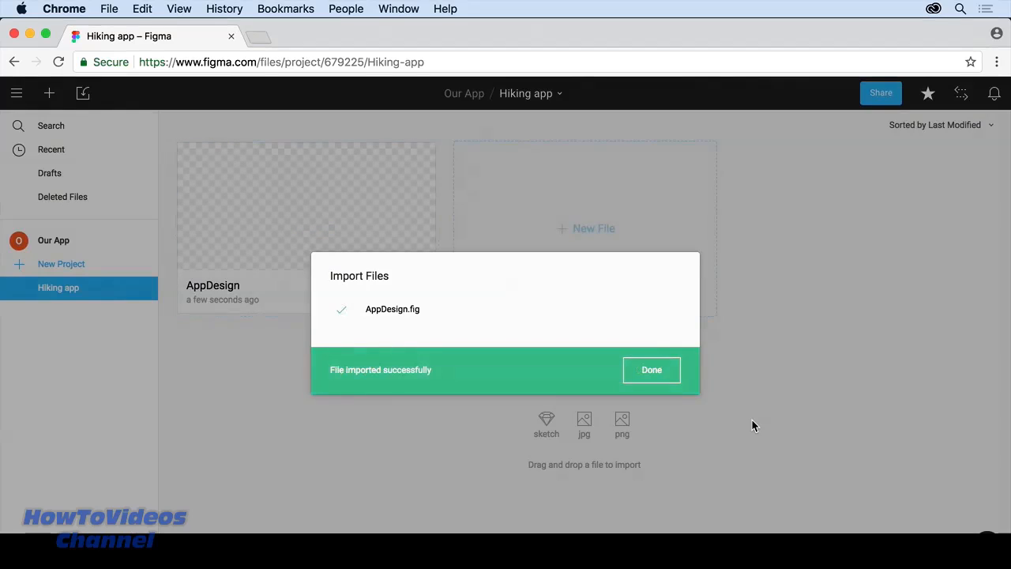
left_click(668, 377)
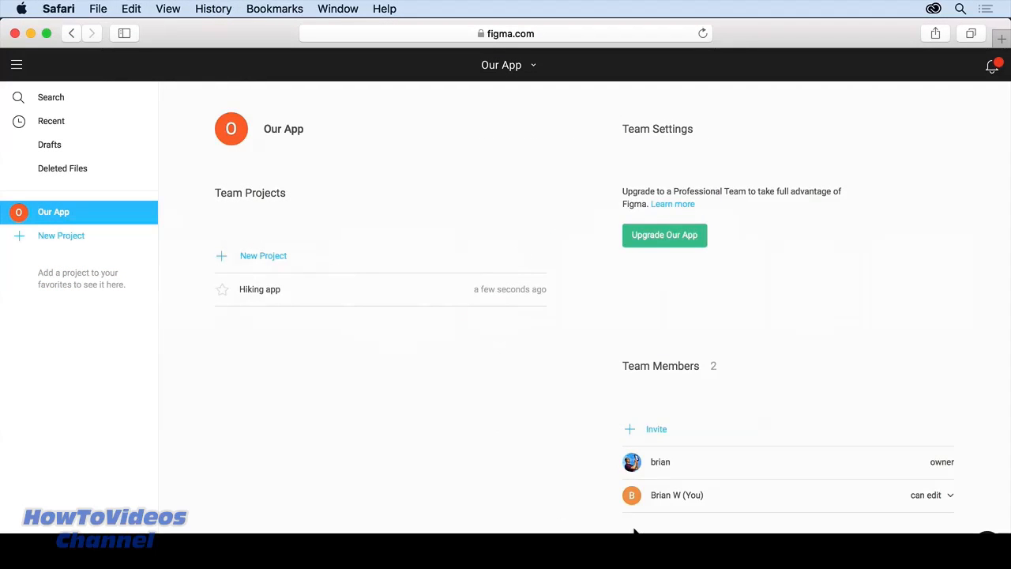
Step: Open the Hiking app project and check the latest notifications
left_click(260, 292)
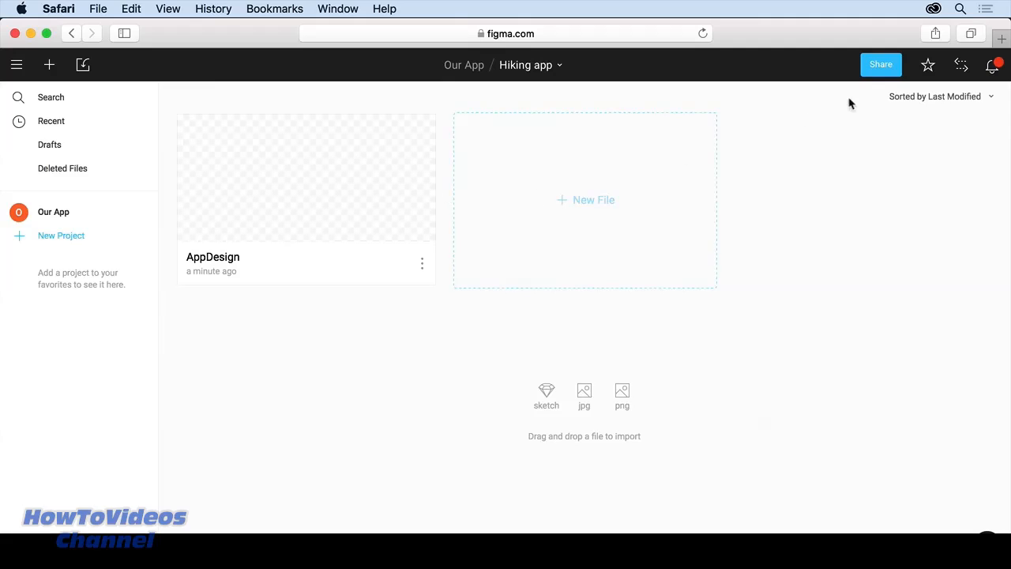
left_click(997, 68)
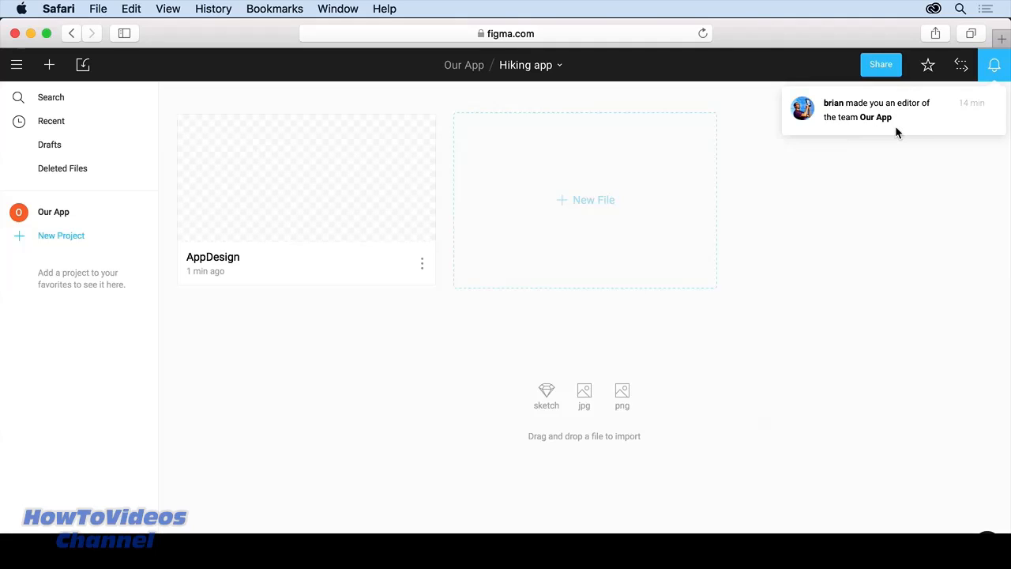
left_click(923, 212)
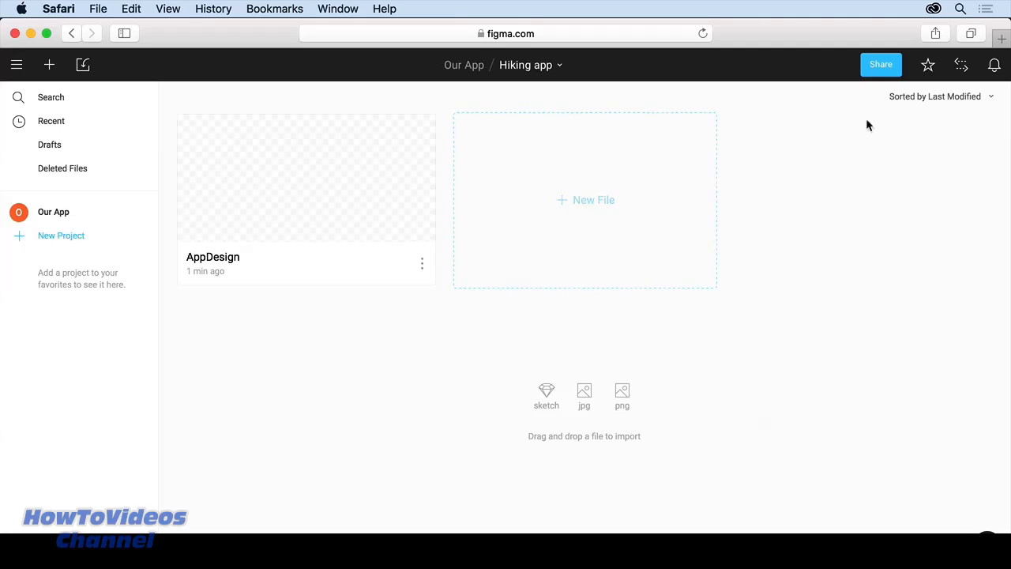
Step: Star Hiking app as a favourite and open the AppDesign file from the team overview
left_click(929, 67)
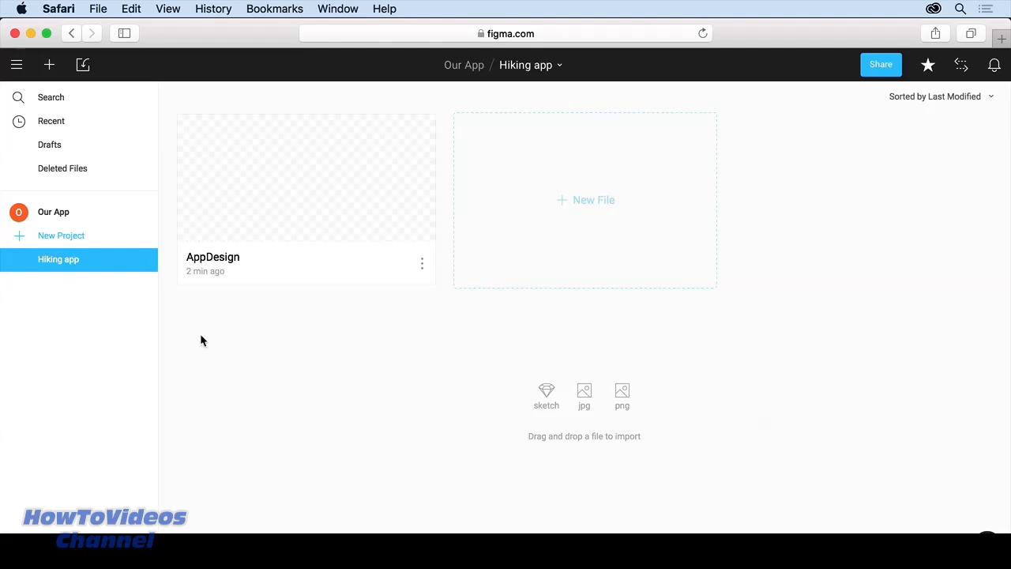
left_click(57, 214)
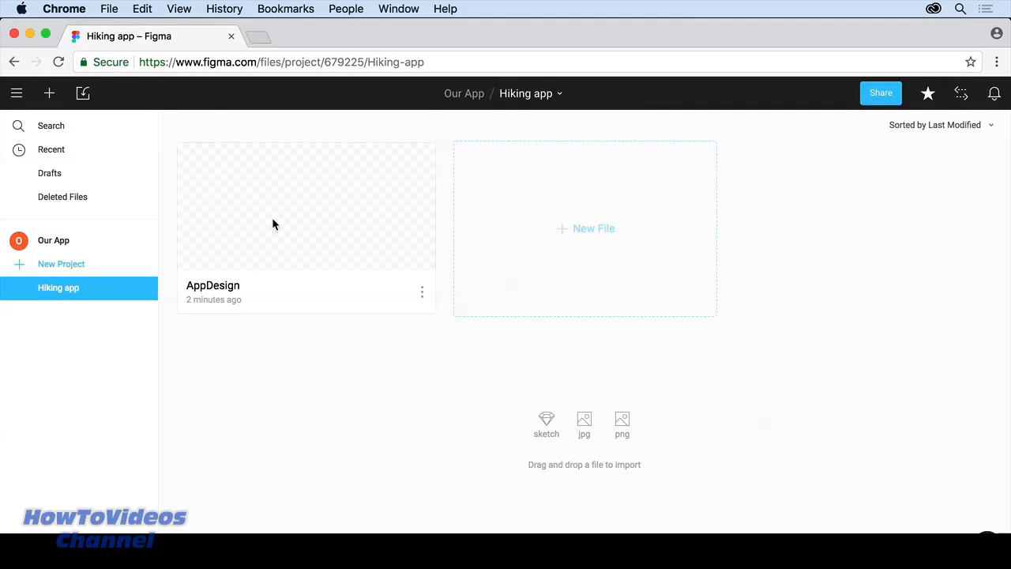
double_click(273, 225)
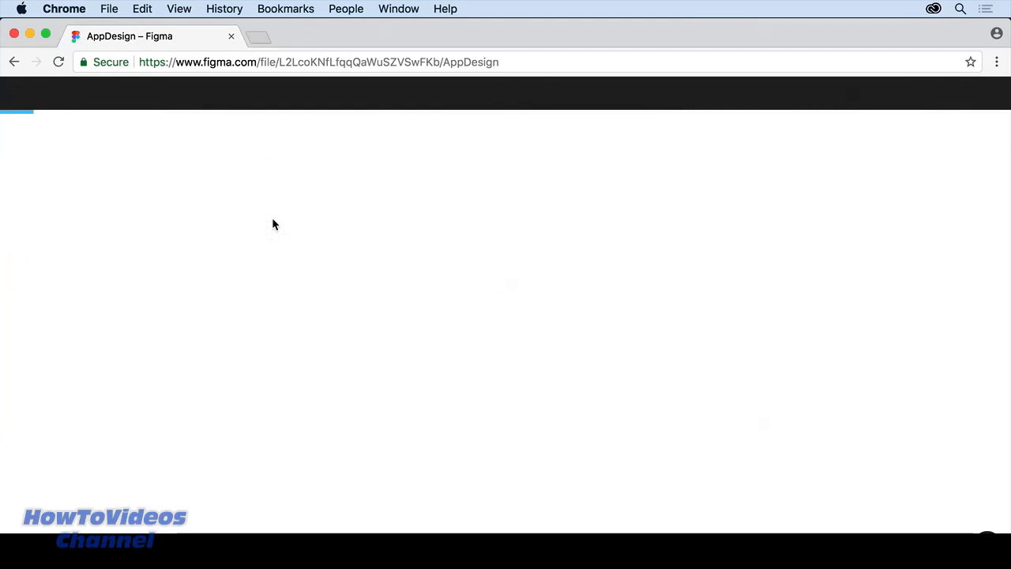
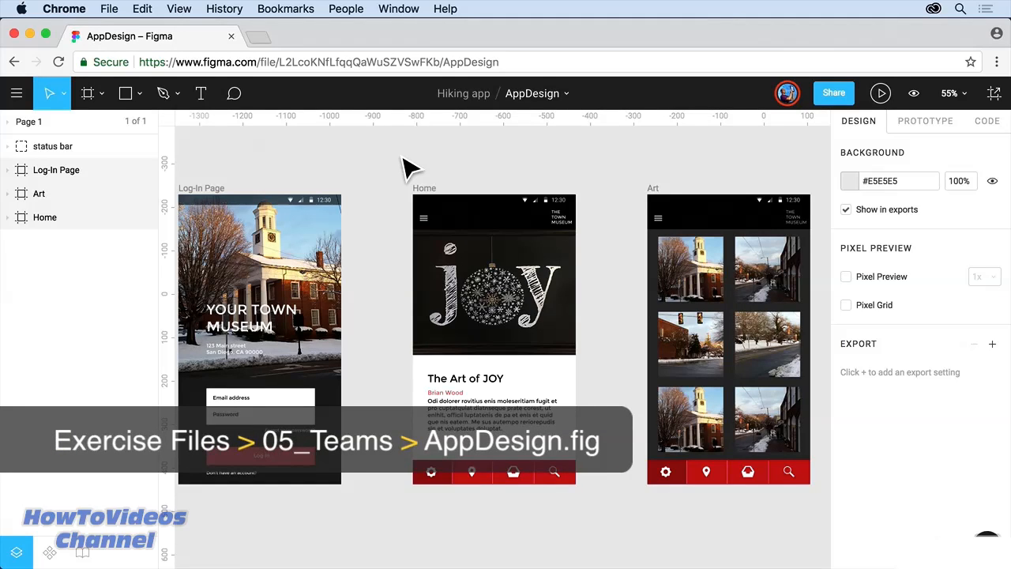
Step: Check the bottom and top navigation bar components, then begin upgrading the Our App team
left_click(49, 552)
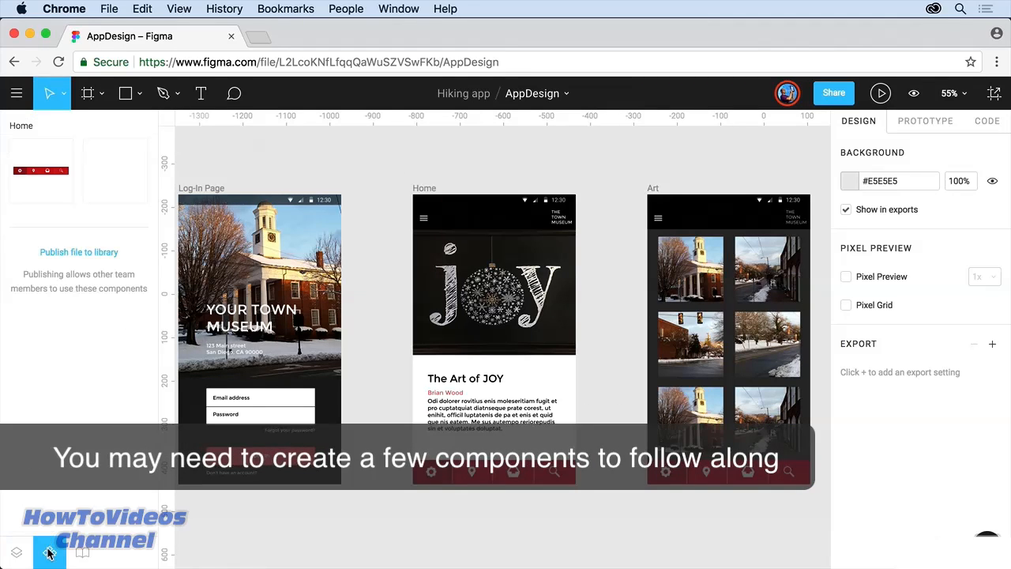
left_click(103, 190)
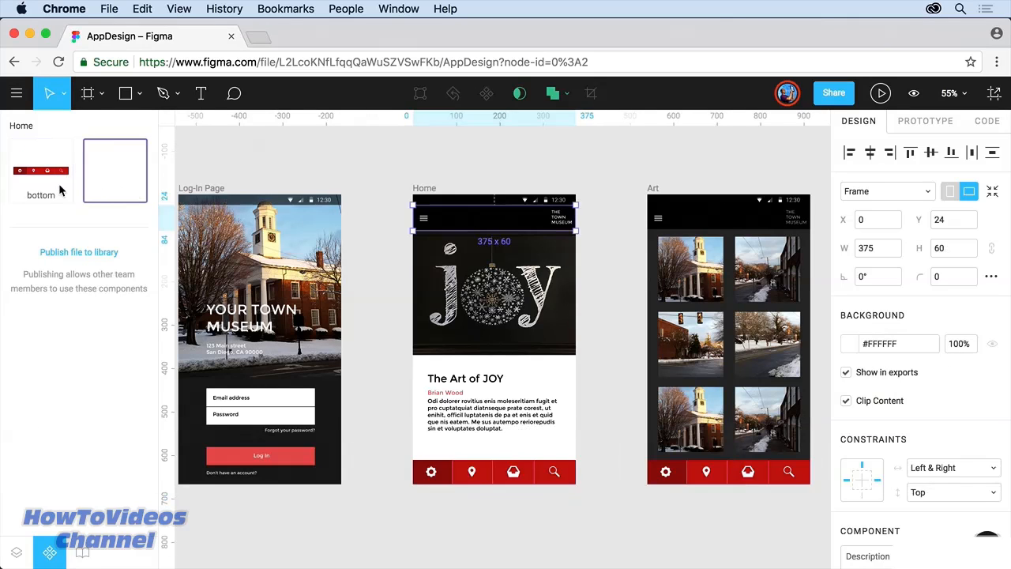
left_click(59, 190)
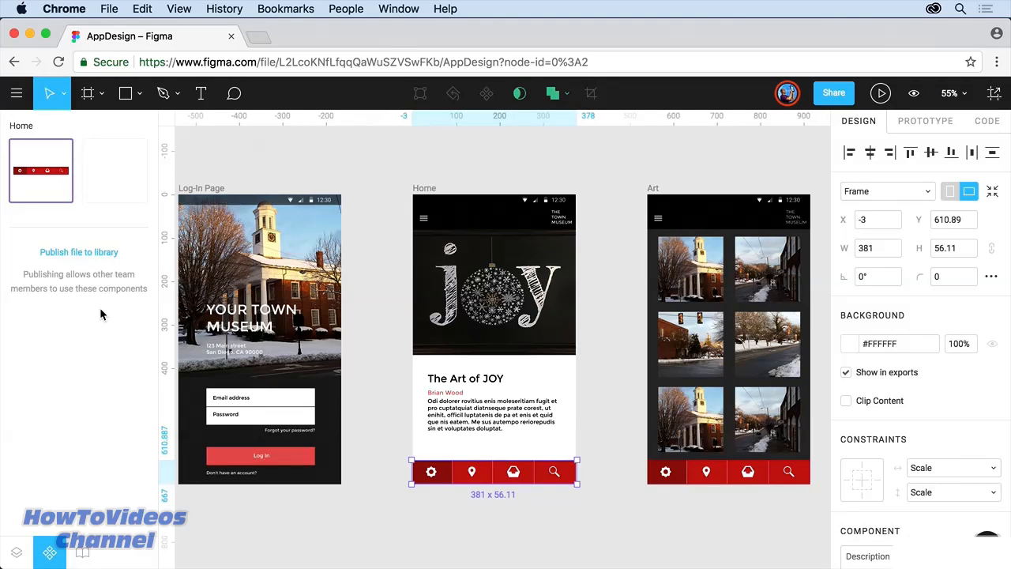
left_click(84, 553)
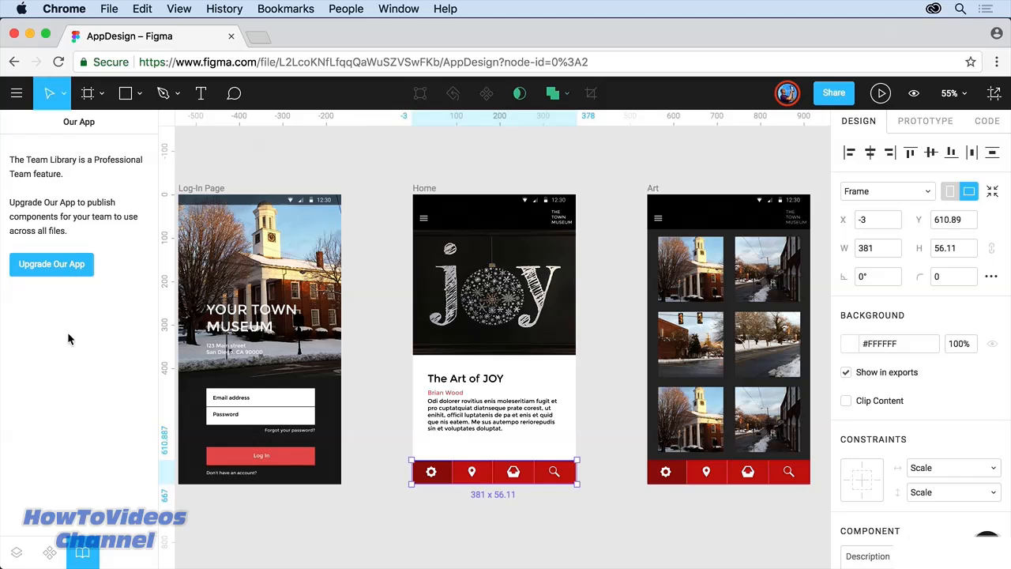
left_click(51, 265)
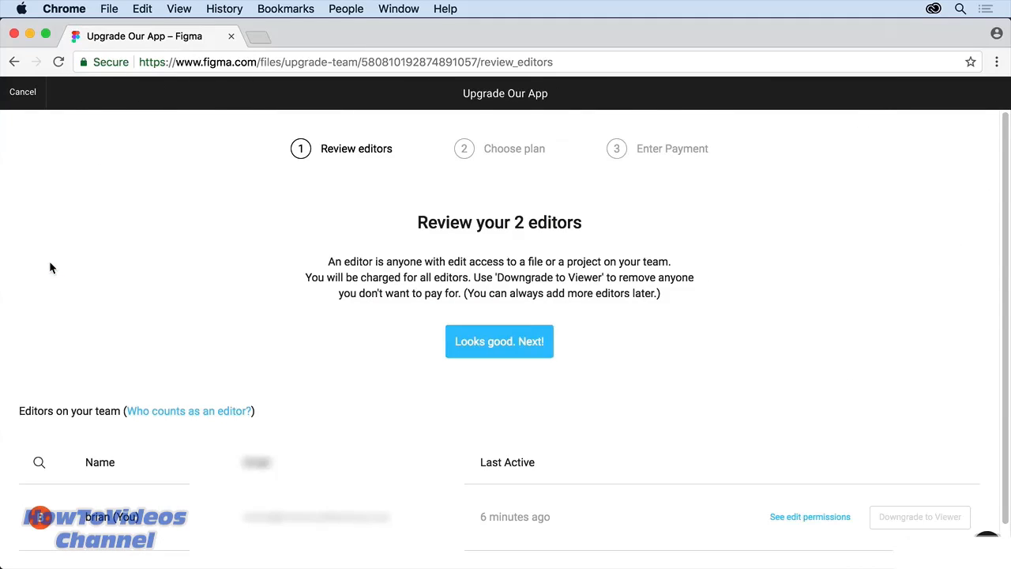
Step: Confirm the 2 editors and upgrade Our App to a monthly Professional Team plan
scroll(50, 268, "down", 1)
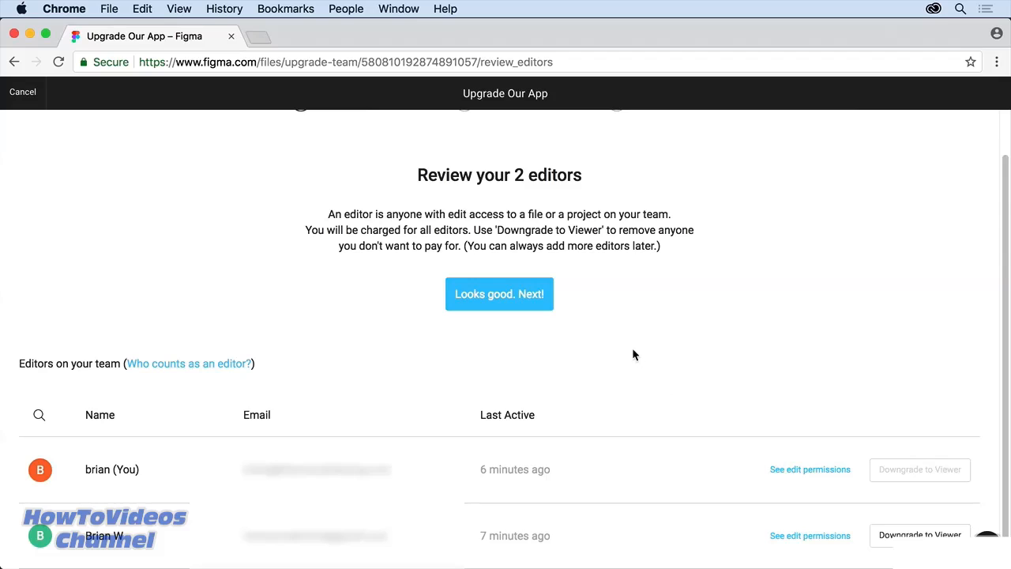
scroll(632, 355, "up", 2)
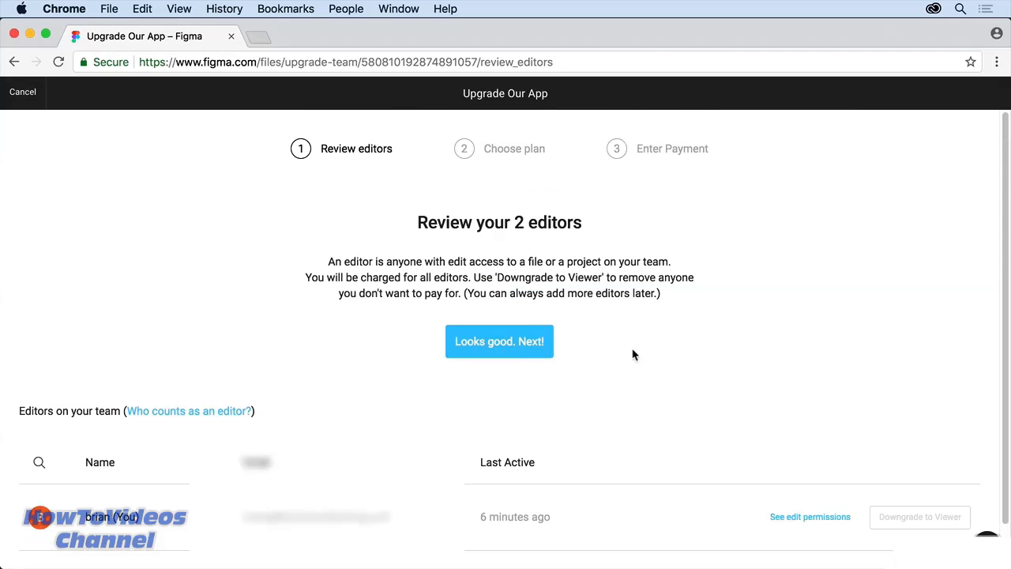
left_click(510, 341)
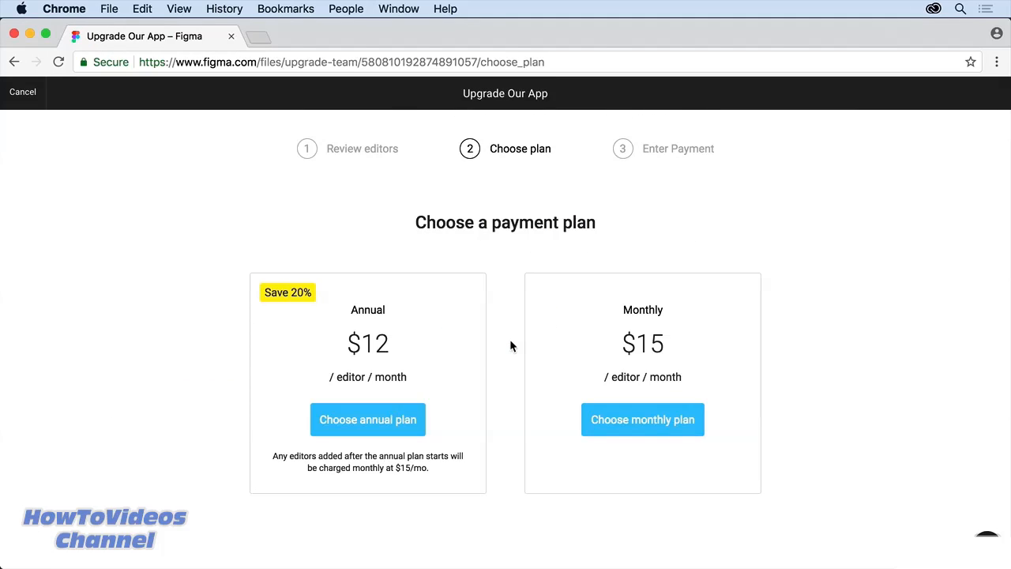
left_click(642, 423)
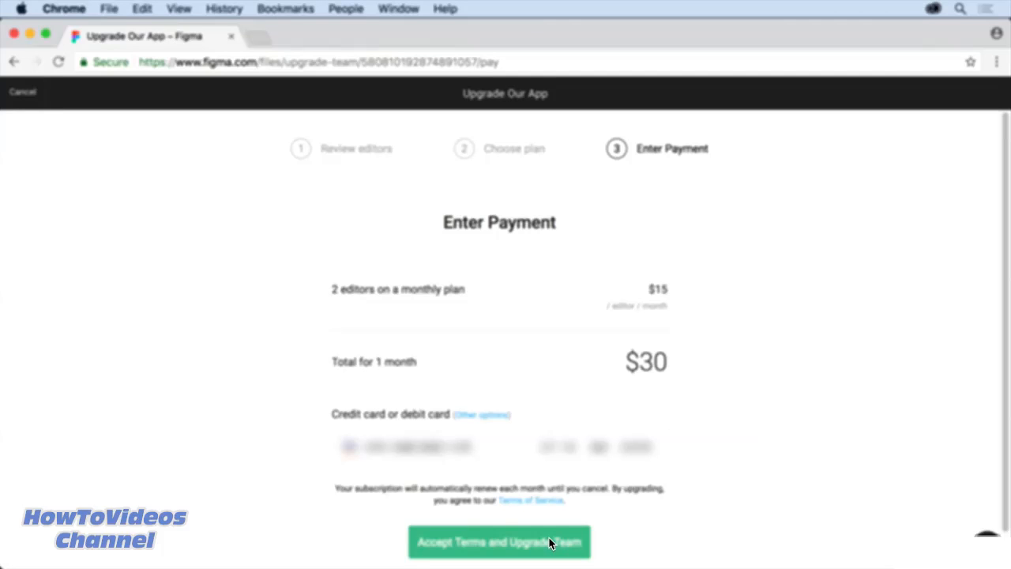
left_click(551, 543)
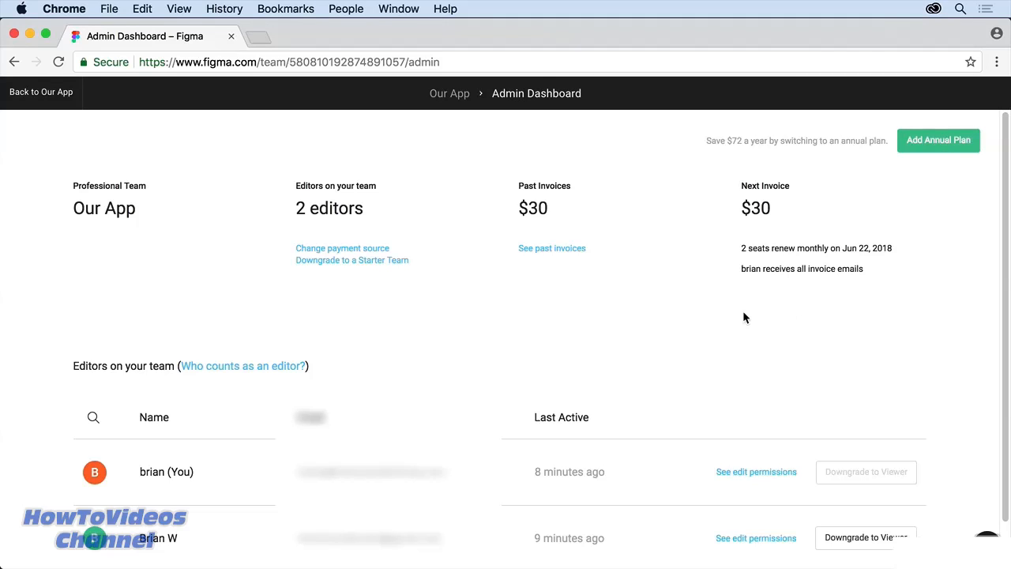
Step: Return from the Admin Dashboard to Our App and open AppDesign in Hiking app
scroll(744, 317, "down", 2)
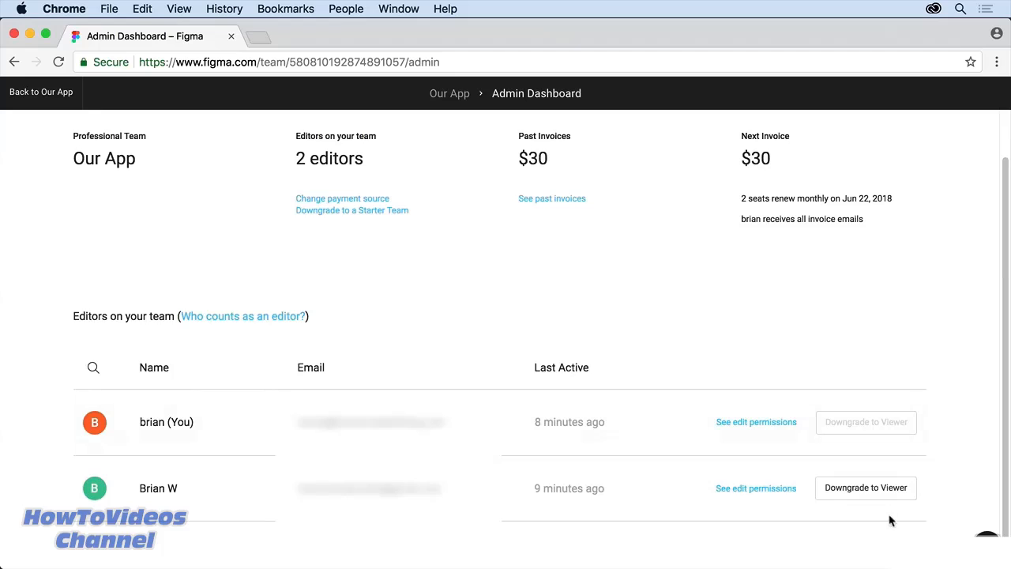
scroll(677, 357, "up", 2)
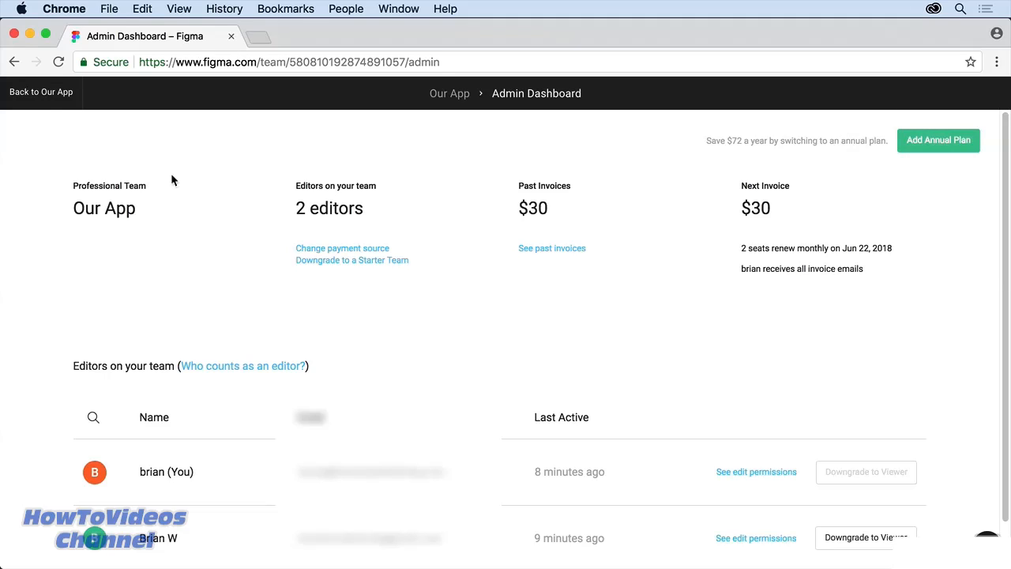
left_click(32, 95)
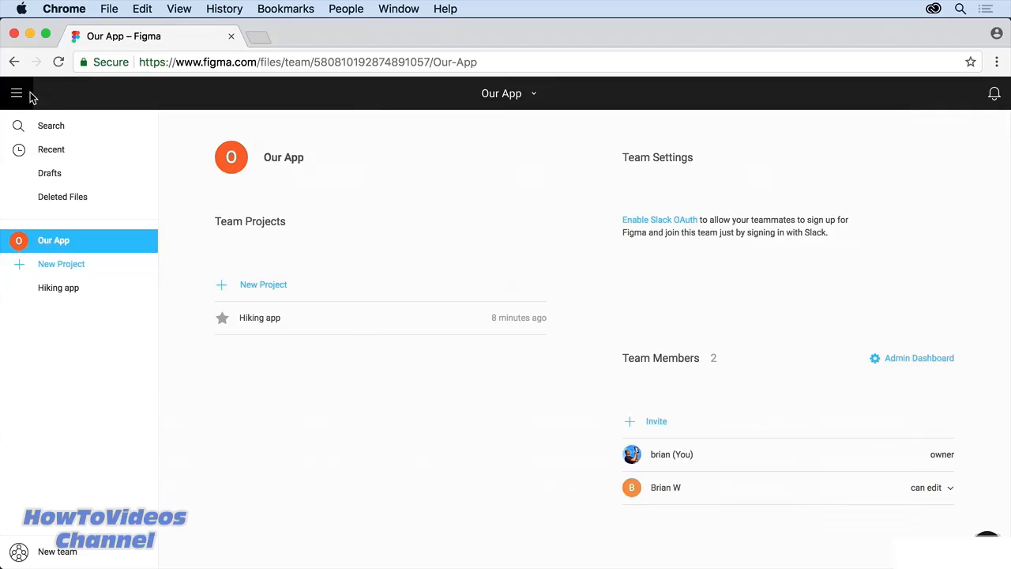
left_click(256, 319)
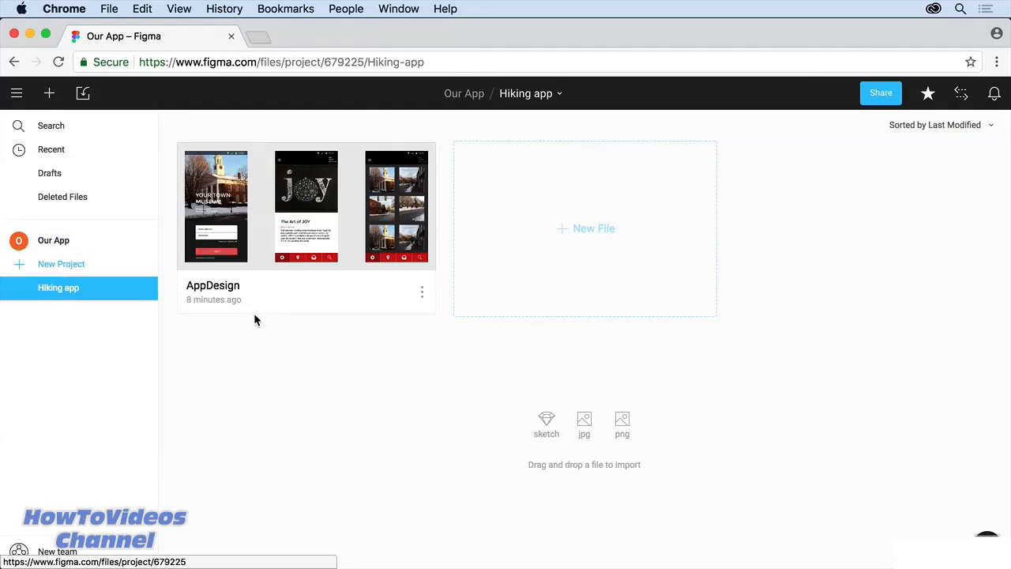
double_click(276, 207)
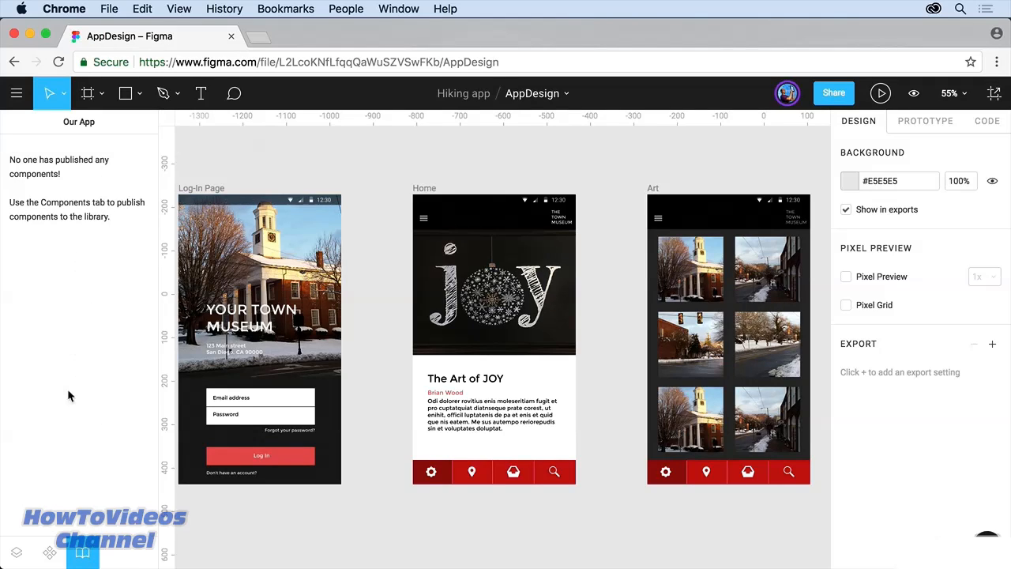
Step: Publish the AppDesign file, with its bottom component, to the team library
left_click(50, 552)
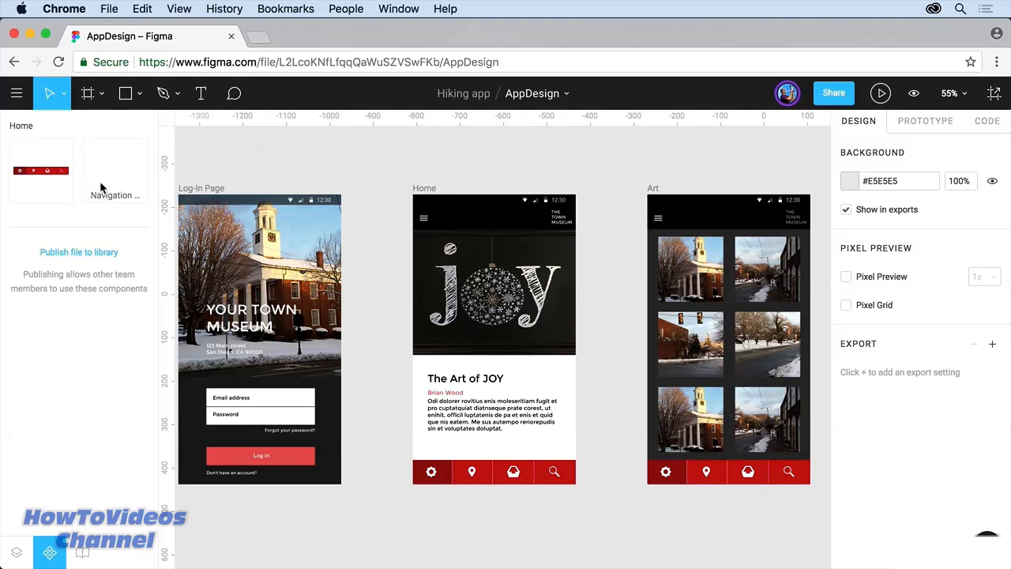
left_click(47, 173)
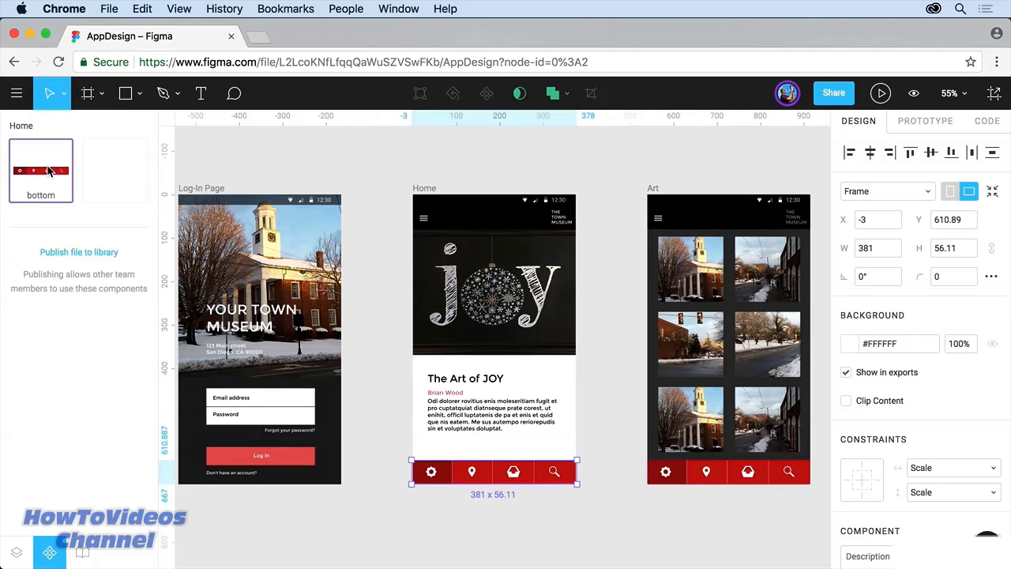
right_click(49, 171)
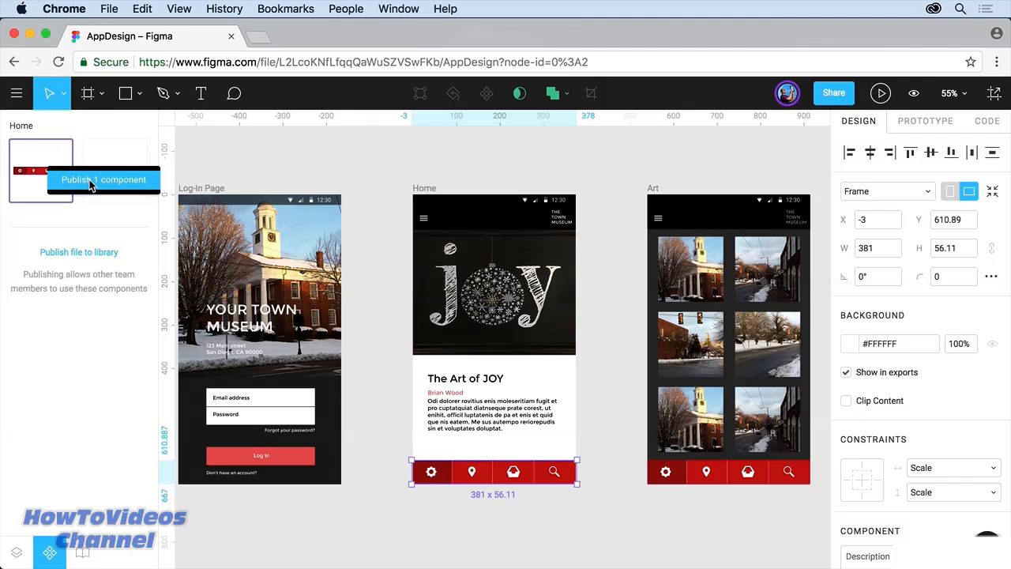
left_click(90, 223)
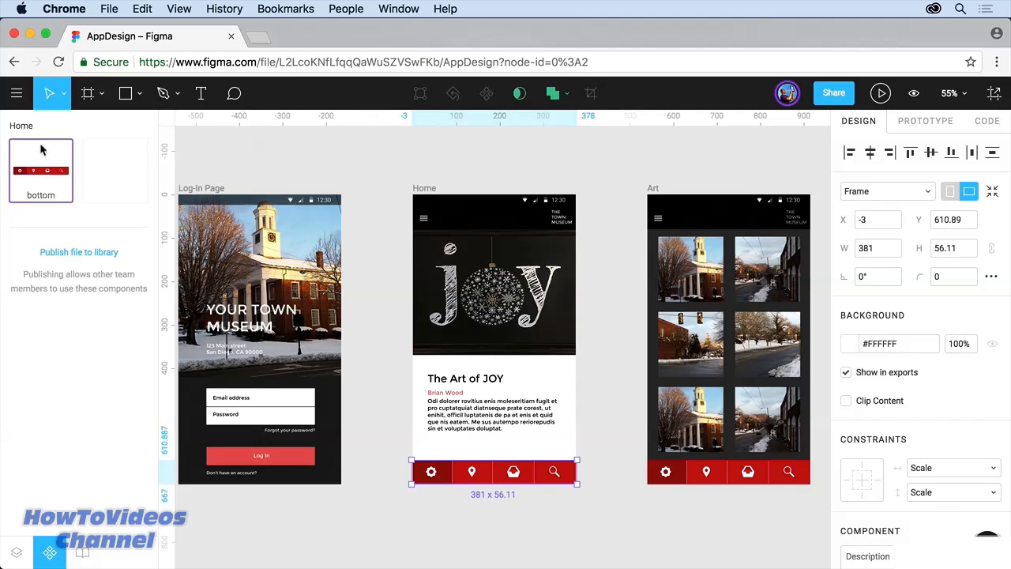
left_click(78, 255)
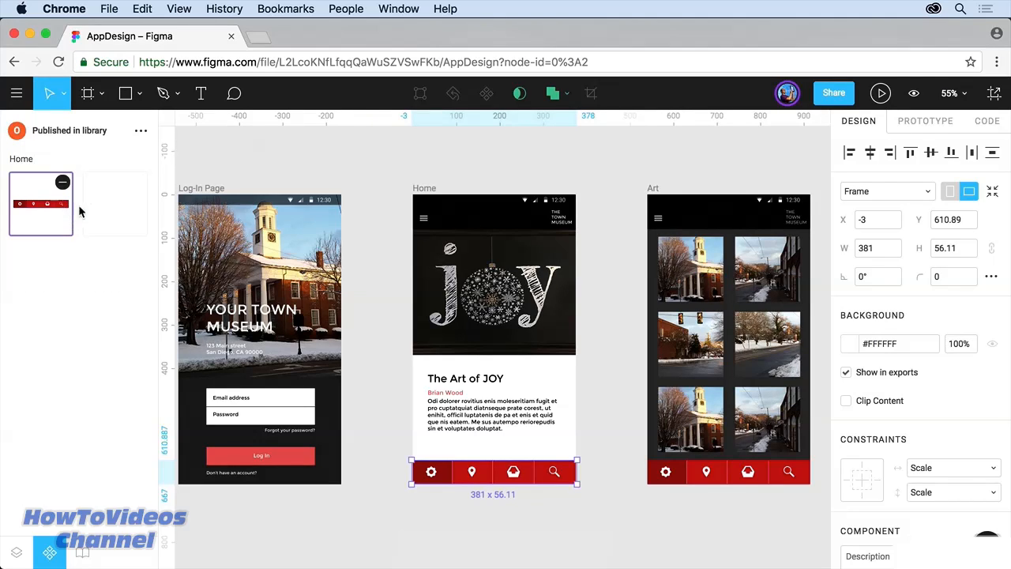
Step: Check the top navigation bar and bottom components in the Components list
left_click(104, 214)
left_click(52, 207)
left_click(89, 193)
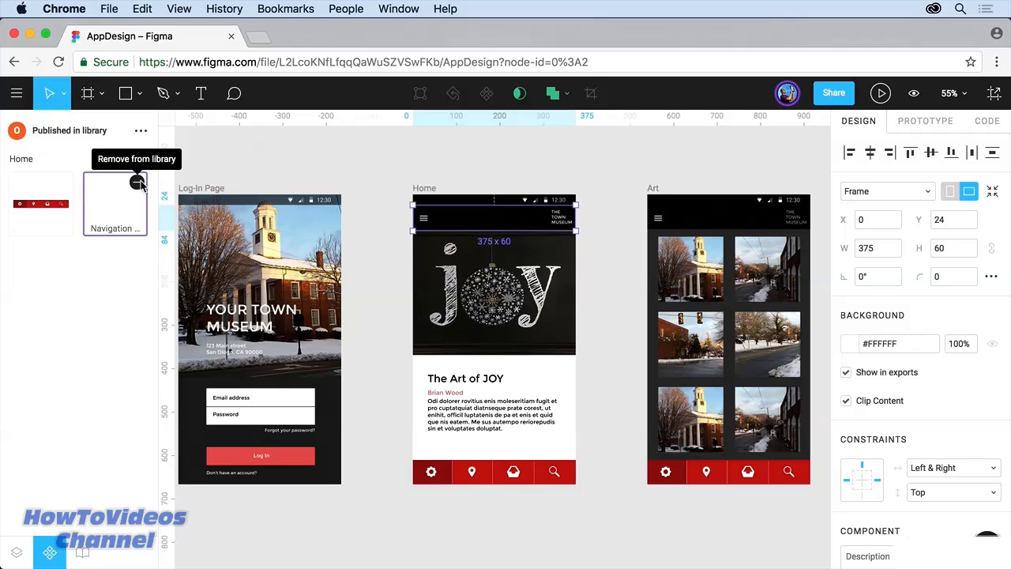
Step: Drag the AppDesign library's bottom component onto the Home frame, then remove it
left_click(83, 551)
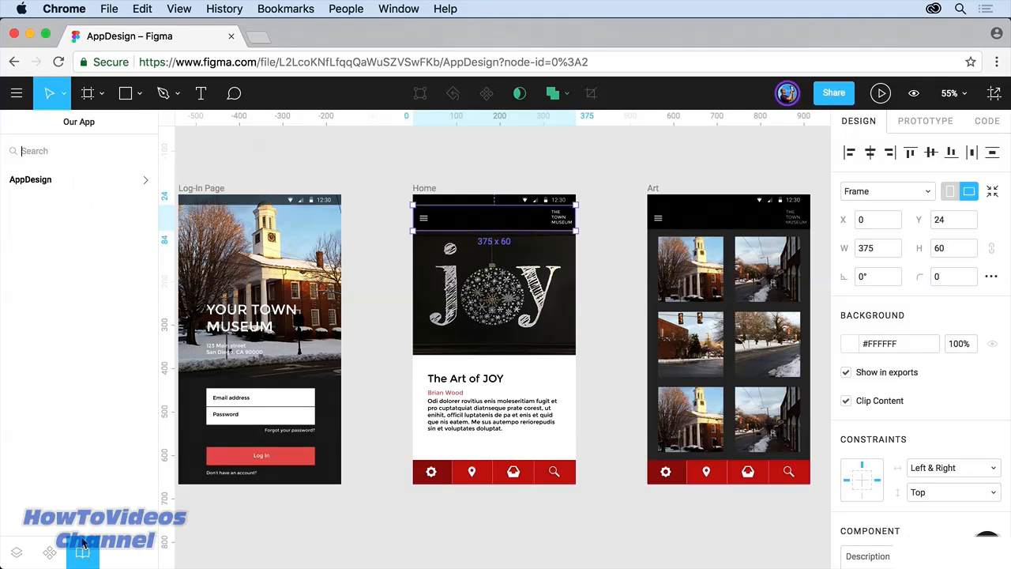
left_click(48, 180)
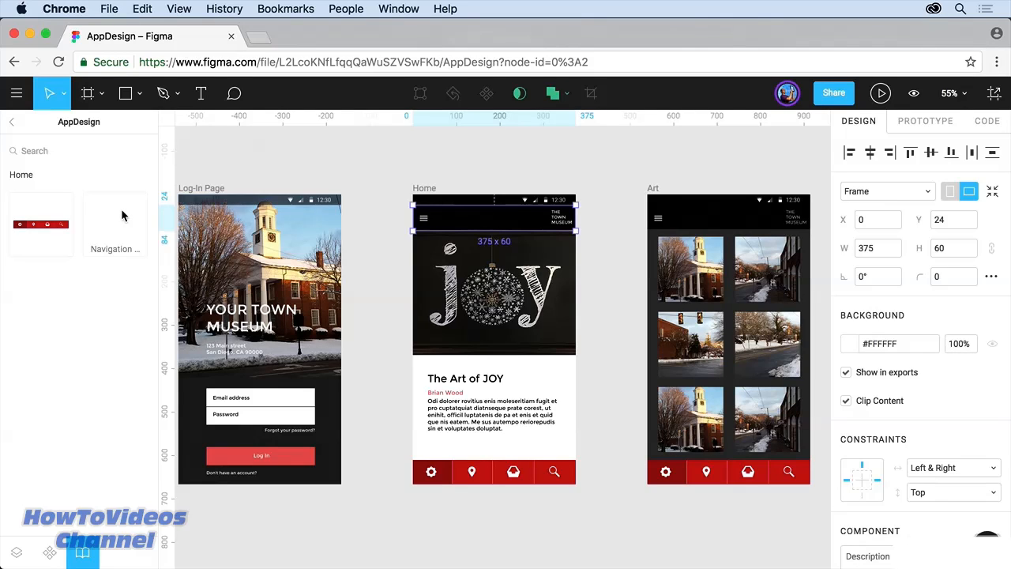
left_click_drag(46, 225, 502, 325)
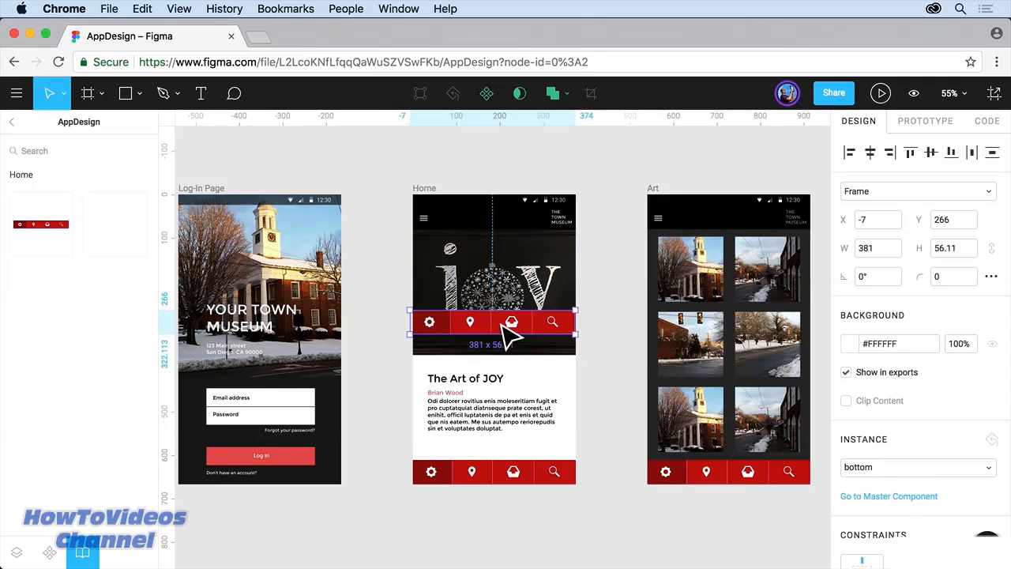
key("Delete")
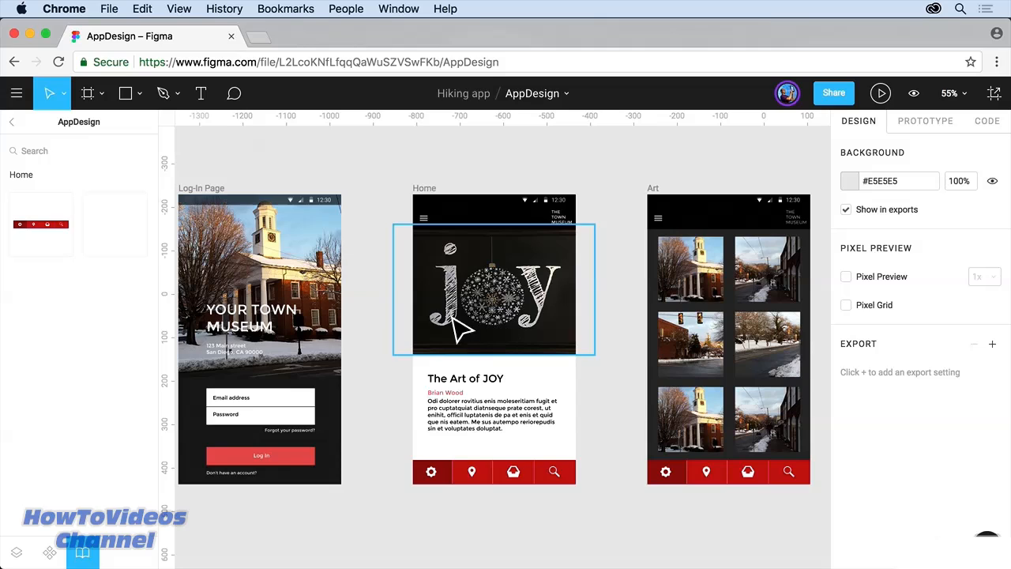
left_click(15, 96)
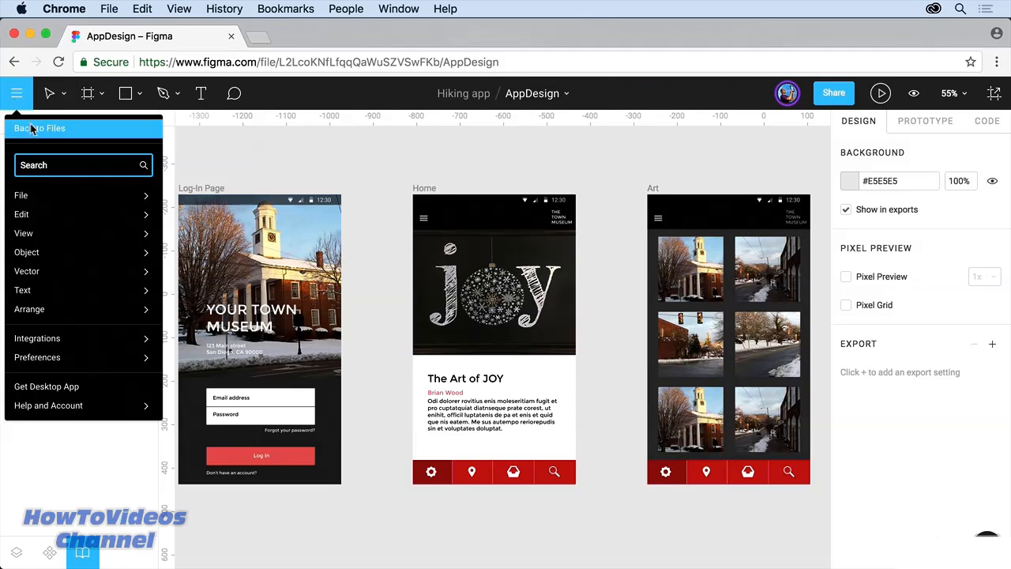
Step: Create a new blank file and place a bottom nav bar instance in it
left_click(35, 128)
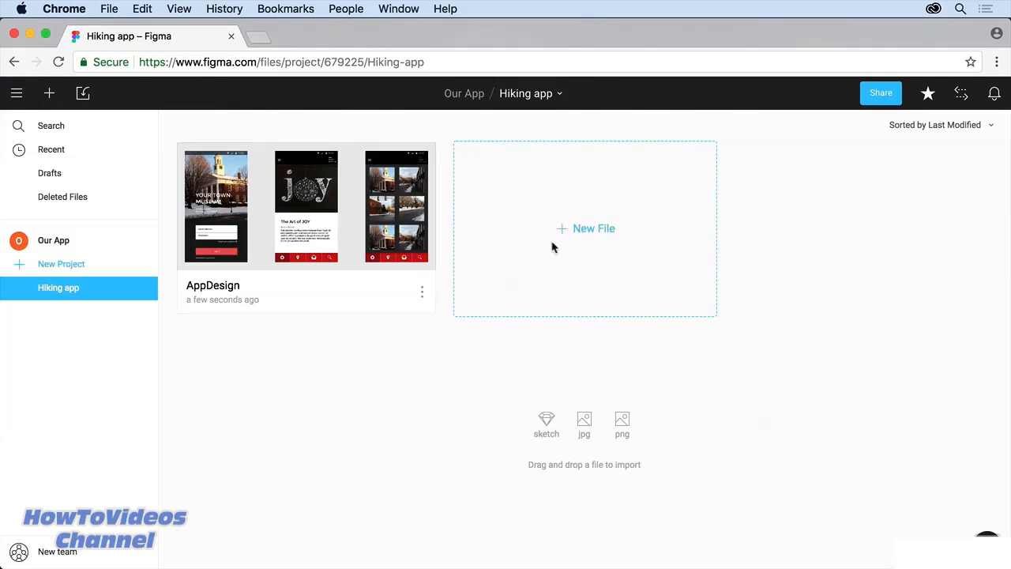
left_click(595, 230)
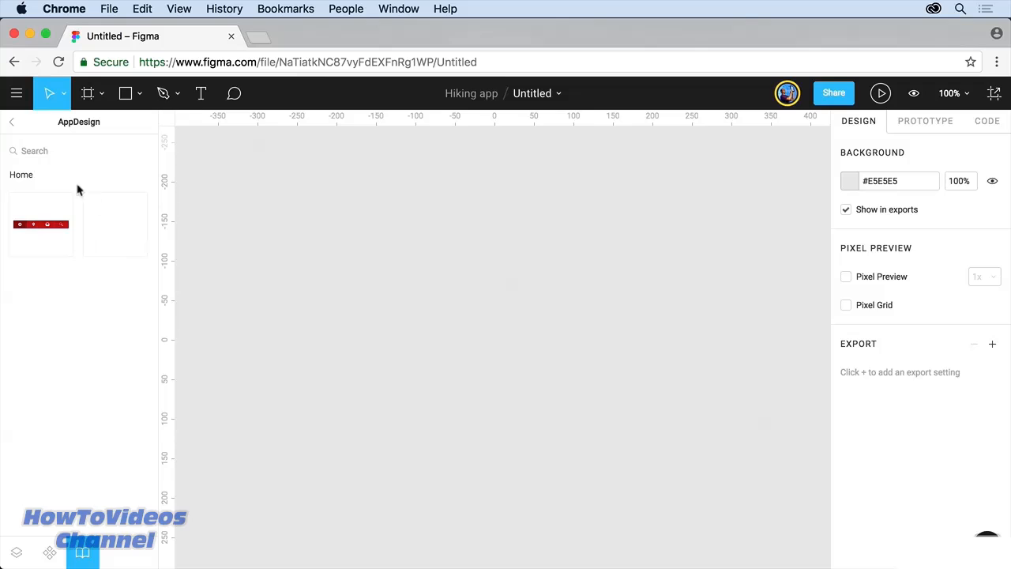
left_click_drag(39, 226, 460, 326)
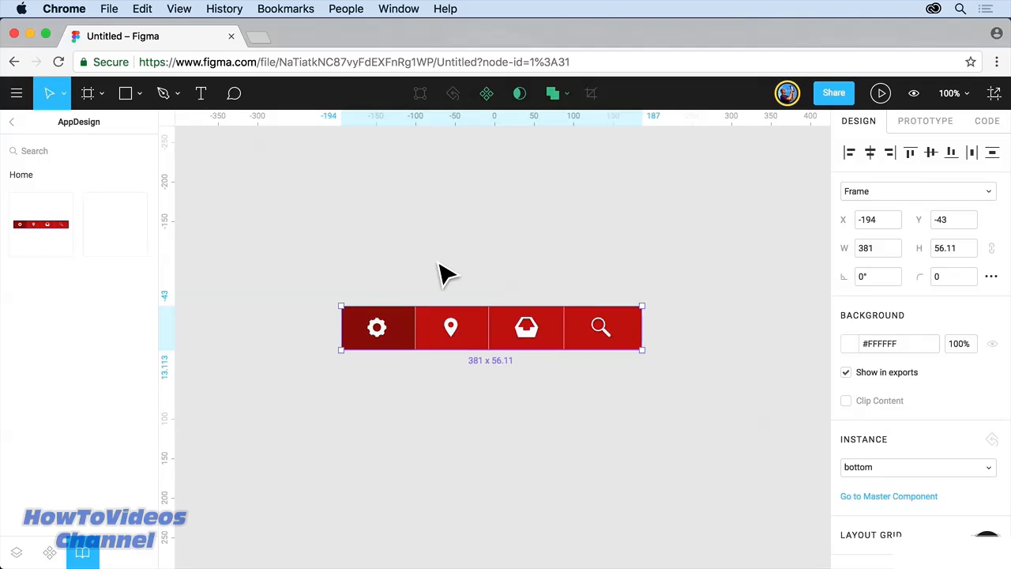
Step: Recolour the bar instance's location pin to the orange Personal Colors swatch
double_click(457, 334)
double_click(457, 330)
left_click(457, 337)
scroll(898, 404, "down", 5)
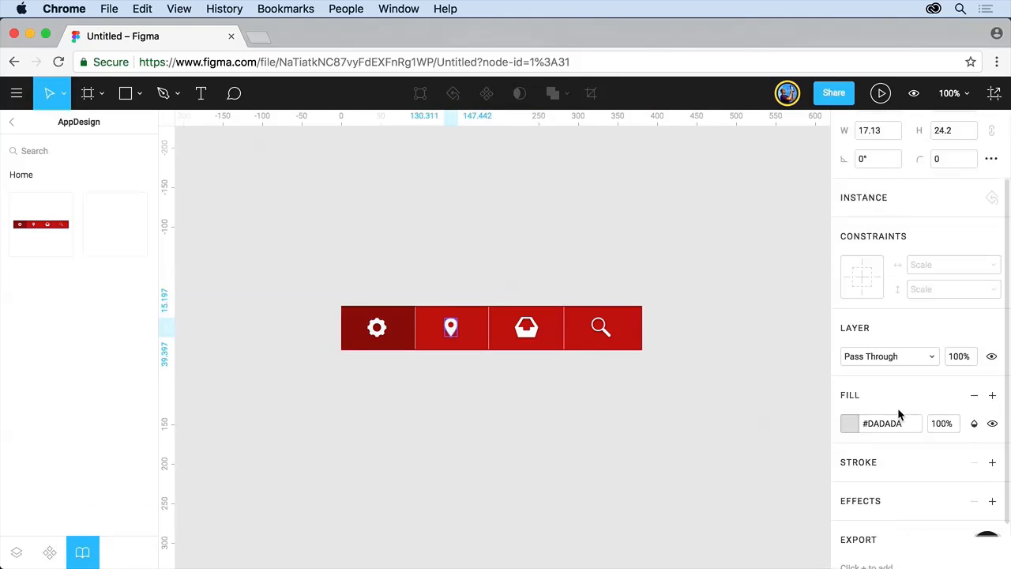
left_click(850, 366)
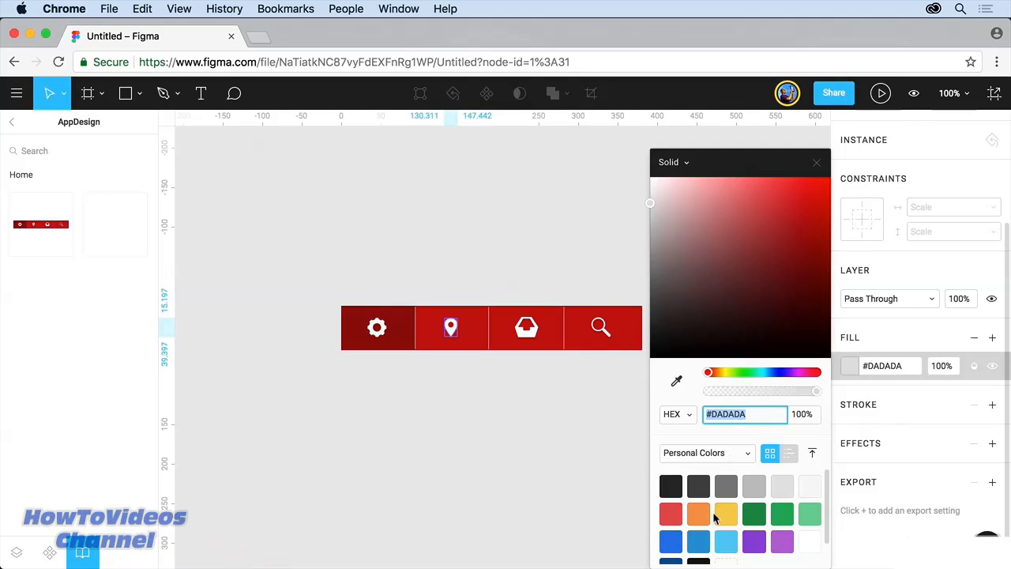
left_click(726, 512)
left_click(702, 514)
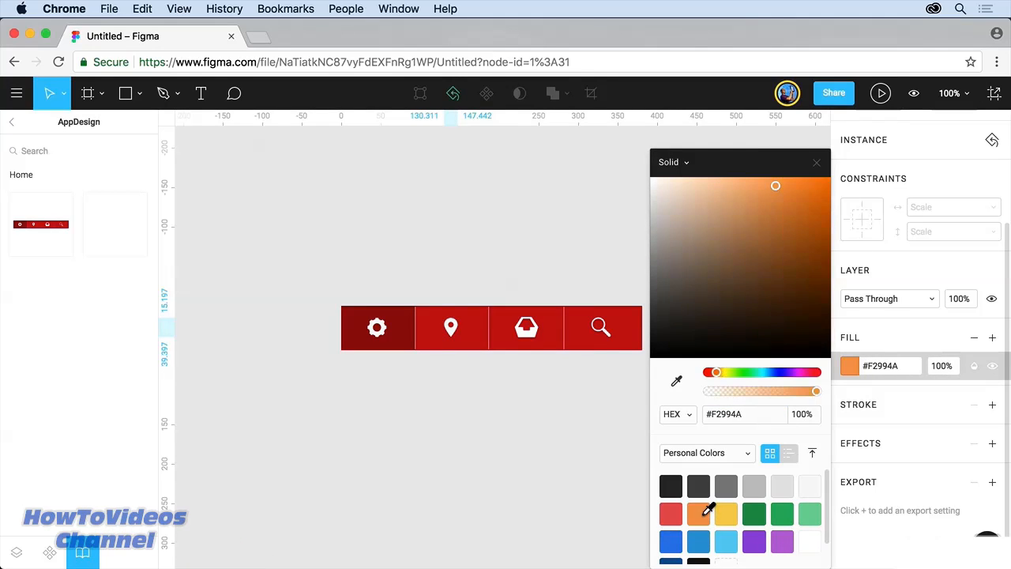
left_click(817, 162)
left_click(598, 330)
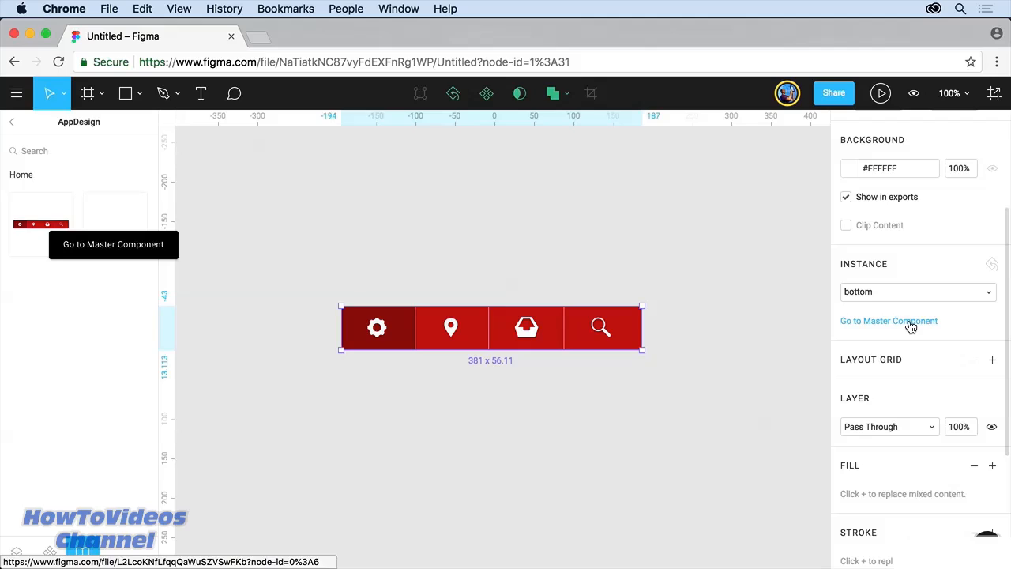
Step: In the master bottom bar, raise the settings cog highlight's opacity to 55%
left_click(115, 246)
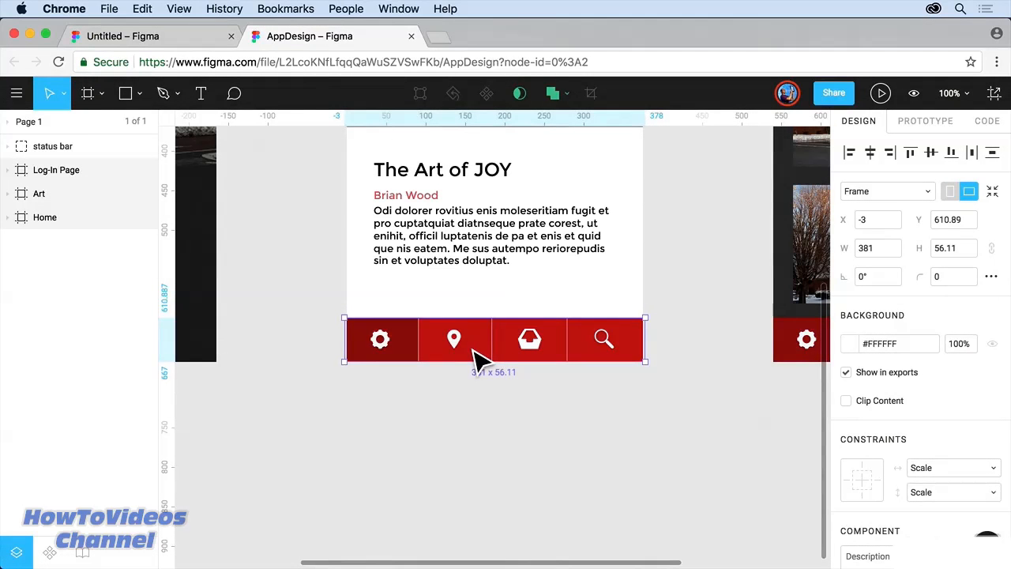
double_click(411, 348)
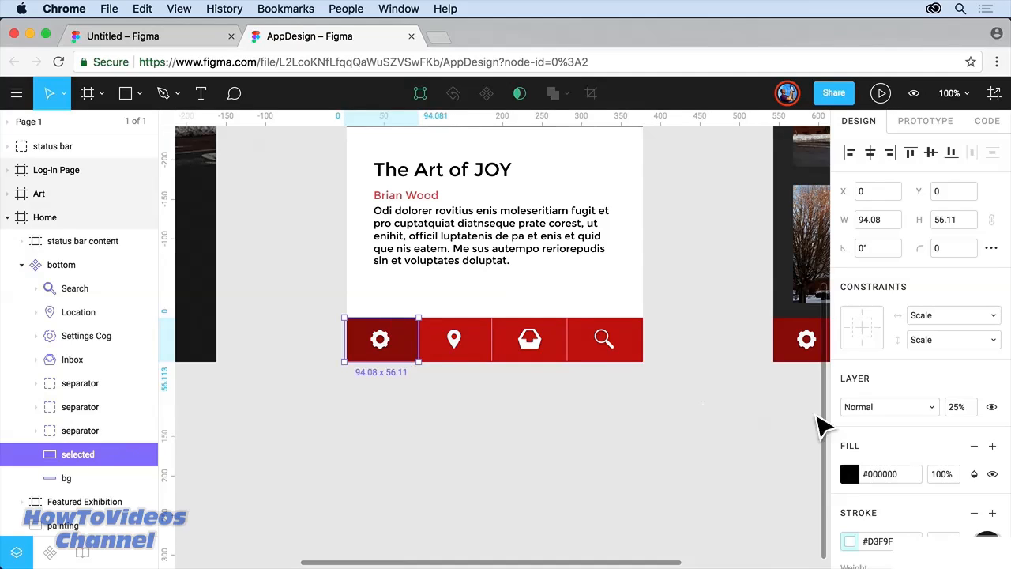
scroll(844, 411, "down", 5)
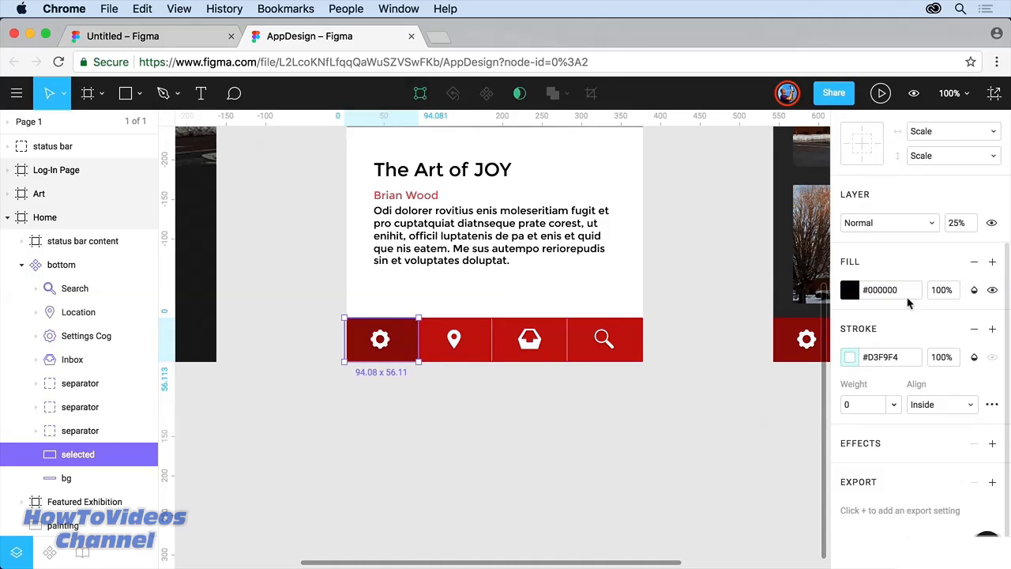
left_click(965, 226)
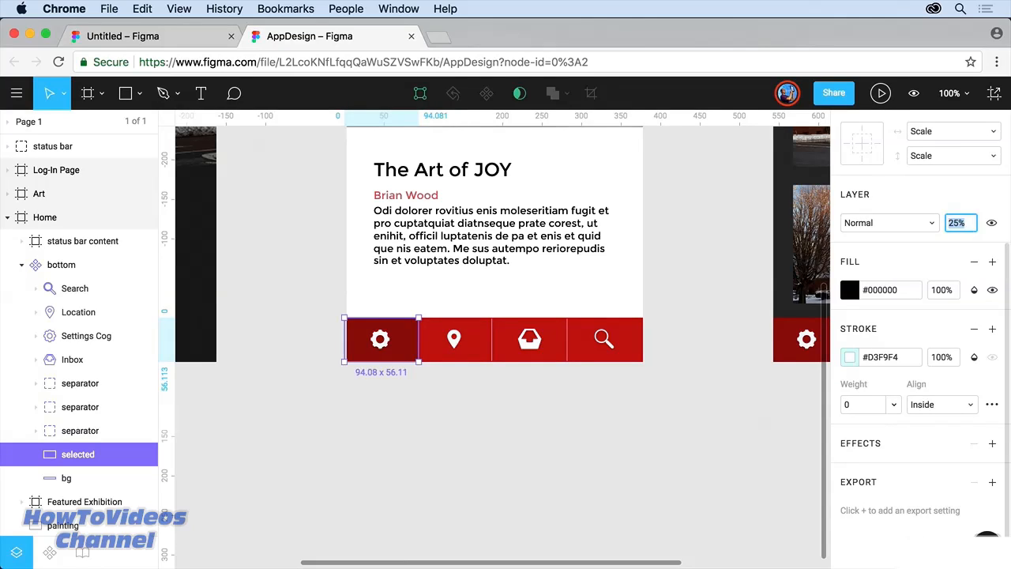
key("shift+Up")
key("shift+Up")
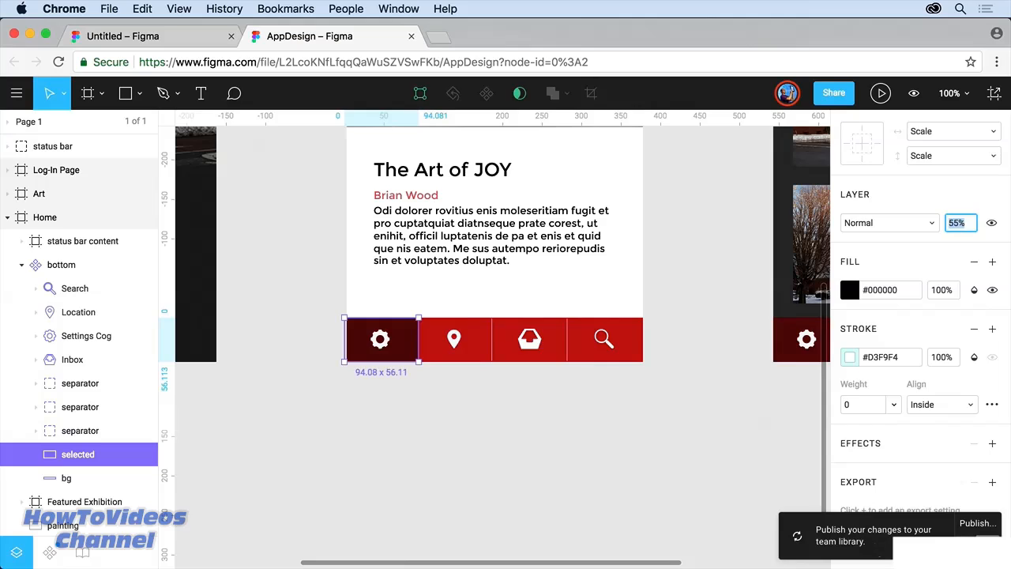
Step: Publish the updated bottom component and view it in the AppDesign team library
left_click(978, 524)
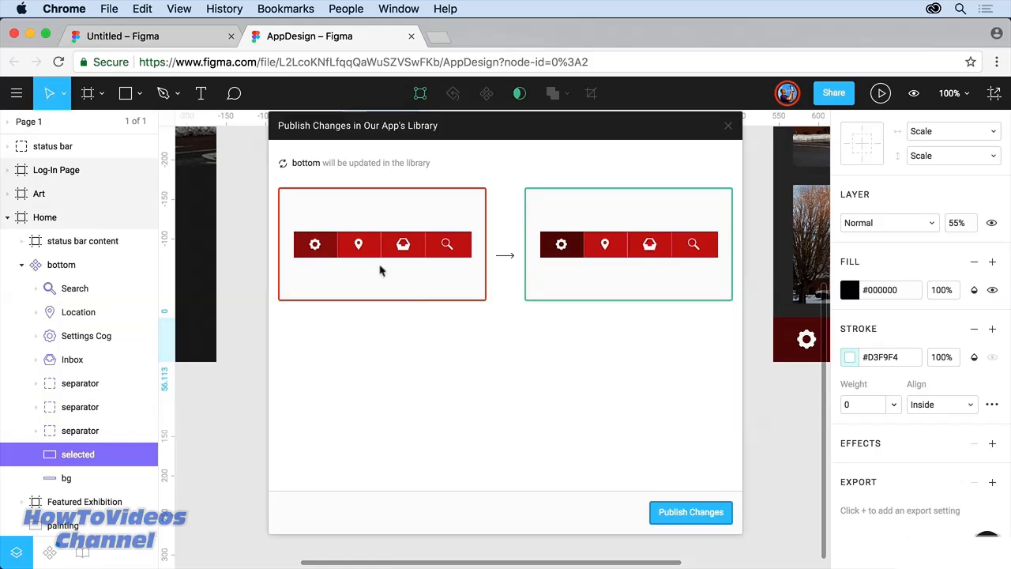
left_click(708, 513)
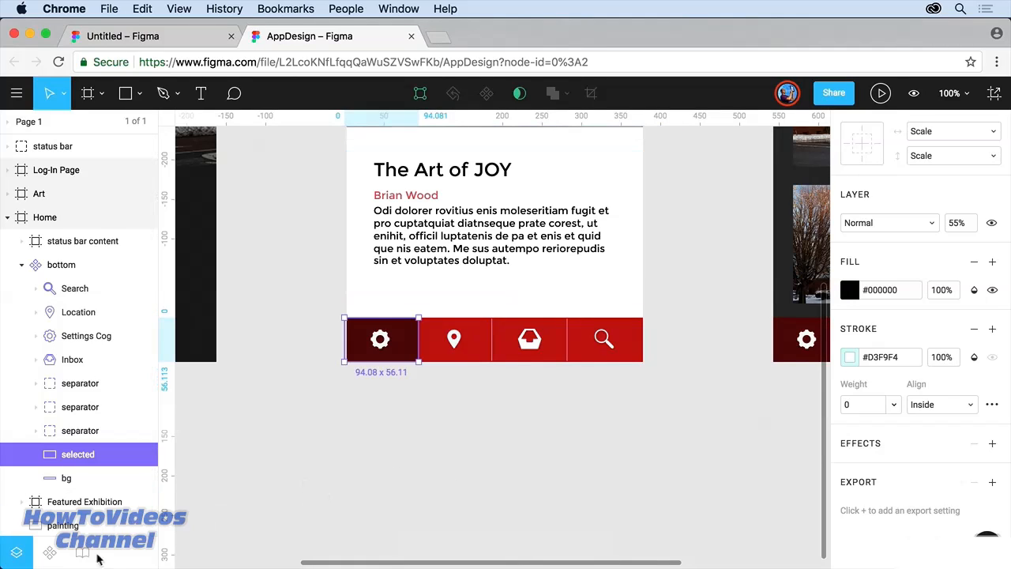
left_click(82, 552)
left_click(90, 179)
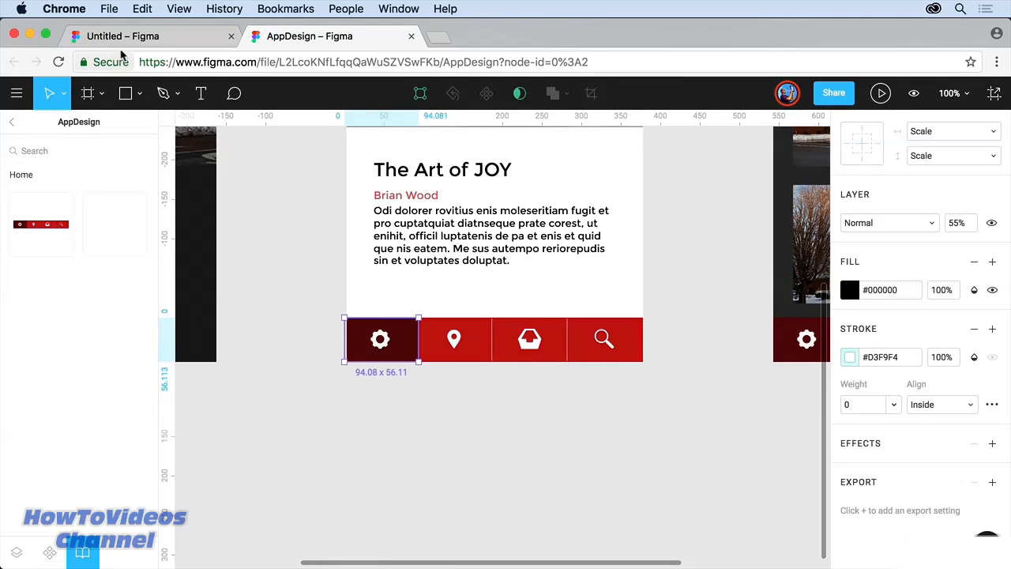
Step: In the Untitled file, review the component updates and apply all of them
left_click(123, 37)
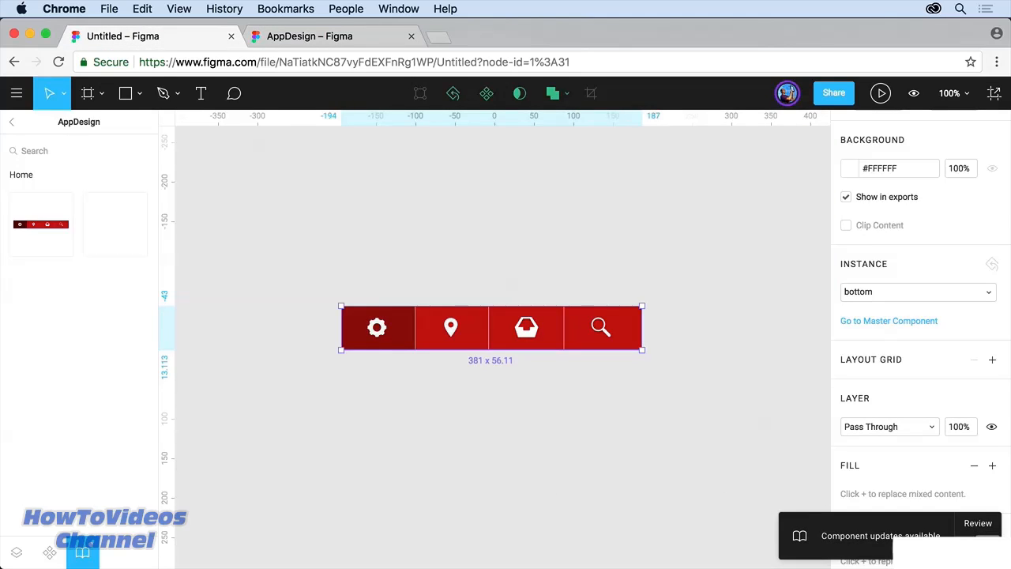
left_click(977, 524)
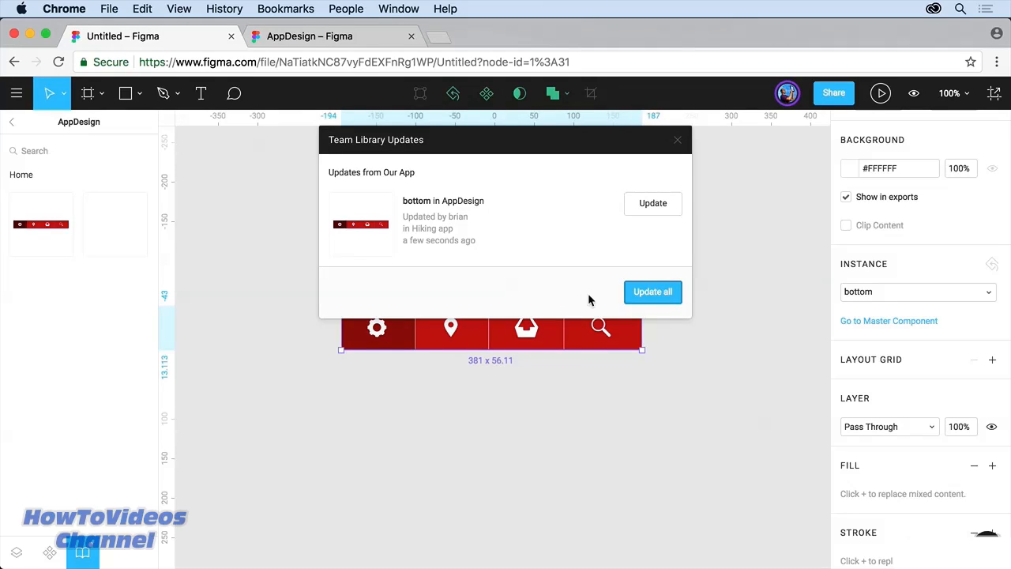
left_click(636, 293)
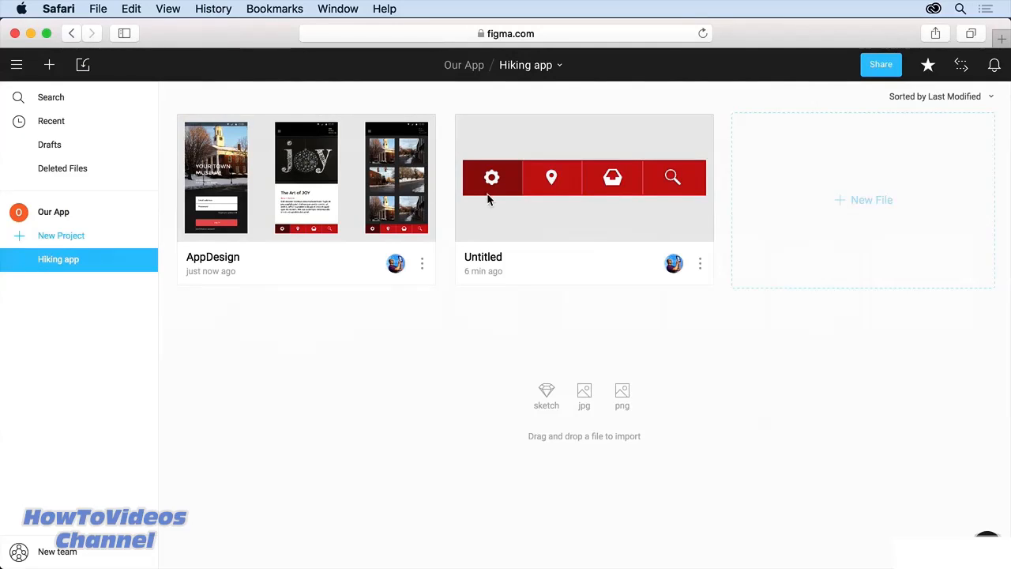
Step: Browse AppDesign's library components, then return to the file list and open Untitled
double_click(321, 207)
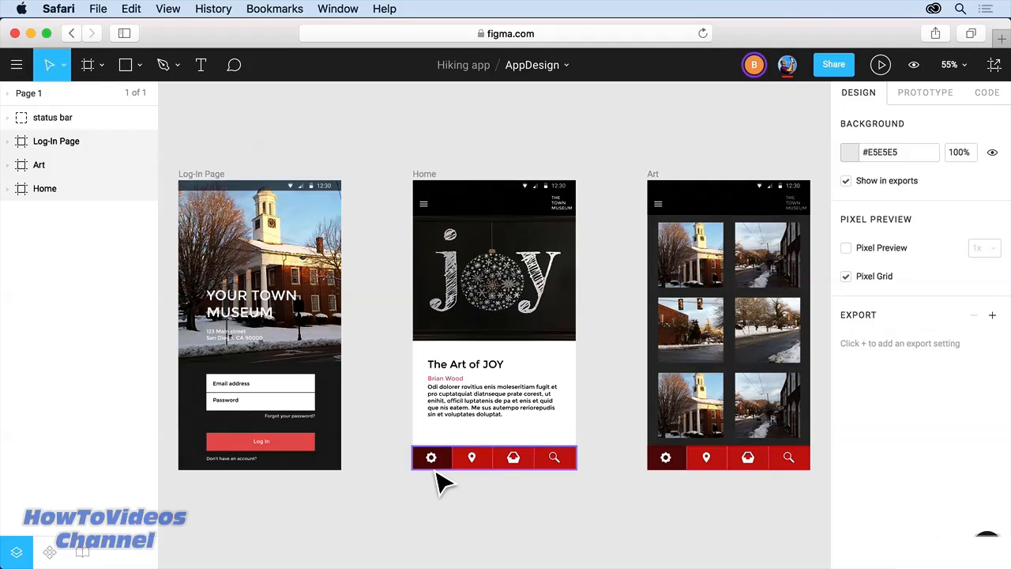
left_click(82, 551)
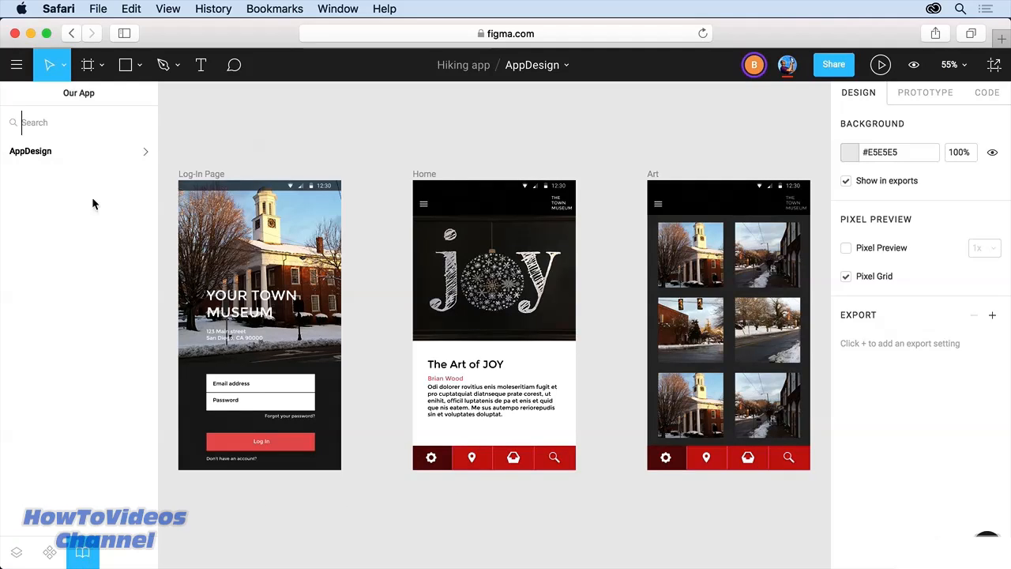
left_click(103, 151)
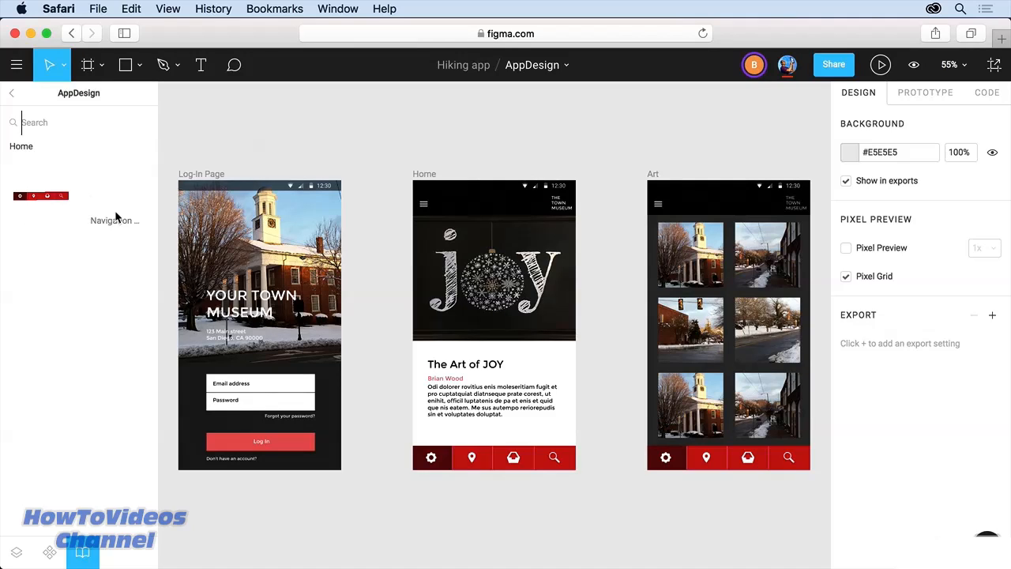
left_click(16, 64)
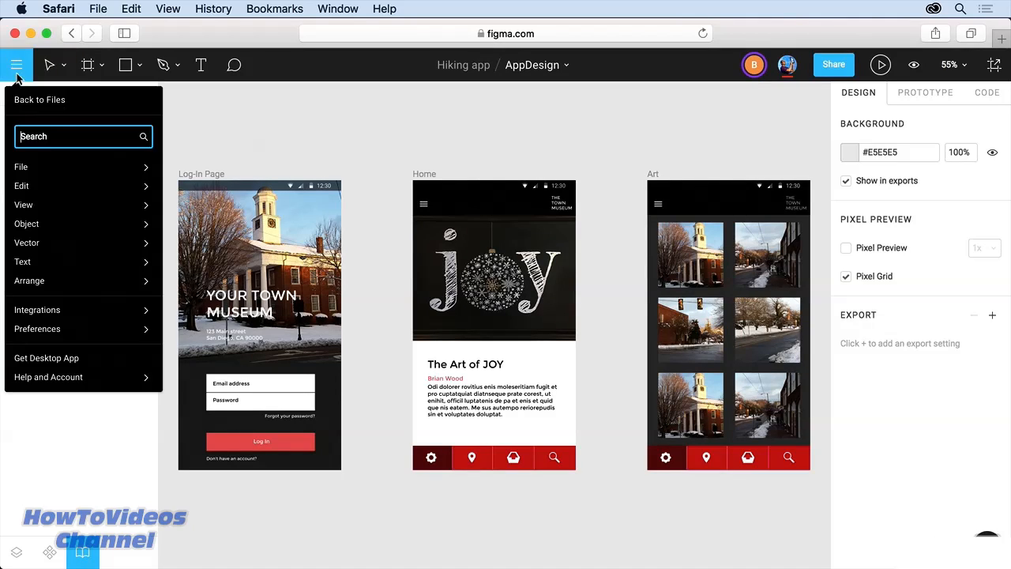
left_click(30, 100)
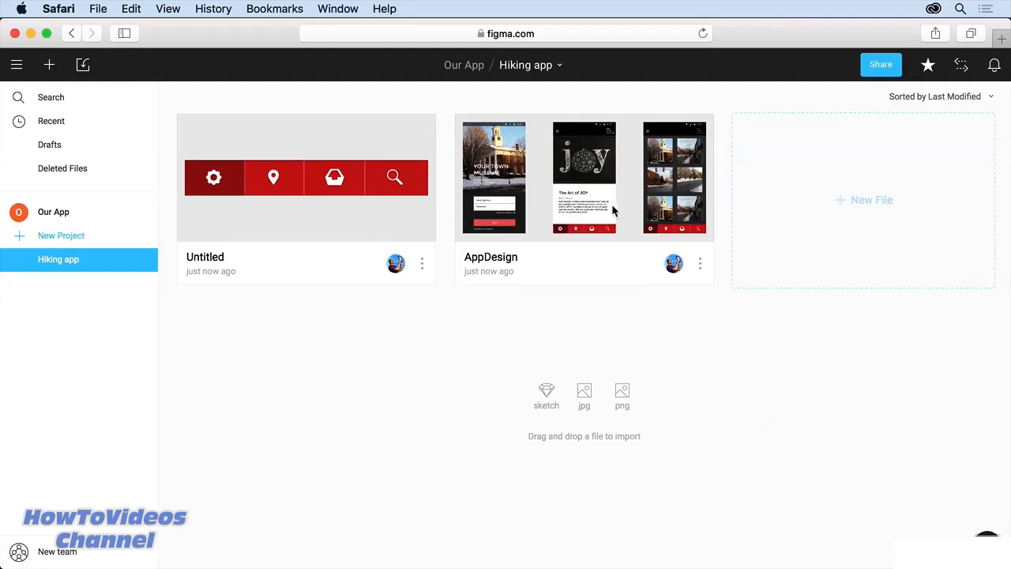
double_click(357, 193)
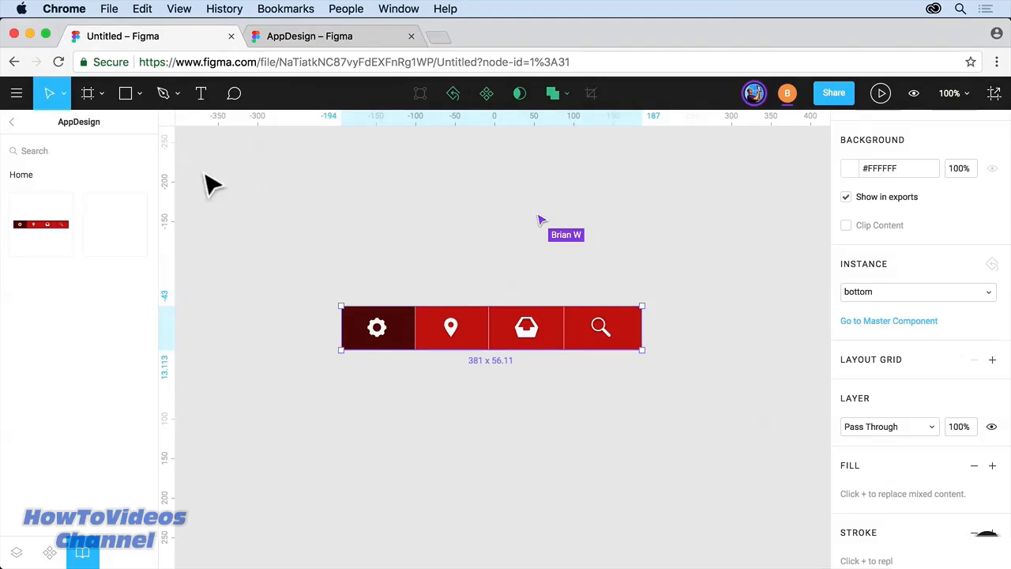
Step: Return to the Hiking app file list and reopen the AppDesign file
left_click(5, 103)
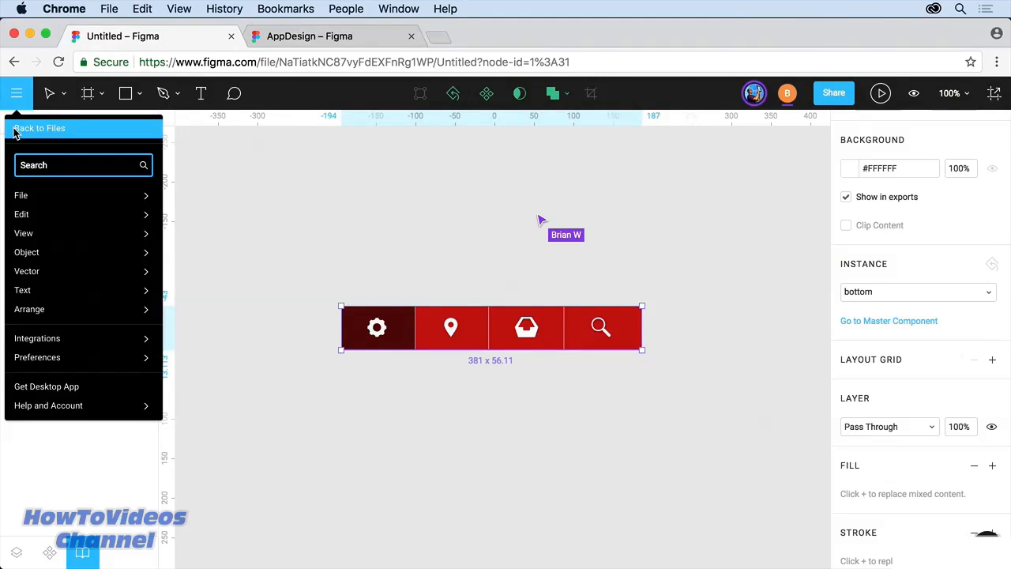
left_click(11, 127)
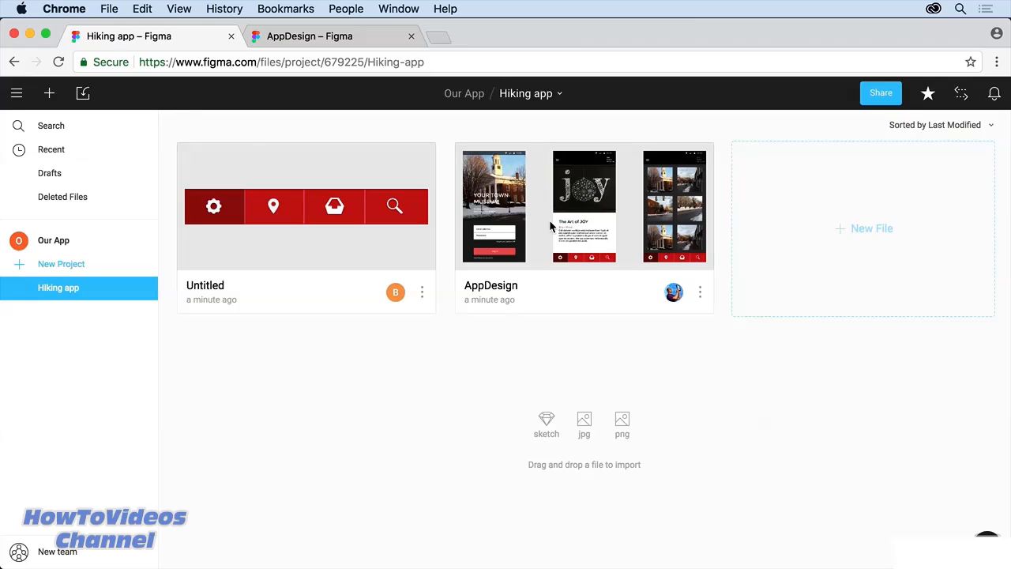
double_click(550, 225)
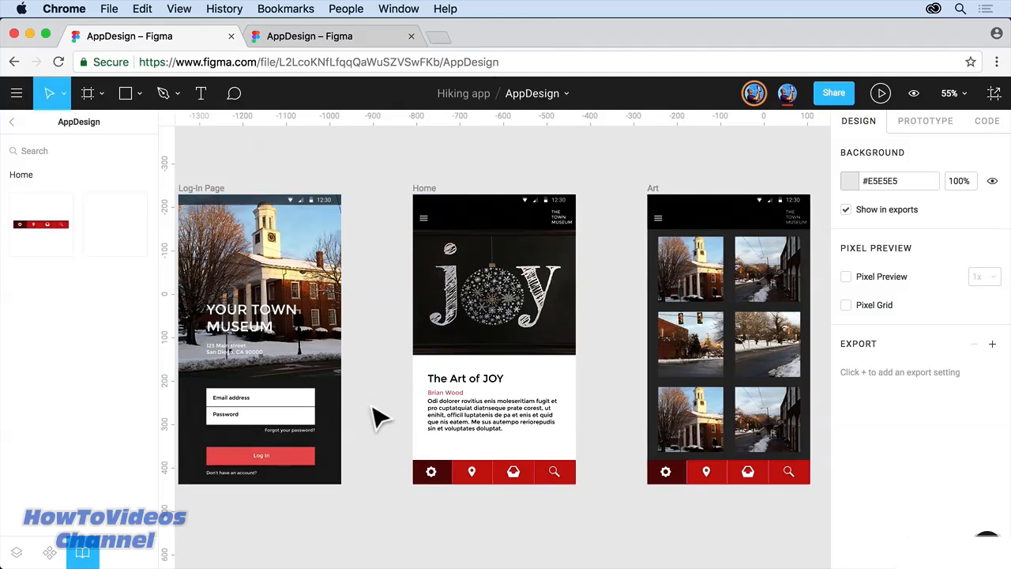
Step: Take the bottom component out of the library and publish that 1 change
left_click(49, 553)
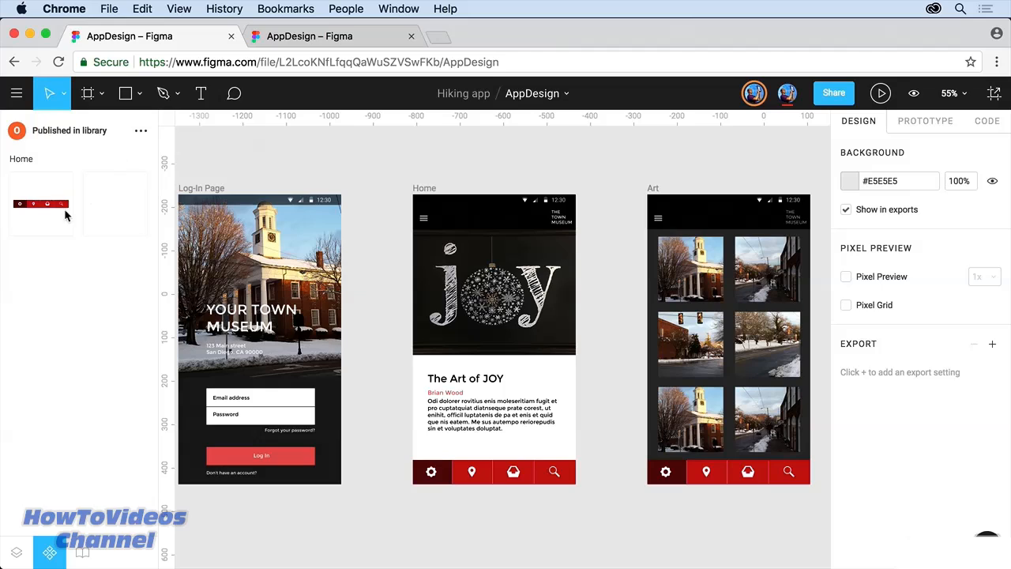
left_click(141, 131)
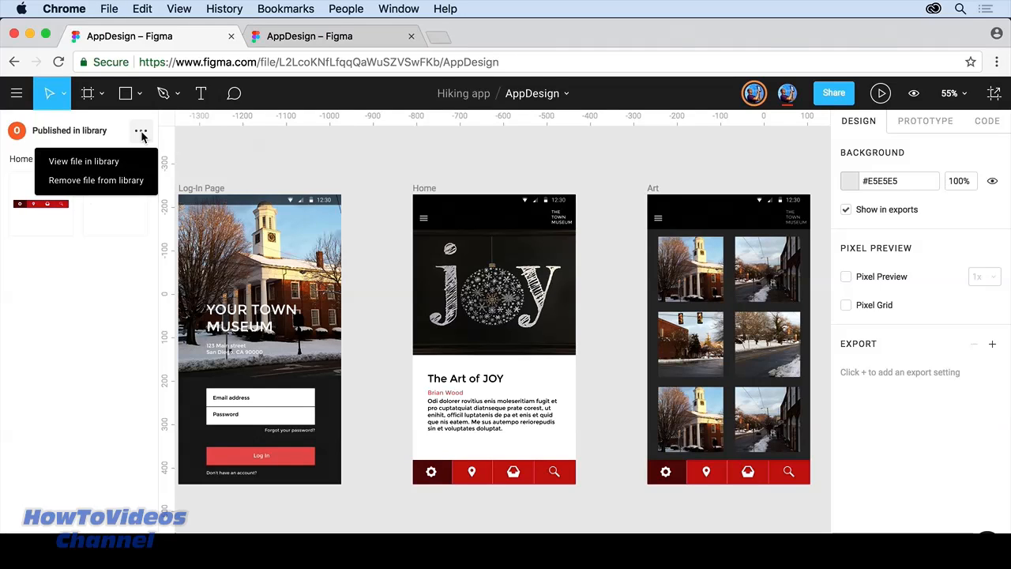
left_click(130, 184)
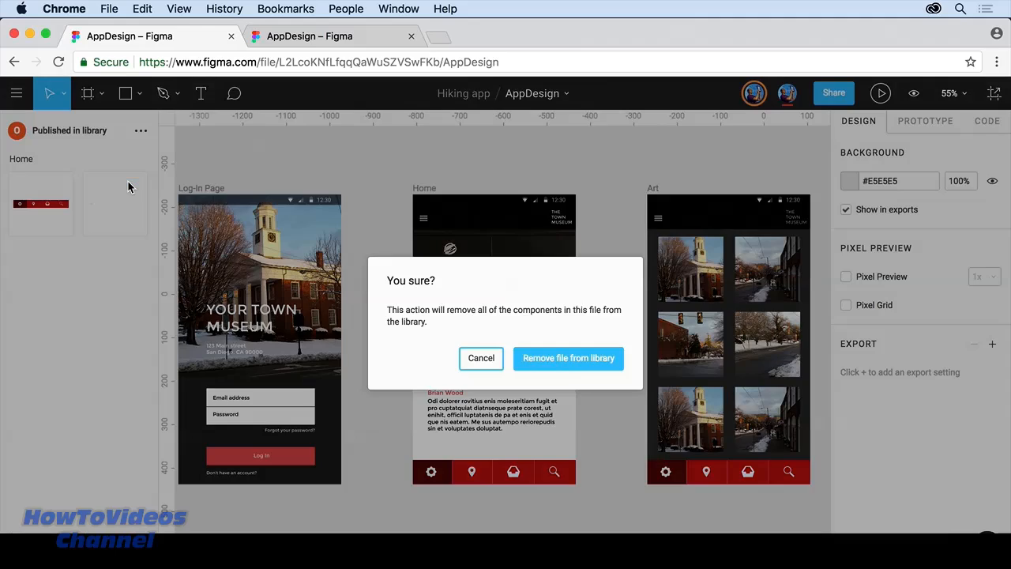
left_click(481, 359)
left_click(47, 194)
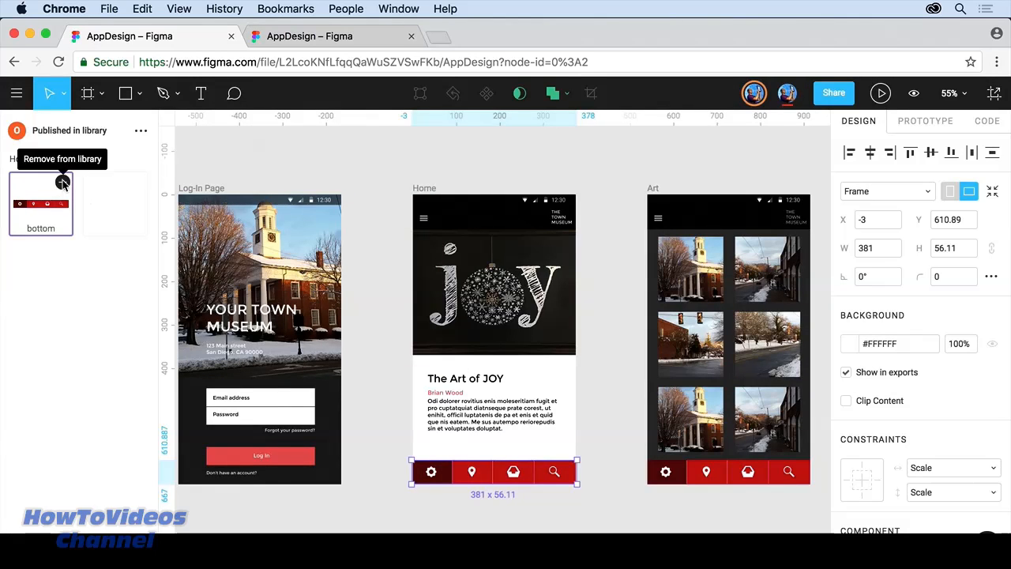
left_click(63, 182)
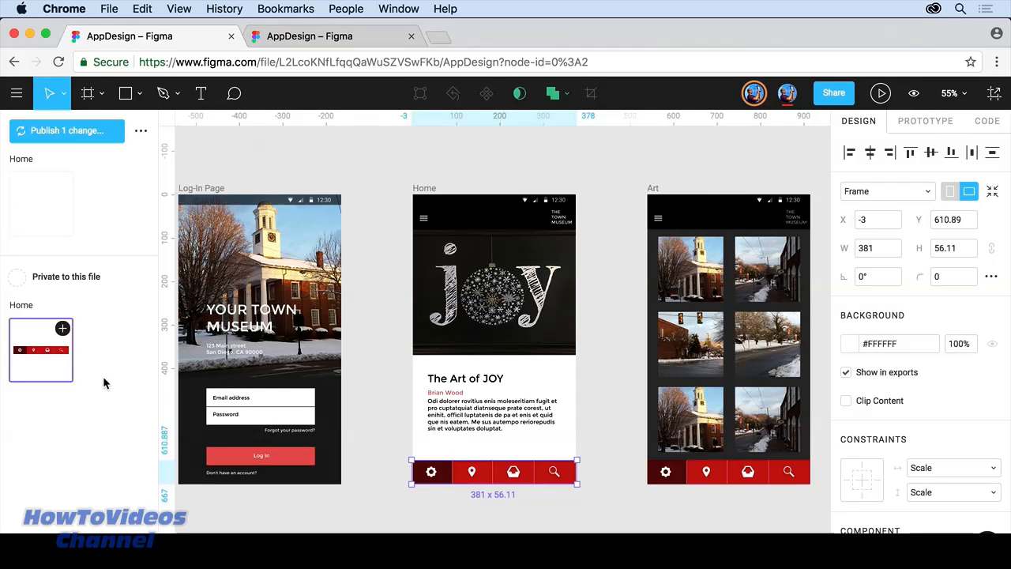
left_click(44, 128)
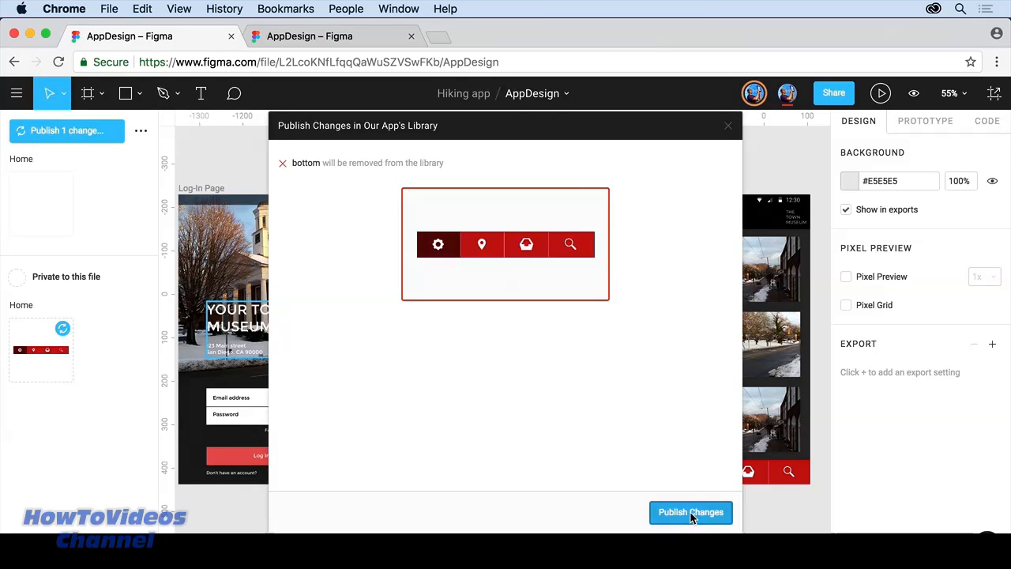
left_click(691, 512)
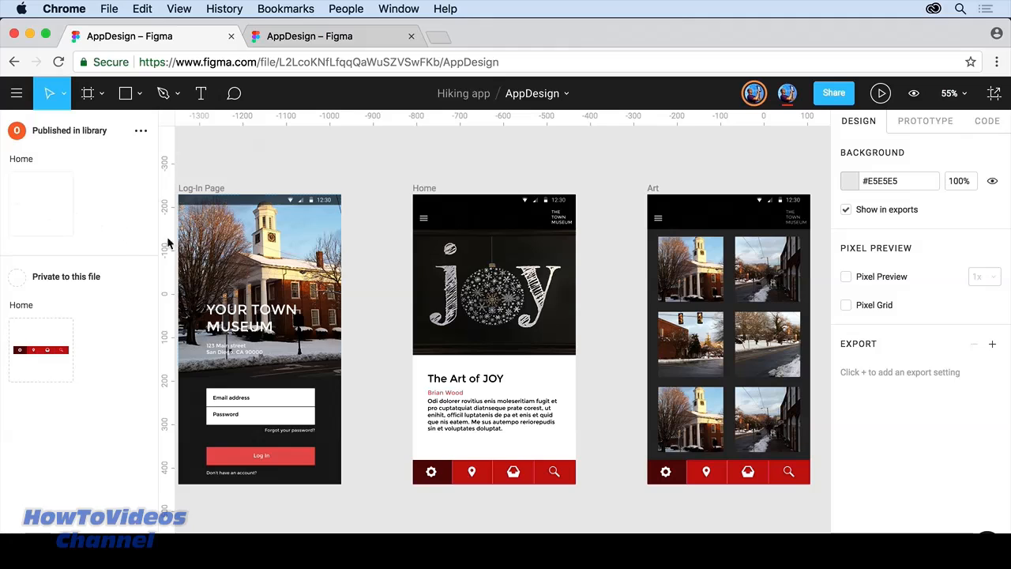
Step: Place a Navigation Bar instance on the Log-In Page and delete it again
left_click_drag(235, 261, 288, 227)
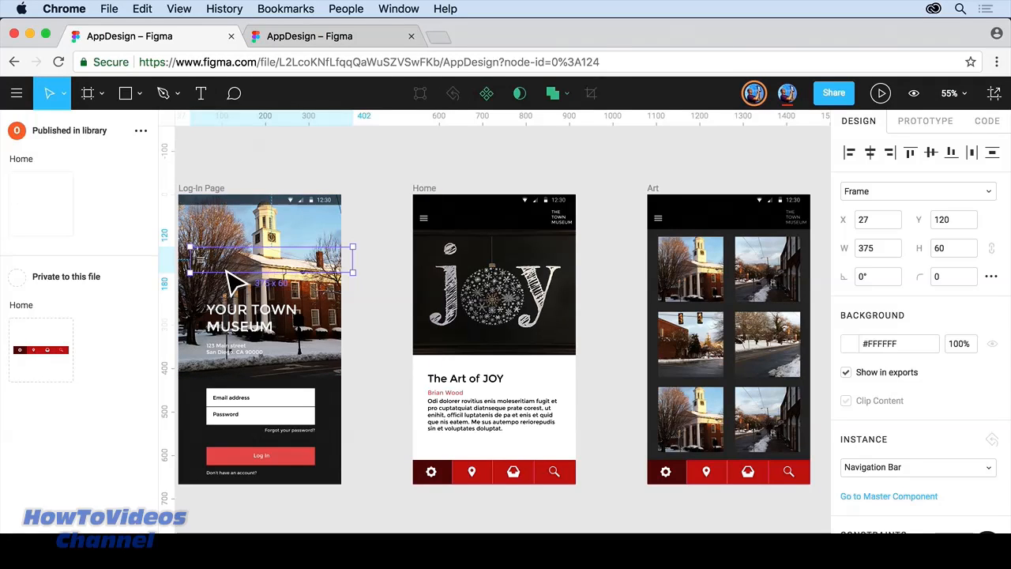
key("Delete")
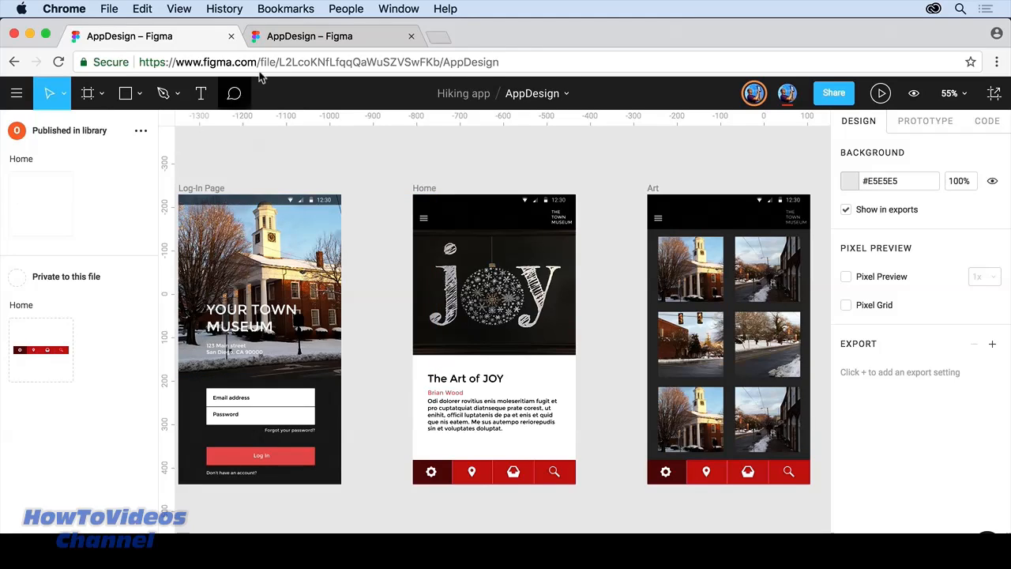
left_click(333, 32)
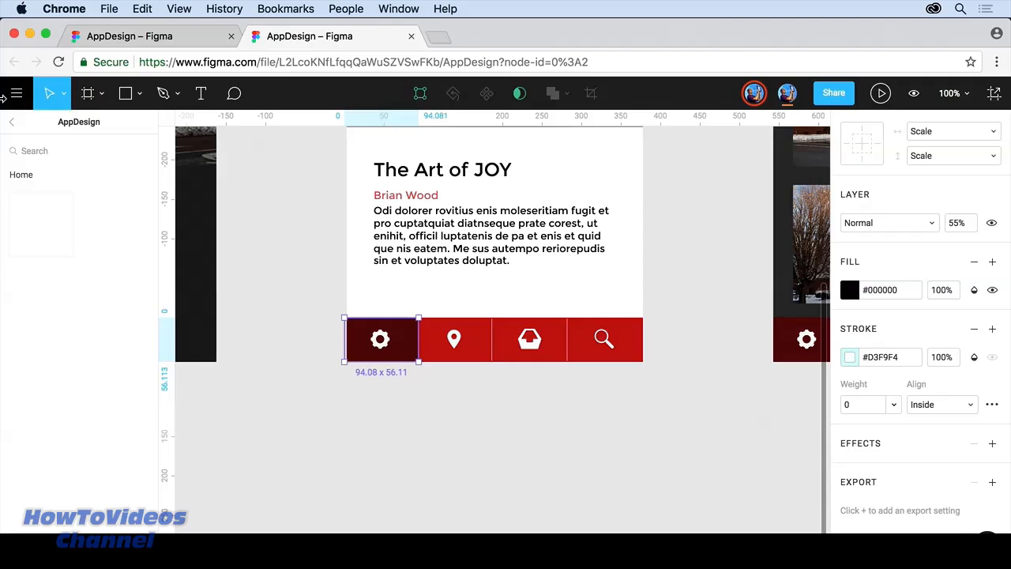
Step: Return to the file list and open the Untitled nav bar file, showing its components
left_click(17, 94)
left_click(27, 127)
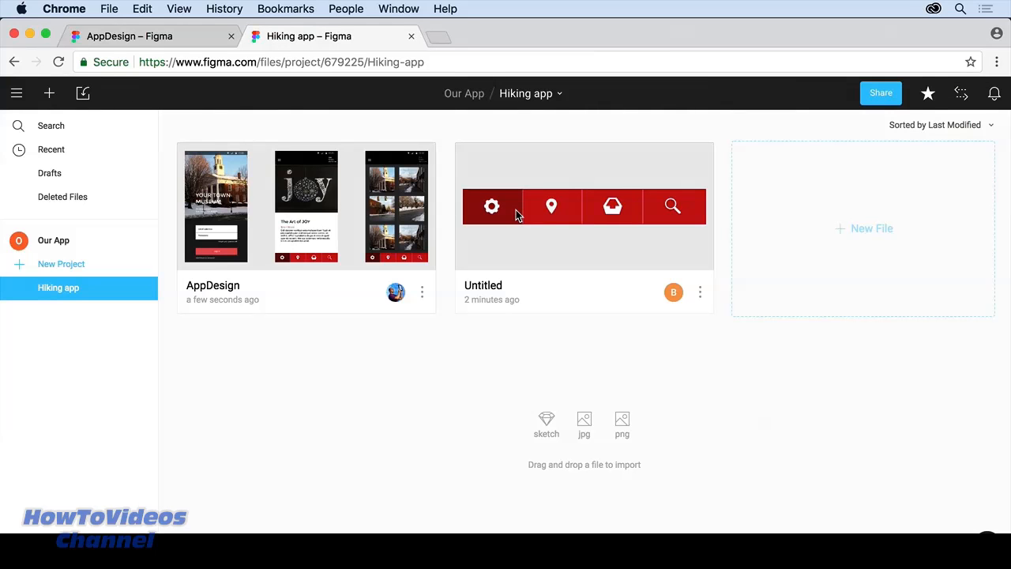
left_click(516, 212)
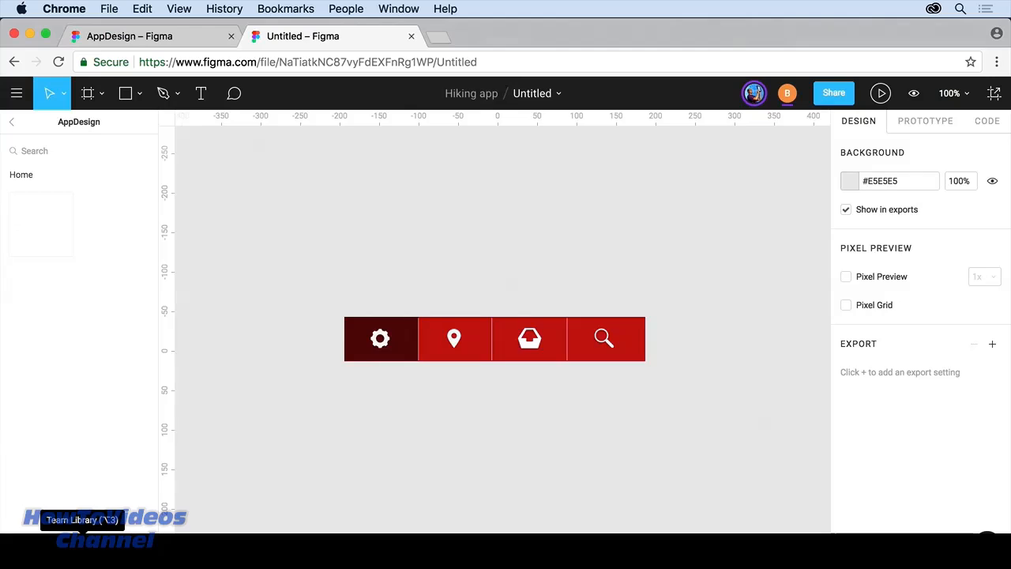
left_click(45, 543)
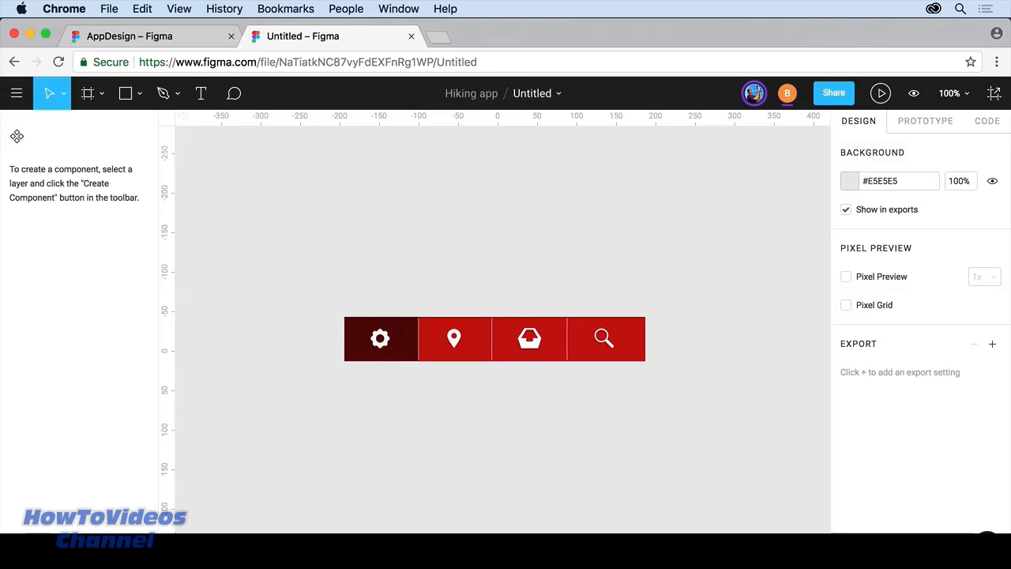
Step: Set the nav bar gear shape's fill to yellow #F2C94C
left_click(387, 346)
key("Escape")
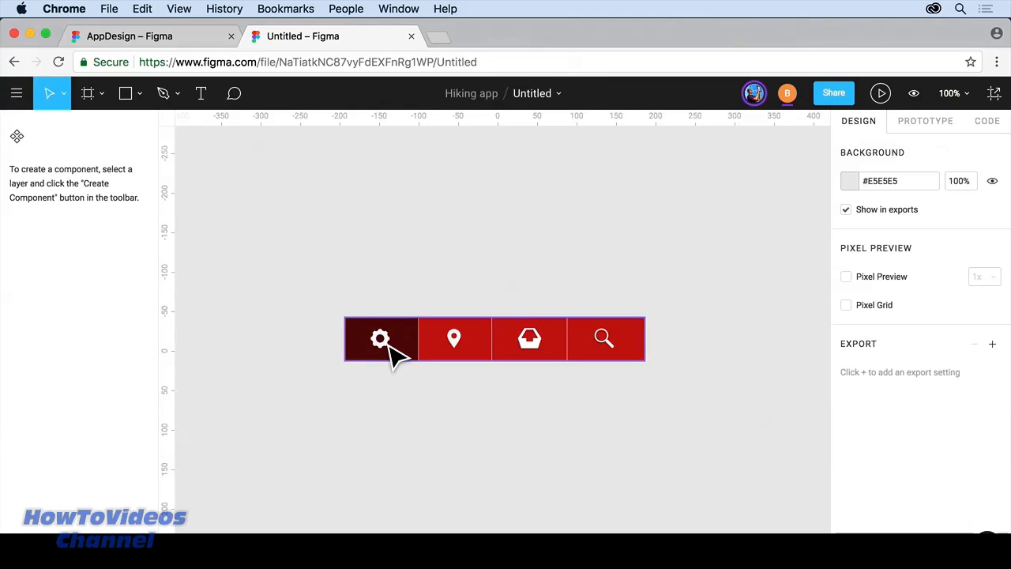
double_click(387, 343)
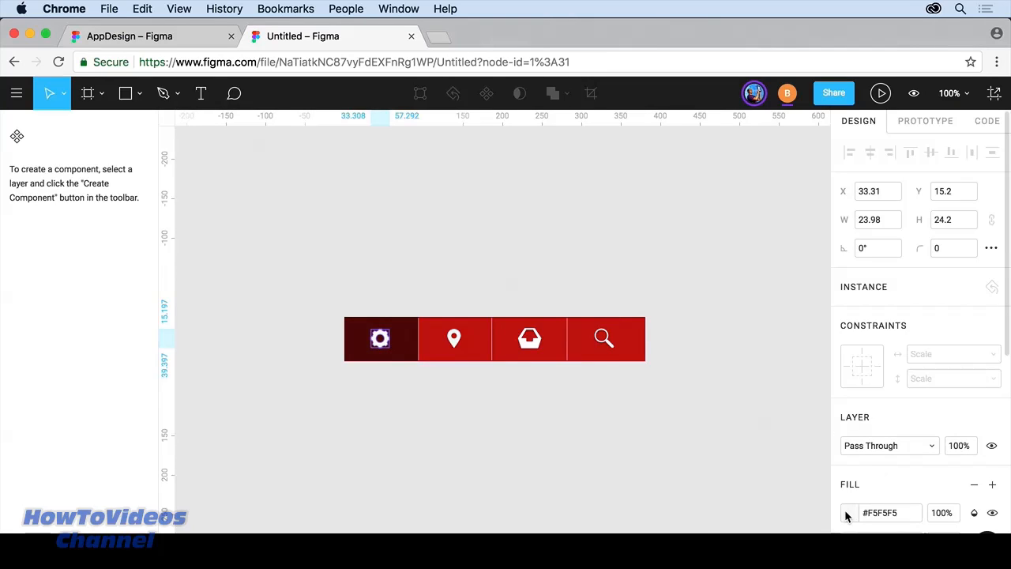
left_click(849, 512)
left_click(736, 510)
key("Escape")
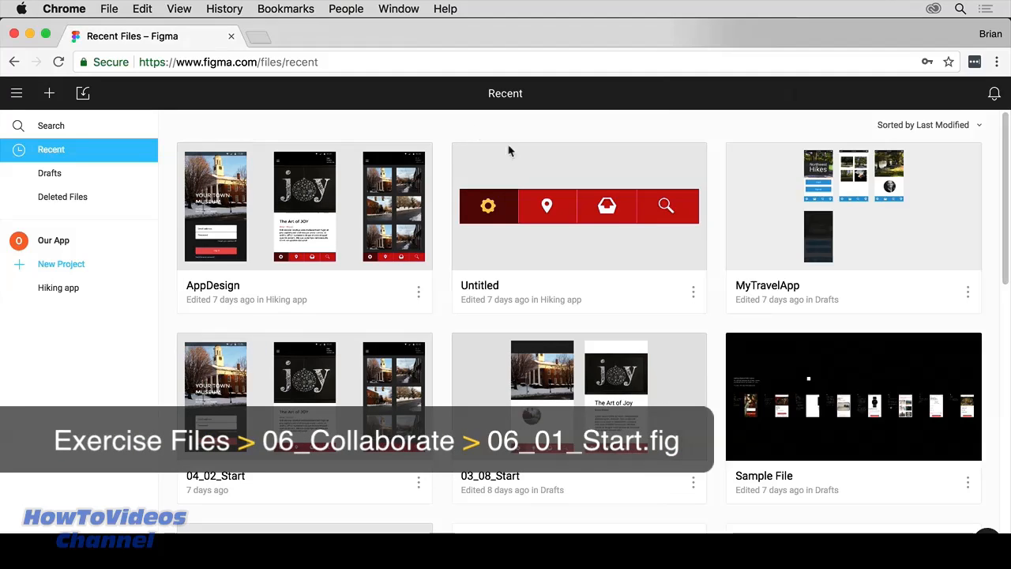
Step: Narrow Chrome, open MyTravelApp, and select its Home frame for the Mirror phone
left_click_drag(932, 316, 701, 316)
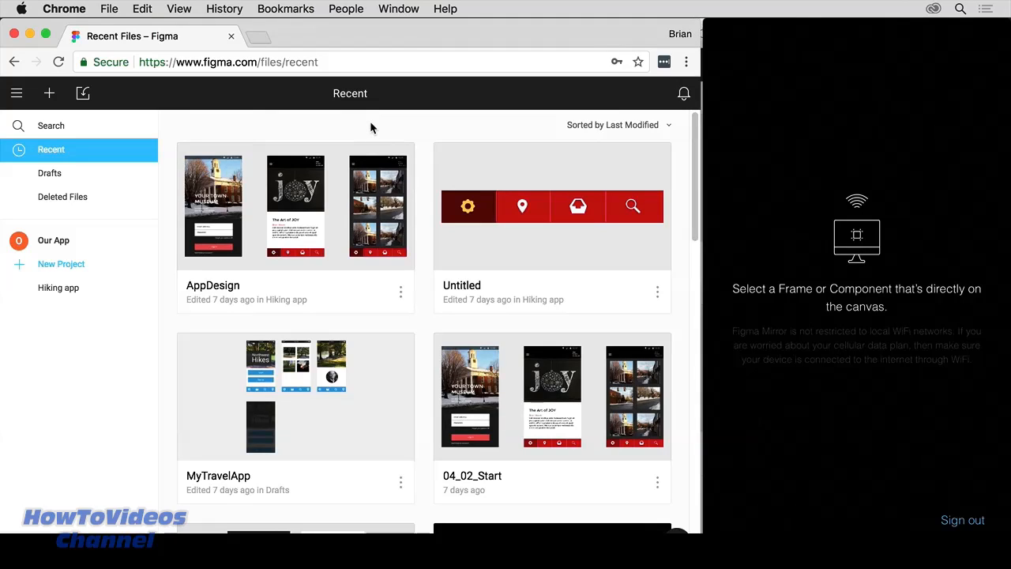
double_click(316, 382)
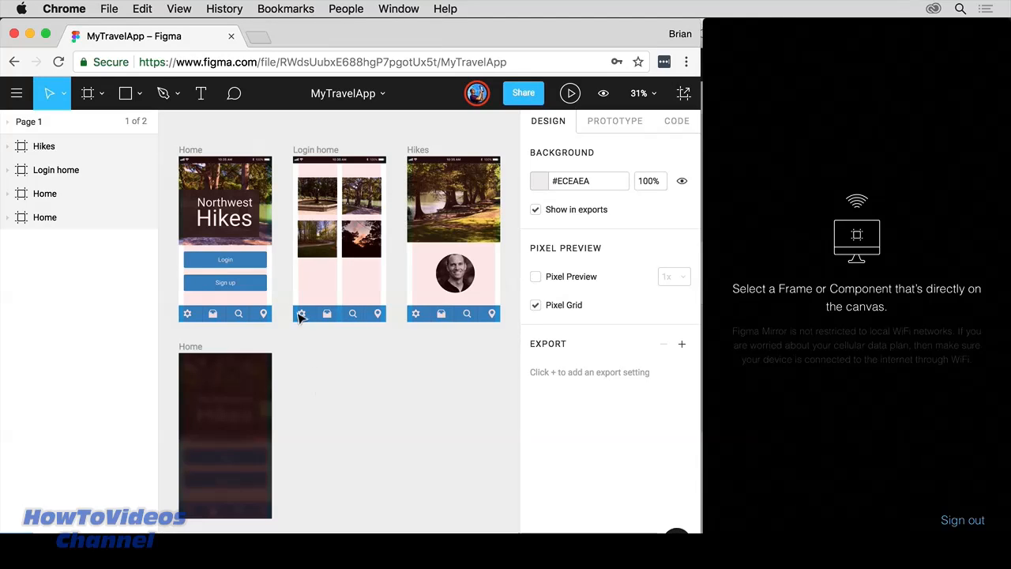
left_click(192, 153)
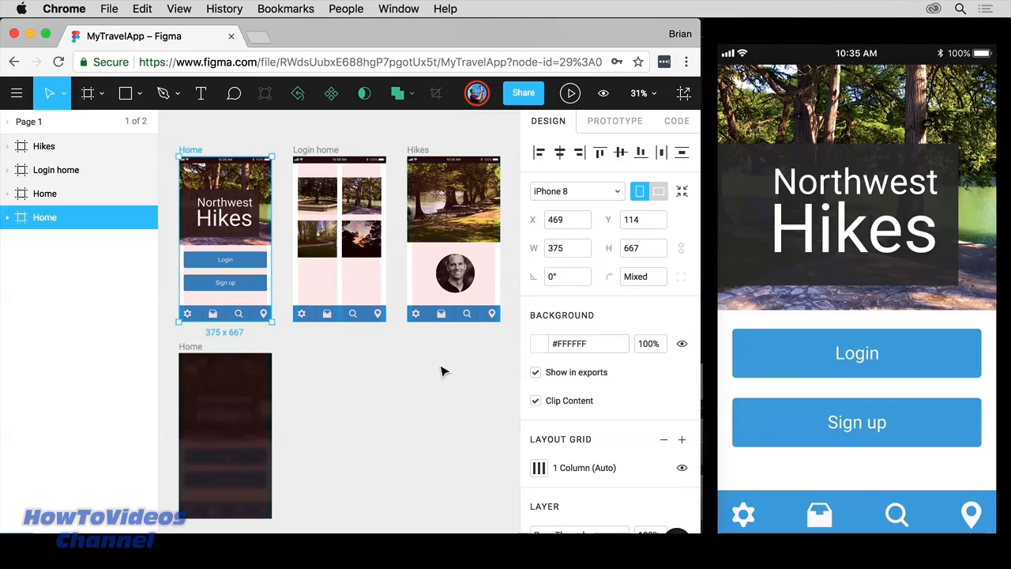
left_click(325, 150)
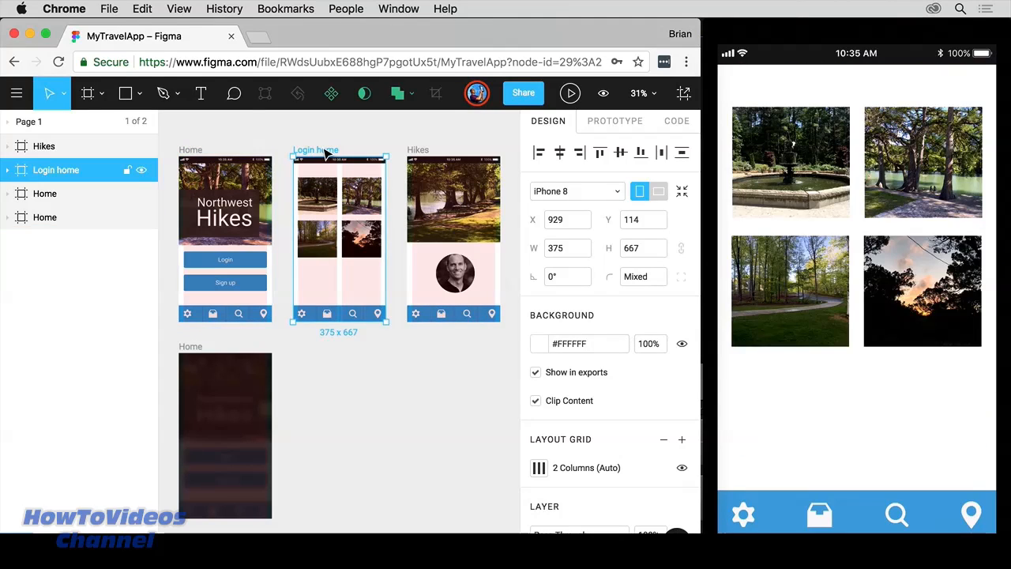
left_click(249, 267)
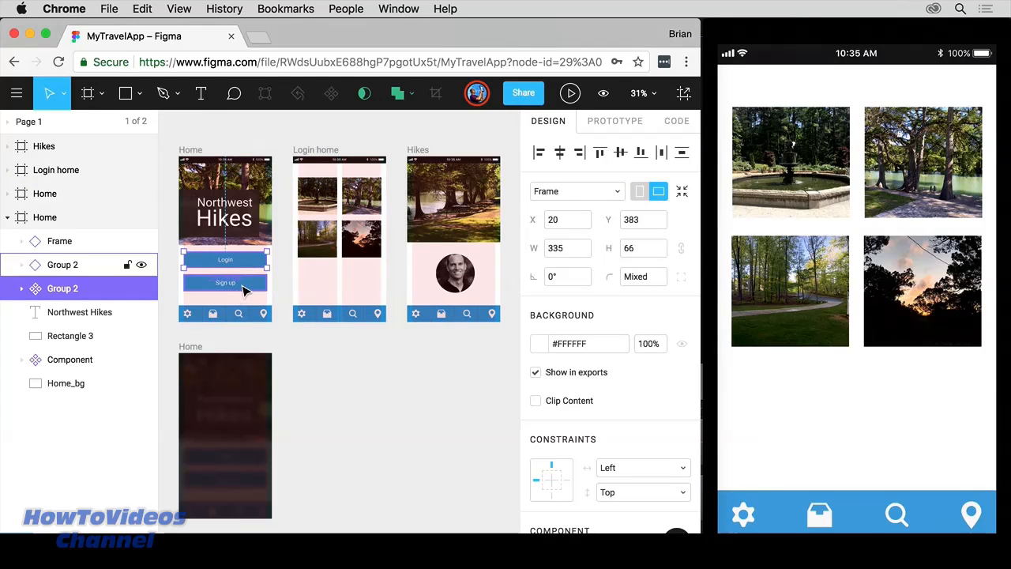
left_click(244, 289)
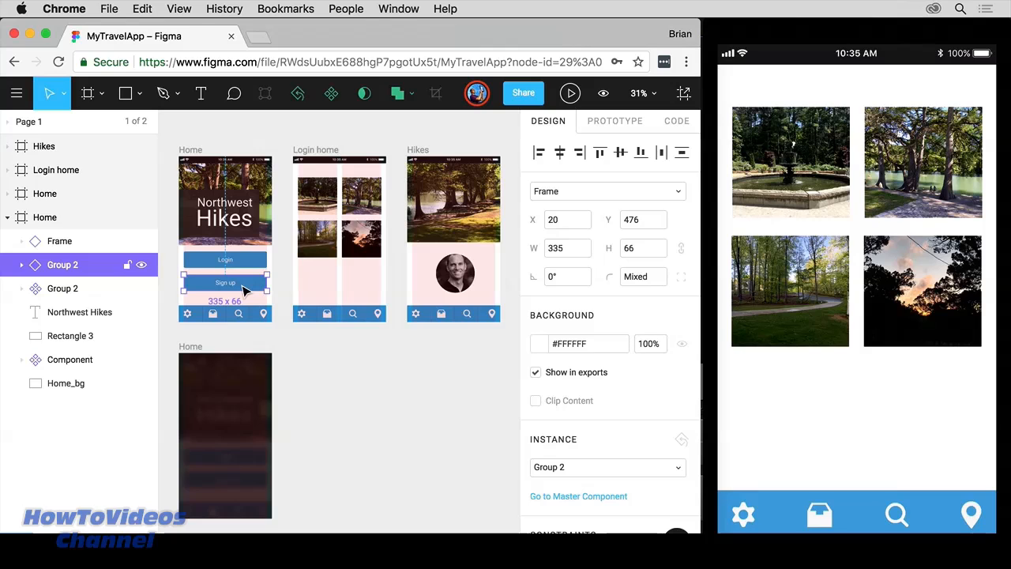
left_click(319, 313)
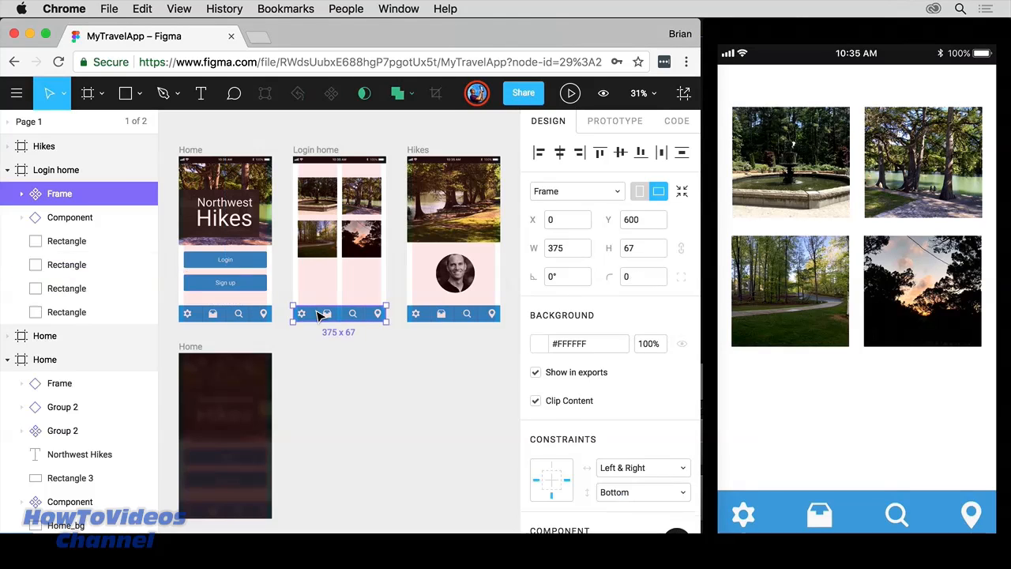
left_click(204, 350)
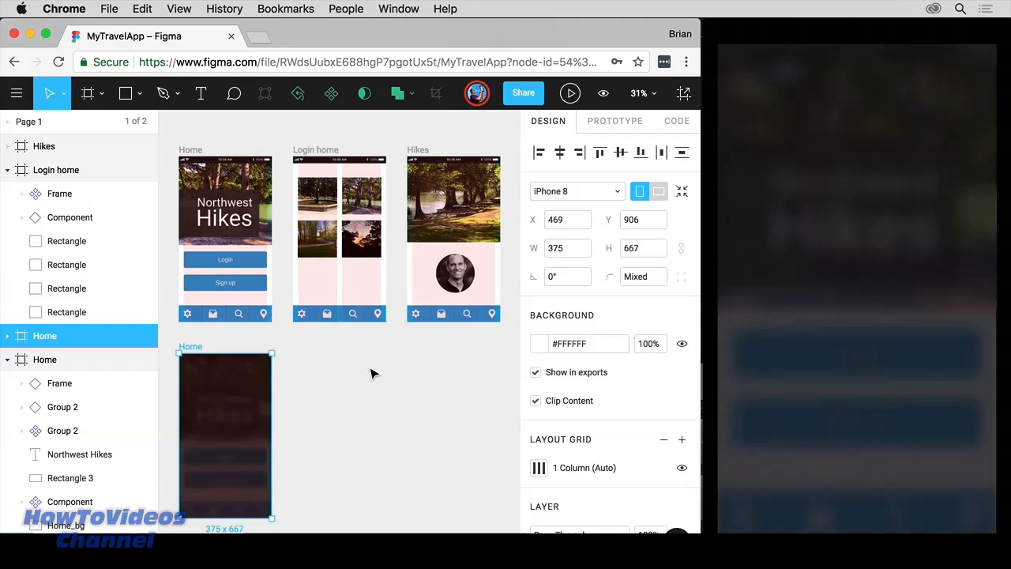
left_click(204, 151)
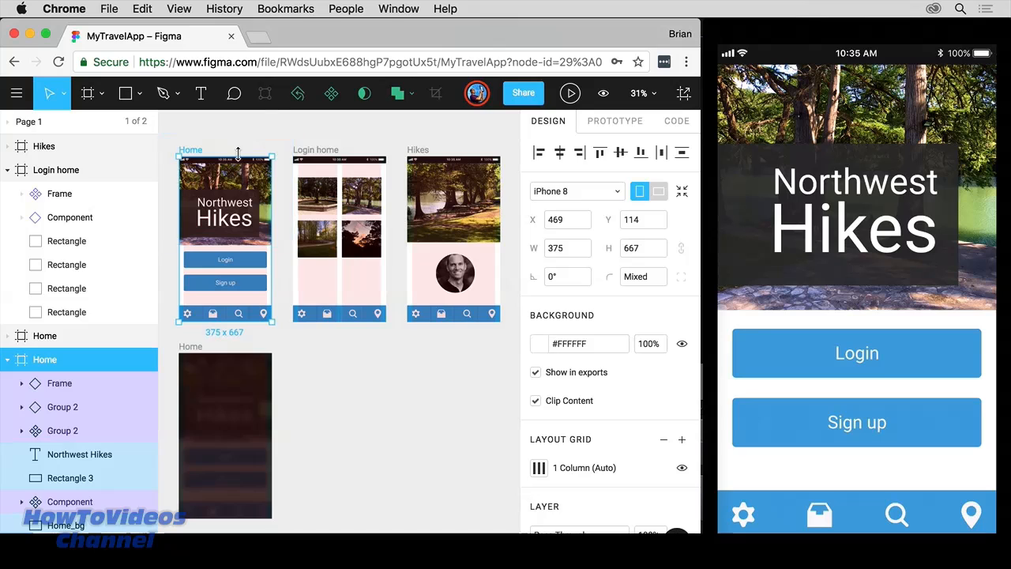
Step: Load figma.com/mirror in a new browser tab
left_click(259, 37)
type("figma.com/")
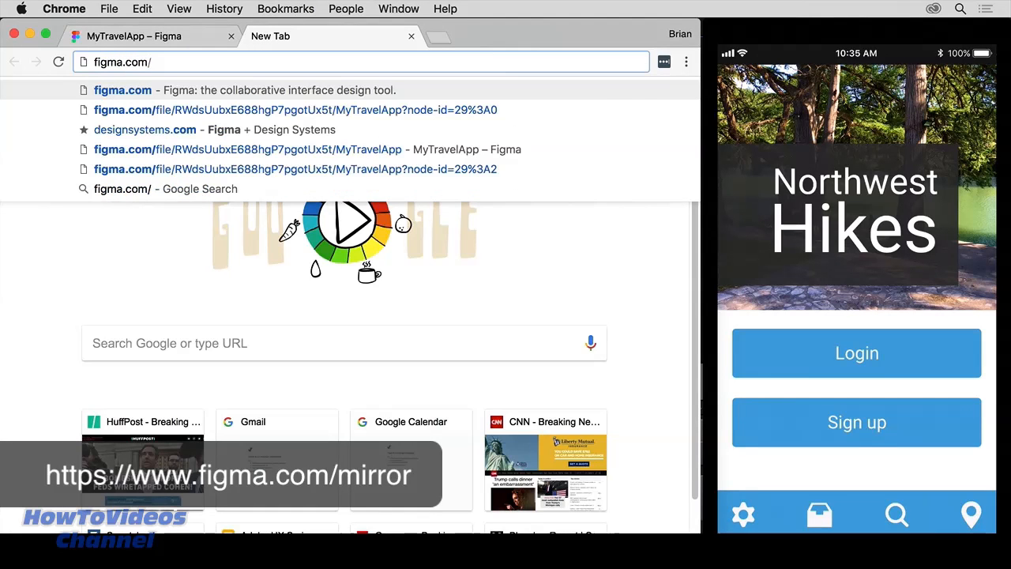
type("mirroe")
key("BackSpace")
type("r")
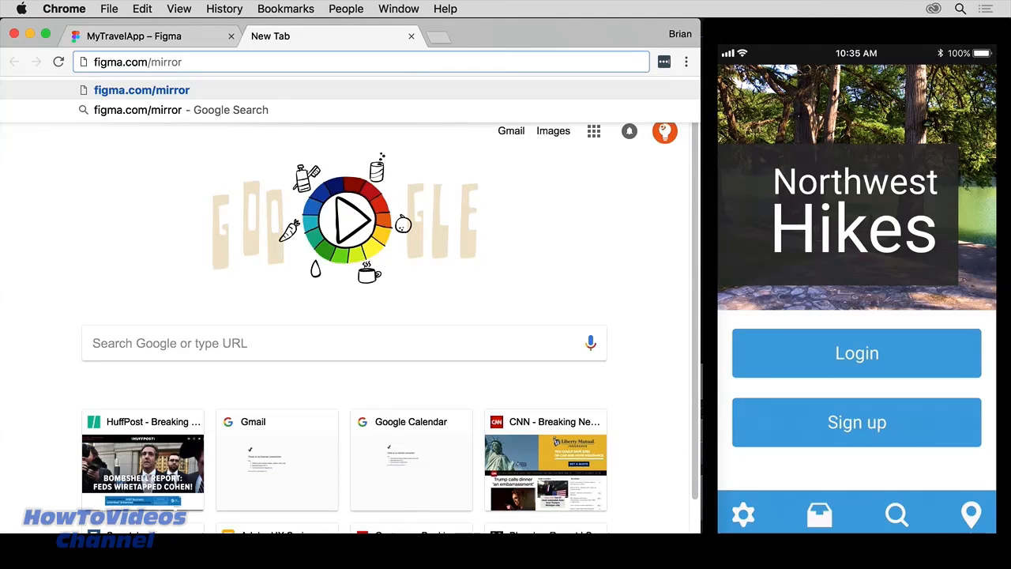
key("Return")
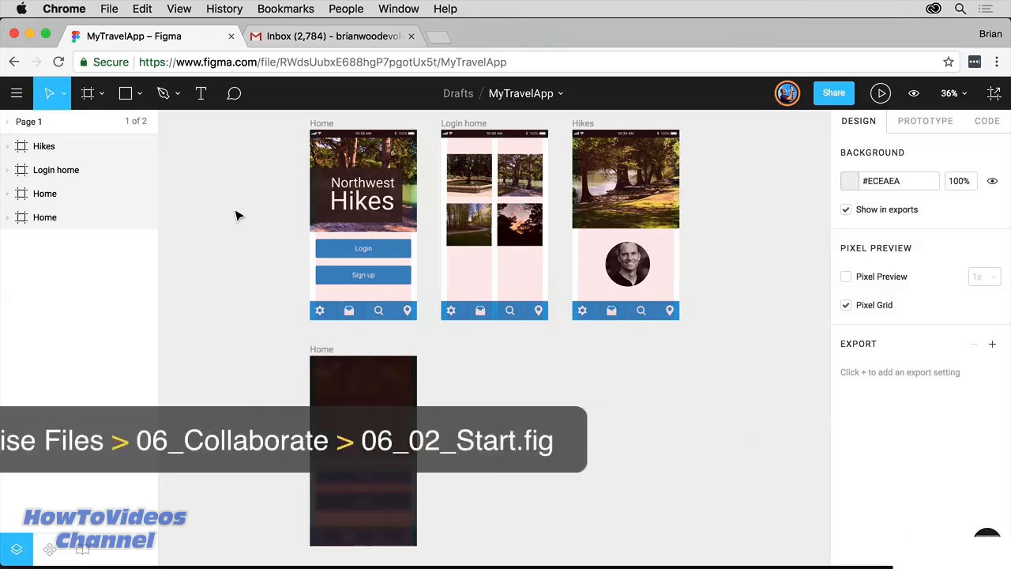
left_click(16, 93)
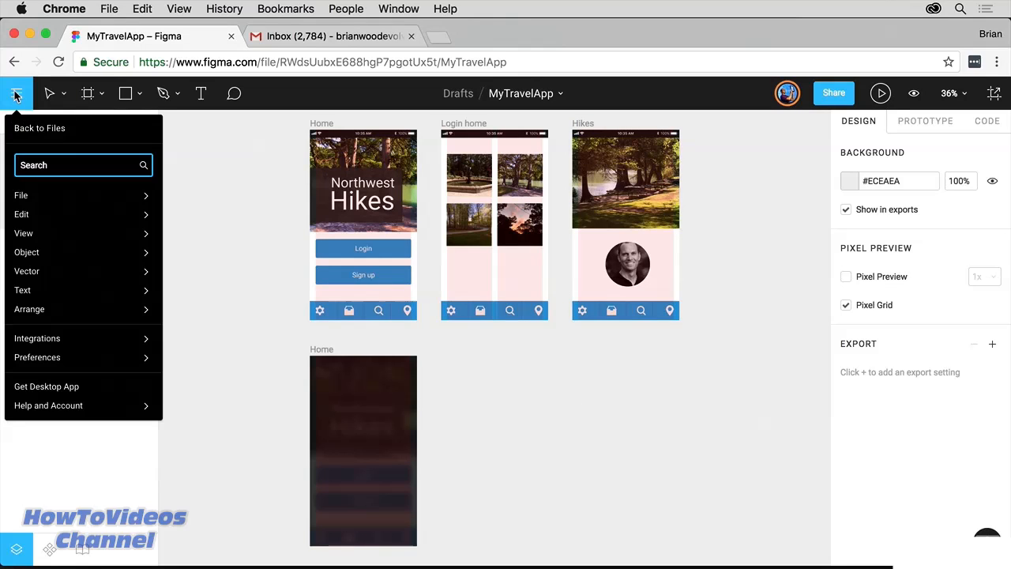
mouse_move(19, 193)
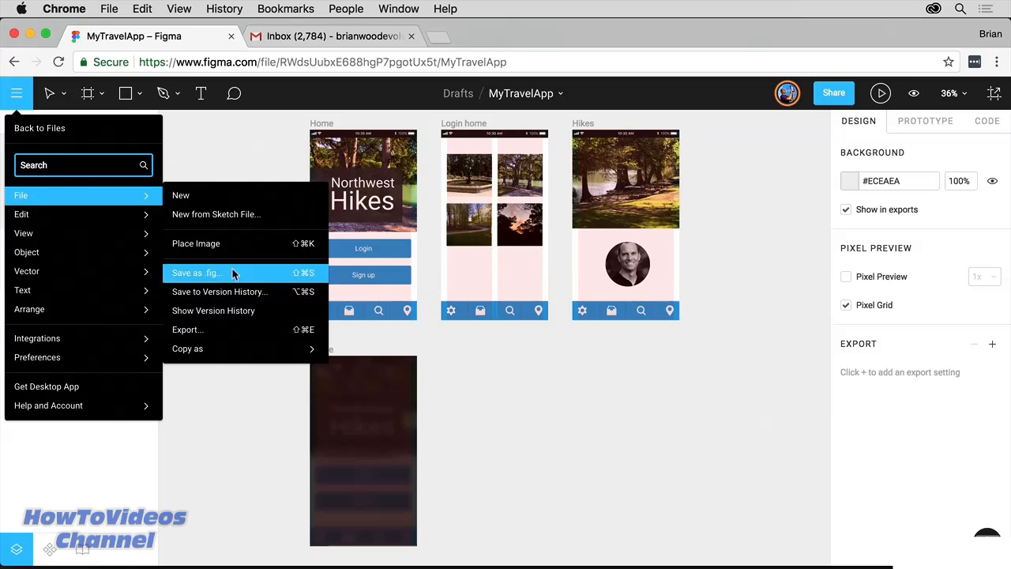
left_click(232, 167)
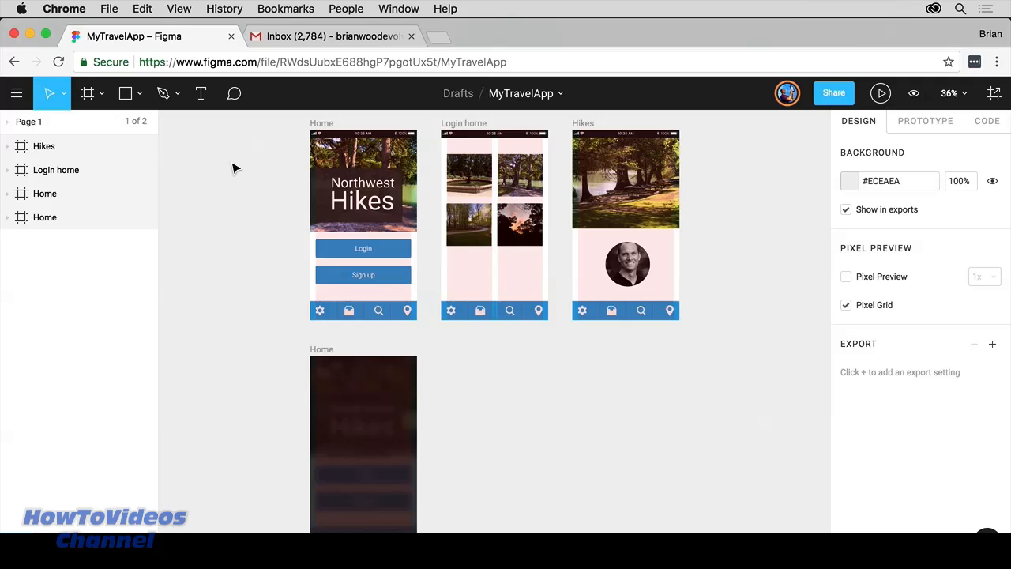
Step: Keep link access at view, add the suggested contact as invitee, then bring up Public embed
left_click(834, 95)
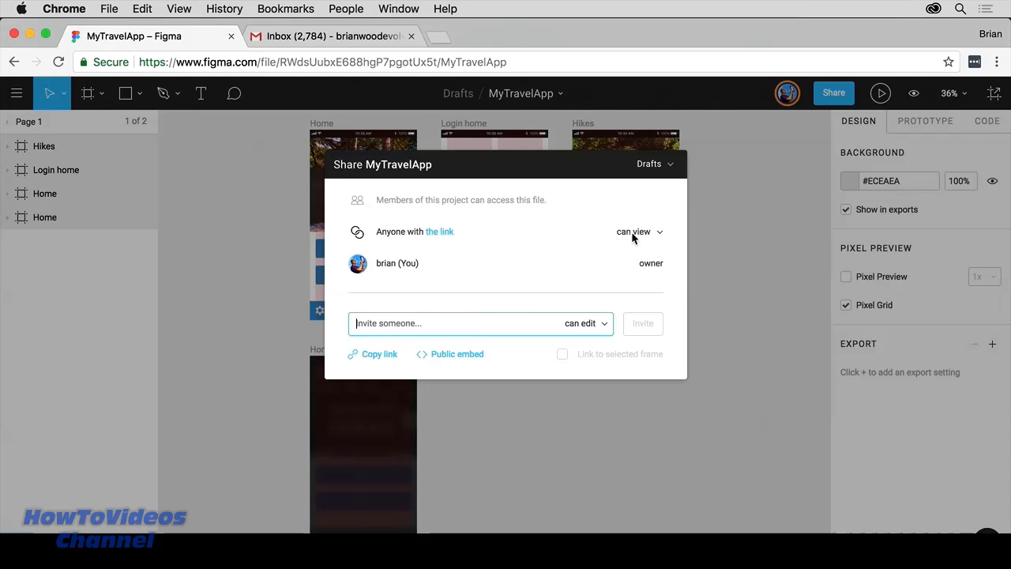
left_click(655, 232)
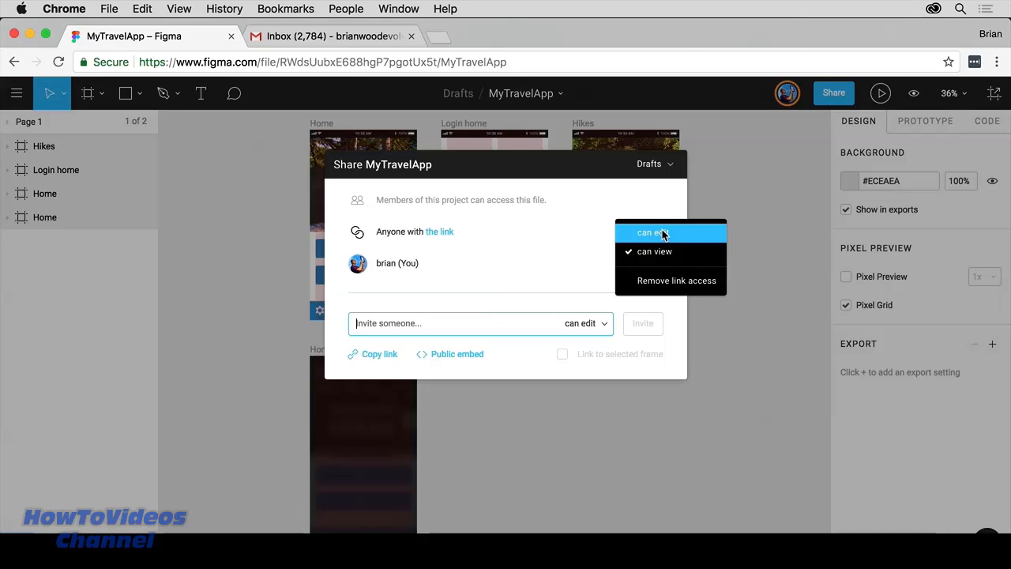
left_click(557, 236)
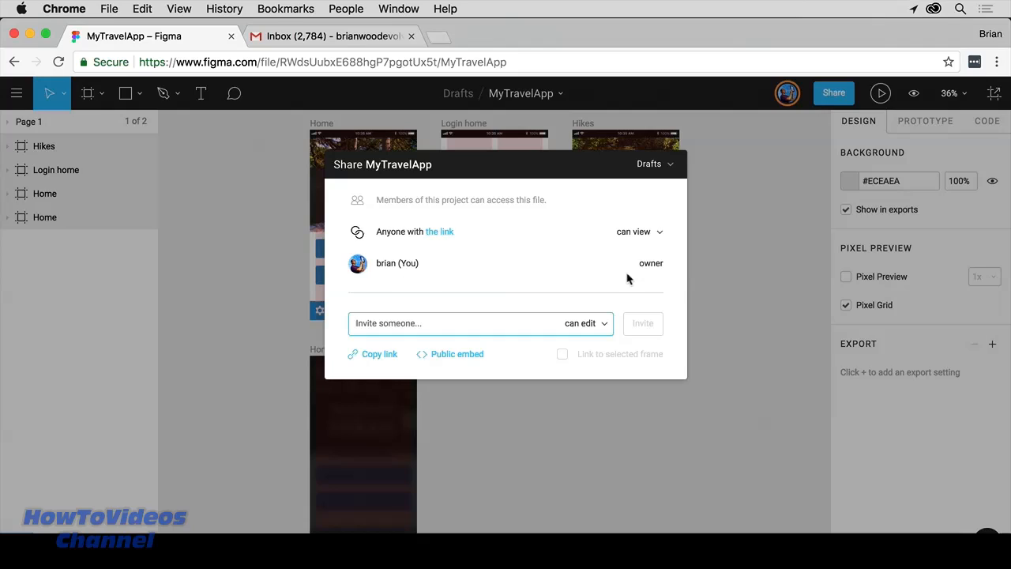
type("brian")
key("Down")
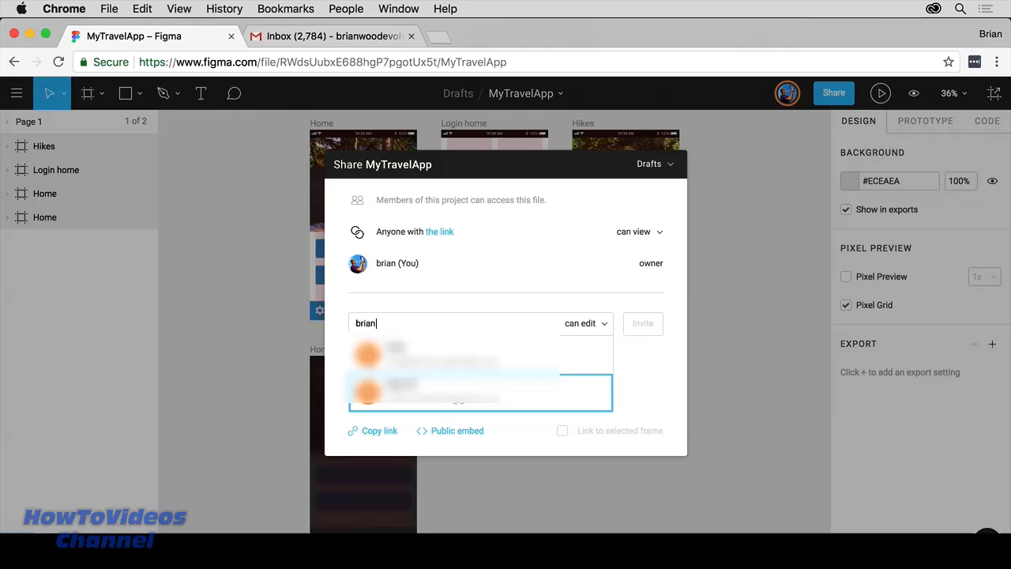
key("Return")
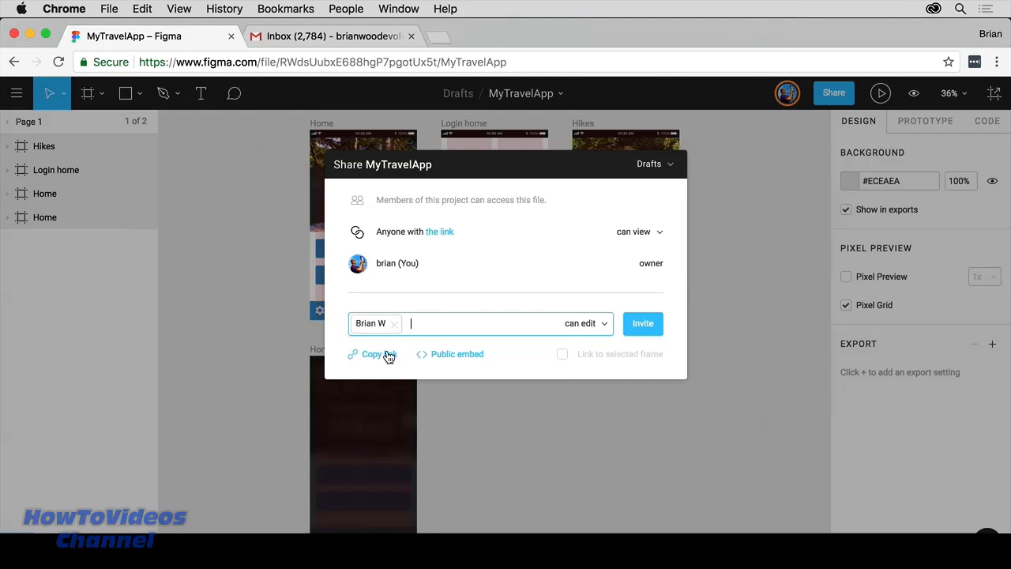
left_click(443, 356)
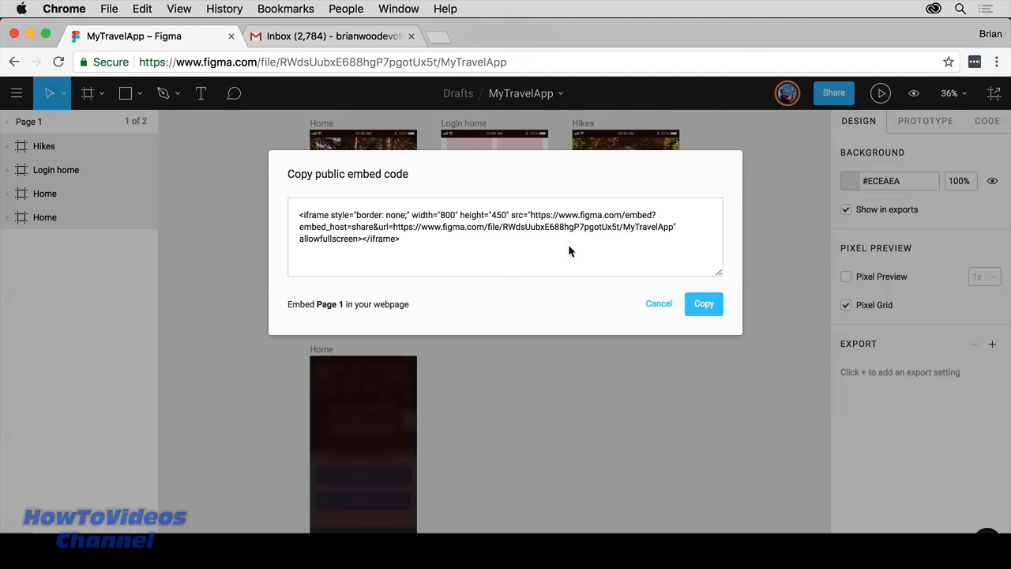
Step: Dismiss the embed code and send the invitation with 'can edit' permission
left_click(658, 304)
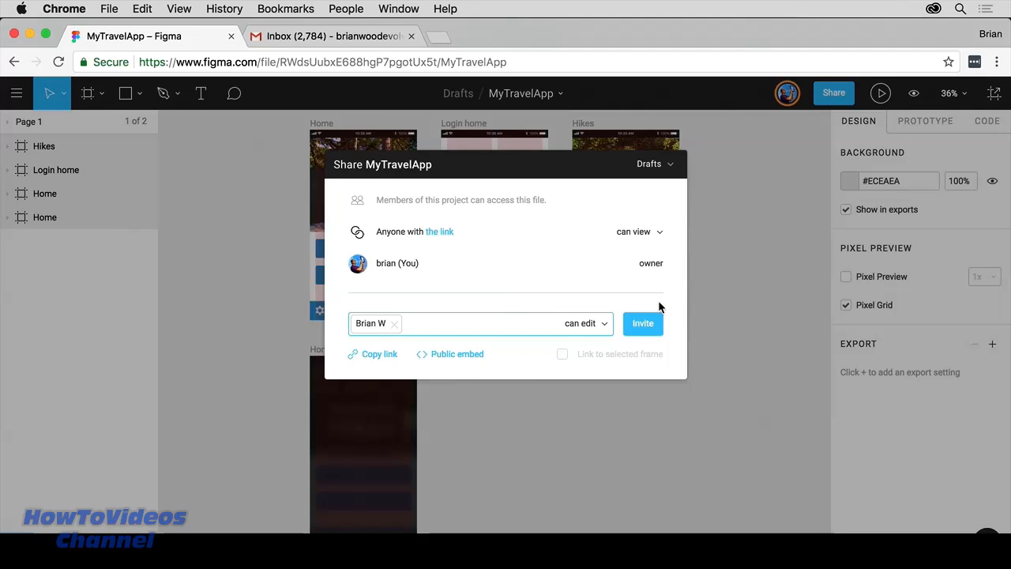
left_click(596, 322)
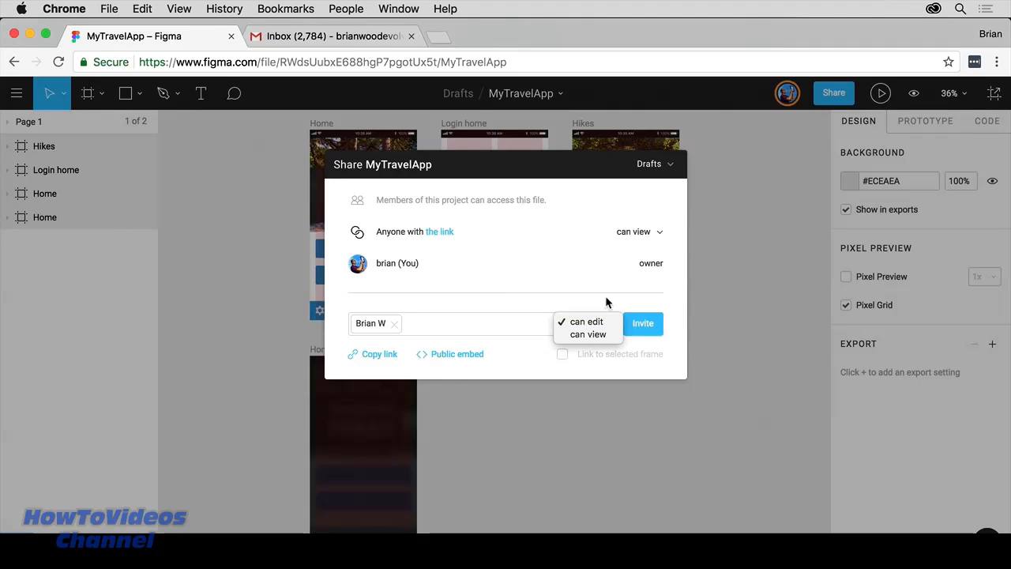
left_click(605, 296)
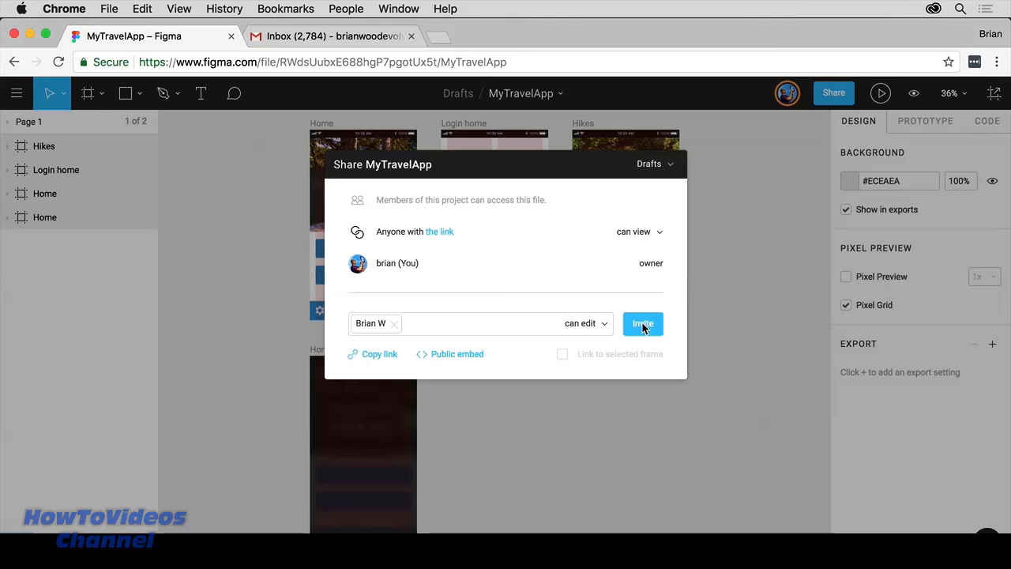
left_click(641, 323)
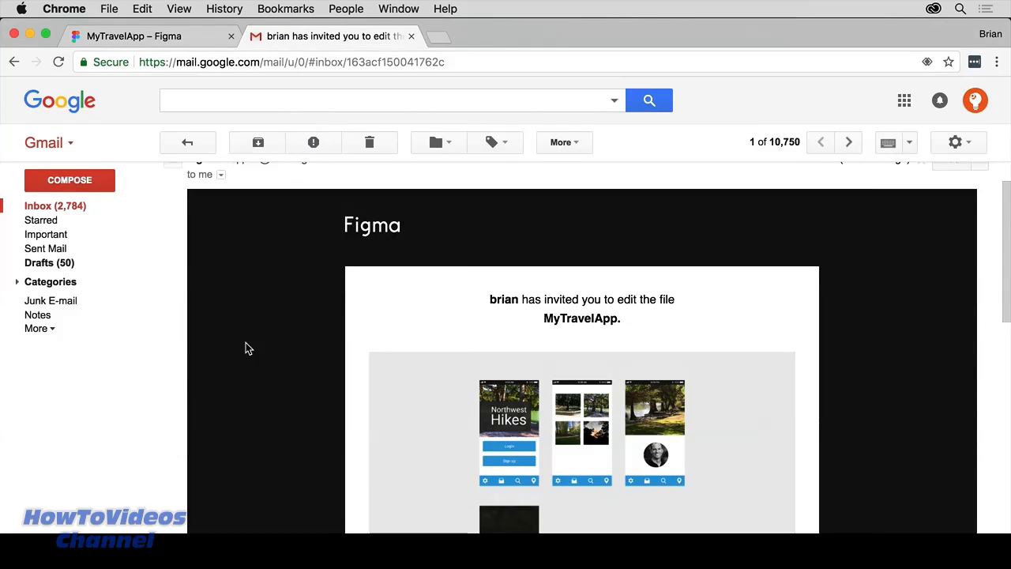
Step: Copy the link address of the invite email's Open in Figma button
scroll(247, 348, "down", 3)
scroll(247, 349, "down", 10)
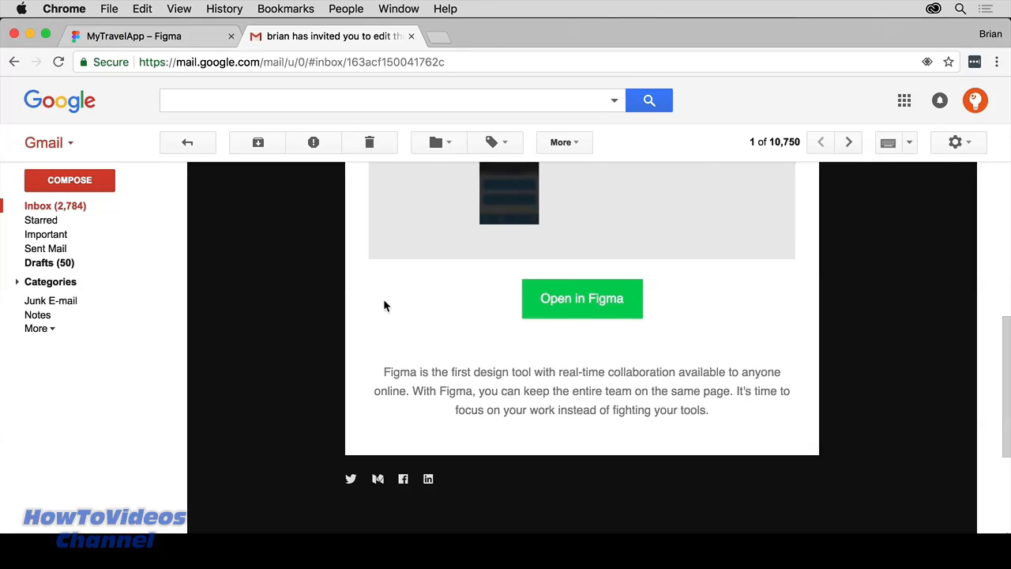
right_click(586, 299)
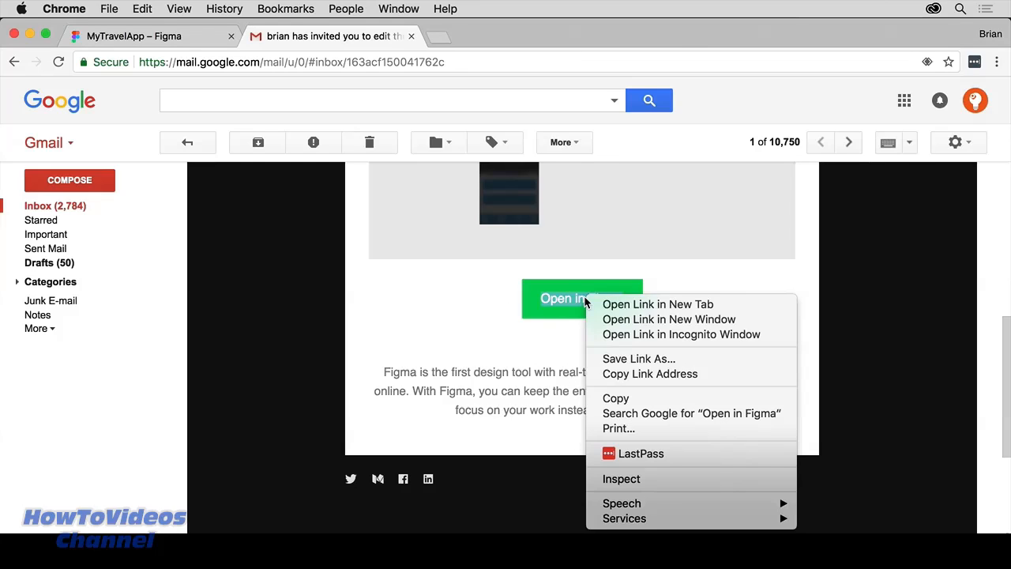
left_click(642, 374)
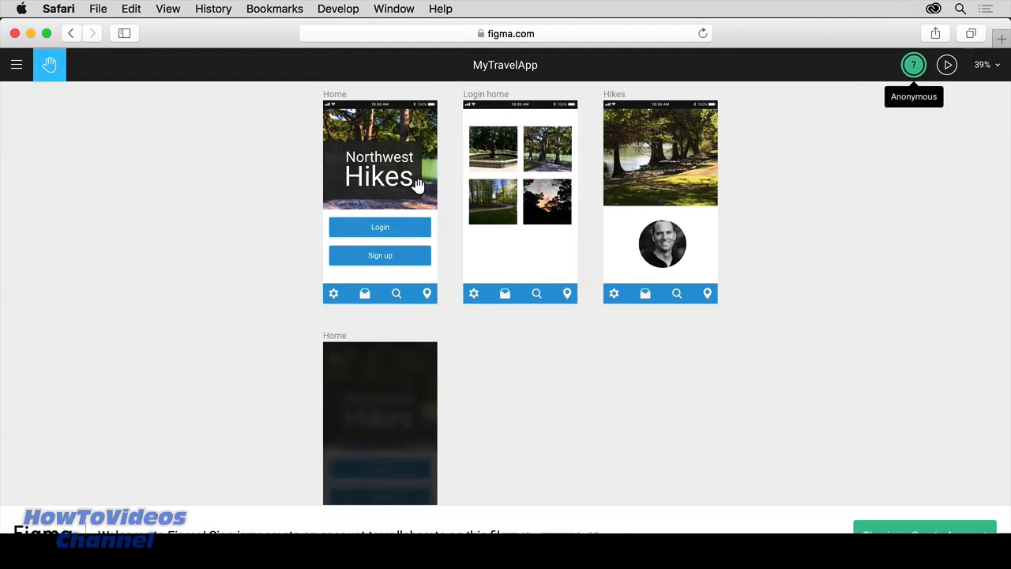
Step: Sign in to Figma in Safari with the saved collaborator credentials
left_click(16, 64)
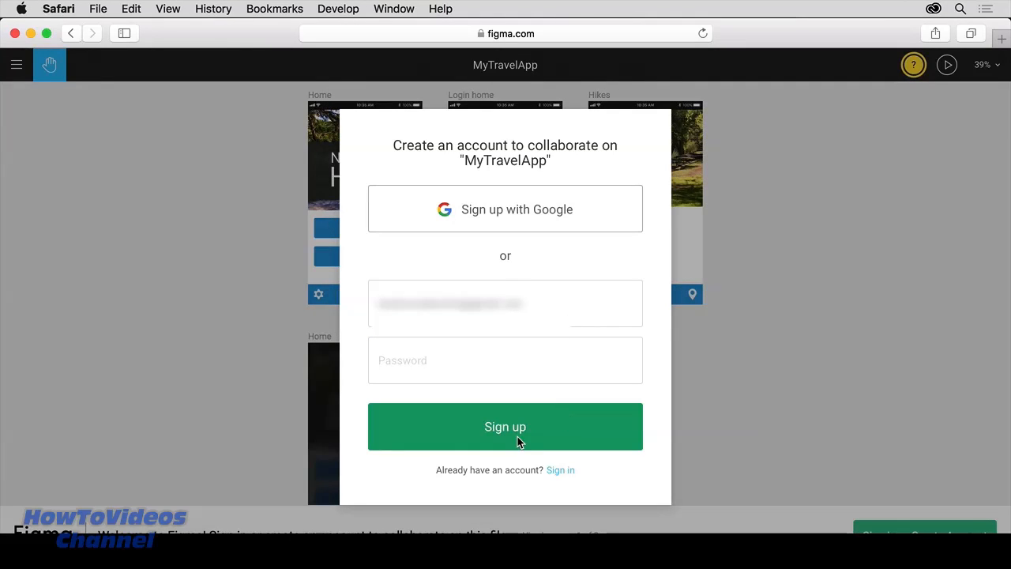
left_click(560, 471)
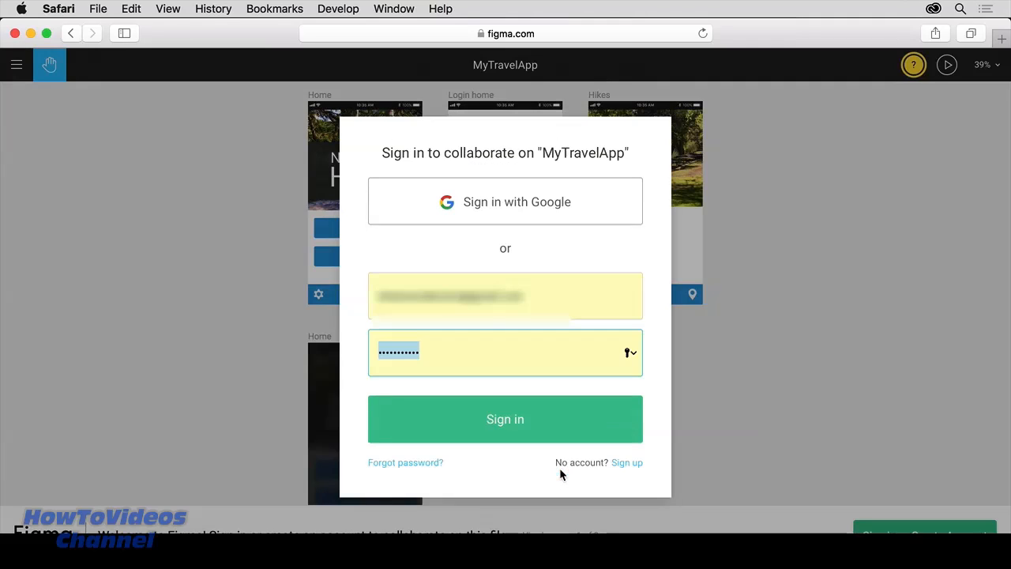
left_click(501, 421)
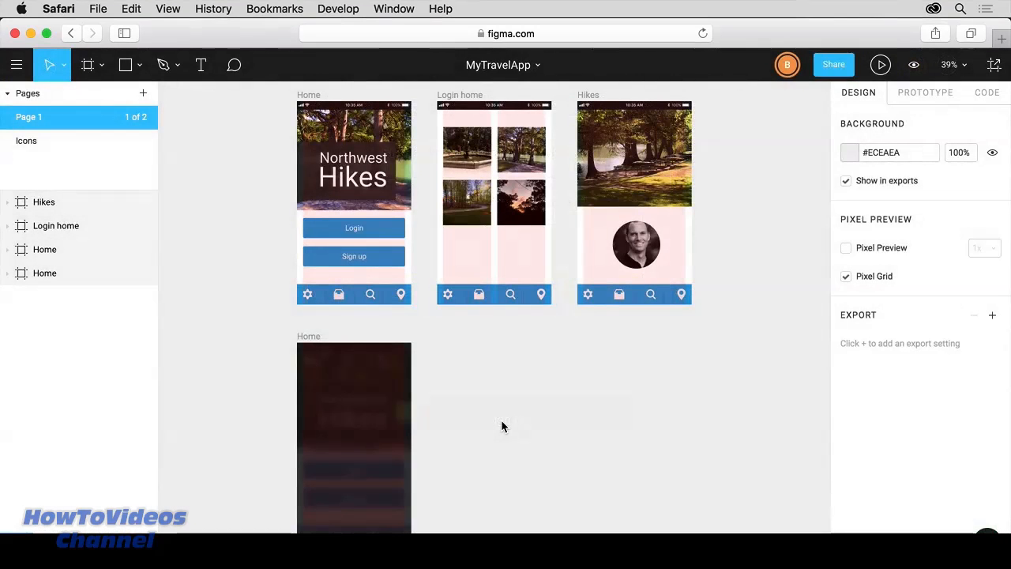
left_click_drag(440, 211, 255, 82)
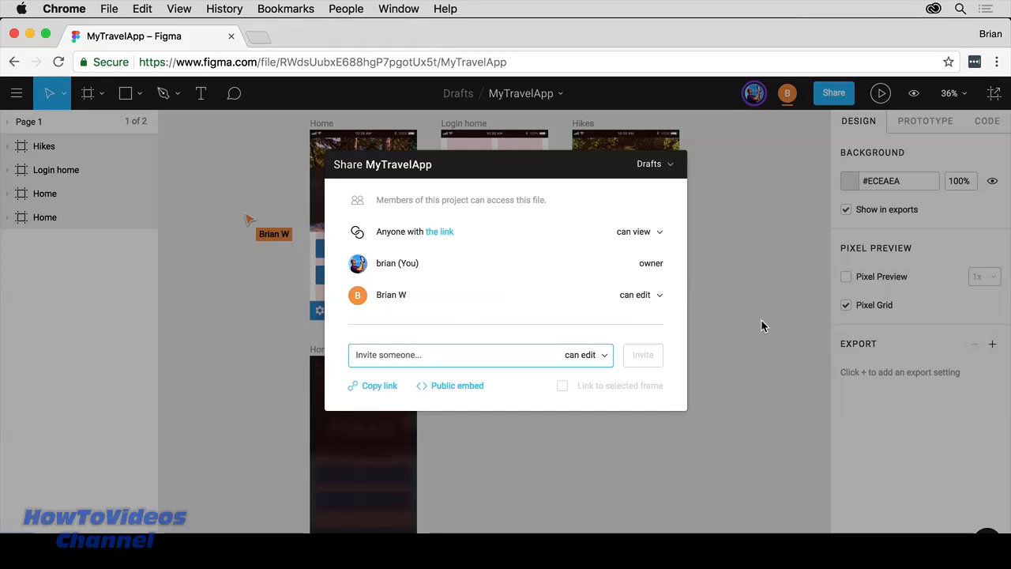
Step: Close the MyTravelApp Share dialog by clicking outside it
left_click(717, 310)
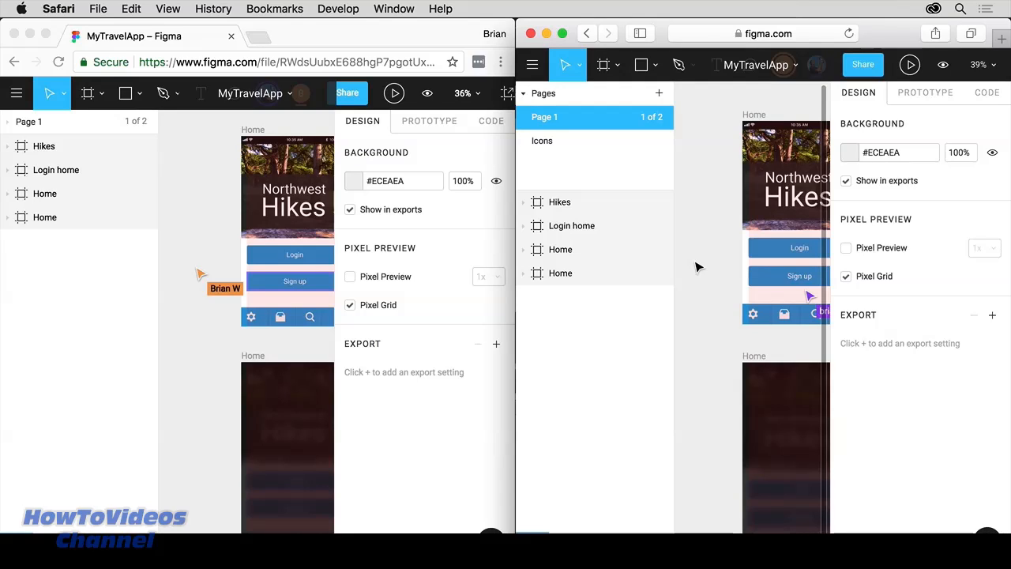
left_click(764, 286)
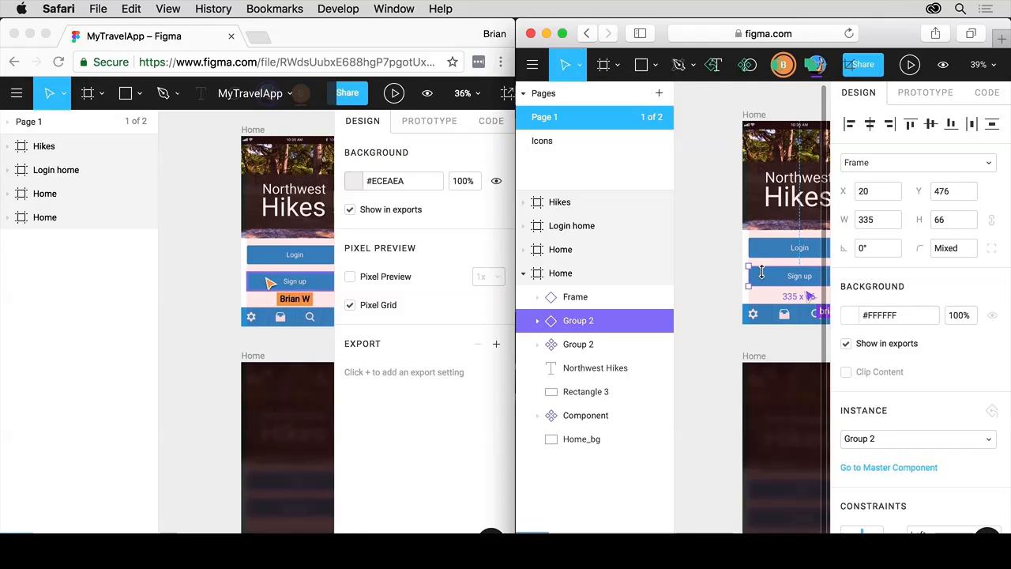
left_click_drag(765, 286, 706, 287)
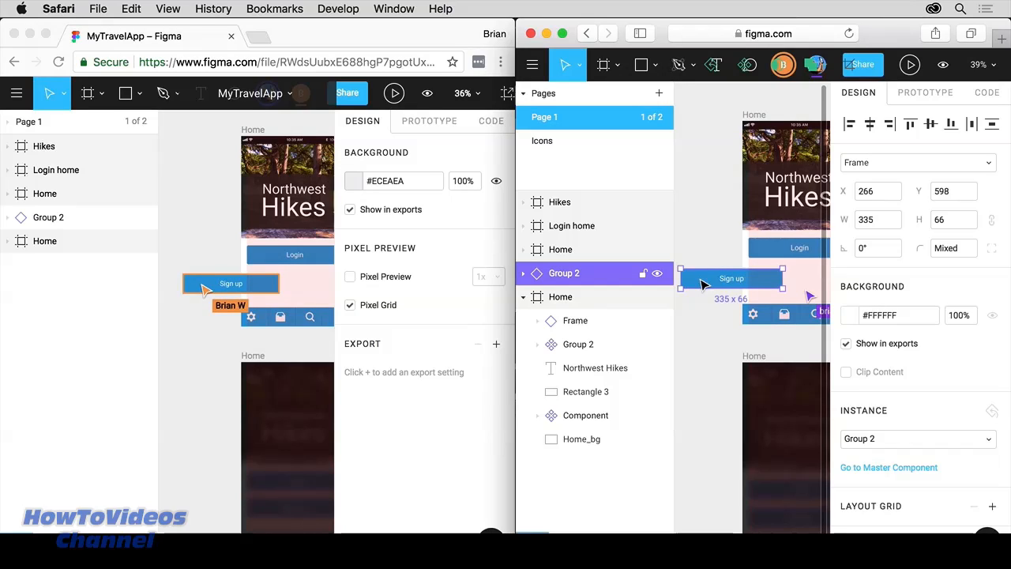
key("super+z")
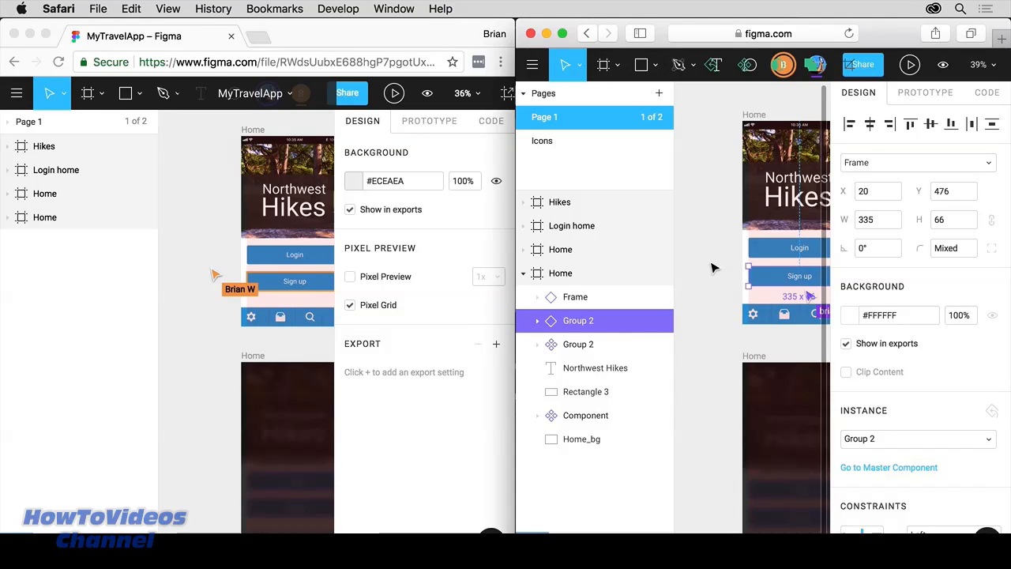
left_click(188, 213)
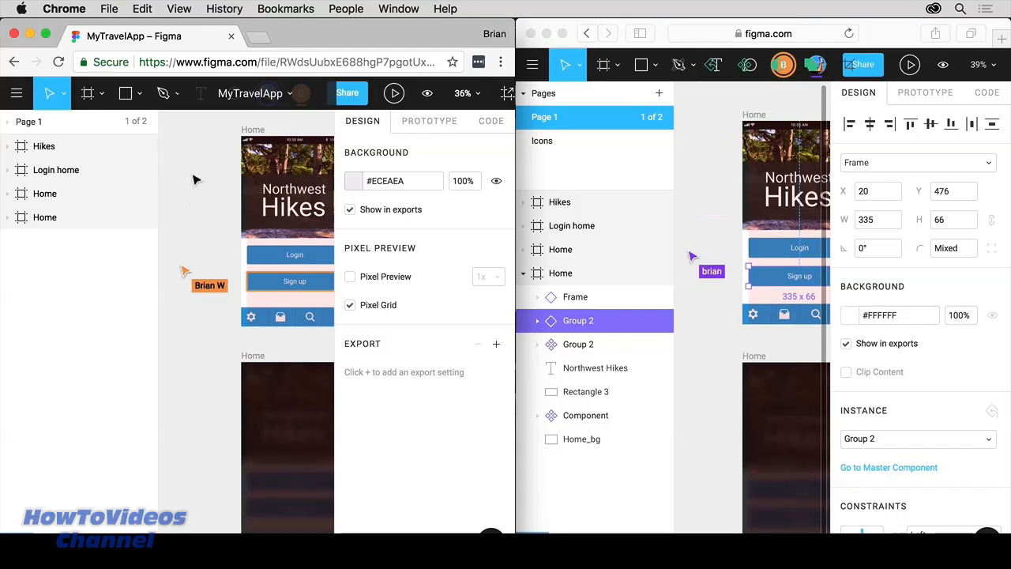
left_click(681, 203)
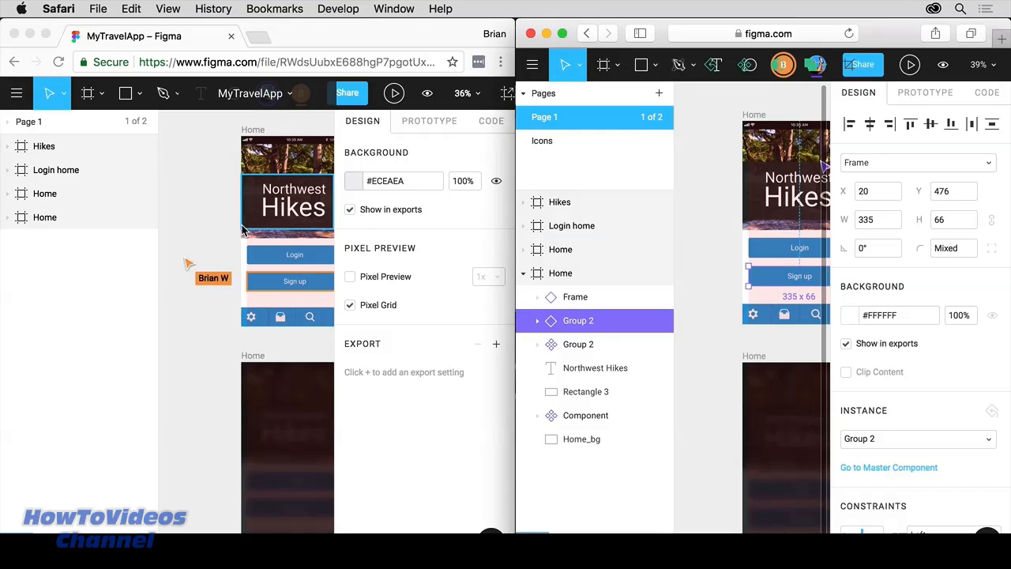
left_click(210, 223)
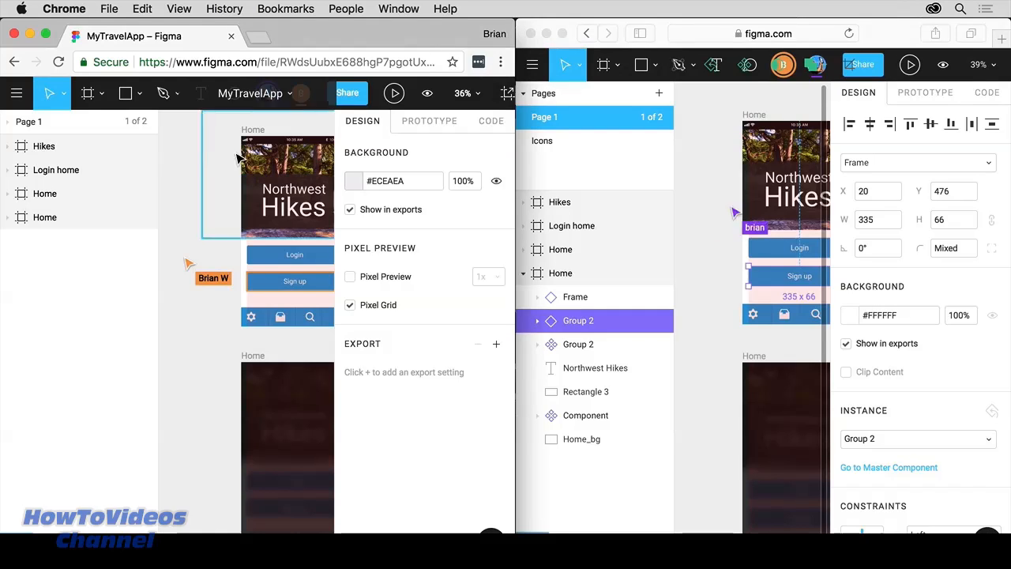
left_click(256, 198)
Step: Nudge the header rectangle, then pick a fill swatch for the Login button shape in Safari
mouse_move(257, 198)
left_mouse_down()
mouse_move(259, 185)
mouse_move(255, 197)
left_mouse_up()
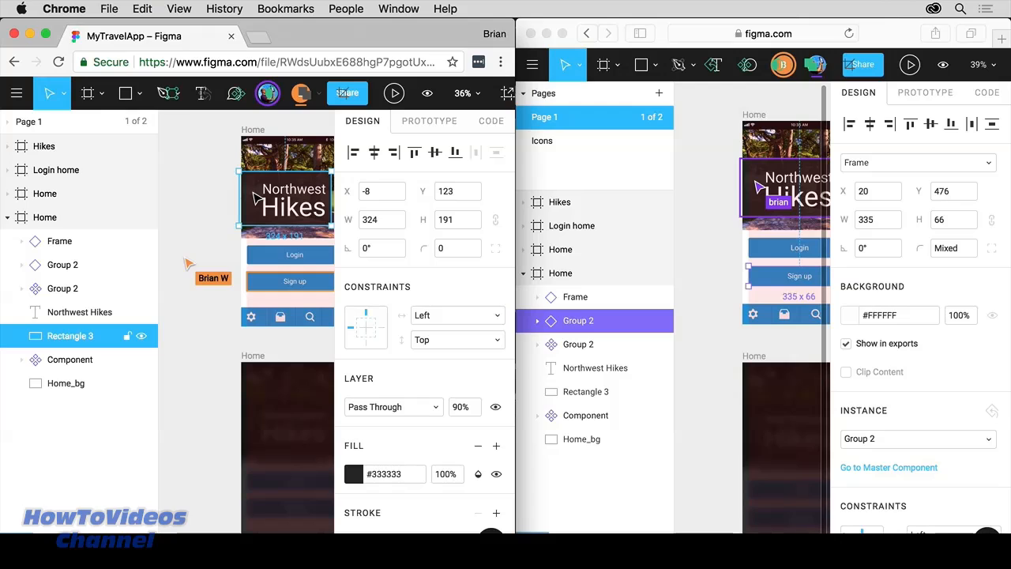
left_click(677, 205)
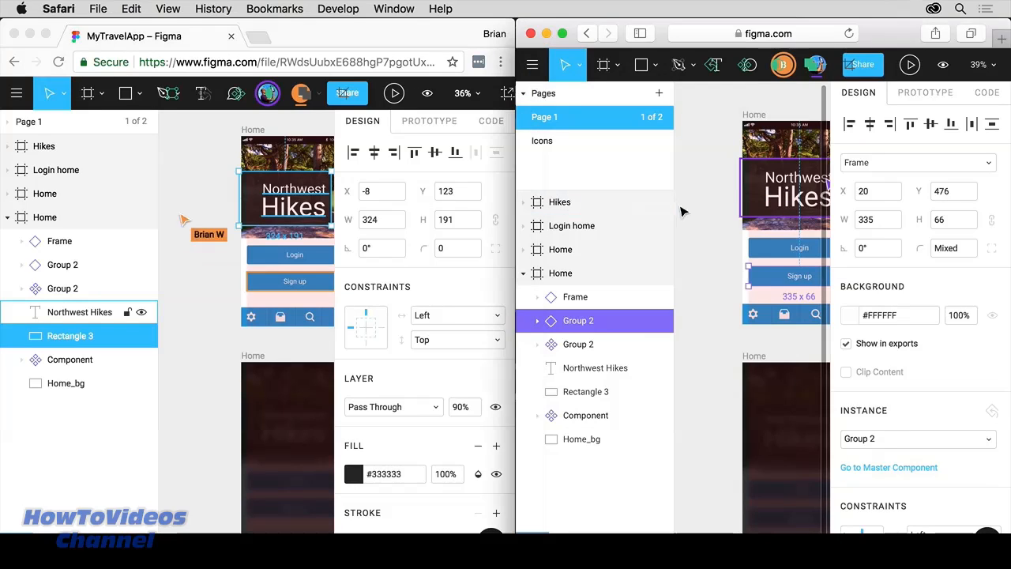
left_click(775, 314)
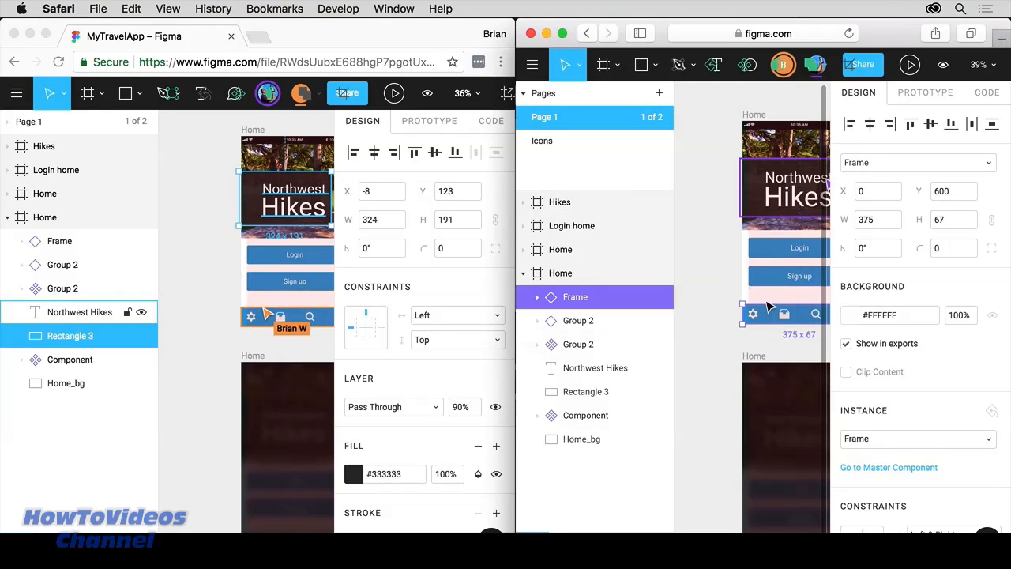
left_click(782, 263)
left_click(782, 261)
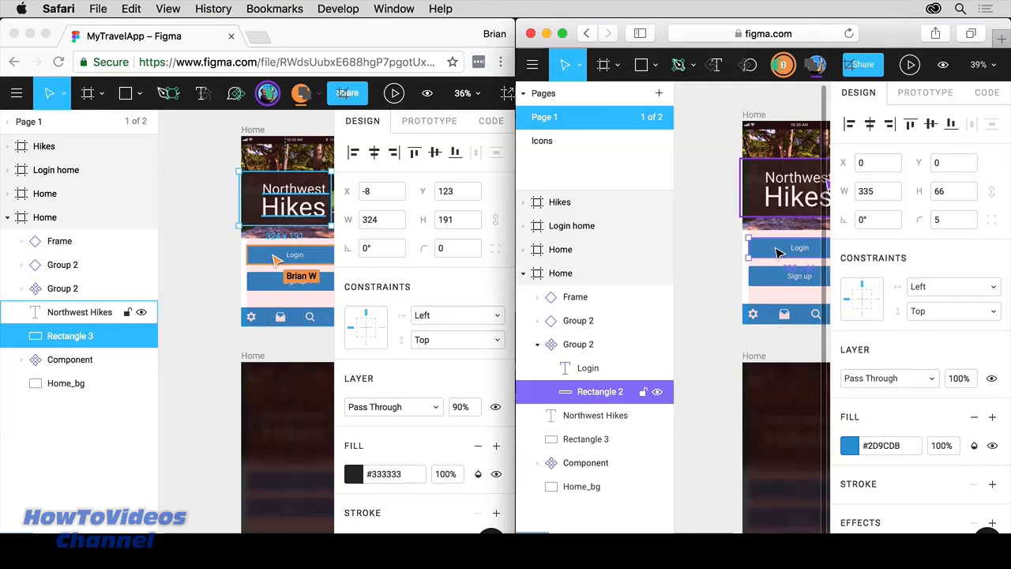
left_click(850, 442)
left_click(694, 528)
left_click(714, 129)
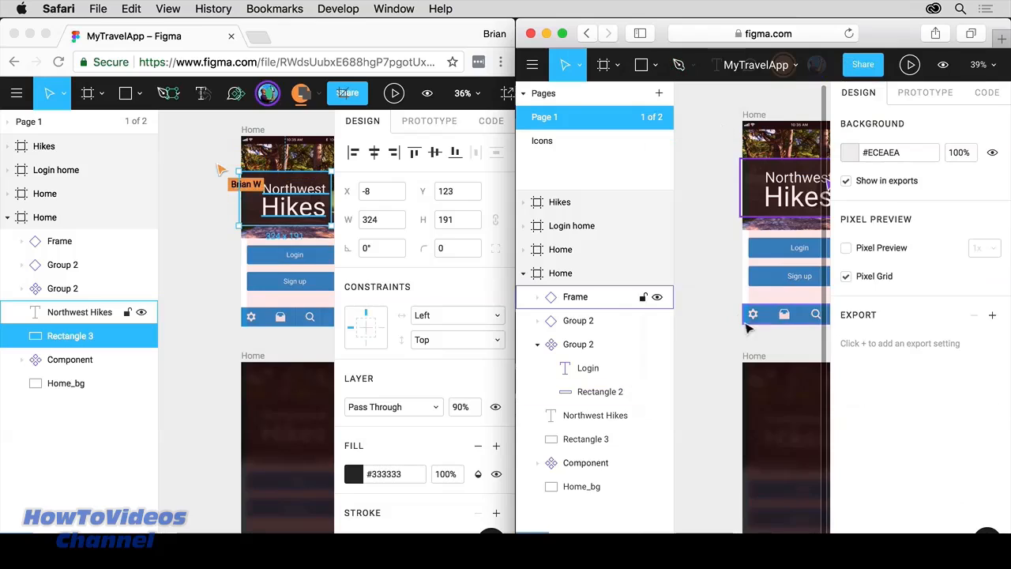
Step: Recolour the Login button background to #56CCF2 and widen the Chrome window to full screen
left_click(776, 243)
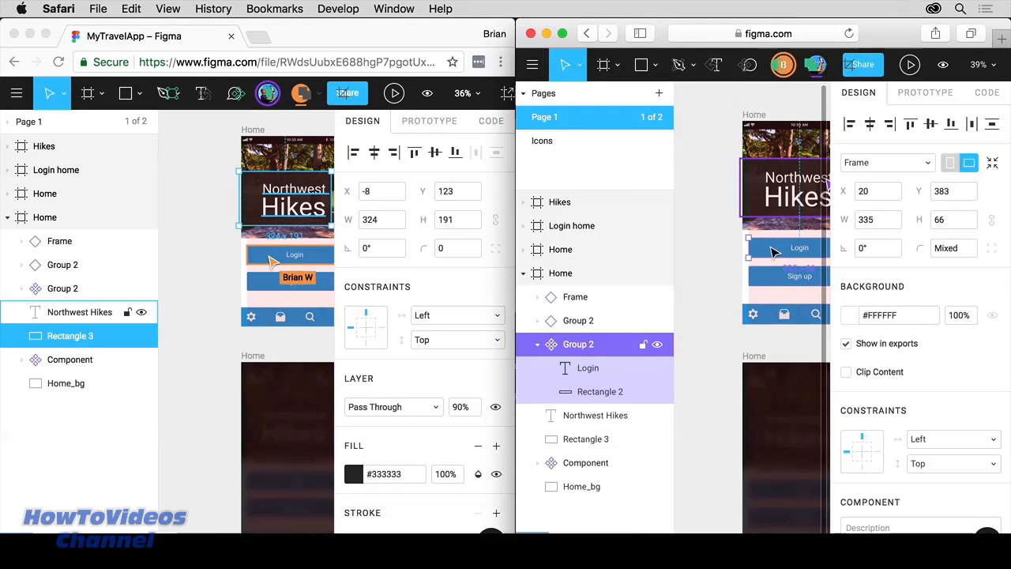
double_click(774, 251)
left_click(849, 445)
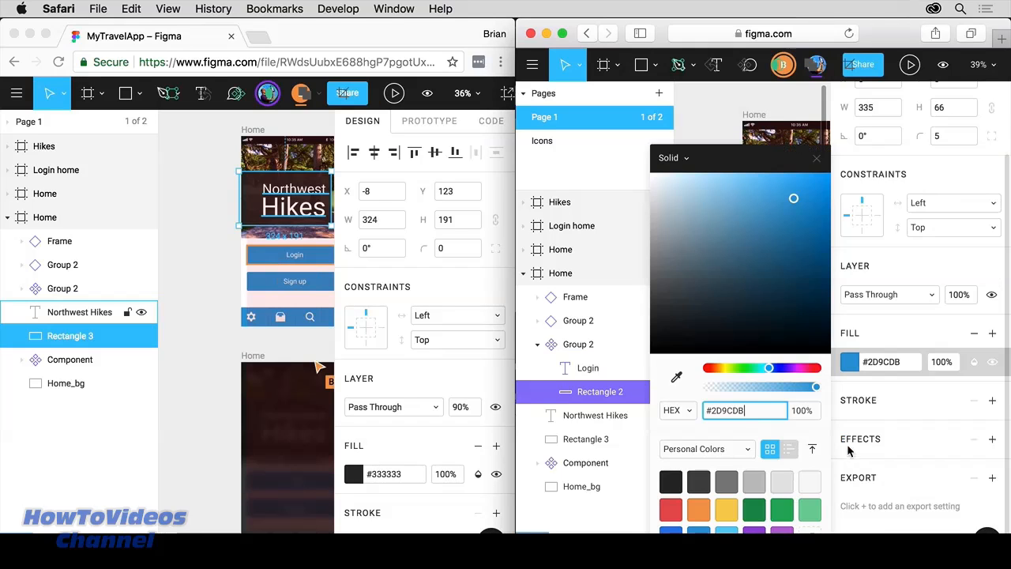
left_click(728, 527)
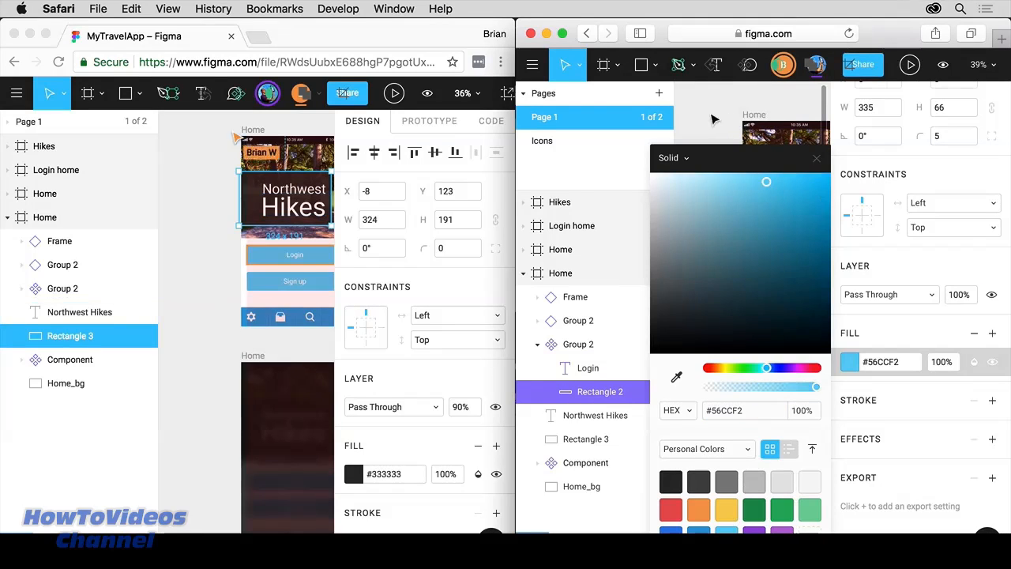
left_click(714, 118)
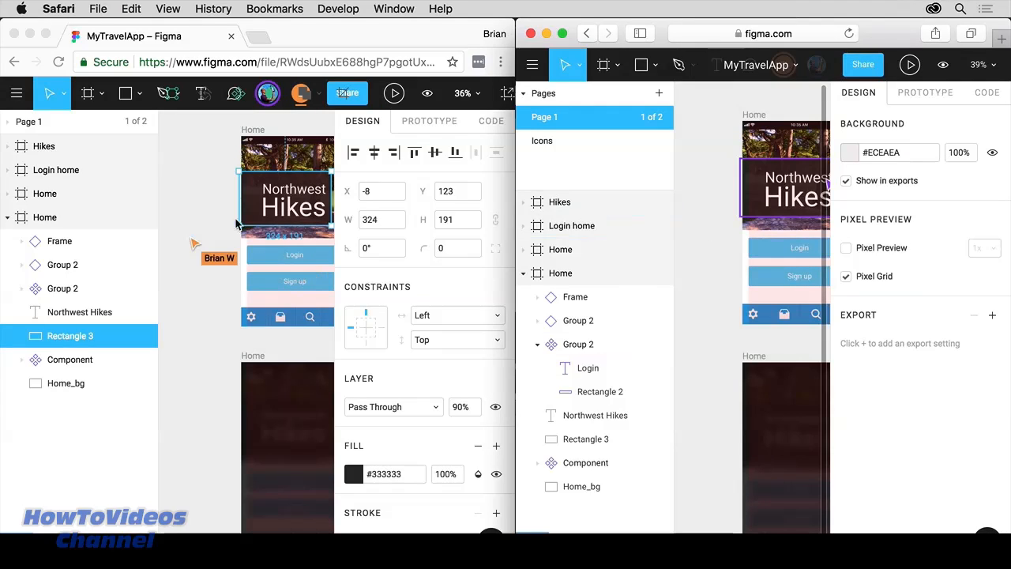
left_click(416, 488)
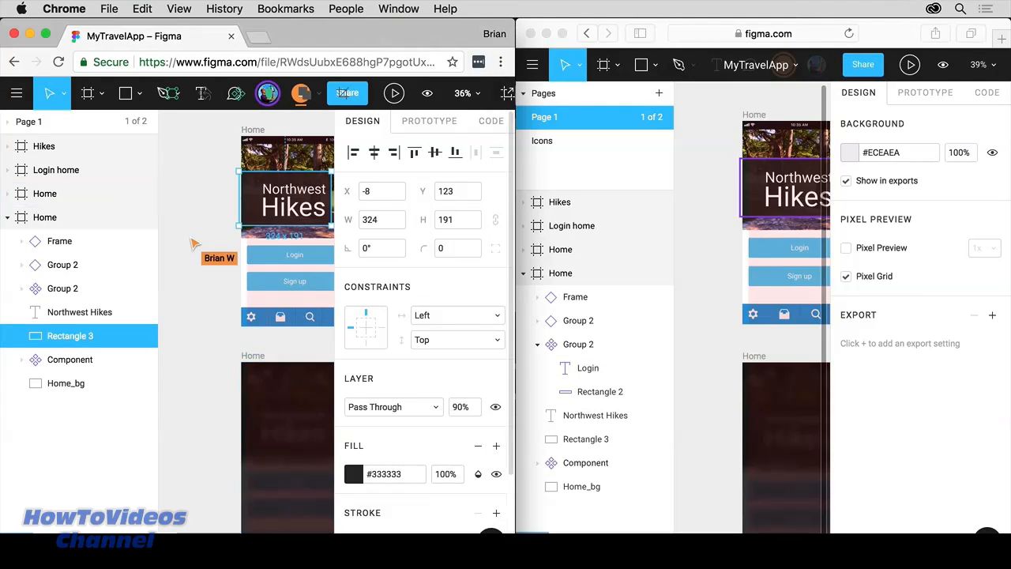
left_click_drag(515, 506, 1009, 505)
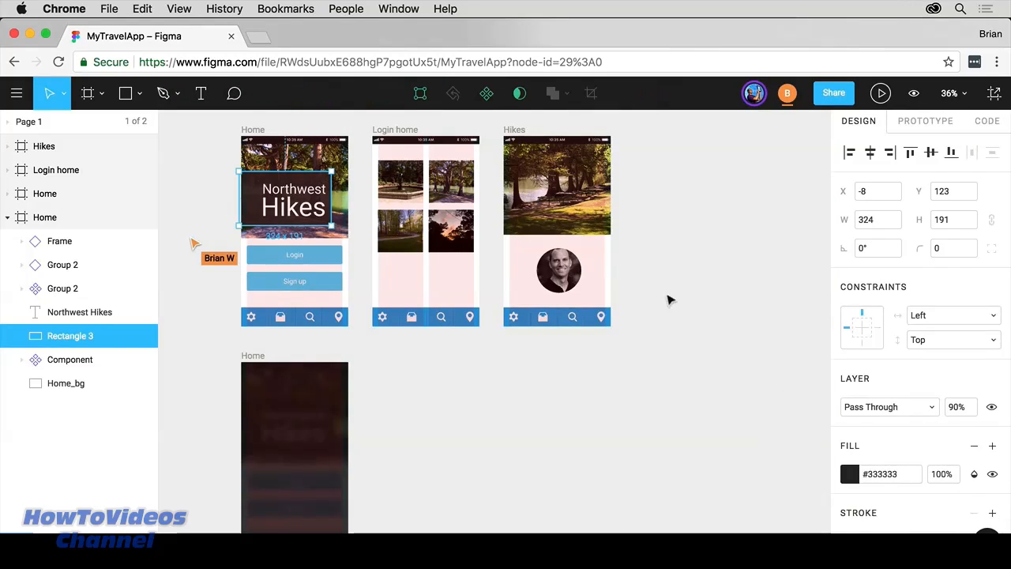
Step: Show Version History, expand '2 autosave versions', and observe the collaborator via their avatar
left_click(658, 290)
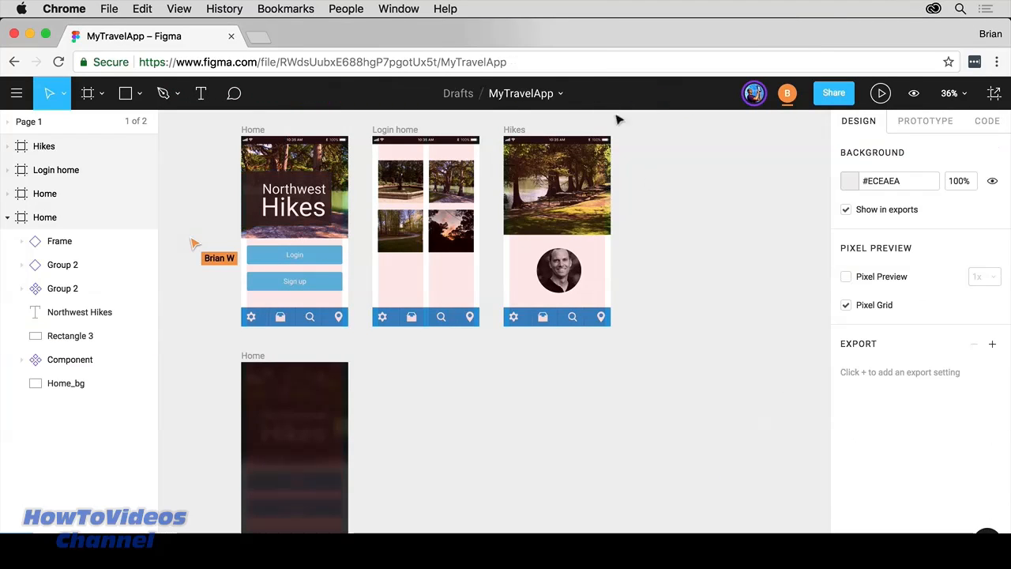
left_click(564, 95)
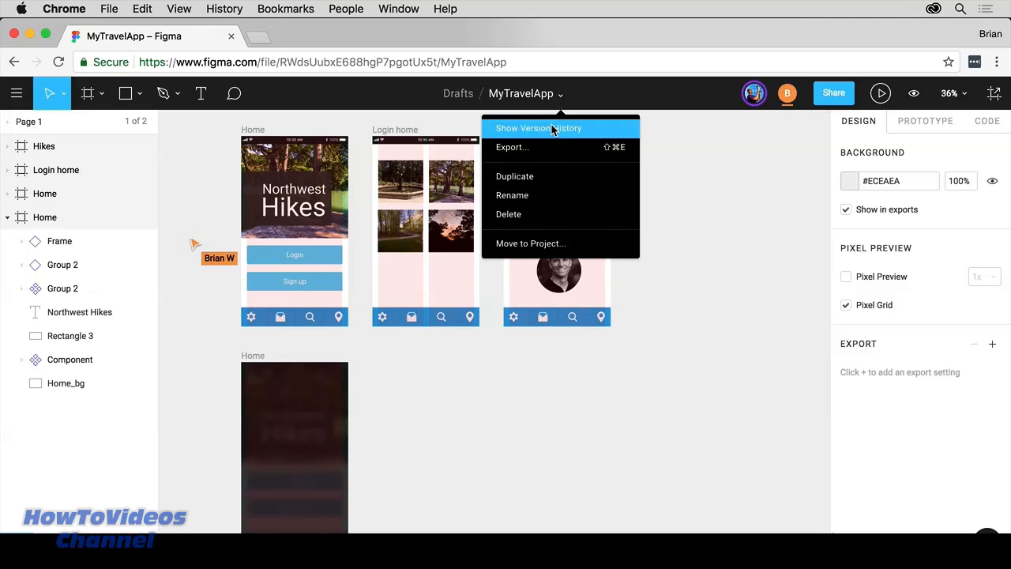
left_click(551, 129)
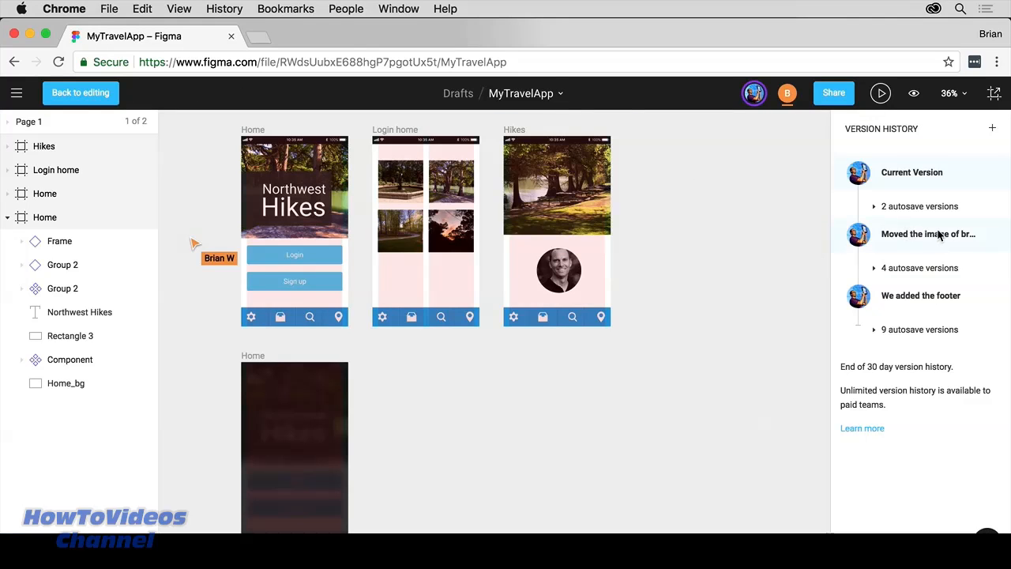
left_click(875, 206)
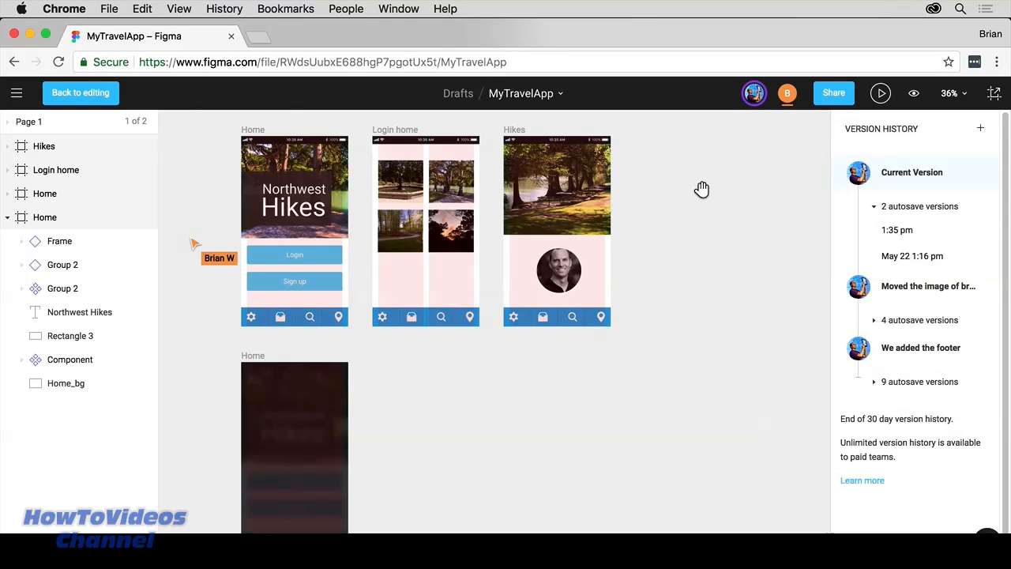
left_click(787, 98)
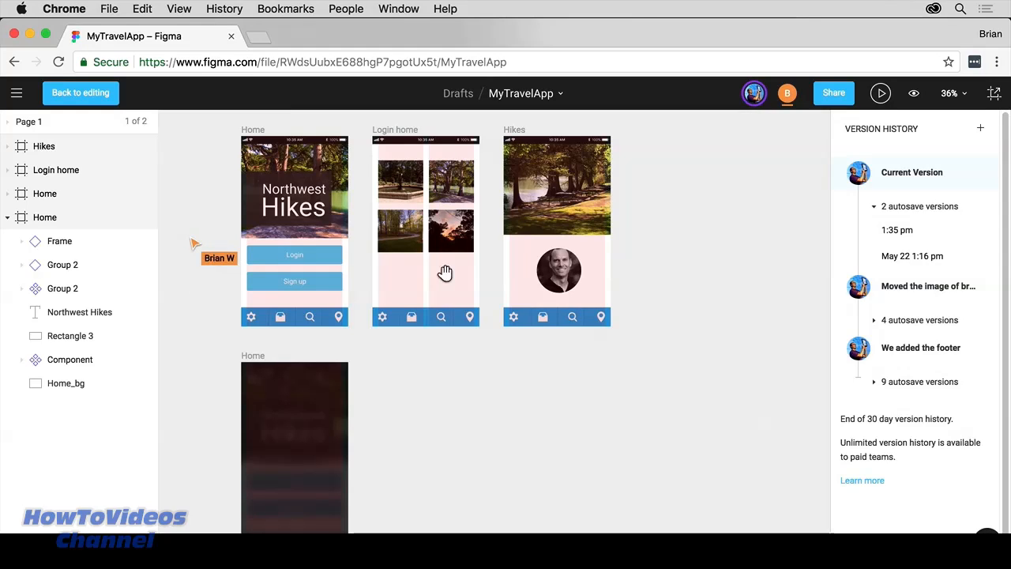
left_click(787, 98)
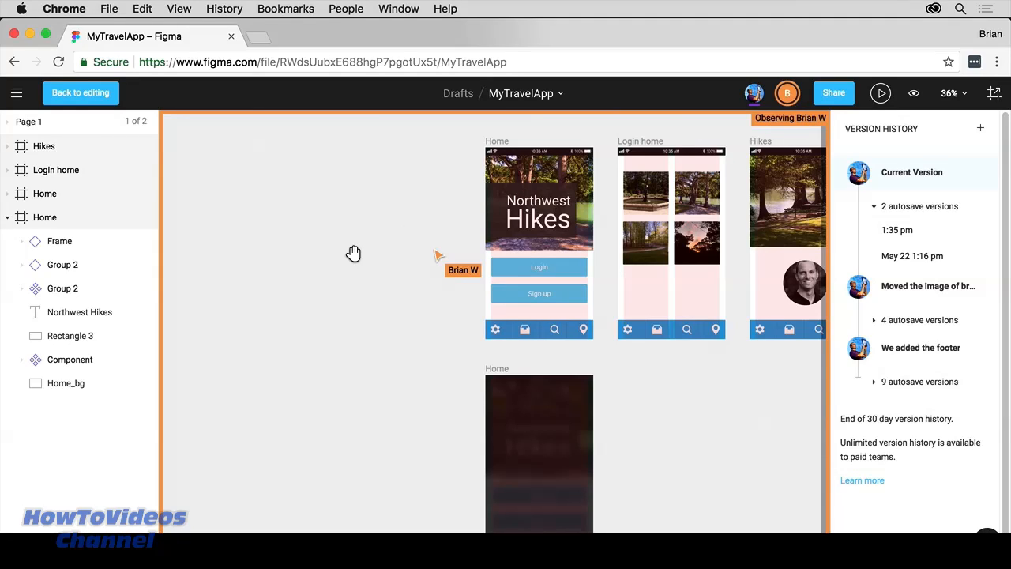
left_click_drag(1008, 533, 503, 532)
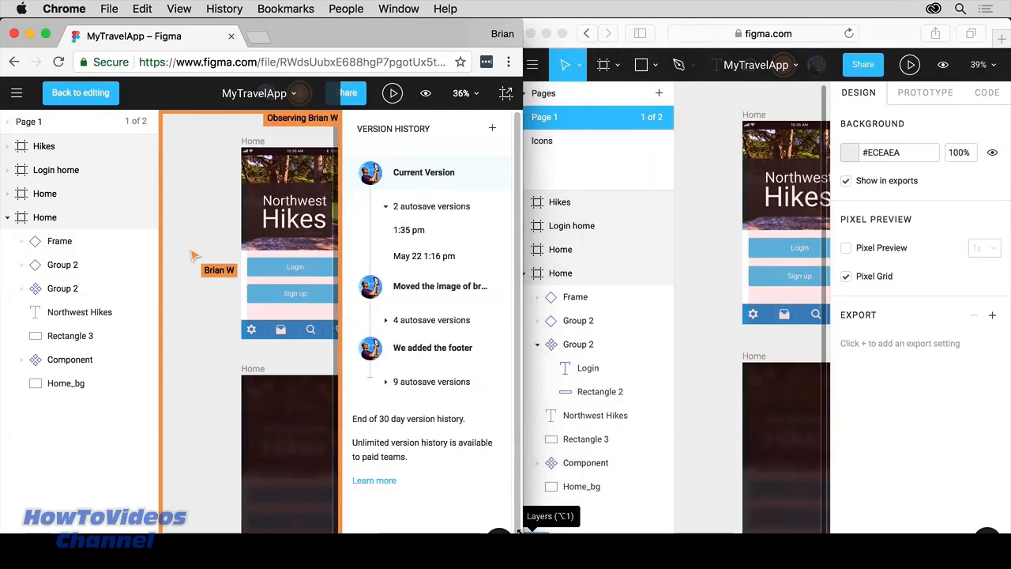
left_click(702, 349)
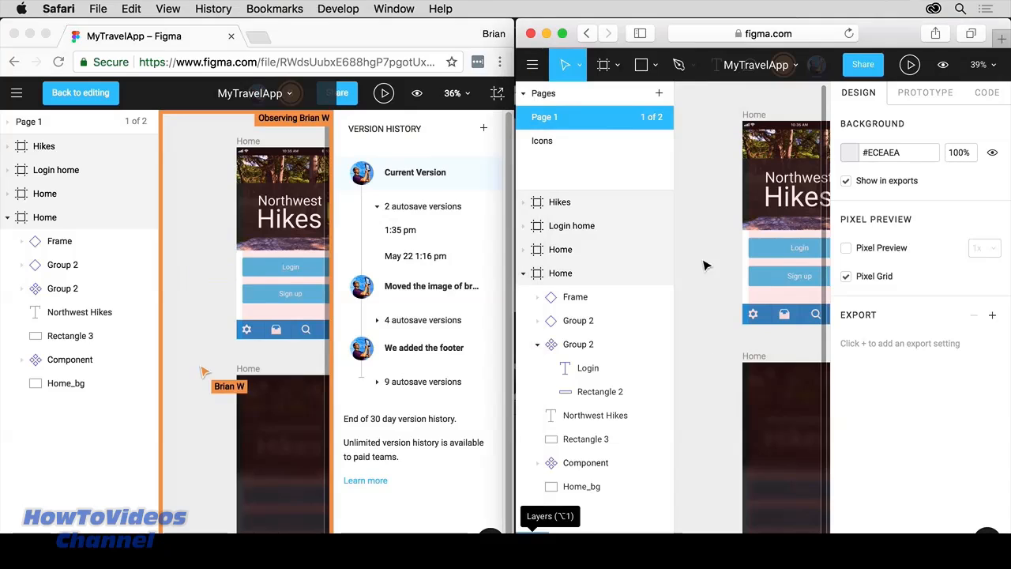
left_click_drag(794, 237, 700, 203)
left_click_drag(791, 339, 696, 230)
left_click_drag(737, 190, 744, 420)
left_click_drag(733, 254, 814, 241)
left_click_drag(701, 263, 790, 243)
left_click(748, 236)
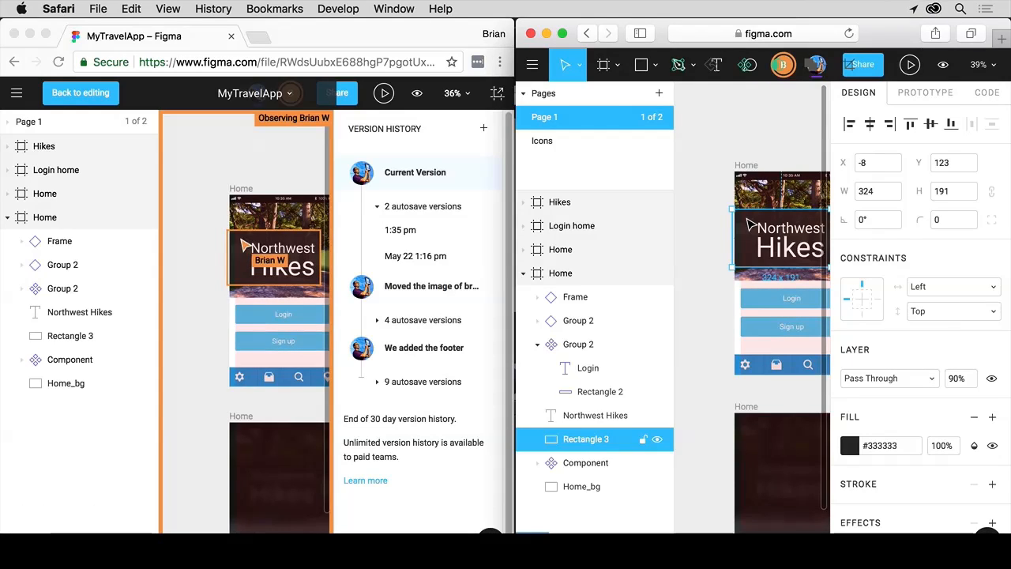
left_click(208, 239)
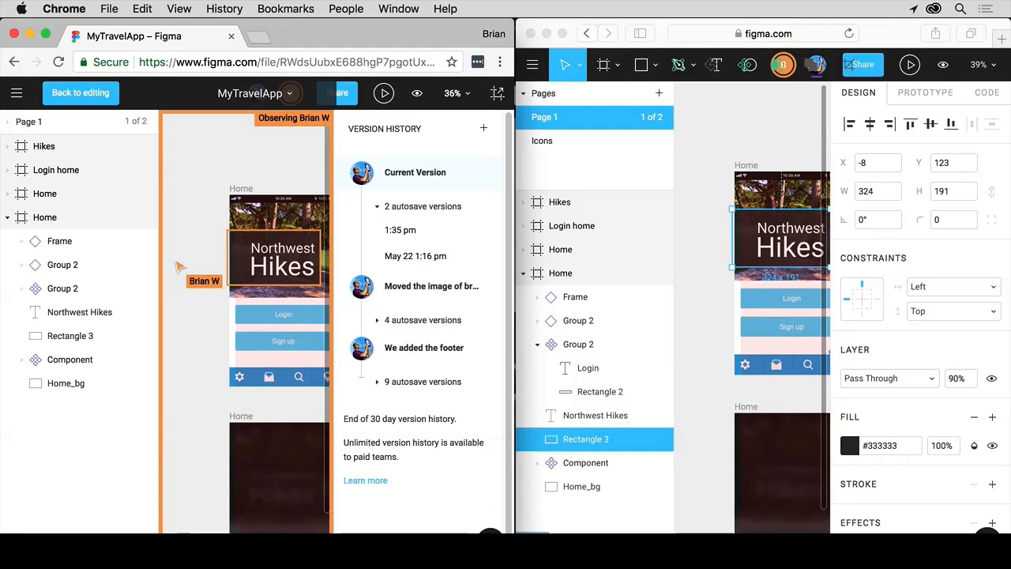
left_click_drag(514, 537, 1009, 537)
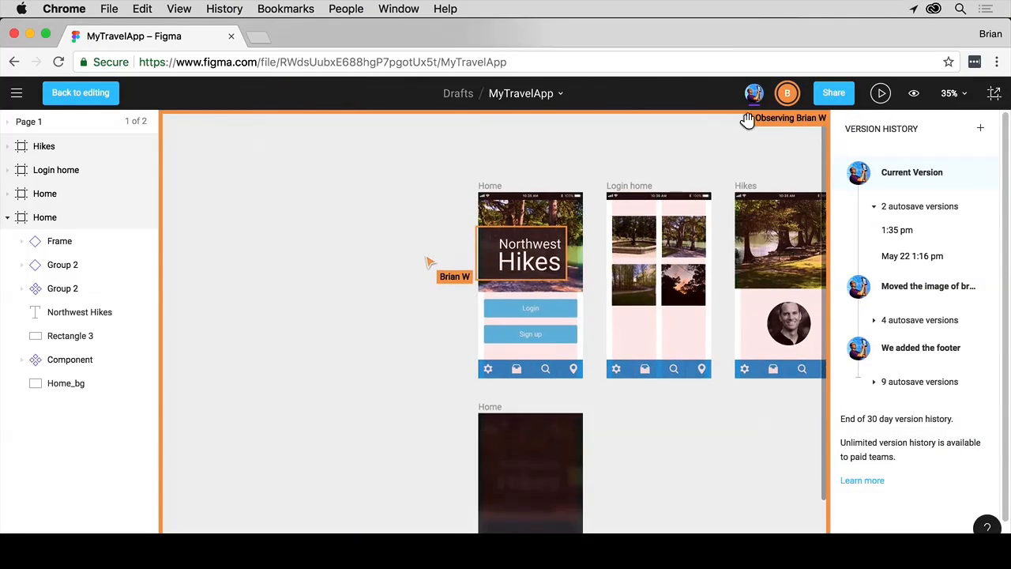
Step: Stop following the collaborator and leave version history to resume editing
left_click(787, 93)
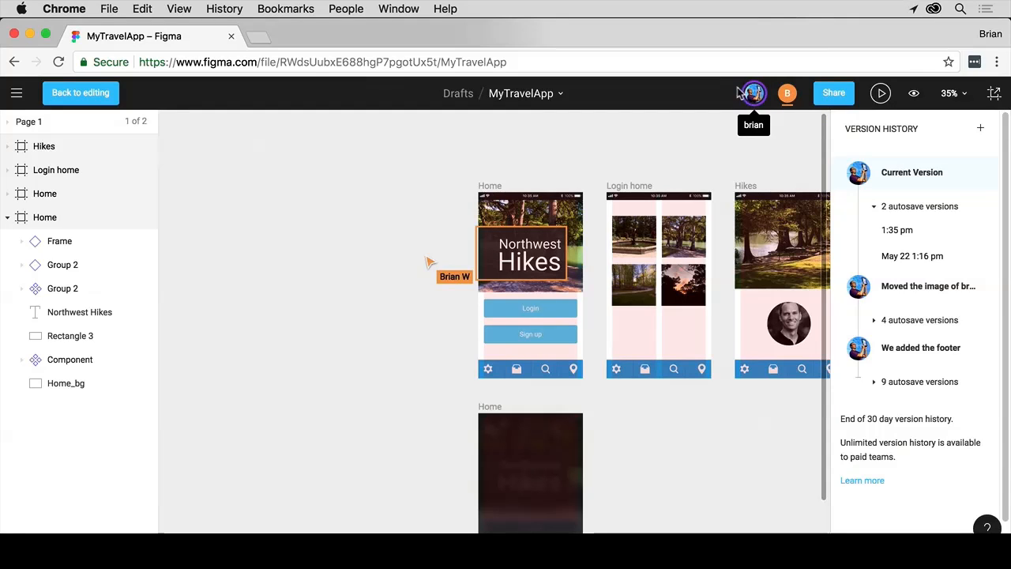
left_click_drag(398, 214, 185, 203)
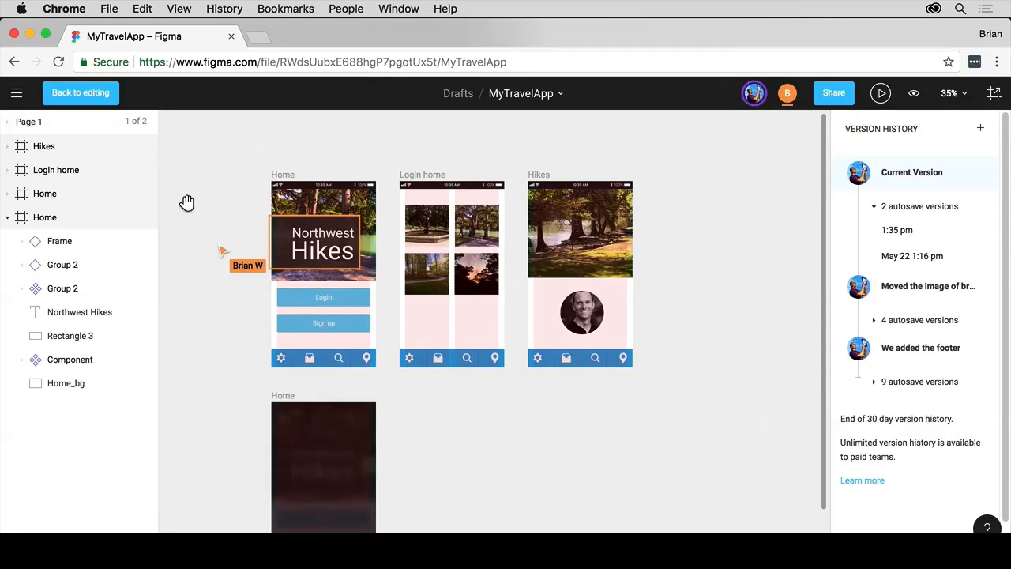
left_click(99, 95)
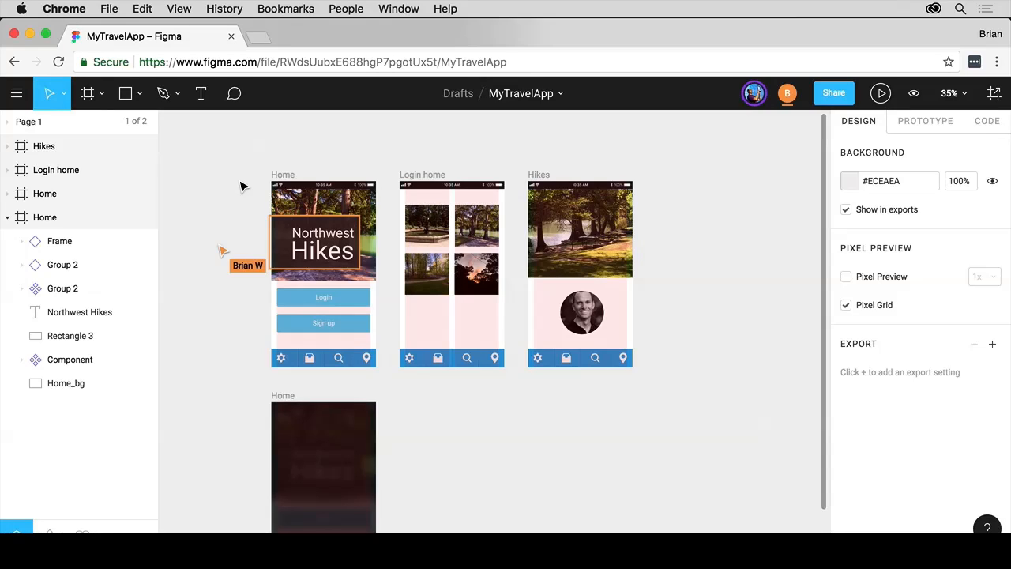
Step: Remove the other collaborator's access to MyTravelApp in the share settings
left_click(834, 93)
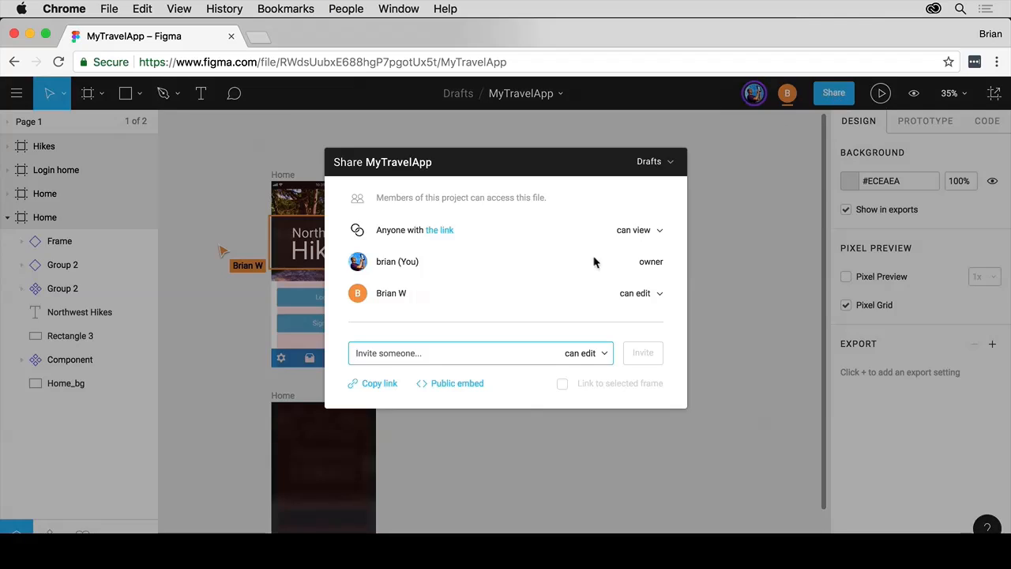
left_click(657, 292)
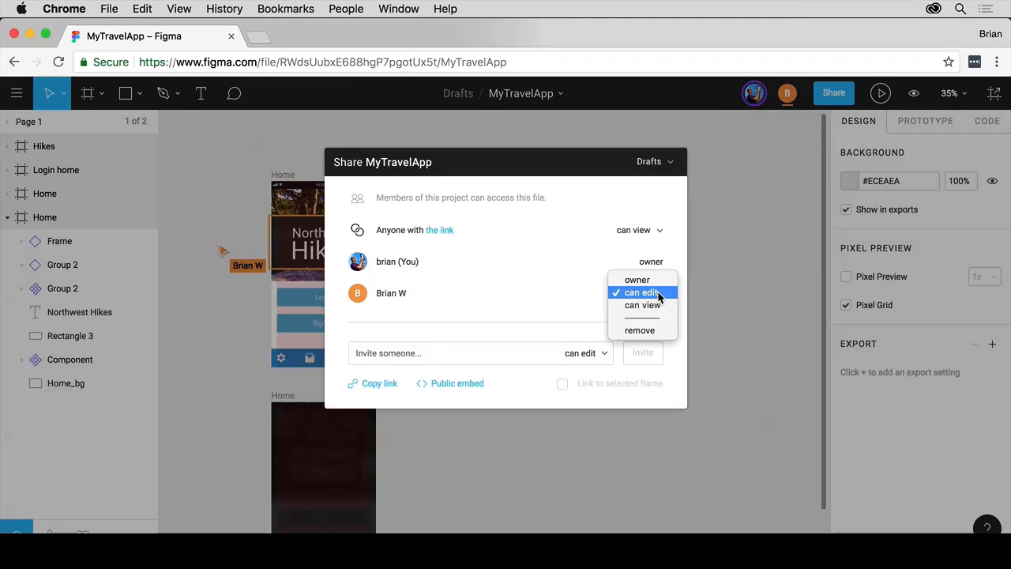
left_click(645, 329)
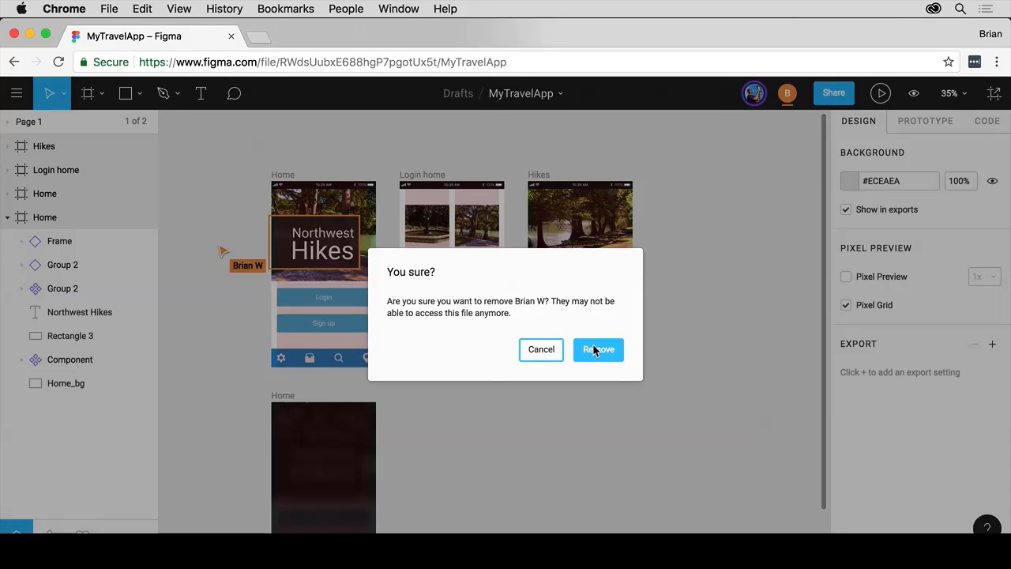
left_click(594, 350)
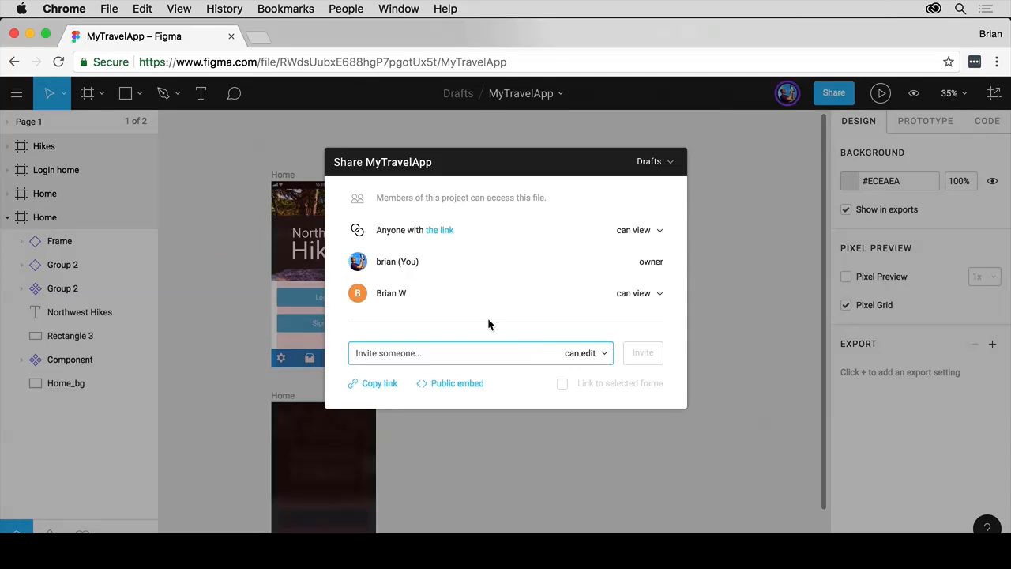
left_click(230, 219)
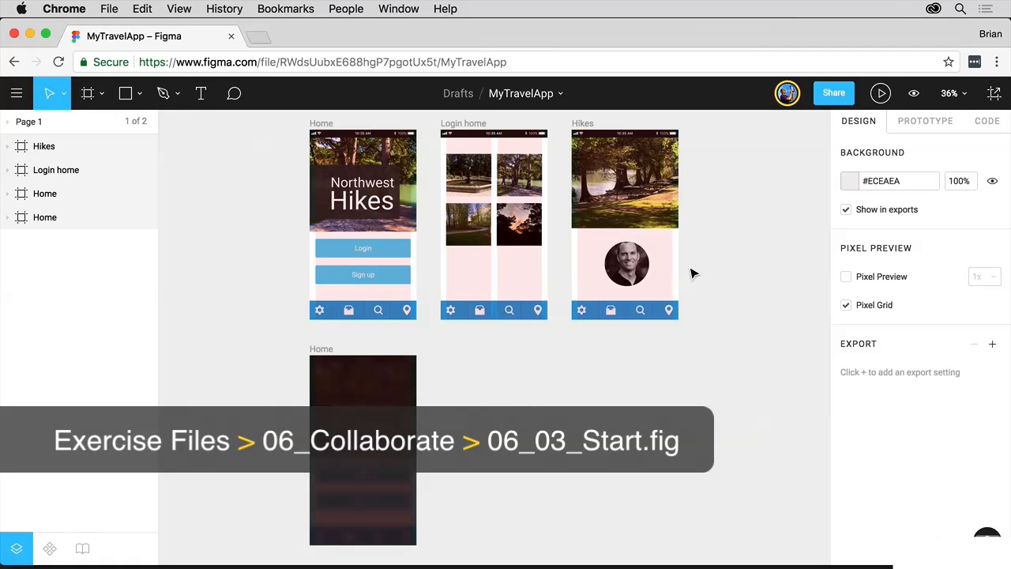
Step: Place a comment on the Login home frame reading 'add 2 more pics'
left_click(233, 95)
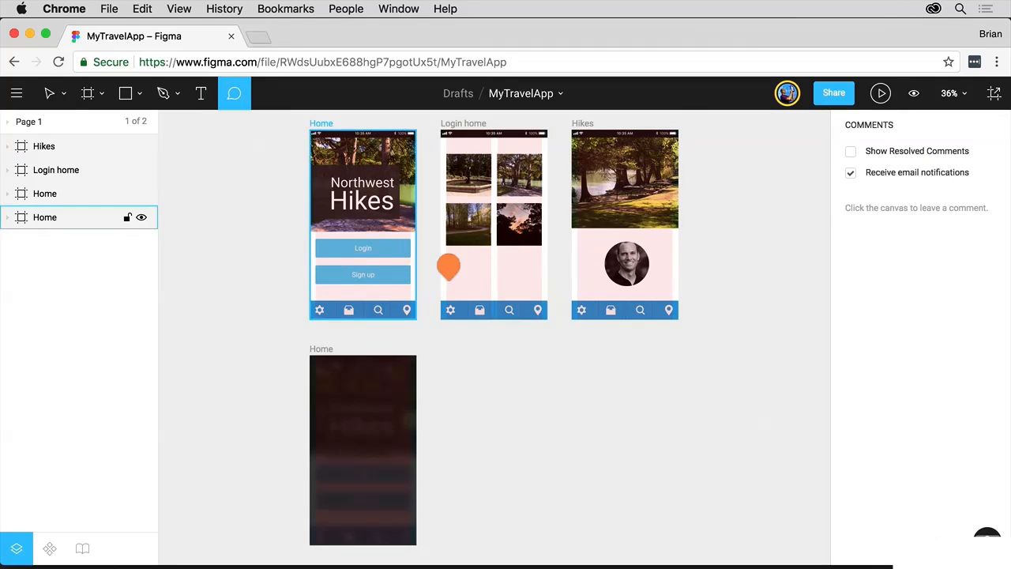
left_click(511, 273)
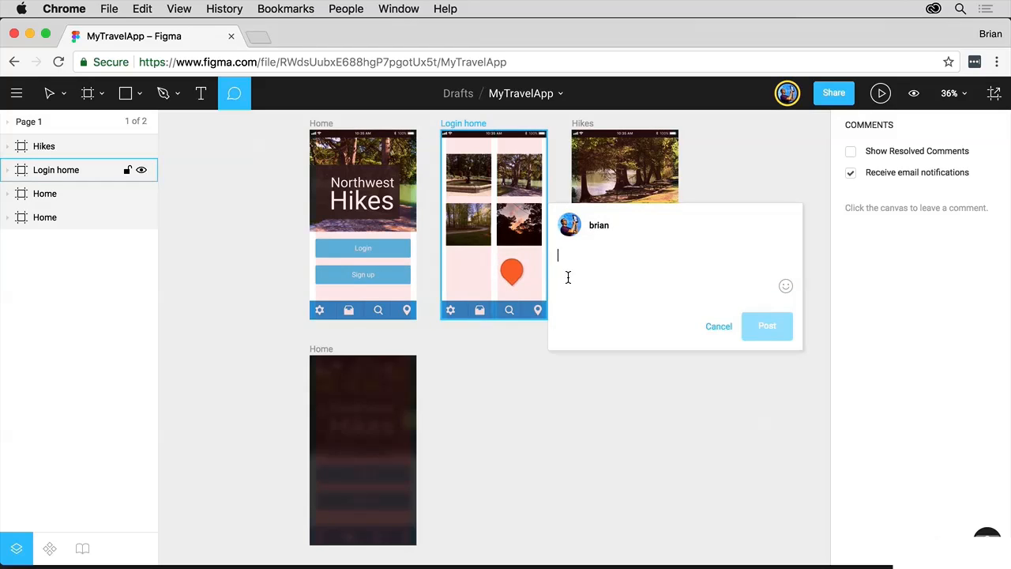
type("ad")
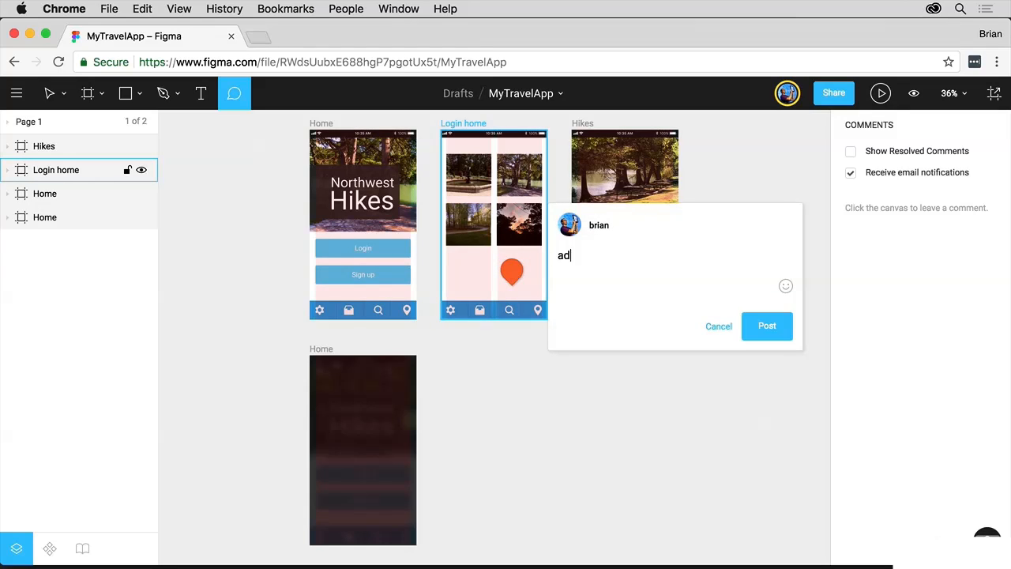
type("d 2 more pics @")
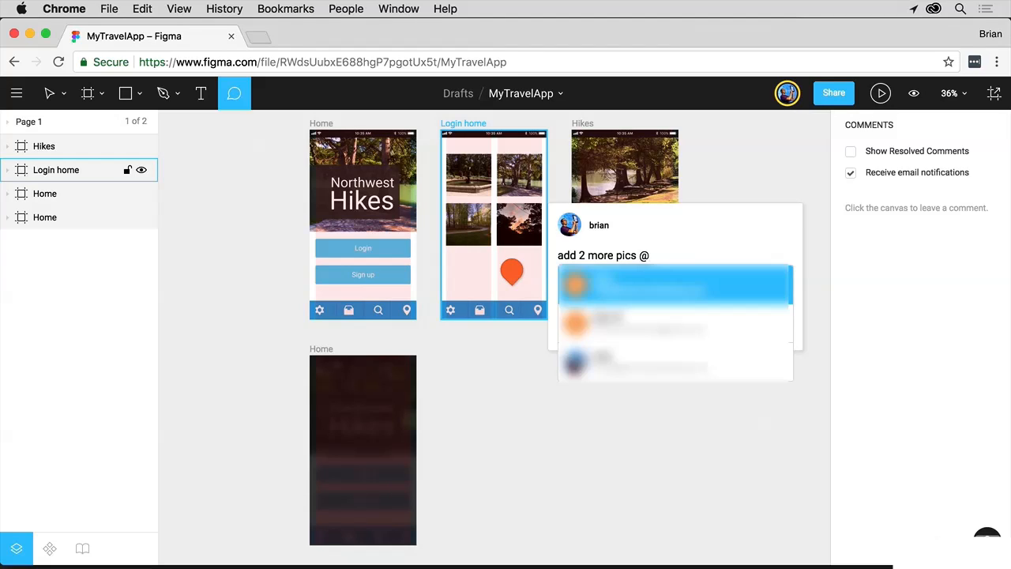
key("Down")
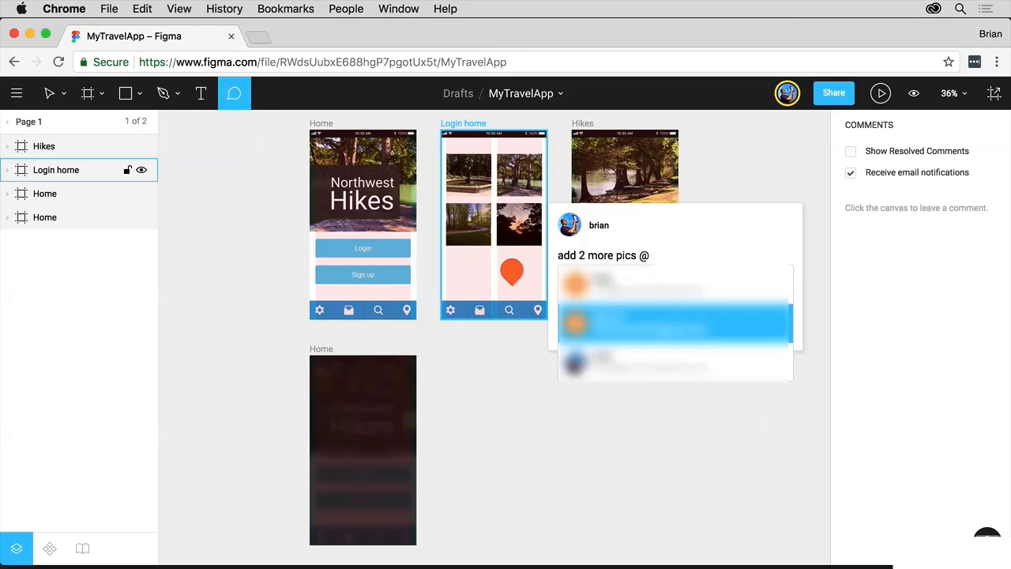
key("Escape")
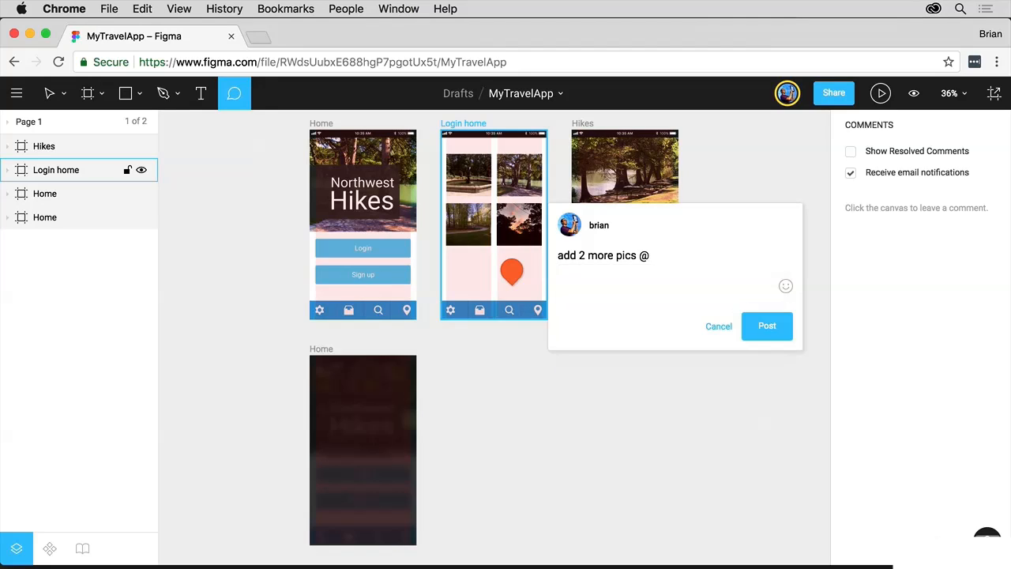
key("BackSpace")
key("BackSpace")
Step: Post the 'add 2 more pics' comment without adding an emoji
left_click(786, 286)
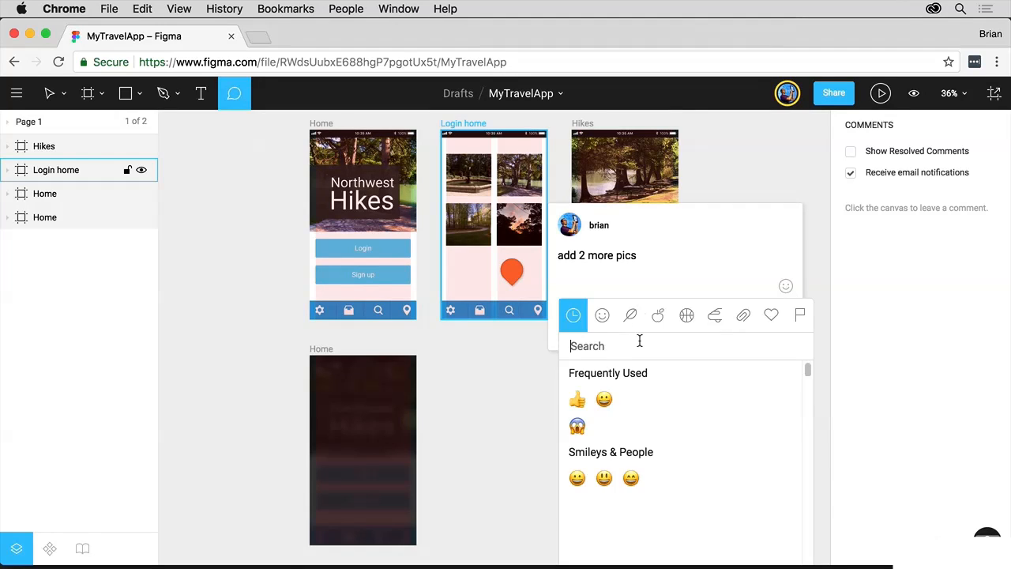
left_click(667, 273)
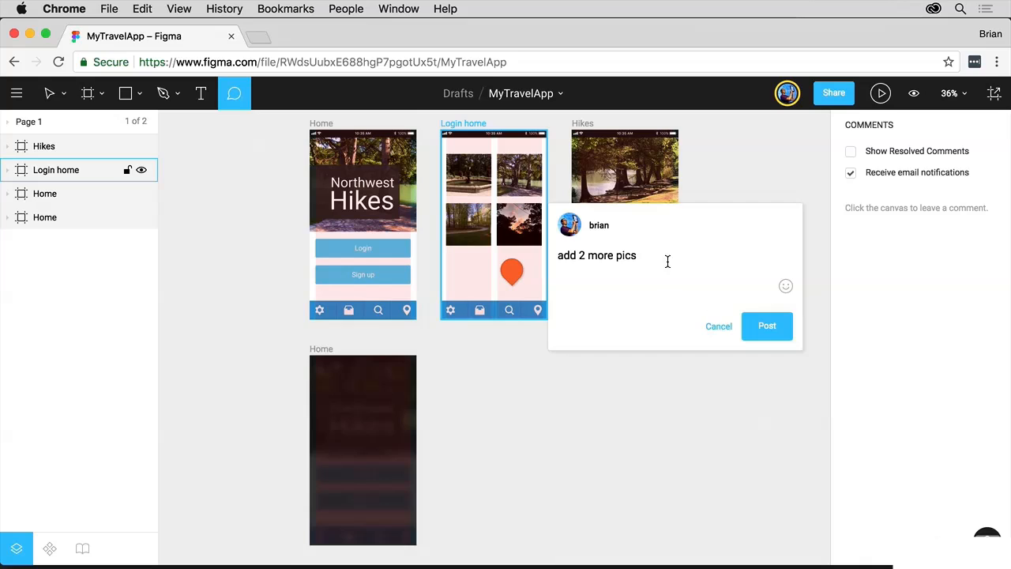
left_click(767, 326)
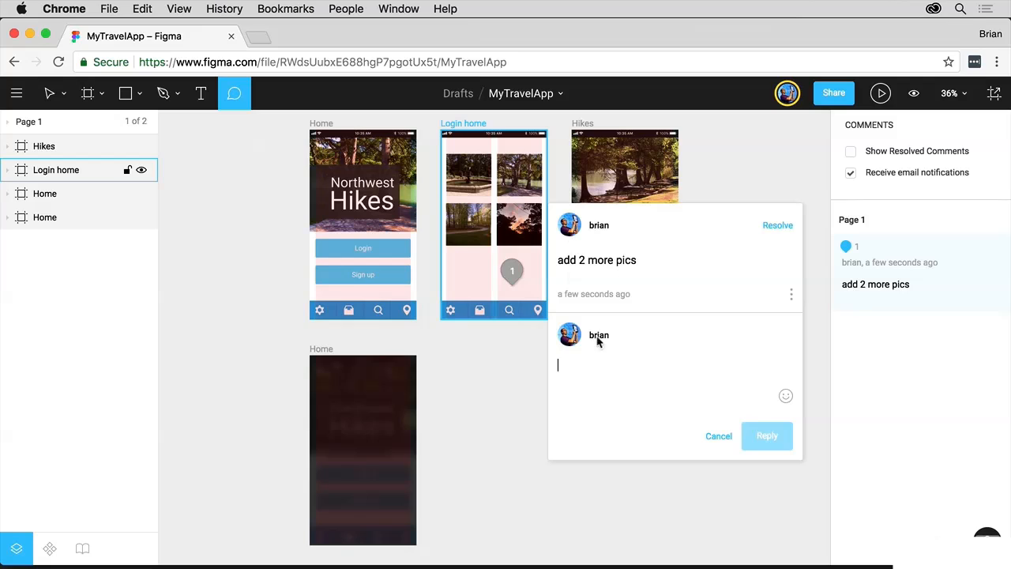
scroll(716, 173, "up", 1)
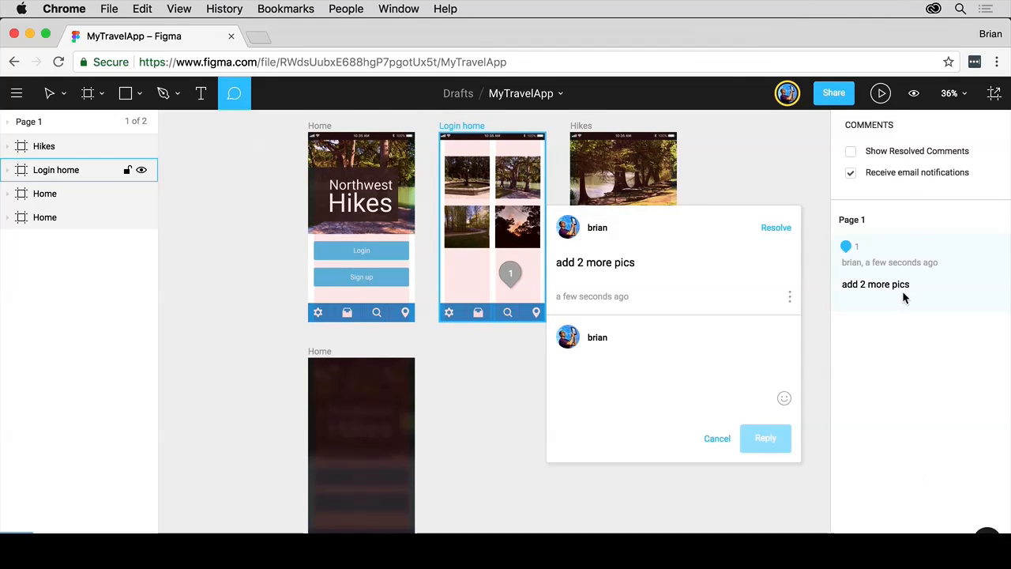
Step: Keep the collaborator at 'can view' access, then view the file as a guest in Safari
left_click(840, 94)
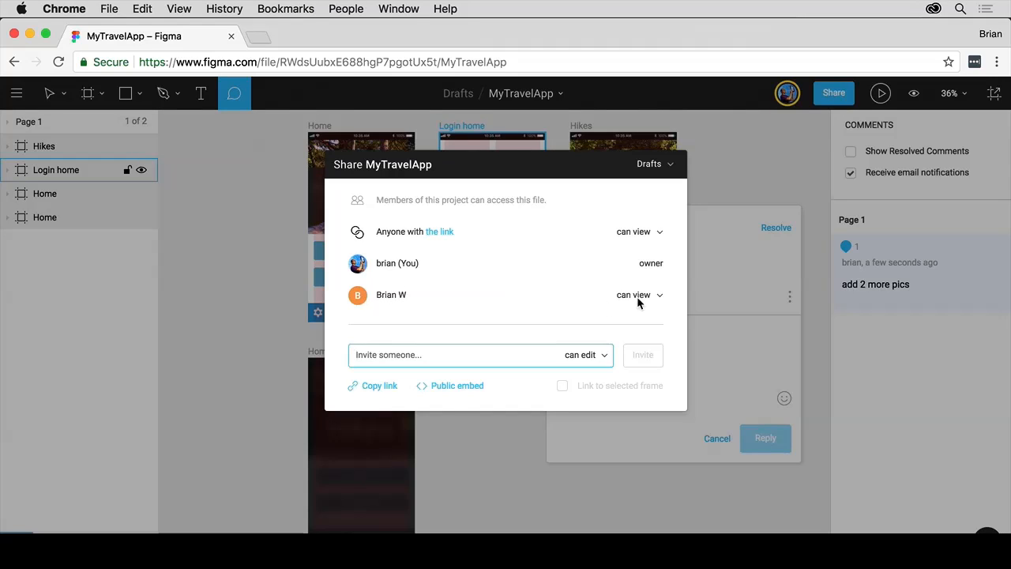
left_click(663, 295)
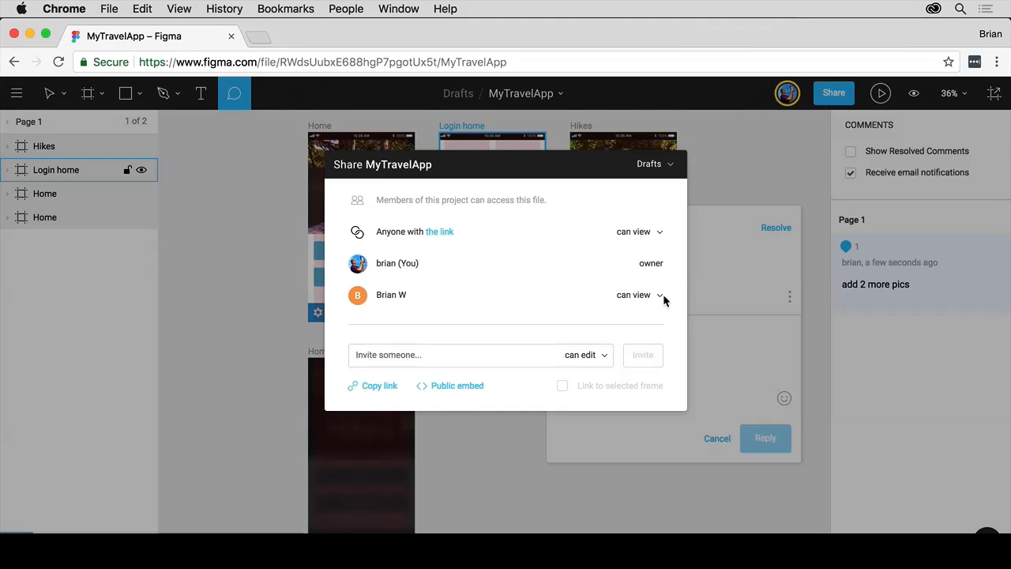
left_click(648, 295)
left_click(441, 234)
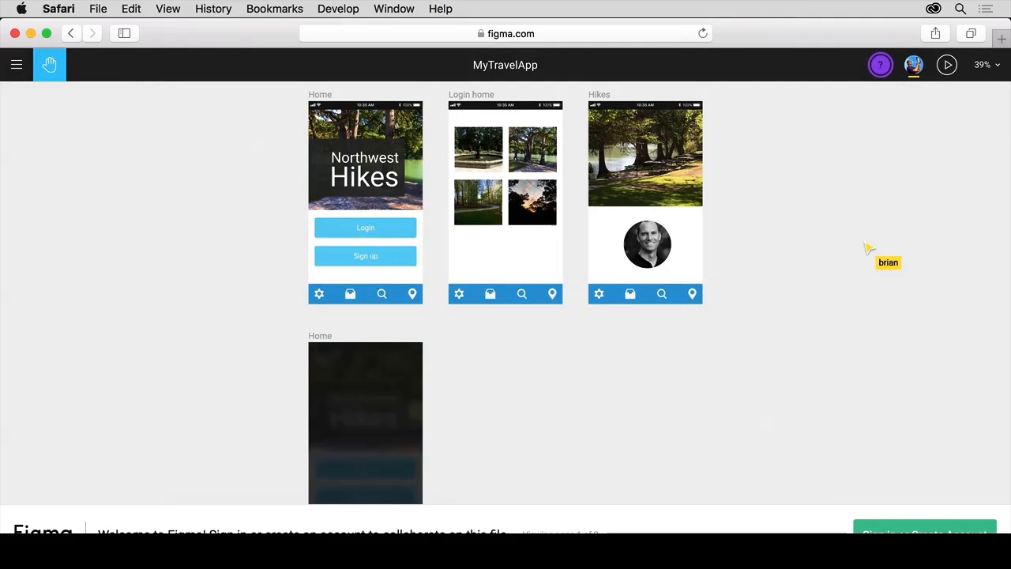
Step: Sign in to Safari as the collaborator with the autofilled account and show the file's comments
left_click(868, 527)
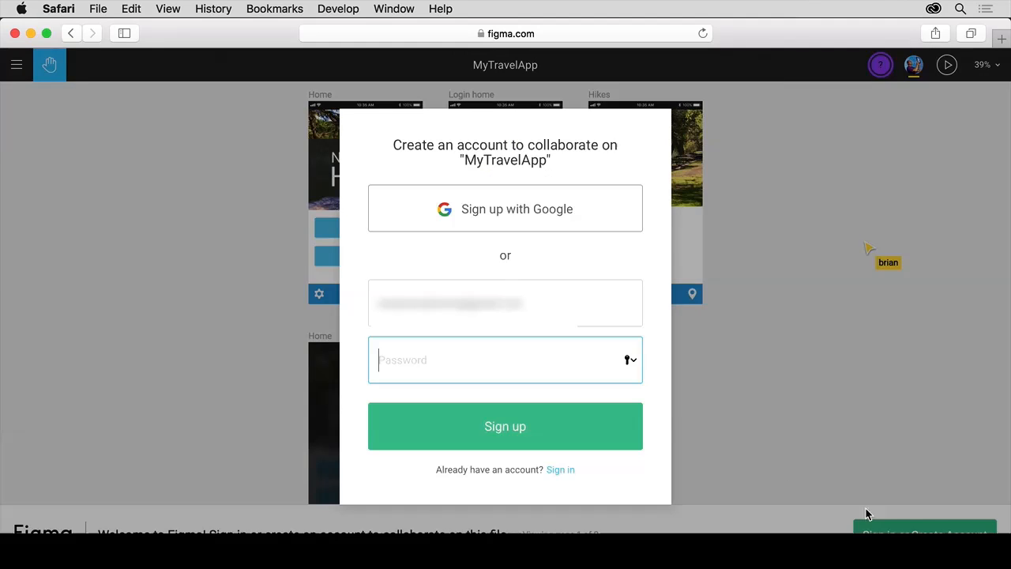
left_click(562, 466)
left_click(512, 430)
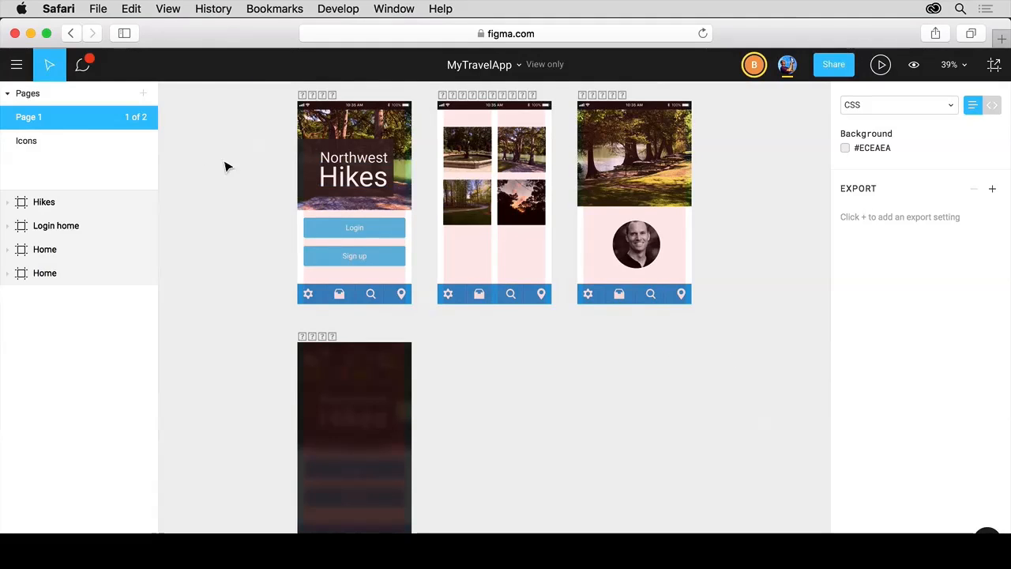
left_click(88, 63)
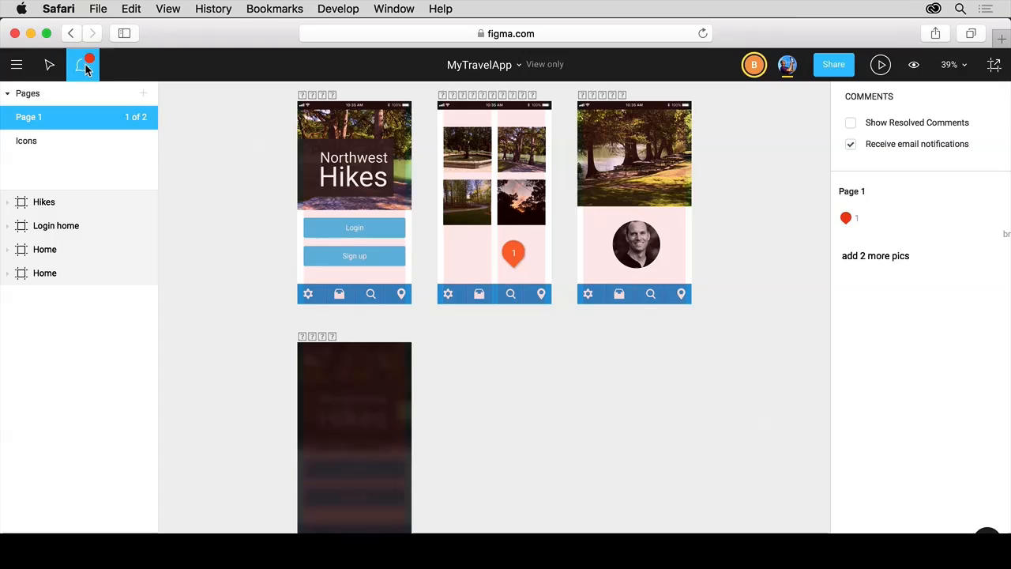
Step: Reply 'no way!' to the 'add 2 more pics' comment thread
left_click(891, 242)
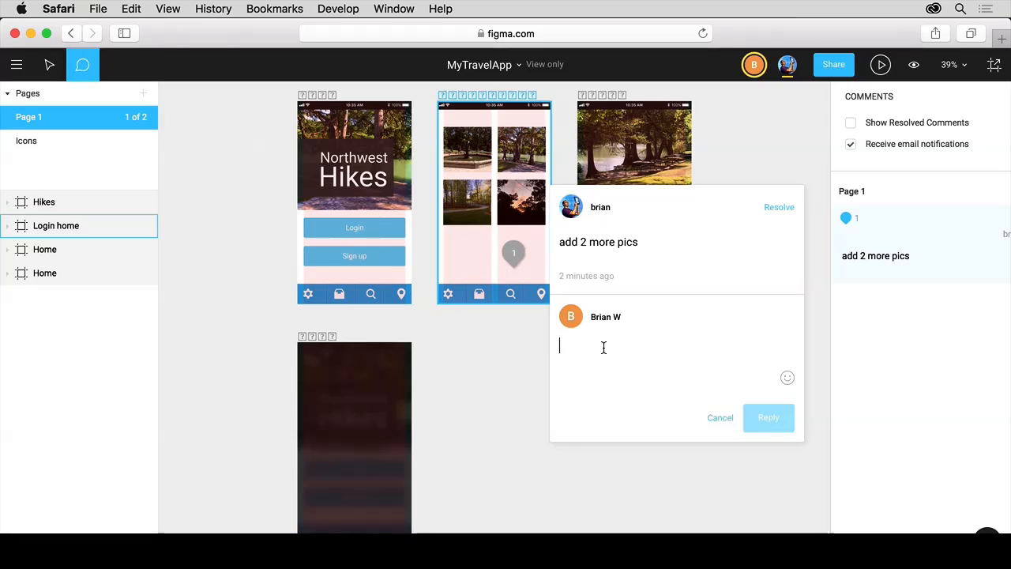
type("no way!")
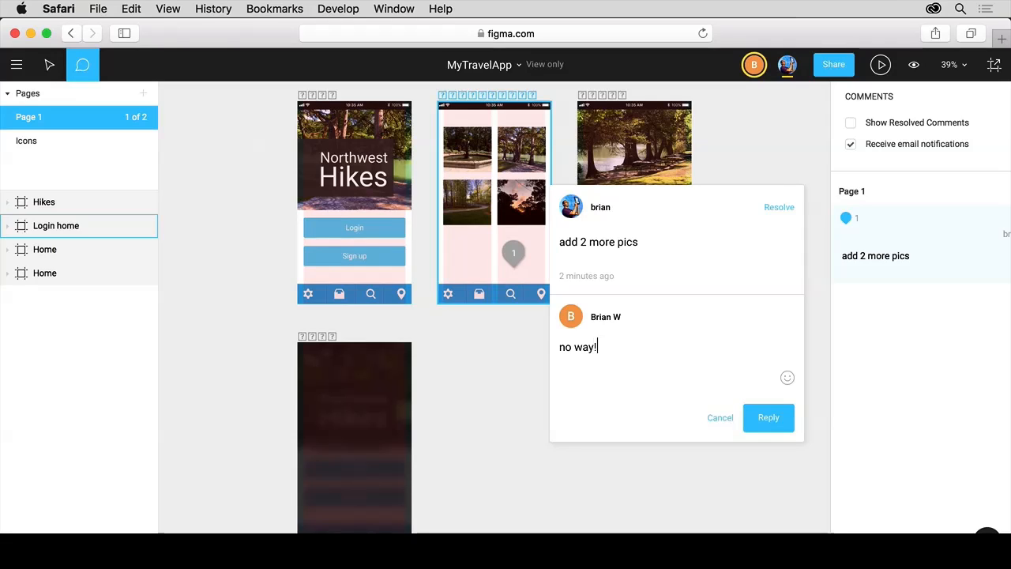
left_click(781, 419)
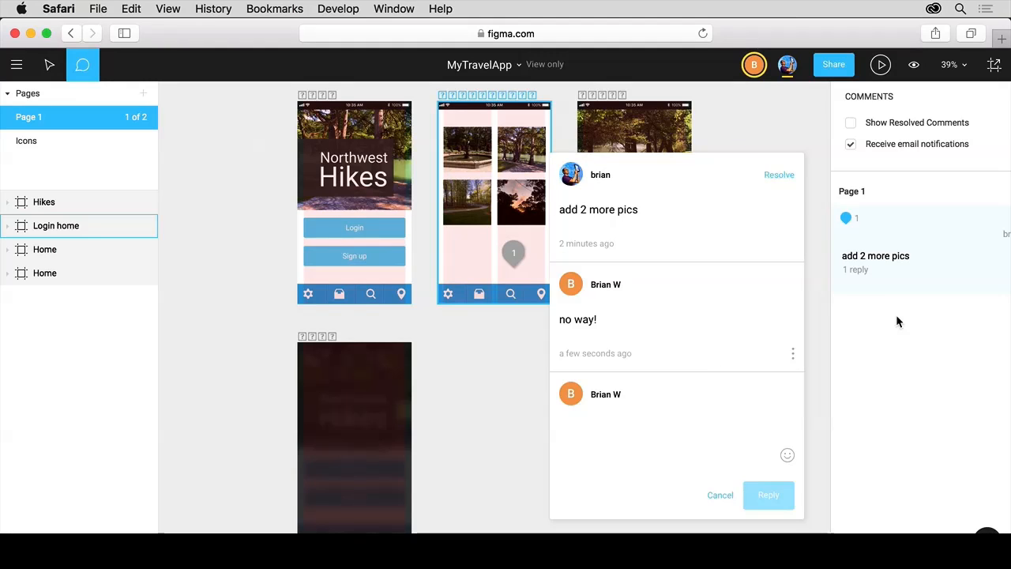
left_click_drag(658, 168, 643, 471)
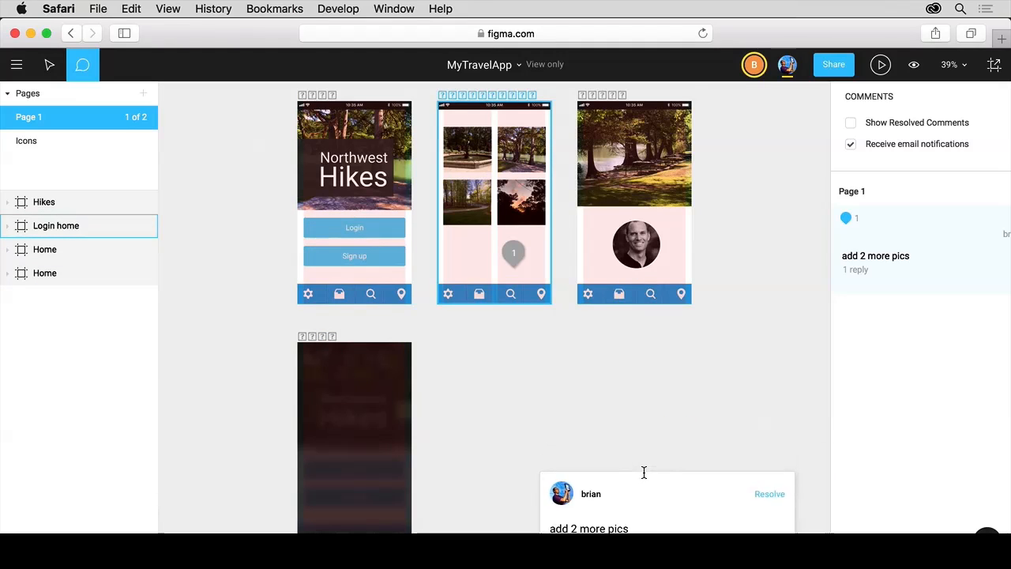
left_click(514, 253)
left_click(515, 252)
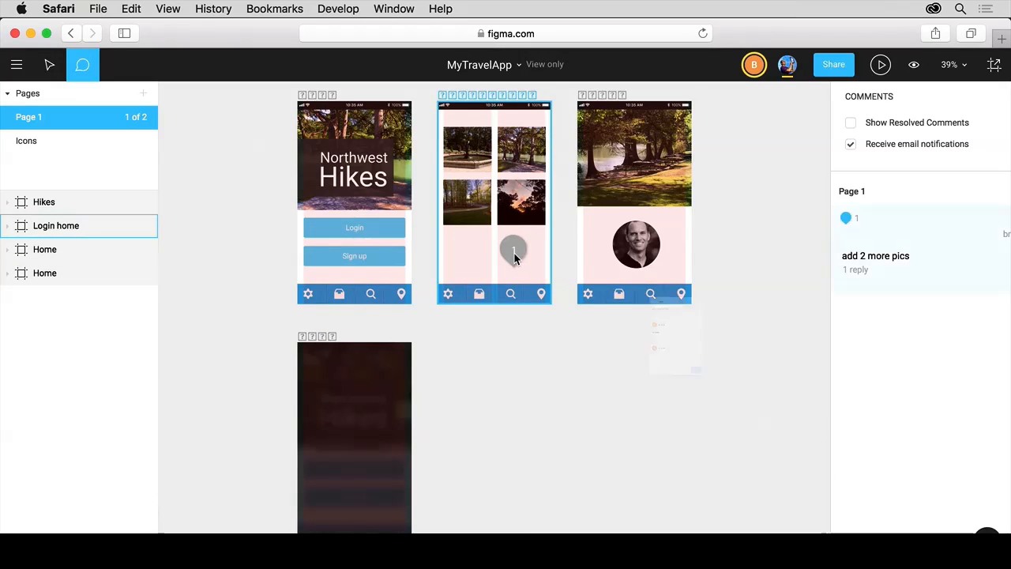
left_click(514, 253)
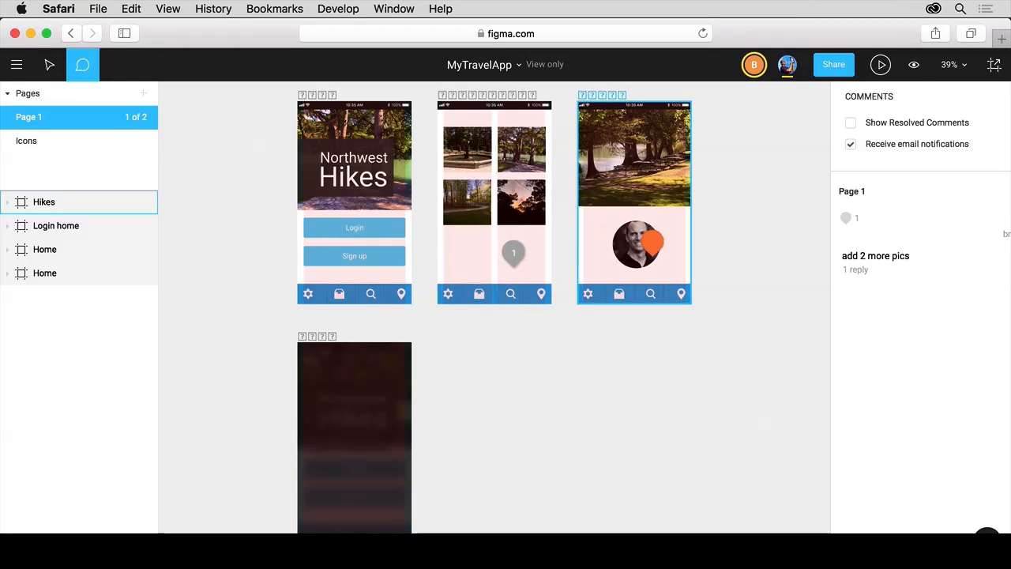
Step: Post a new comment 'remove this' on the Hikes frame's avatar
left_click(646, 256)
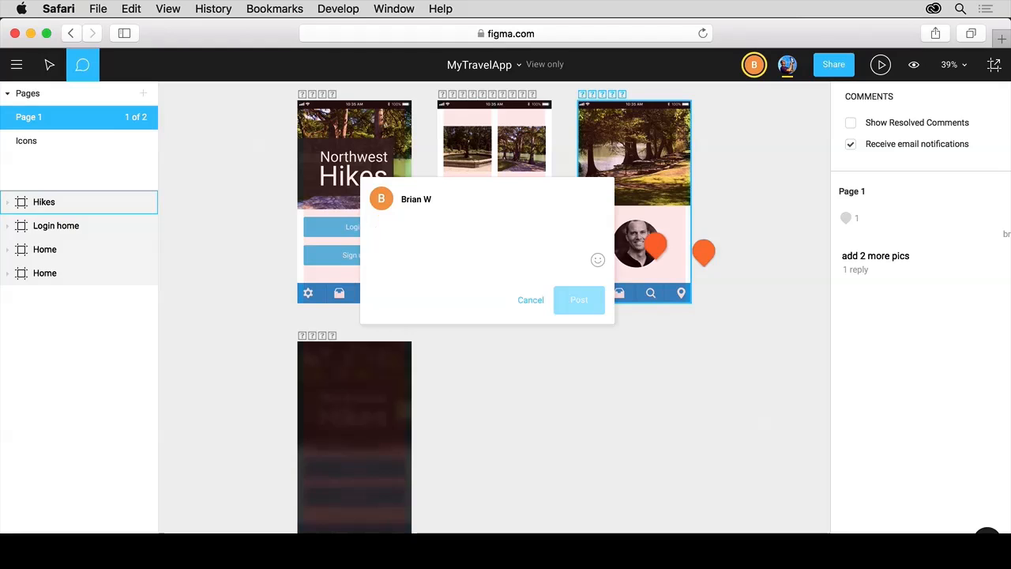
type("remove this")
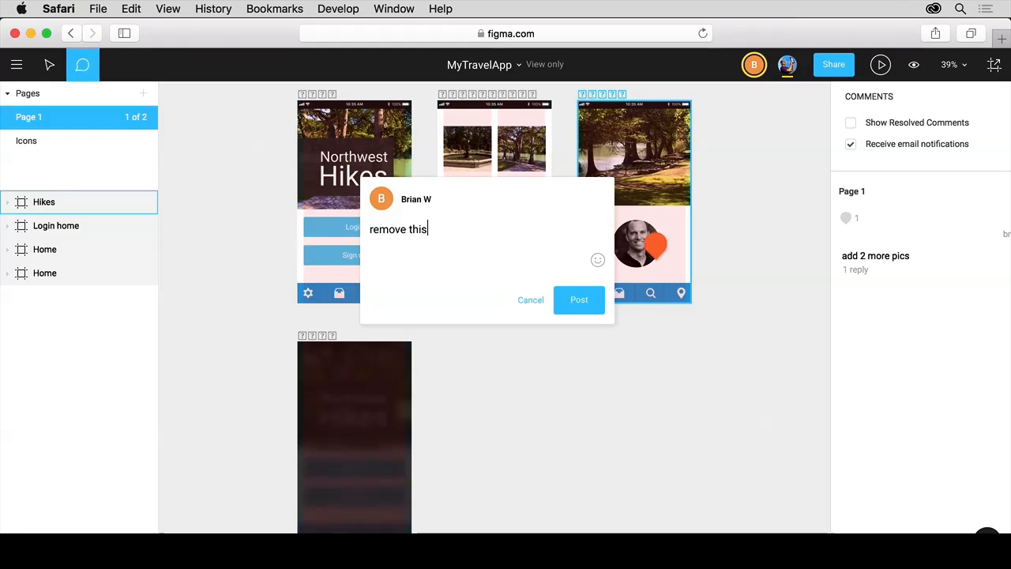
left_click(588, 305)
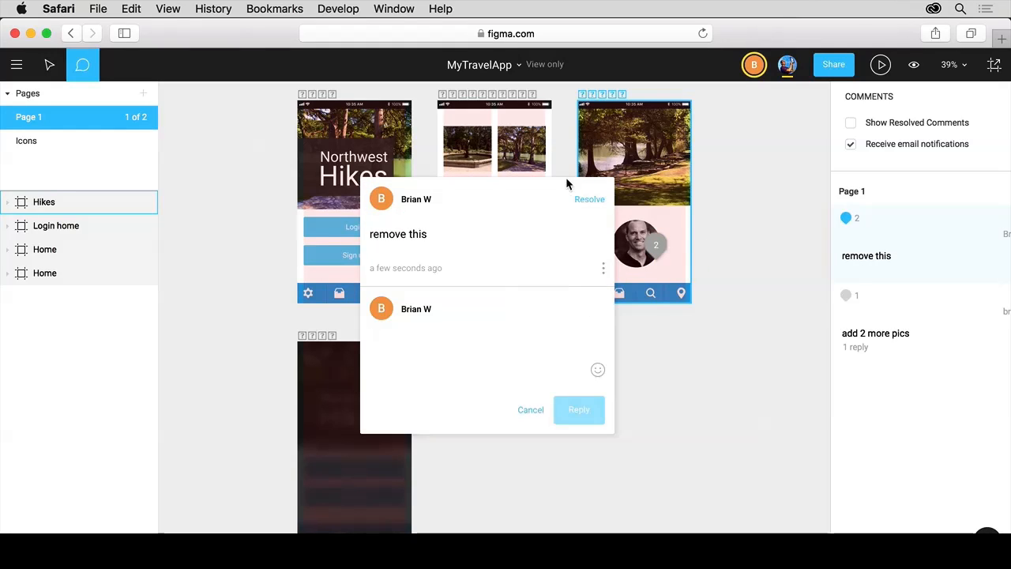
key("Escape")
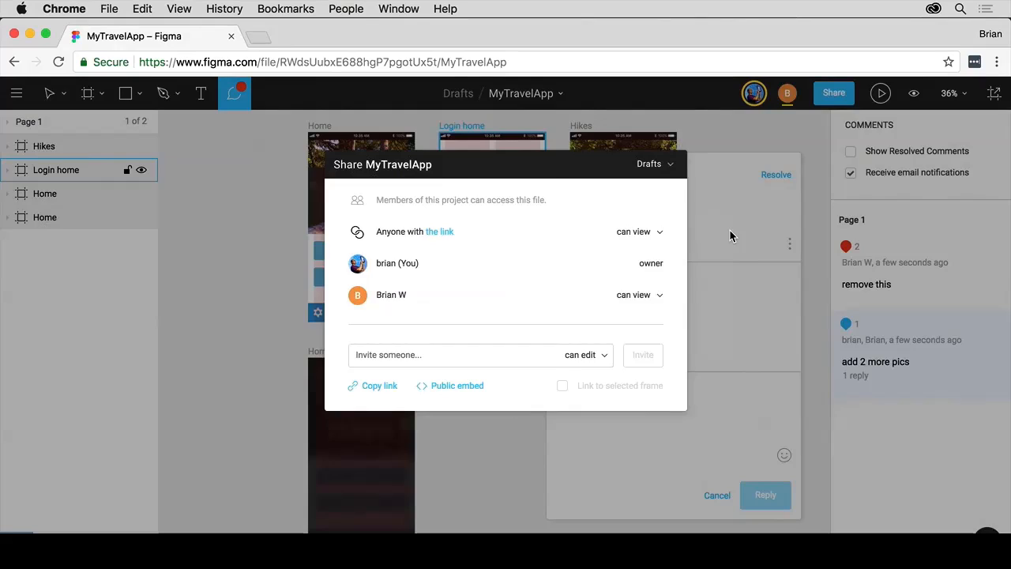
Step: In the owner's window, open the 'remove this' comment on the Hikes avatar and resolve it
left_click(728, 231)
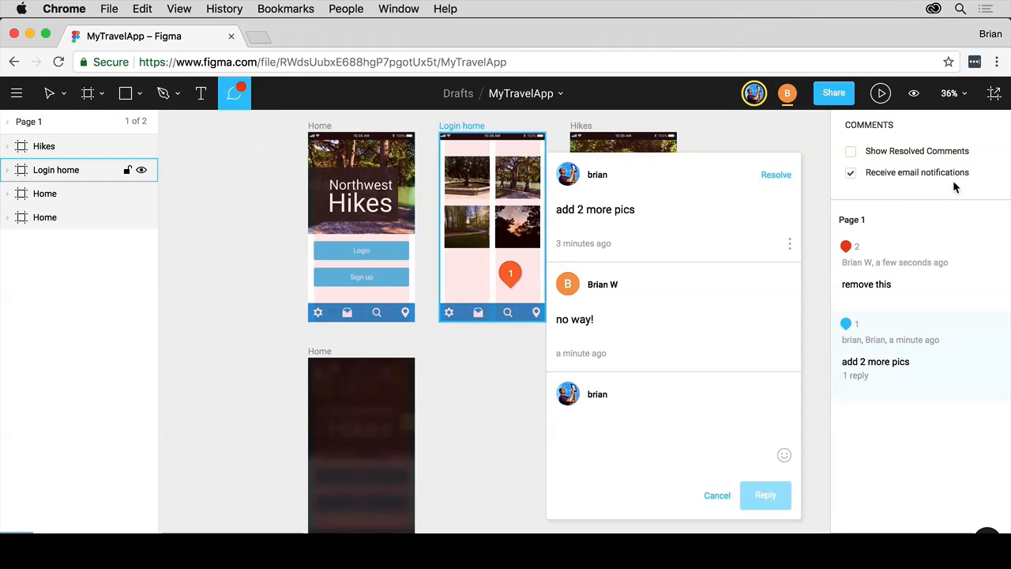
left_click(512, 271)
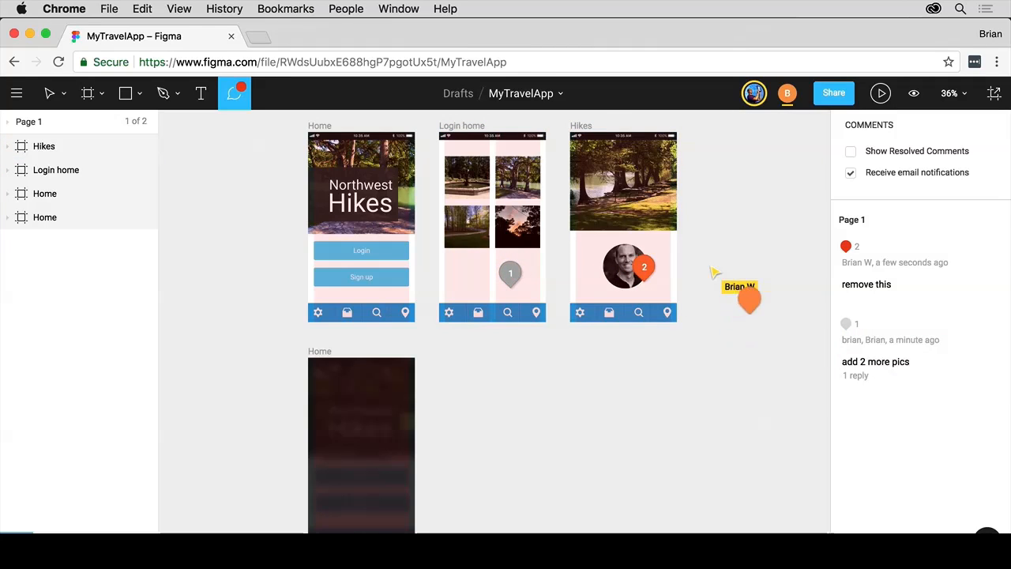
left_click(645, 269)
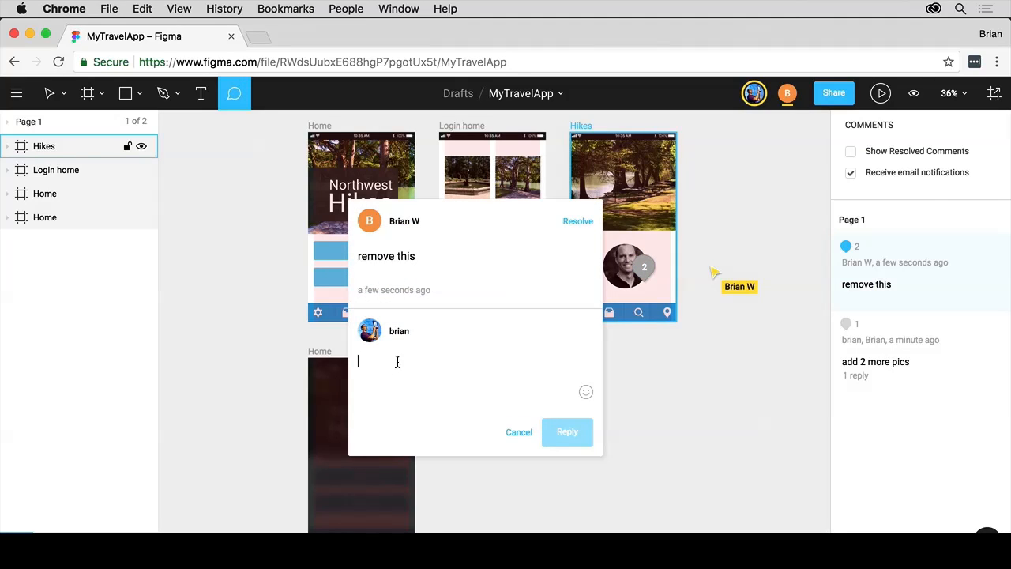
left_click(579, 221)
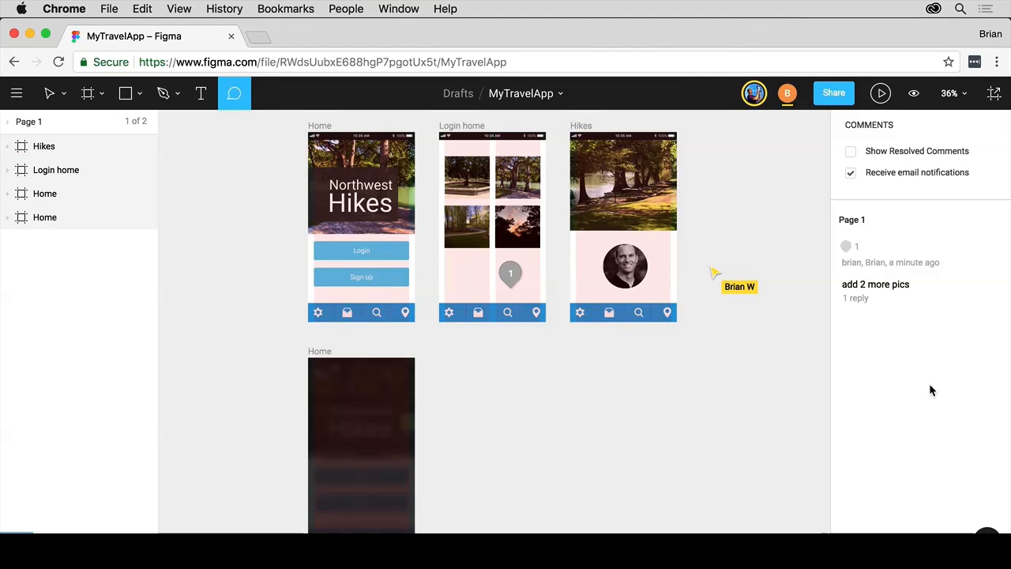
Step: Turn on Show Resolved Comments and keep Multiplayer Cursors shown in view options
left_click(849, 150)
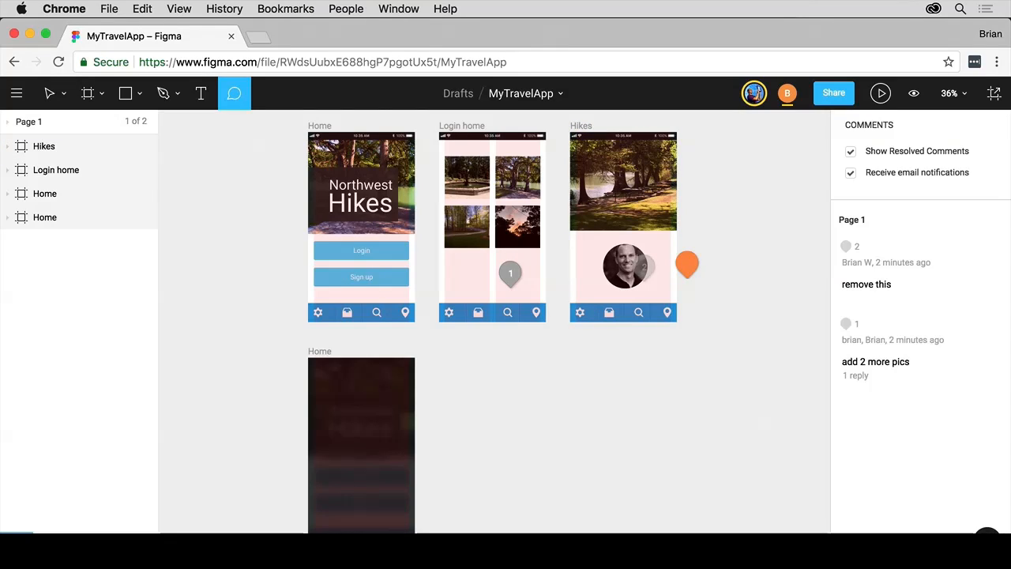
left_click(917, 94)
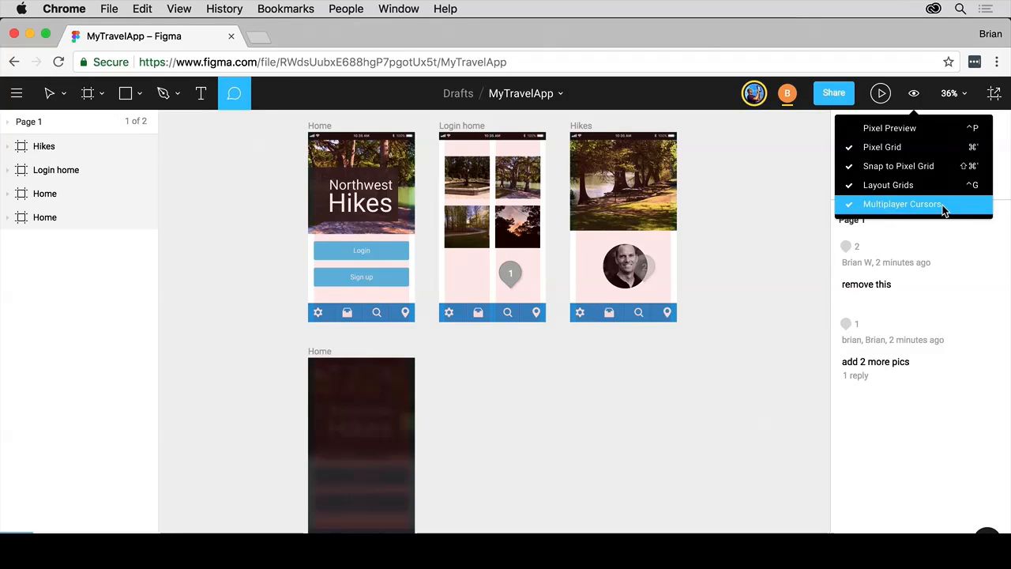
left_click(900, 461)
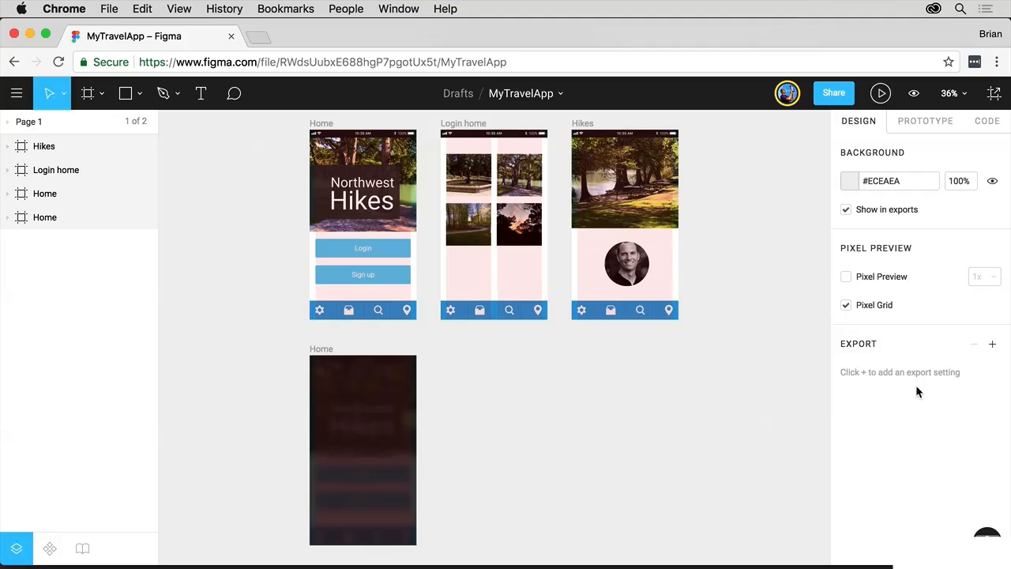
Step: Add a 1x PNG page export setting, preview it, then delete it so none remain
left_click(993, 344)
left_click(970, 373)
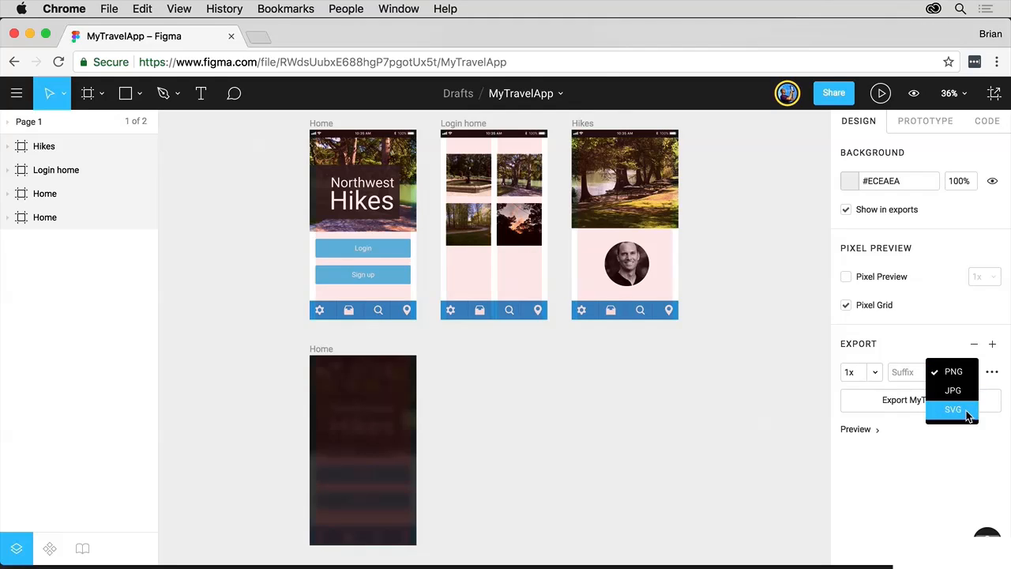
left_click(937, 338)
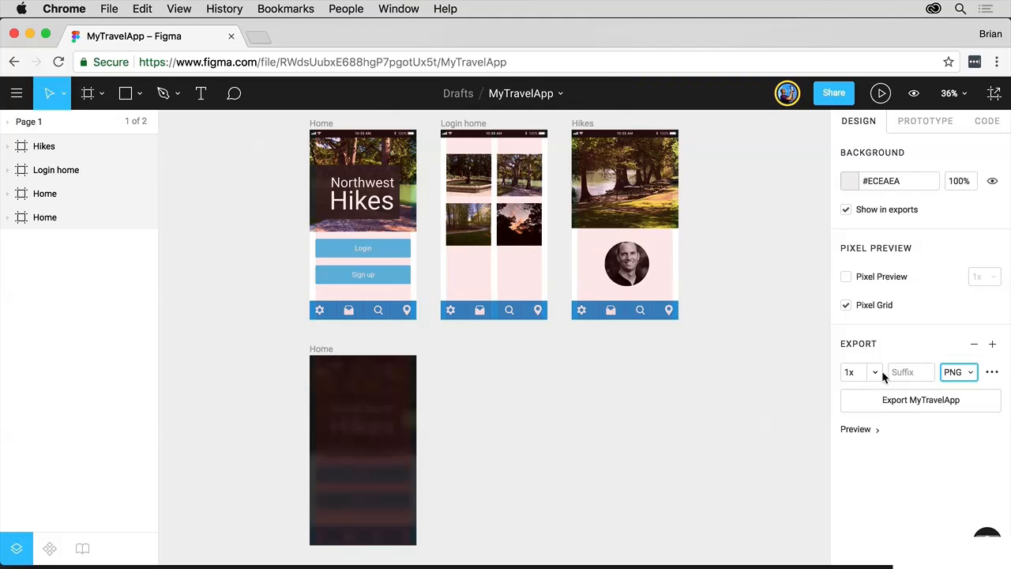
left_click(875, 372)
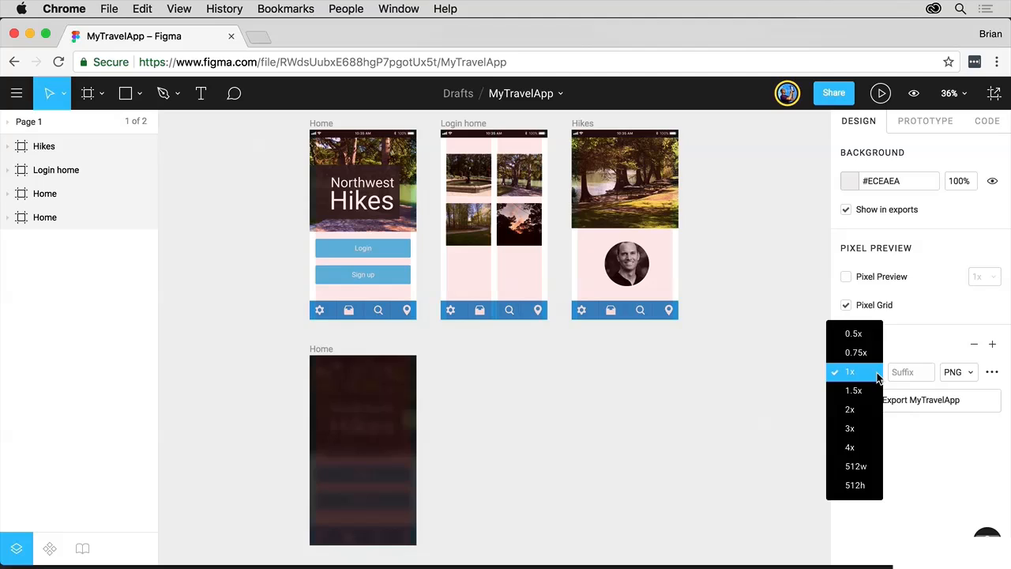
left_click(905, 326)
left_click(910, 371)
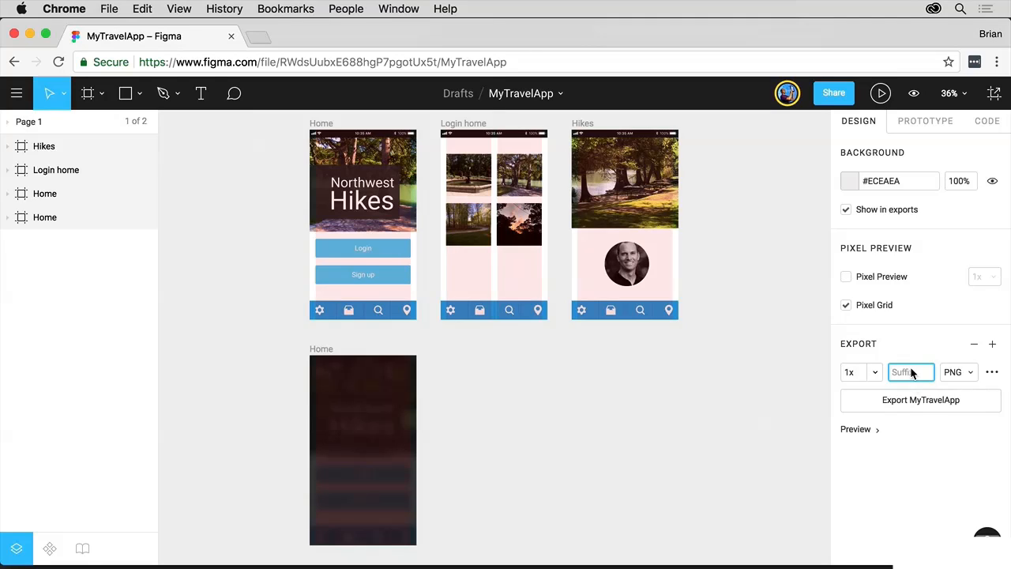
left_click(875, 427)
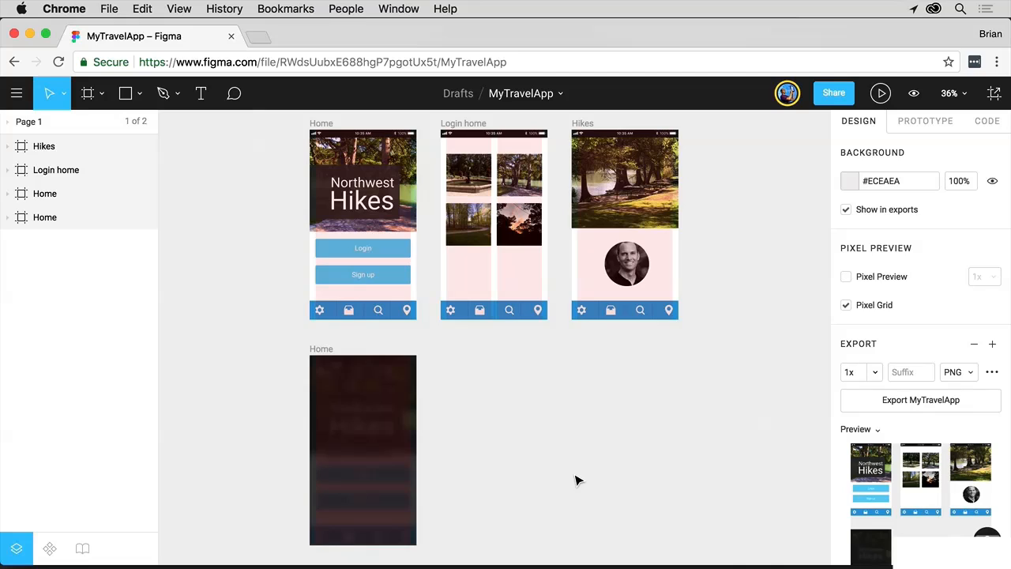
left_click(975, 345)
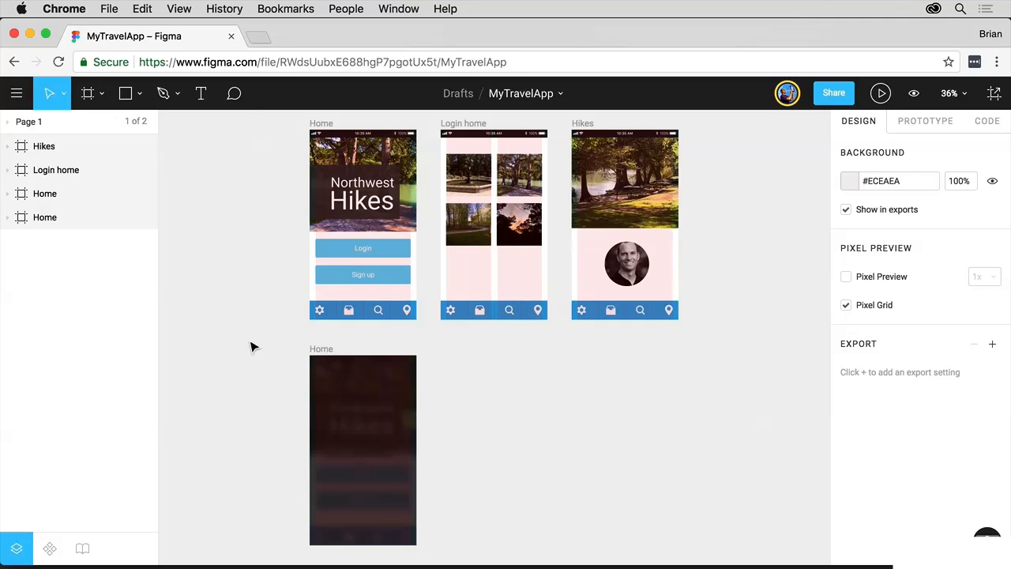
Step: Select all four frames, add a 1x PNG export to each, and review the export list
left_click_drag(370, 158, 735, 516)
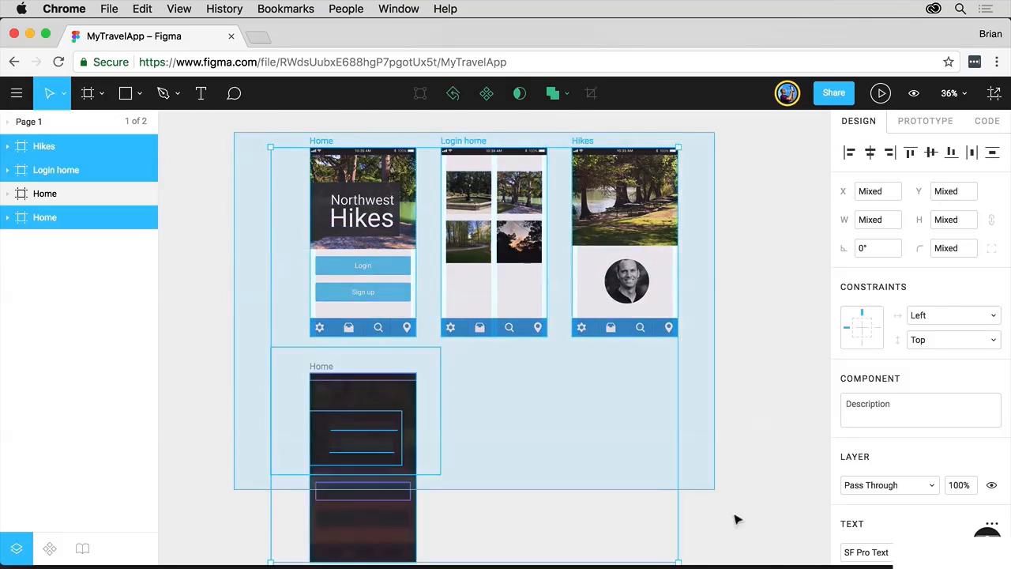
scroll(696, 371, "down", 5)
scroll(696, 371, "up", 6)
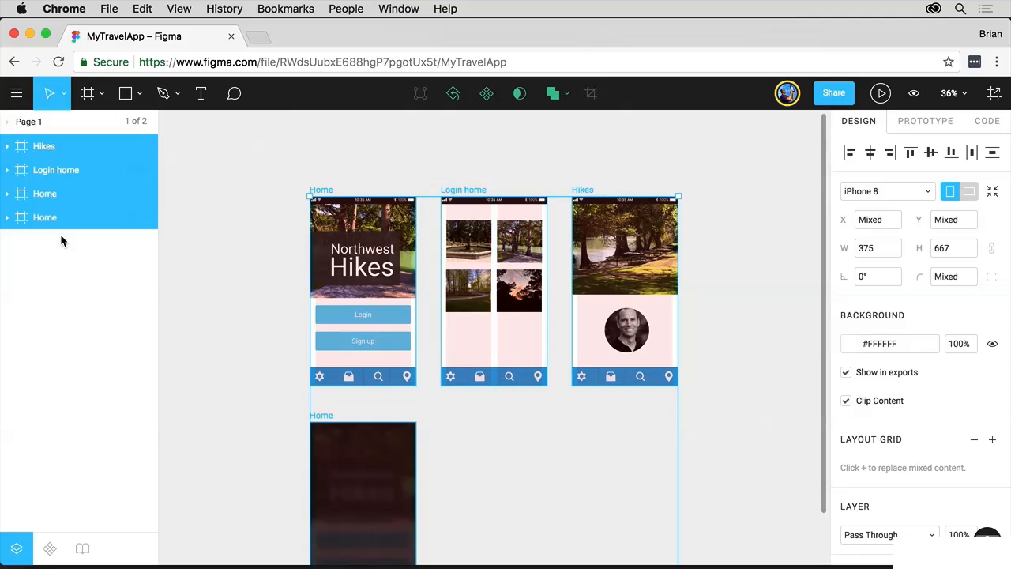
scroll(907, 386, "down", 5)
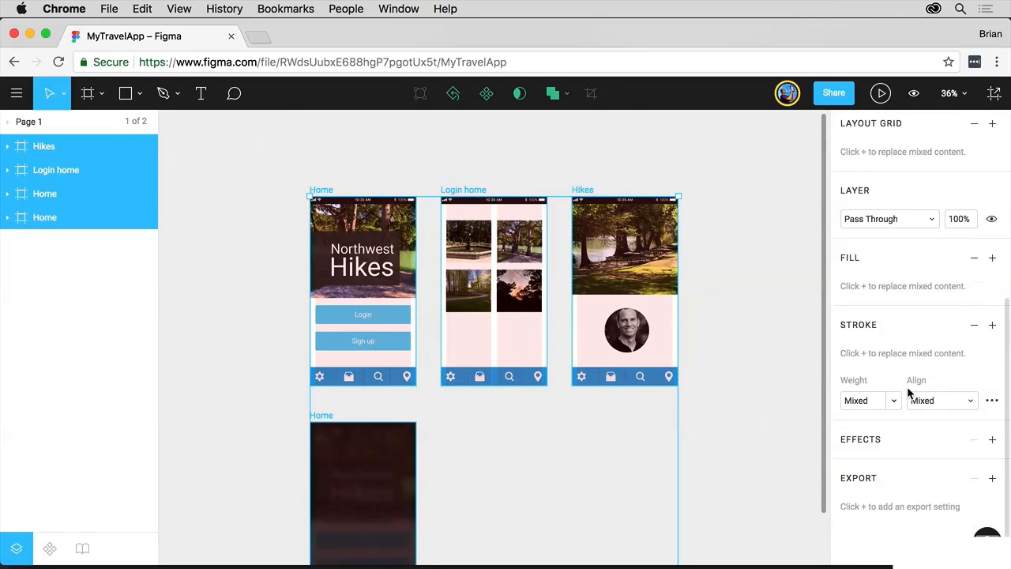
left_click(994, 480)
scroll(964, 489, "down", 1)
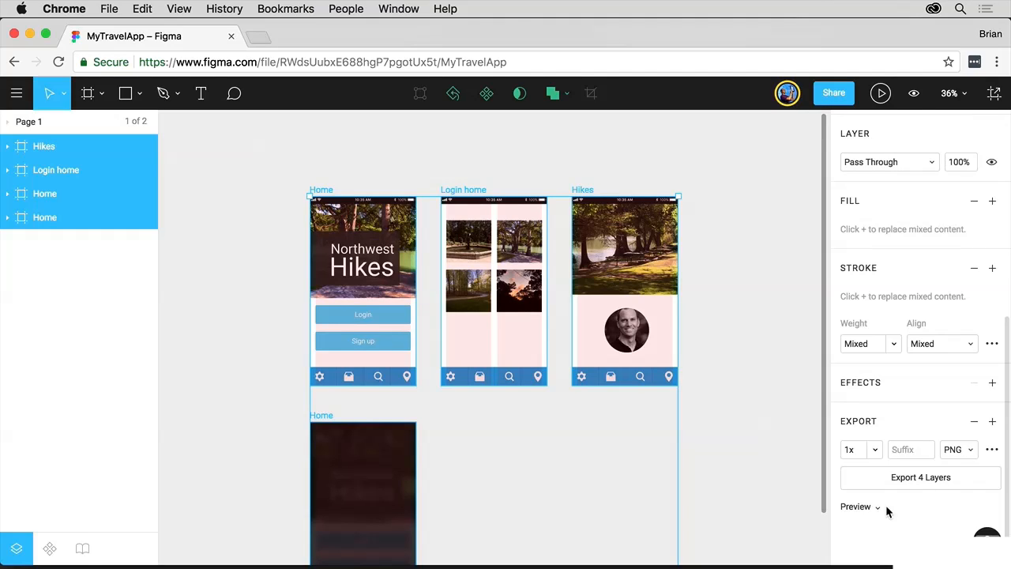
scroll(888, 507, "up", 3)
scroll(888, 507, "down", 3)
left_click(993, 93)
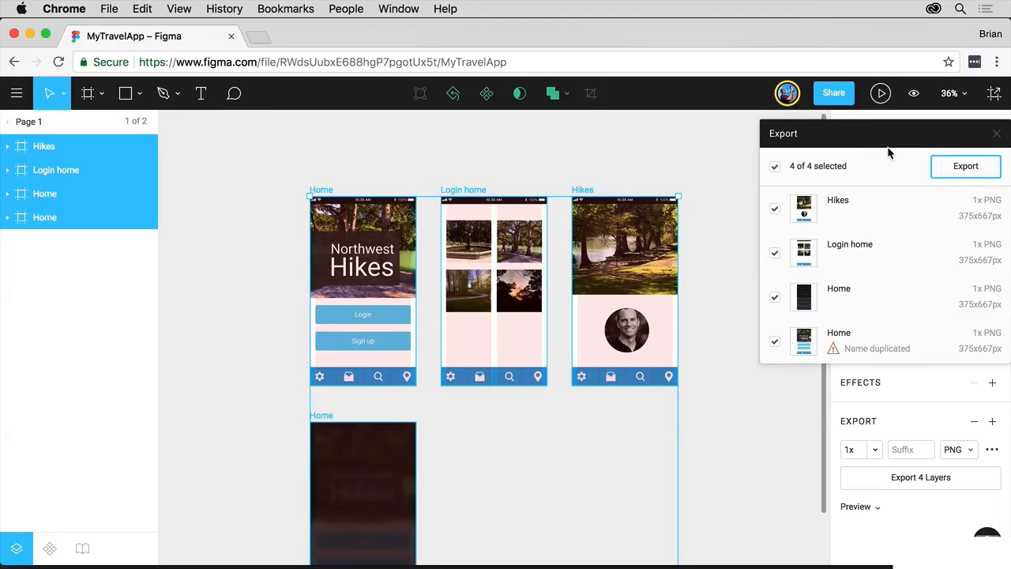
left_click(751, 460)
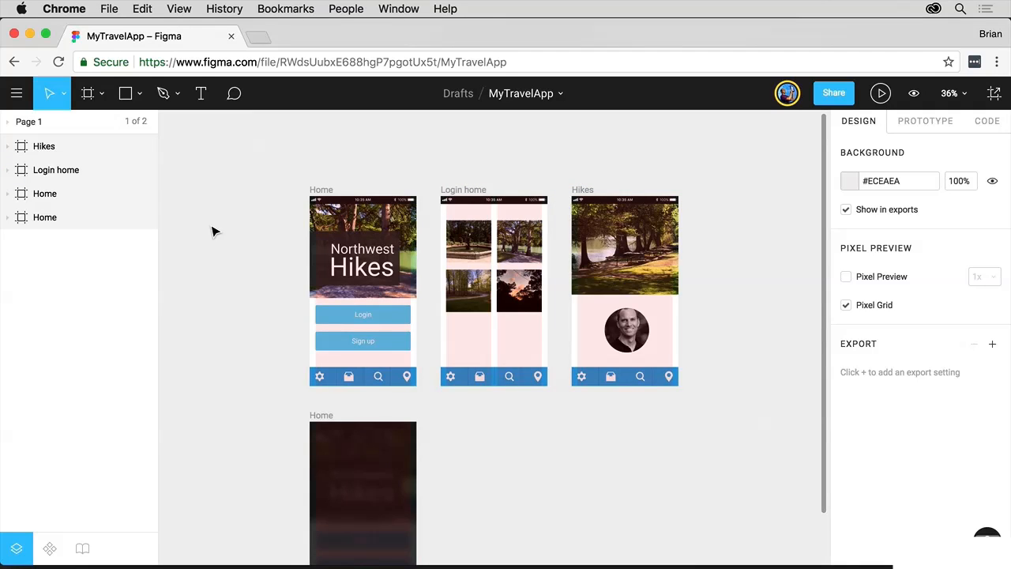
Step: Select the Home frame, check its PNG export preview, then select the Login button group
scroll(211, 232, "down", 3)
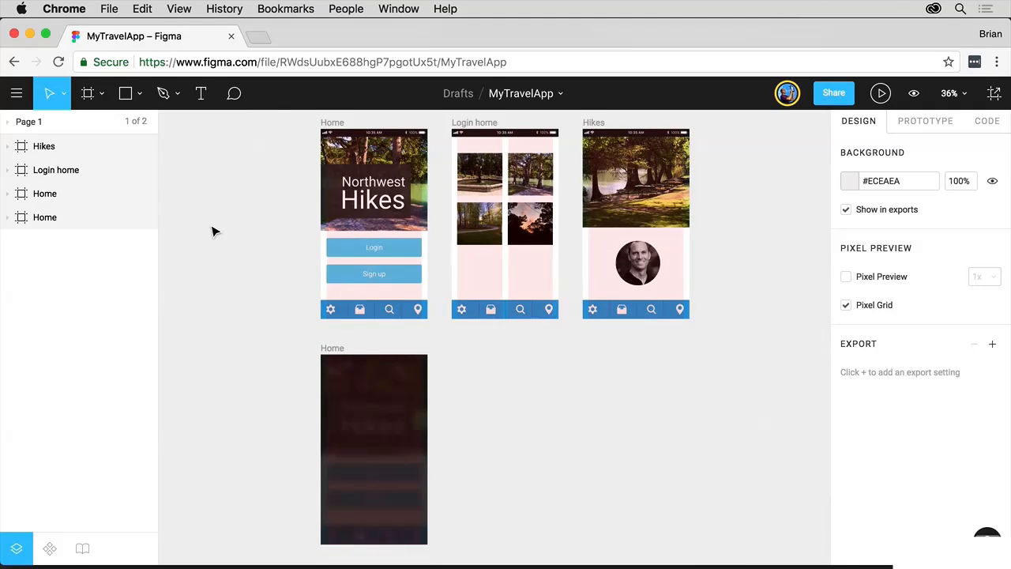
left_click(333, 122)
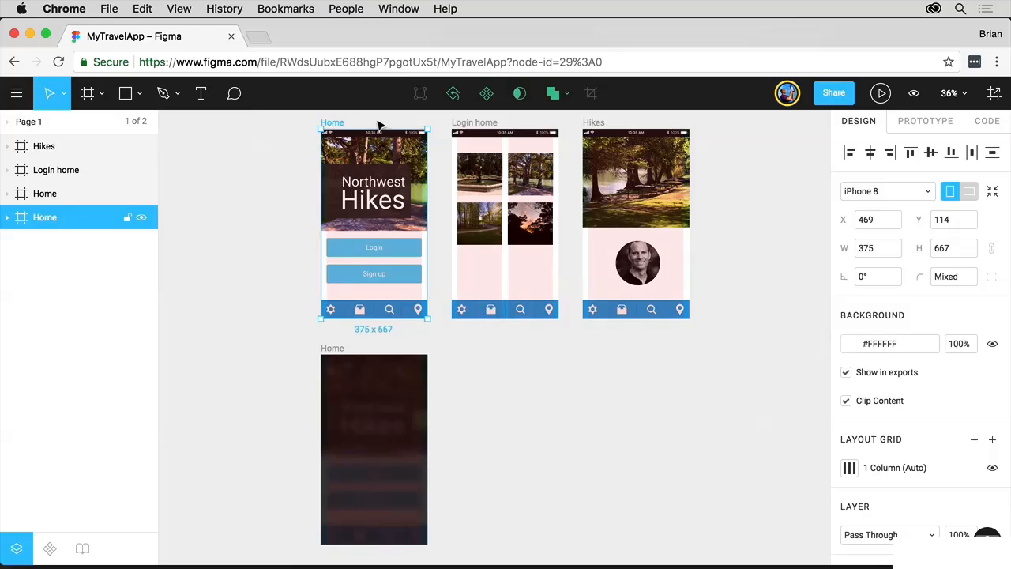
scroll(948, 395, "down", 10)
scroll(947, 389, "down", 2)
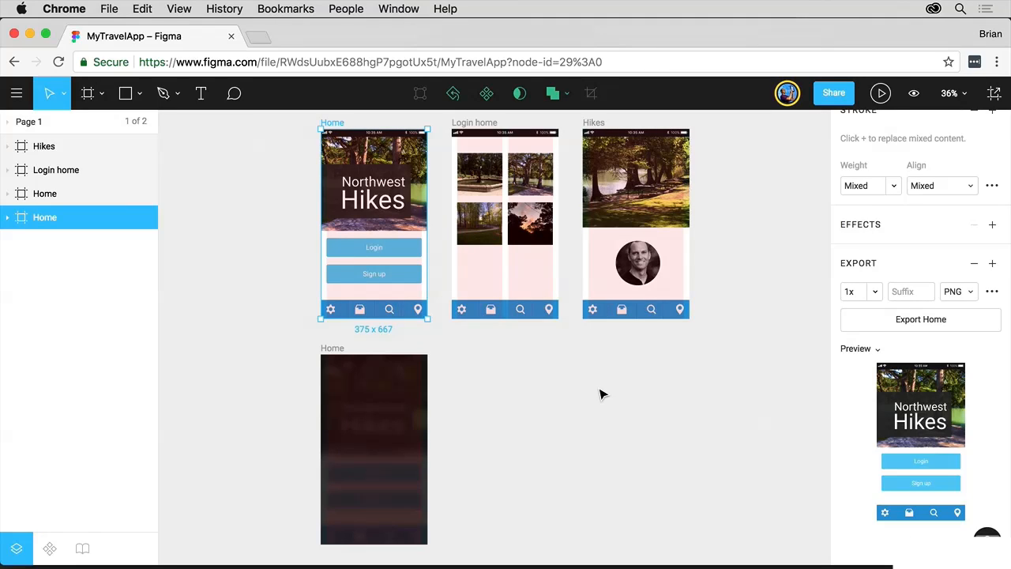
left_click(376, 246)
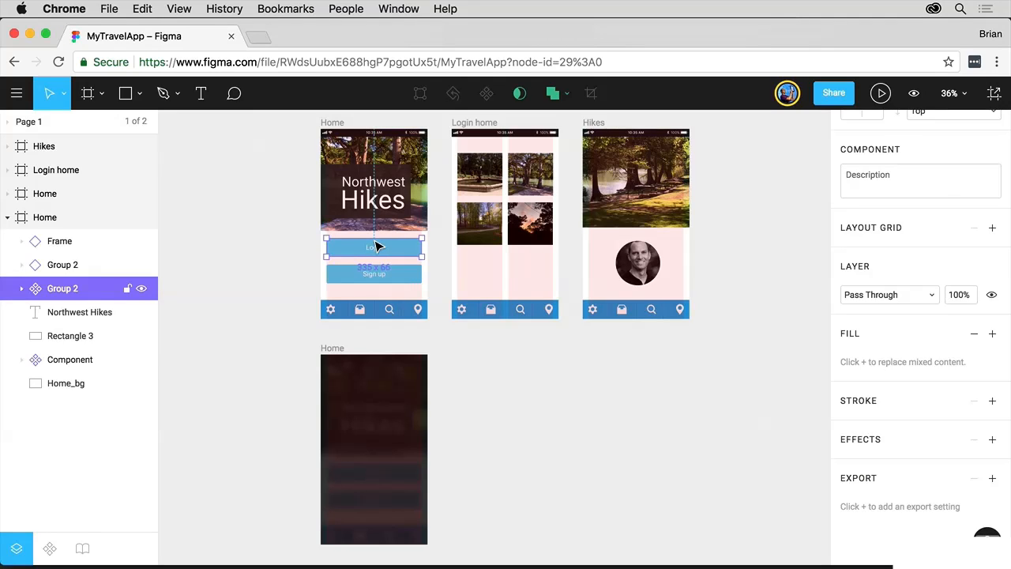
Step: Give the Login button group a 1x SVG export setting and export it as Group 2.svg
left_click(993, 479)
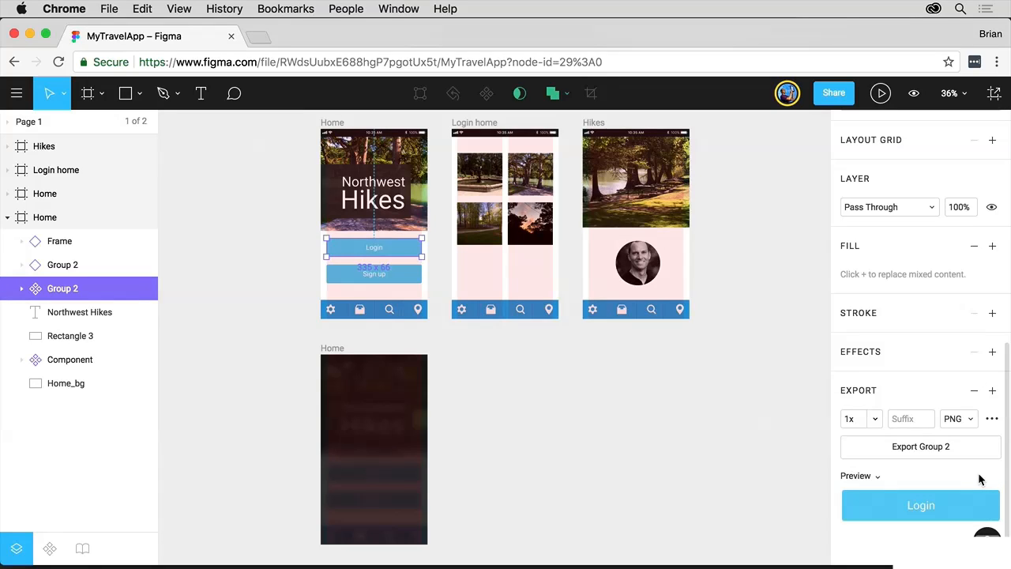
left_click(970, 420)
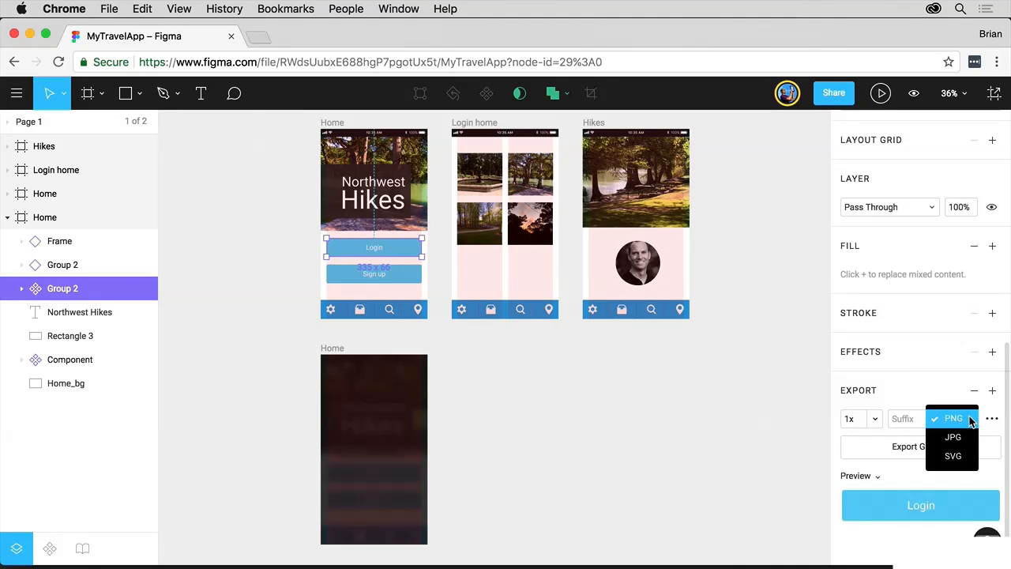
left_click(965, 457)
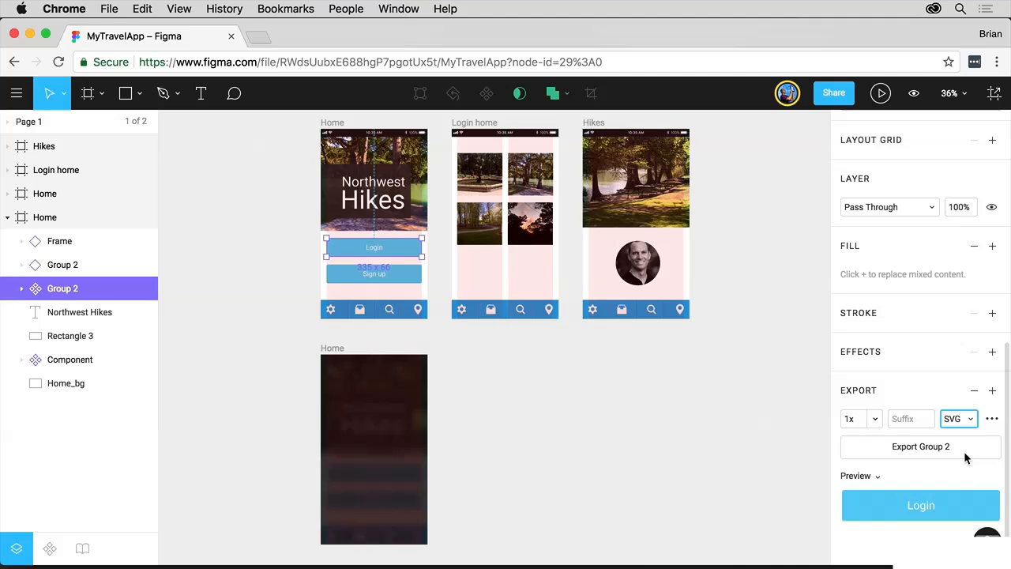
left_click(993, 419)
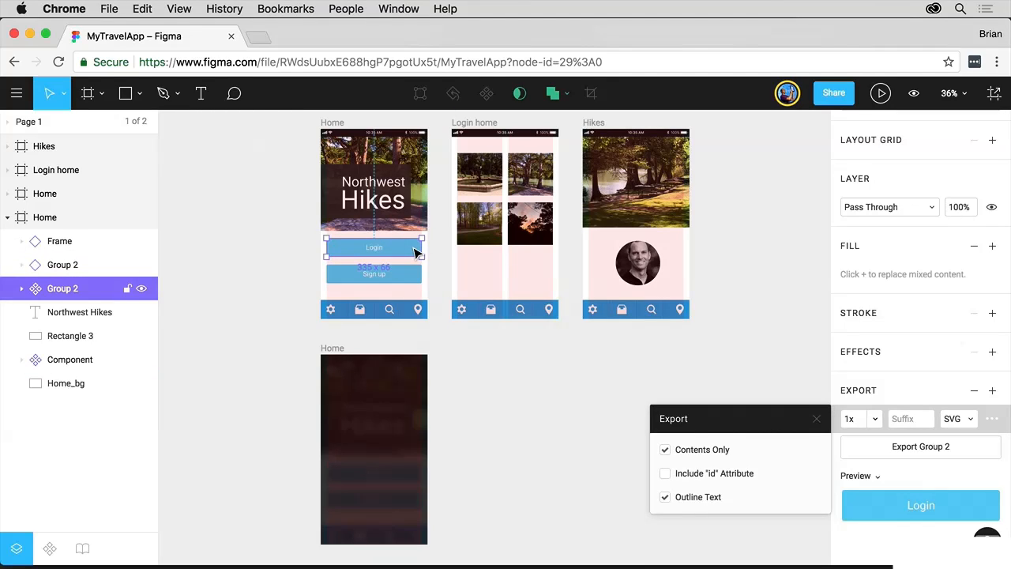
left_click(816, 419)
left_click(961, 448)
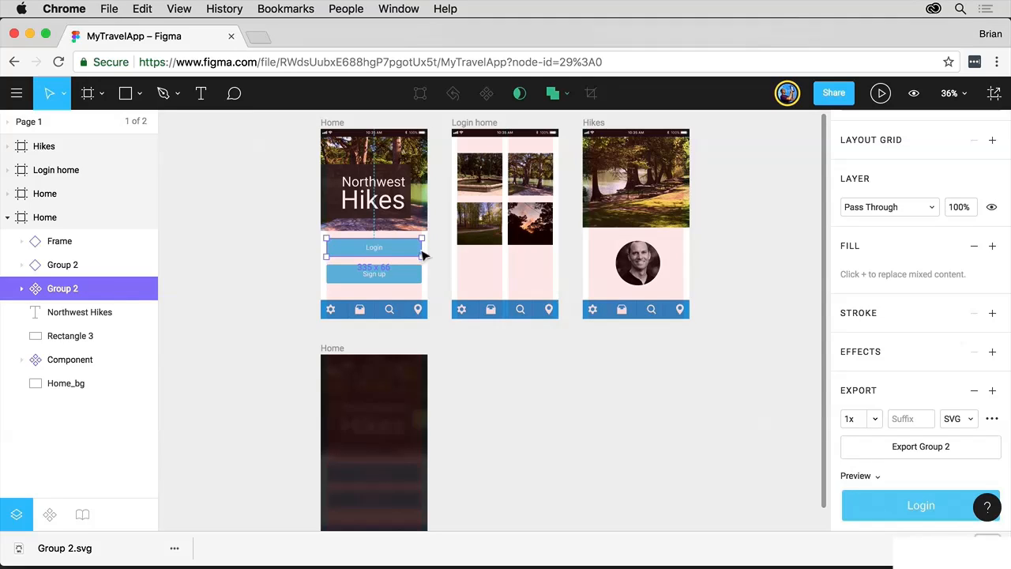
Step: Copy the Login button group using the Copy as SVG option from its context menu
right_click(397, 253)
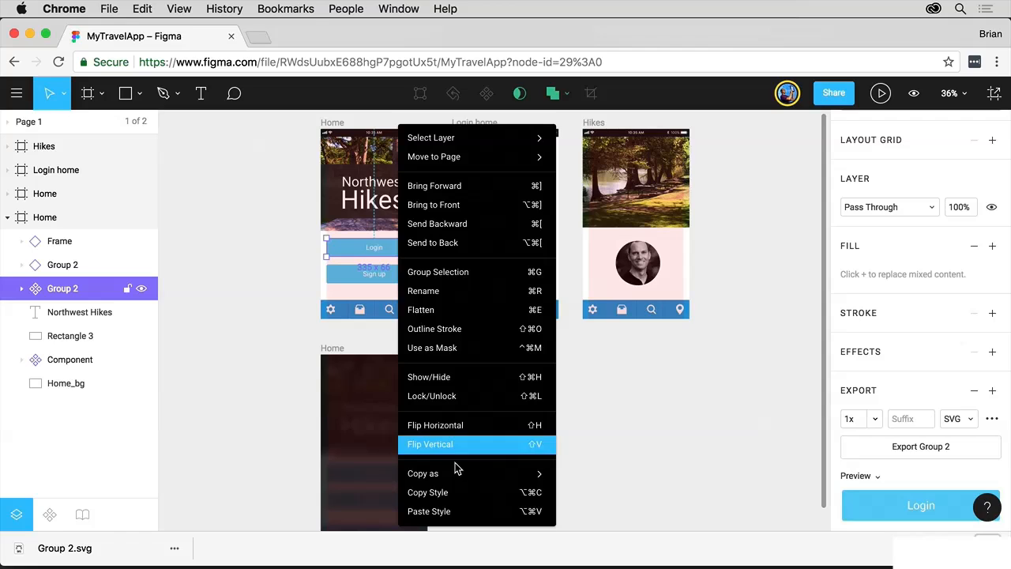
mouse_move(455, 474)
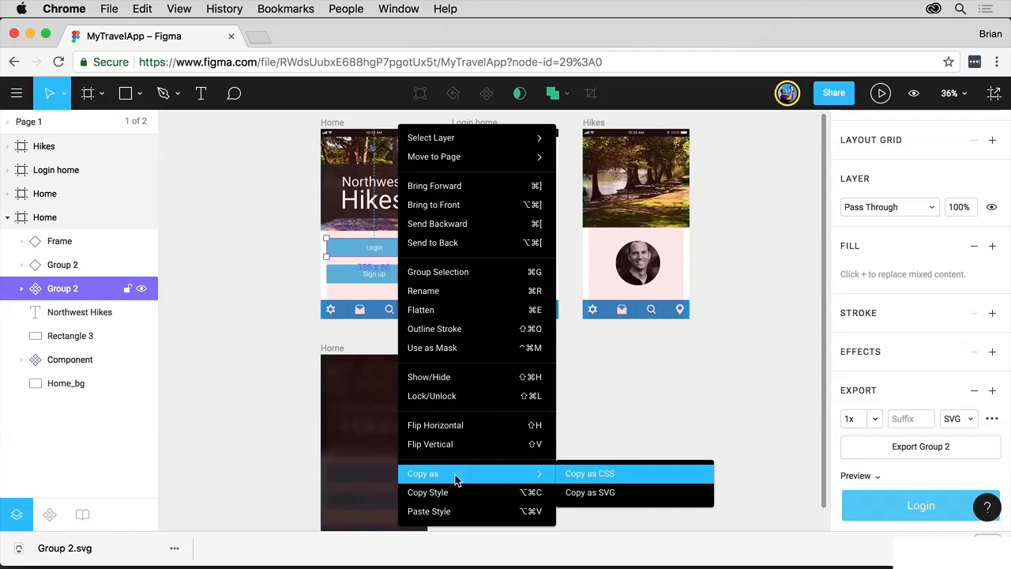
left_click(619, 495)
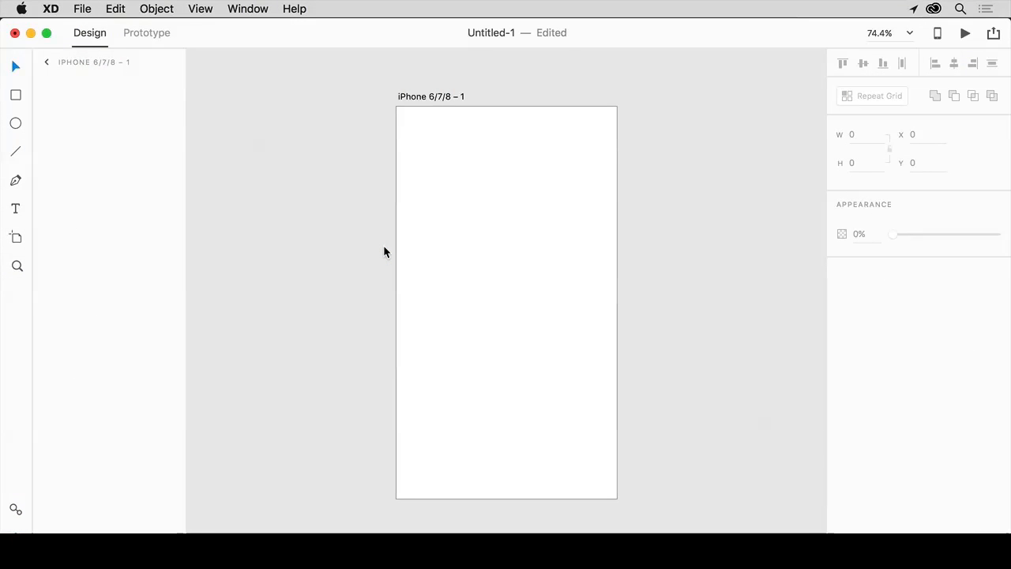
Step: Paste the Login button SVG onto the artboard and select Path 1 inside Group 1
key("super+v")
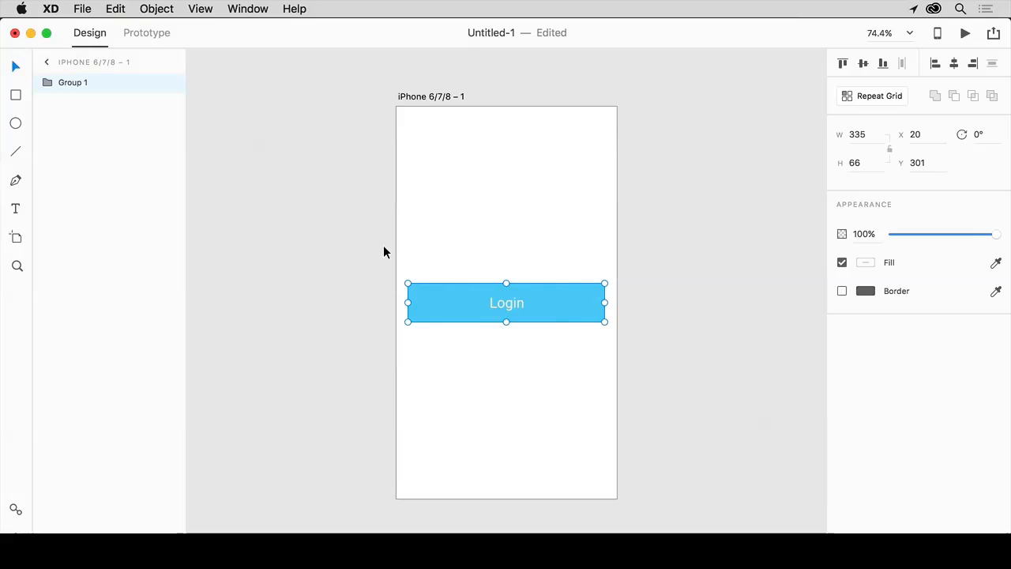
left_click(46, 82)
left_click(82, 103)
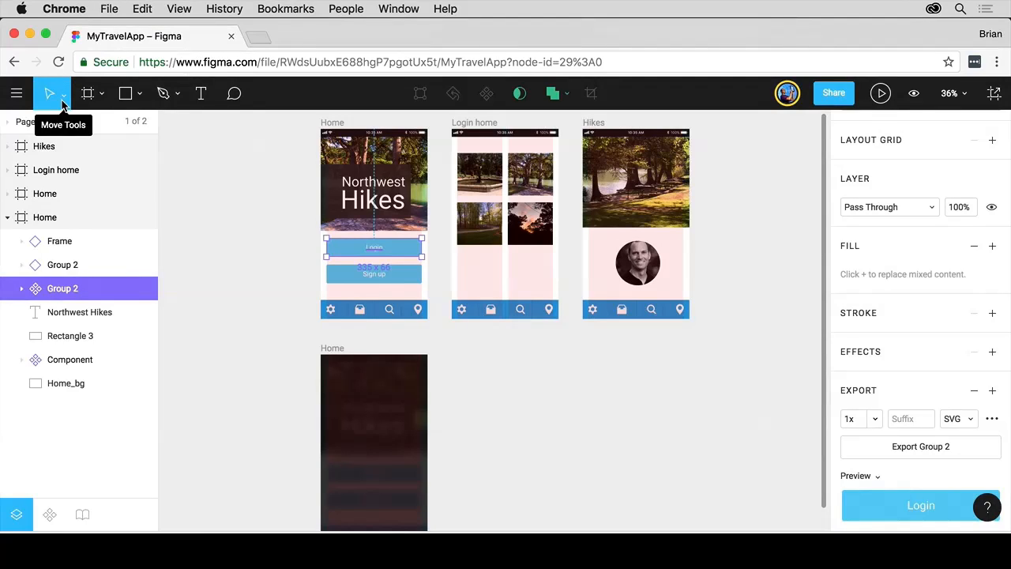
left_click(19, 95)
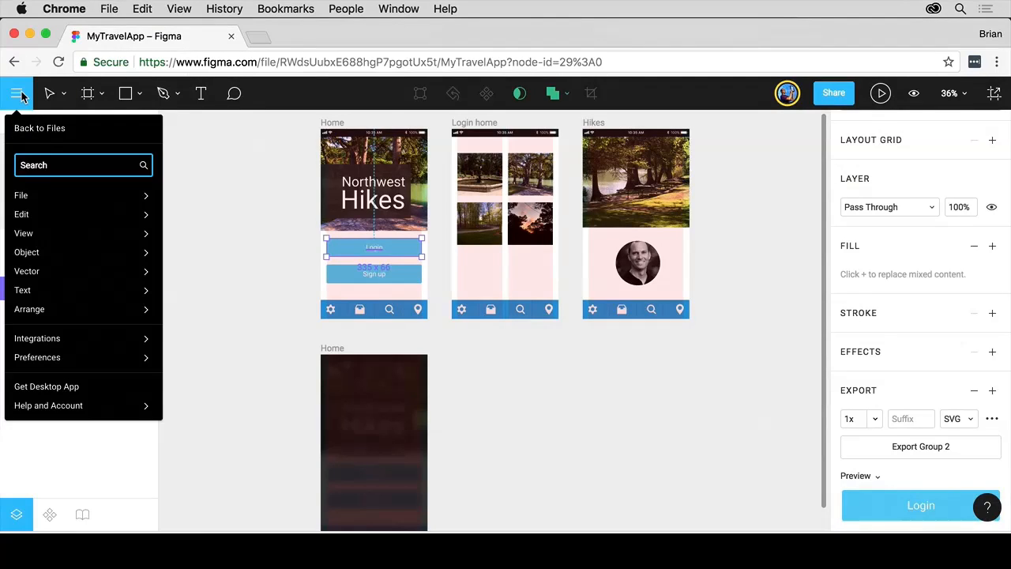
mouse_move(45, 199)
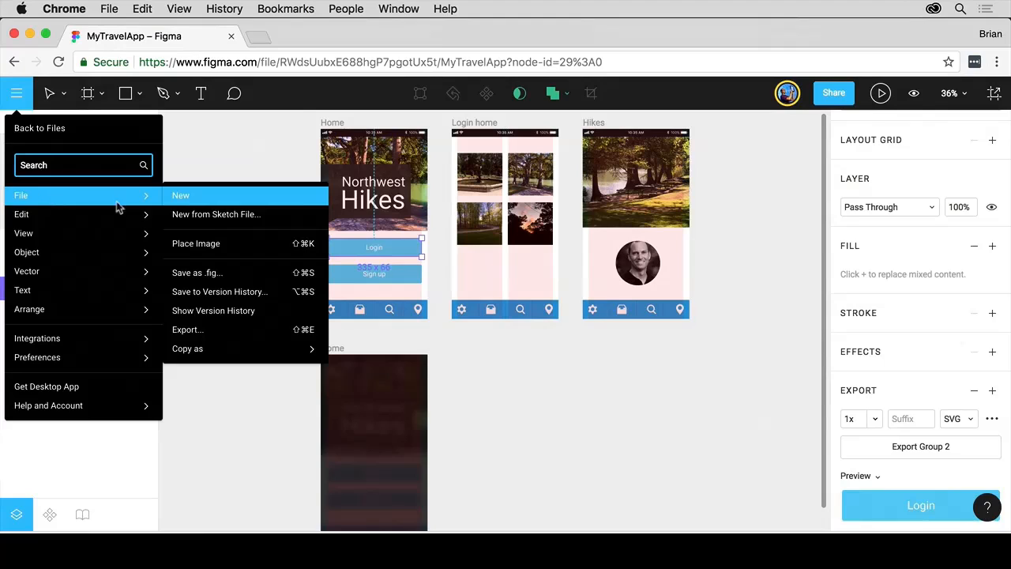
mouse_move(286, 351)
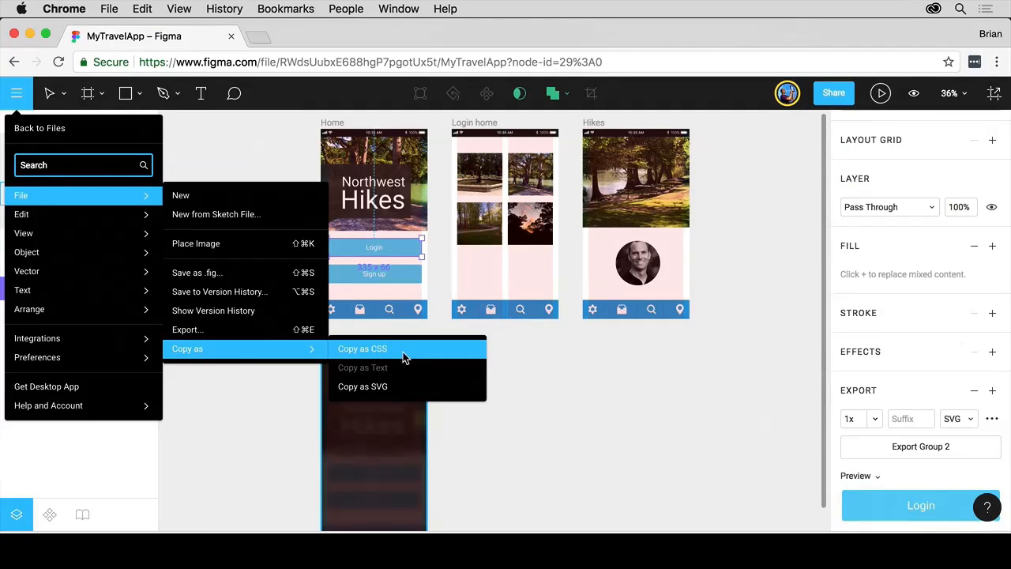
left_click(583, 436)
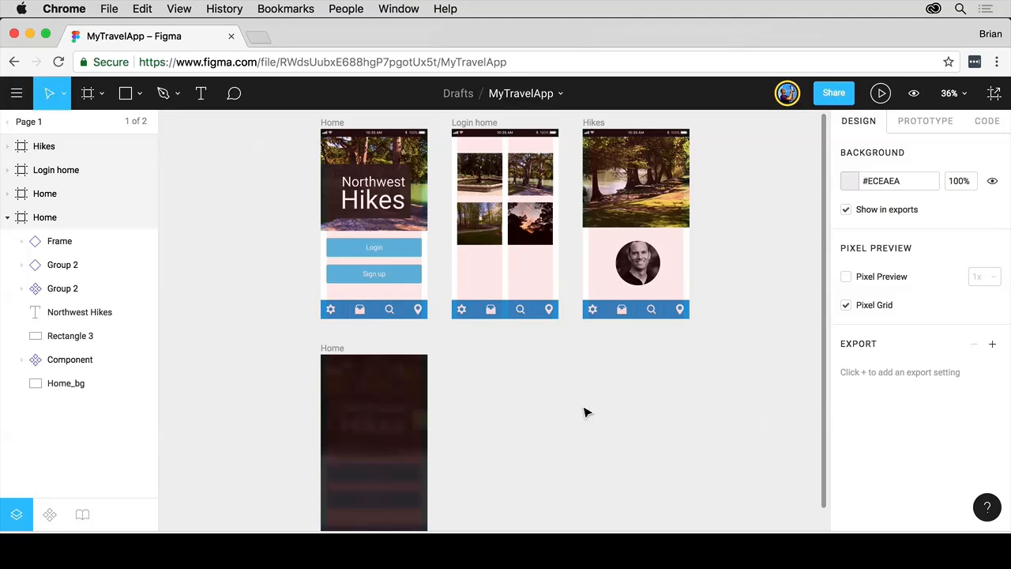